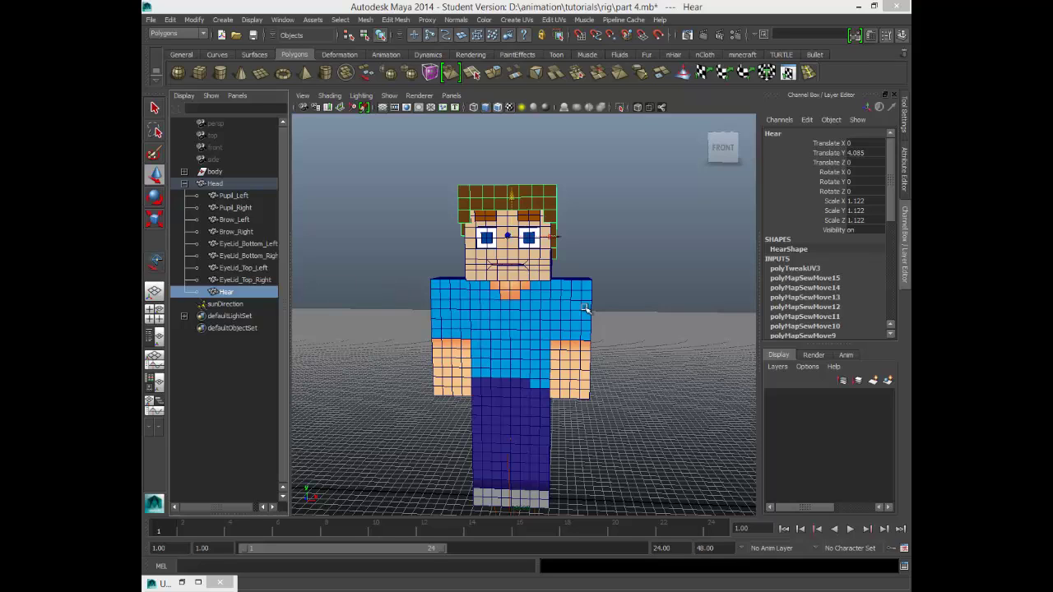
Unparent the Hear mesh from the Head object.
click(543, 269)
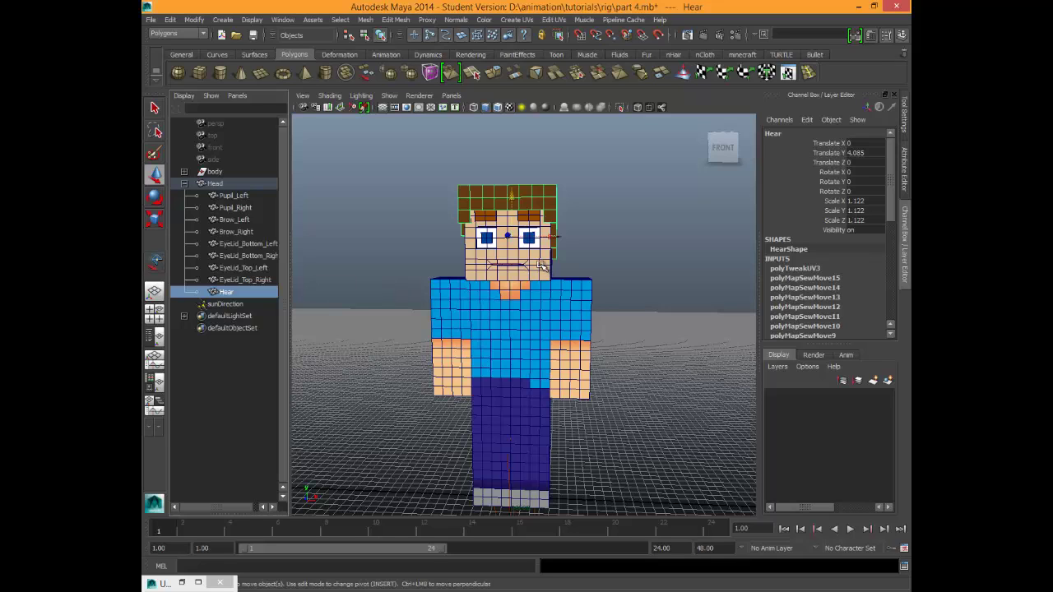
click(555, 189)
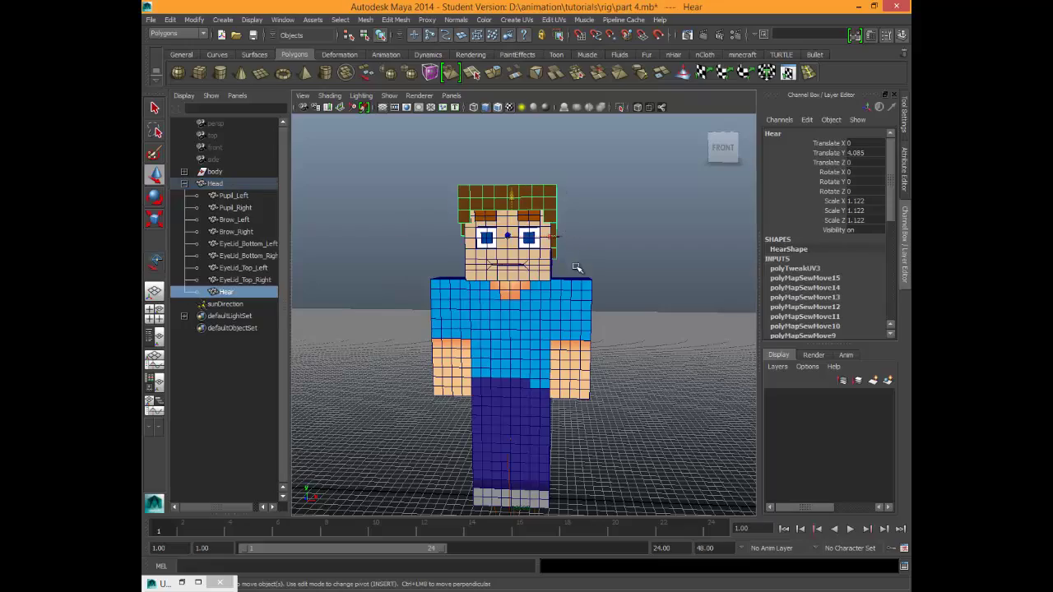
alt+drag(576, 268, 488, 306)
click(509, 274)
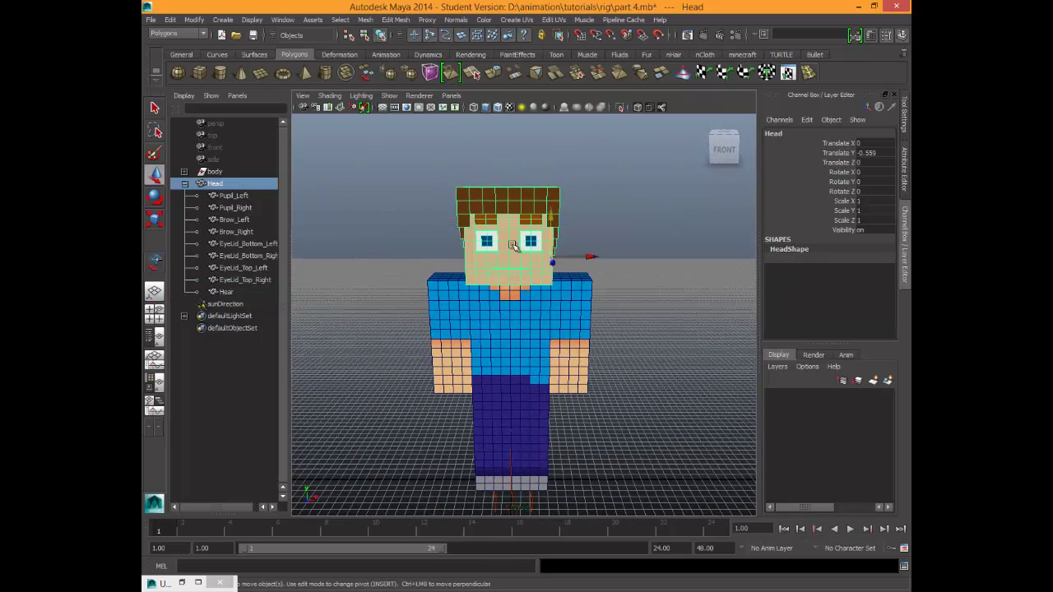
click(238, 293)
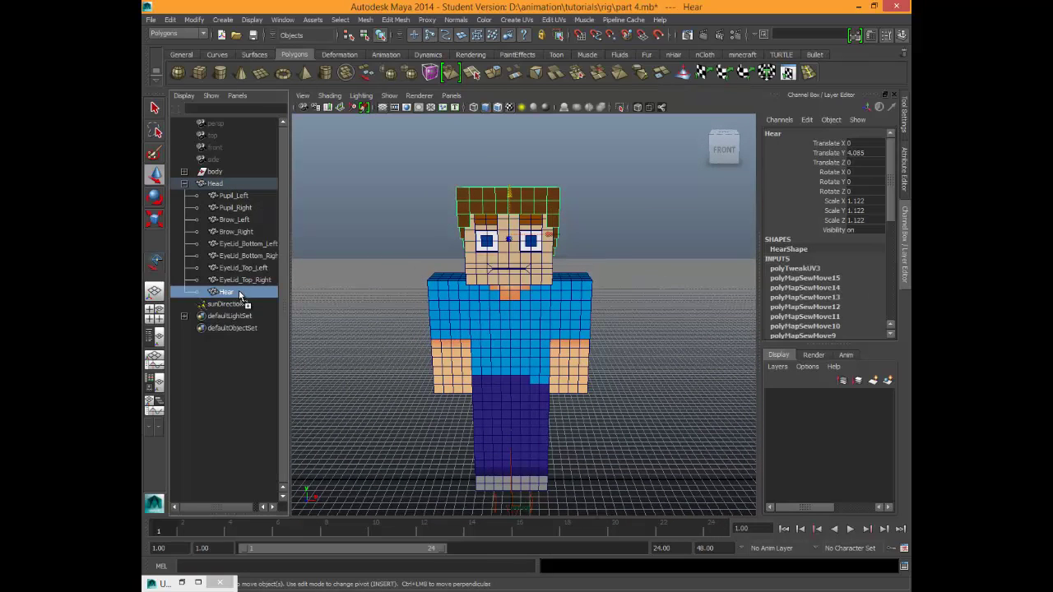
key(shift+p)
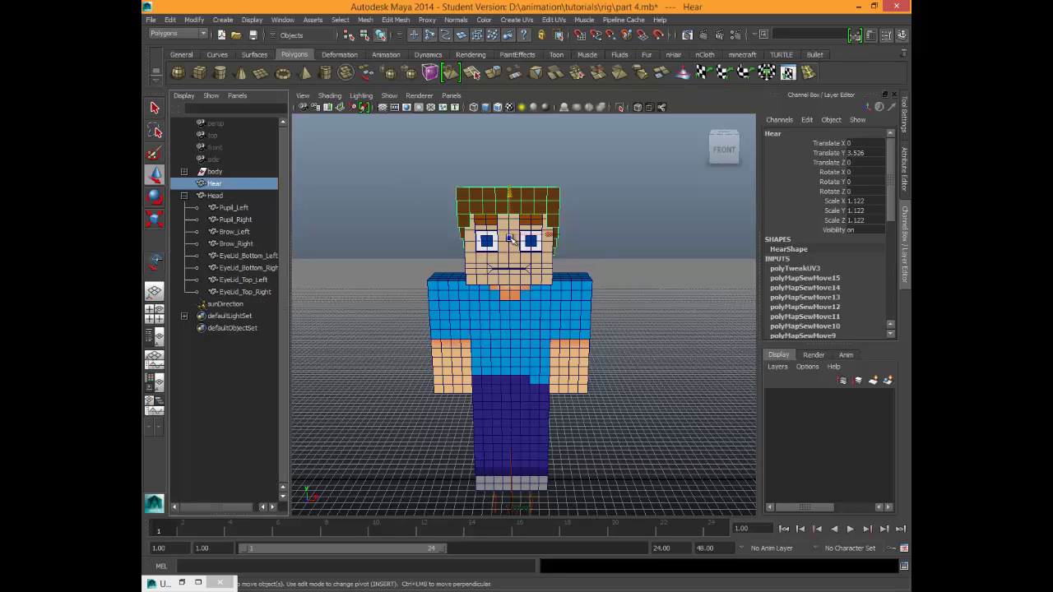
Parent the Hear mesh under the body group and select that group.
click(219, 195)
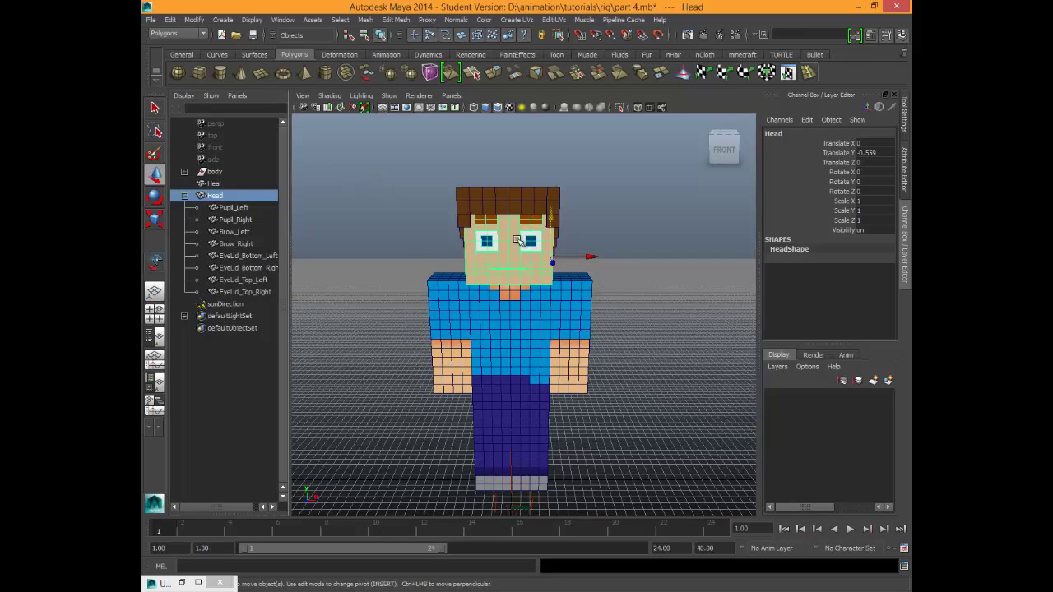
click(512, 201)
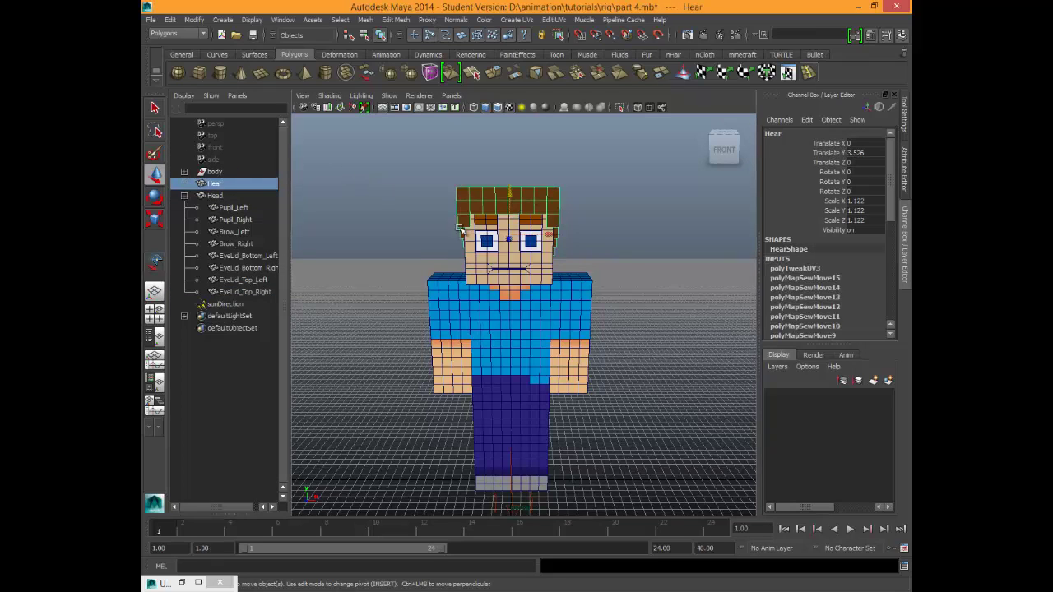
click(535, 272)
click(526, 201)
middle_drag(221, 186, 214, 172)
click(214, 171)
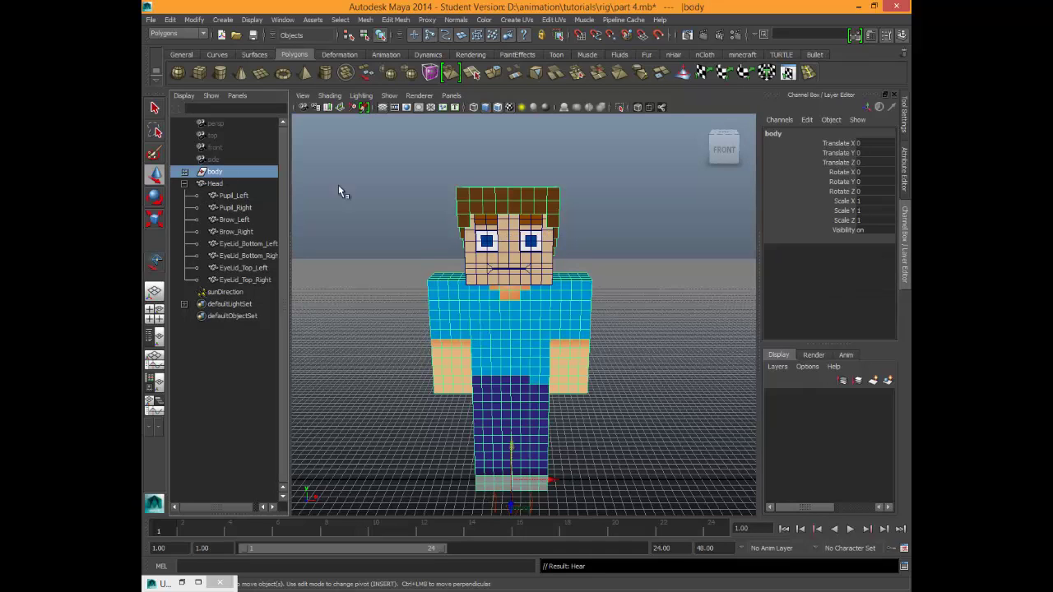
Hide the body group by setting its Visibility to 0.
click(885, 230)
text(0)
key(Return)
click(616, 306)
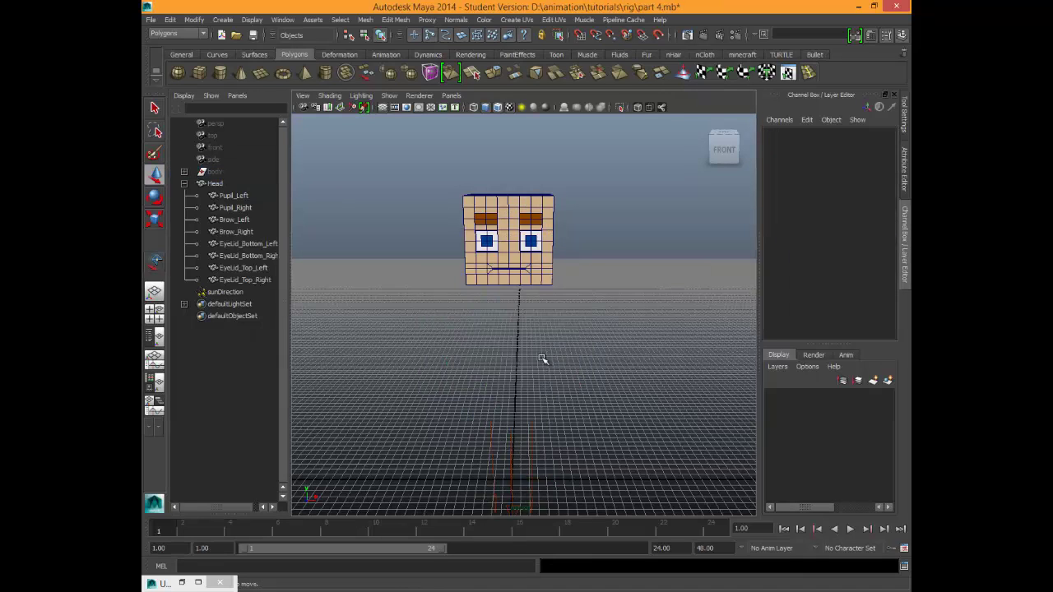
Hide the sunDirection light by setting its Visibility to off.
click(531, 444)
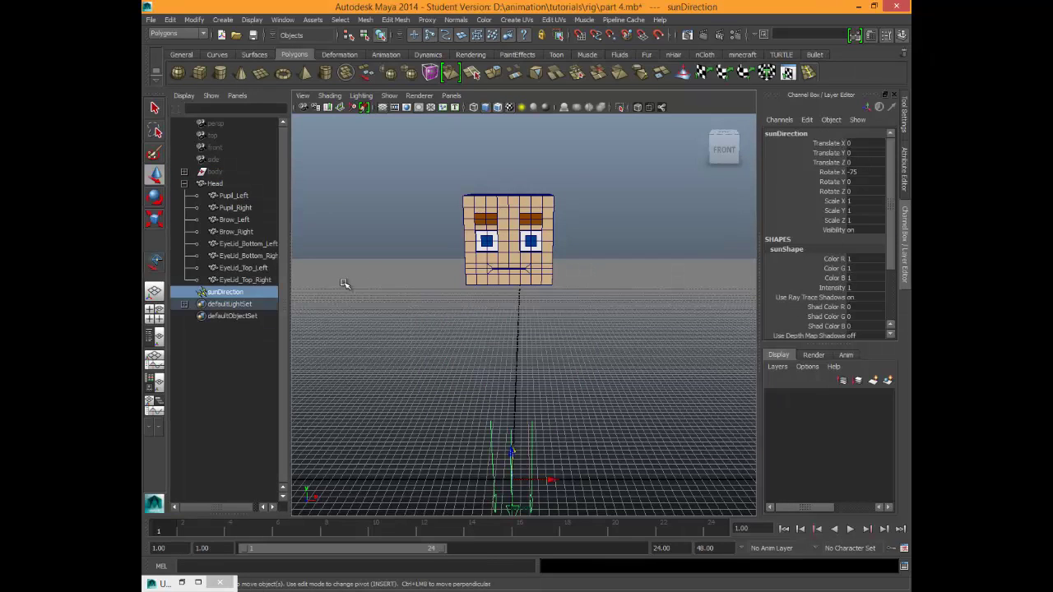
click(249, 295)
scroll(815, 296, down, 3)
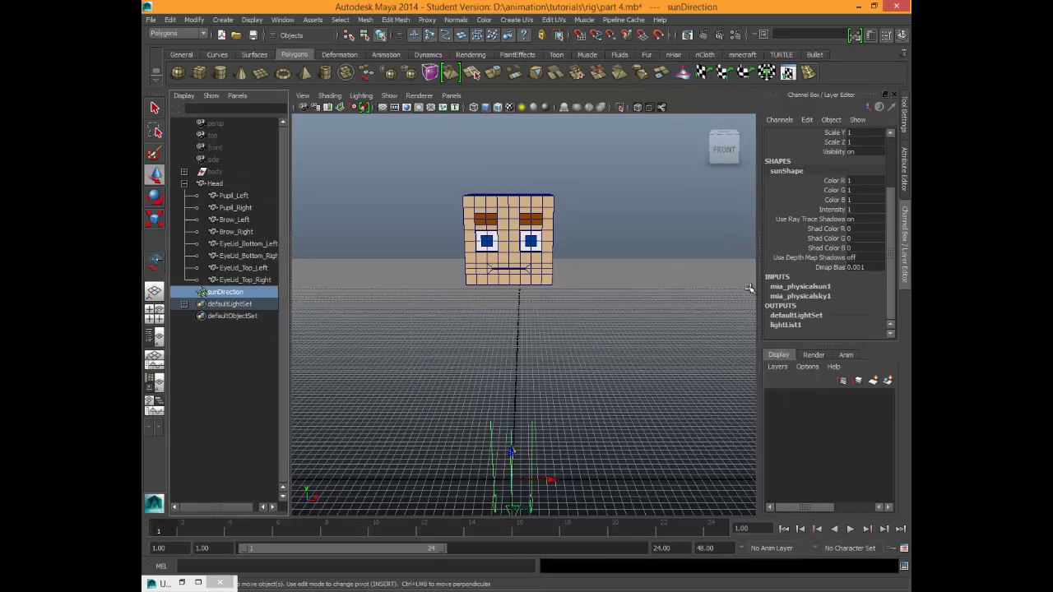
click(248, 334)
click(224, 293)
click(855, 230)
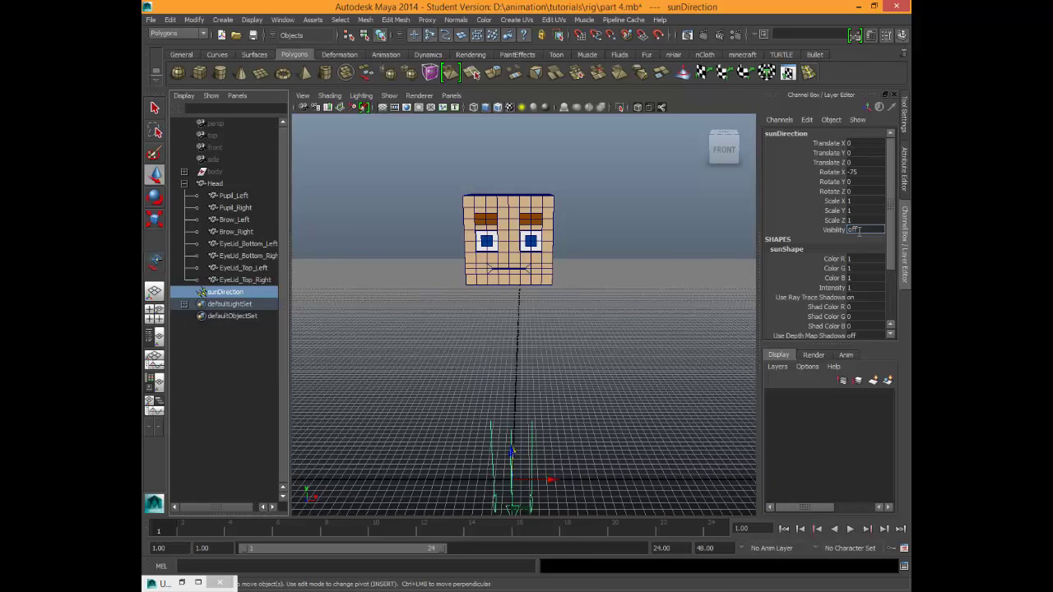
text(off)
key(Return)
click(484, 405)
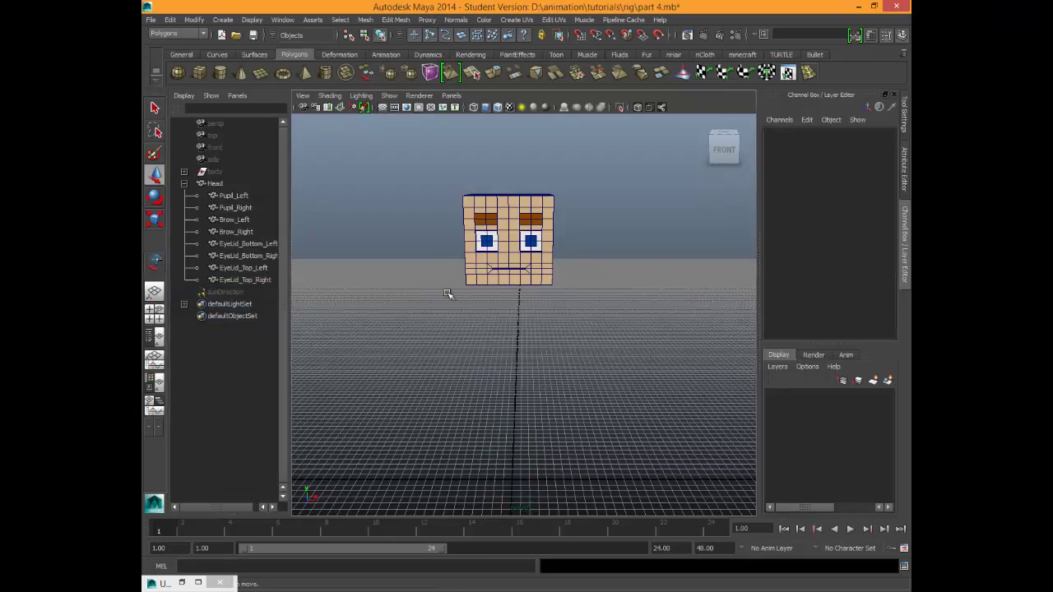
Duplicate Head twice and place the copies in a row beside it, at Translate X about -1.9 and -3.3.
alt+drag(491, 293, 524, 256)
click(525, 256)
alt+drag(530, 294, 514, 297)
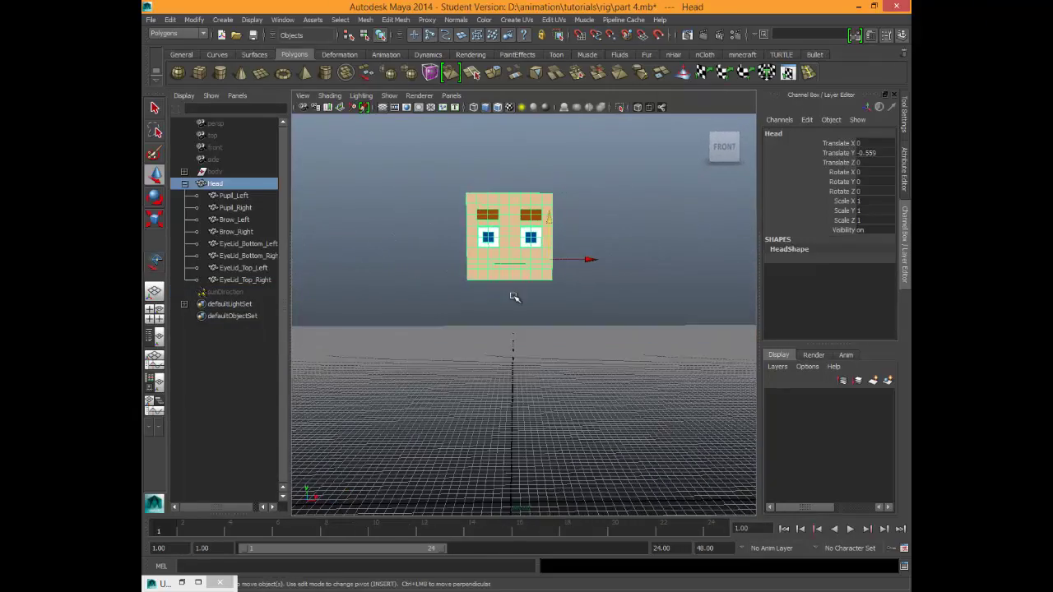
alt+right_drag(515, 297, 487, 299)
alt+middle_drag(486, 299, 557, 357)
alt+drag(536, 385, 543, 373)
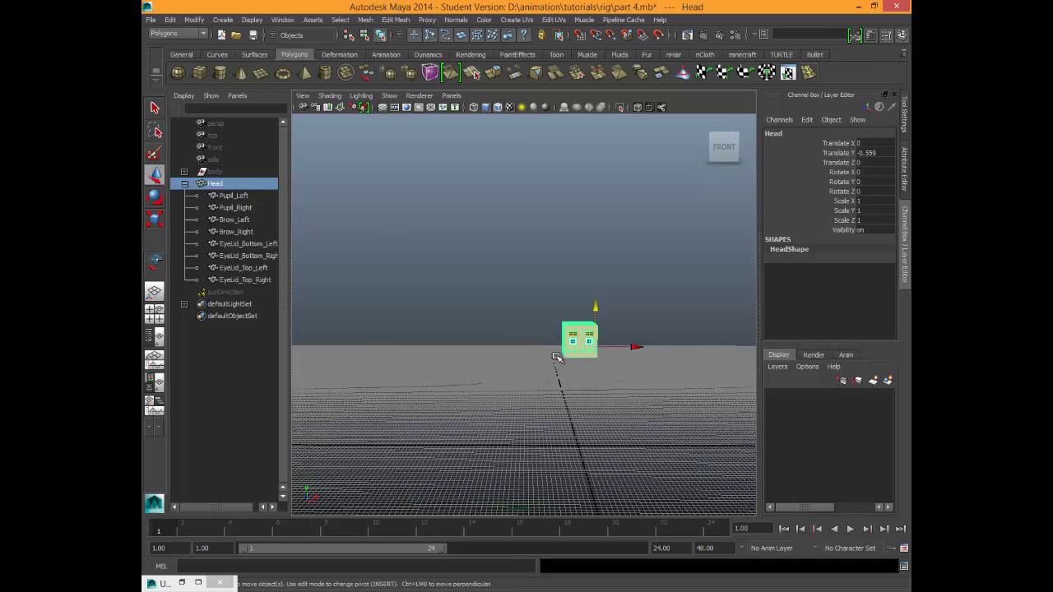
key(ctrl+d)
drag(631, 348, 532, 348)
key(ctrl+d)
click(530, 333)
Set the original Head's Translate Y to -0.5.
click(576, 341)
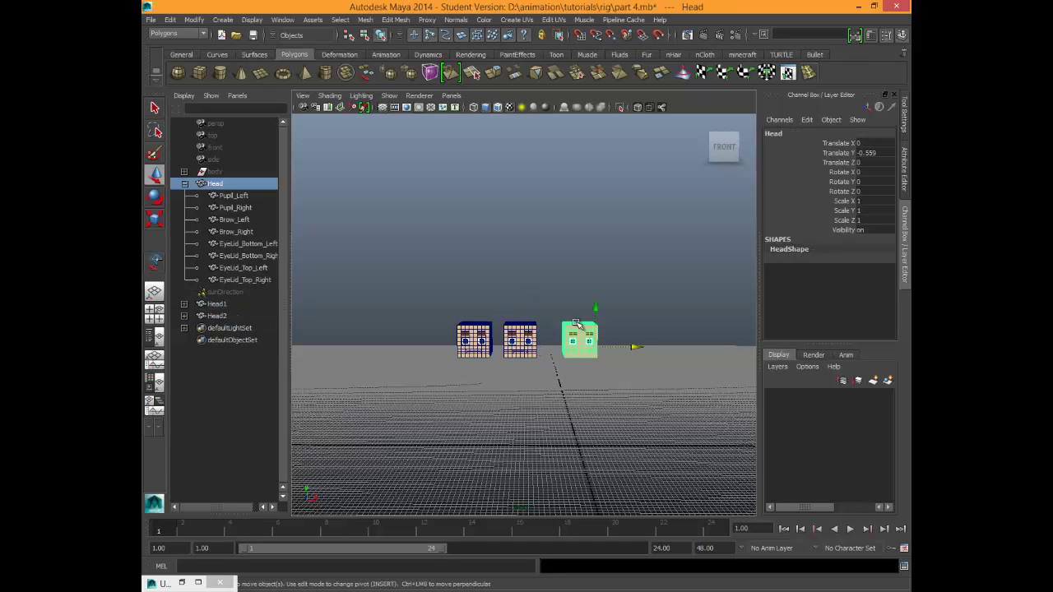
click(869, 151)
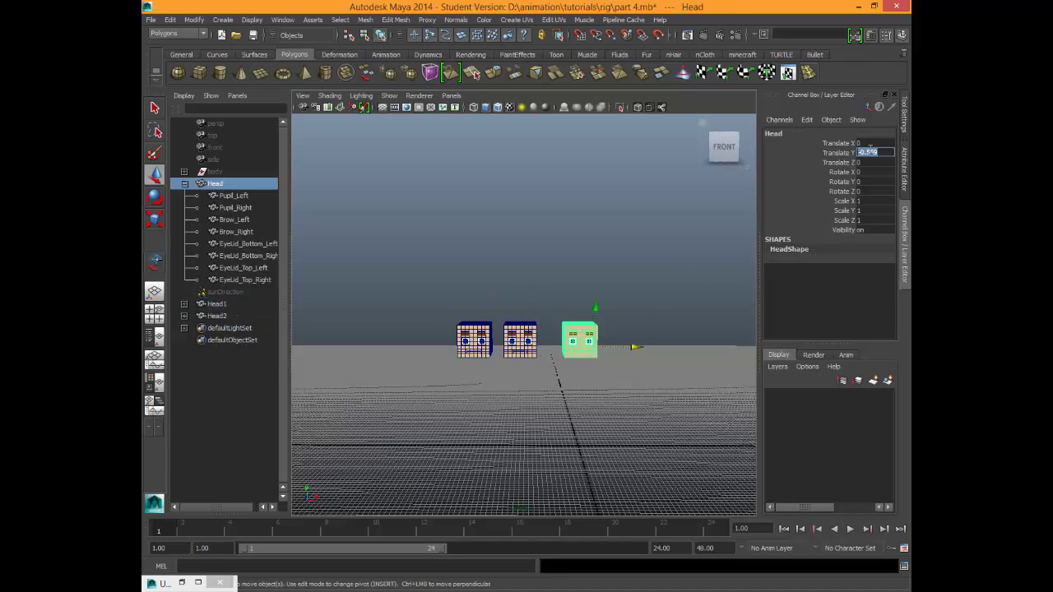
text(-0.5)
key(Return)
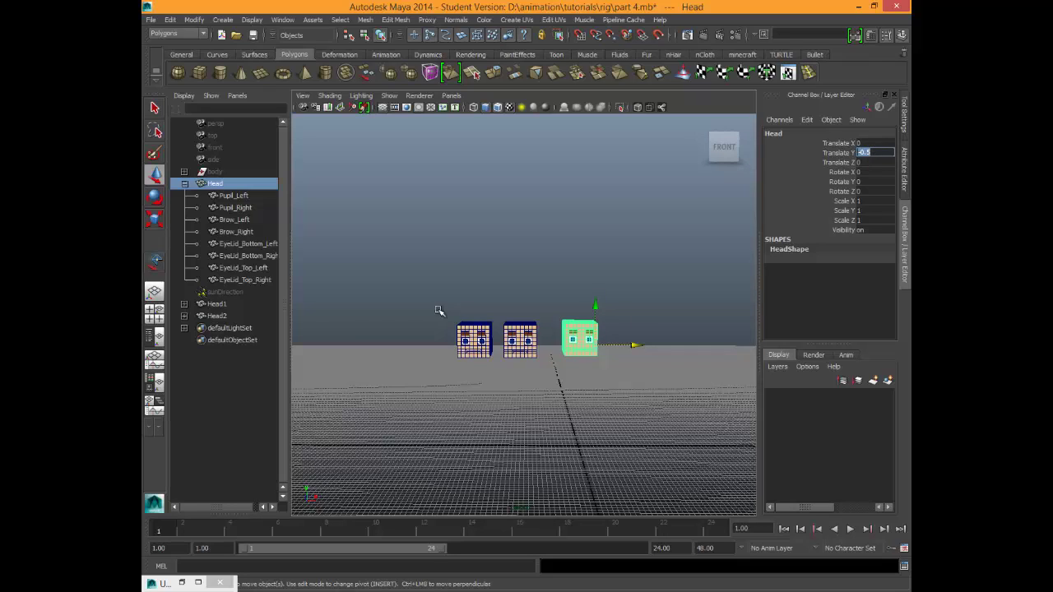
Set Translate Y to -0.5 on both head copies, Head1 and Head2.
drag(439, 310, 528, 371)
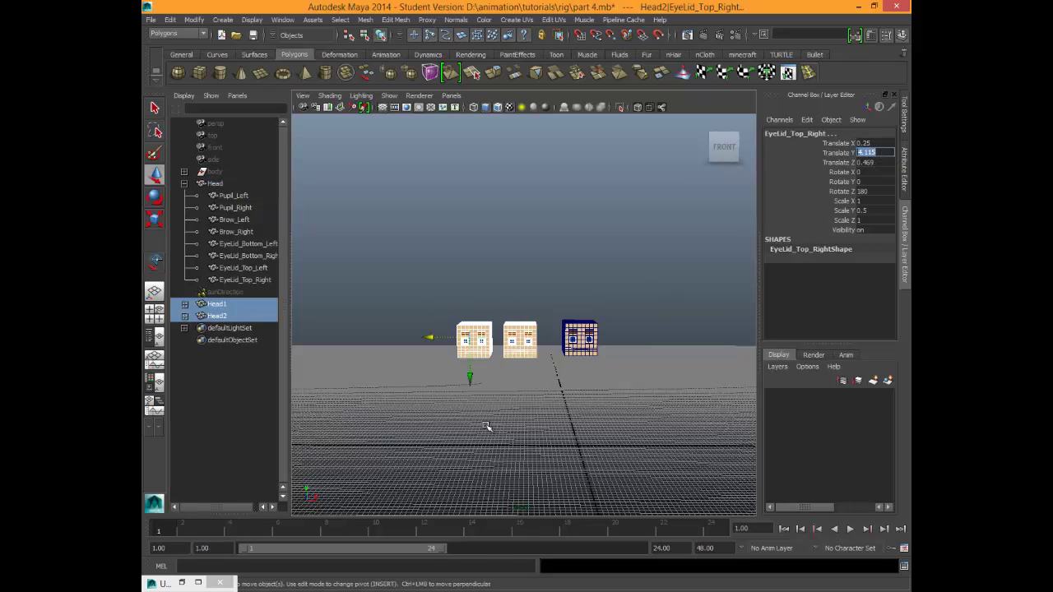
click(511, 400)
click(533, 329)
double_click(877, 154)
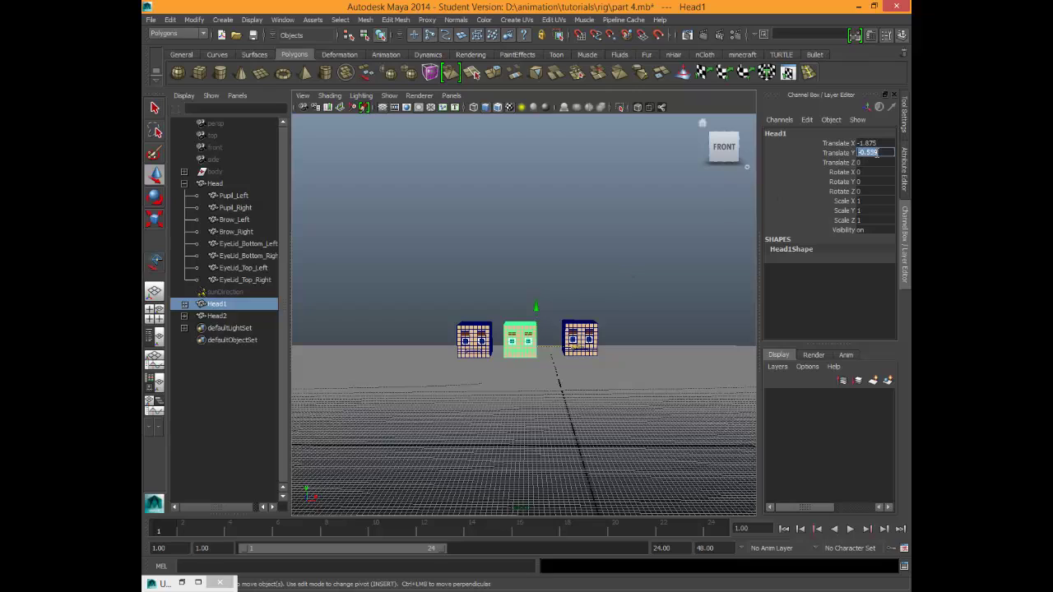
text(-0.5)
key(Return)
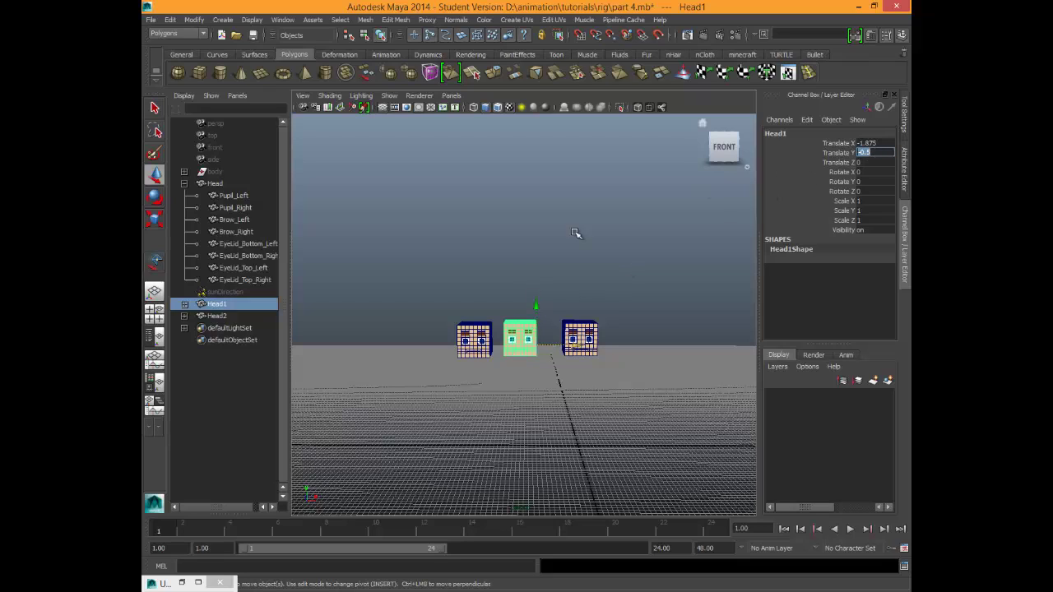
click(481, 327)
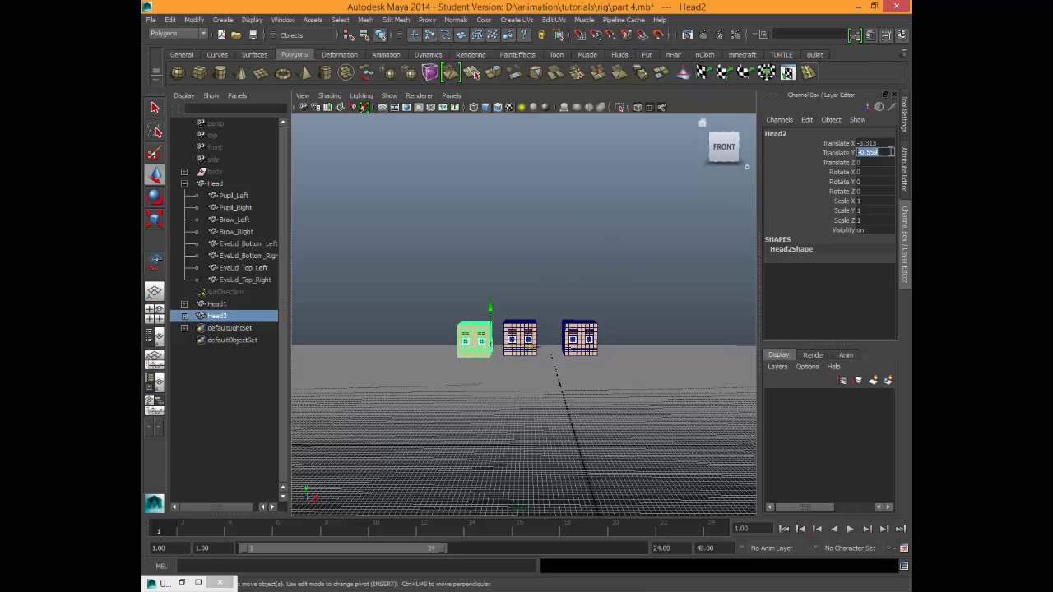
text(-.5)
key(Return)
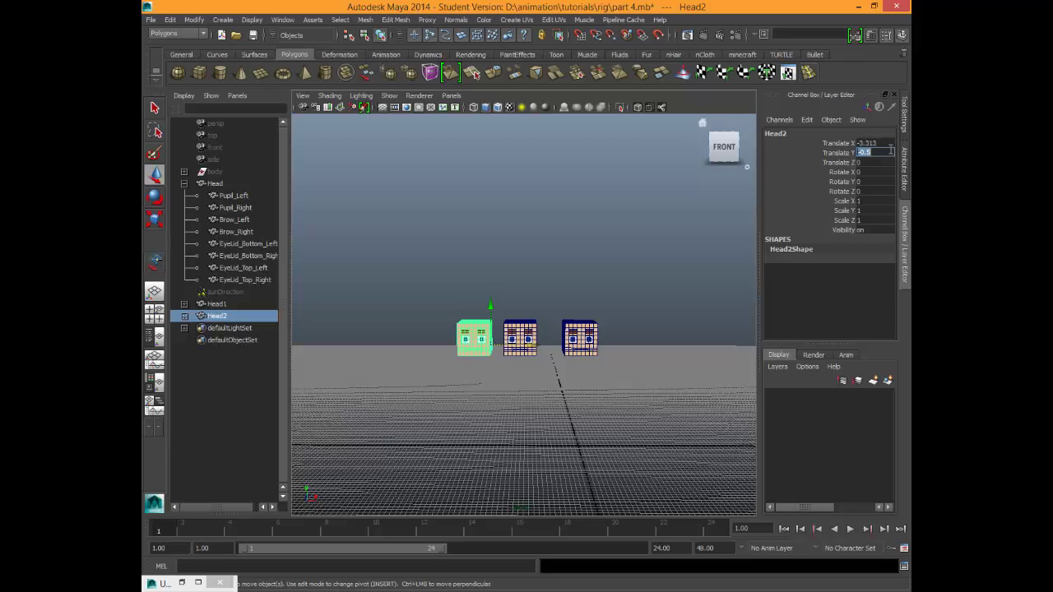
Adjust the spacing of the copies by moving Head2 to Translate X -3.25 and Head1 to Translate X -2.
click(522, 326)
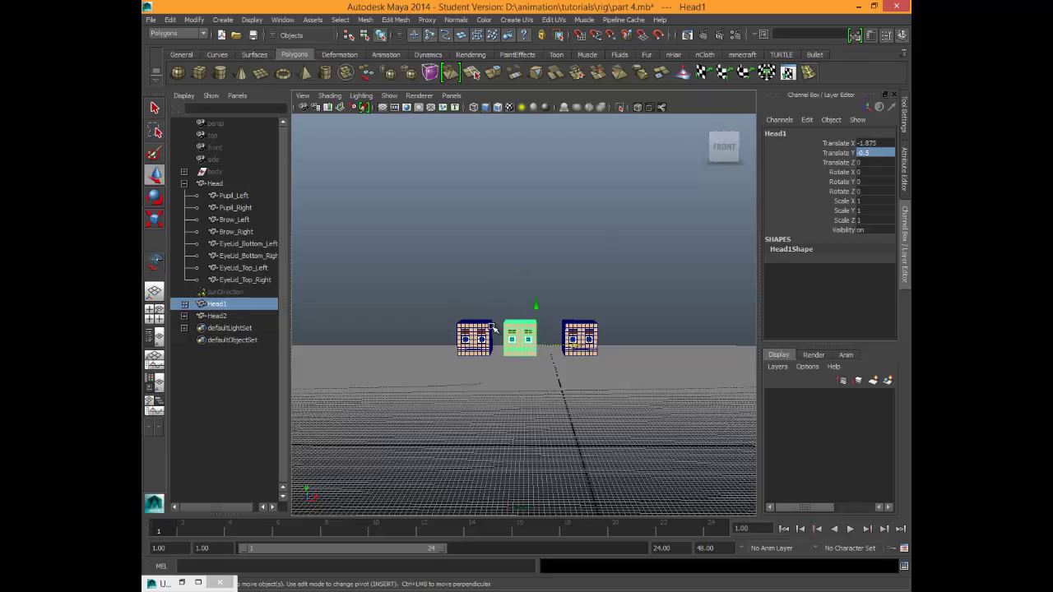
click(486, 323)
drag(486, 322, 532, 348)
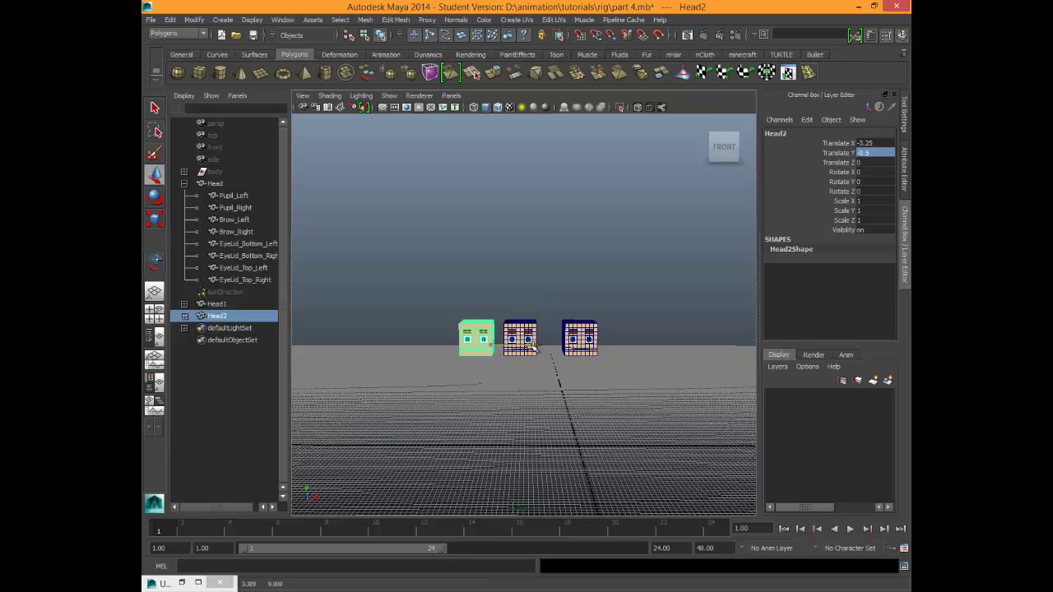
click(535, 328)
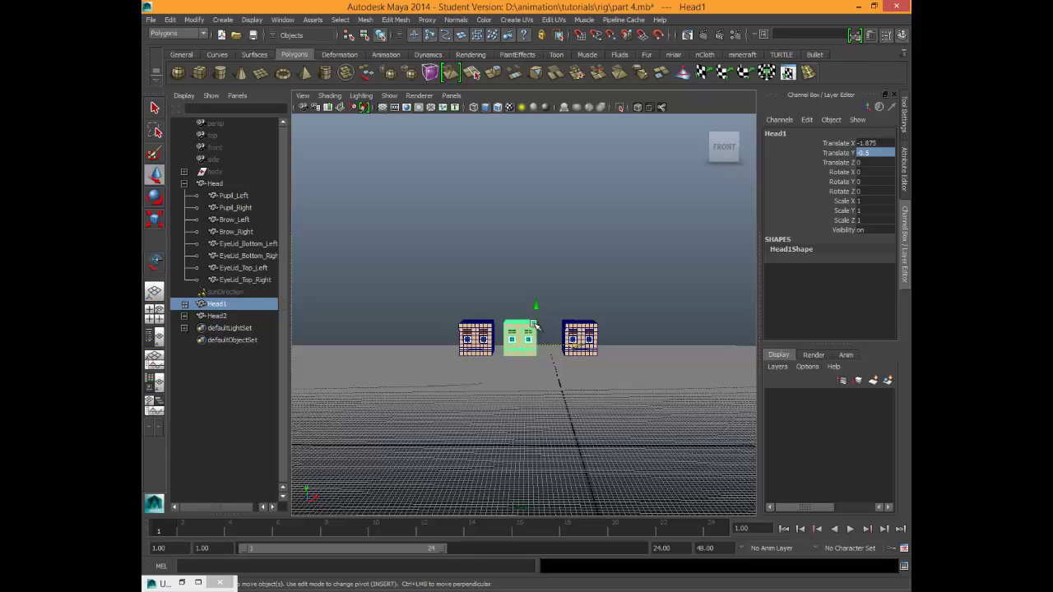
mouse_move(573, 345)
mouse_down()
mouse_move(584, 346)
mouse_move(569, 347)
mouse_up()
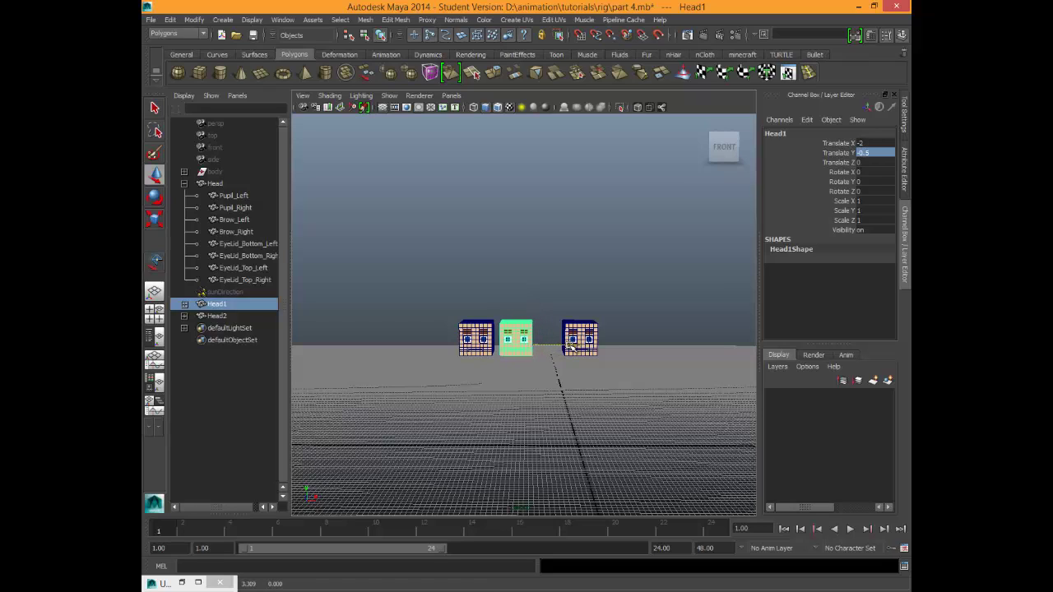
Duplicate Head2 and move the copy along the row to Translate X -4.5.
click(481, 329)
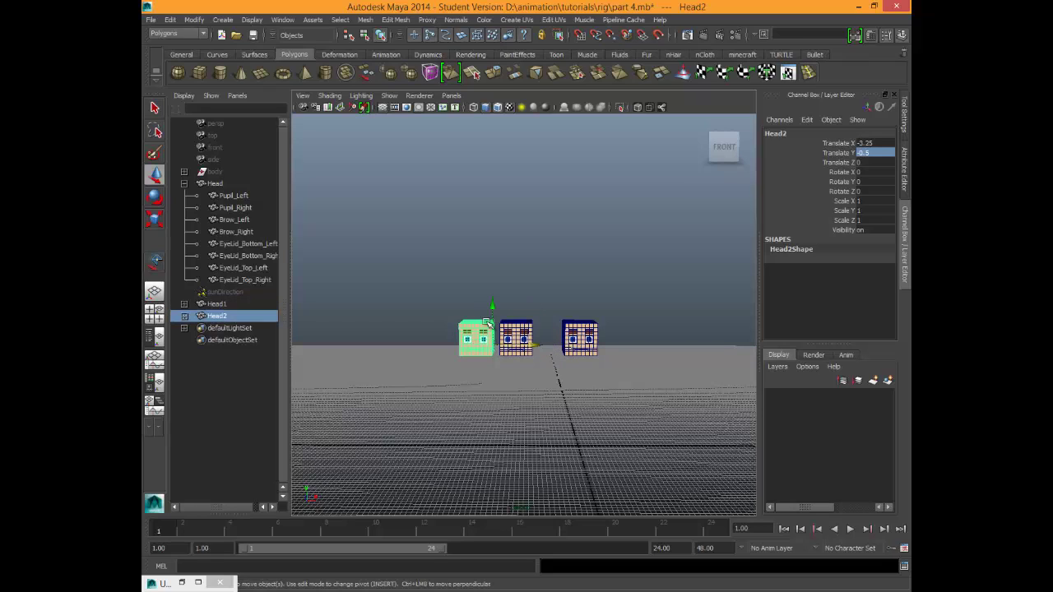
key(ctrl+d)
drag(540, 348, 496, 345)
Duplicate Head3 and move the copy to the far end of the row, with a wider gap than between the other copies.
alt+middle_drag(458, 399, 559, 376)
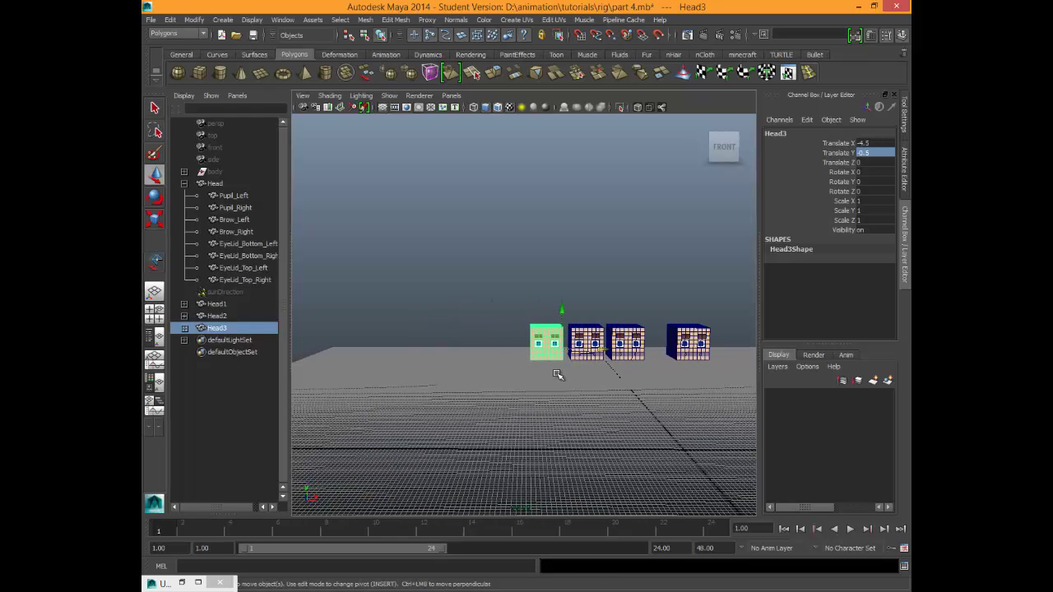
key(ctrl+d)
drag(603, 349, 557, 350)
mouse_move(553, 407)
alt+mouse_down()
mouse_move(538, 405)
mouse_move(545, 392)
alt+mouse_up()
drag(553, 354, 496, 395)
drag(542, 296, 648, 397)
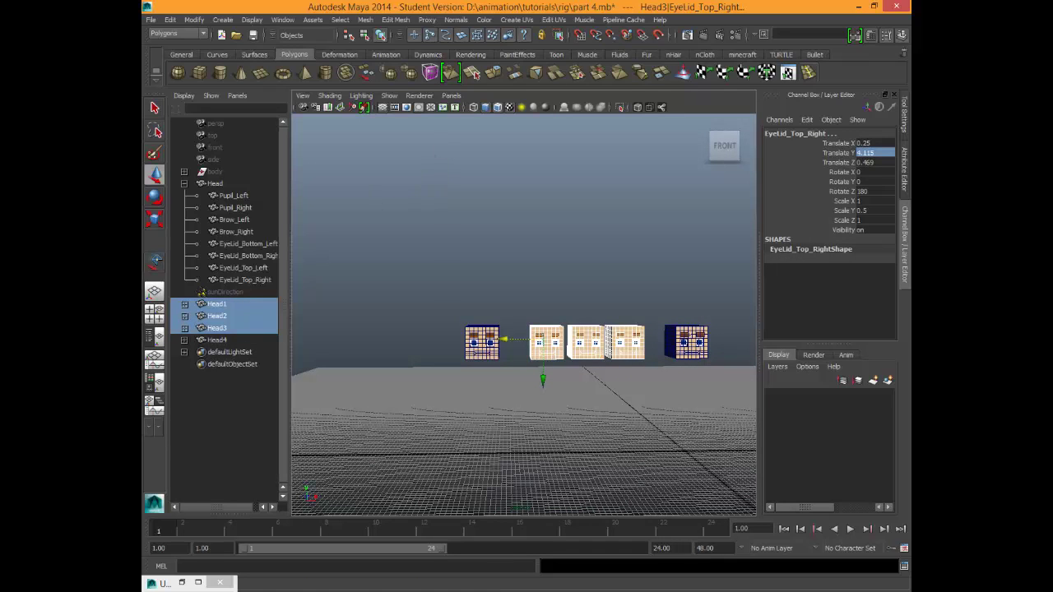
key(alt+Tab)
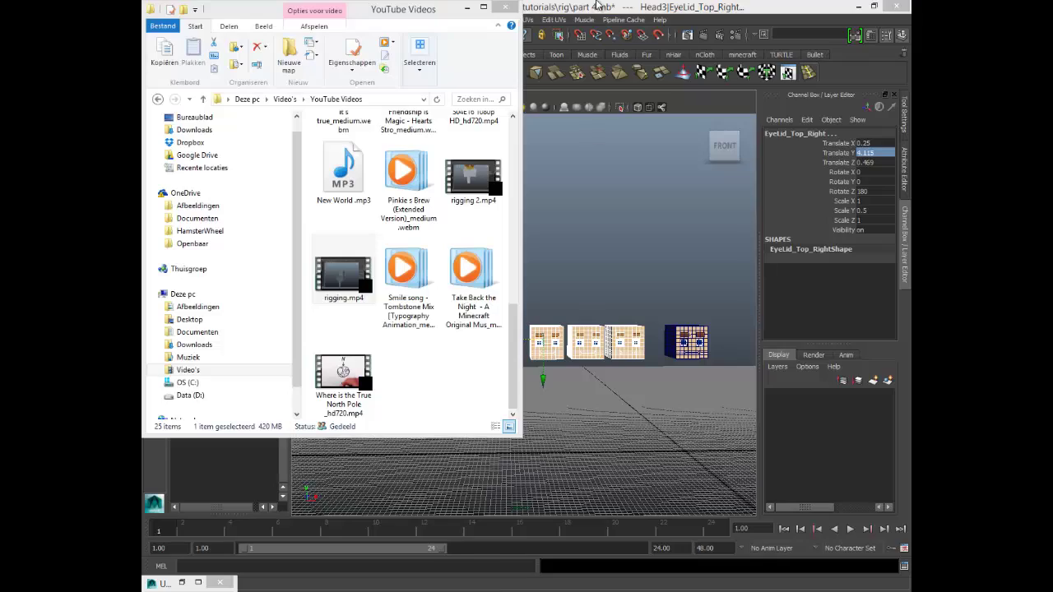
key(alt+Tab)
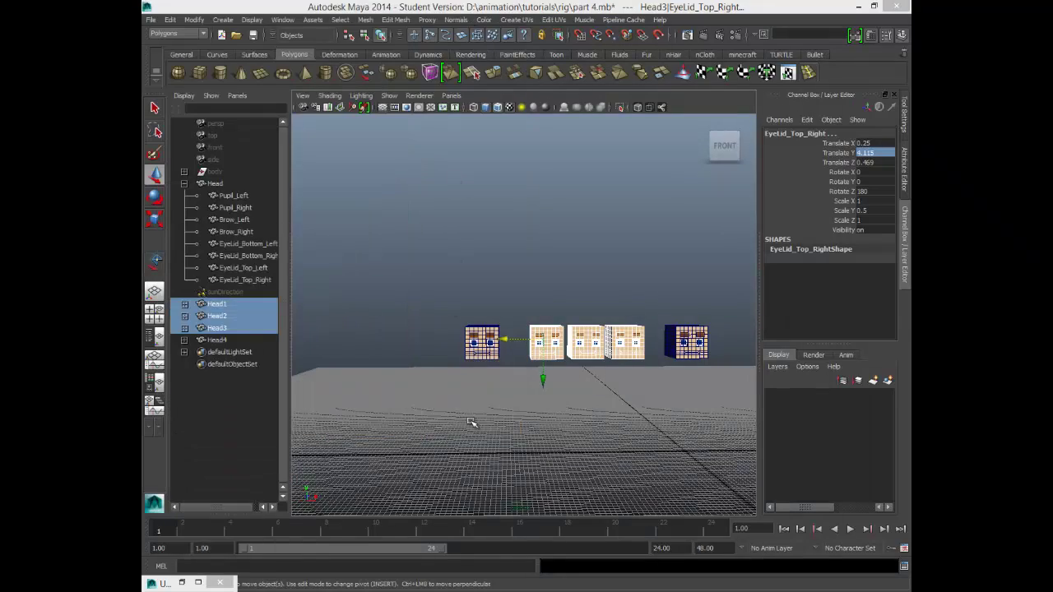
alt+drag(458, 437, 430, 440)
alt+drag(612, 261, 559, 323)
alt+middle_drag(559, 323, 507, 311)
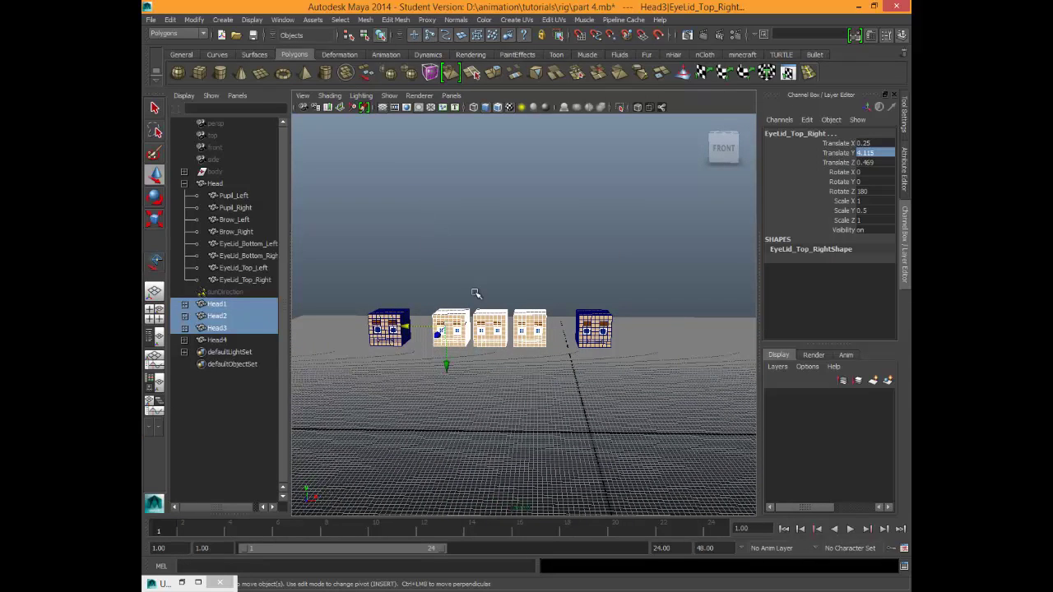
Rename the Head1 copy nearest the original head as Blend_eyes.
click(522, 305)
click(529, 314)
click(808, 134)
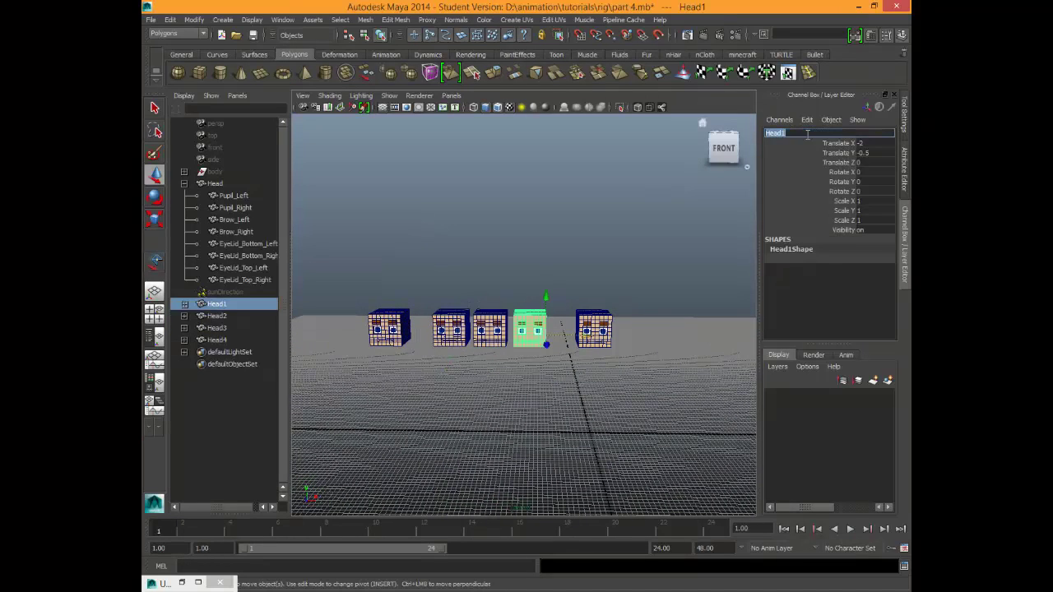
key(BackSpace)
key(Return)
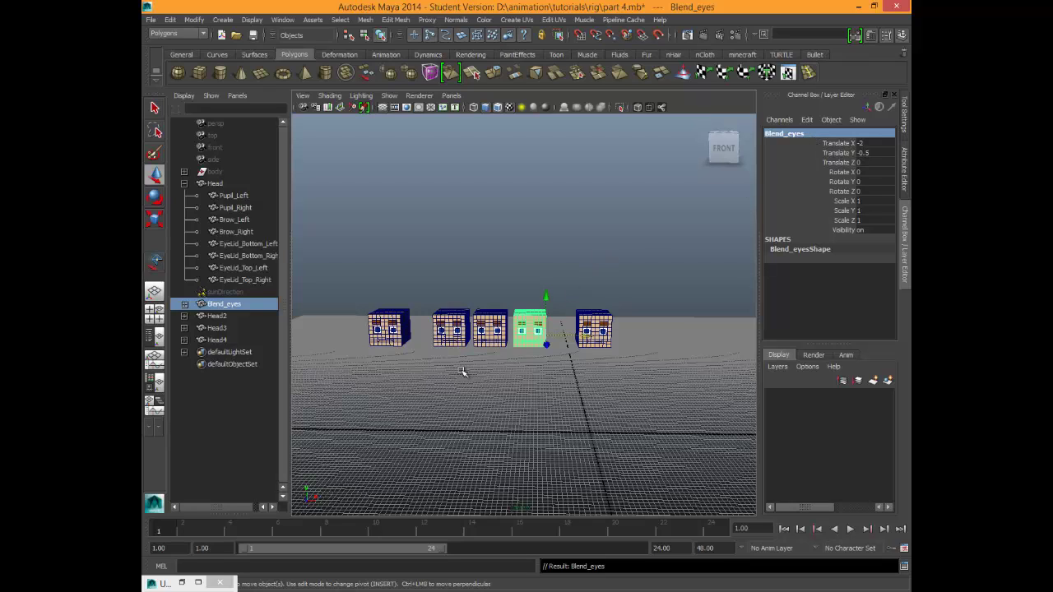
Rename the Head2 copy in the row as Blend_jaw.
click(490, 328)
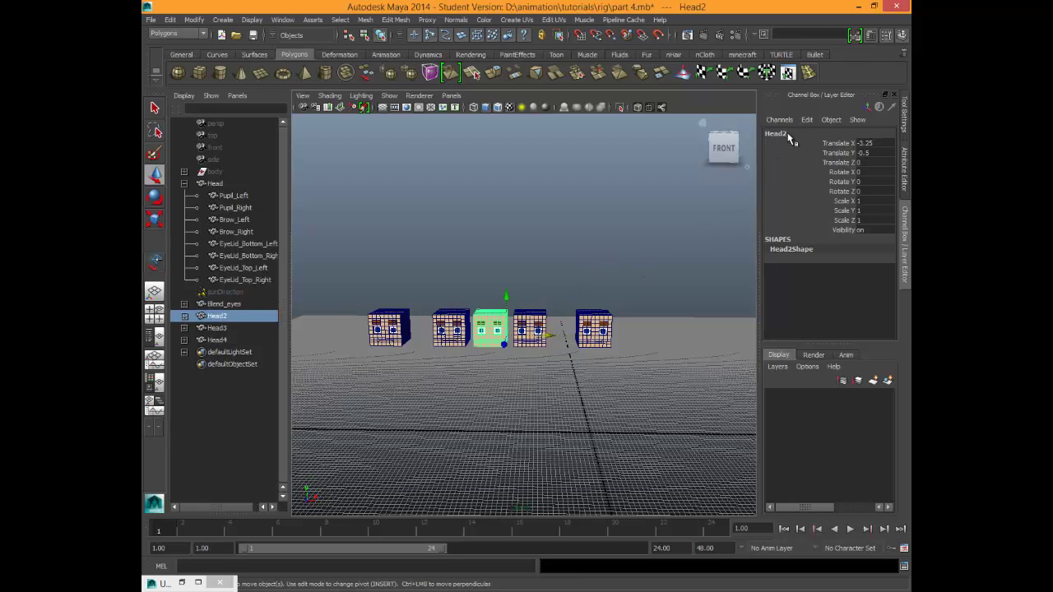
click(788, 133)
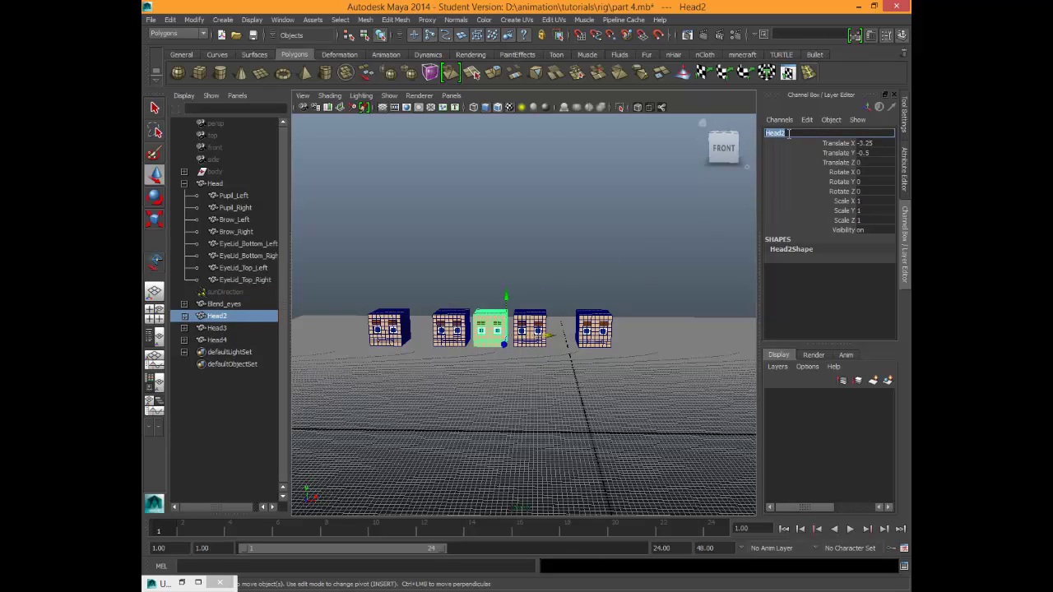
text(b)
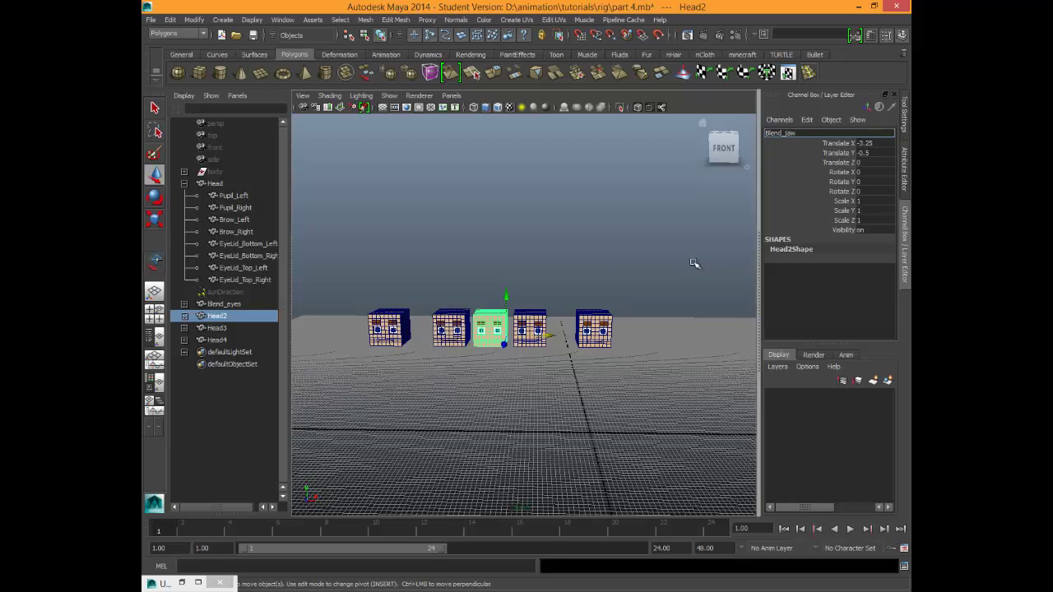
key(Return)
Rename the Head3 copy beside Blend_jaw as Blend_mouth.
key(Right)
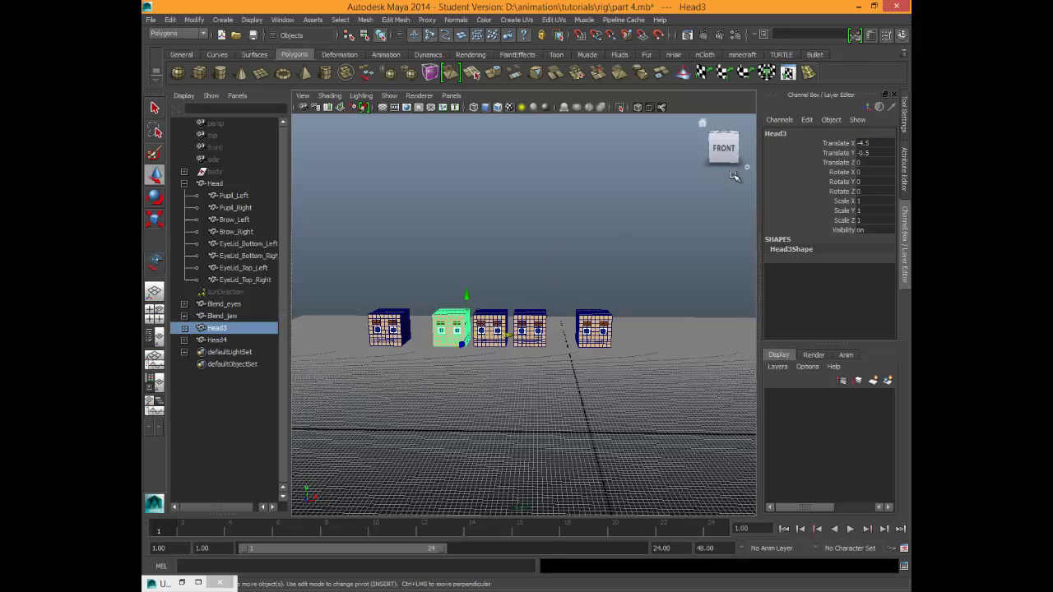
click(795, 134)
click(796, 133)
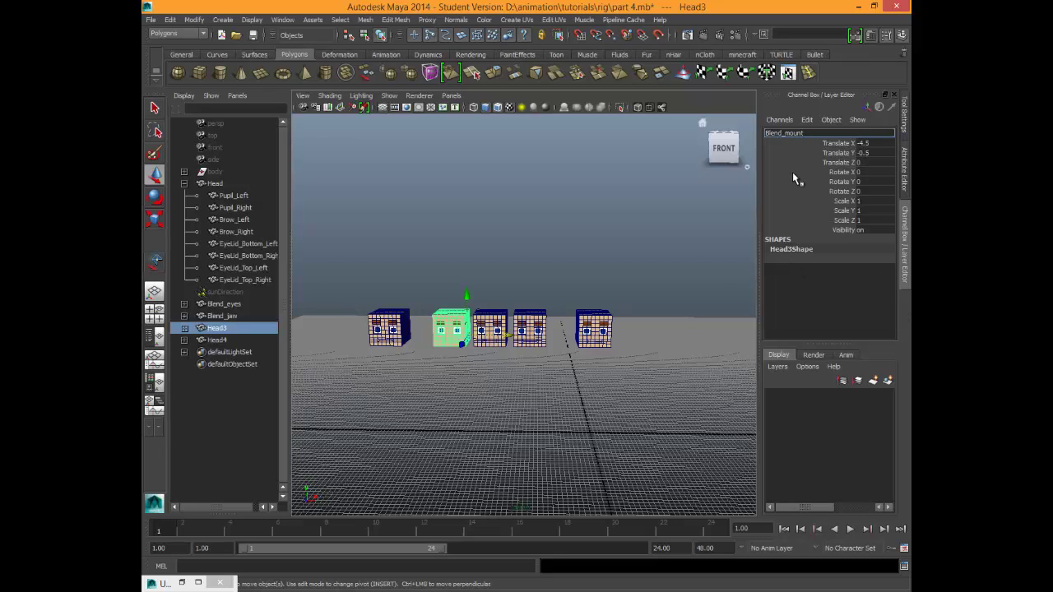
key(BackSpace)
key(BackSpace)
text(th)
Rename the Head4 copy at the far end of the row as Blend_express.
click(389, 317)
click(792, 132)
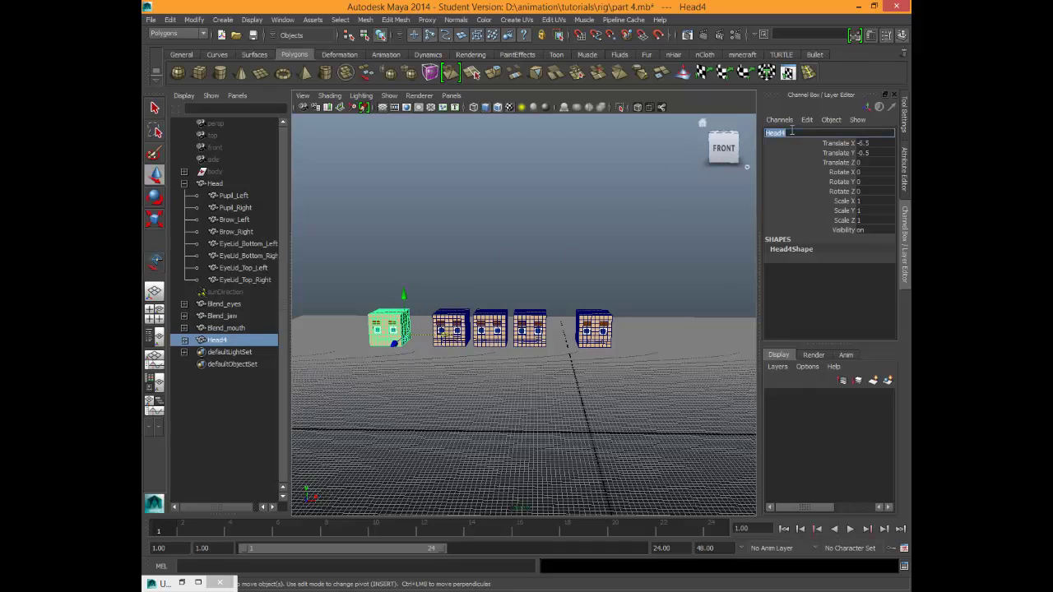
text(b)
text(end_express)
click(682, 424)
Duplicate the Blend_express head and raise the copy above it to Translate Y 1.5.
click(383, 322)
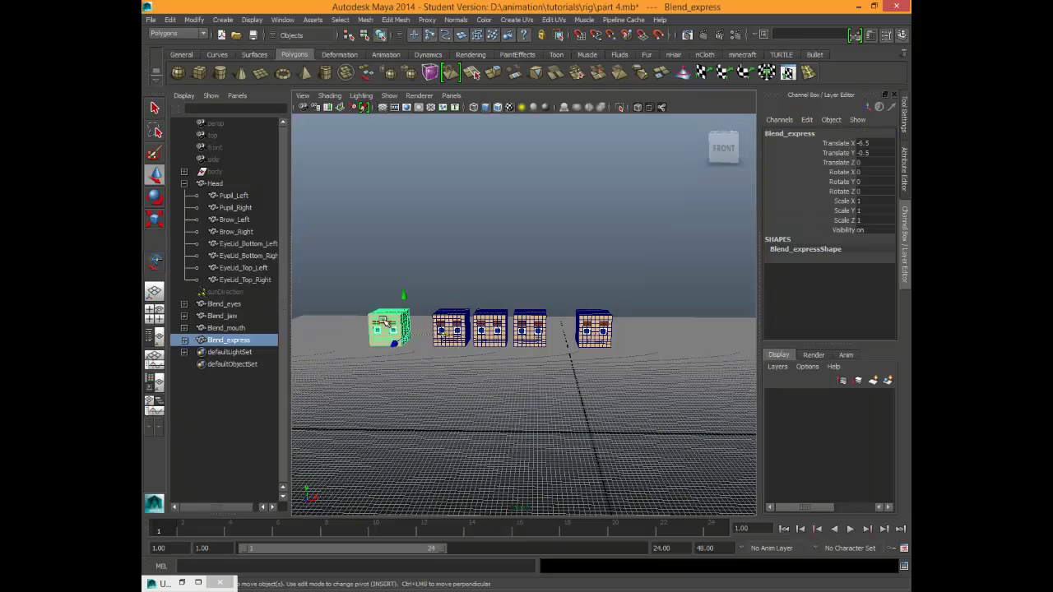
key(f)
scroll(470, 384, down, 5)
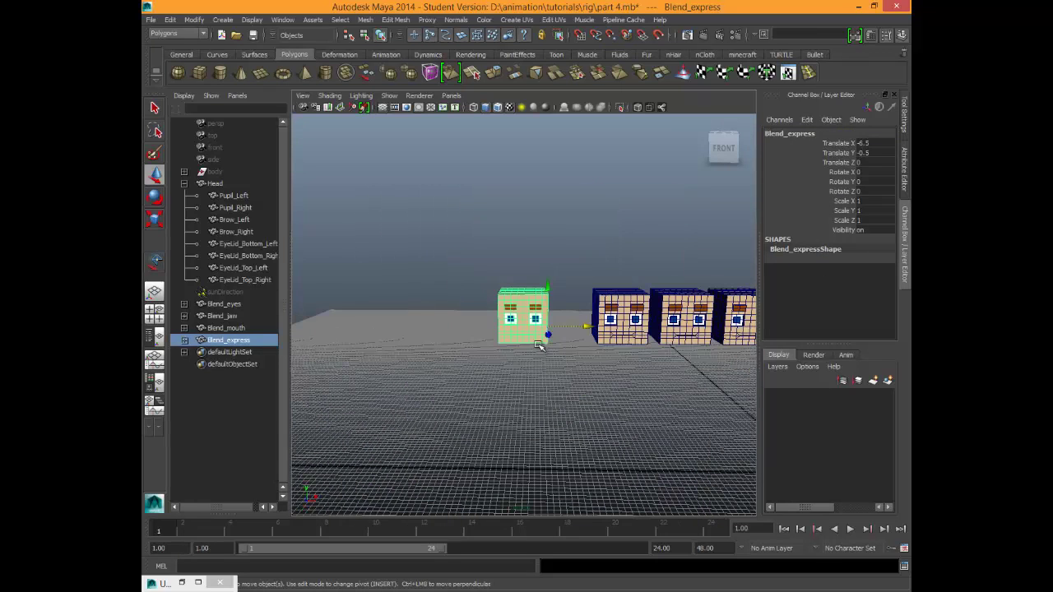
key(ctrl+d)
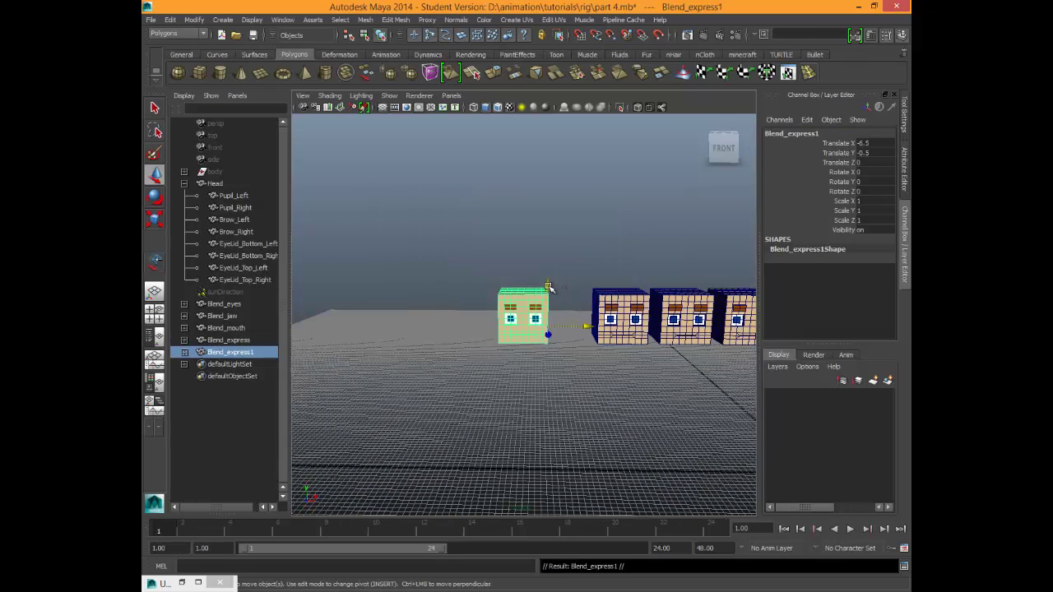
drag(549, 288, 548, 188)
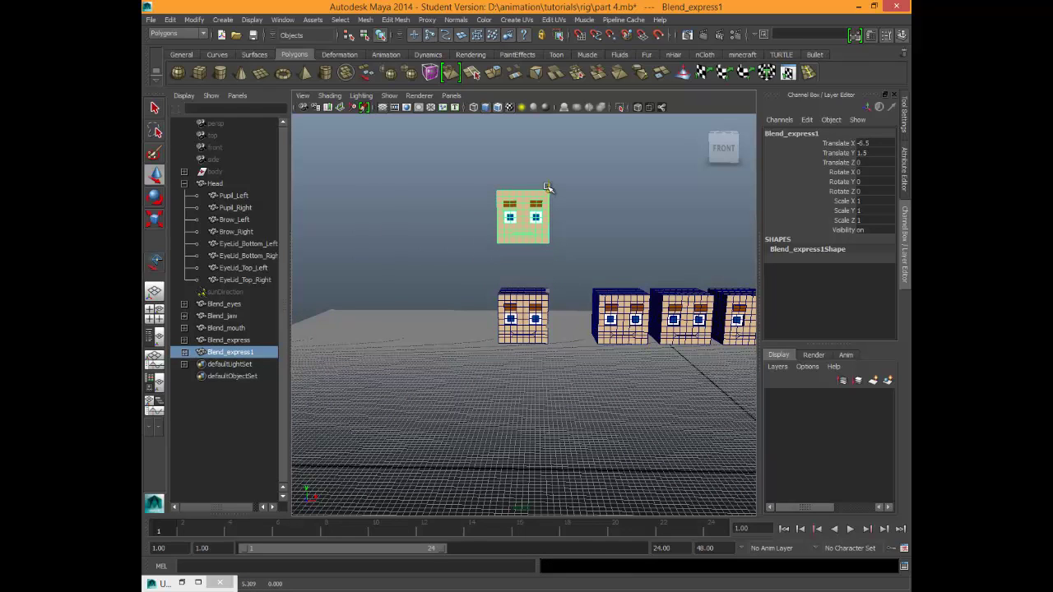
Duplicate the raised expression head and move the copy beside it to Translate X -5.25.
alt+middle_drag(546, 272, 542, 345)
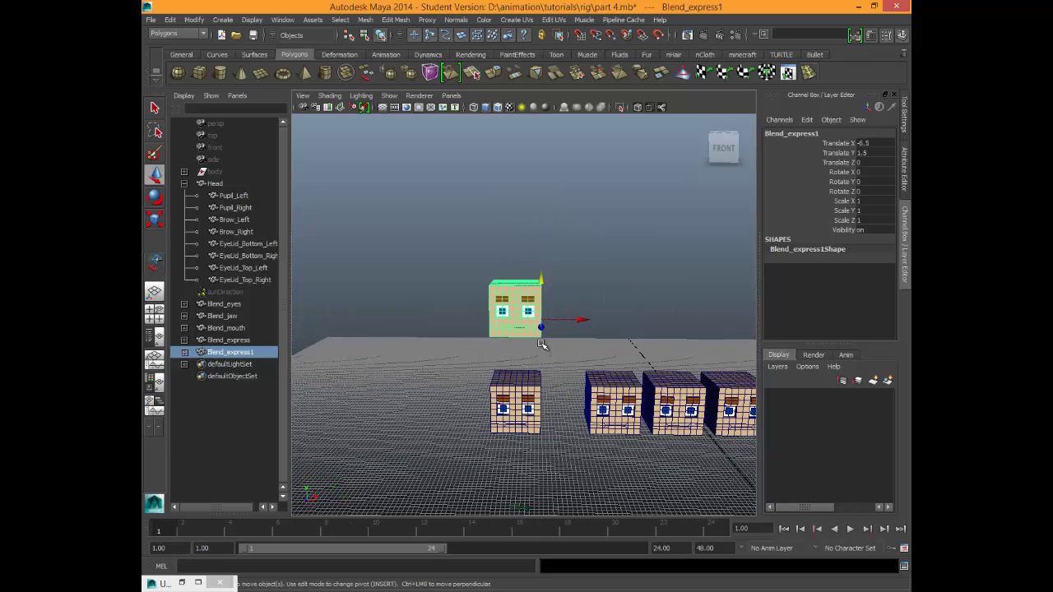
key(ctrl+d)
drag(581, 317, 644, 317)
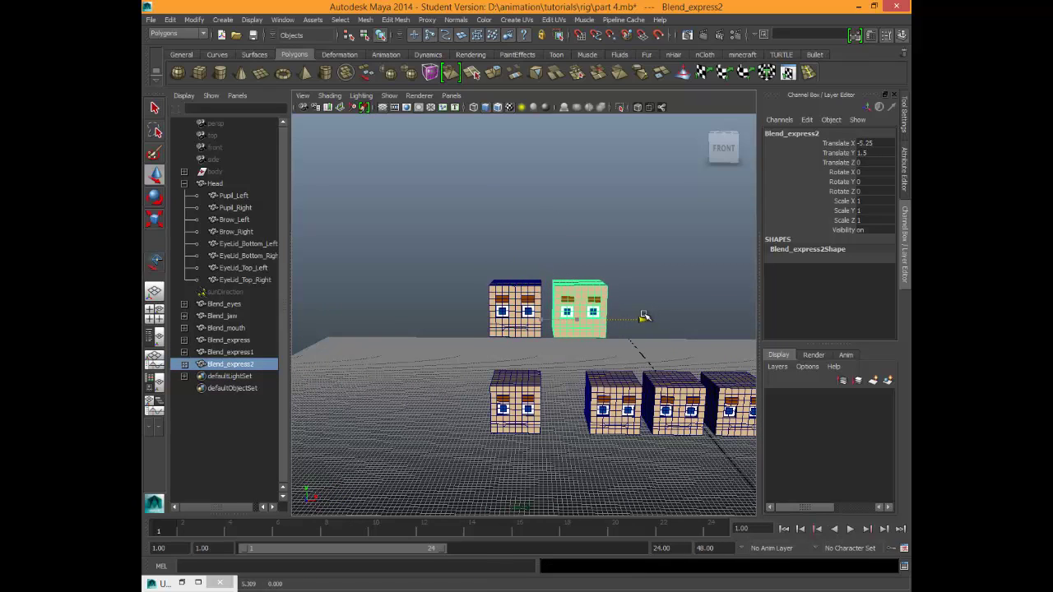
Duplicate the expression head directly above Blend_express and move the copy to its other side at Translate X -7.75.
click(514, 291)
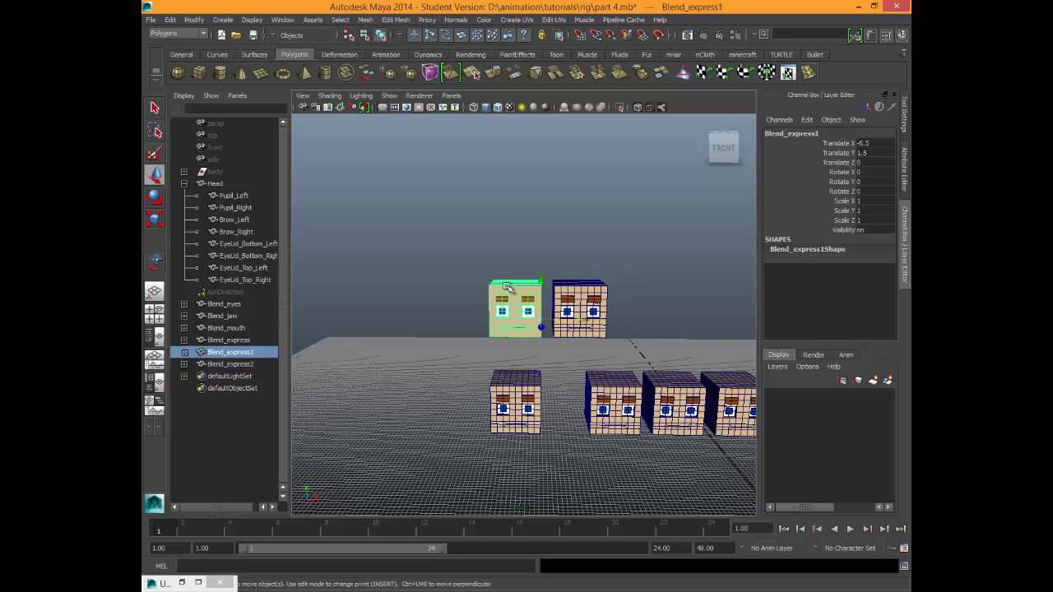
key(ctrl+d)
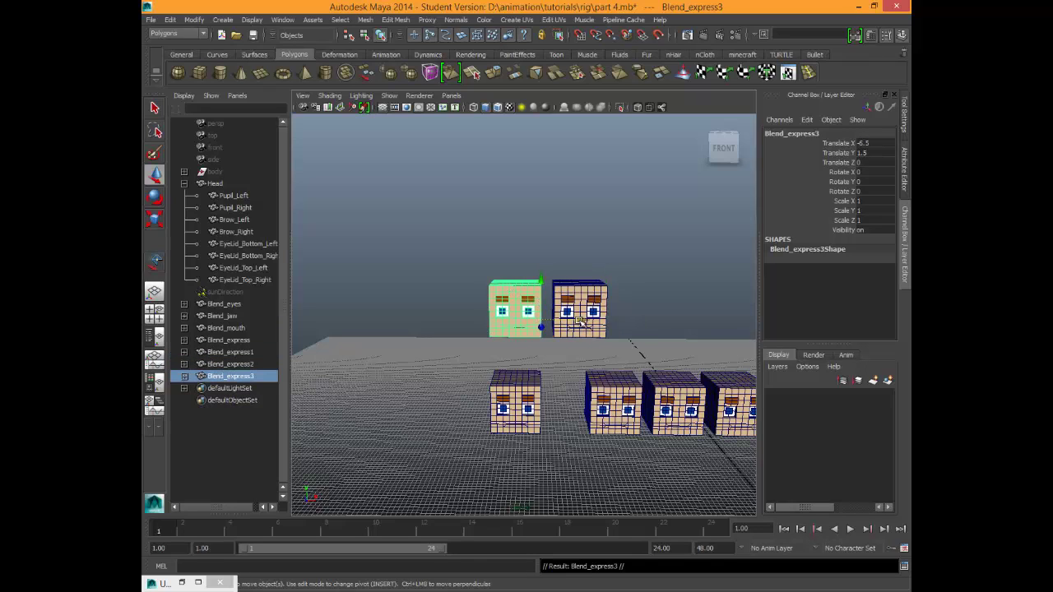
drag(578, 326, 523, 327)
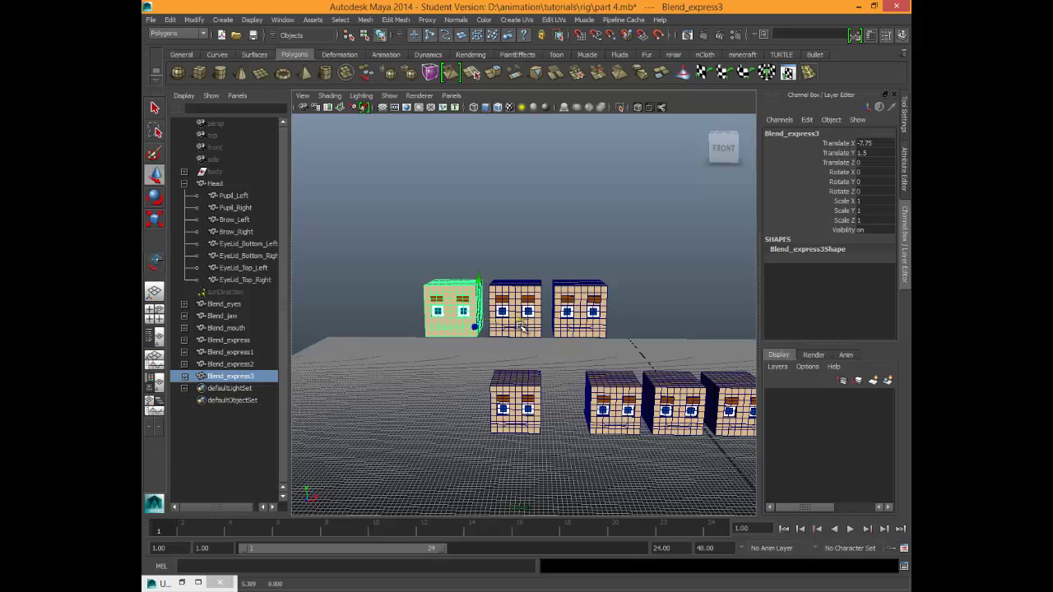
Duplicate the row of three raised expression heads into three more rows stacked above it, with the highest at Translate Y 5.5.
shift+click(517, 294)
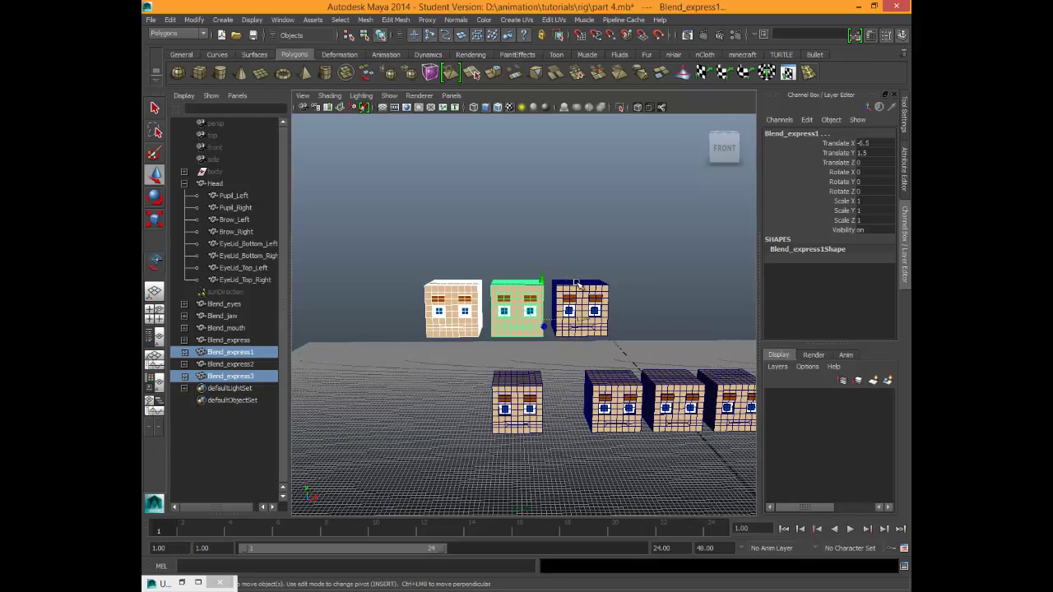
shift+click(577, 296)
alt+drag(576, 327, 622, 360)
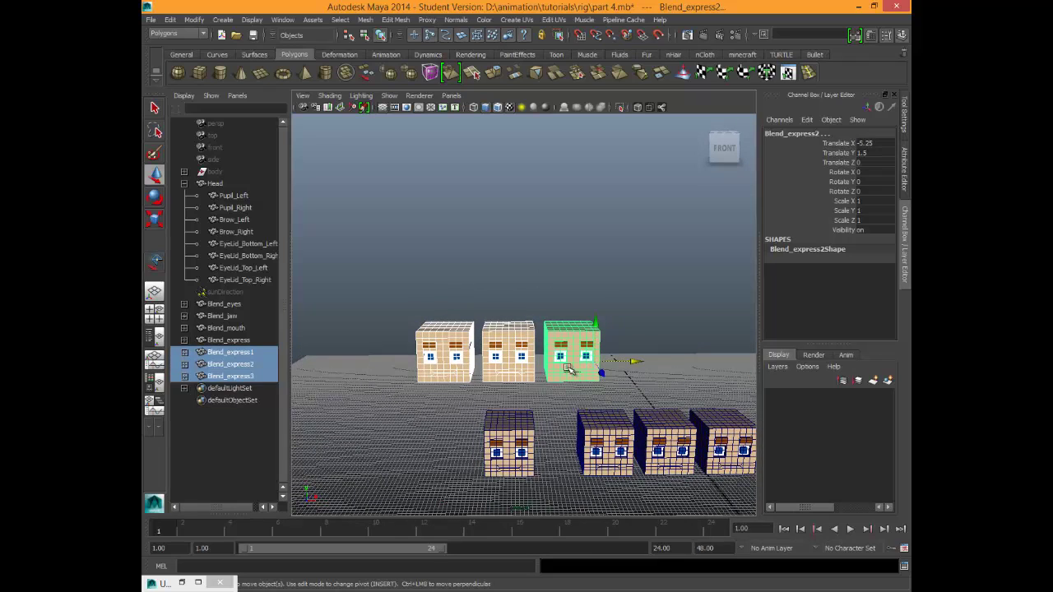
key(ctrl+d)
drag(597, 323, 591, 230)
key(ctrl+d)
key(ctrl+d)
scroll(595, 321, down, 5)
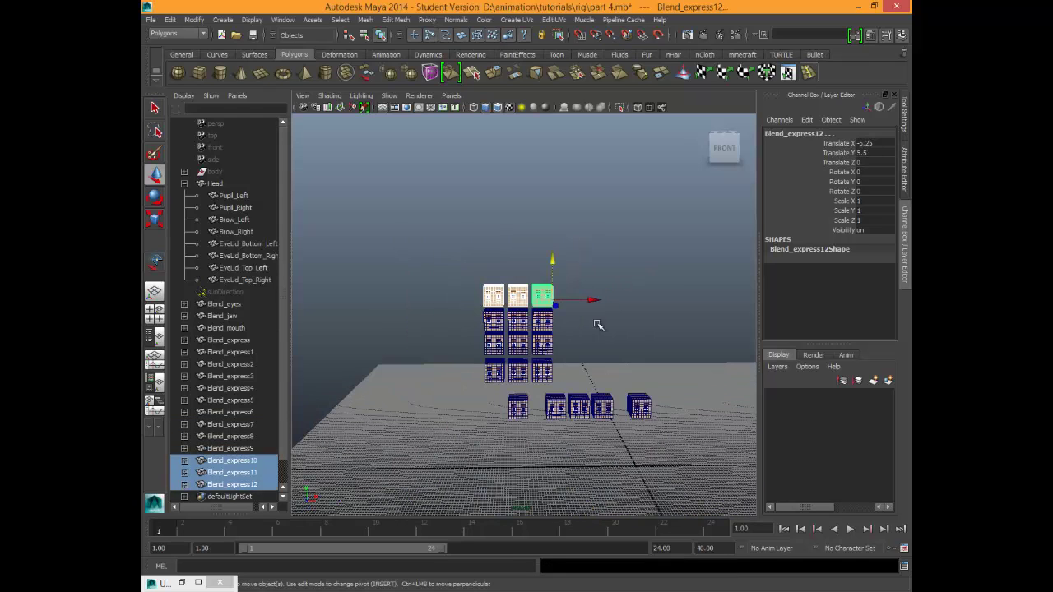
Delete the nine duplicated heads in the upper three rows, keeping the first row of three above Blend_express.
alt+middle_drag(595, 402, 584, 359)
click(532, 326)
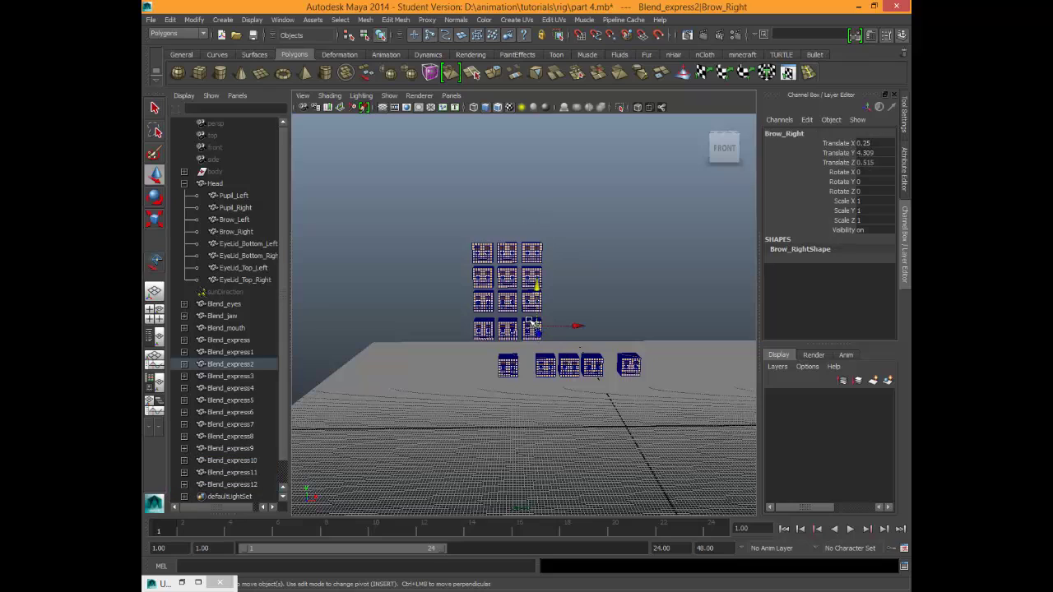
key(Up)
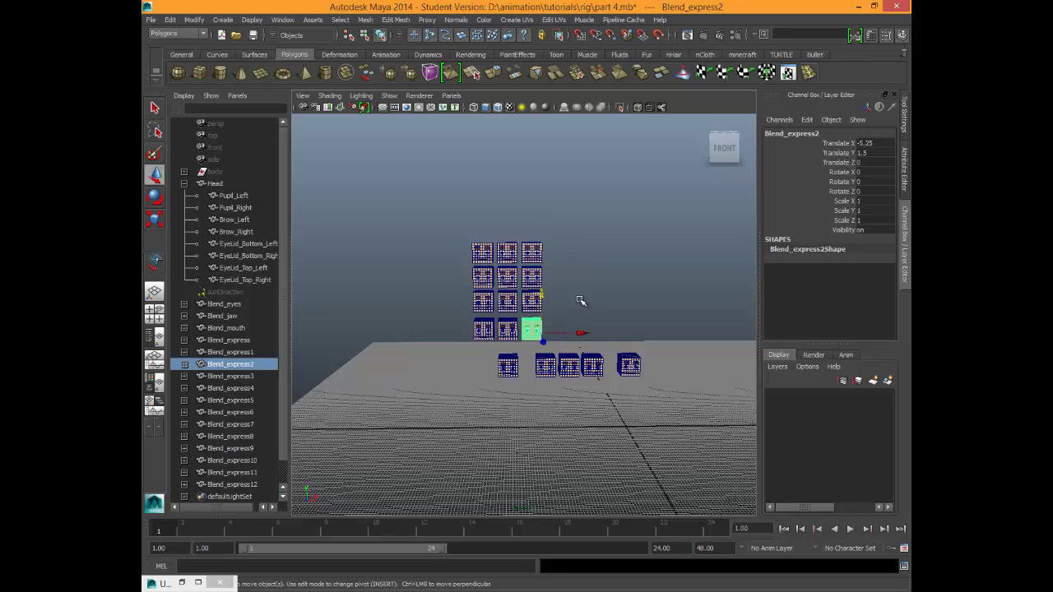
drag(580, 297, 438, 234)
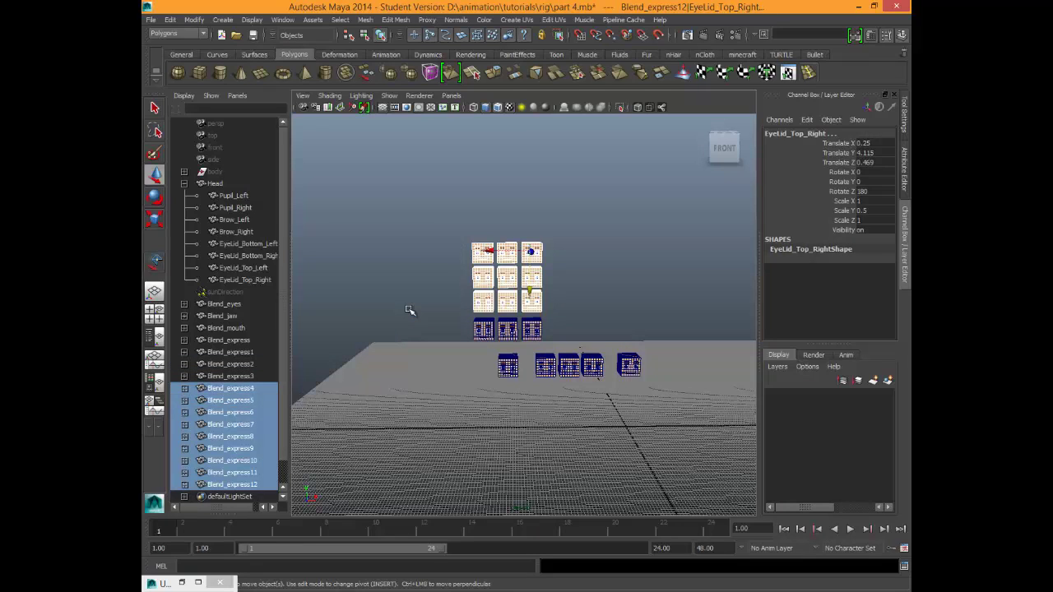
key(Delete)
Rename the raised expression head at Translate X -7.75 as Blend_express_AH.
click(485, 323)
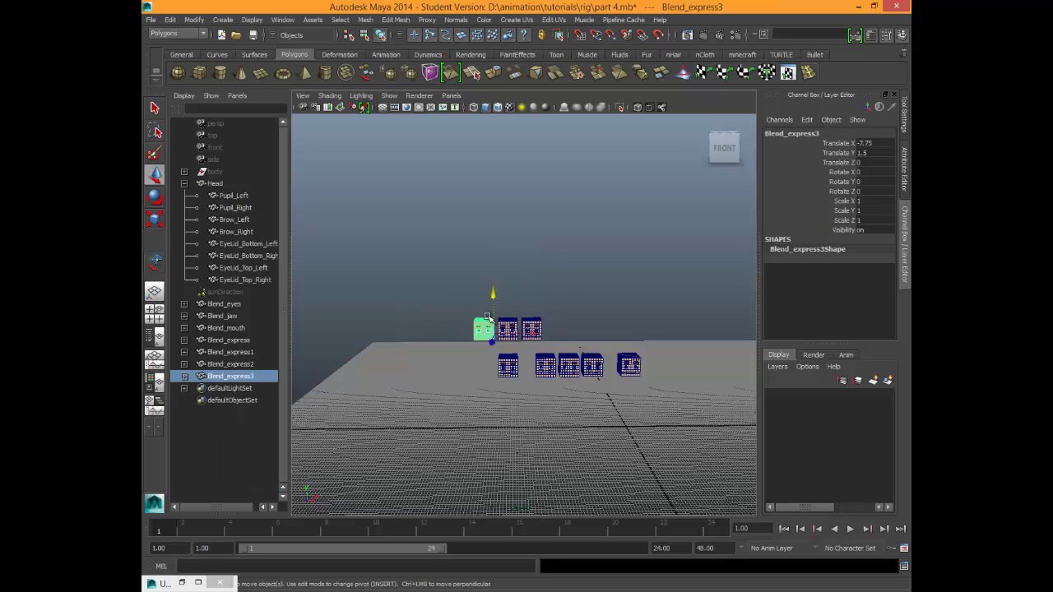
key(f)
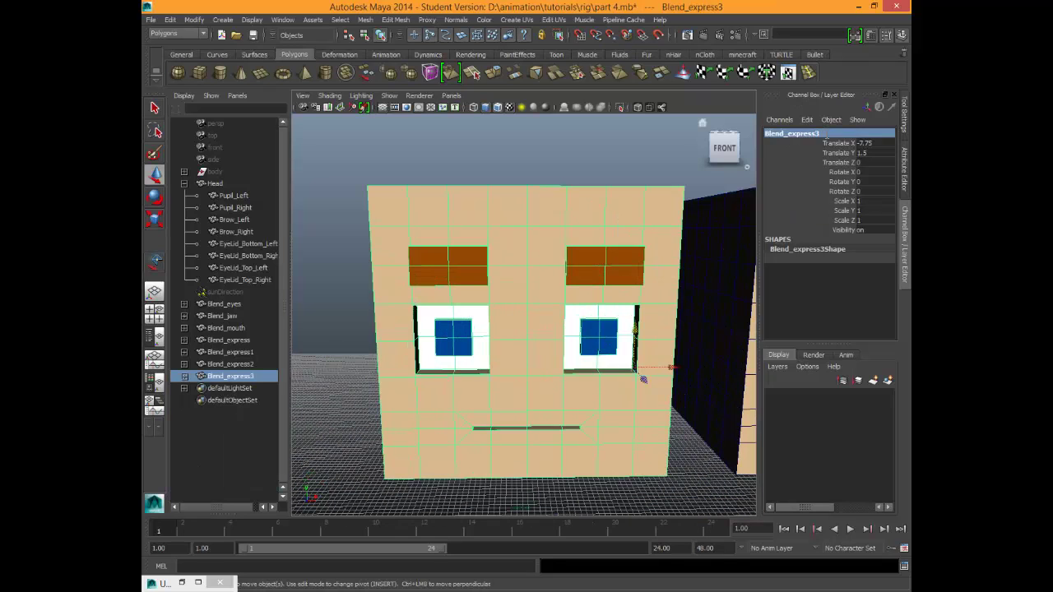
click(830, 133)
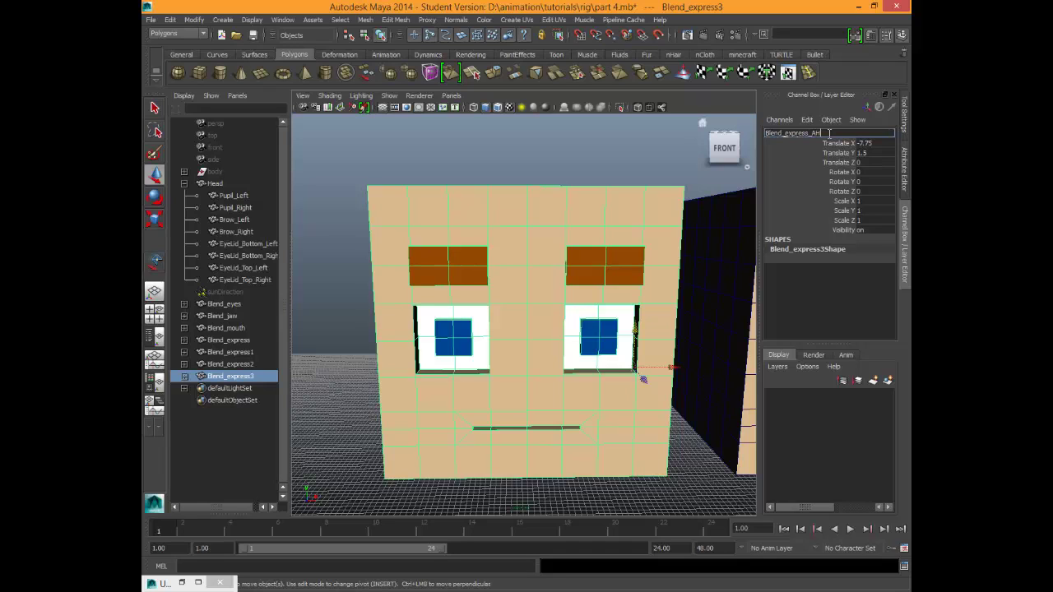
key(Return)
Rename the middle head of the raised expression row as Blend_express_Grr.
alt+middle_drag(499, 400, 405, 352)
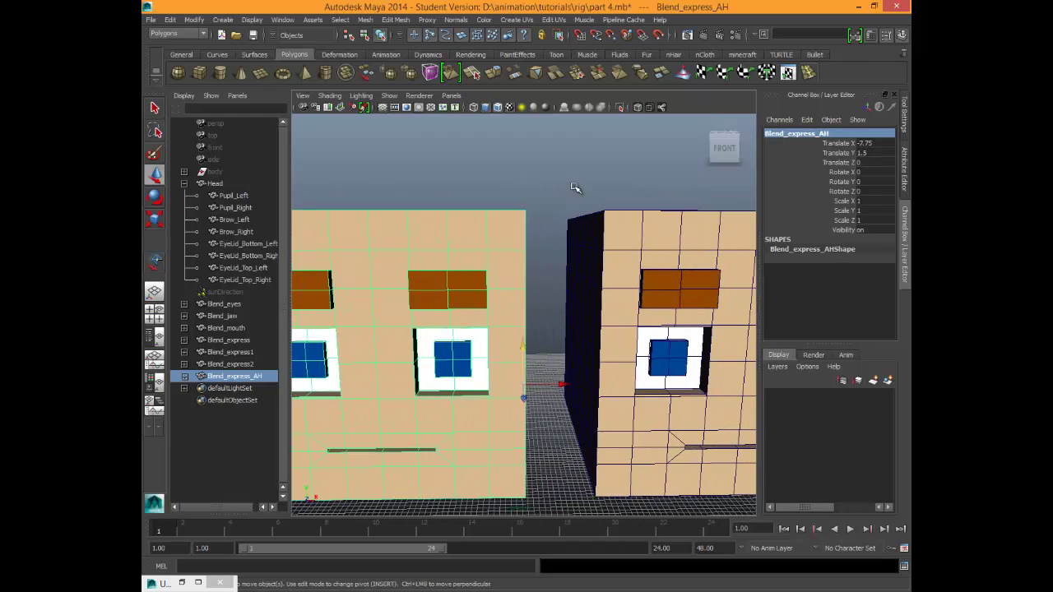
click(675, 212)
click(839, 133)
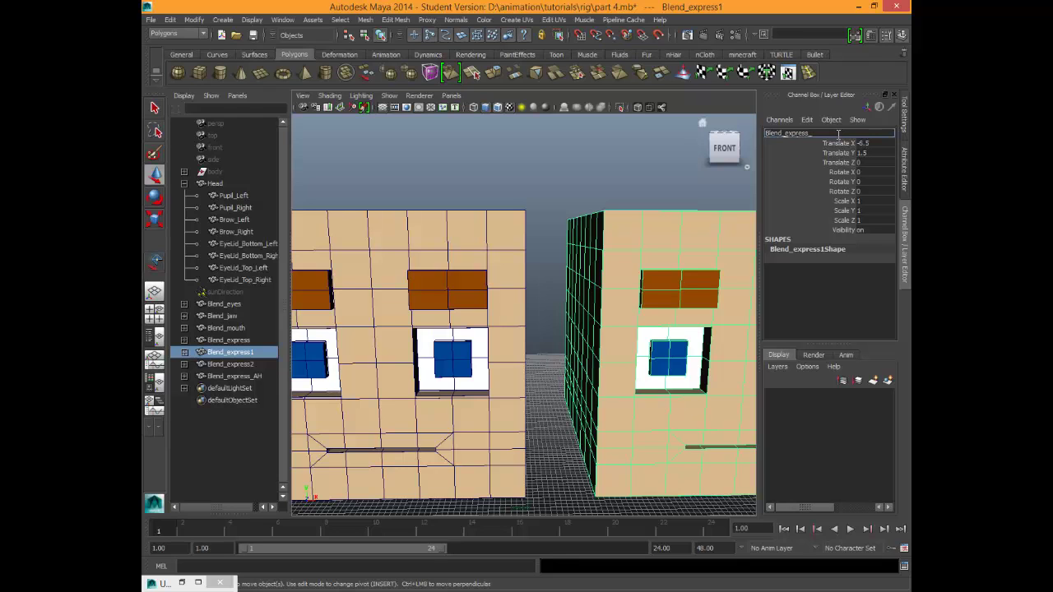
key(Return)
Rename the remaining raised expression head, Blend_express2, as Blend_express_OH.
alt+middle_drag(635, 348, 395, 265)
alt+drag(677, 203, 592, 231)
click(592, 230)
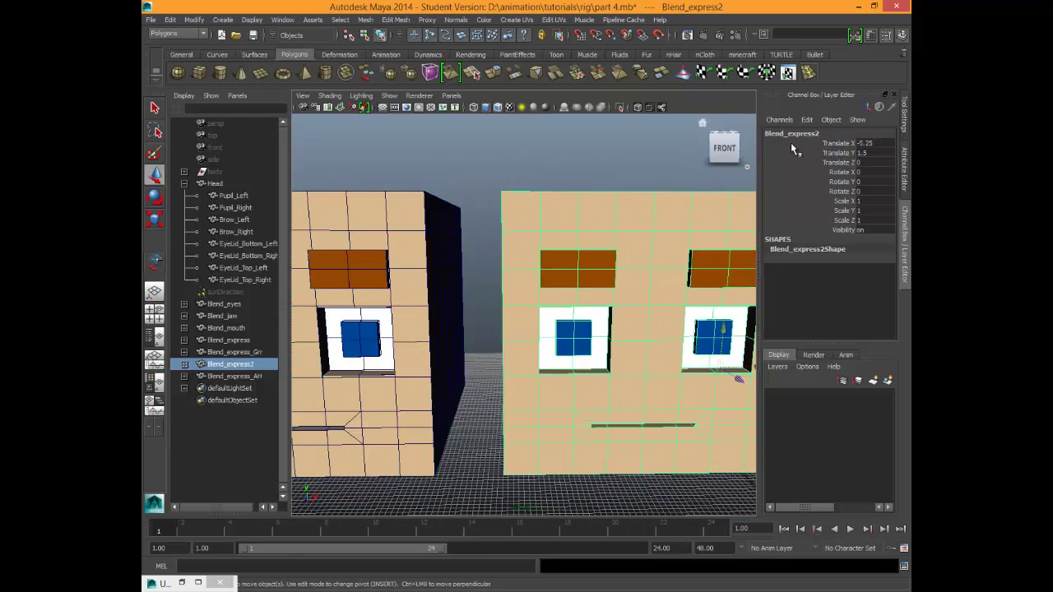
click(828, 133)
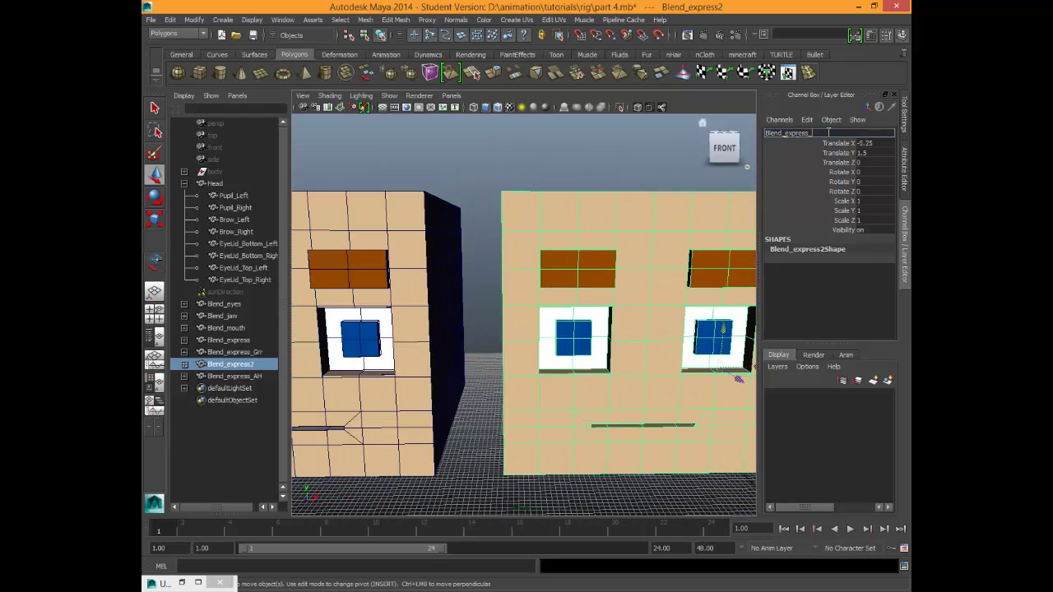
click(510, 122)
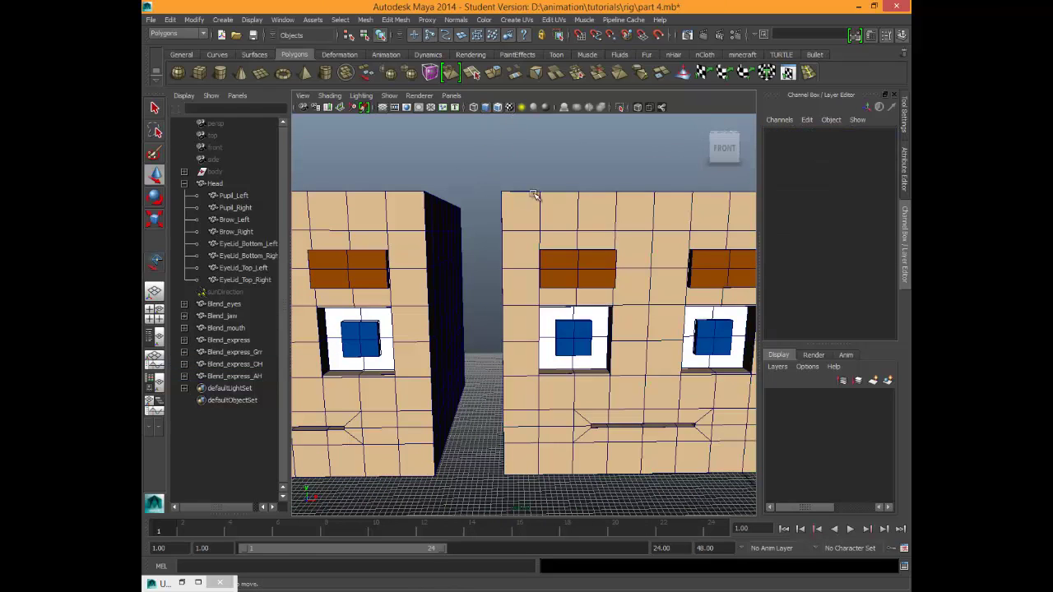
Duplicate the OH, Grr and AH expression heads together and raise the copies to Translate Y 3.
scroll(523, 262, down, 5)
click(533, 288)
click(533, 289)
shift+click(486, 293)
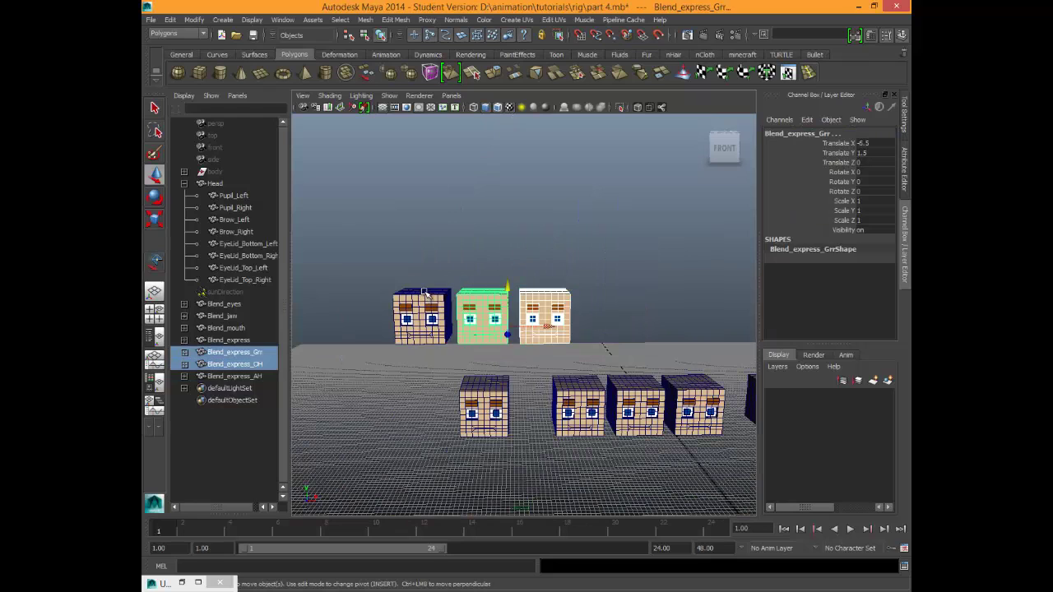
shift+click(422, 292)
key(ctrl+d)
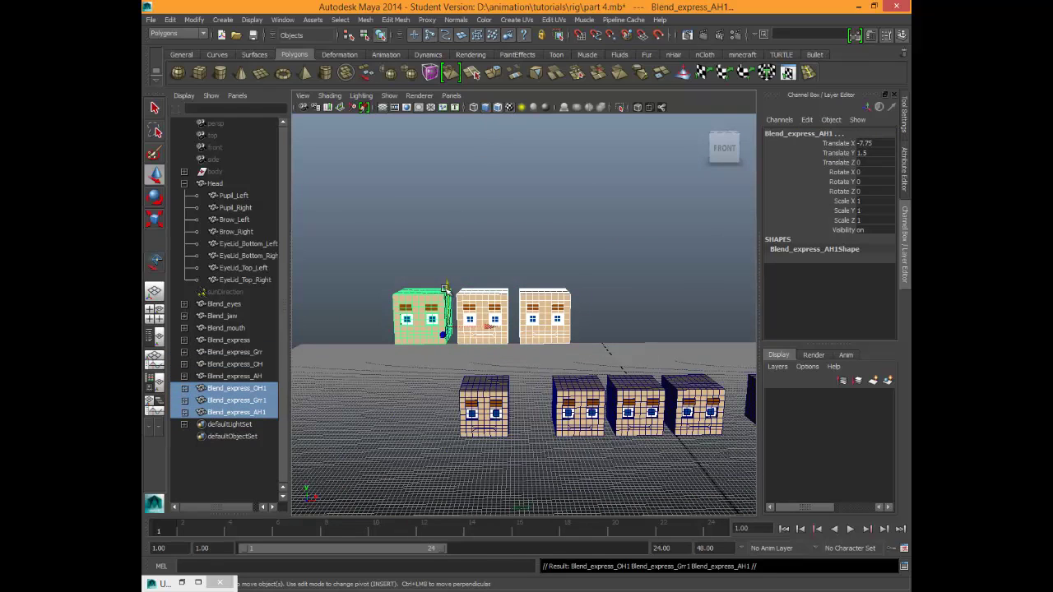
drag(446, 288, 437, 215)
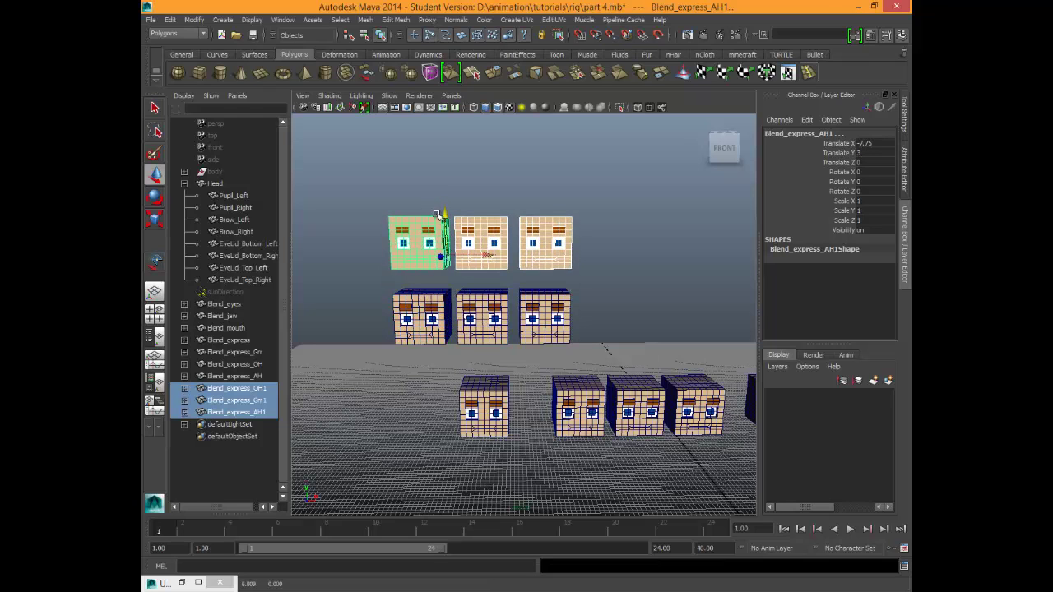
Duplicate the second row of expression heads and raise the copies to Translate Y 4.25.
key(ctrl+d)
alt+middle_drag(437, 215, 476, 320)
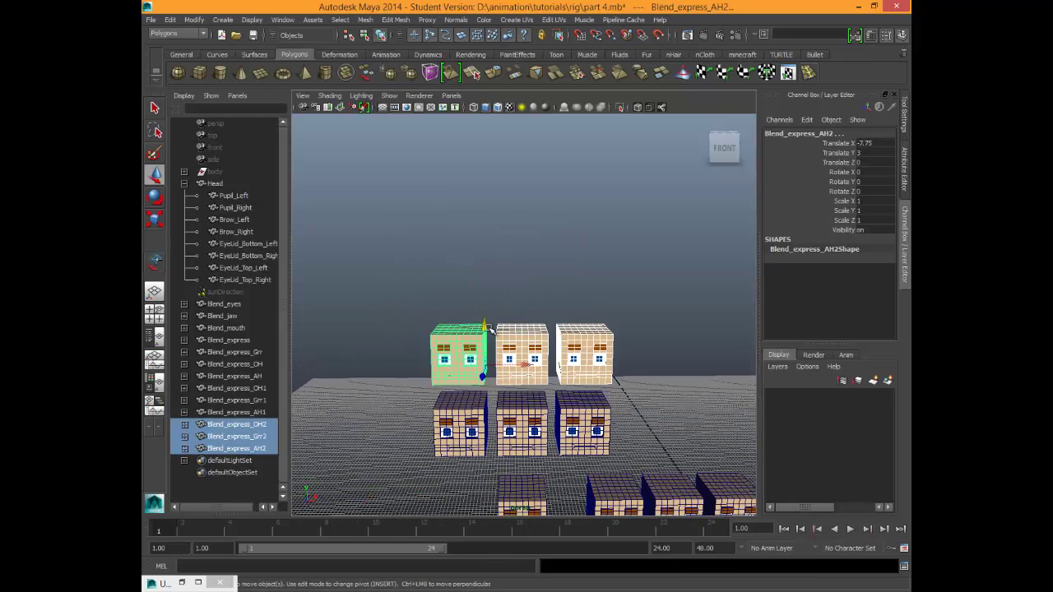
drag(485, 322, 483, 263)
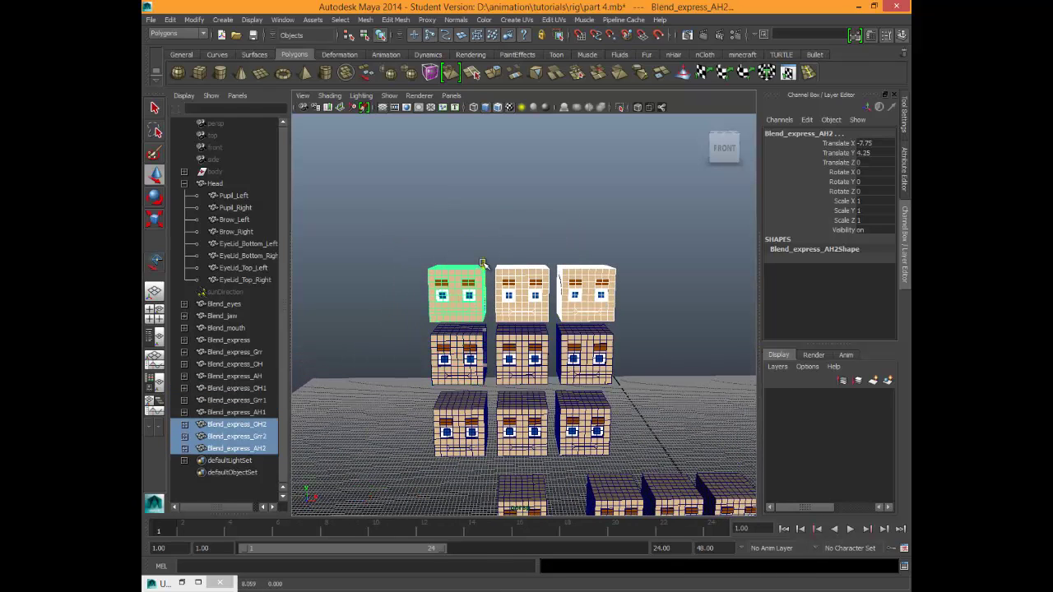
Duplicate the third row of expression heads and raise the copies to Translate Y about 5.4 as a fourth row.
key(ctrl+d)
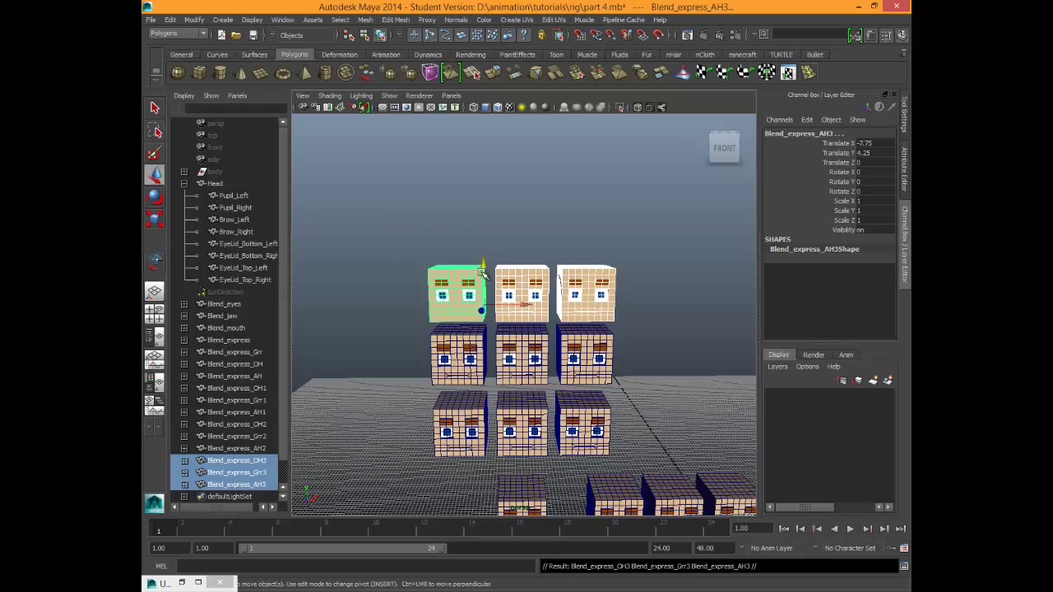
drag(484, 263, 481, 206)
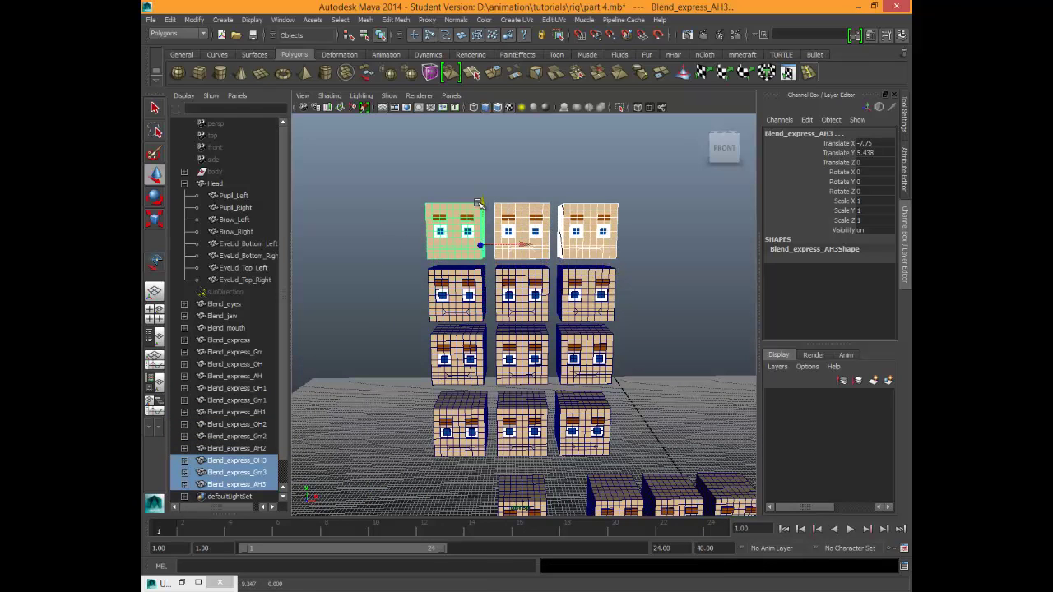
alt+drag(451, 384, 454, 242)
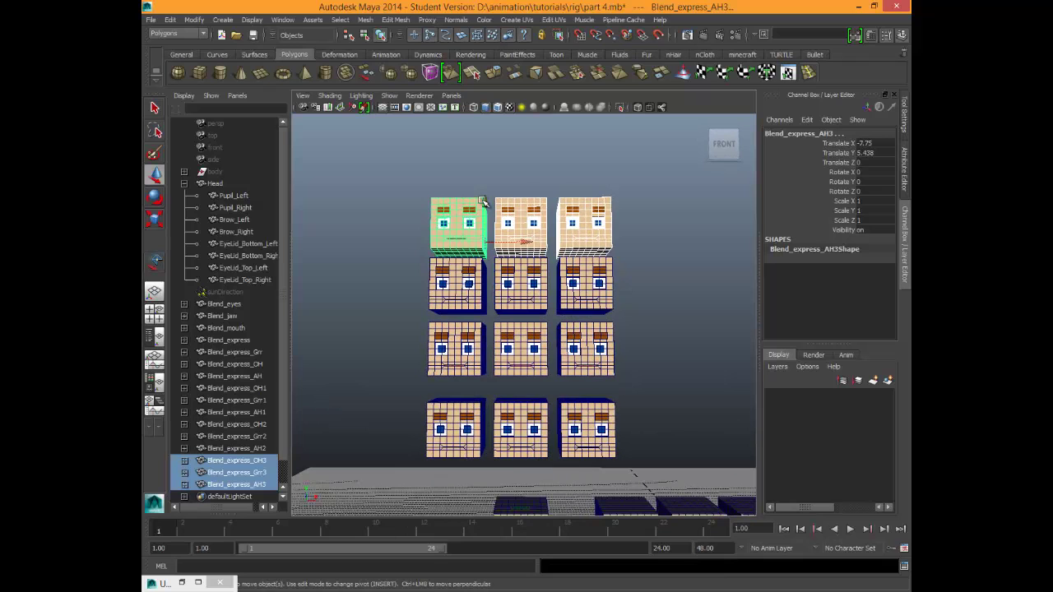
drag(482, 199, 481, 196)
click(395, 296)
mouse_move(491, 378)
alt+mouse_down()
mouse_move(500, 381)
mouse_move(494, 375)
alt+mouse_up()
alt+right_drag(587, 417, 463, 263)
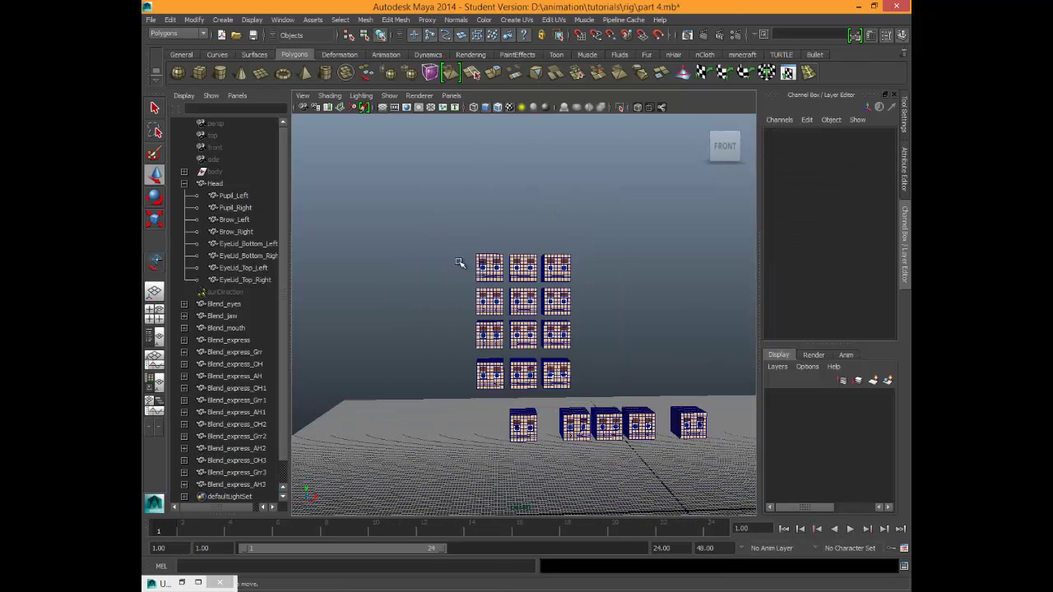
Select the Blend_express, Blend_mouth, Blend_jaw and Blend_eyes heads in that order, adding the original Head last.
drag(436, 233, 444, 365)
click(615, 357)
click(439, 355)
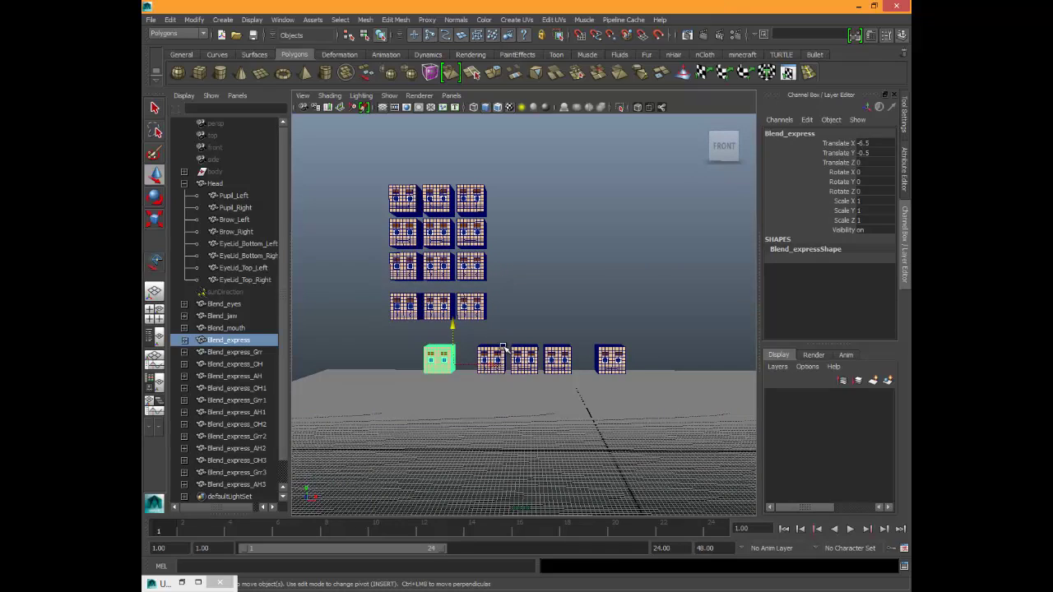
shift+click(492, 355)
shift+click(525, 355)
shift+click(557, 352)
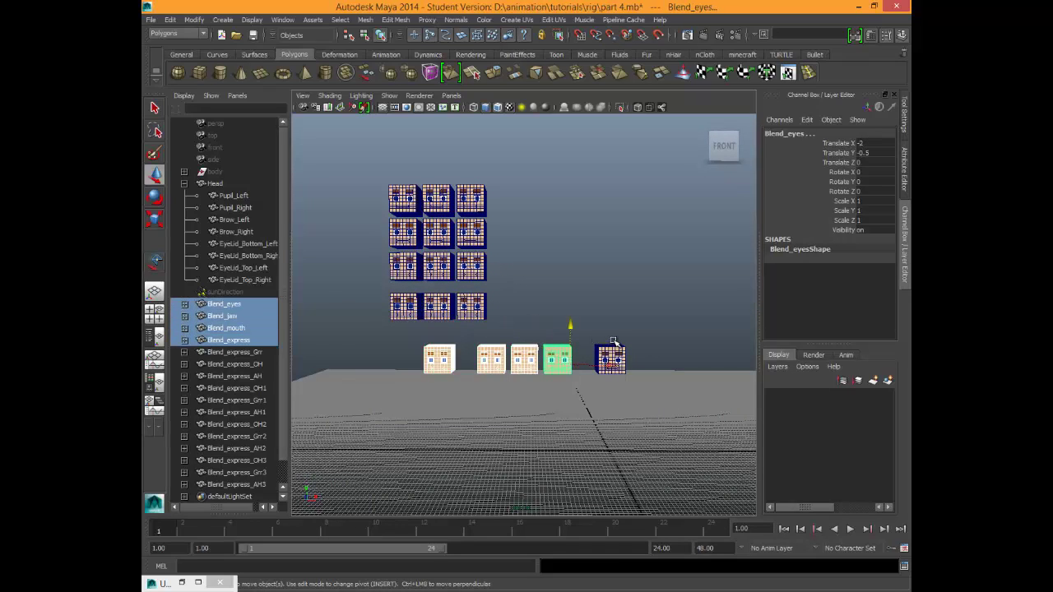
shift+click(611, 349)
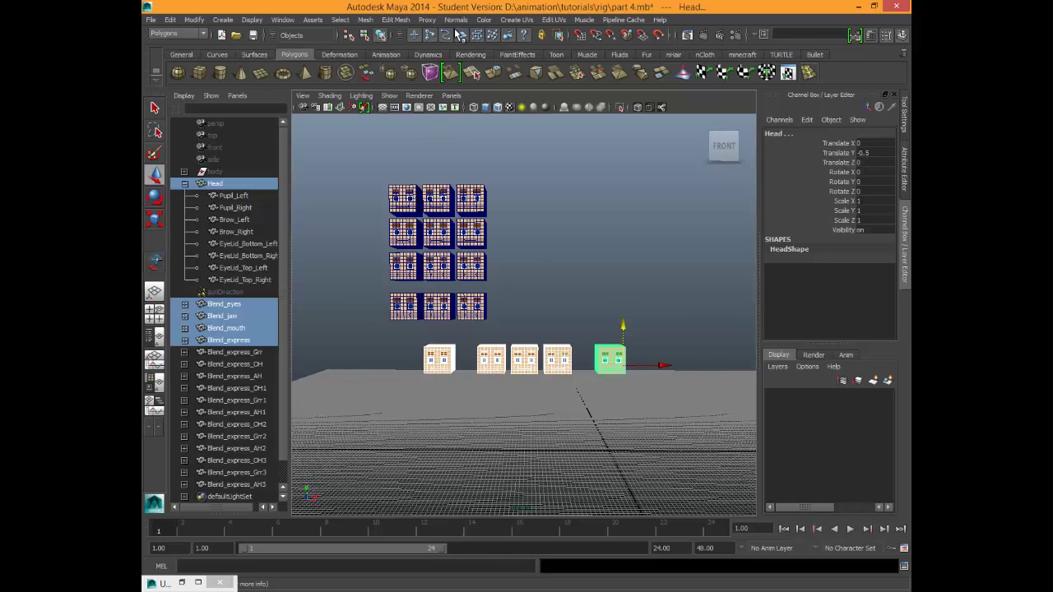
Create a Blend Shape deformer named Head_Blend on the selection, with Local origin and topology checking on.
click(182, 35)
click(183, 43)
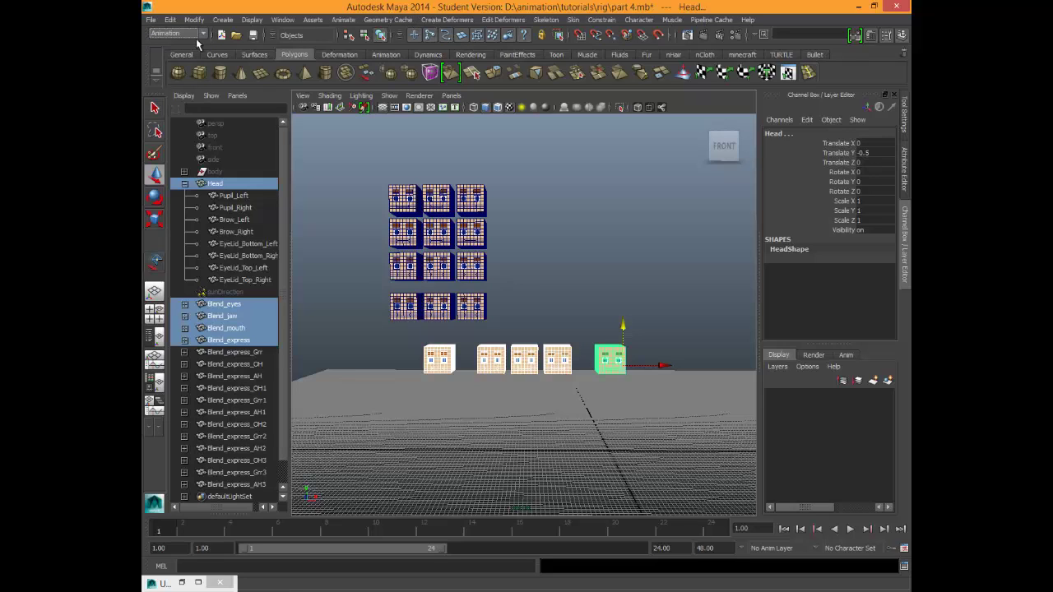
click(445, 19)
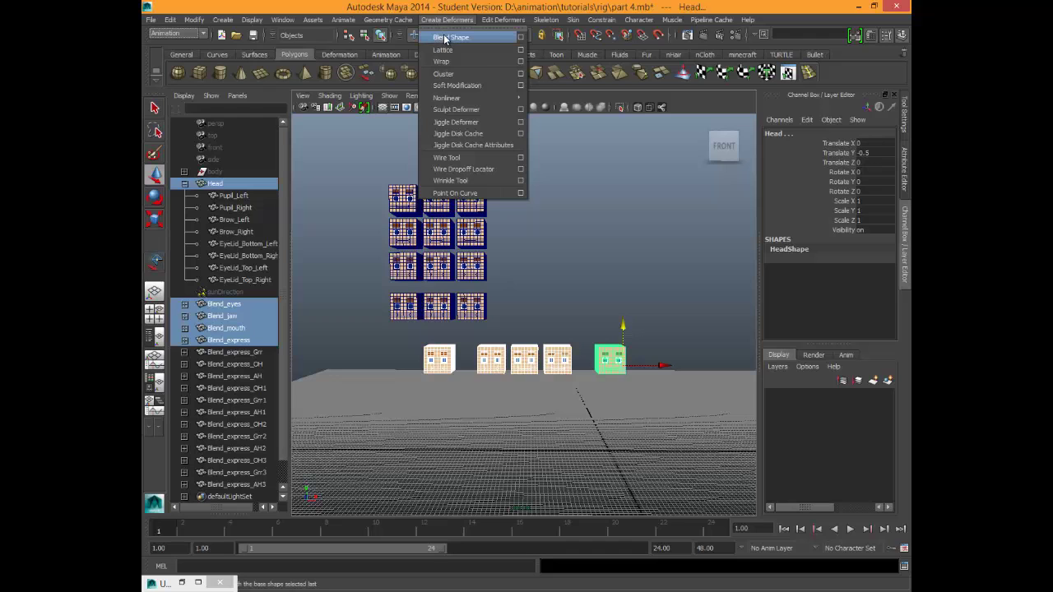
click(520, 37)
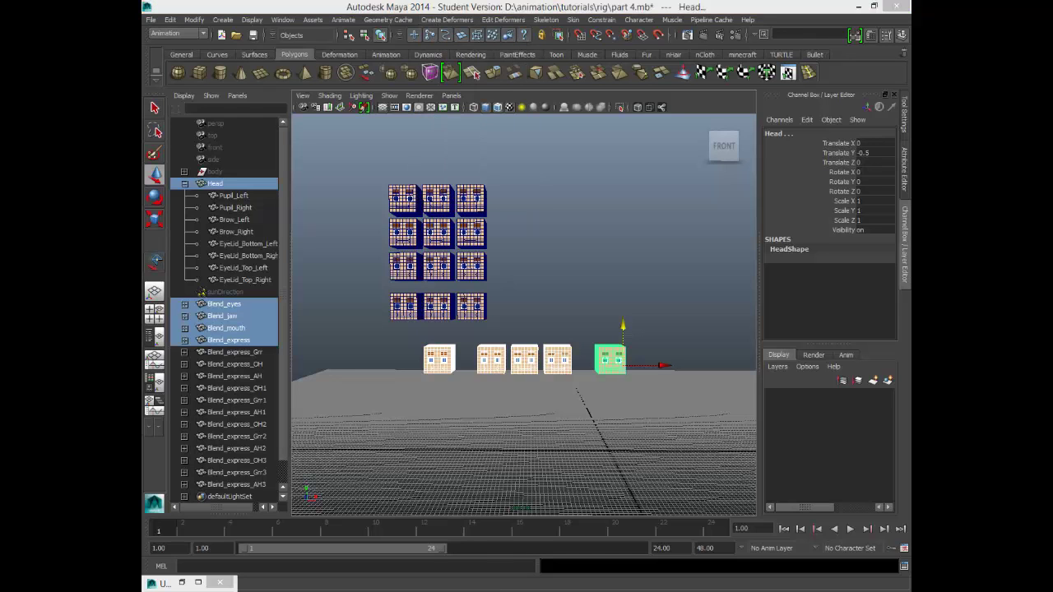
drag(473, 243, 735, 45)
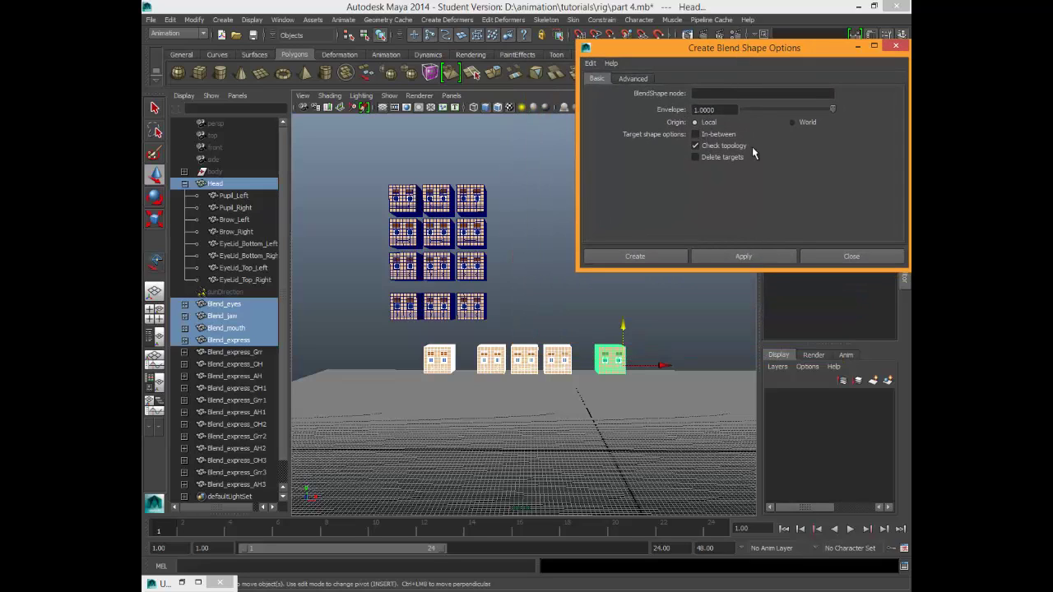
click(634, 79)
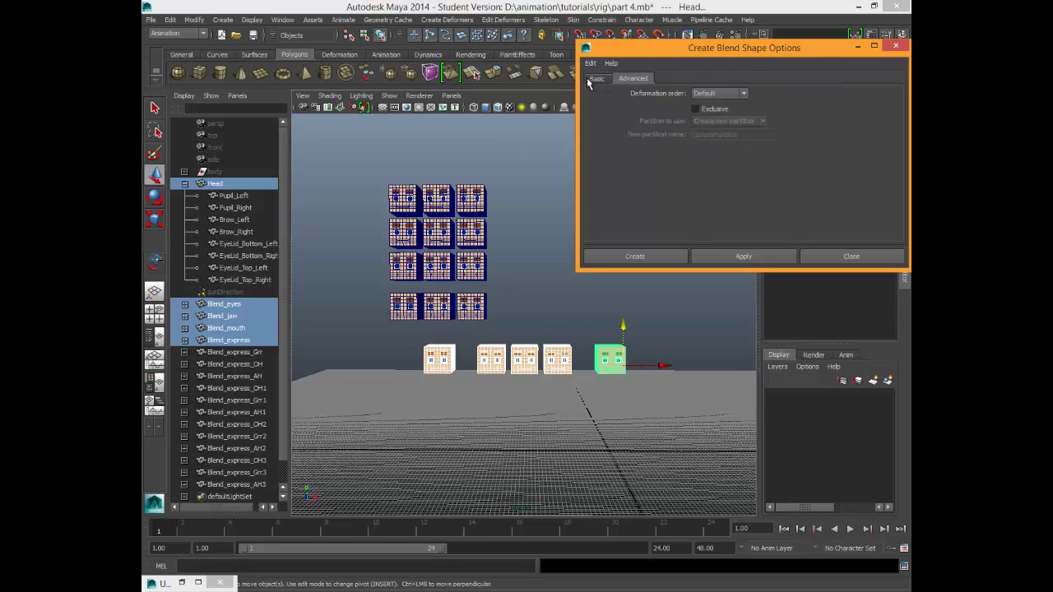
click(715, 93)
click(724, 93)
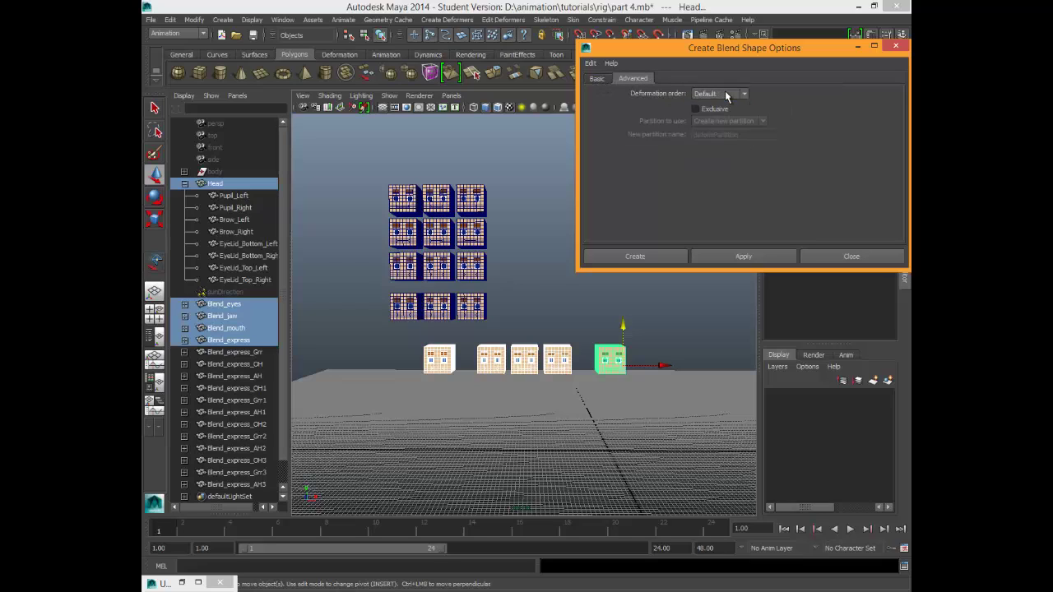
click(600, 79)
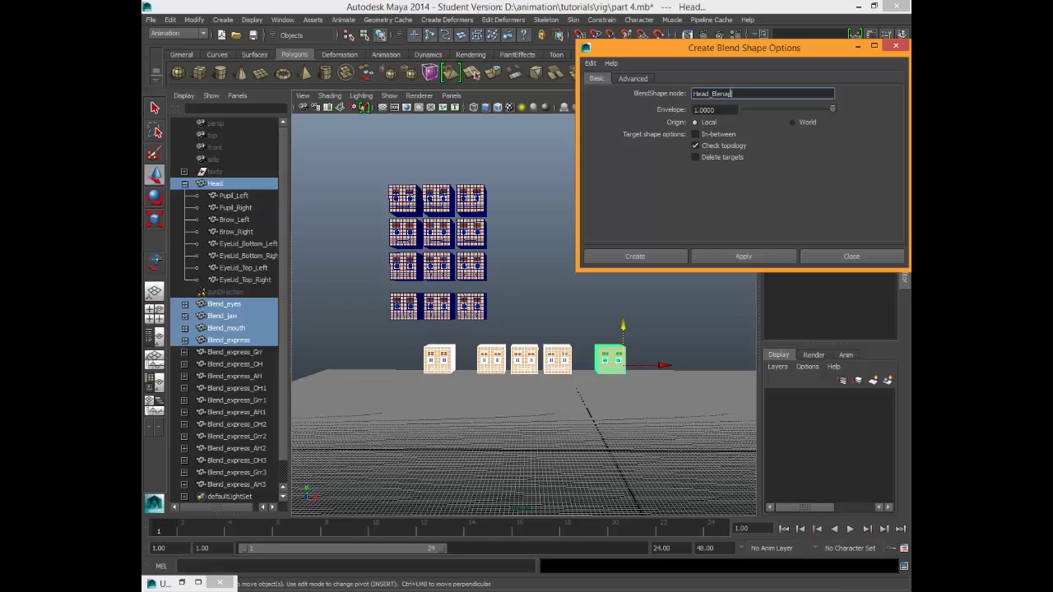
click(758, 257)
click(843, 257)
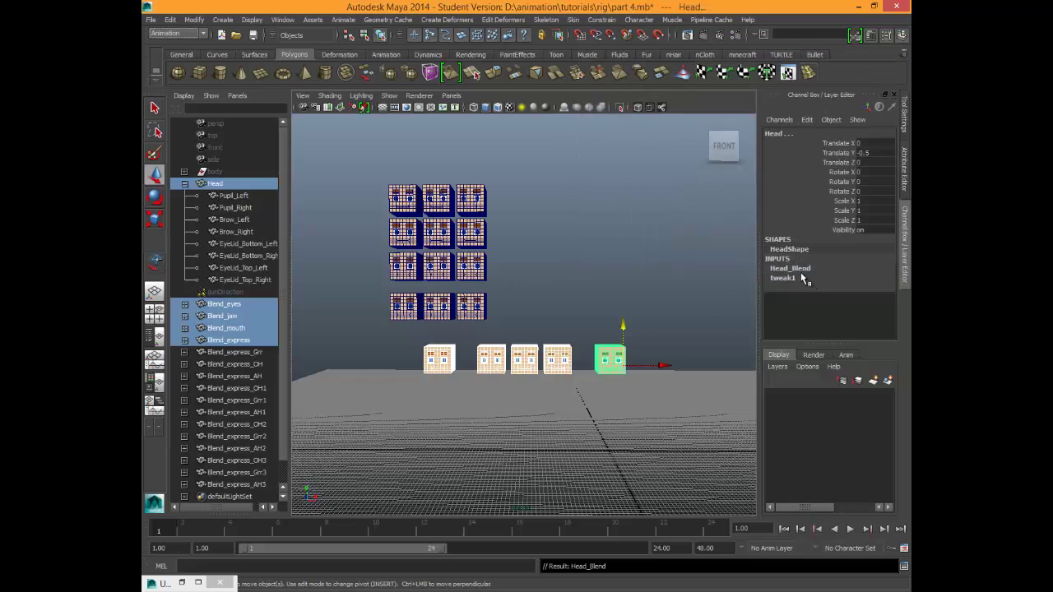
Set the Blend_eyes weight of the Head_Blend deformer to 1.
click(792, 269)
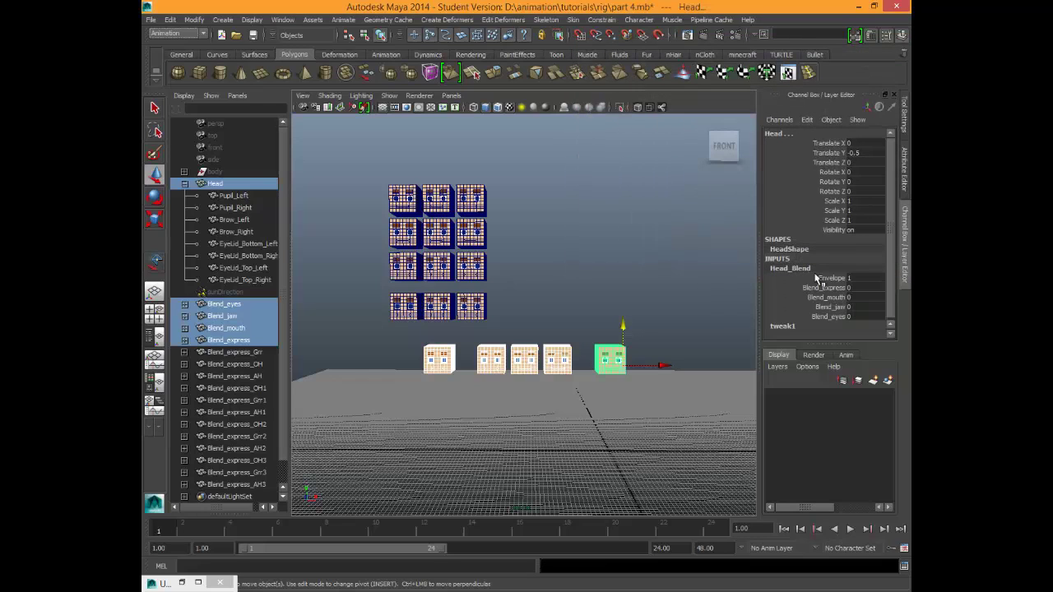
click(858, 287)
text(4)
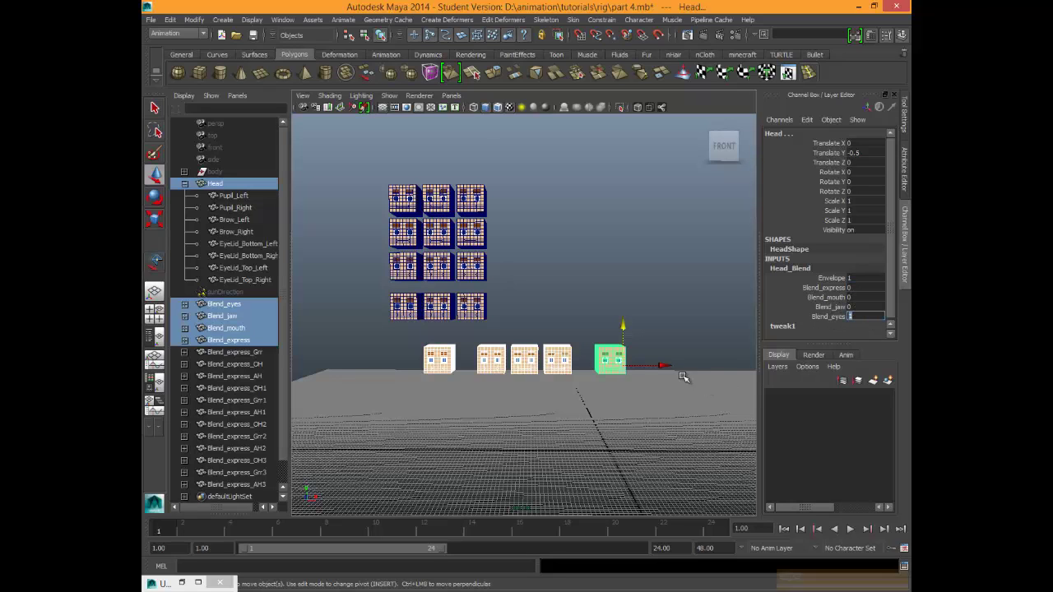
Try moving the right pupil of the Blend_eyes head to test whether the original Head follows.
scroll(607, 328, up, 6)
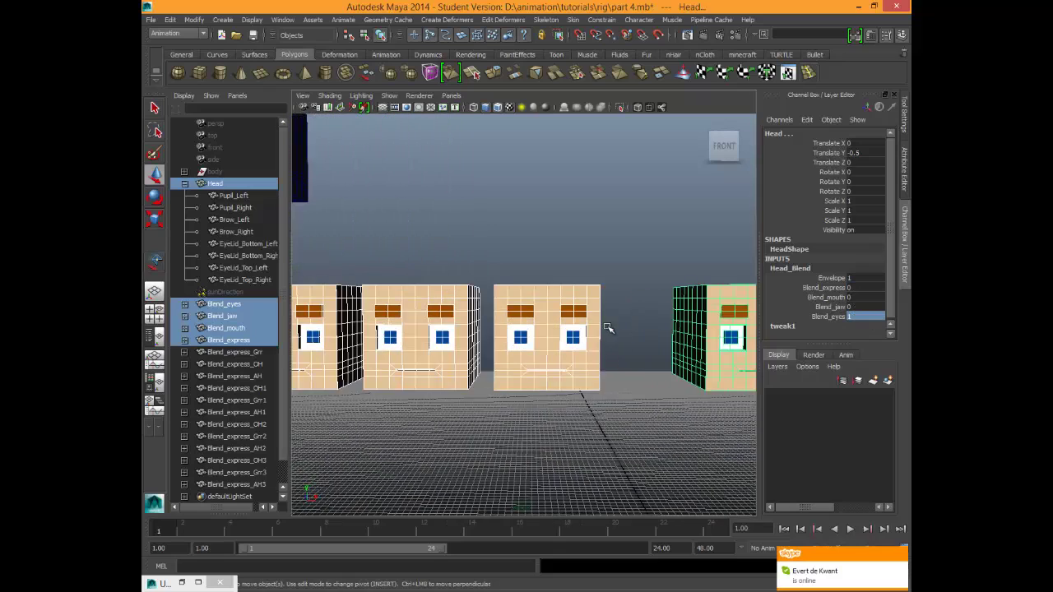
alt+middle_drag(590, 335, 508, 305)
click(495, 306)
drag(498, 307, 494, 307)
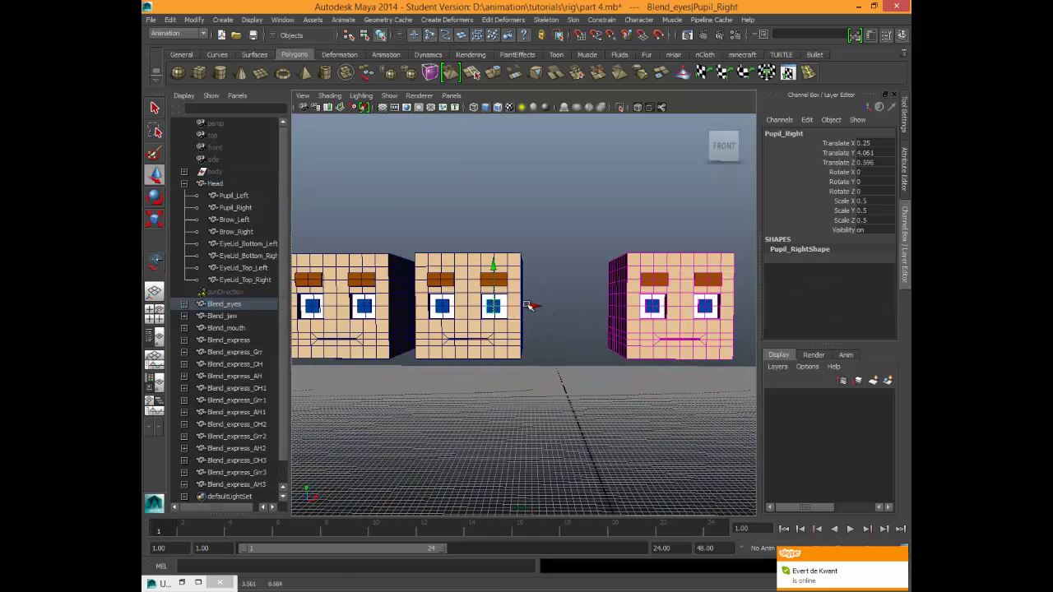
Check the Head_Blend weights on the original Head, then select its right pupil and undo the last move.
click(688, 269)
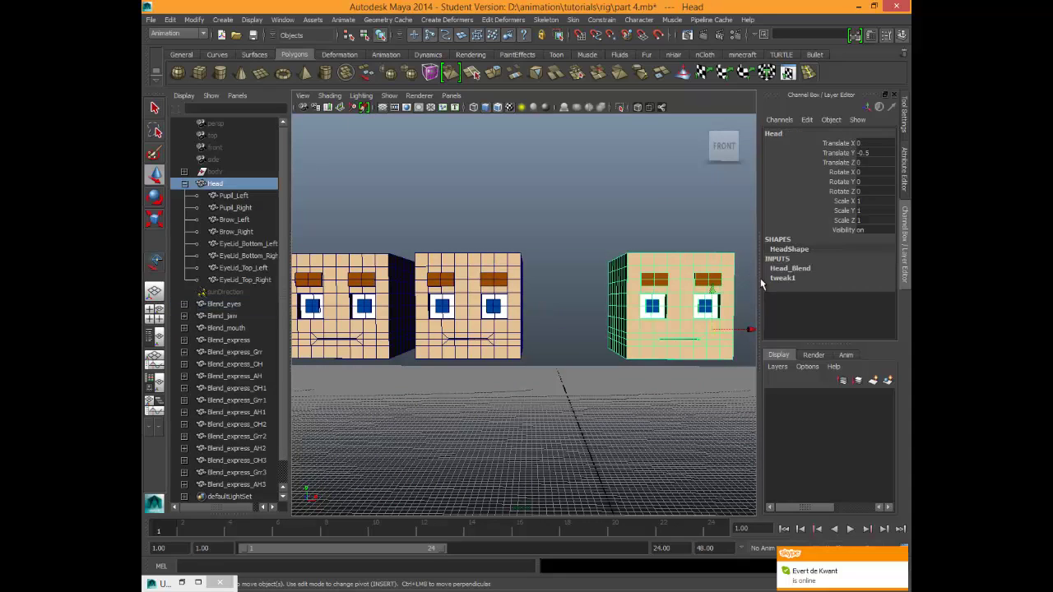
click(797, 269)
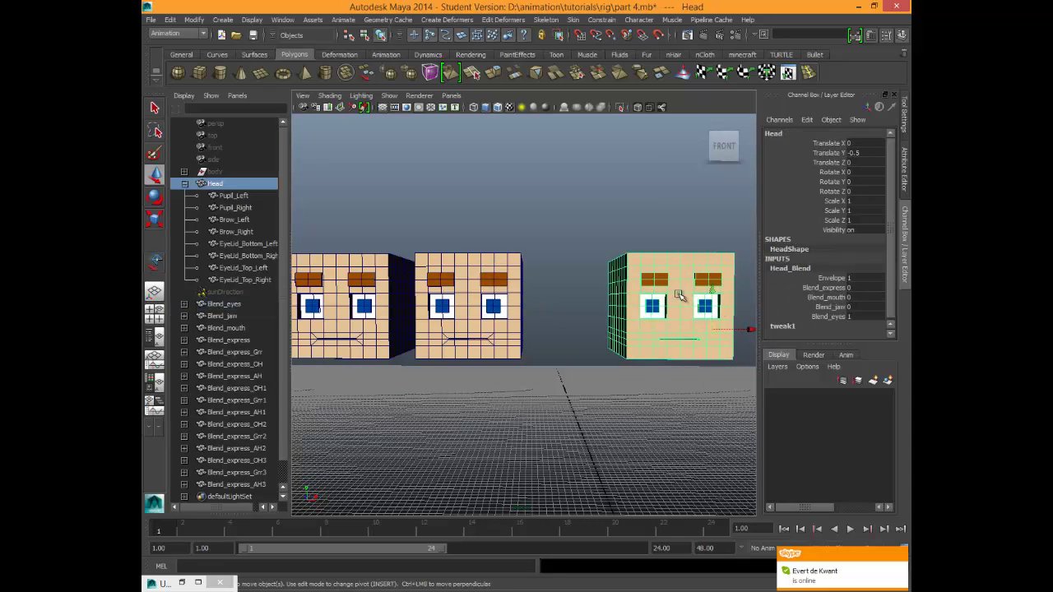
click(681, 297)
click(795, 269)
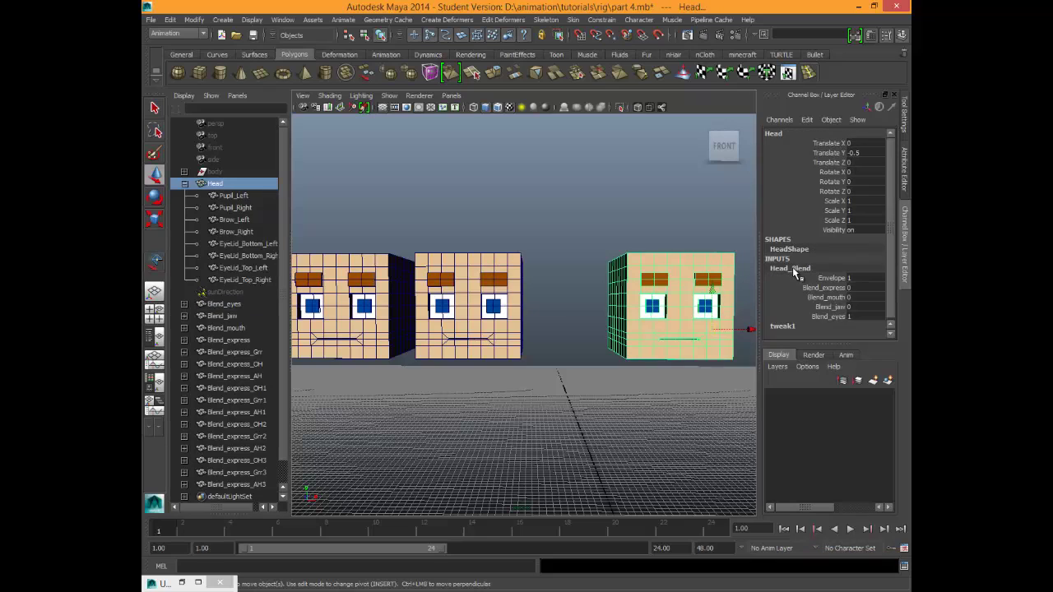
click(709, 306)
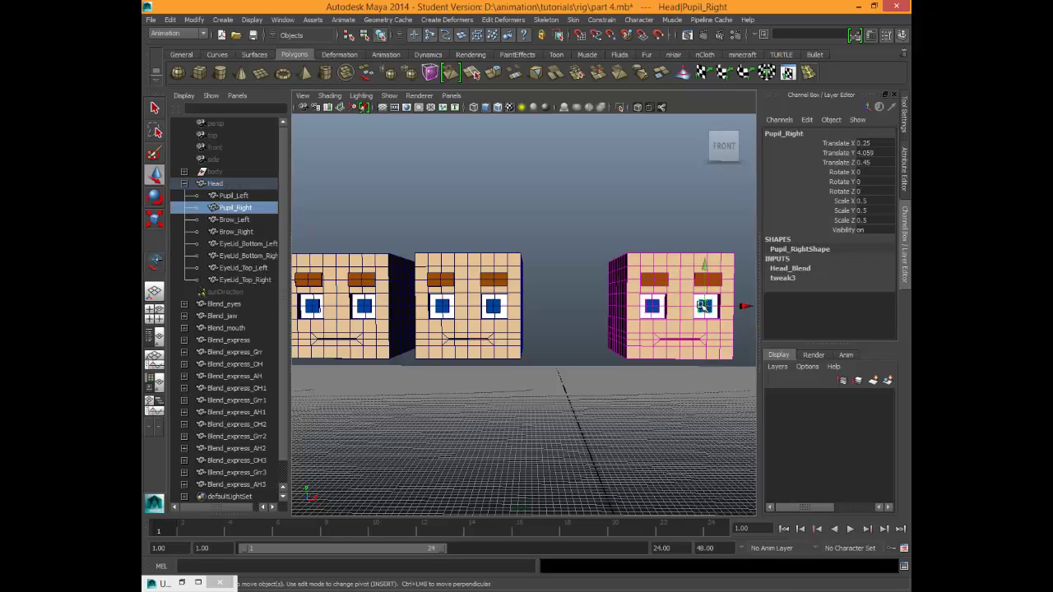
key(z)
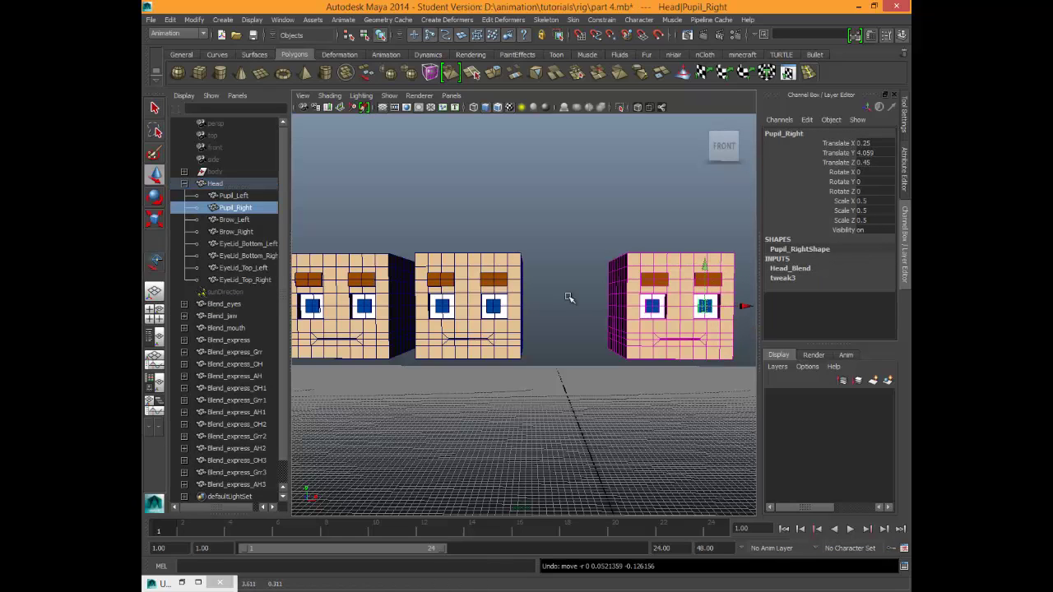
Select the right pupil of the Blend_eyes head again and try nudging it vertically.
click(510, 292)
click(512, 291)
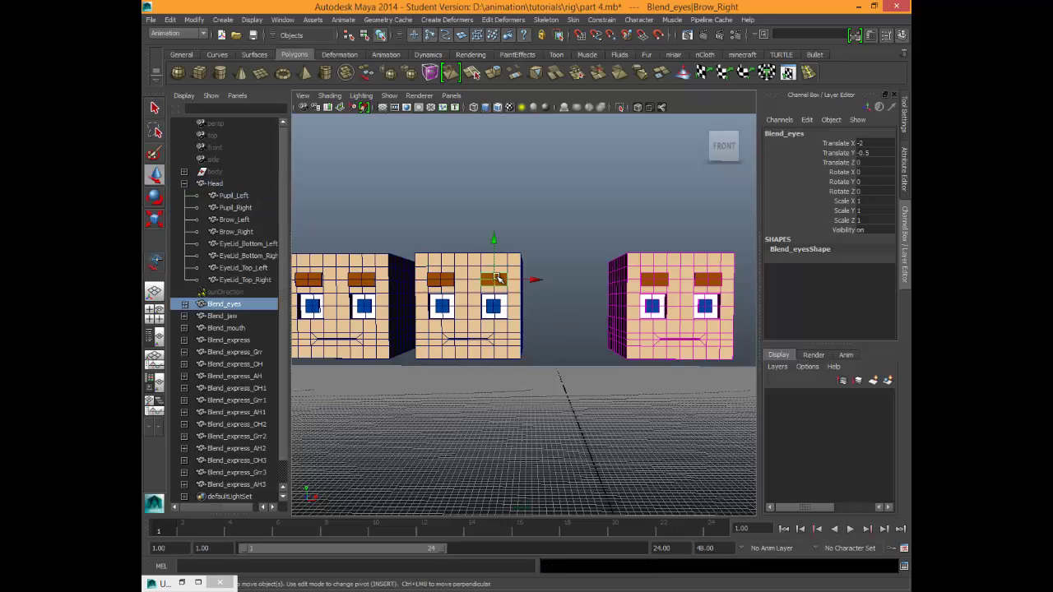
click(493, 305)
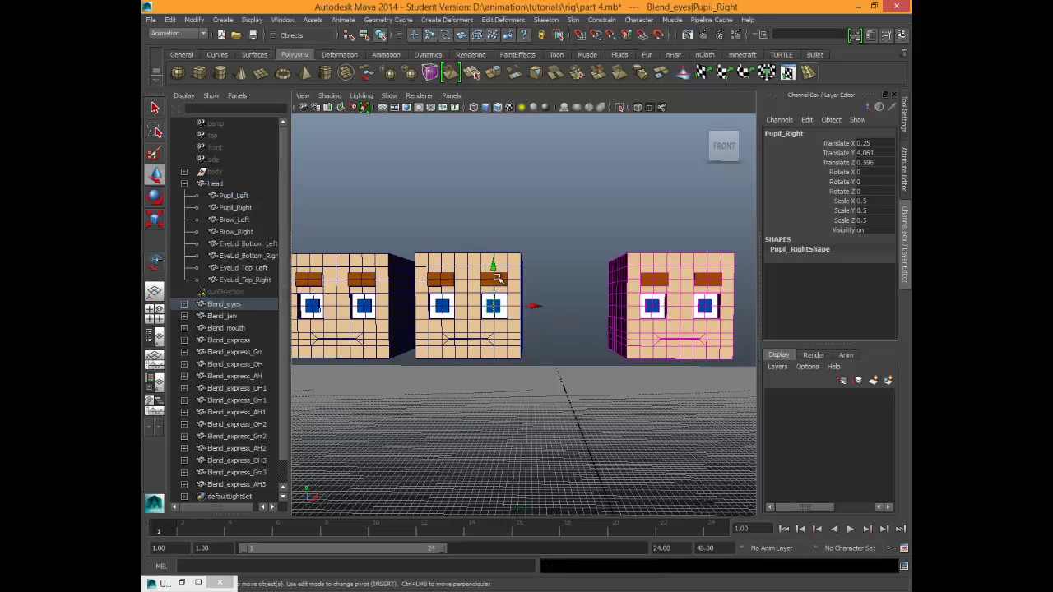
mouse_move(493, 267)
mouse_down()
mouse_move(493, 255)
mouse_move(494, 269)
mouse_up()
Test the blend by pulling vertices on the side of the Blend_eyes head outward into a spike.
click(467, 340)
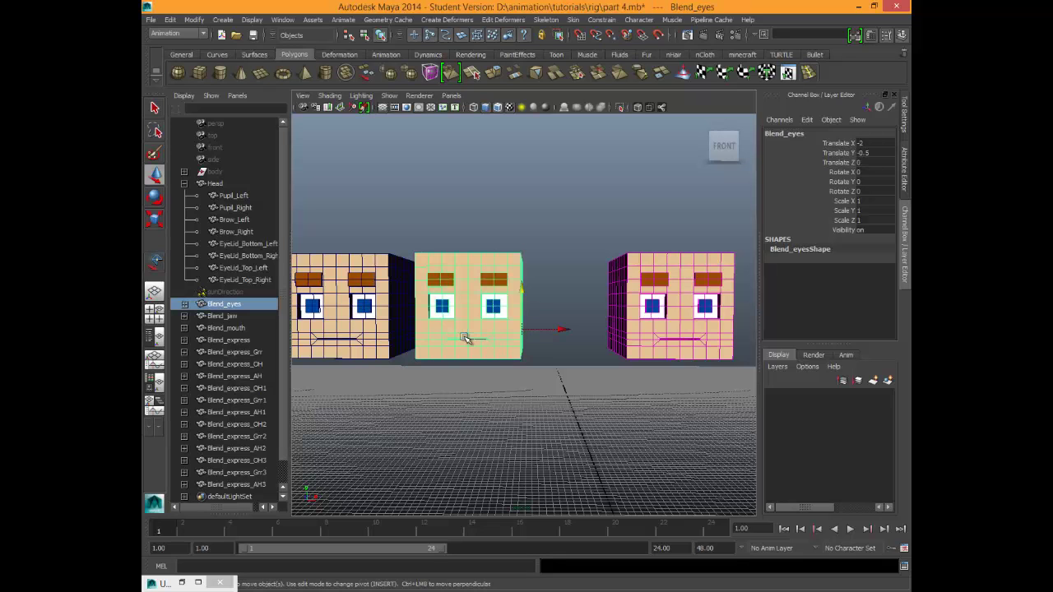
alt+middle_drag(467, 337, 490, 336)
scroll(472, 332, up, 3)
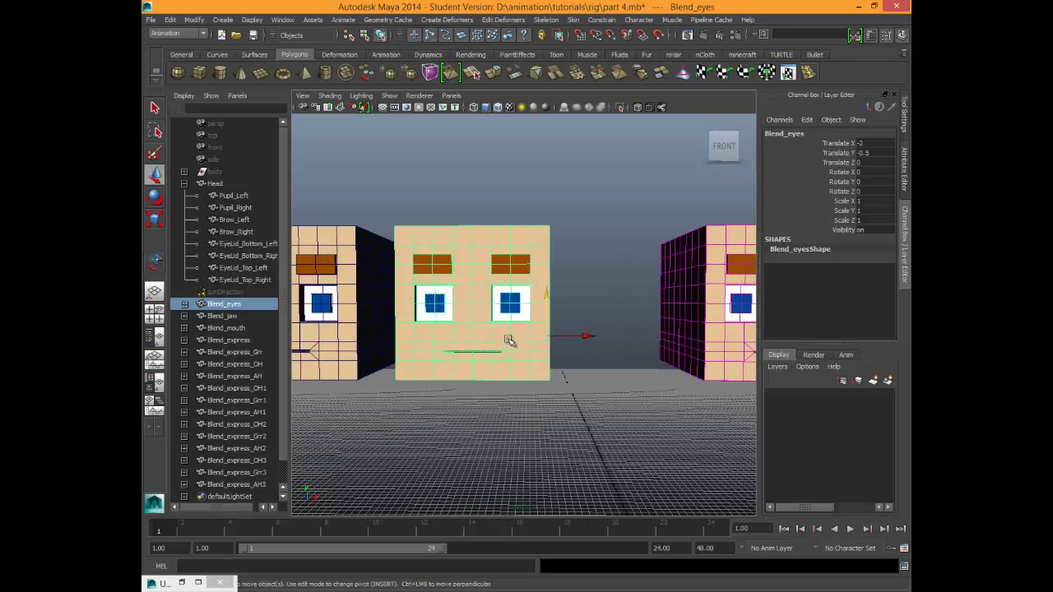
alt+middle_drag(563, 349, 502, 354)
right_drag(468, 267, 421, 265)
alt+drag(527, 282, 650, 296)
scroll(504, 300, down, 3)
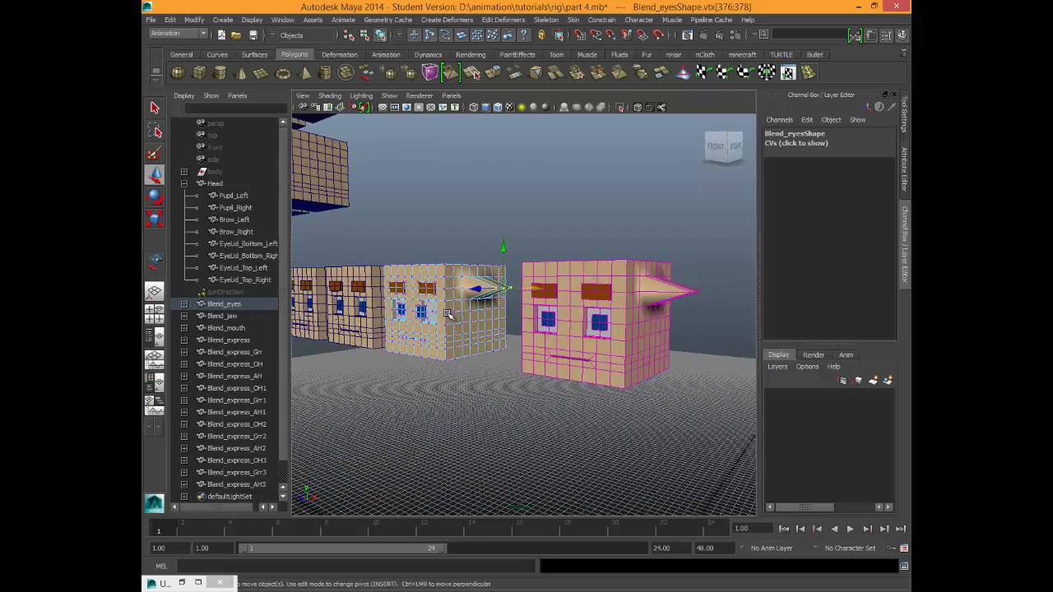
Select a vertex on the Blend_eyes right pupil, then undo back through the side vertex pull.
alt+drag(419, 321, 455, 355)
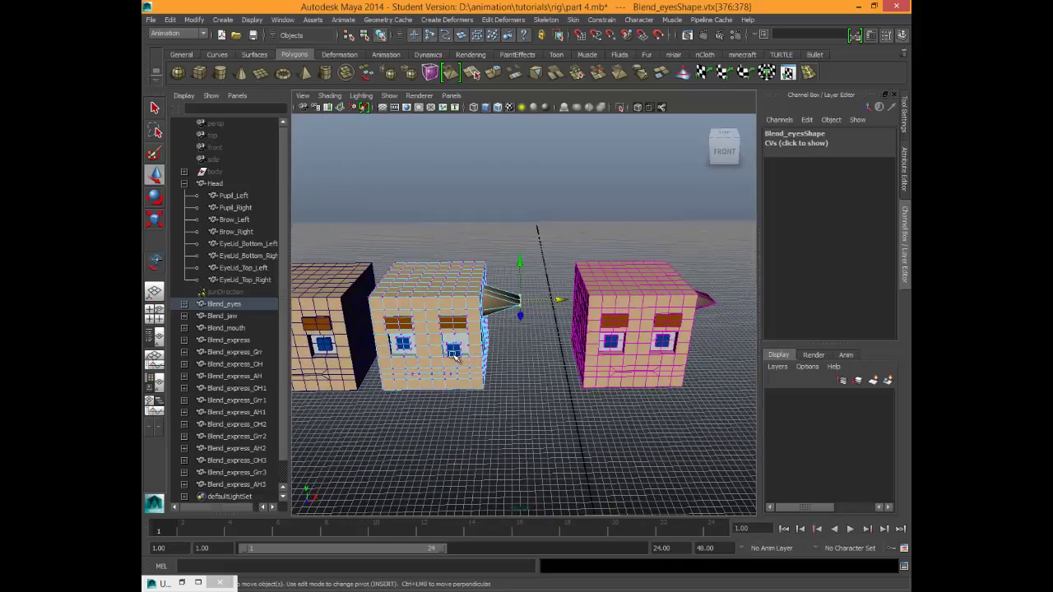
right_drag(455, 356, 539, 310)
click(453, 356)
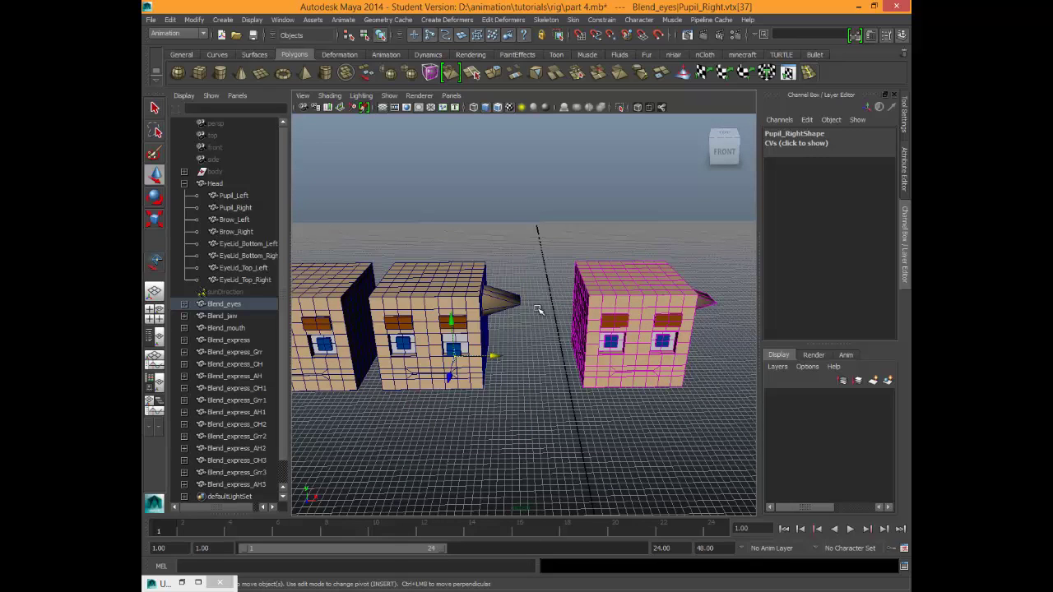
key(ctrl+z)
key(ctrl+z)
key(ctrl+z)
key(ctrl+z)
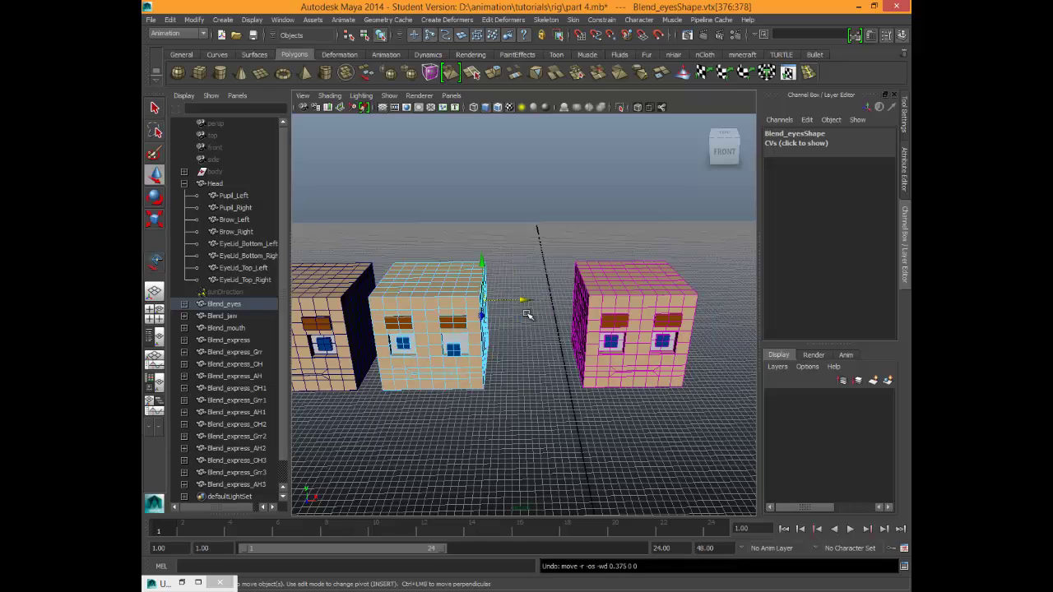
Return to object selection and move the right pupil of the Blend_eyes head back to Translate Z 0.471.
click(525, 355)
right_drag(454, 349, 448, 348)
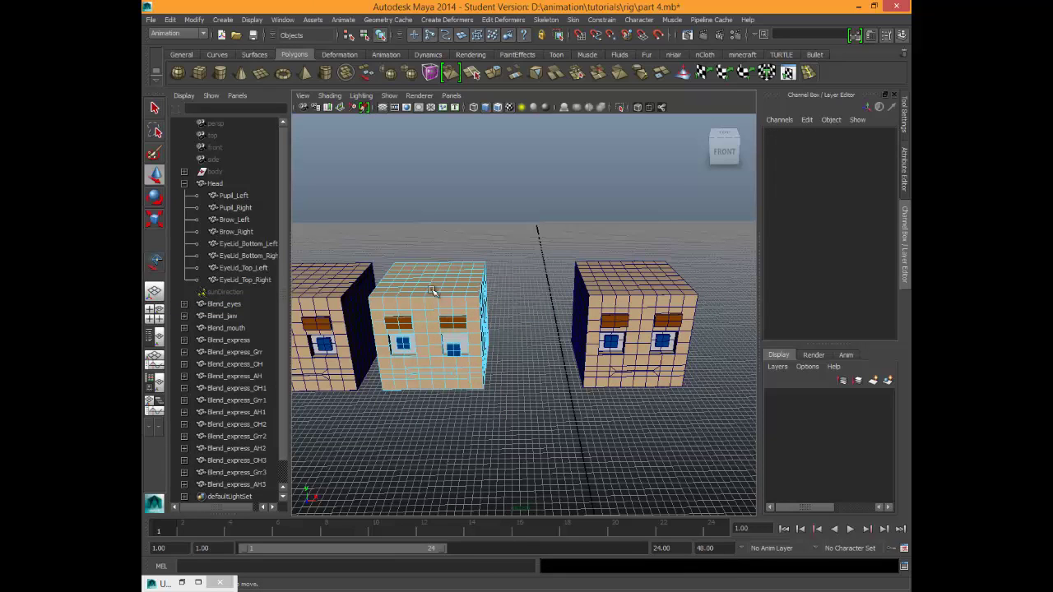
right_drag(434, 290, 551, 307)
click(452, 350)
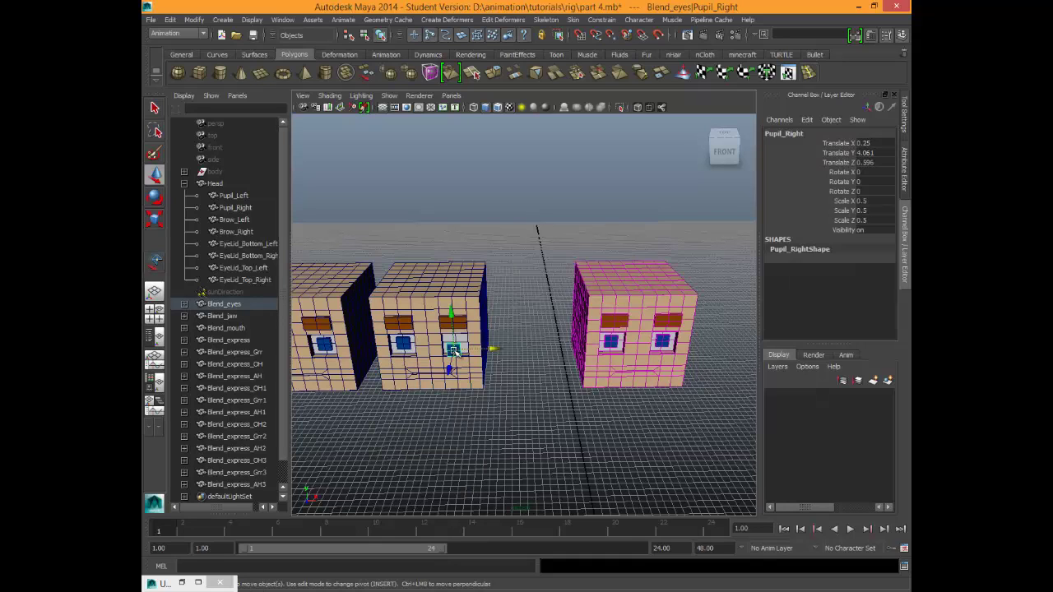
drag(451, 370, 451, 368)
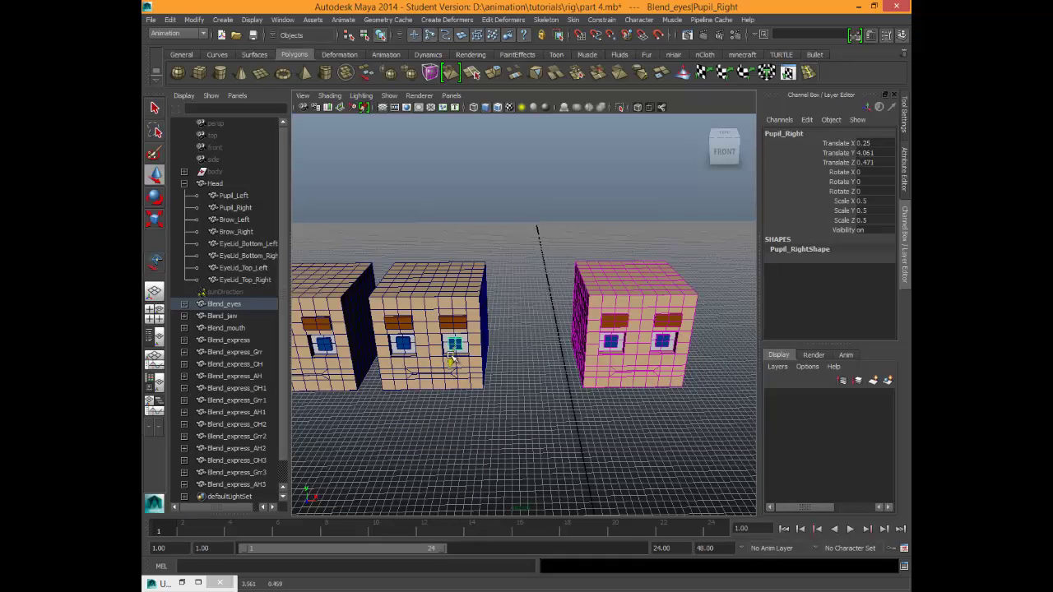
Select all vertices of the Blend_eyes head's right pupil and try moving them vertically, undoing each test move.
mouse_move(453, 314)
mouse_down()
mouse_move(455, 292)
mouse_move(454, 314)
mouse_up()
key(ctrl+z)
scroll(484, 383, up, 3)
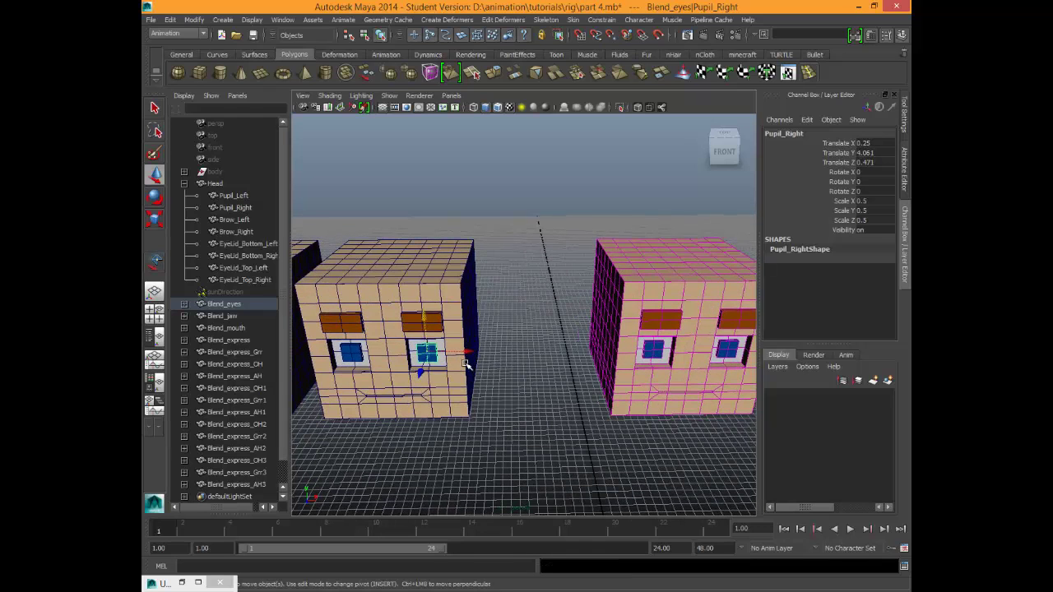
right_drag(430, 345, 411, 339)
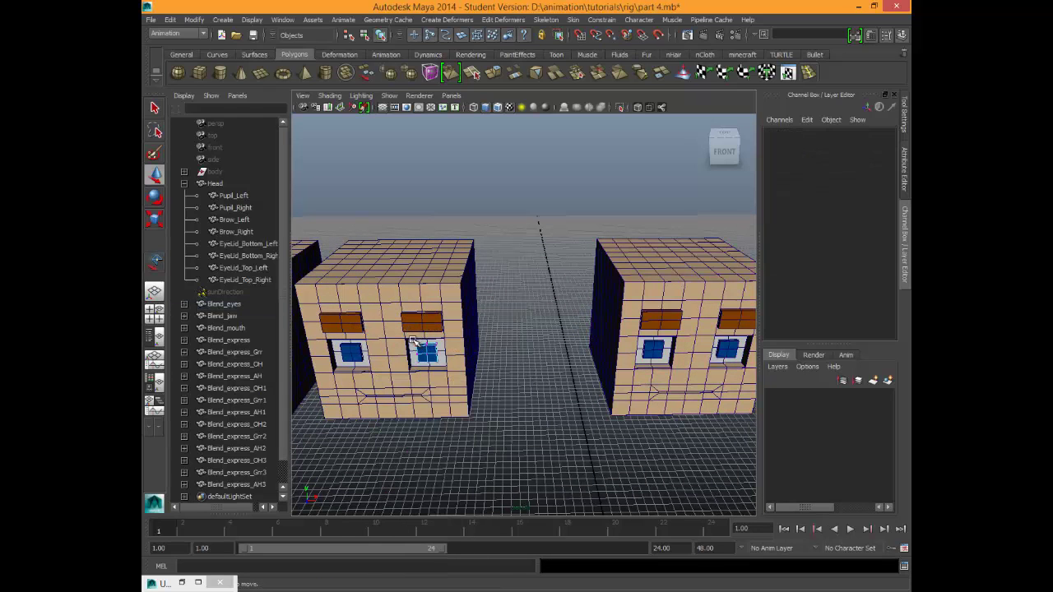
drag(438, 363, 442, 369)
mouse_move(423, 315)
mouse_down()
mouse_move(422, 304)
mouse_move(424, 327)
mouse_up()
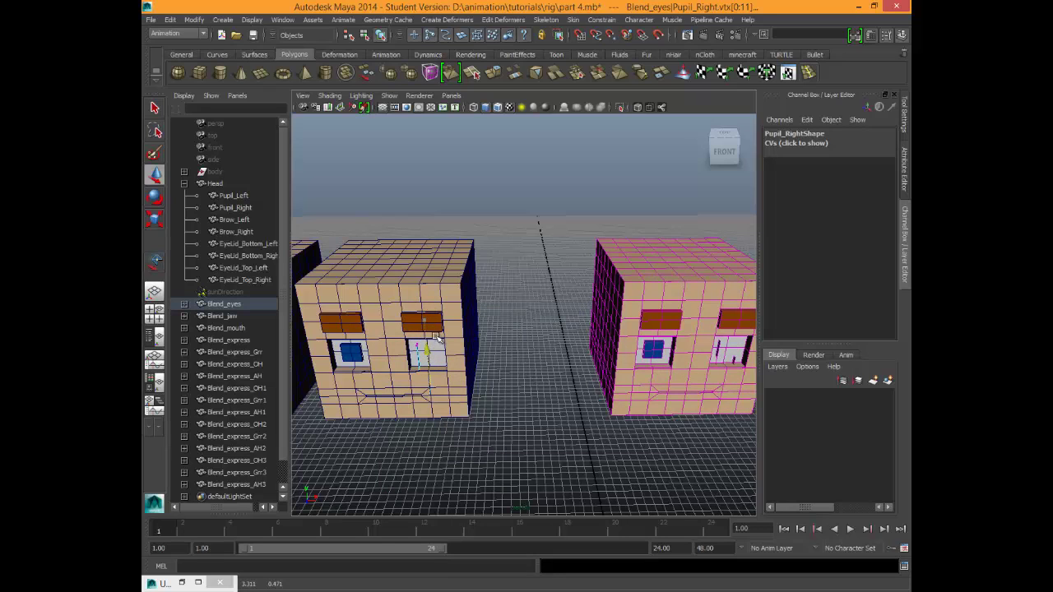
key(ctrl+z)
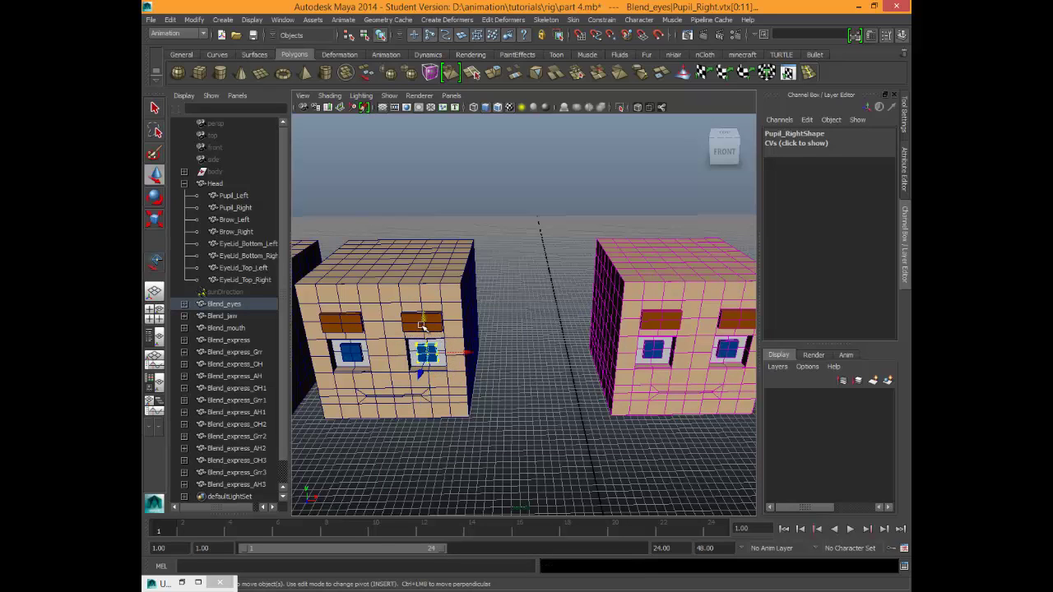
drag(422, 316, 475, 406)
key(ctrl+z)
mouse_move(420, 317)
mouse_down()
mouse_move(422, 278)
mouse_move(434, 311)
mouse_up()
Try pulling the bottom row of vertices on the Blend_eyes right pupil upward, then undo back to the full pupil vertex selection.
scroll(433, 396, up, 5)
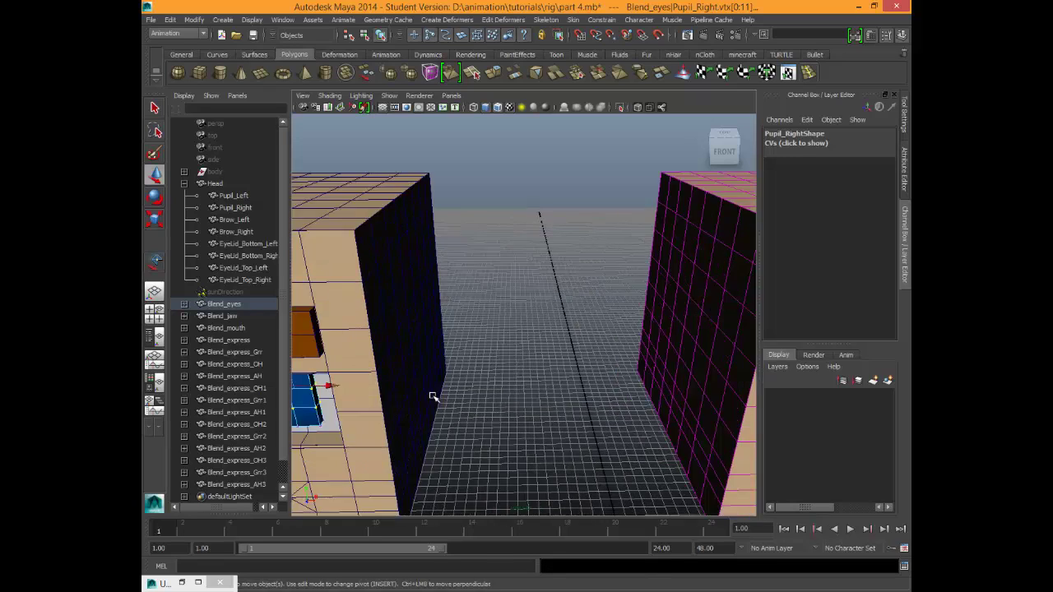
alt+middle_drag(434, 402, 576, 346)
drag(489, 329, 563, 360)
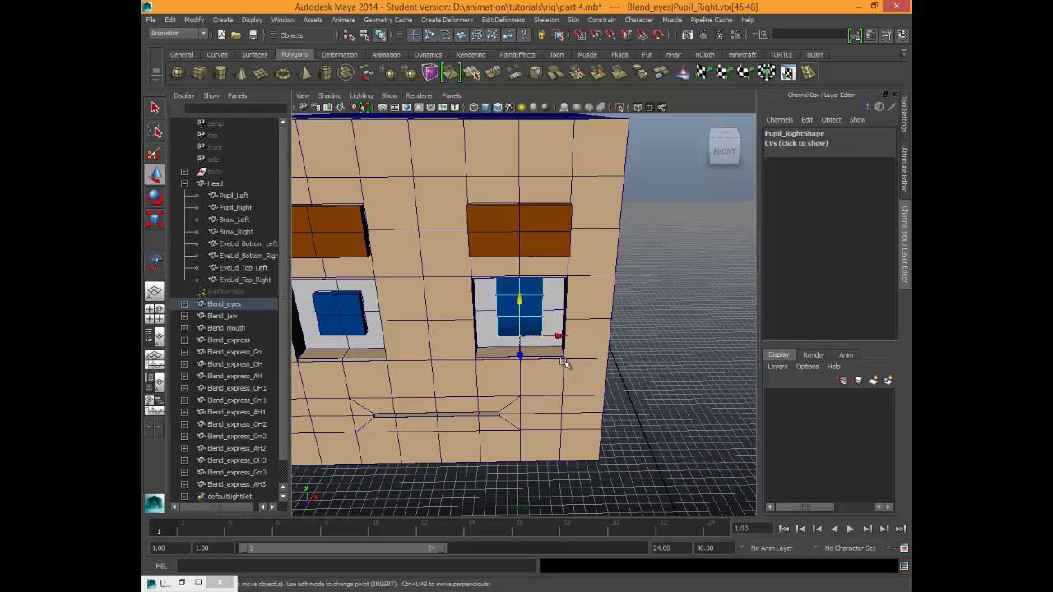
drag(520, 303, 524, 262)
key(ctrl+z)
key(ctrl+z)
key(ctrl+z)
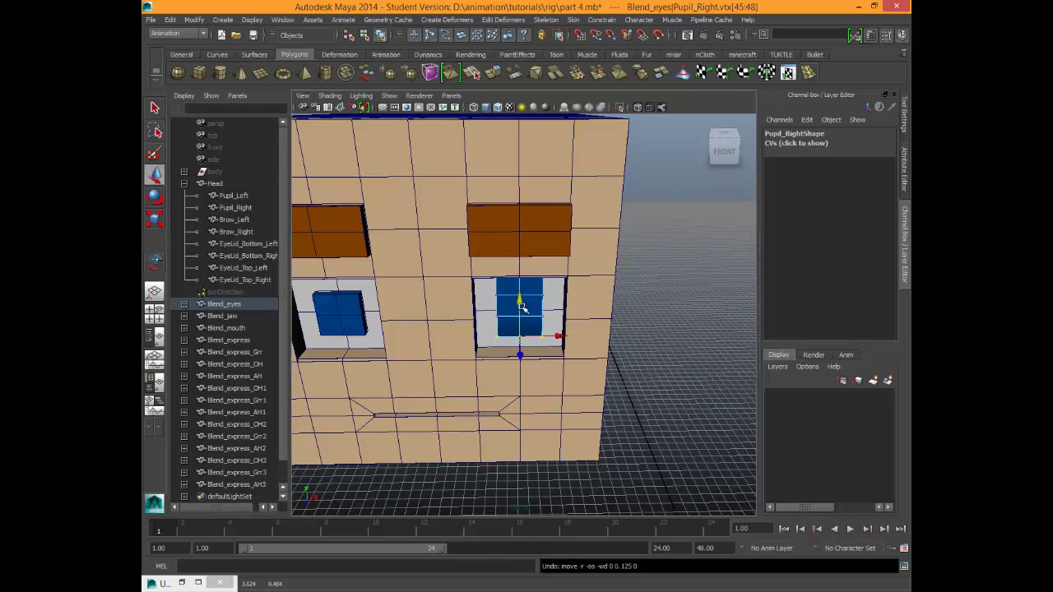
Try growing the vertex selection on the Blend_eyes right pupil with the selection conversion options.
alt+drag(553, 368, 492, 340)
alt+middle_drag(428, 291, 480, 335)
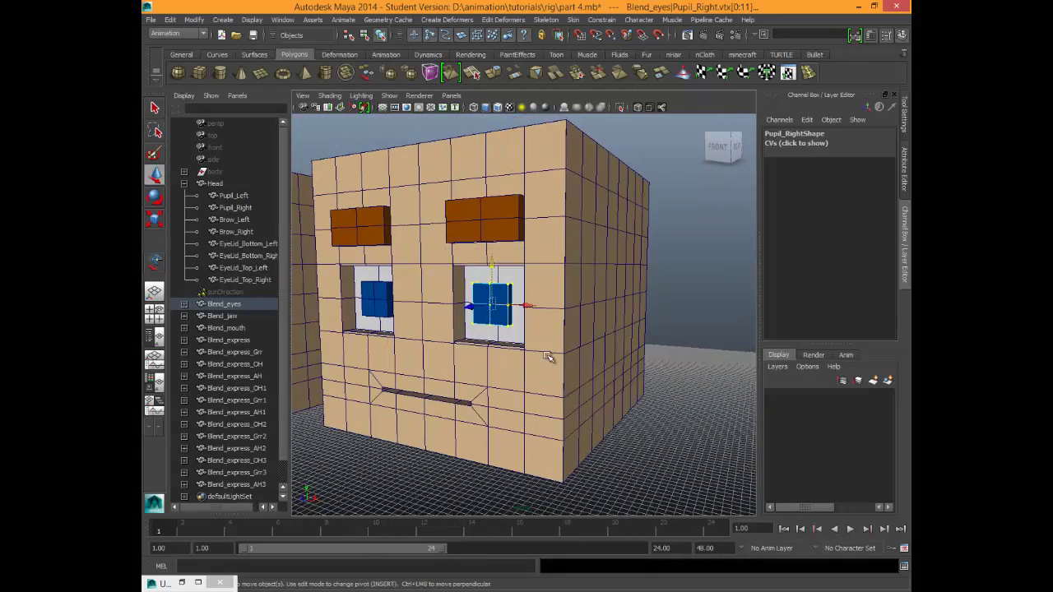
shift+right_click(501, 307)
shift+right_click(499, 325)
shift+right_click(500, 325)
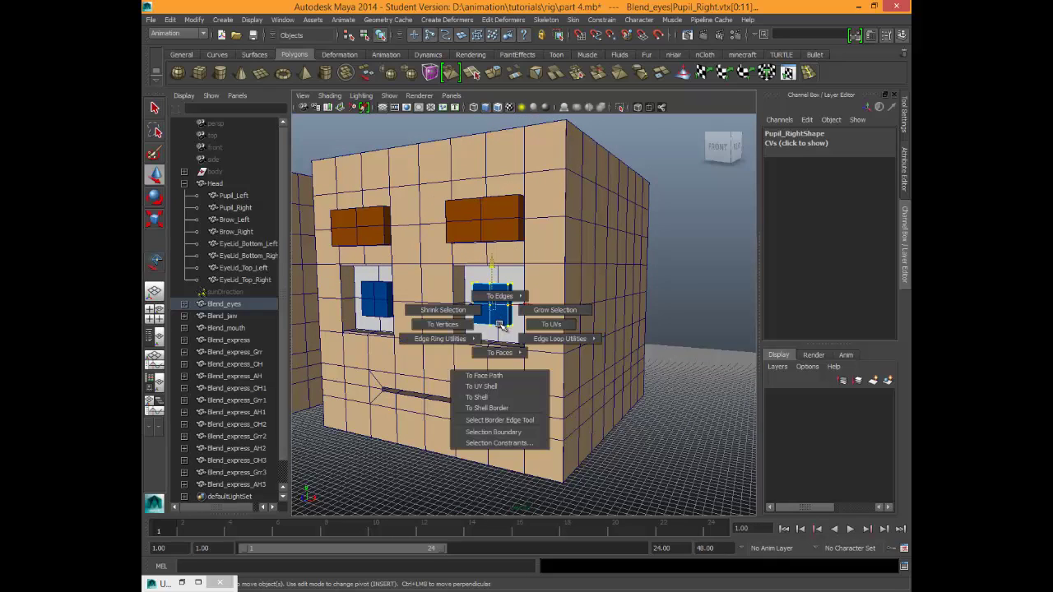
shift+right_click(500, 319)
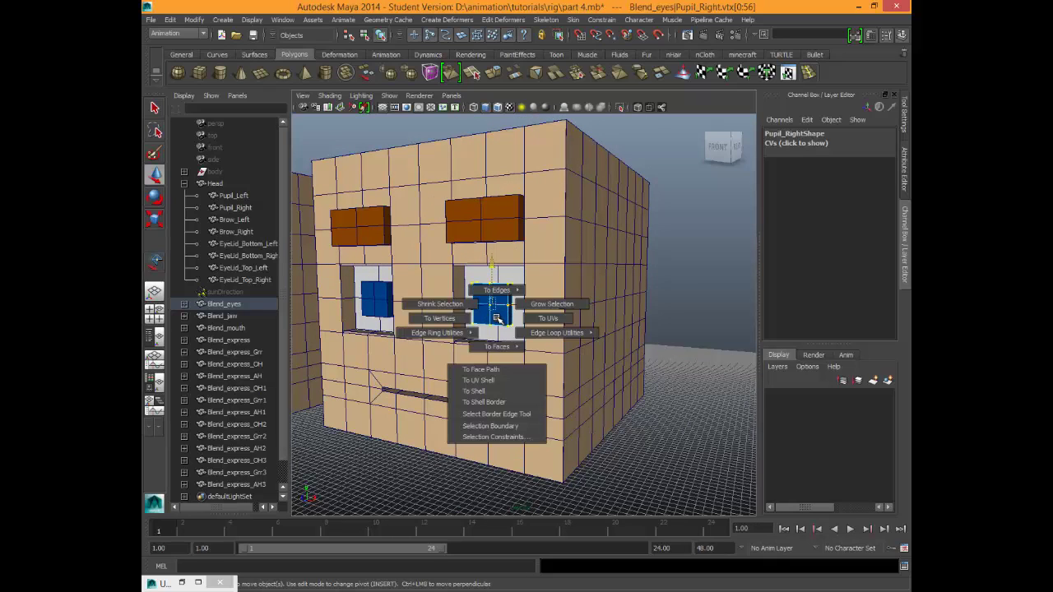
shift+right_click(496, 308)
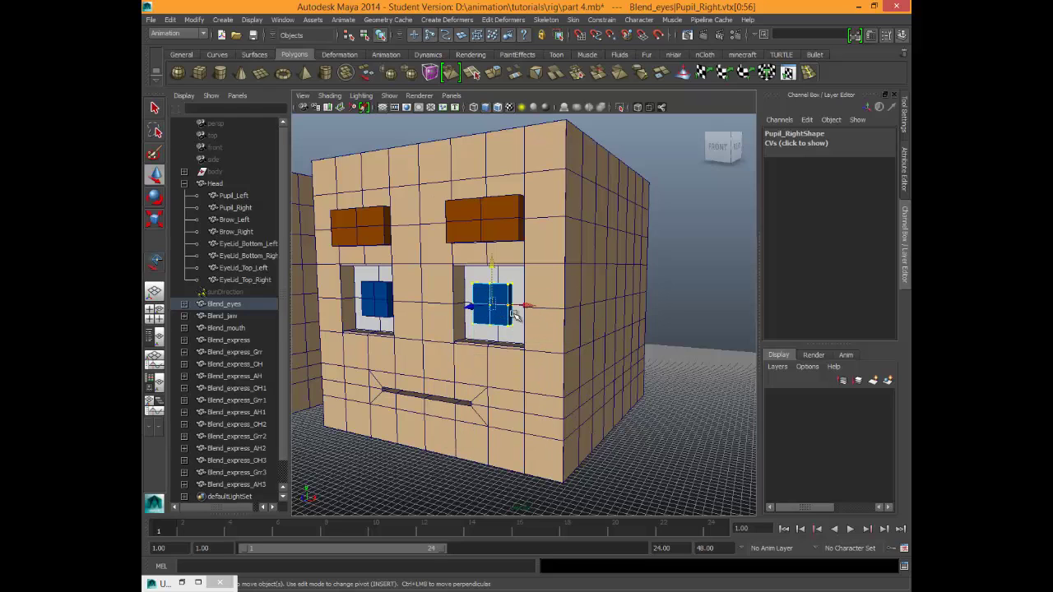
Try nudging the grown right pupil vertex selection upward, undo it, and return to object selection.
scroll(516, 313, down, 5)
mouse_move(513, 286)
mouse_down()
mouse_move(518, 241)
mouse_move(518, 375)
mouse_move(515, 250)
mouse_move(521, 281)
mouse_up()
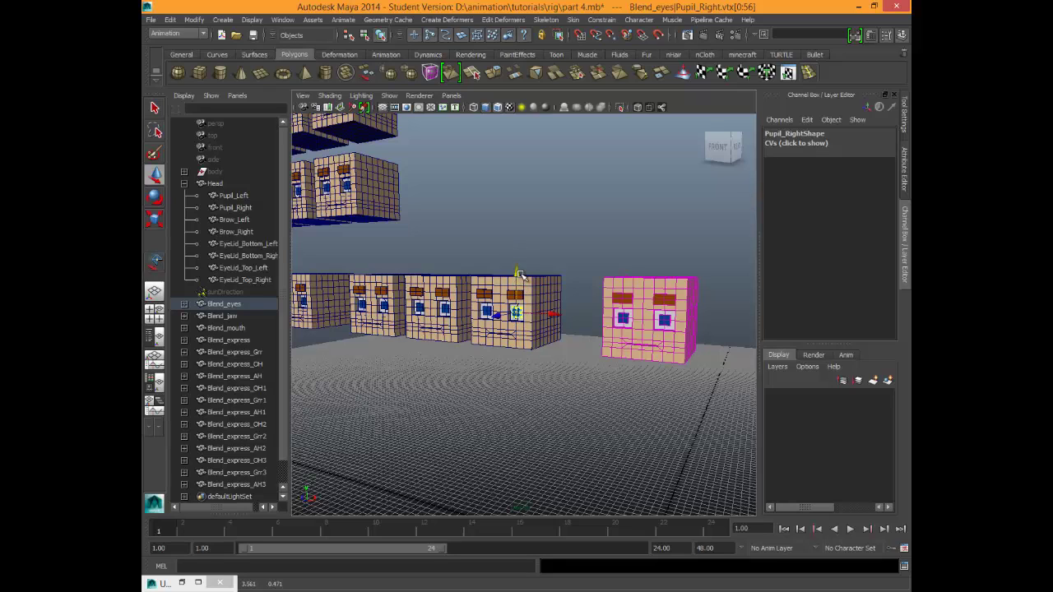
key(ctrl+z)
key(F8)
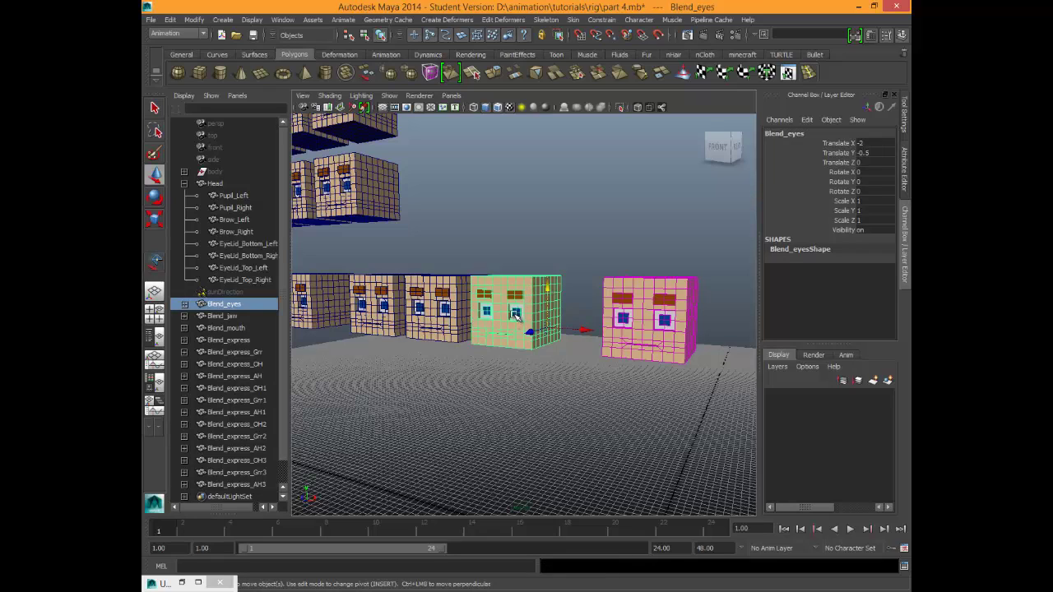
Undo back through the vertex and object selections made on the Blend_eyes head and its right pupil.
key(ctrl+z)
key(ctrl+z)
key(ctrl+z)
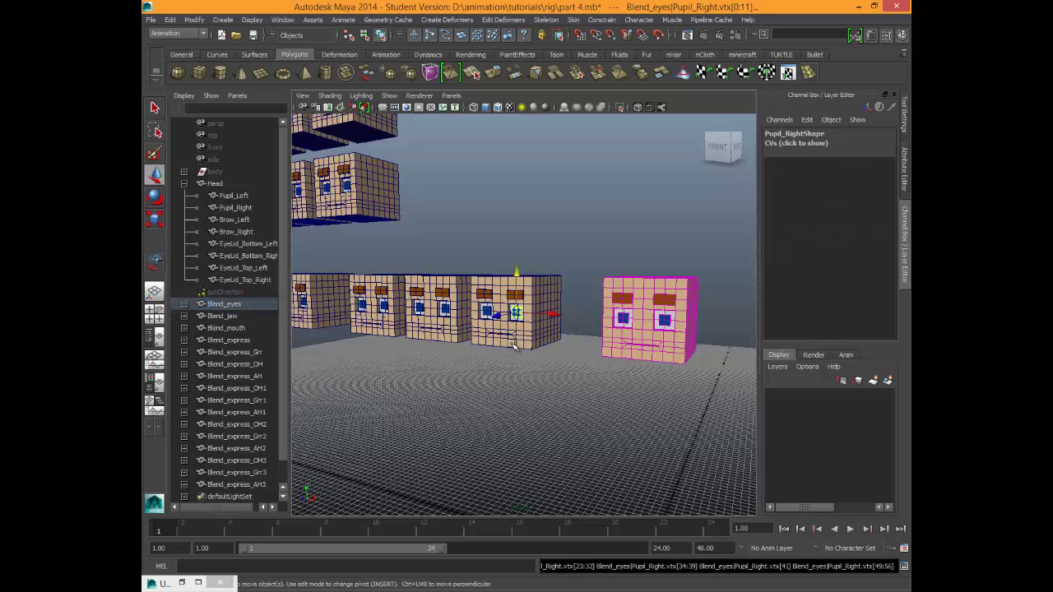
key(ctrl+z)
key(ctrl+z)
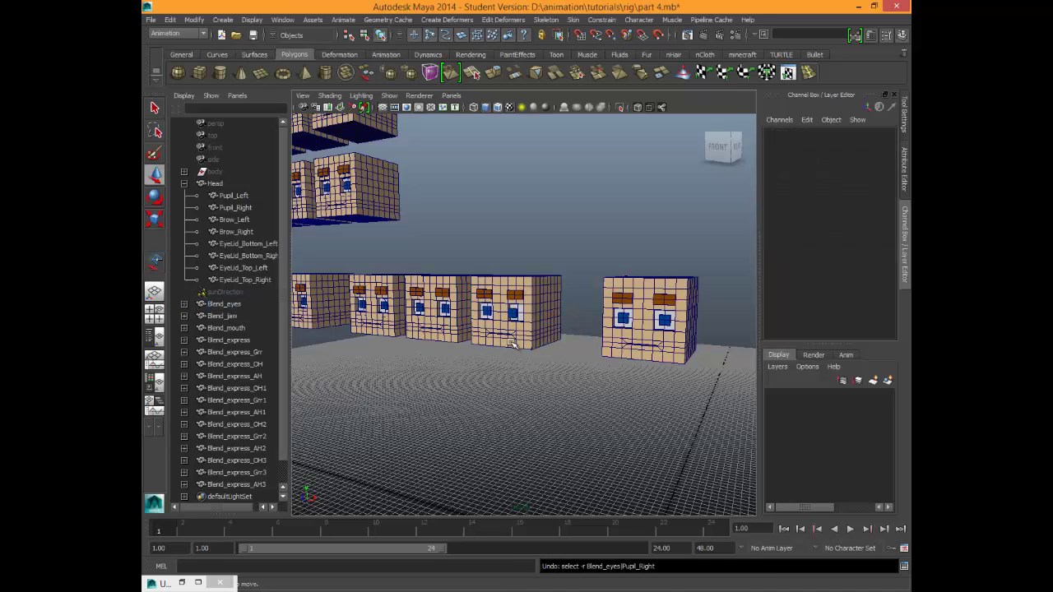
key(ctrl+z)
key(ctrl+z)
key(ctrl+z)
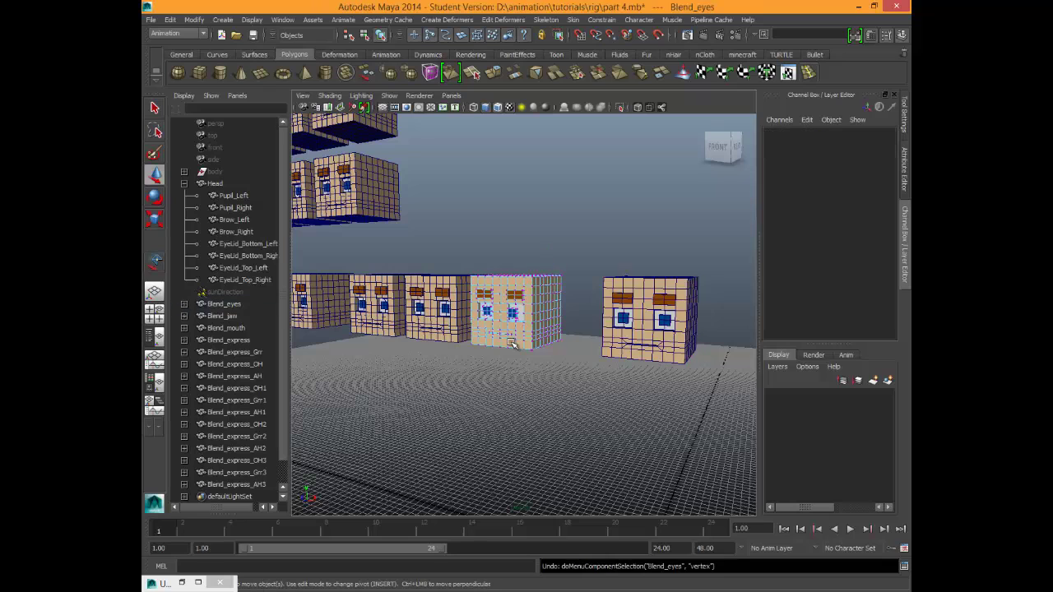
key(ctrl+z)
key(ctrl+z)
key(ctrl+z)
key(ctrl+z)
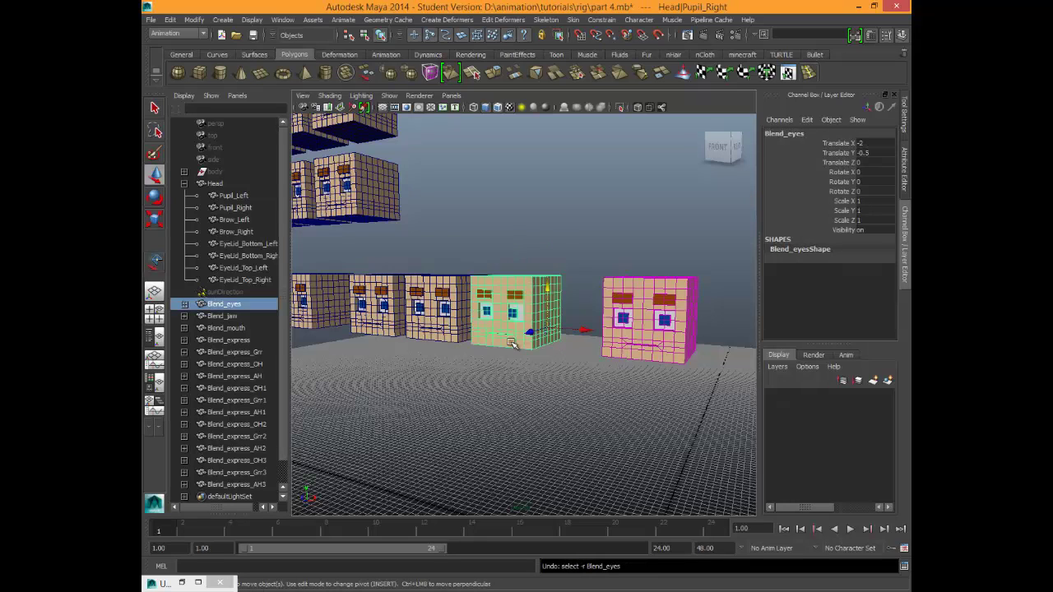
Undo back to before the Blend_eyes weight change on the Head, then expand the Head_Blend channels.
key(ctrl+z)
key(ctrl+z)
key(ctrl+z)
key(ctrl+z)
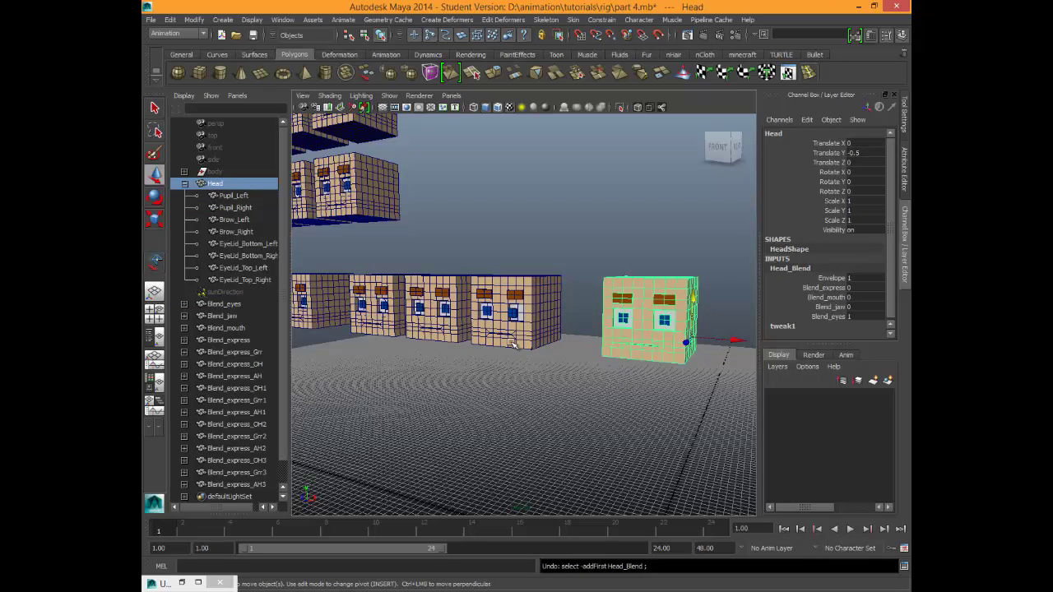
key(ctrl+z)
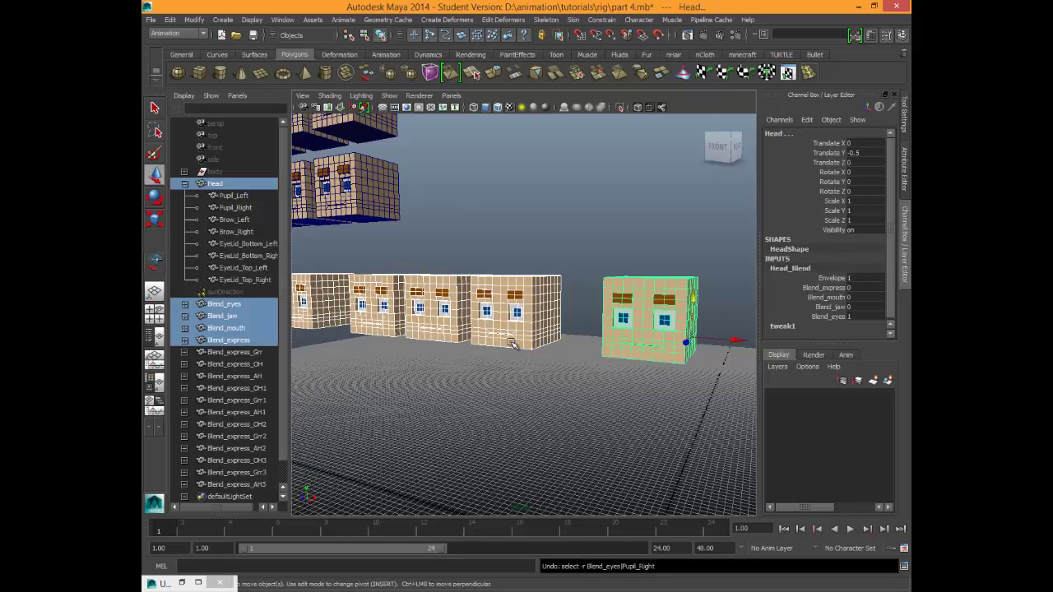
key(ctrl+z)
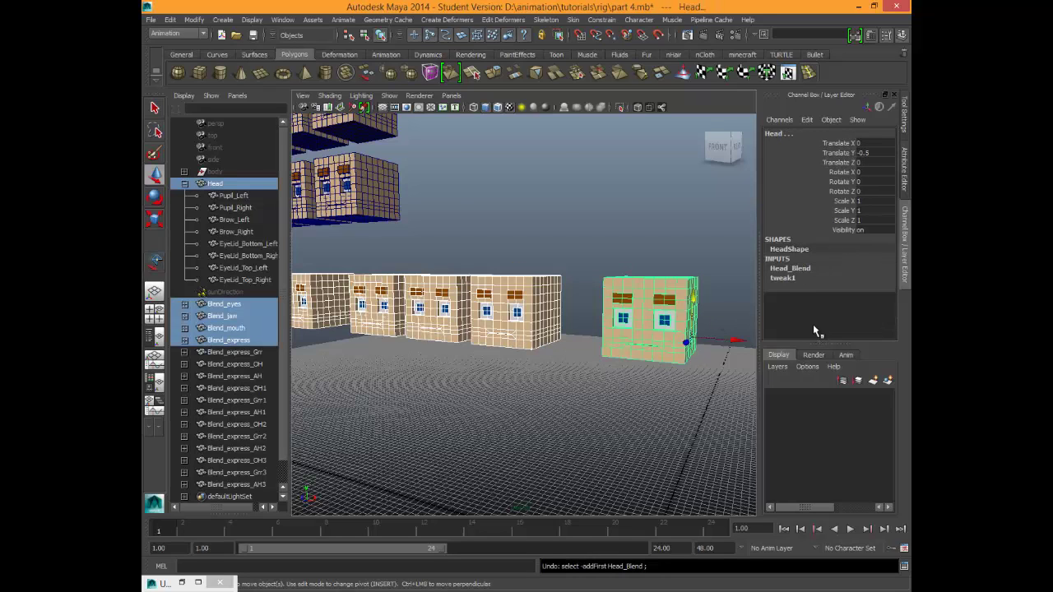
click(798, 278)
click(802, 269)
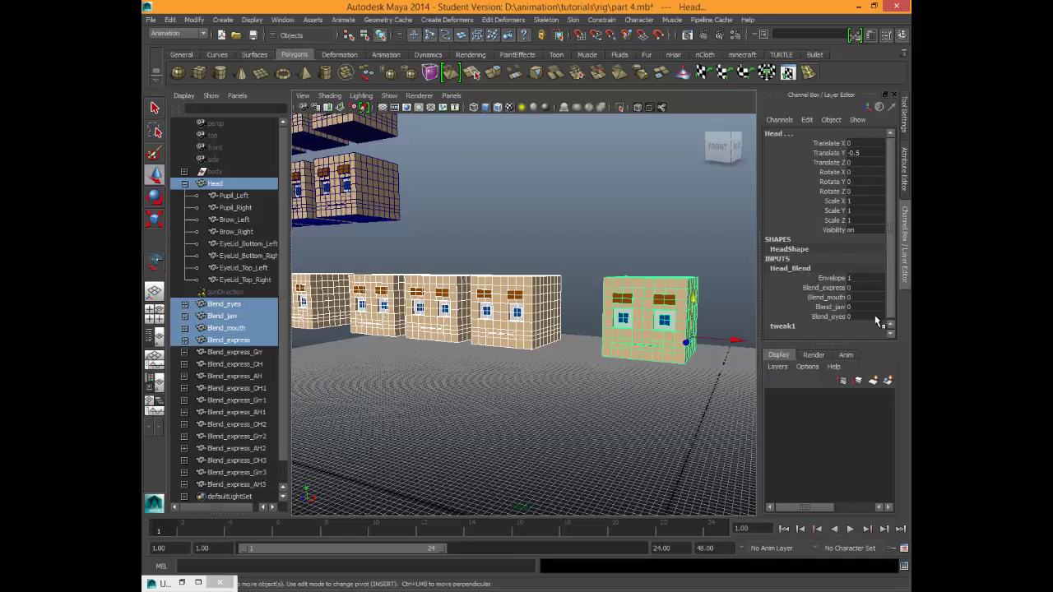
Clear the selection and examine the arrangement of the Head and all blend target copies from the front.
click(462, 396)
alt+drag(462, 396, 525, 379)
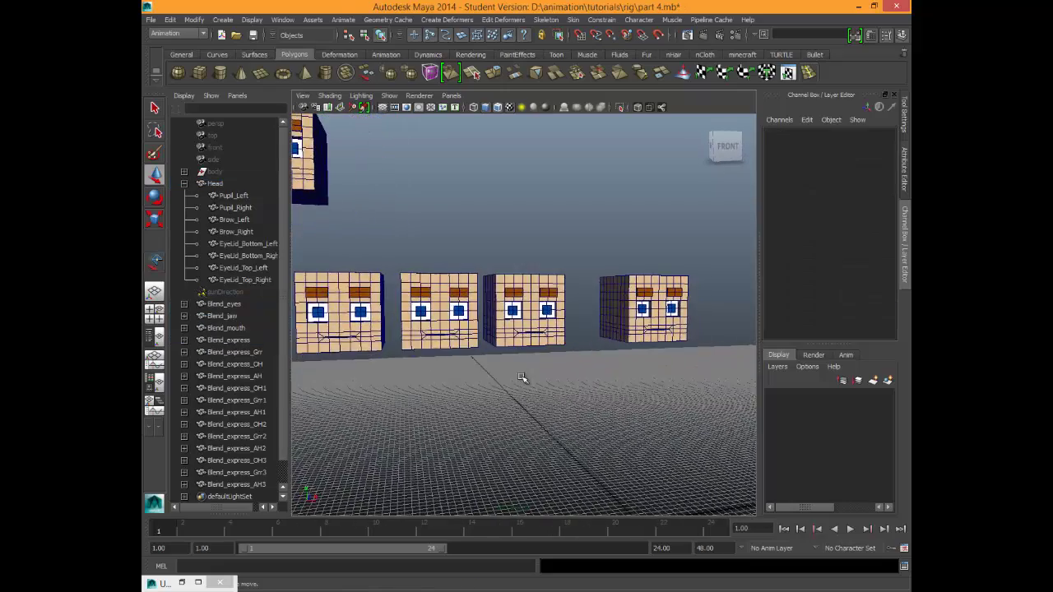
scroll(522, 377, down, 5)
alt+middle_drag(522, 376, 630, 400)
alt+drag(631, 400, 710, 404)
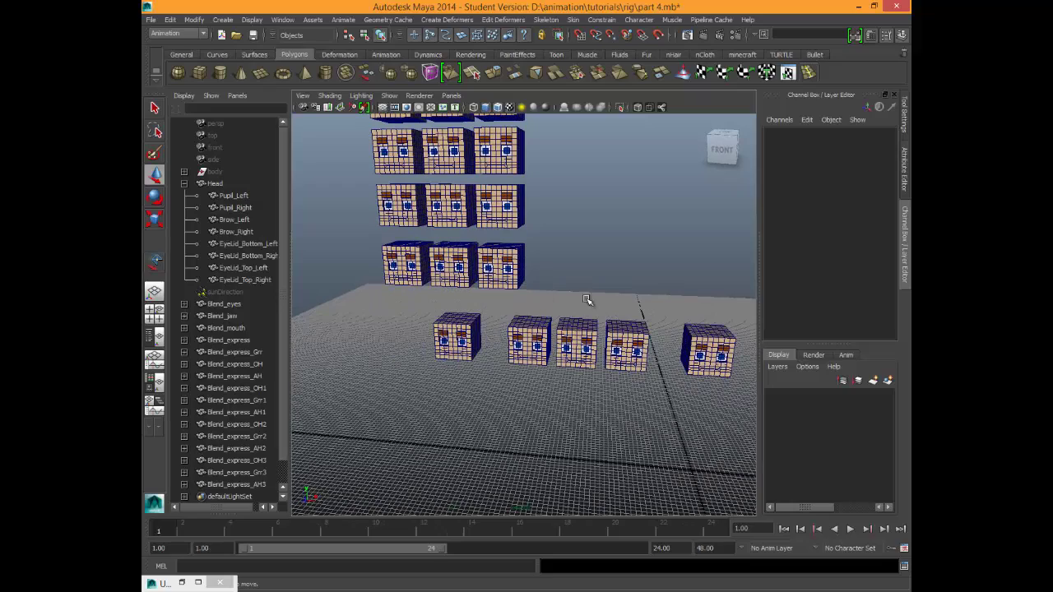
alt+drag(630, 386, 460, 387)
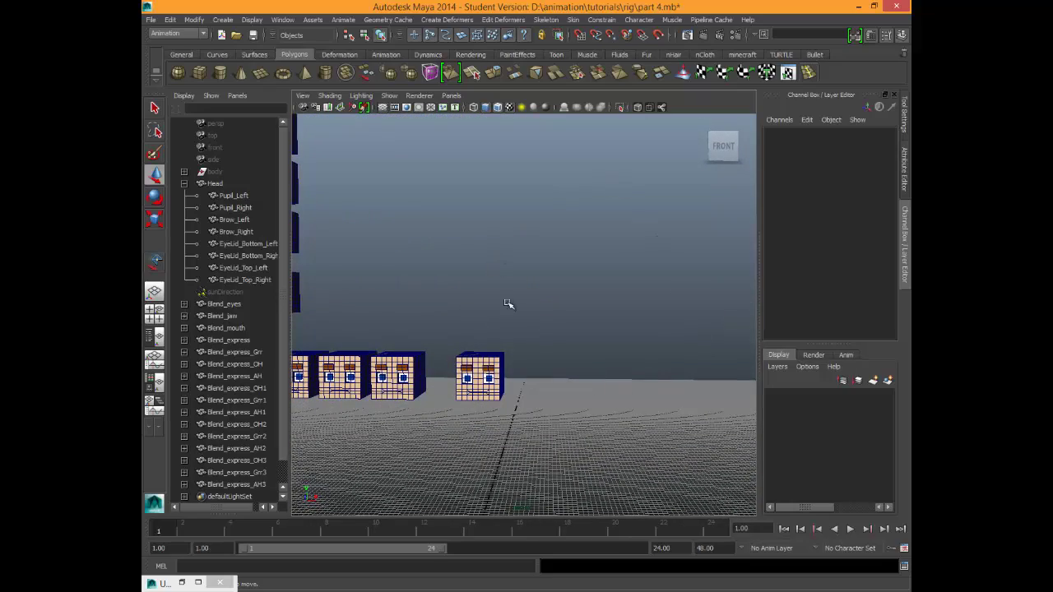
scroll(413, 340, down, 5)
alt+middle_drag(418, 341, 533, 388)
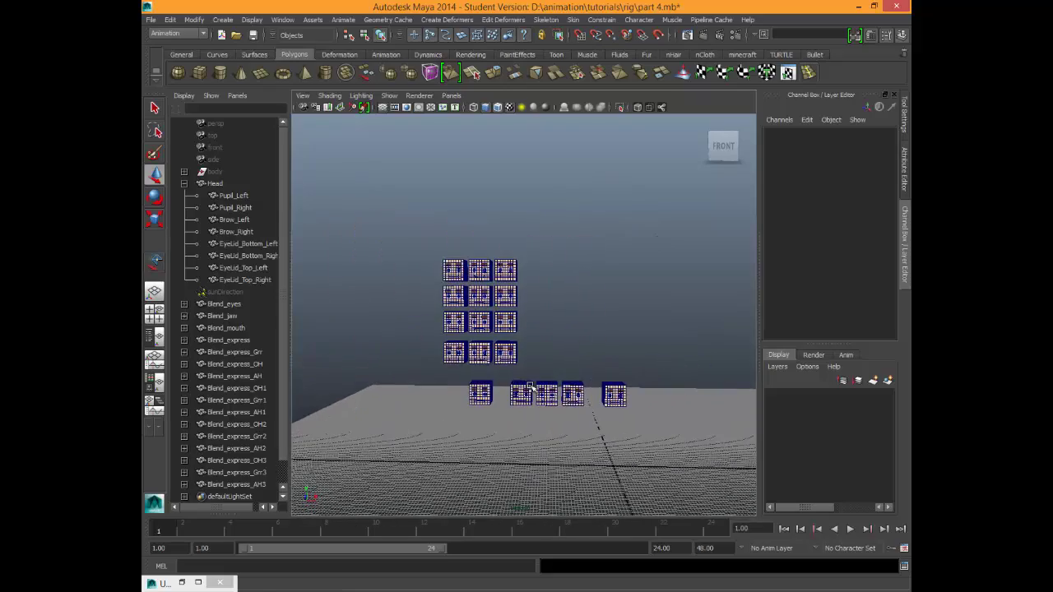
Examine the stacked rows of Blend_express heads, including the mouth and eye areas up close.
scroll(416, 323, up, 6)
alt+middle_drag(417, 327, 540, 344)
scroll(540, 344, up, 3)
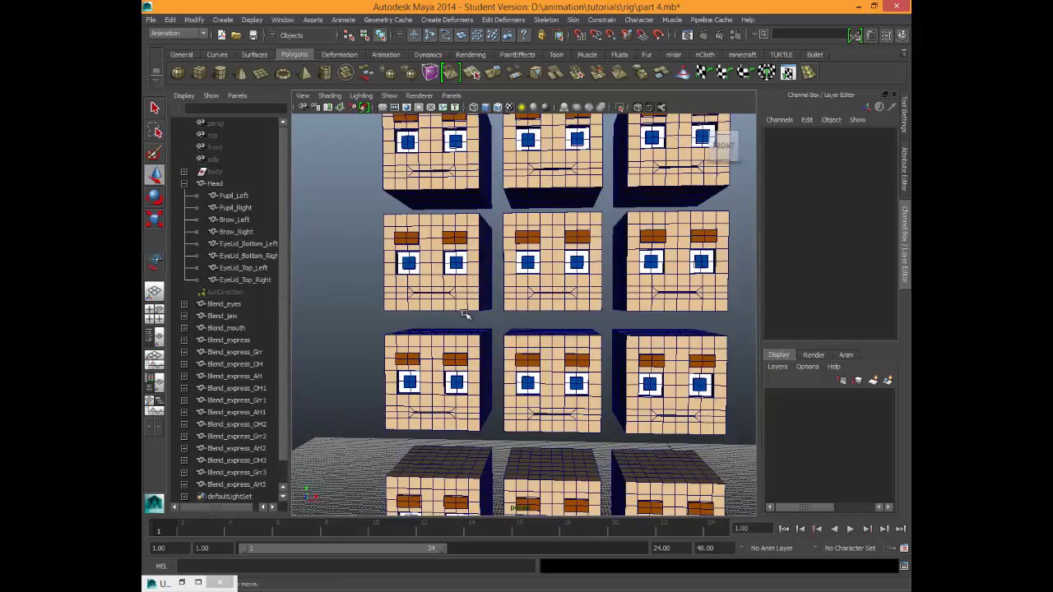
alt+drag(466, 315, 468, 311)
alt+middle_drag(588, 324, 521, 367)
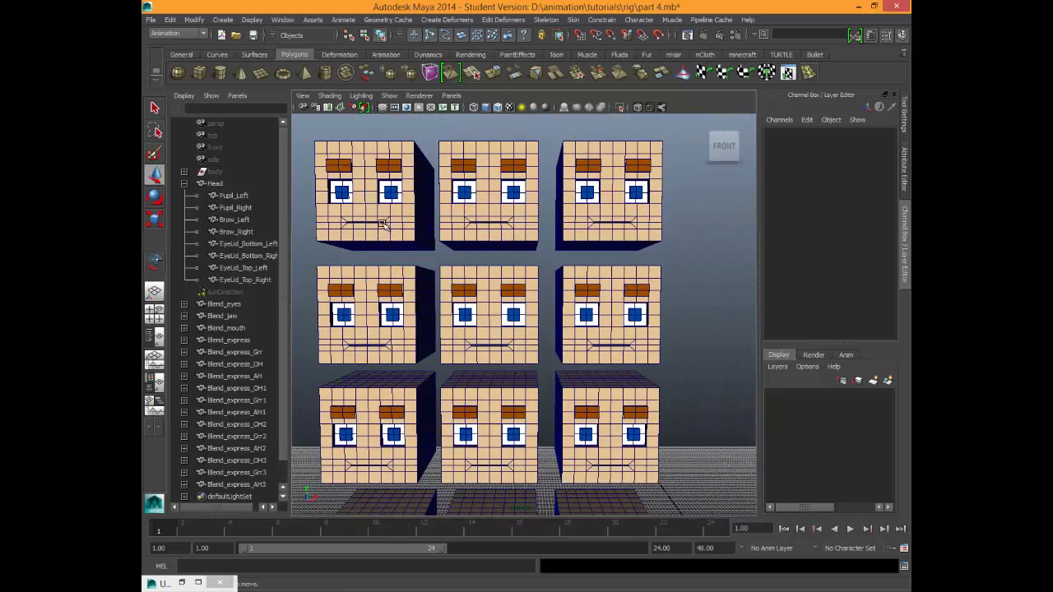
alt+middle_drag(384, 224, 375, 247)
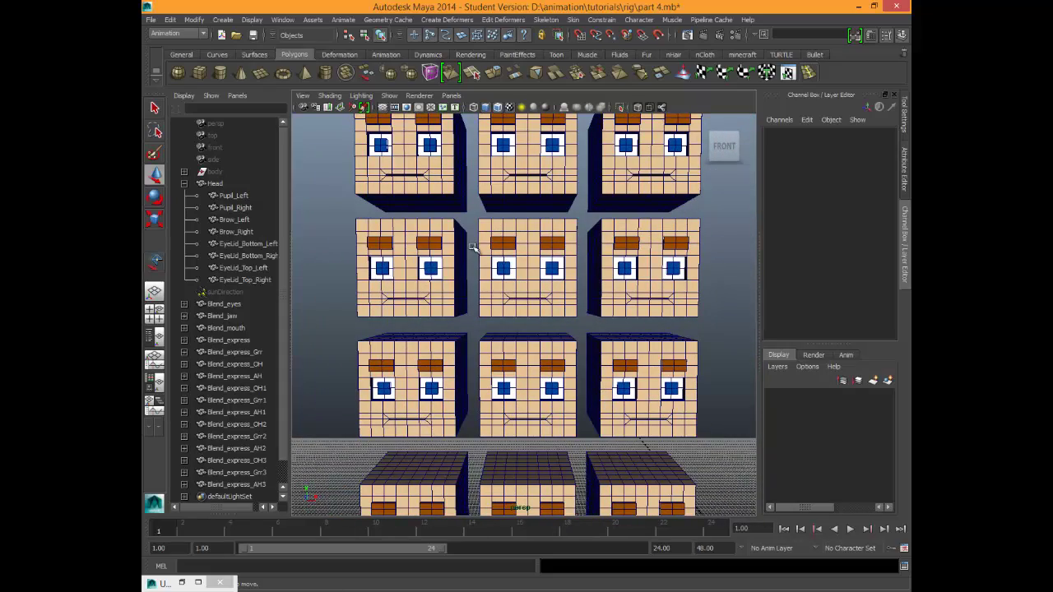
scroll(475, 247, down, 4)
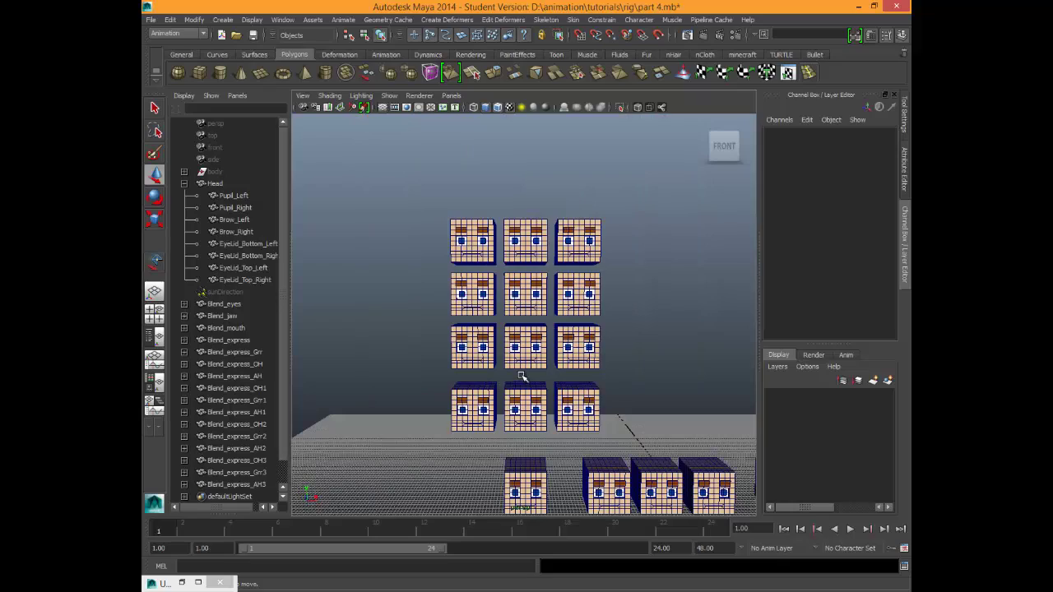
scroll(524, 362, up, 8)
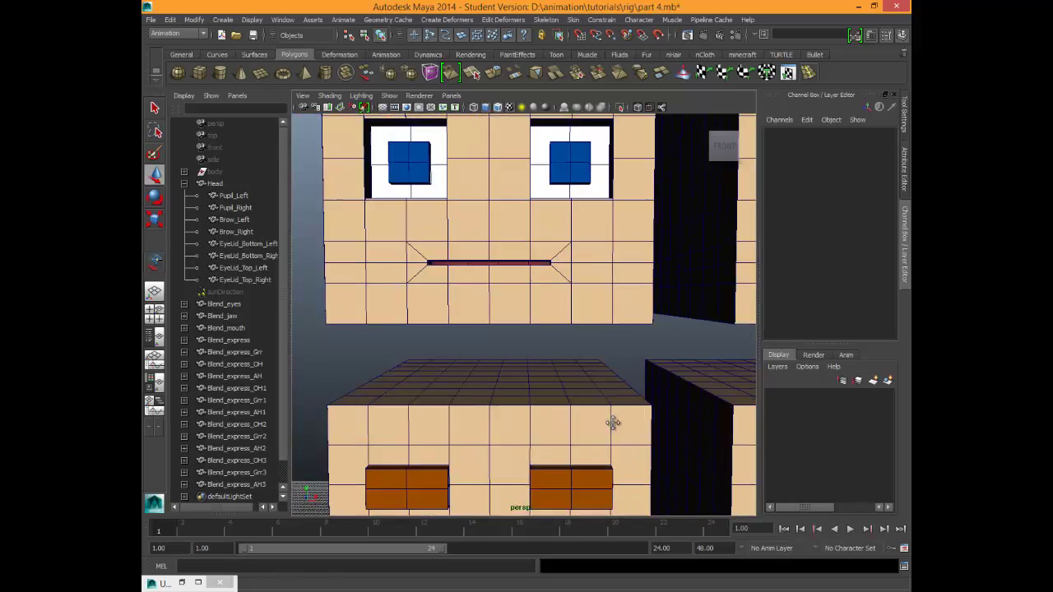
alt+middle_drag(566, 396, 506, 337)
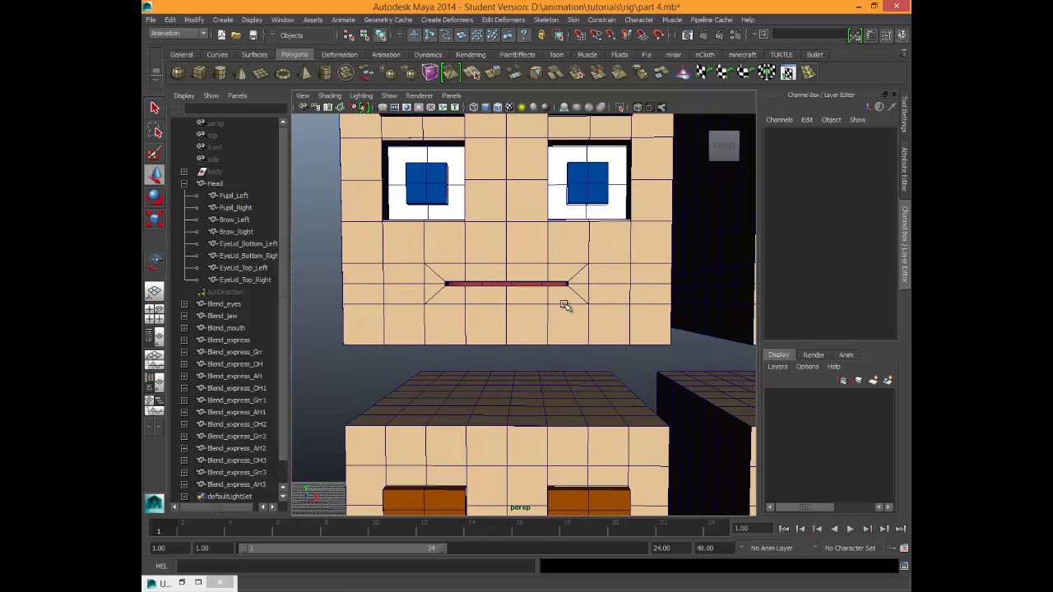
scroll(565, 305, down, 8)
alt+middle_drag(641, 369, 496, 261)
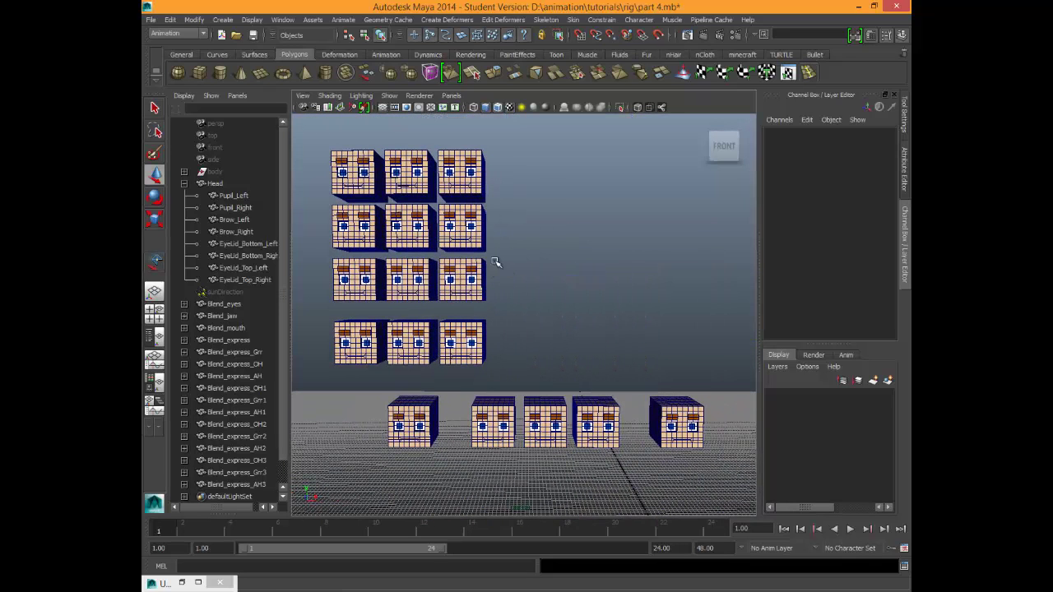
Save the scene as a new Maya Binary file named part 6.
click(150, 20)
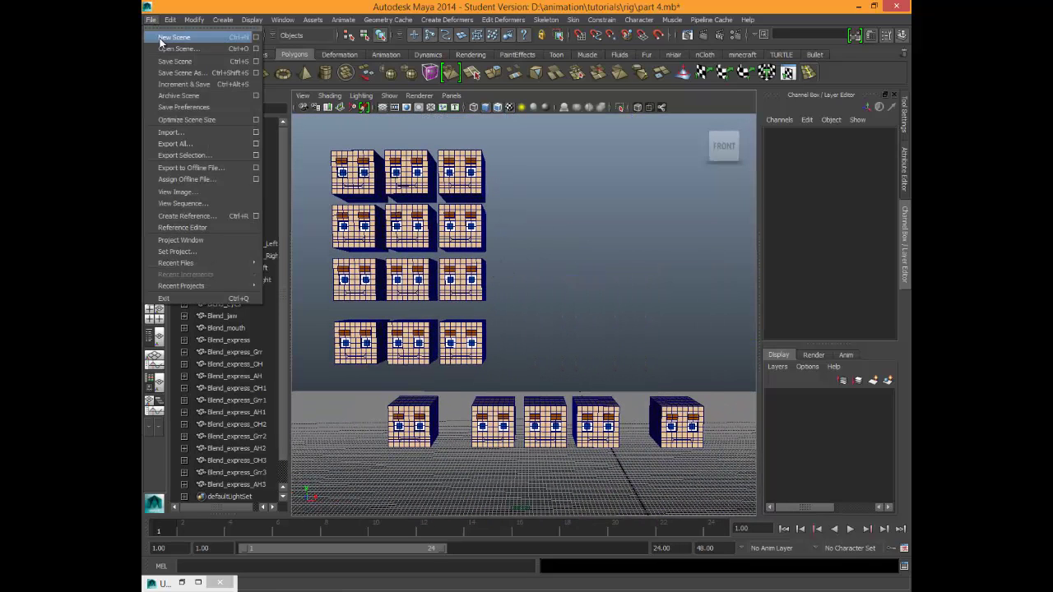
click(194, 73)
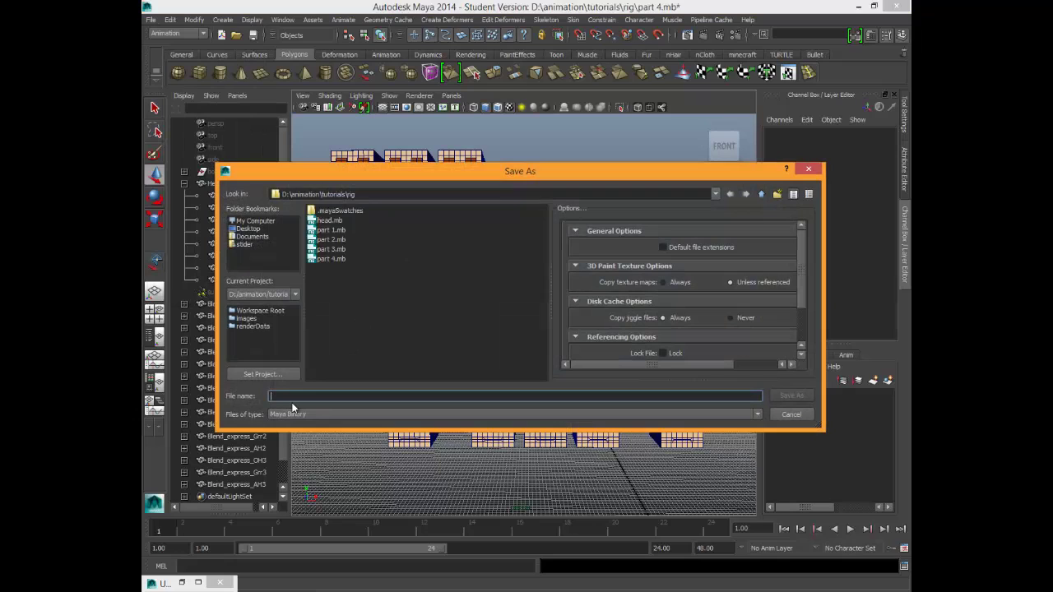
text(par)
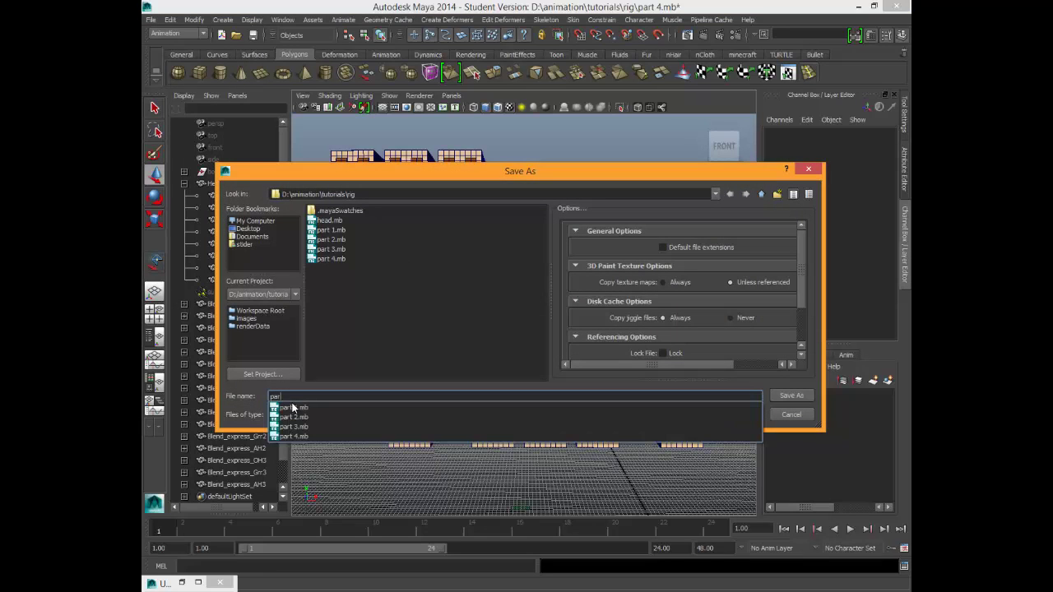
text(t 6)
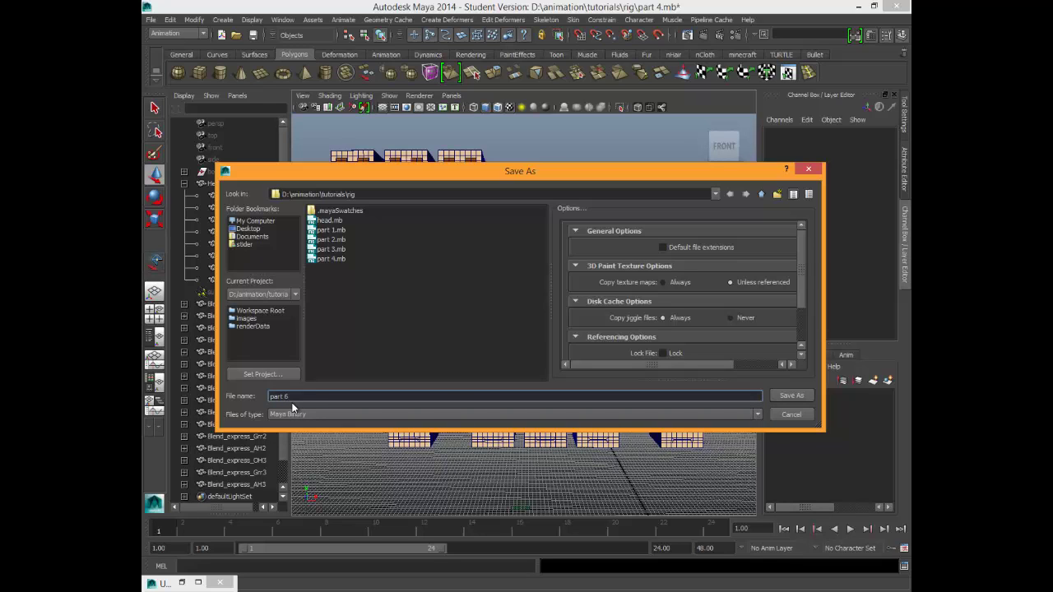
key(Return)
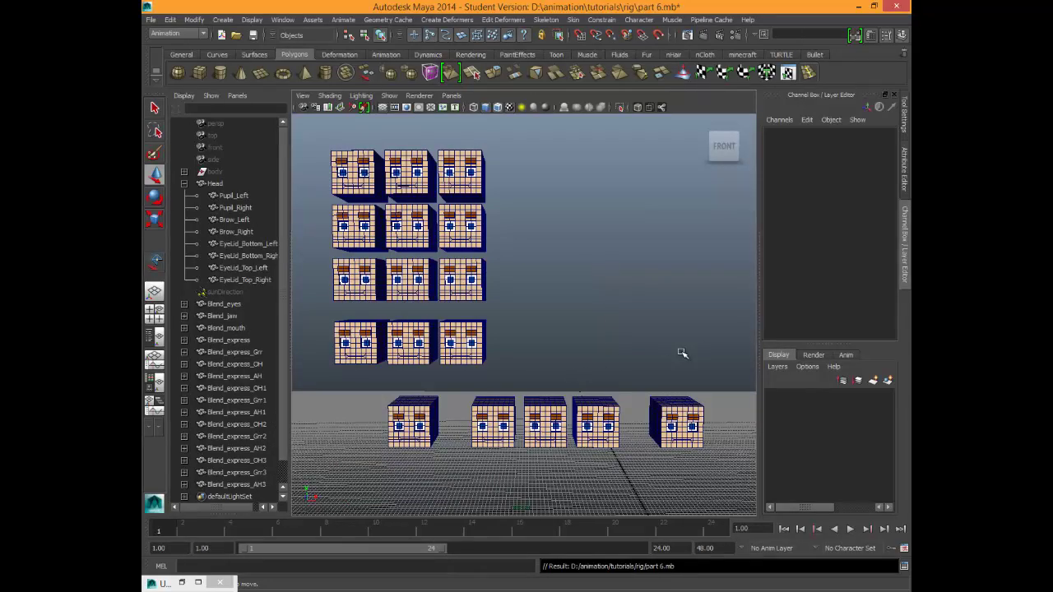
Move sunDirection to the end of the outliner's object list, and parent it under the body.
alt+drag(649, 407, 461, 352)
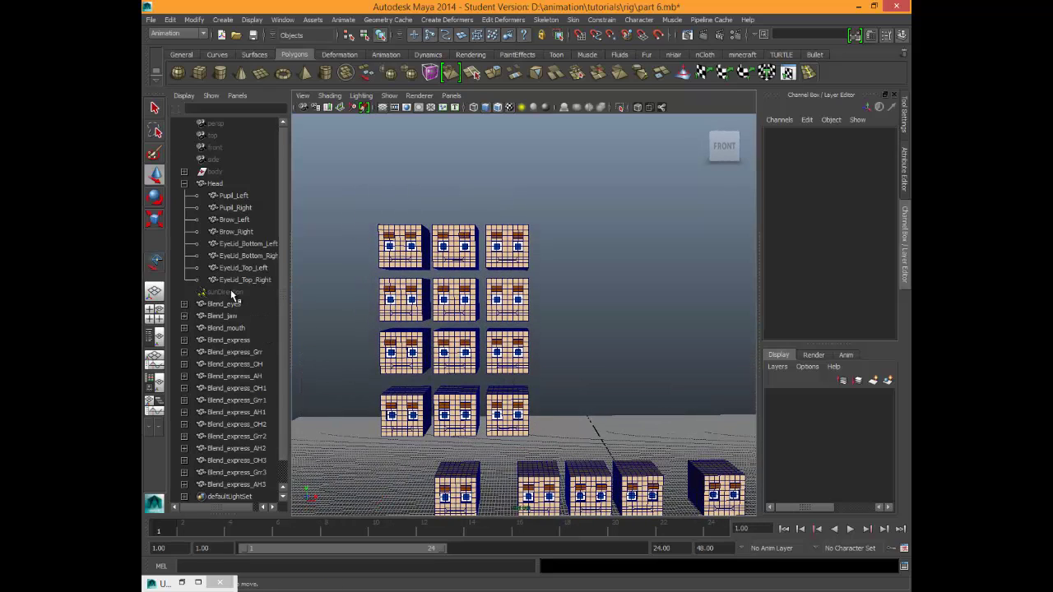
scroll(232, 295, down, 1)
drag(230, 270, 228, 467)
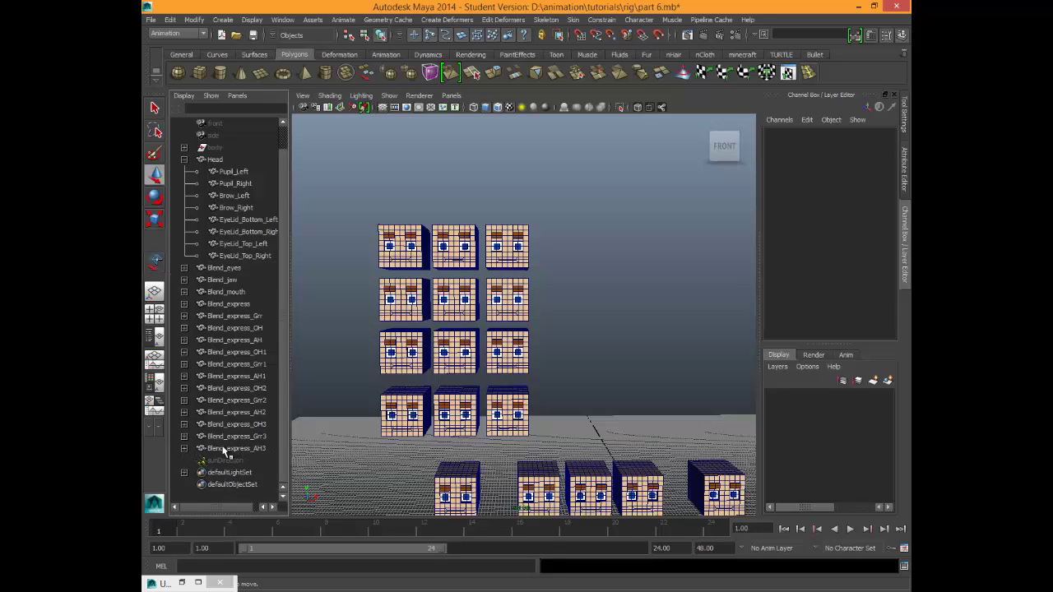
middle_drag(200, 334, 221, 151)
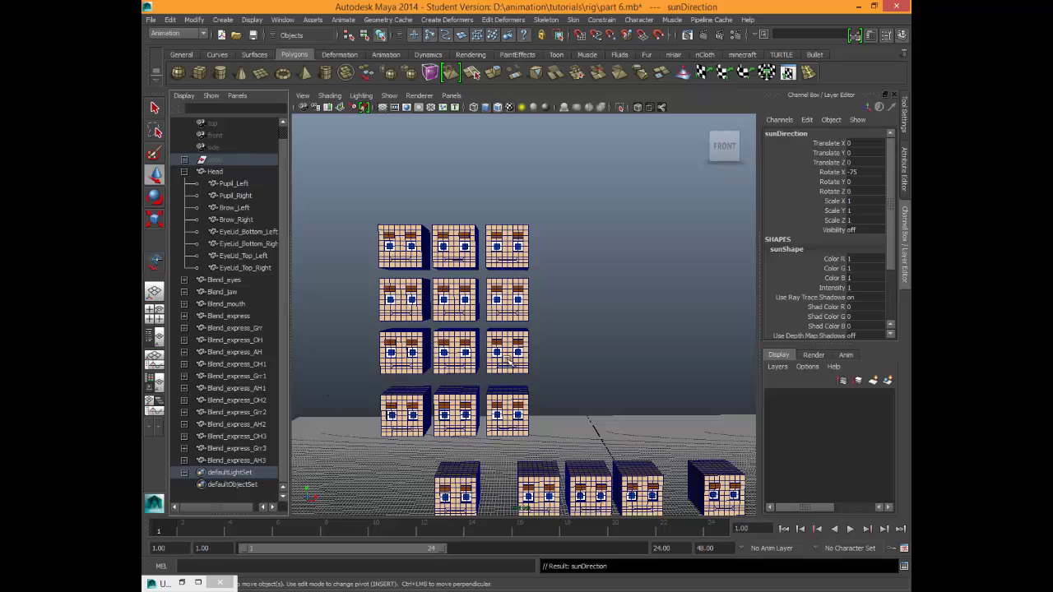
Inspect the Head's Head_Blend and tweak inputs, check the Blend_eyes head and Brow_Left for comparison, and clear the selection.
scroll(609, 309, down, 3)
scroll(612, 308, up, 3)
alt+middle_drag(610, 392, 527, 241)
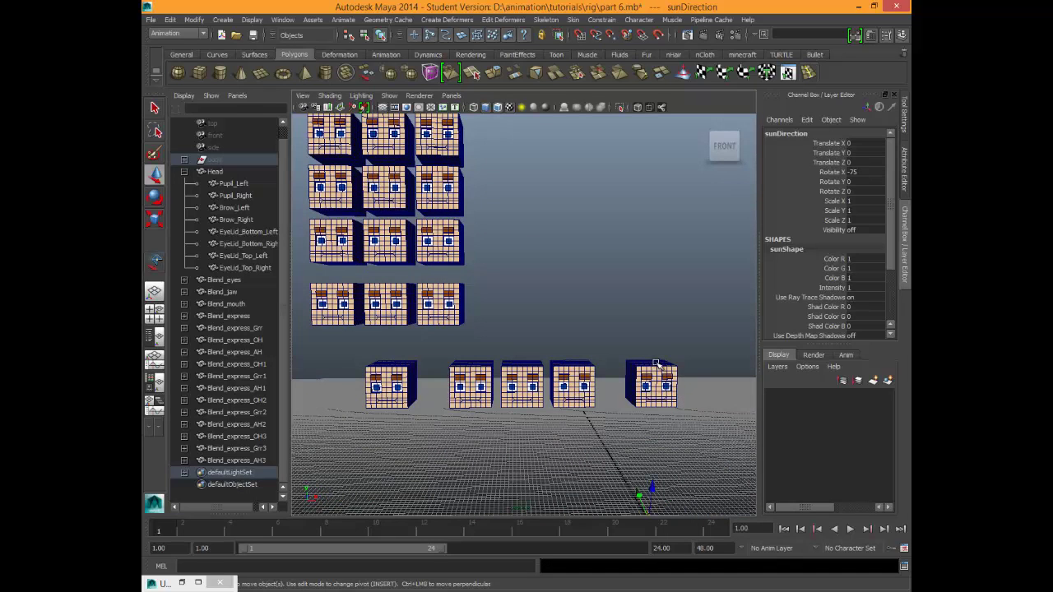
click(657, 366)
click(786, 278)
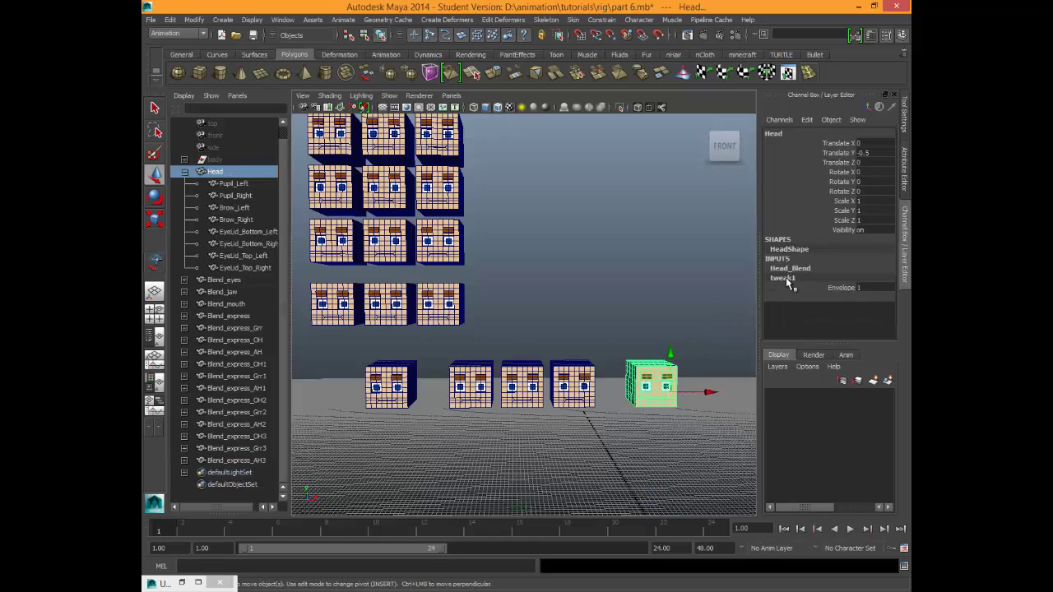
click(784, 271)
click(581, 367)
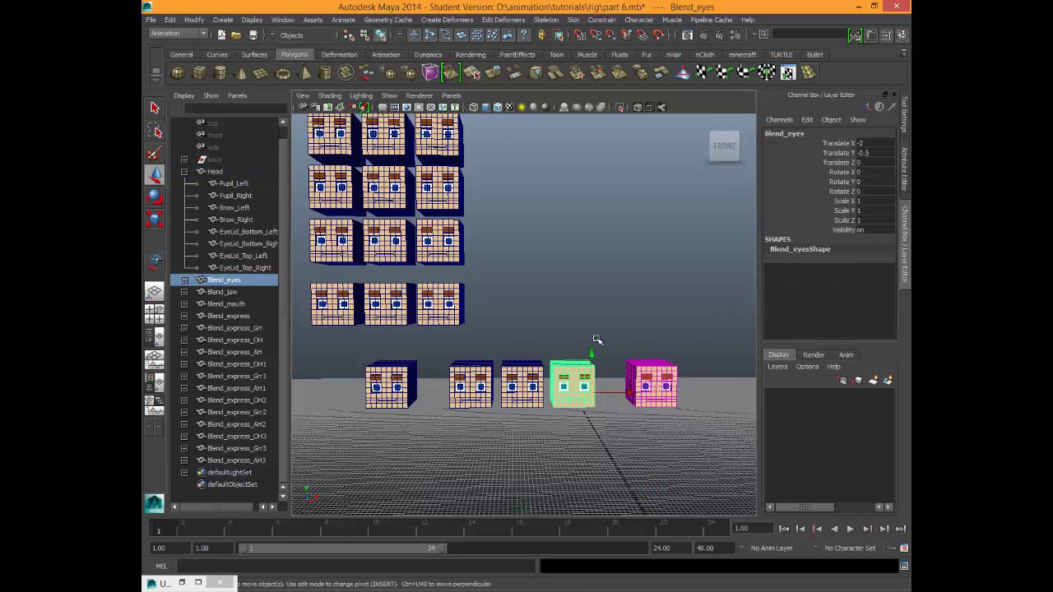
click(654, 369)
click(655, 386)
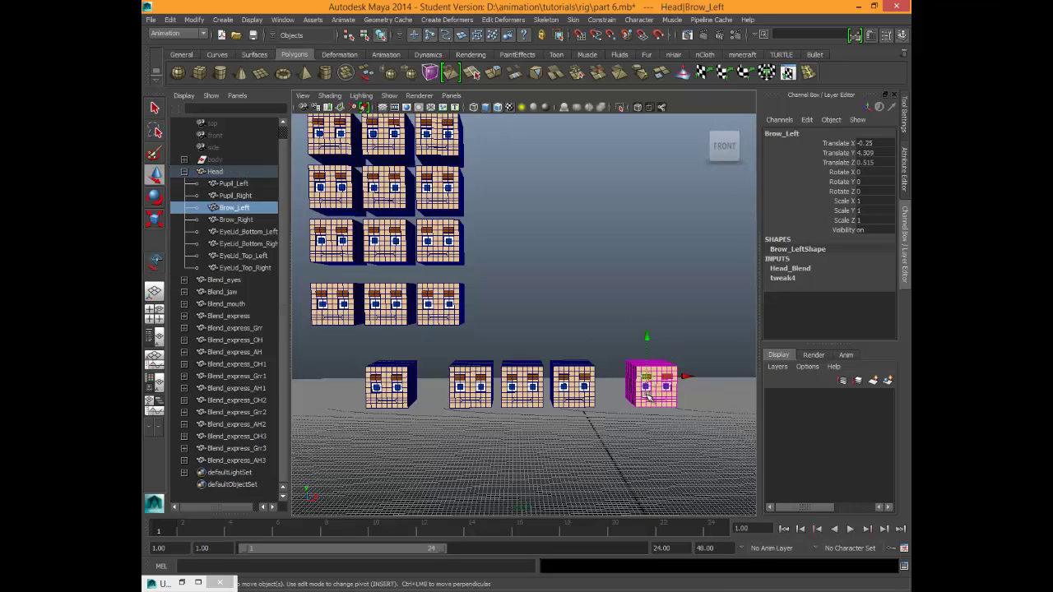
click(648, 393)
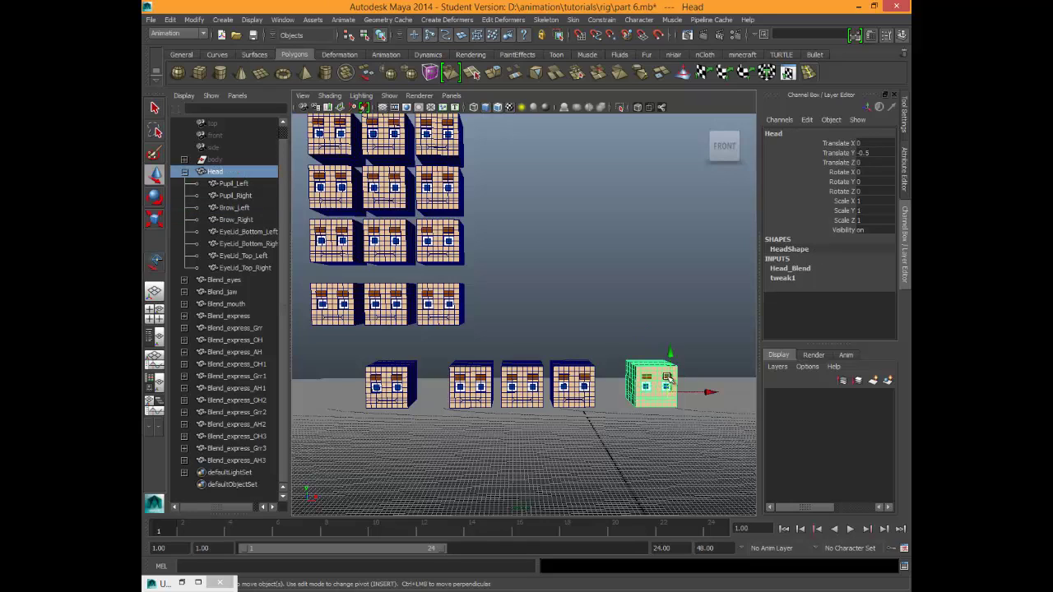
click(527, 330)
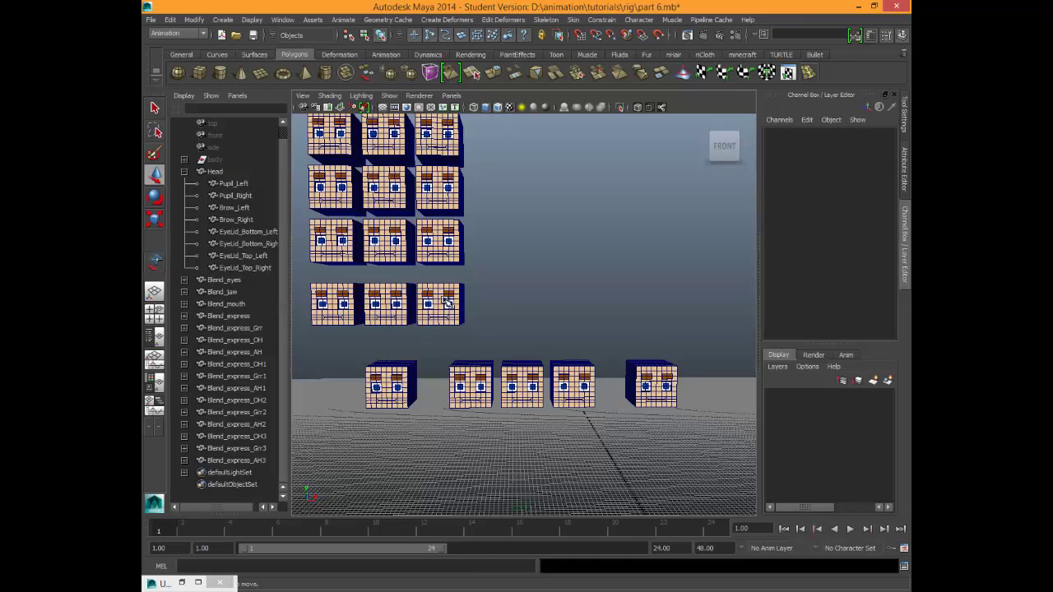
Examine the Blend_express_OH head and the column of Blend_express_AH1, AH2 and AH3 heads in the stacked rows.
click(448, 290)
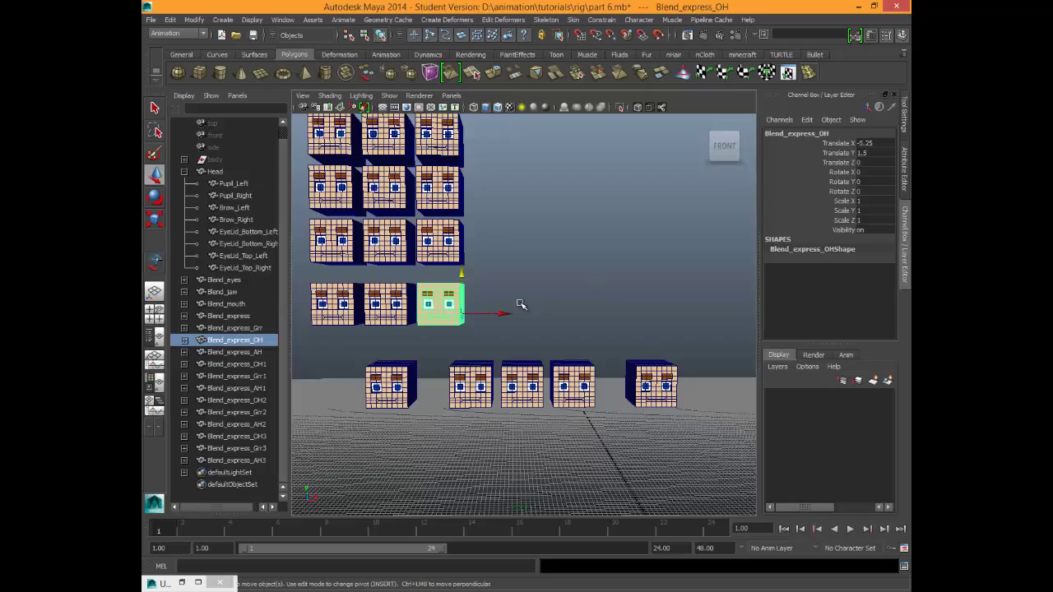
alt+middle_drag(478, 276, 495, 300)
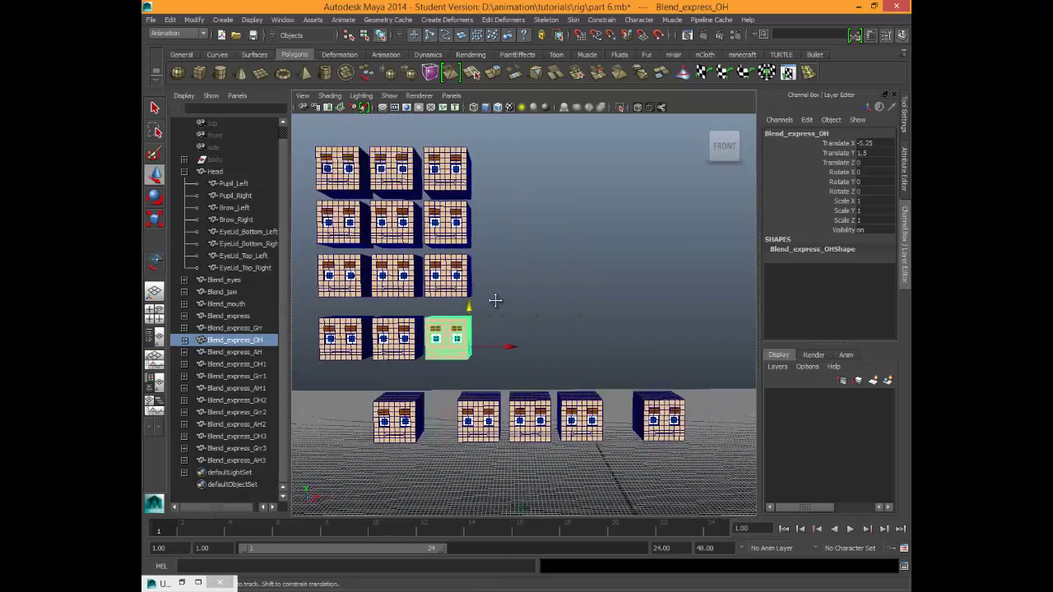
scroll(510, 299, down, 3)
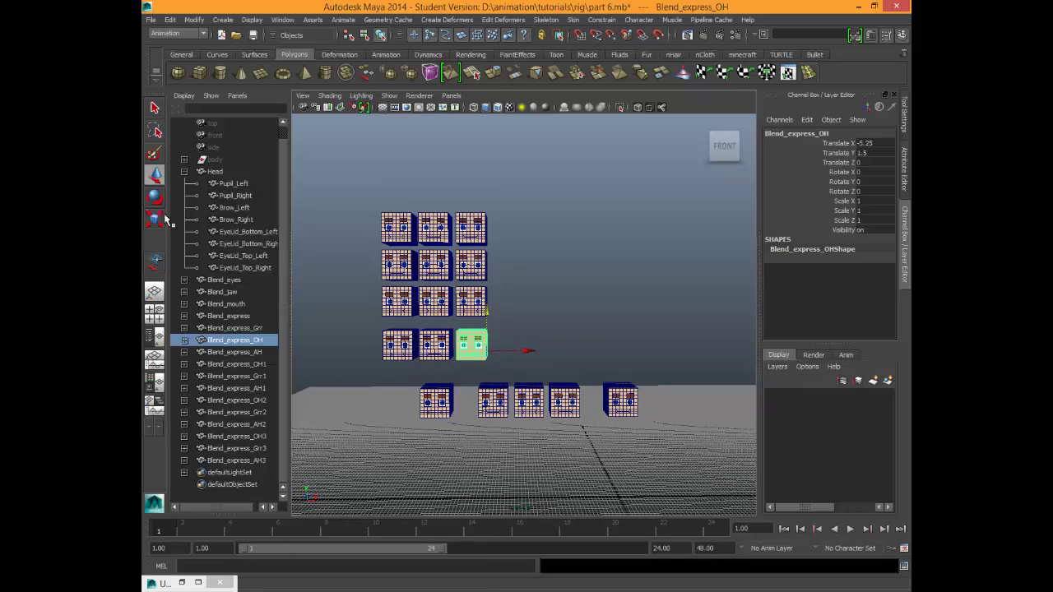
alt+drag(541, 294, 643, 286)
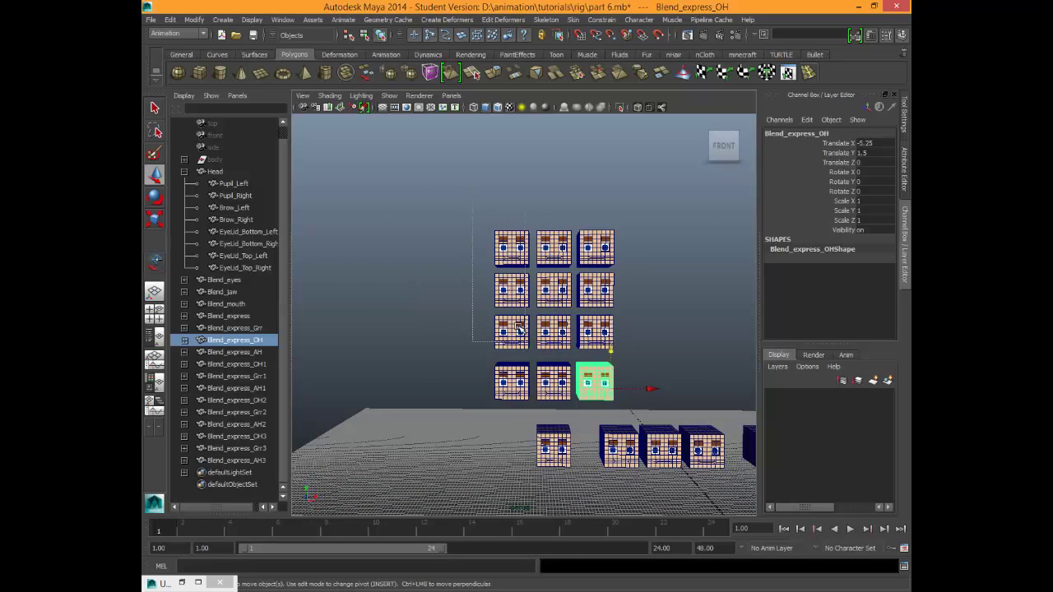
click(490, 221)
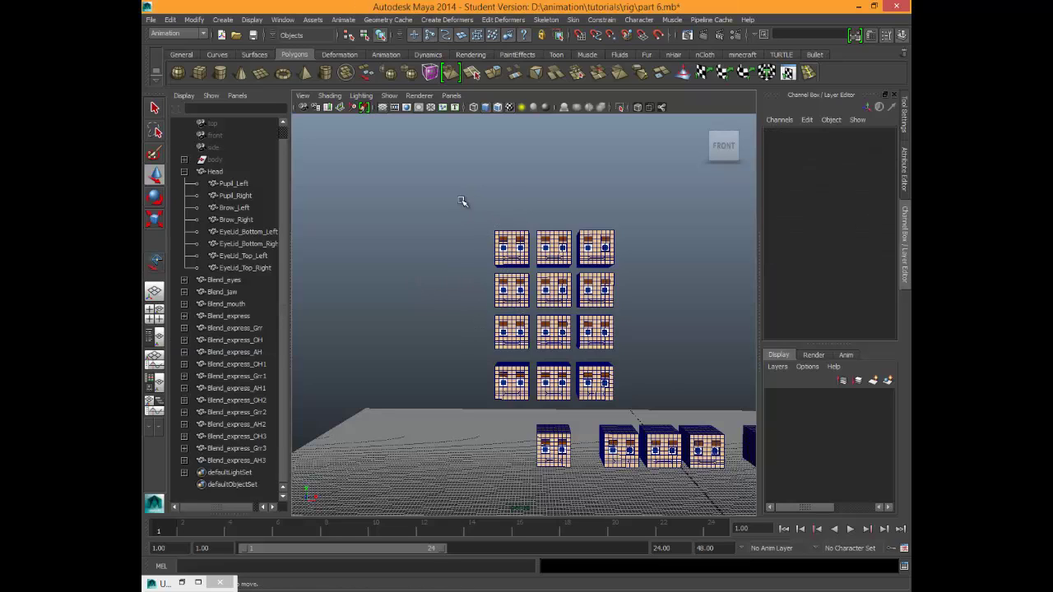
drag(531, 317, 610, 354)
alt+middle_drag(609, 354, 589, 337)
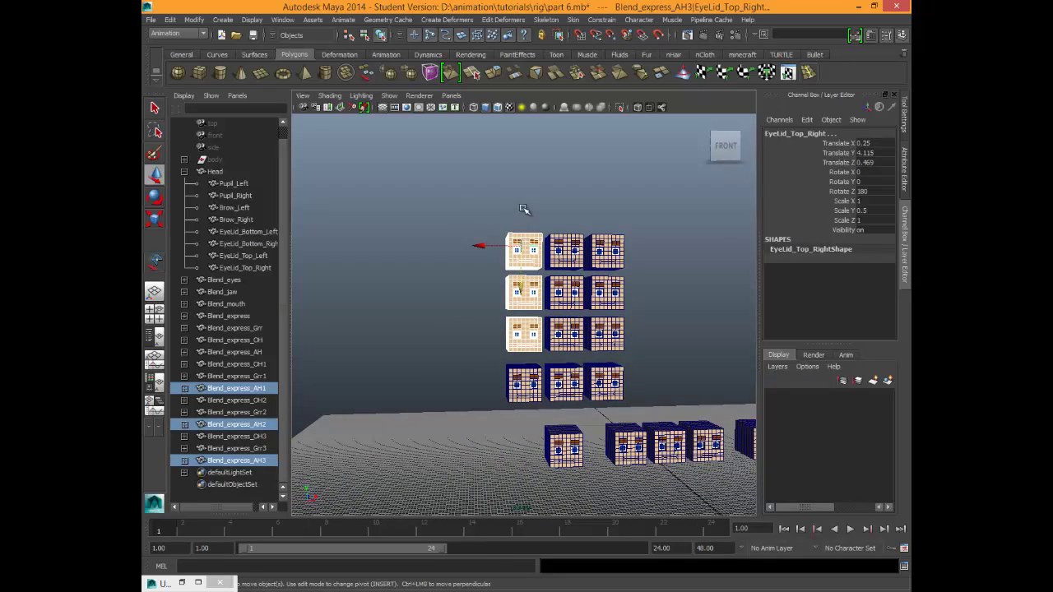
mouse_move(534, 331)
alt+mouse_down()
mouse_move(520, 330)
mouse_move(522, 339)
alt+mouse_up()
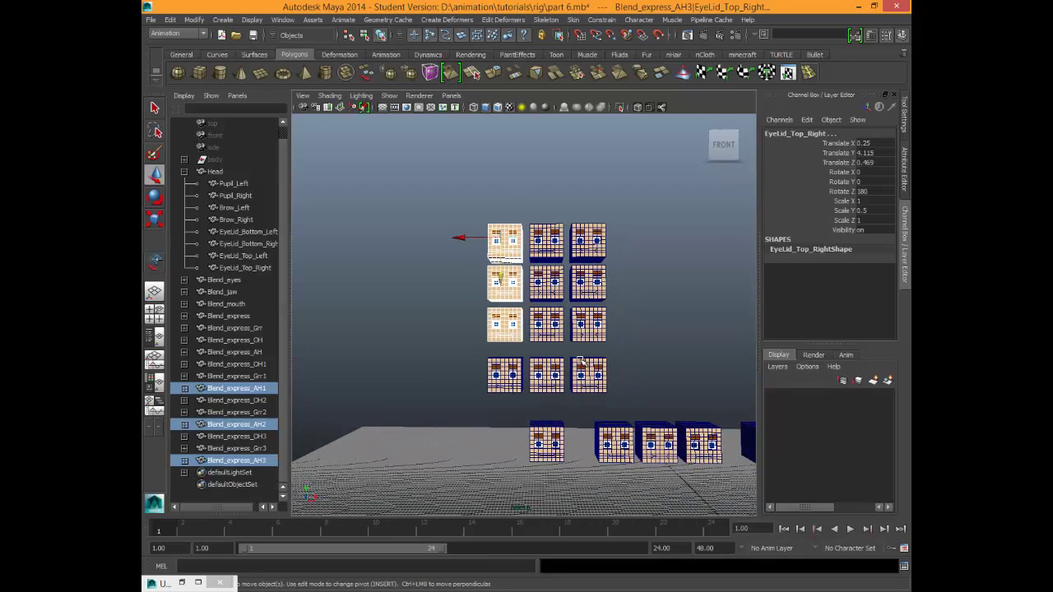
click(582, 366)
shift+click(540, 364)
shift+click(496, 357)
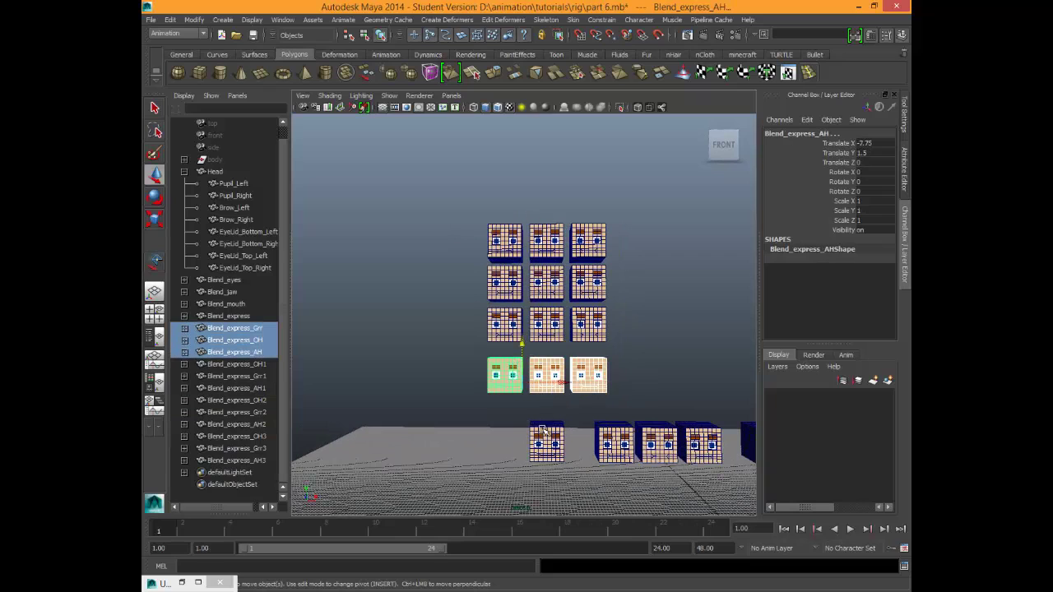
shift+click(543, 426)
click(497, 405)
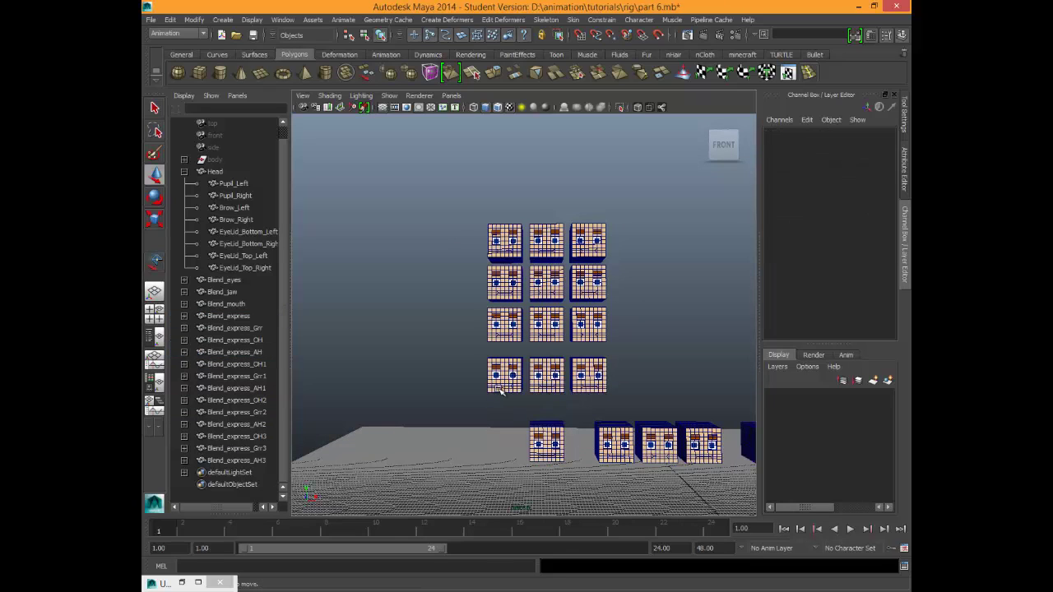
Create a blend shape named Blend_express on the Blend_express head, using Blend_express_AH, Blend_express_Grr and Blend_express_OH as targets.
click(501, 389)
shift+click(557, 390)
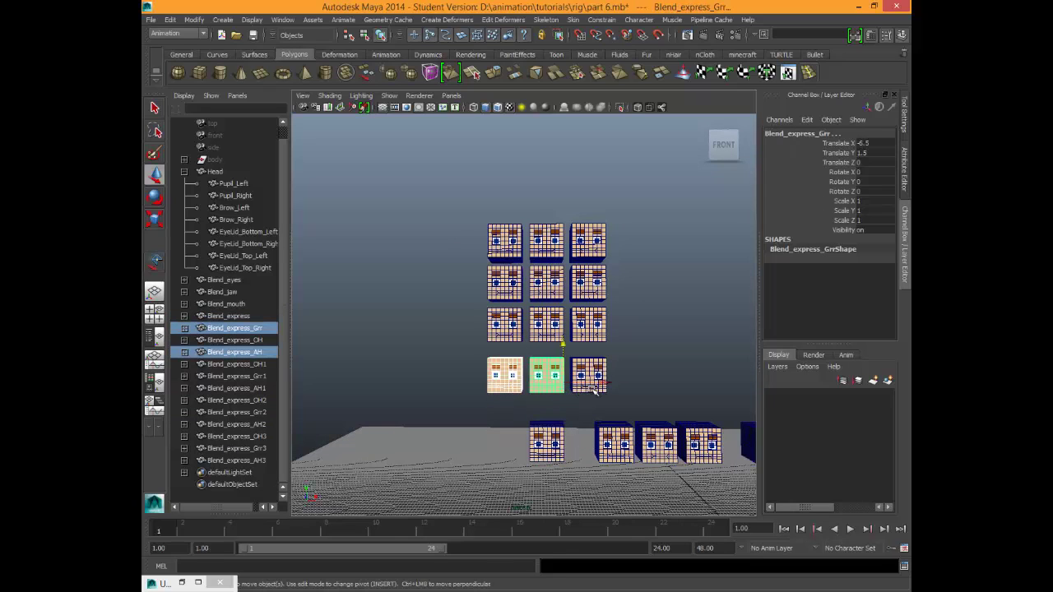
shift+click(596, 390)
shift+click(546, 441)
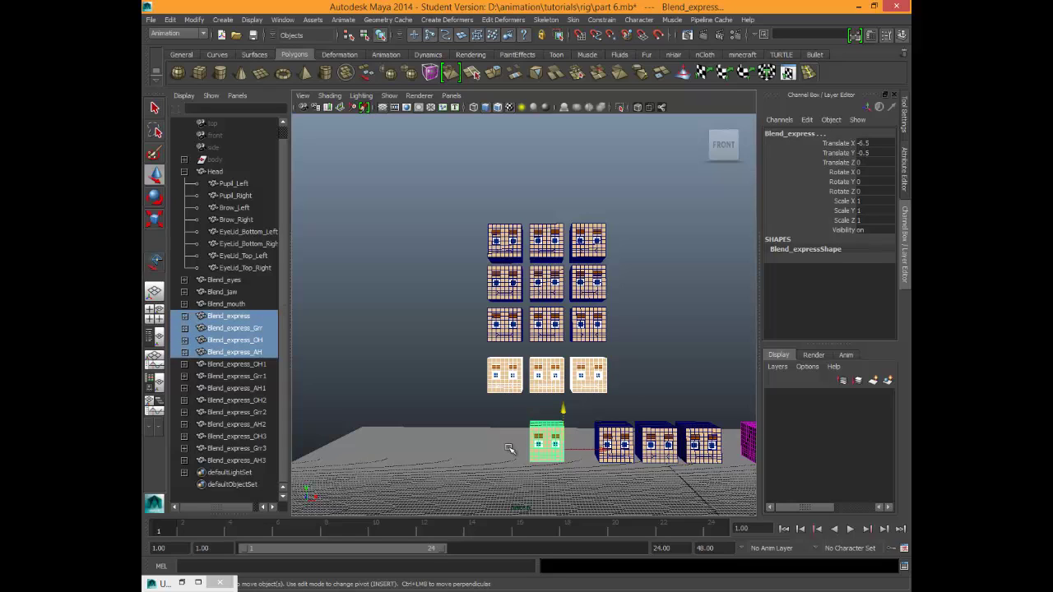
click(456, 21)
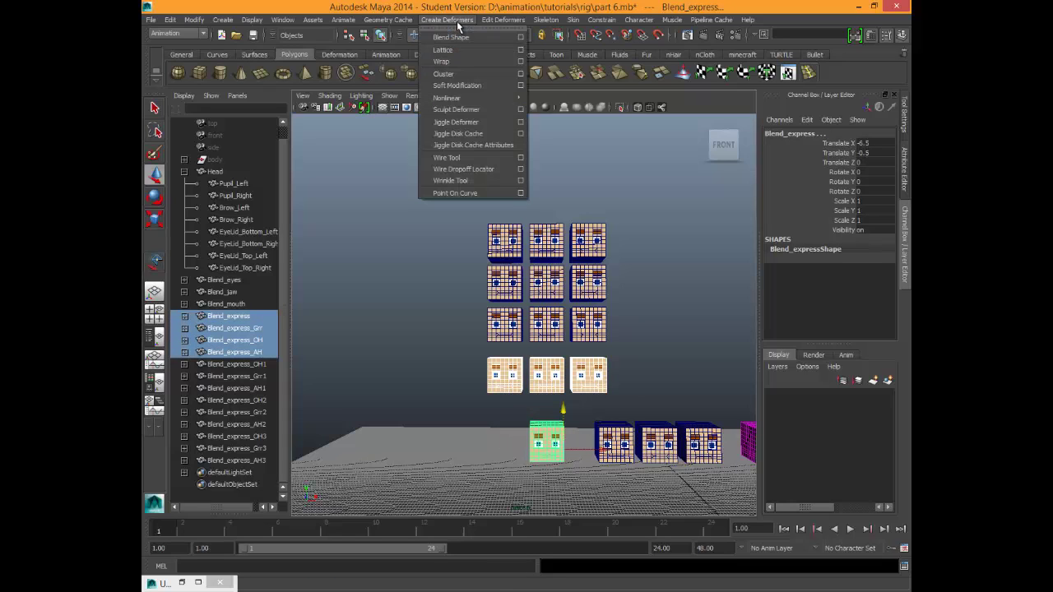
click(520, 37)
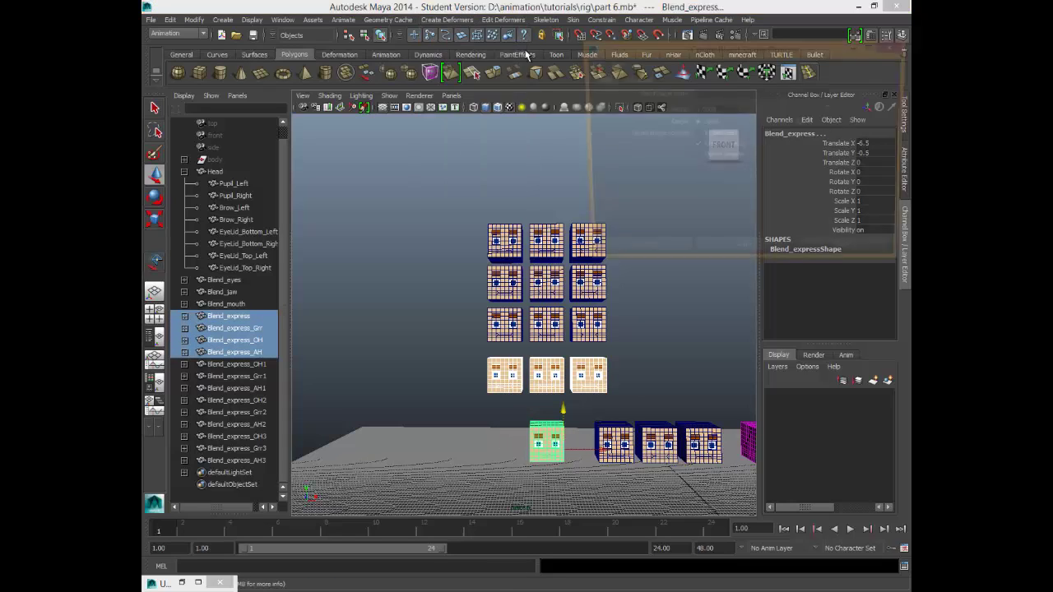
click(721, 94)
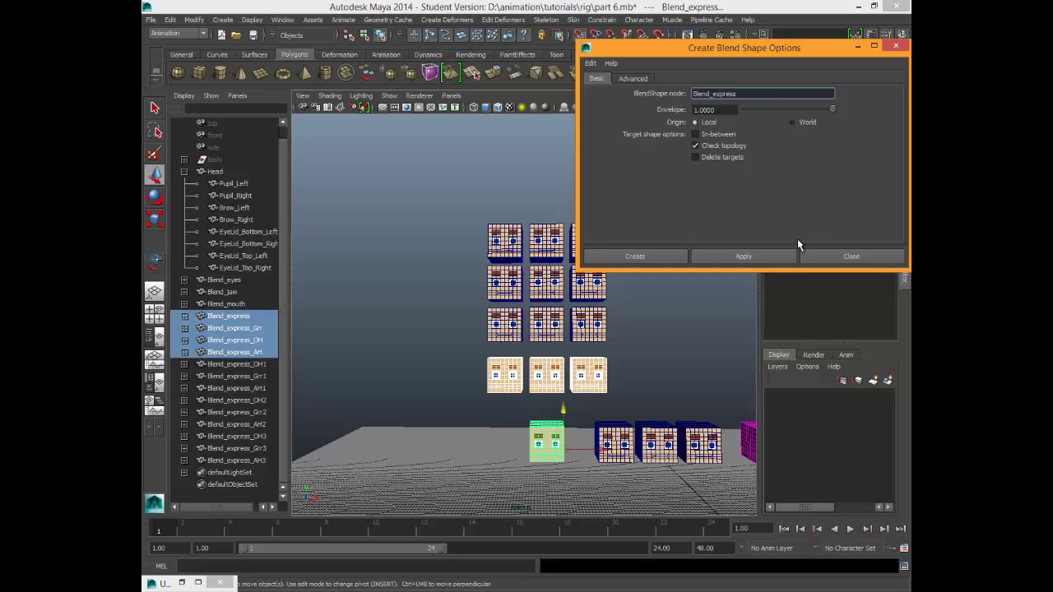
click(744, 255)
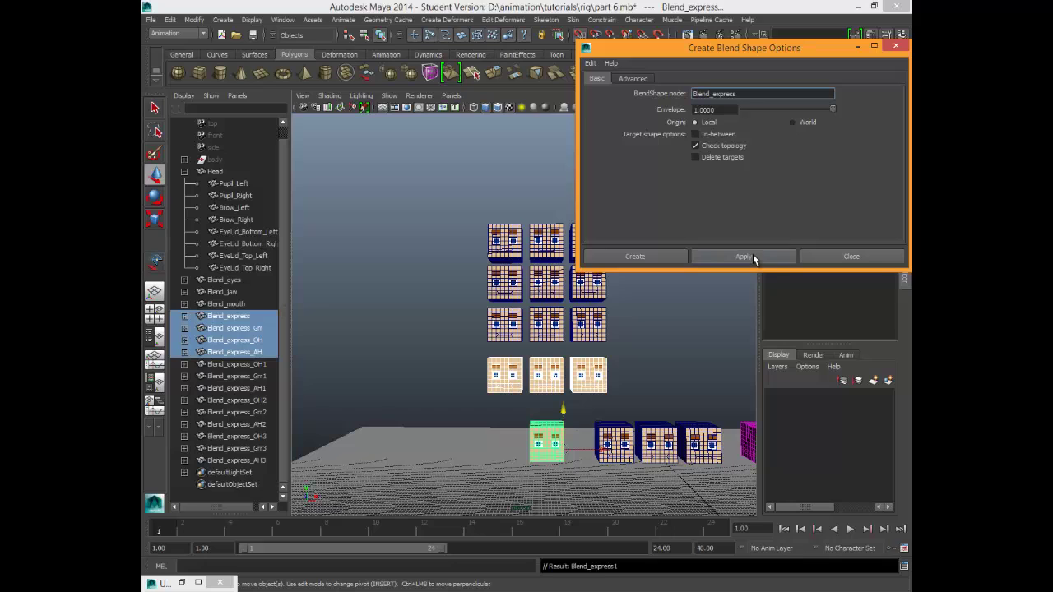
click(856, 257)
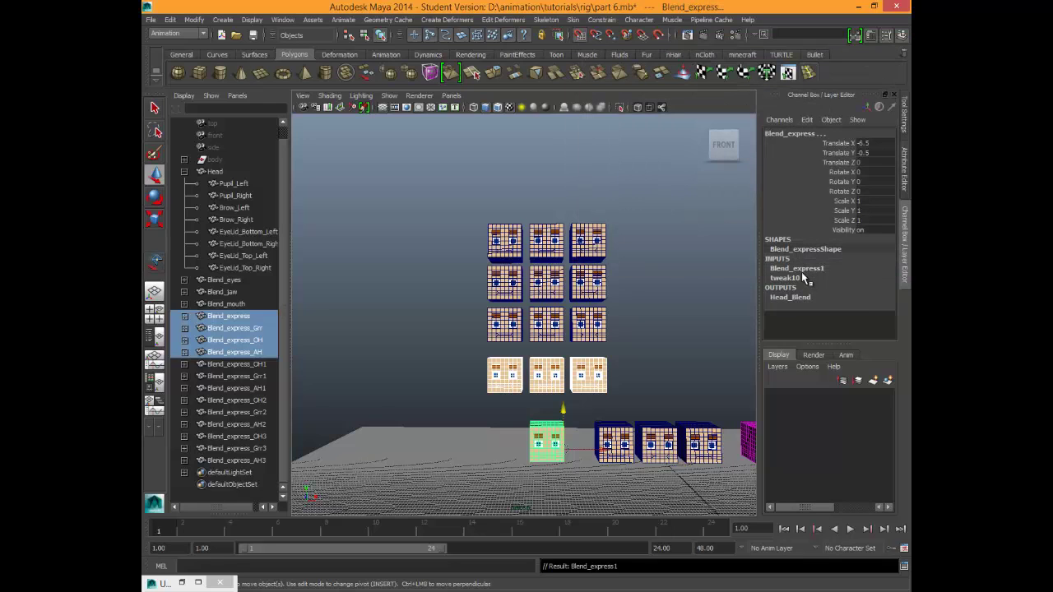
Rename the Blend_express head's blend shape node to Blend_express2 and clear the selection.
click(803, 269)
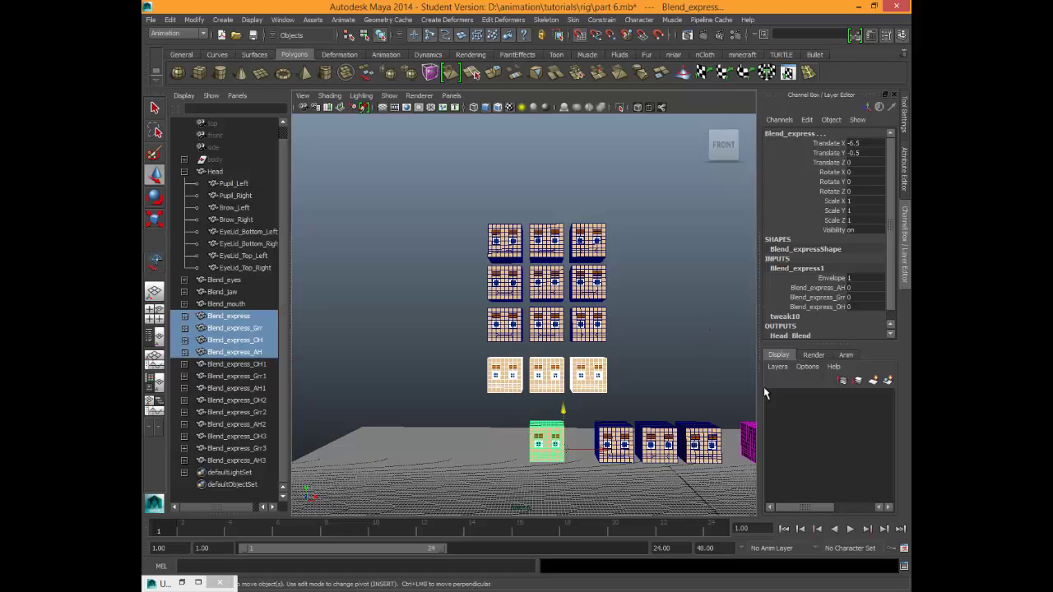
click(746, 432)
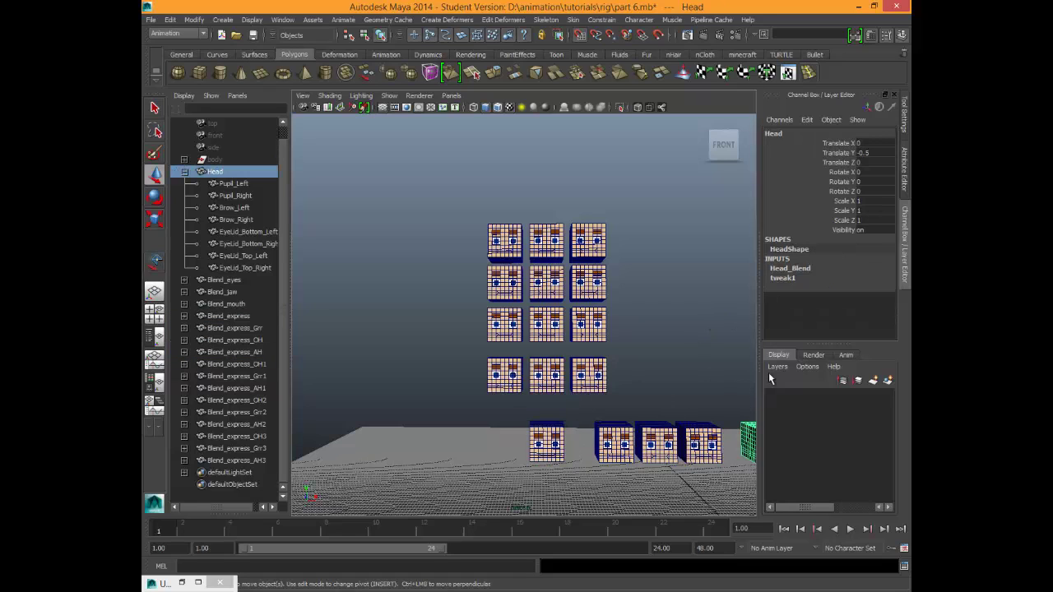
click(541, 428)
click(823, 269)
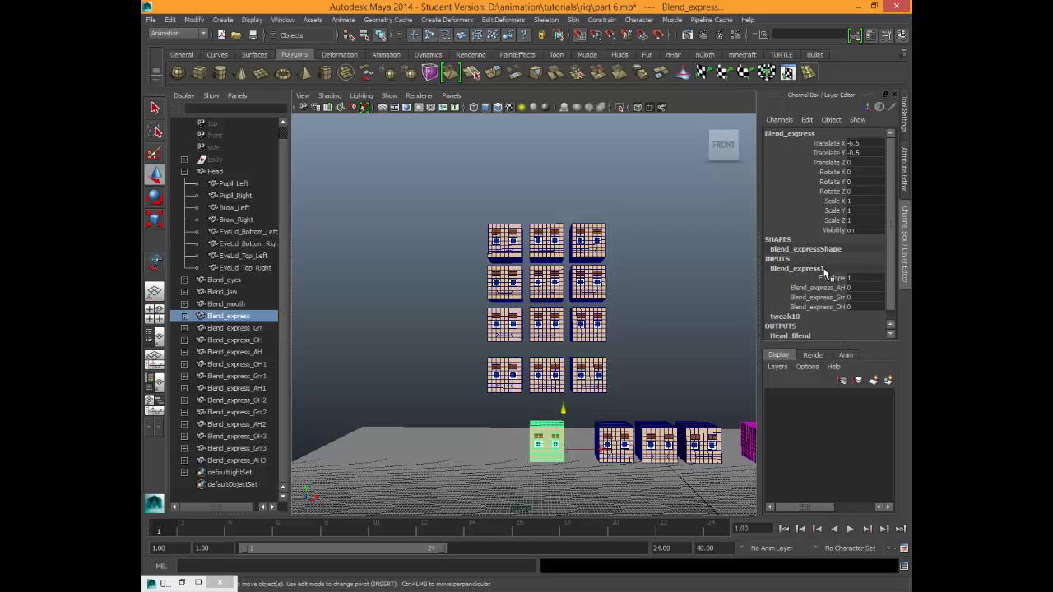
double_click(827, 268)
click(833, 268)
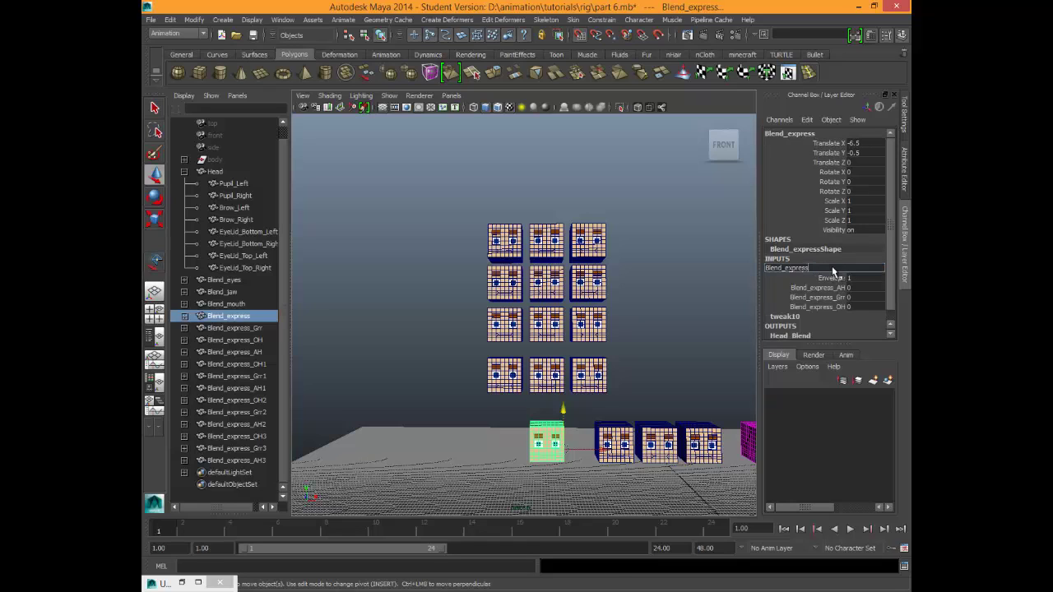
text(2)
key(Return)
click(682, 265)
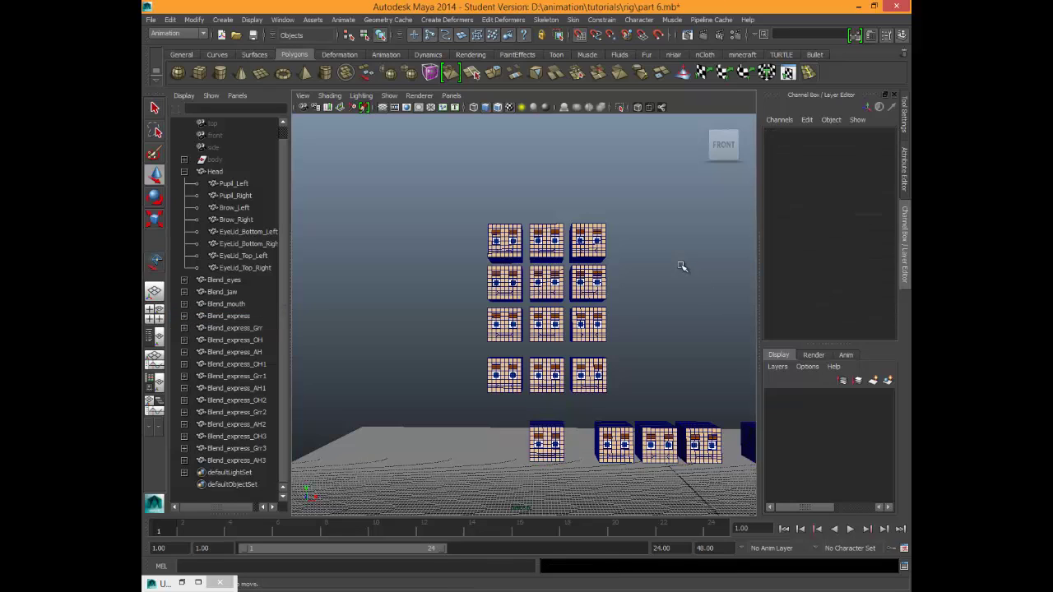
Undo the blend shape rename and the blend shape's creation on the Blend_express head, returning to its four-head selection.
key(ctrl+z)
key(ctrl+z)
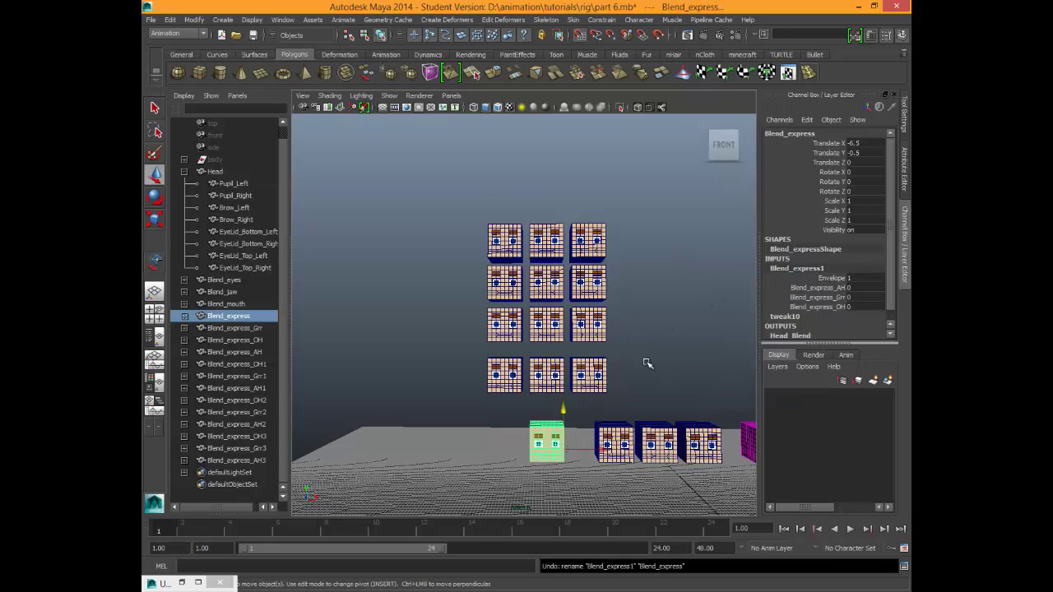
click(686, 360)
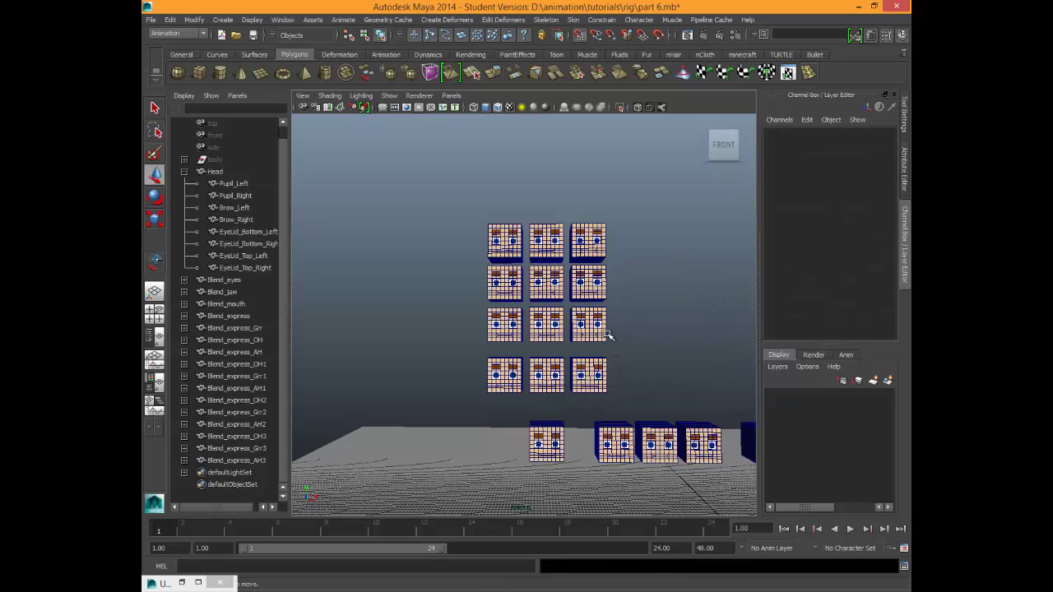
key(ctrl+z)
click(647, 310)
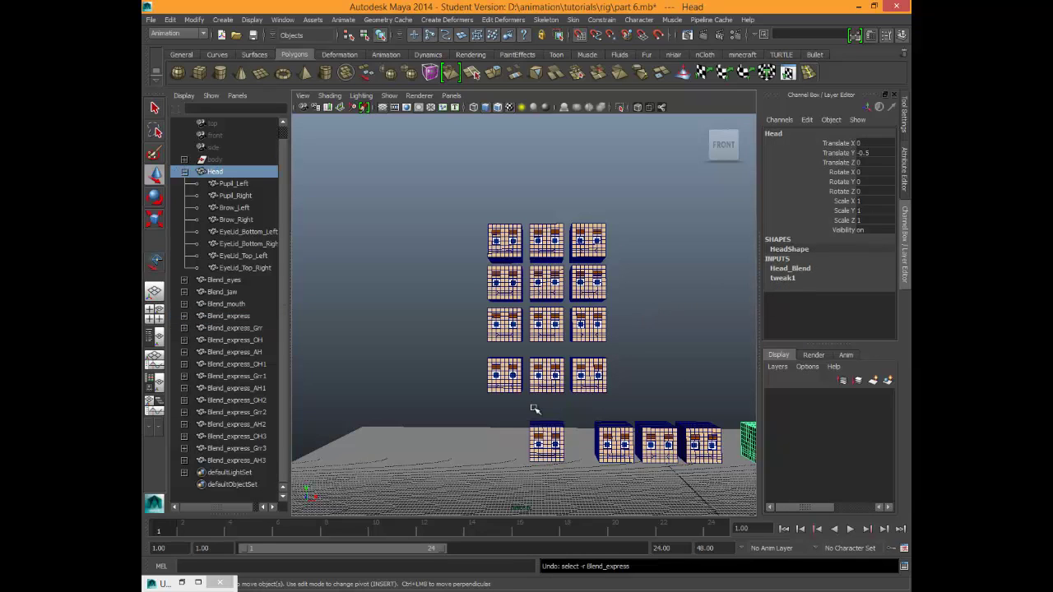
click(548, 430)
key(ctrl+z)
key(ctrl+z)
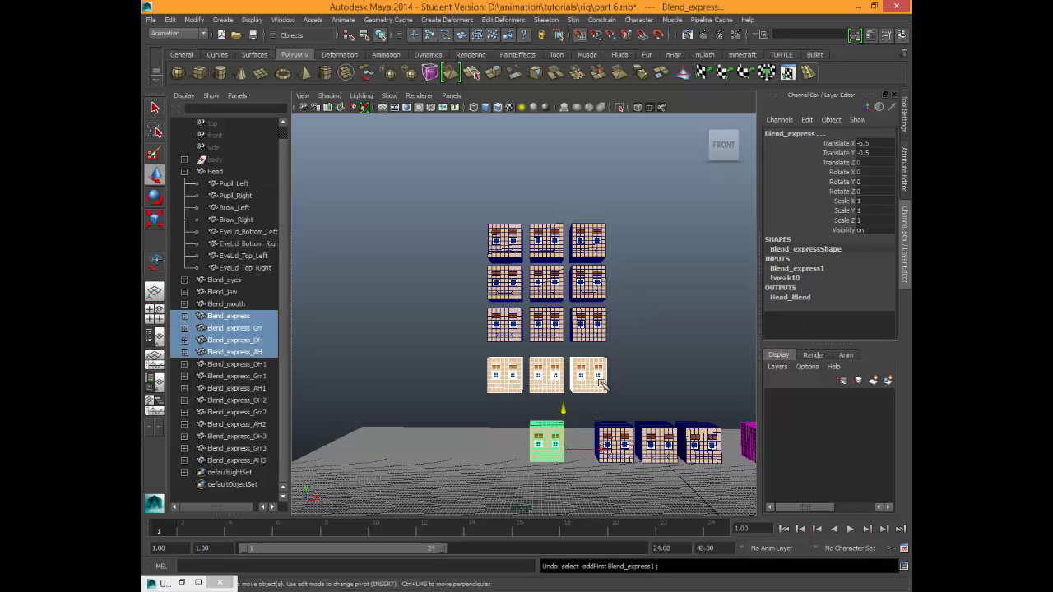
key(ctrl+z)
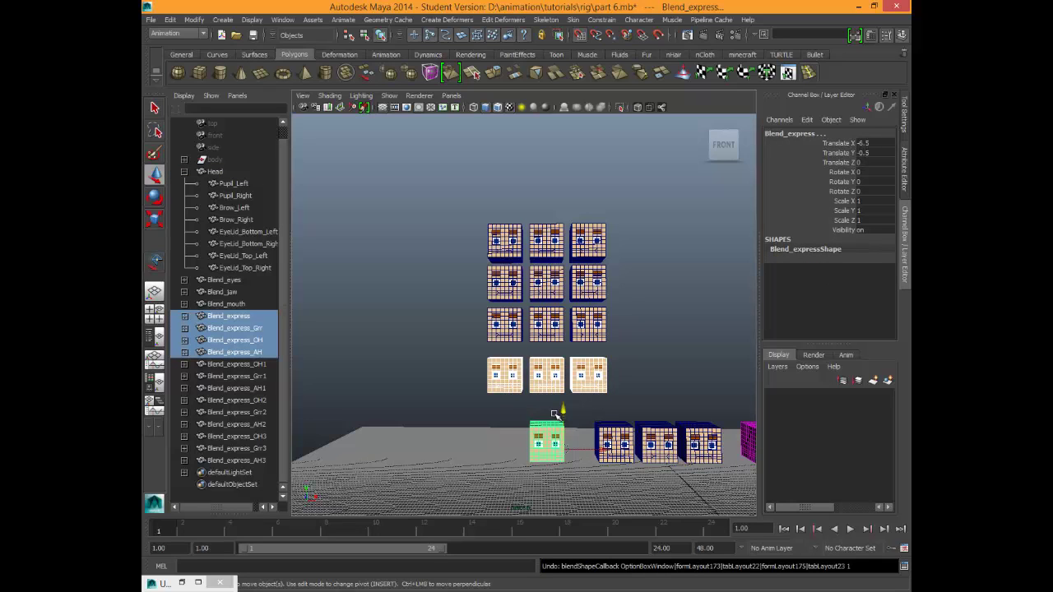
Create a blend shape named HeadBlend_express on the Blend_express head from the three selected mouth-shape heads and clear the selection.
click(451, 19)
click(521, 38)
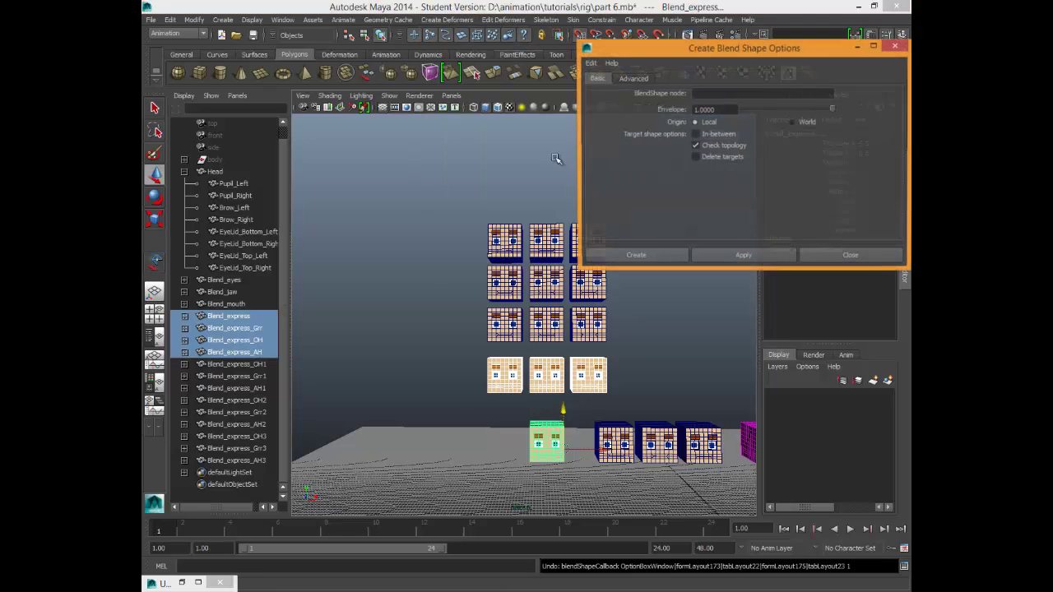
click(721, 93)
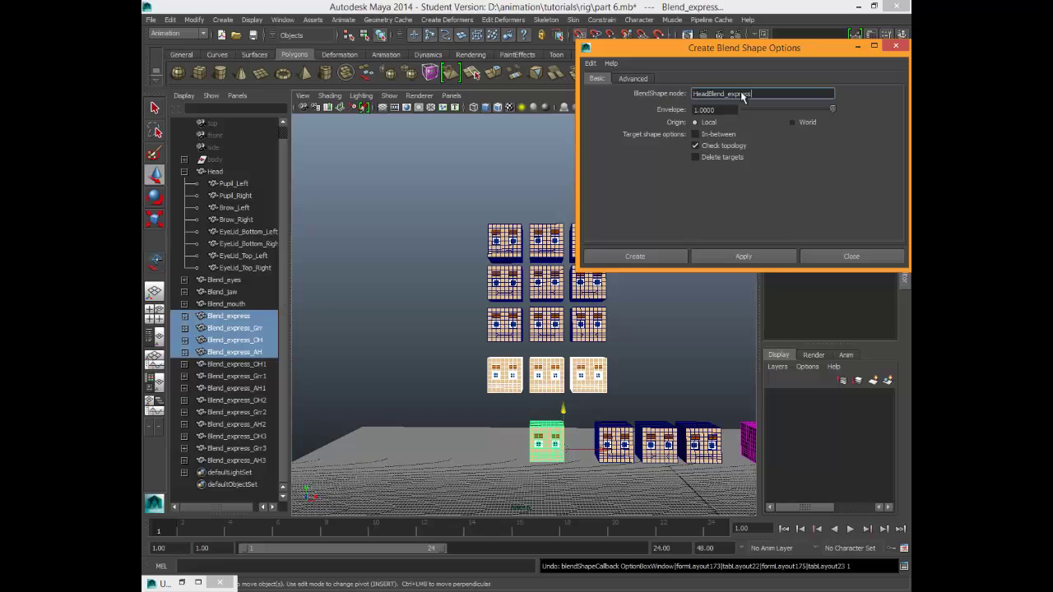
click(741, 257)
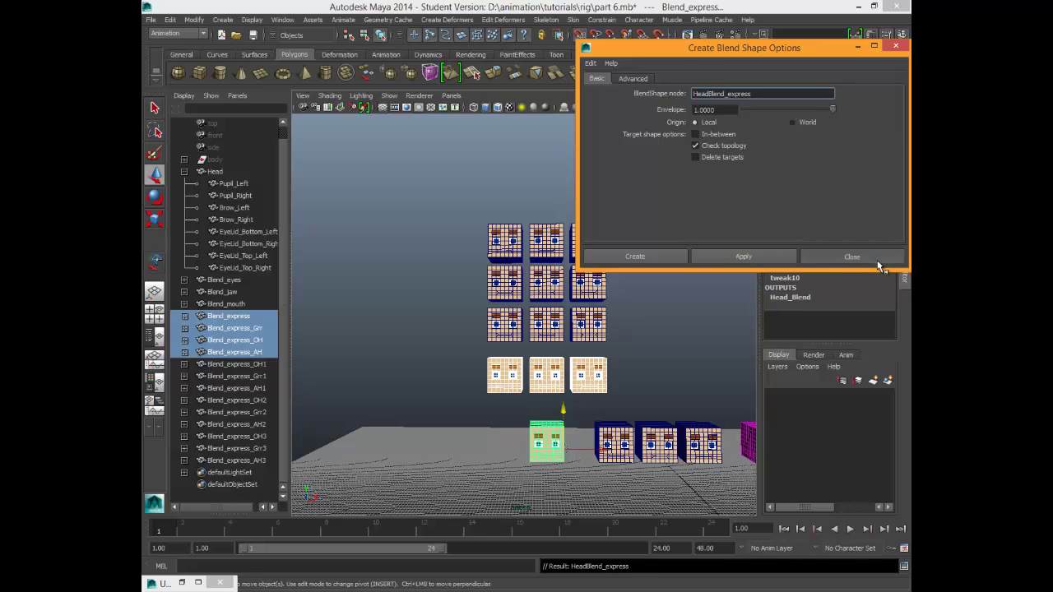
click(821, 257)
click(484, 339)
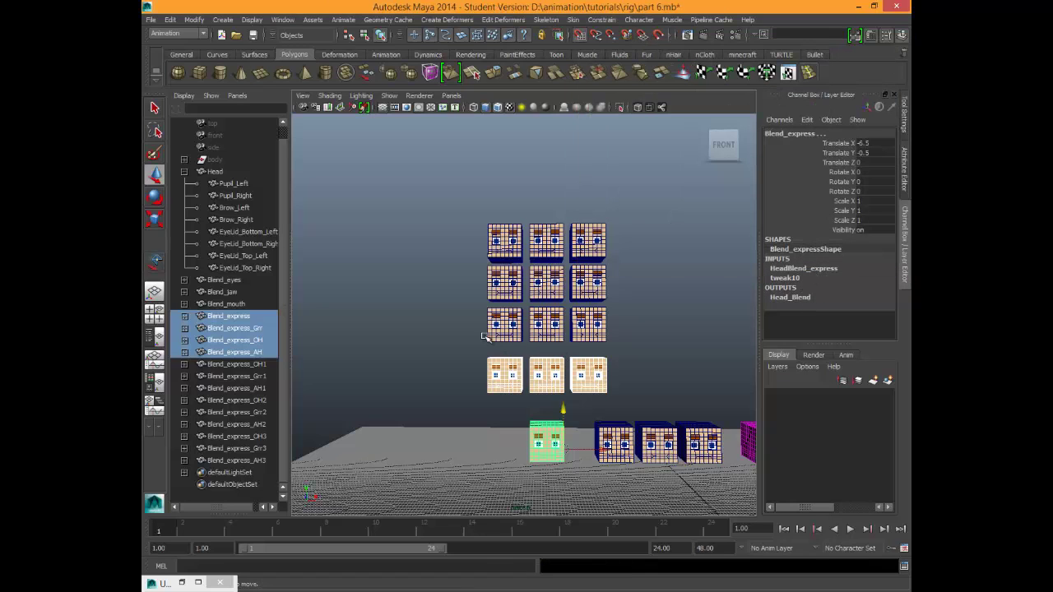
Create a blend shape named Blend_AH on the Blend_express_AH head, using Blend_express_AH3, Blend_express_AH2 and Blend_express_AH1 as targets.
click(502, 230)
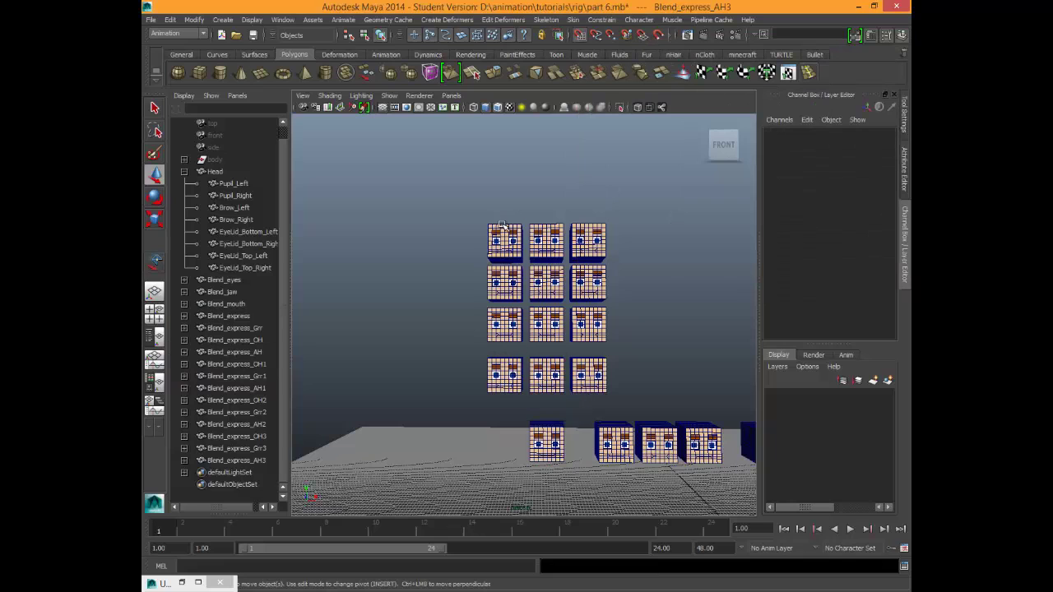
shift+click(505, 274)
shift+click(508, 317)
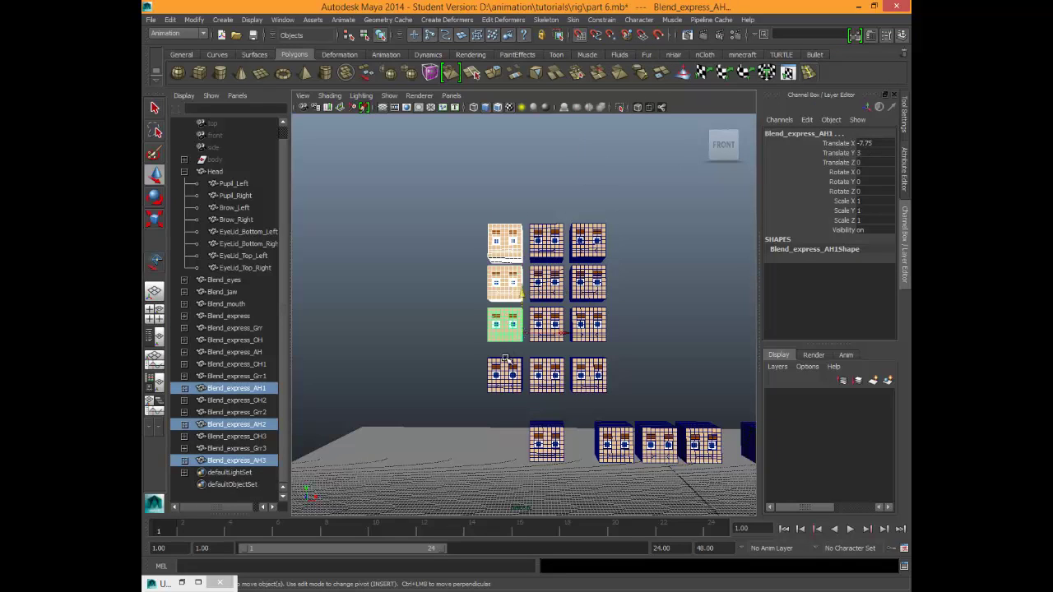
shift+click(514, 362)
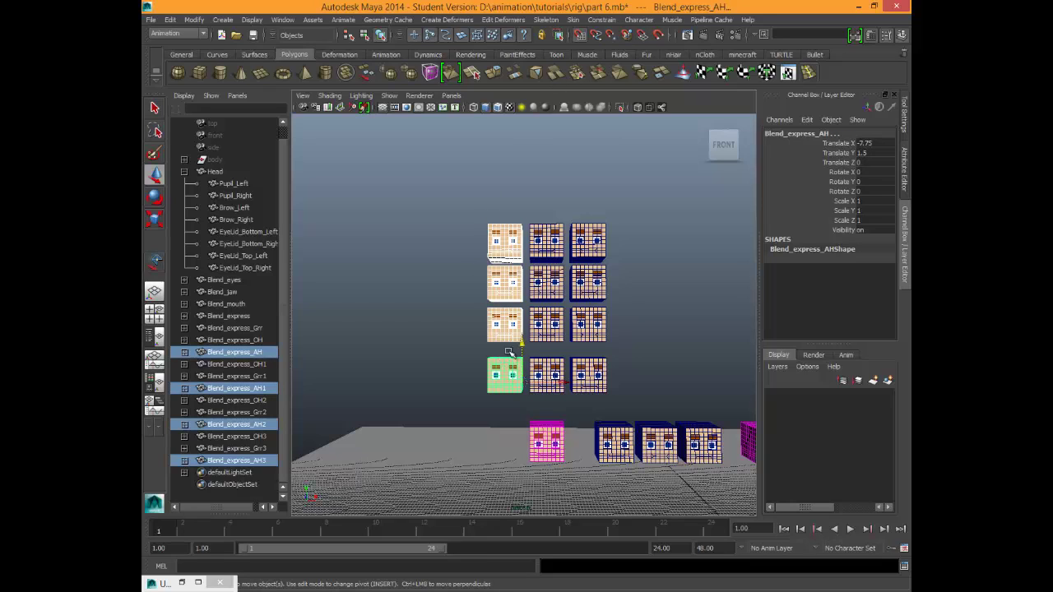
click(454, 20)
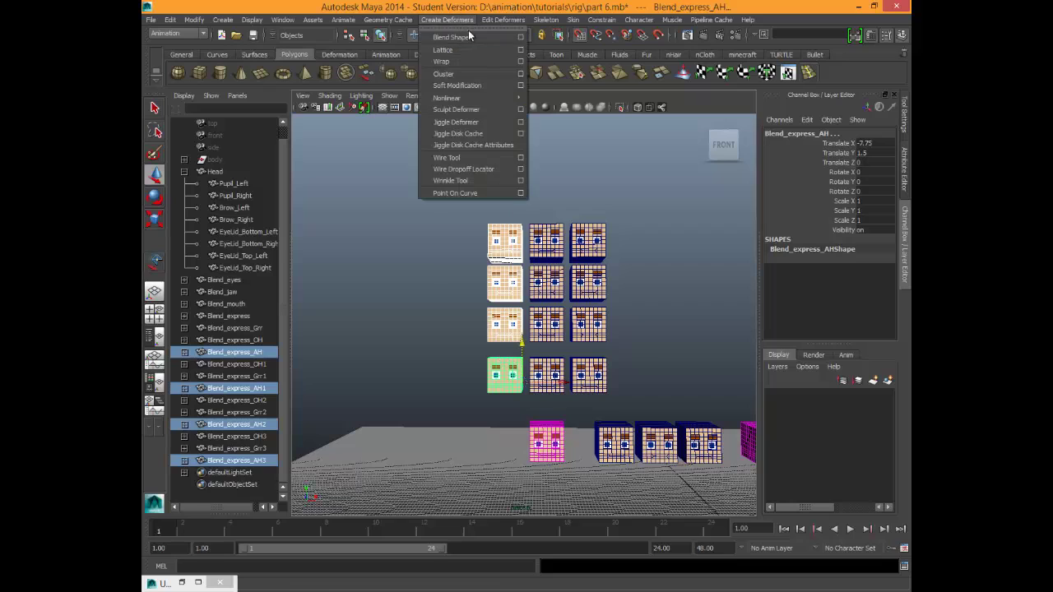
click(523, 37)
click(718, 94)
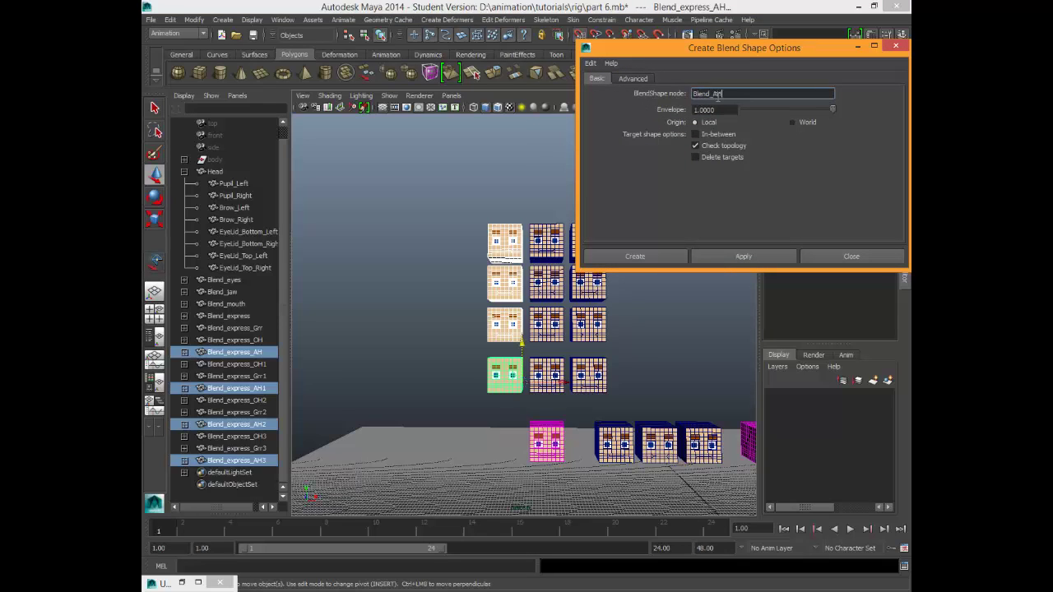
click(743, 256)
Create a blend shape named Blend_Grr on the Blend_express_Grr head, using Blend_express_Grr3, Blend_express_Grr2 and Blend_express_Grr1 as targets.
click(544, 224)
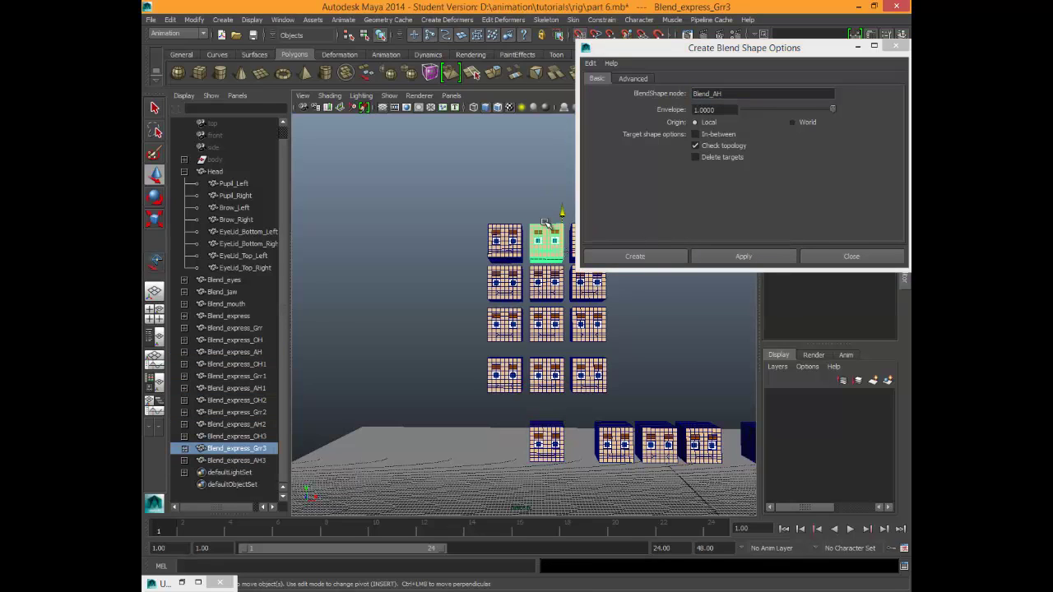
shift+click(547, 284)
shift+click(547, 324)
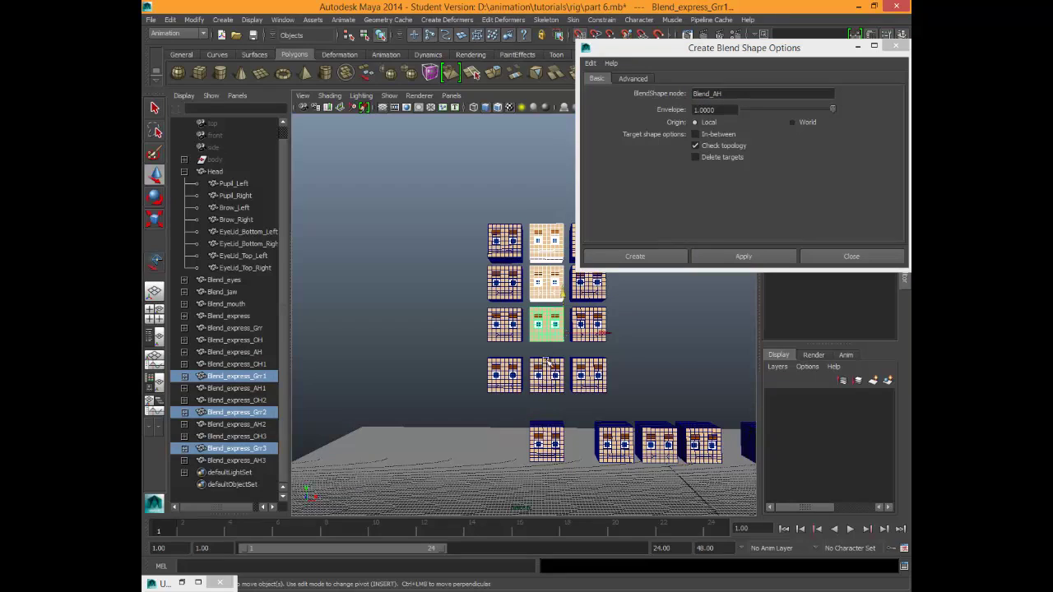
shift+click(547, 374)
drag(722, 93, 714, 94)
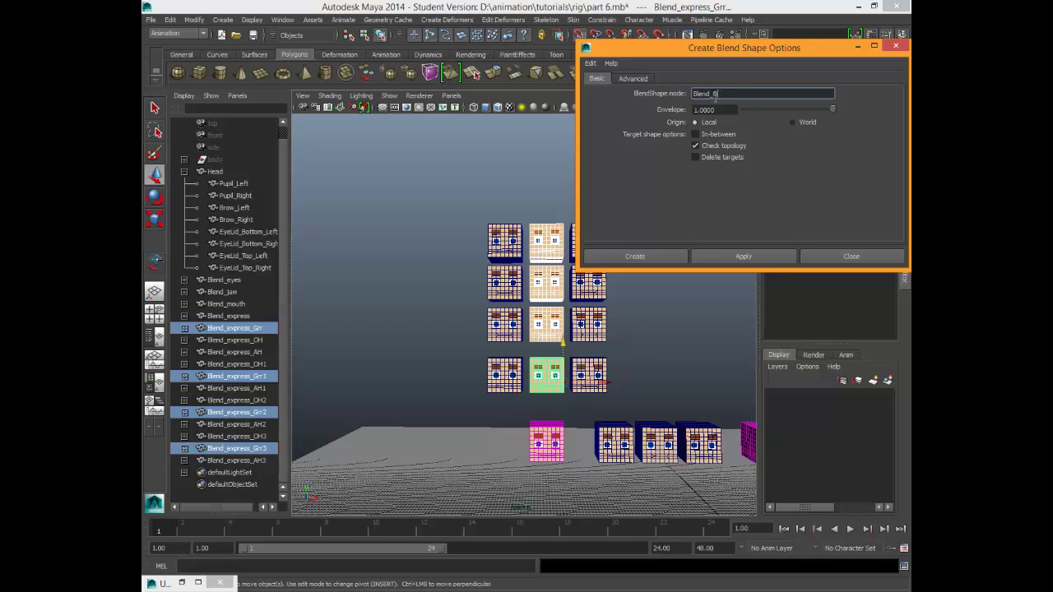
click(725, 261)
alt+middle_drag(667, 371, 608, 379)
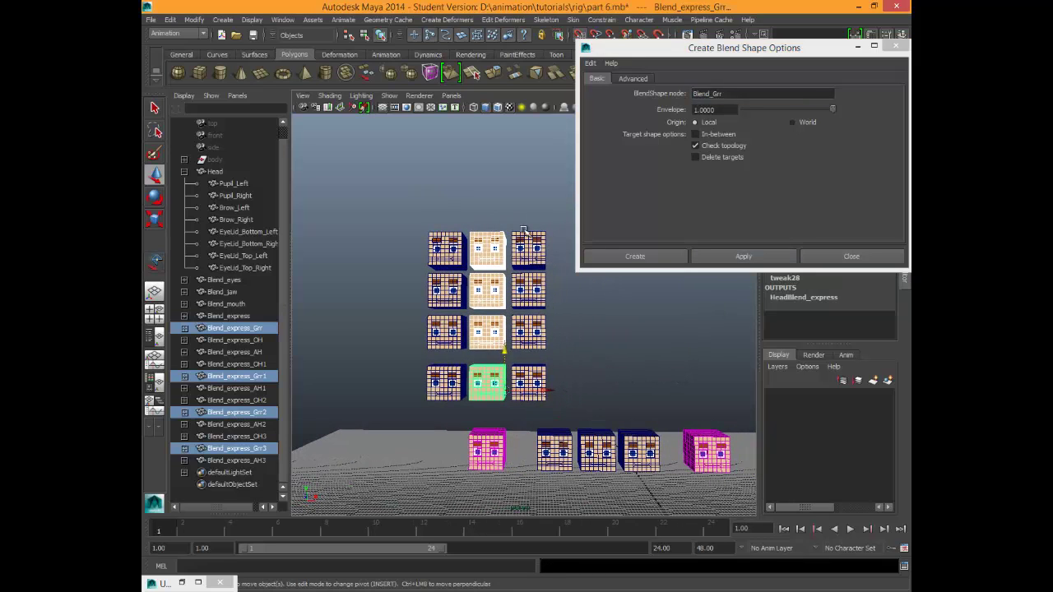
click(529, 234)
shift+click(534, 371)
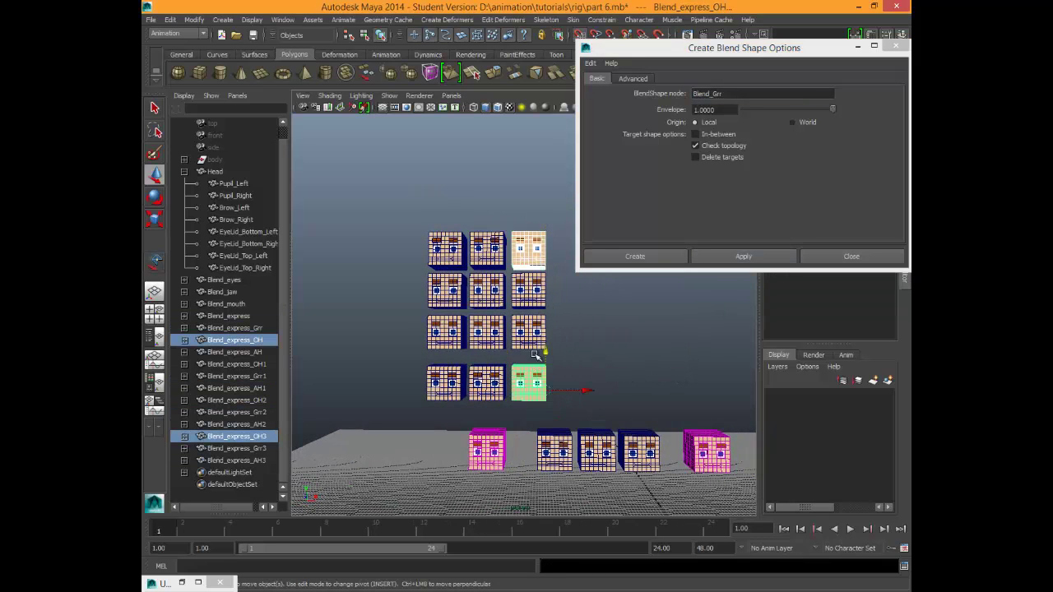
click(532, 282)
Create a blend shape named Blend_OH on the Blend_express_OH head, using Blend_express_OH3, Blend_express_OH2 and Blend_express_OH1 as targets.
click(533, 241)
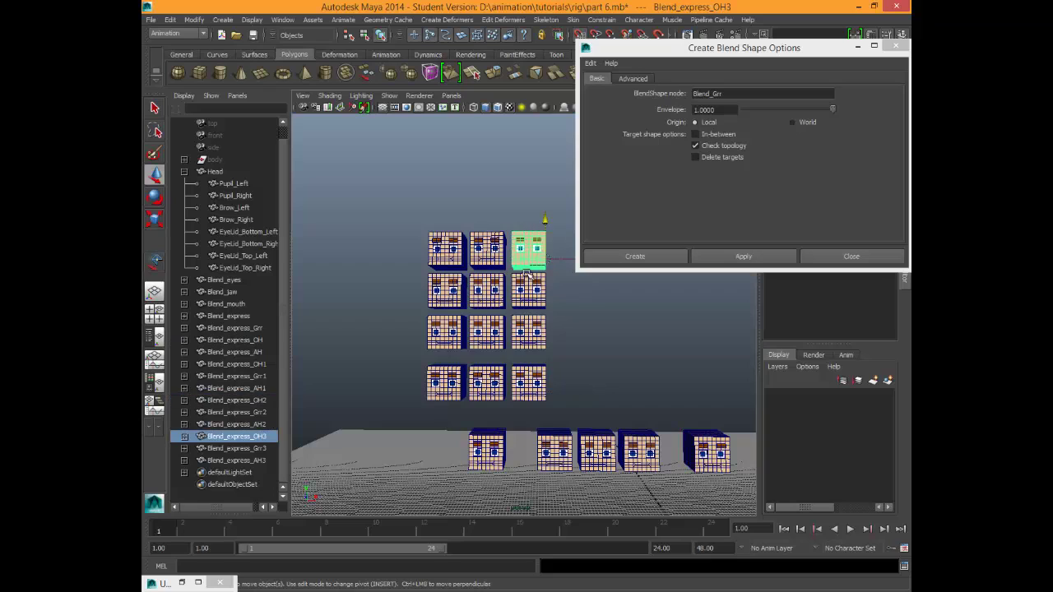
shift+click(529, 283)
shift+click(531, 324)
shift+click(530, 370)
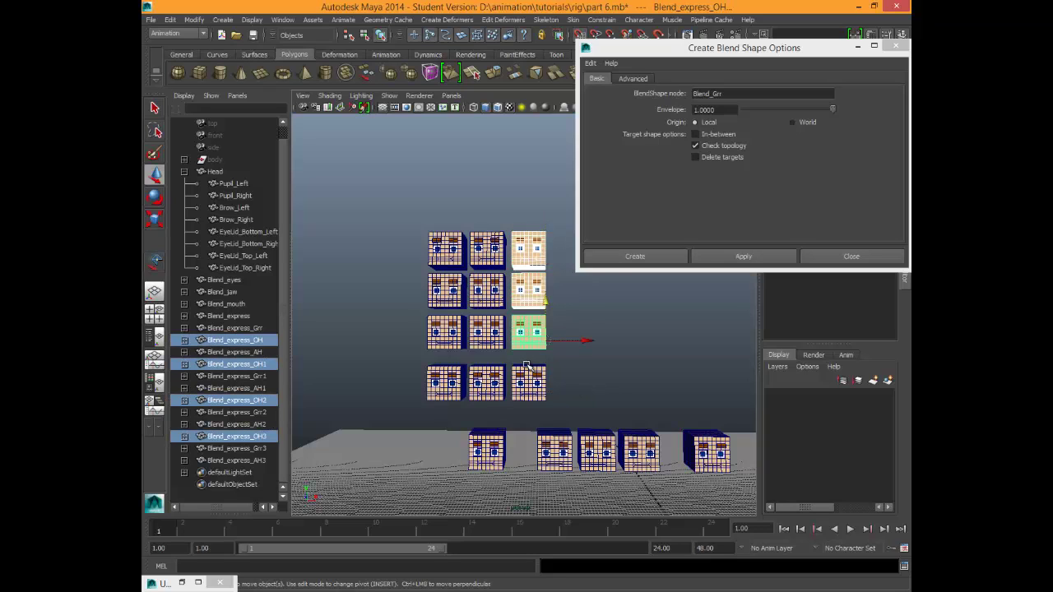
click(723, 87)
drag(724, 94, 713, 93)
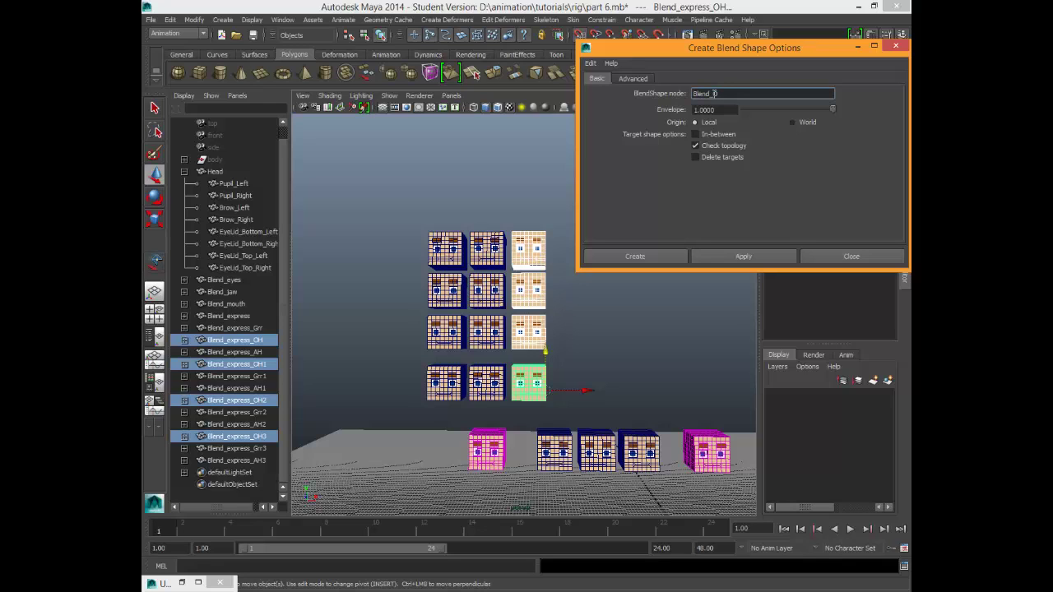
click(737, 255)
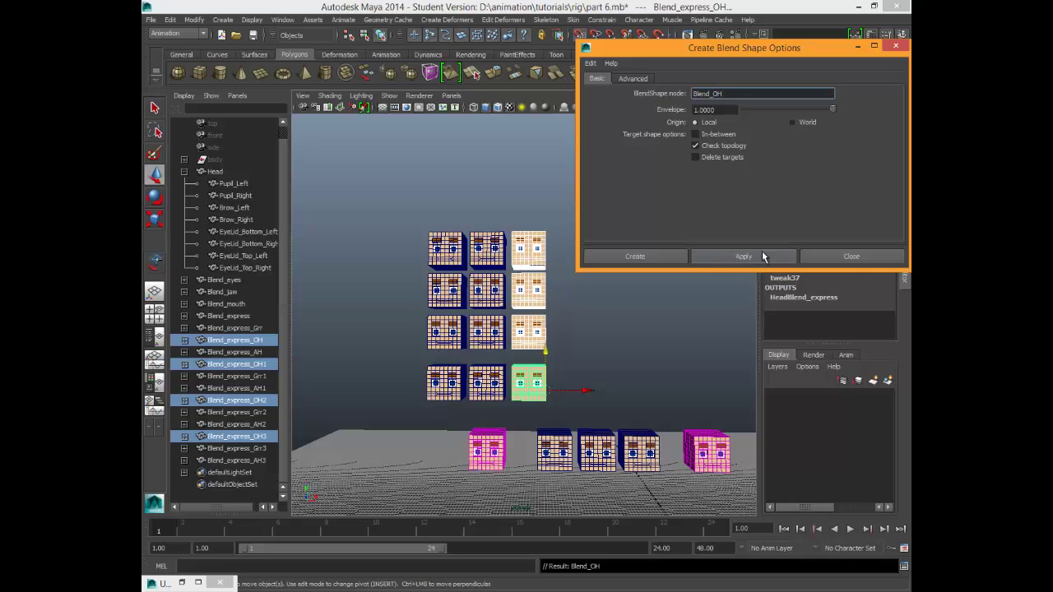
click(851, 256)
click(556, 285)
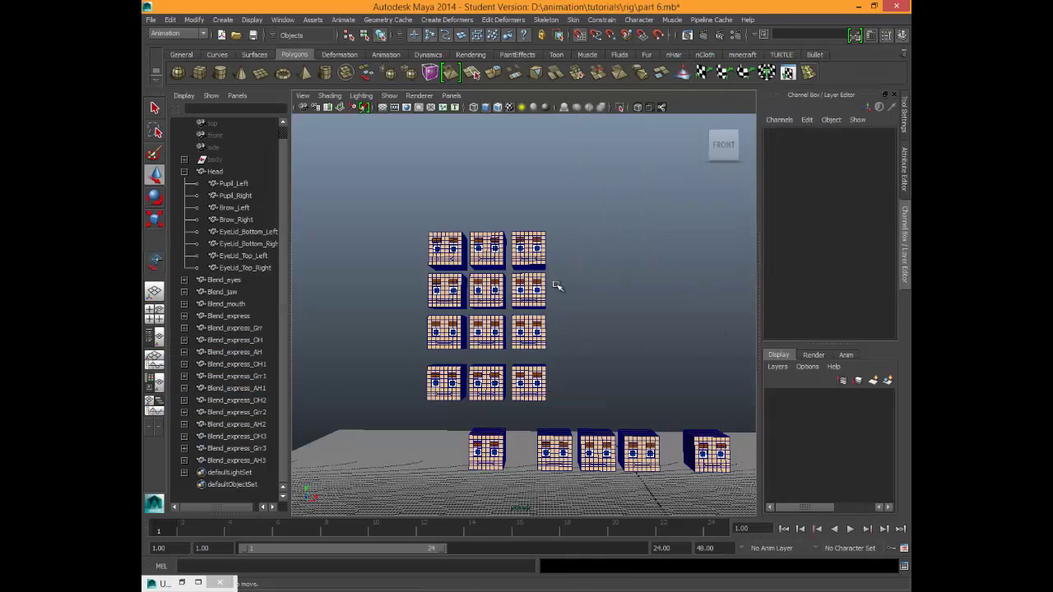
Check the connections of the Blend_express_Grr3 and Blend_express_OH3 heads in the highest row and clear the selection.
click(536, 238)
click(494, 238)
click(489, 240)
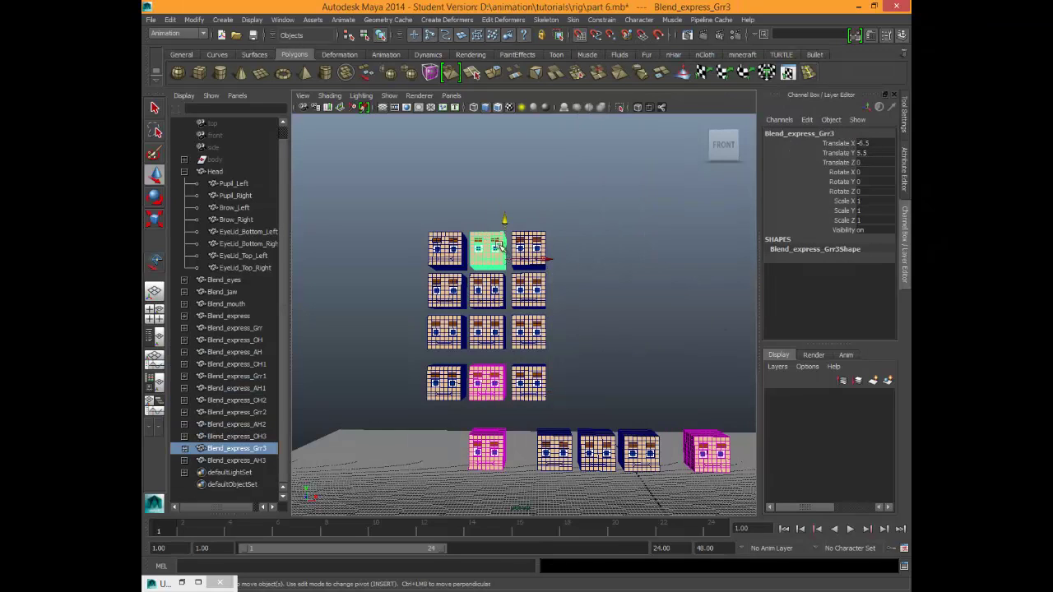
click(528, 238)
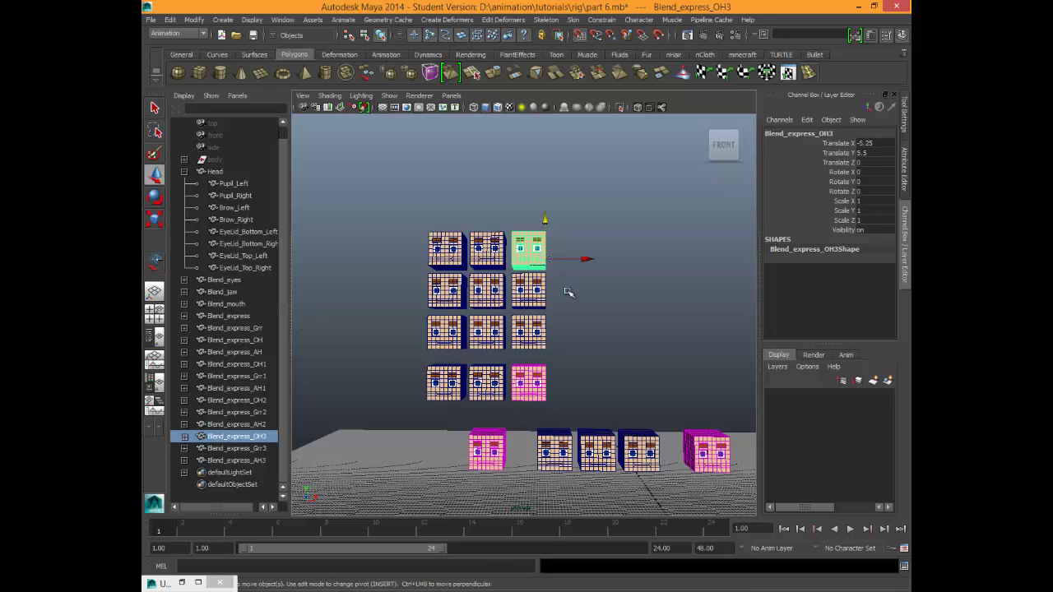
click(588, 311)
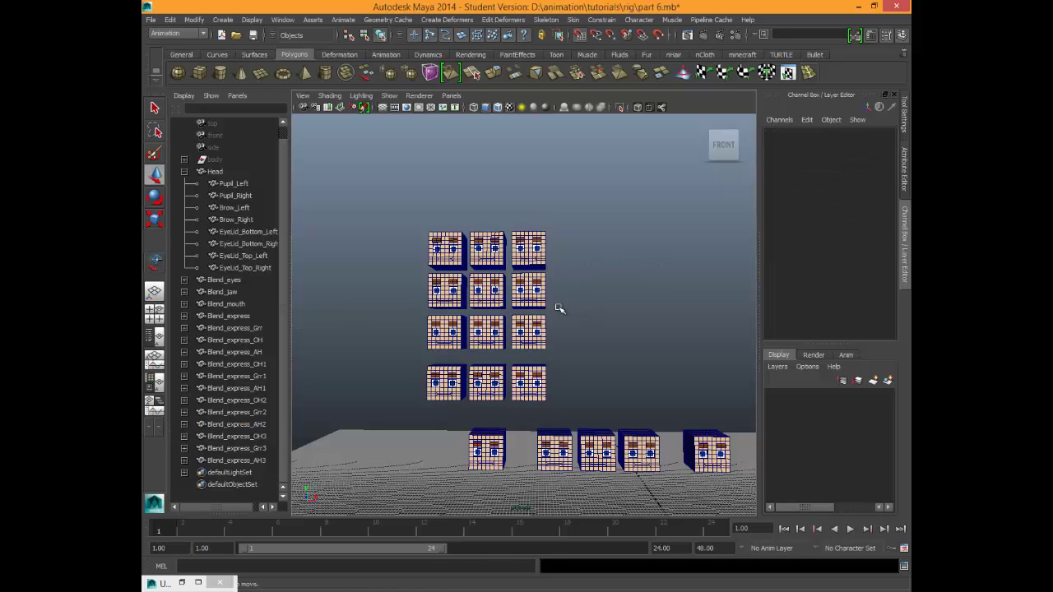
Save the scene part 6.mb, accepting the student version notice.
alt+drag(546, 312, 392, 151)
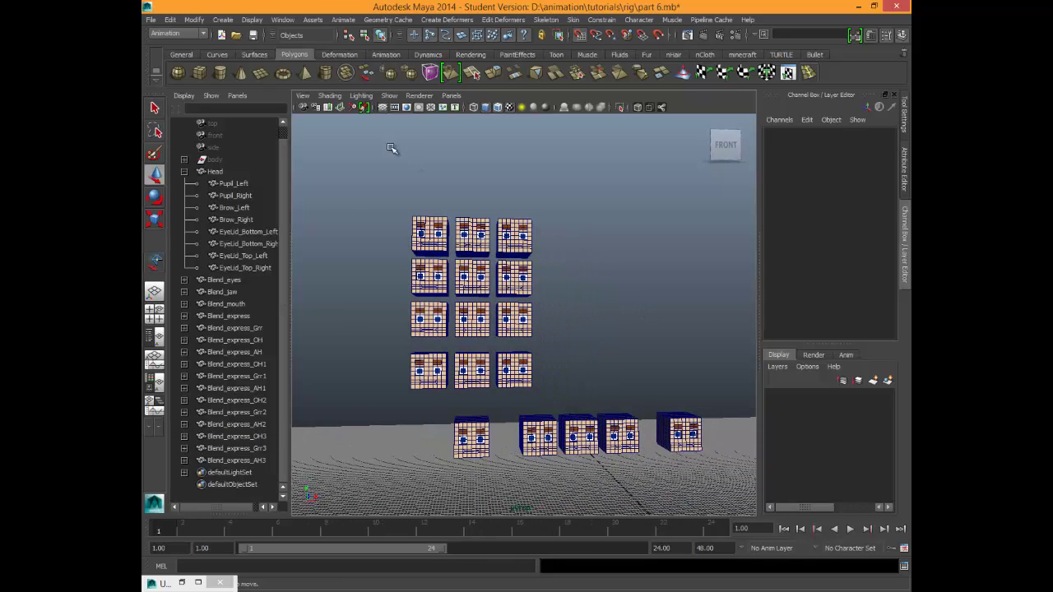
click(256, 36)
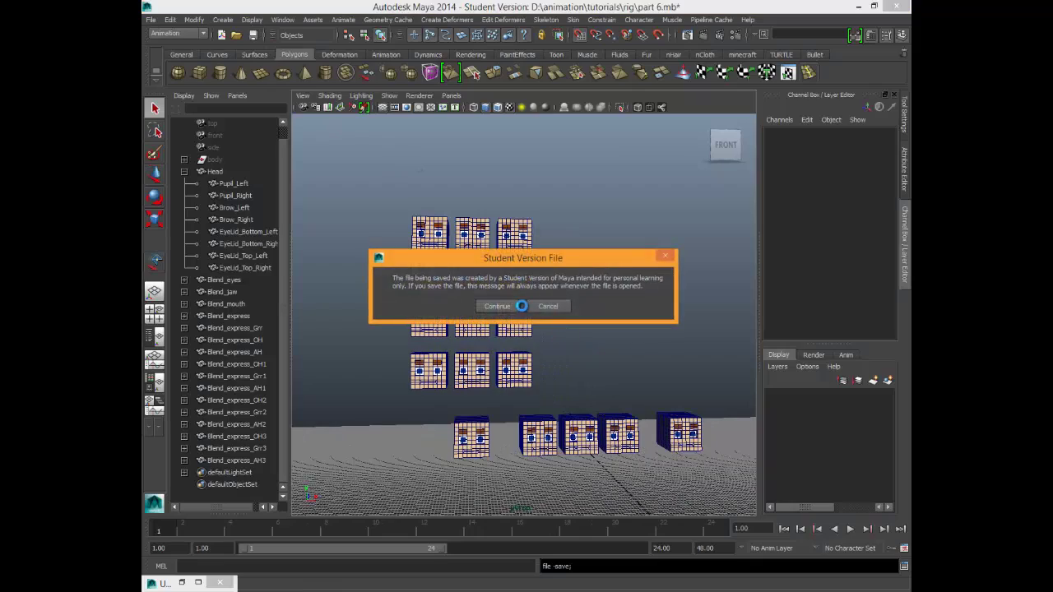
click(504, 303)
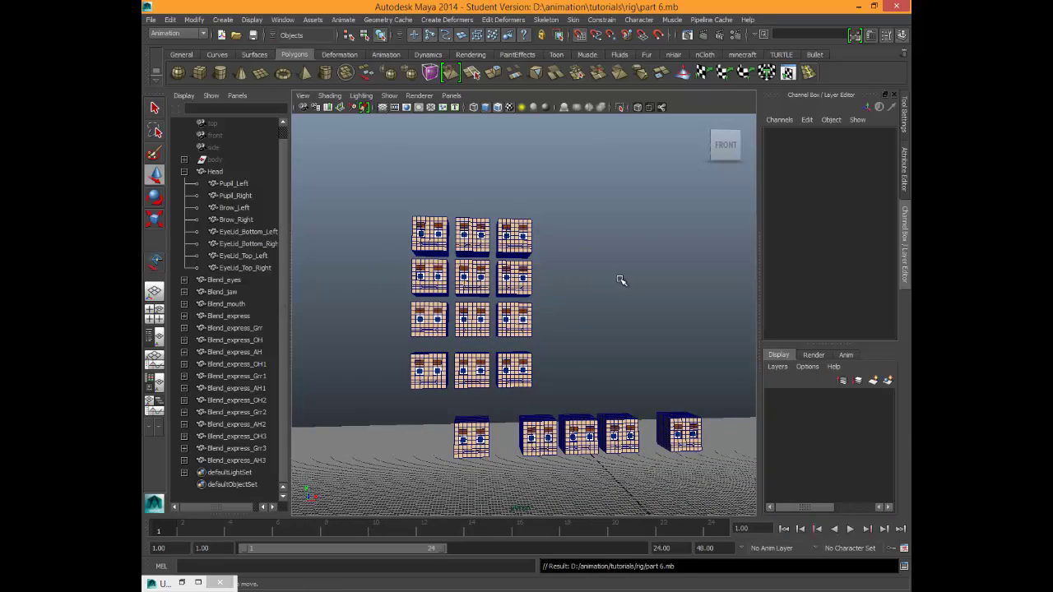
Select the Blend_express_AH3 head in the highest row and frame its face close up.
alt+drag(620, 280, 604, 285)
alt+drag(453, 240, 419, 307)
alt+right_drag(386, 301, 461, 306)
alt+middle_drag(428, 306, 497, 325)
alt+right_drag(496, 325, 592, 358)
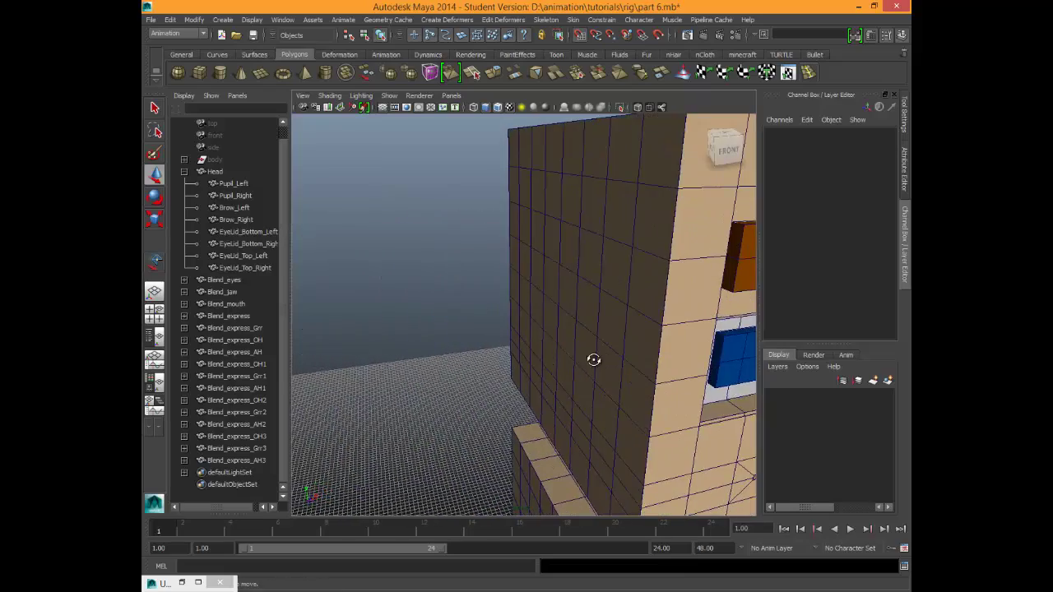
alt+middle_drag(593, 359, 553, 335)
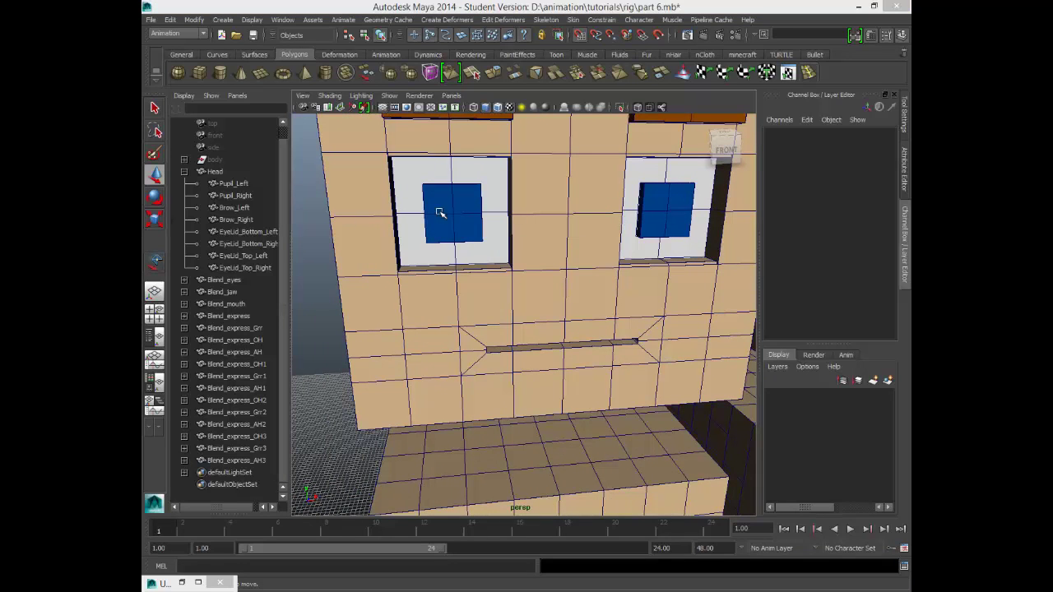
mouse_move(544, 315)
alt+mouse_down()
mouse_move(522, 298)
mouse_move(532, 302)
alt+mouse_up()
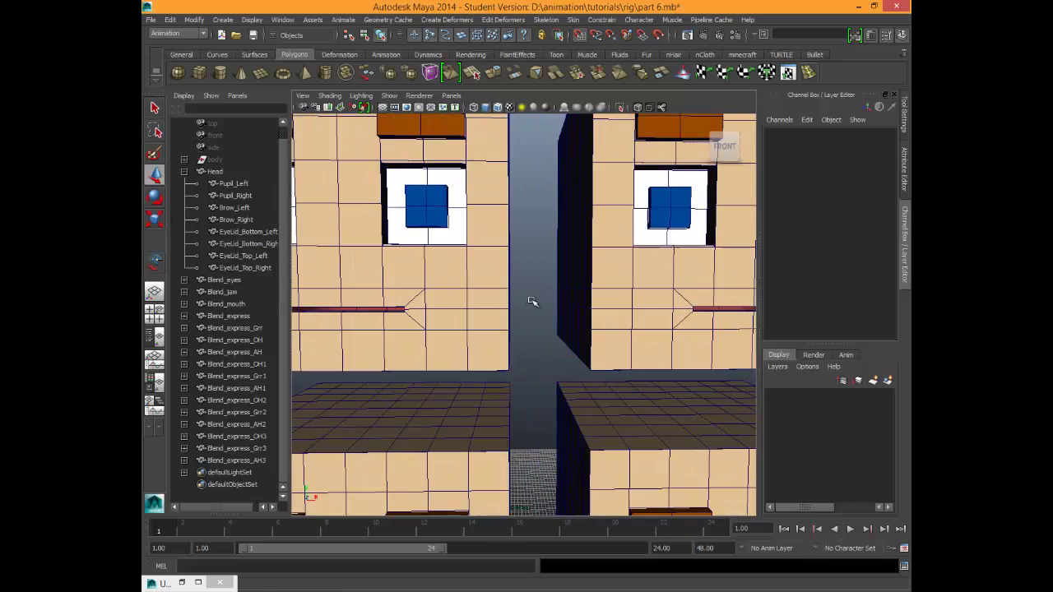
alt+middle_drag(530, 300, 492, 461)
scroll(519, 339, down, 6)
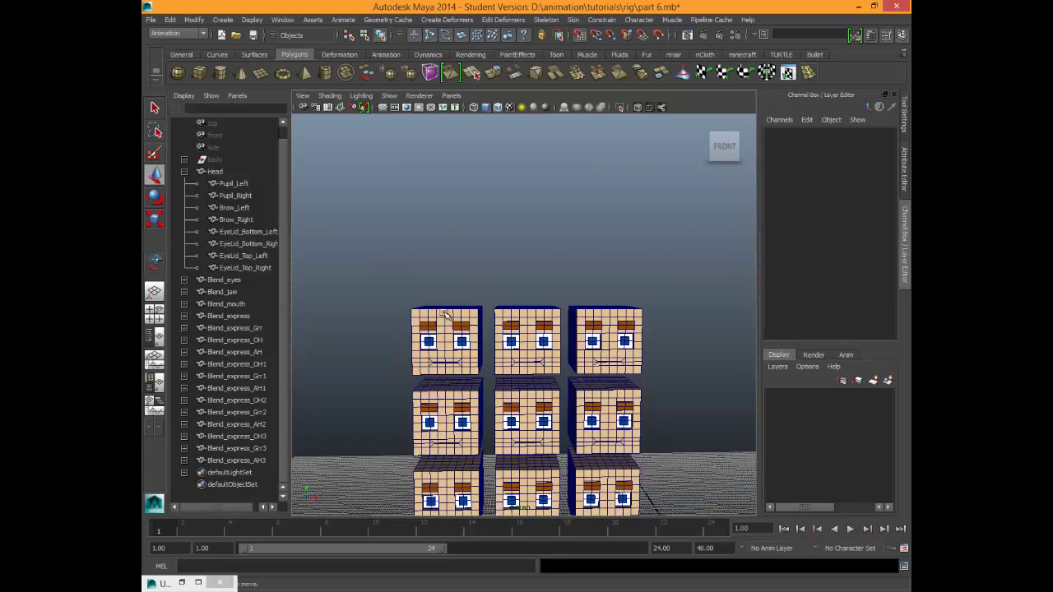
click(445, 315)
key(f)
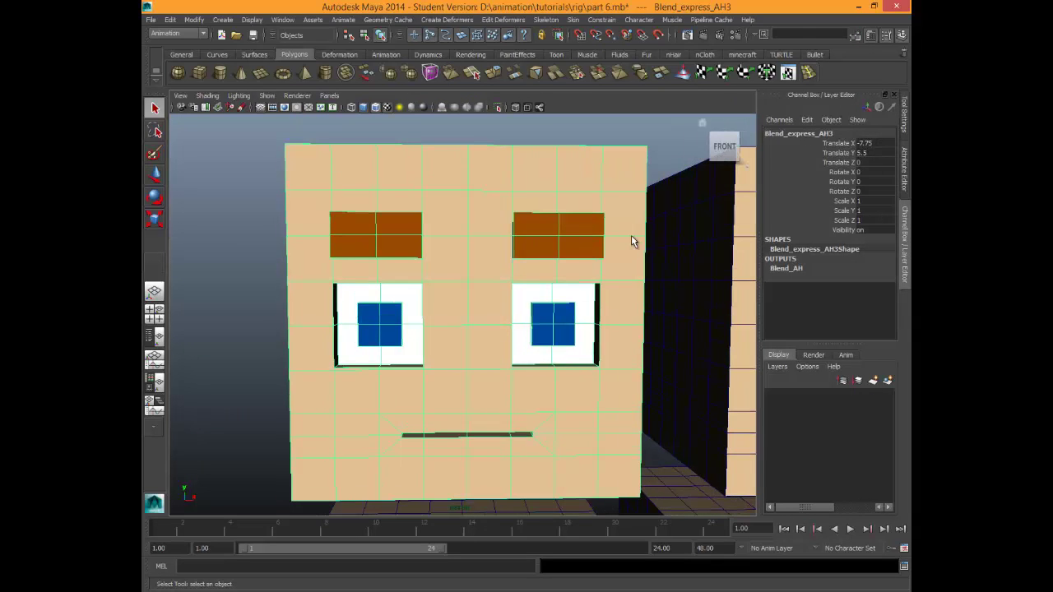
Get a close view of the Blend_express_AH3 head's mouth and switch the head to vertex selection.
click(632, 236)
alt+drag(632, 236, 632, 236)
click(632, 241)
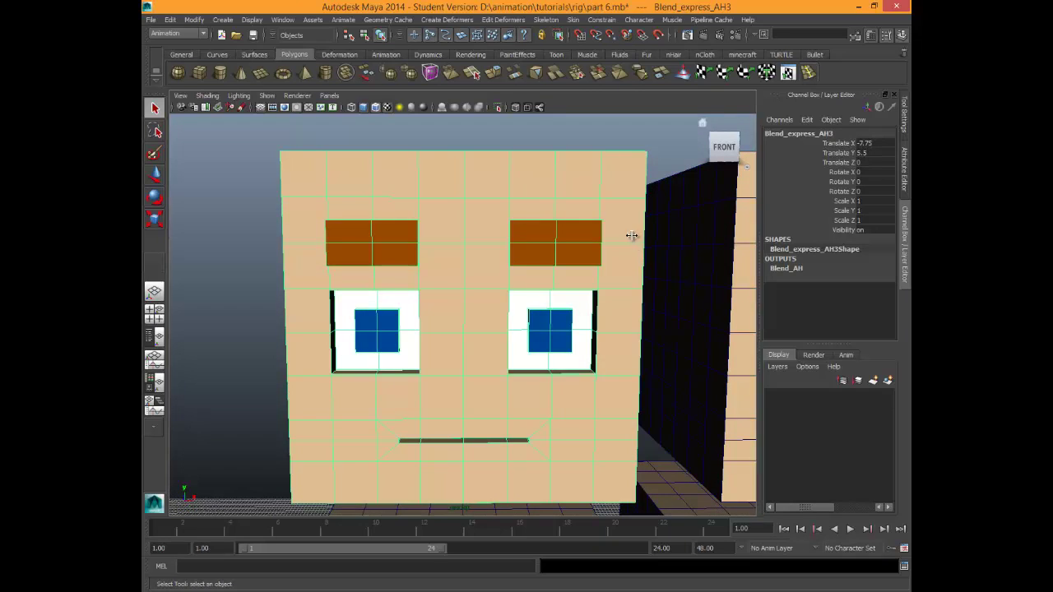
alt+drag(631, 236, 633, 241)
scroll(631, 240, up, 10)
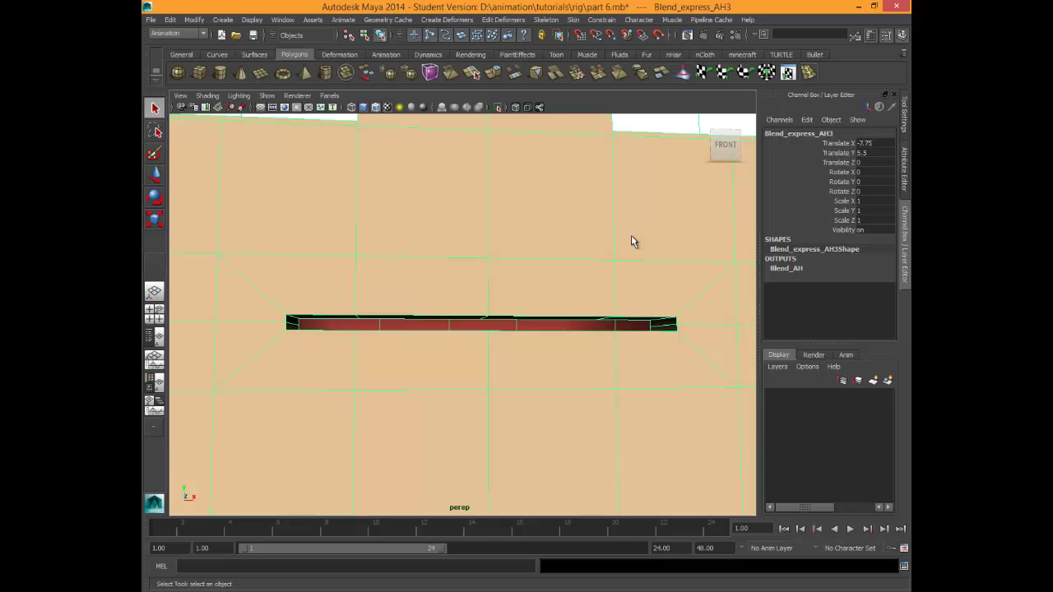
right_drag(307, 330, 306, 357)
right_click(307, 330)
key(ctrl+a)
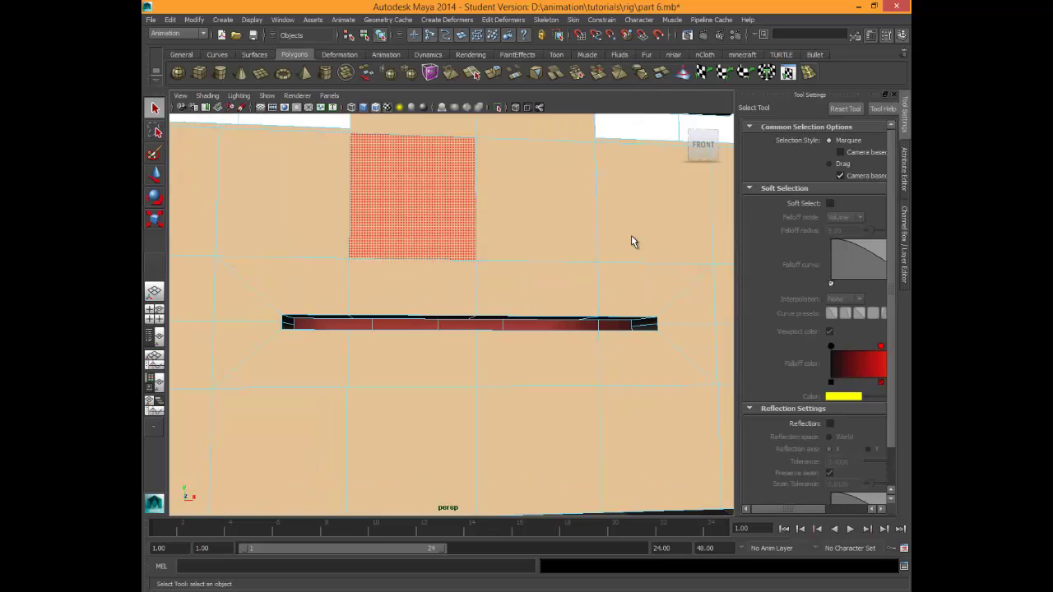
mouse_move(440, 249)
right_down()
mouse_move(441, 221)
mouse_move(395, 248)
right_up()
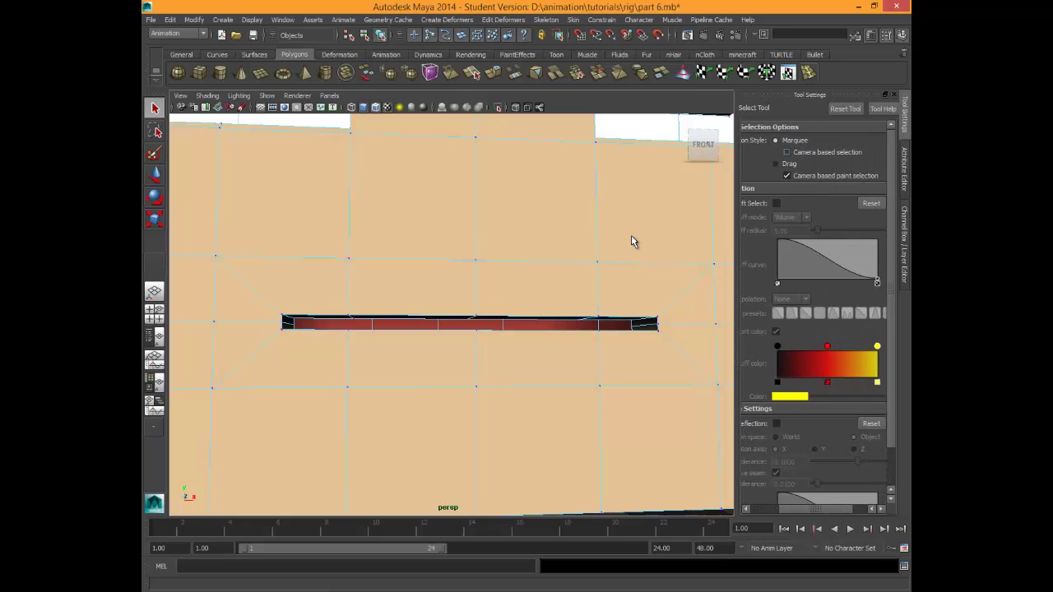
Select the vertices around the mouth opening of the Blend_express_AH3 head and activate the Move tool.
alt+drag(632, 237, 634, 241)
scroll(632, 241, up, 5)
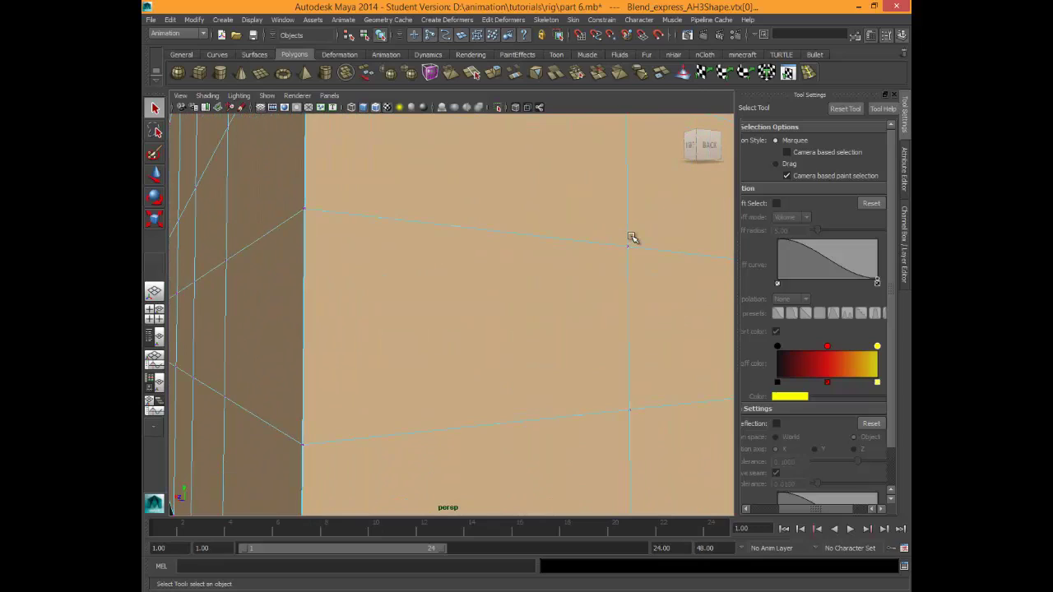
key(w)
alt+drag(630, 238, 633, 241)
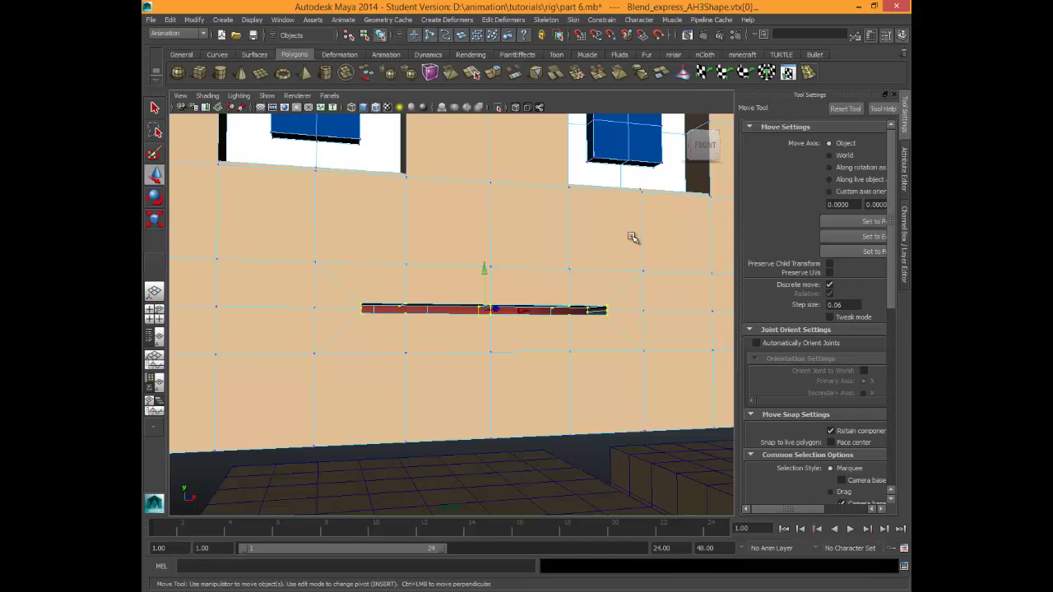
Show the Move tool's settings, widen their display and bring the common selection options into view.
mouse_move(403, 257)
right_down()
mouse_move(398, 244)
mouse_move(393, 264)
mouse_move(399, 245)
right_up()
key(ctrl+a)
key(ctrl+a)
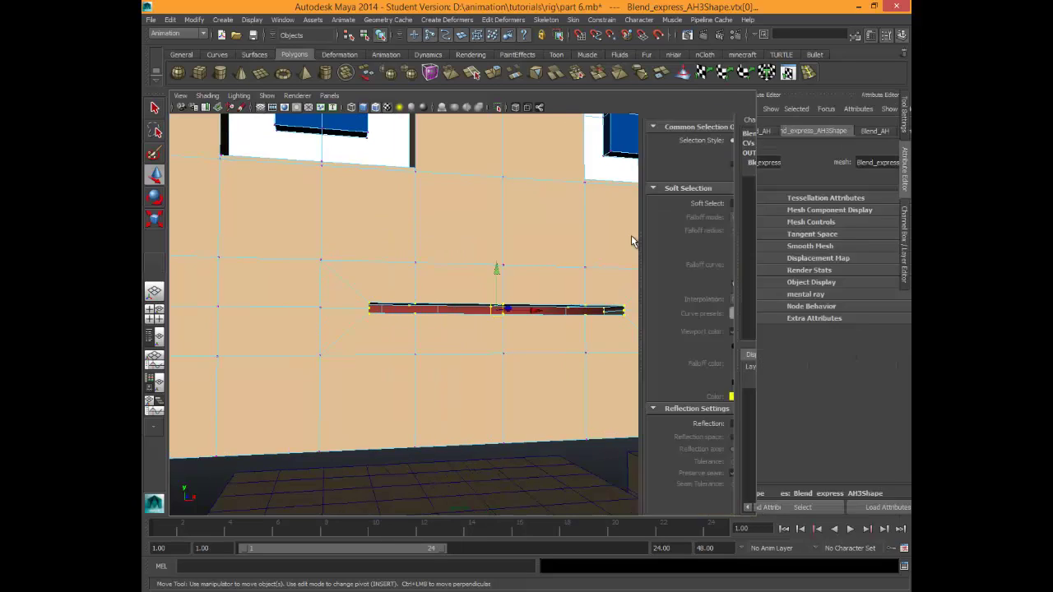
key(ctrl+a)
key(ctrl+a)
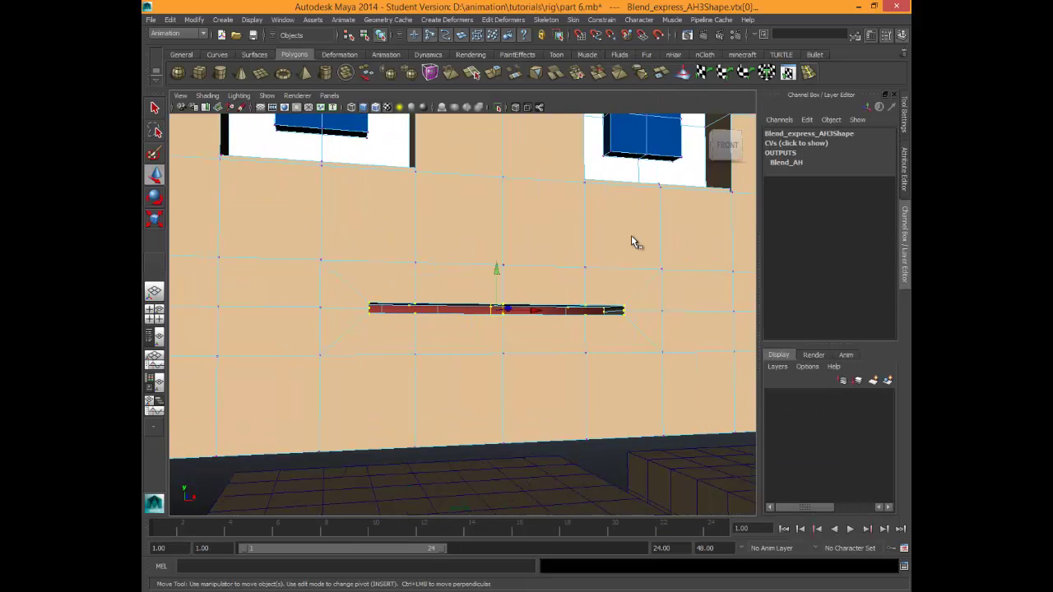
key(ctrl+a)
mouse_move(891, 220)
mouse_down()
mouse_move(891, 314)
mouse_move(891, 221)
mouse_up()
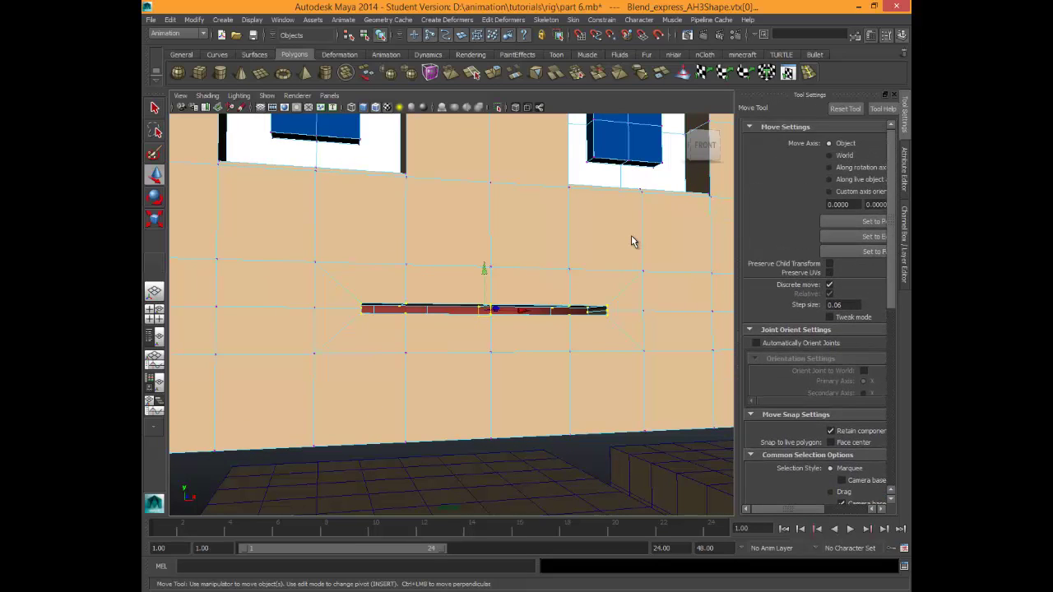
drag(735, 304, 669, 305)
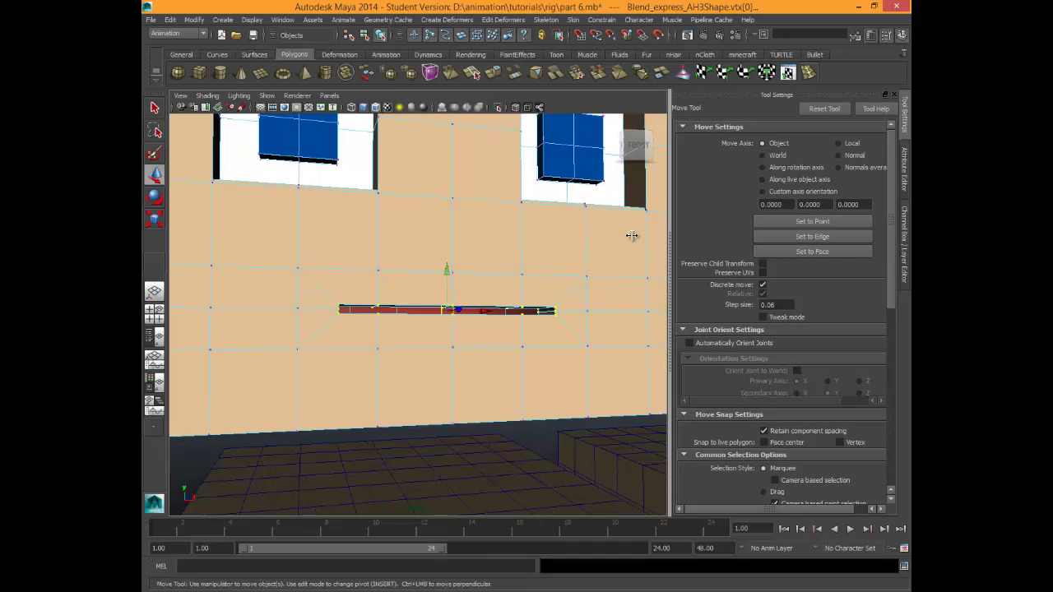
scroll(781, 374, down, 3)
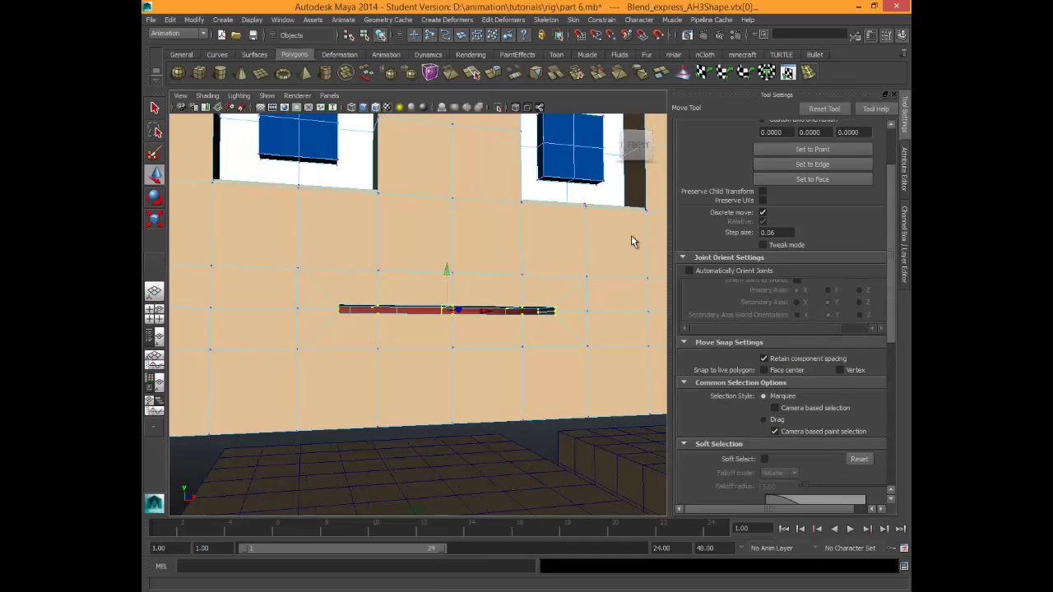
Try selecting only the vertices at one corner of the mouth and frame them.
mouse_move(632, 237)
alt+mouse_down()
mouse_move(594, 239)
mouse_move(632, 237)
alt+mouse_up()
click(632, 237)
drag(267, 289, 295, 319)
alt+drag(632, 237, 629, 251)
key(f)
alt+right_drag(632, 237, 633, 238)
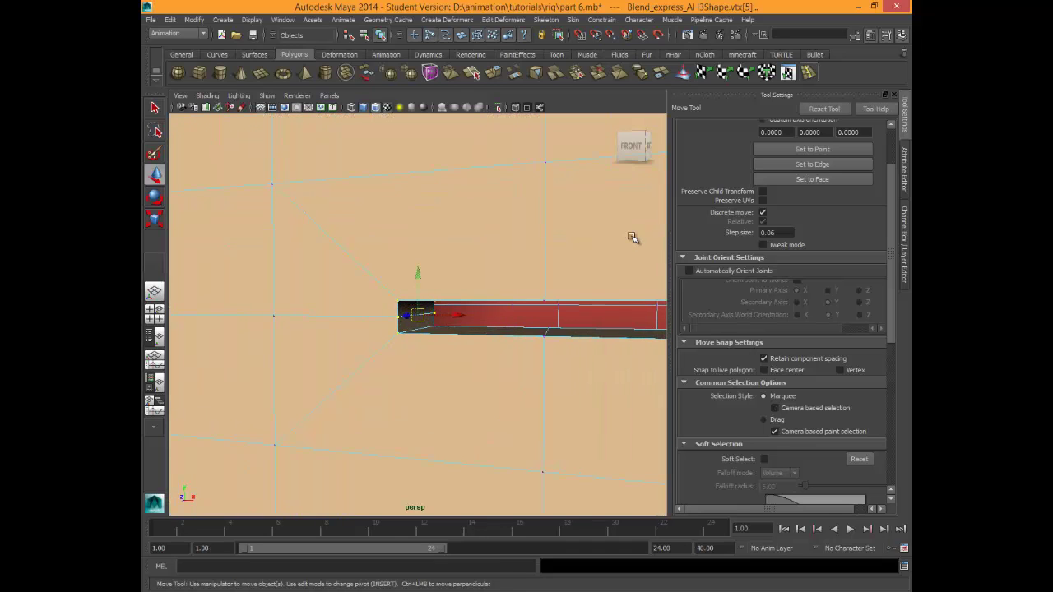
alt+drag(632, 237, 632, 237)
alt+right_drag(632, 237, 632, 237)
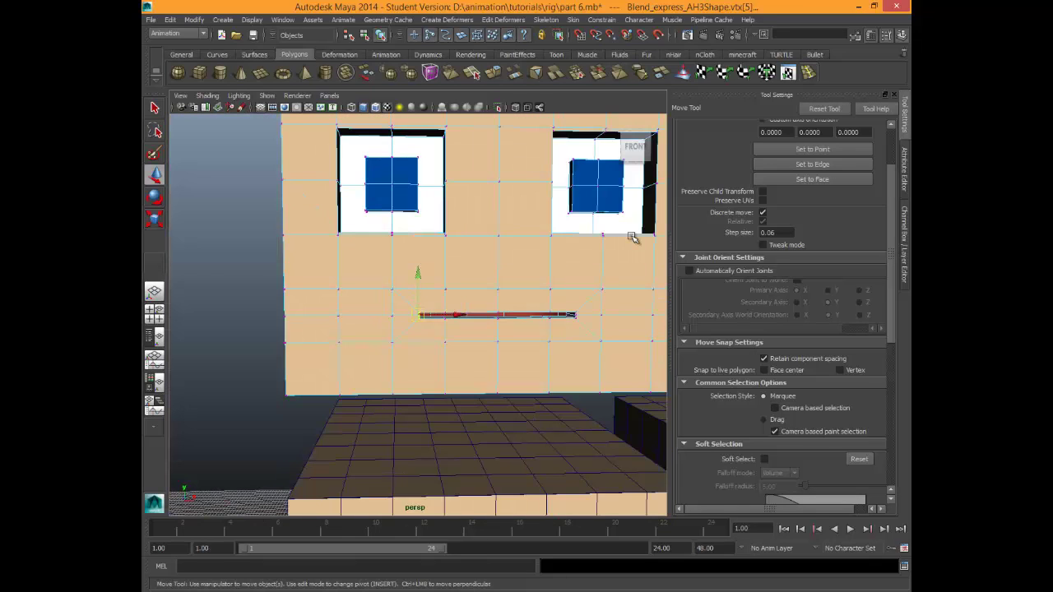
Try a marquee selection across the mouth's vertices, then undo the latest selection changes.
alt+middle_drag(632, 237, 632, 237)
alt+drag(632, 236, 632, 237)
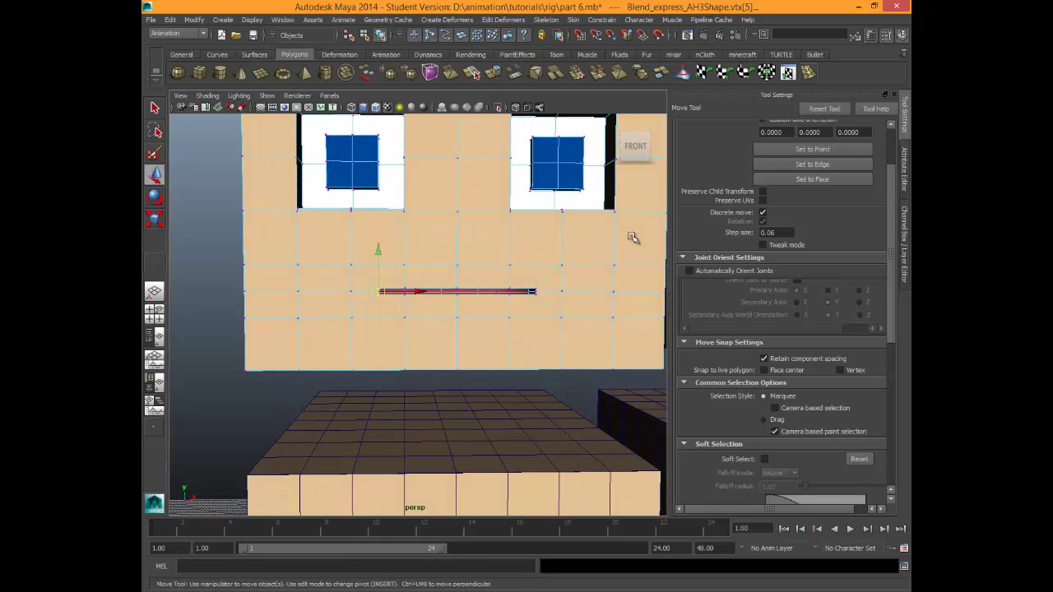
alt+right_drag(632, 237, 632, 237)
alt+middle_drag(632, 237, 632, 237)
drag(331, 291, 523, 314)
alt+drag(632, 237, 632, 237)
key(ctrl+z)
key(ctrl+z)
Switch the head to edge selection, pick an edge across the lip thickness and extend it to the surrounding edge ring.
key(f)
right_click(475, 297)
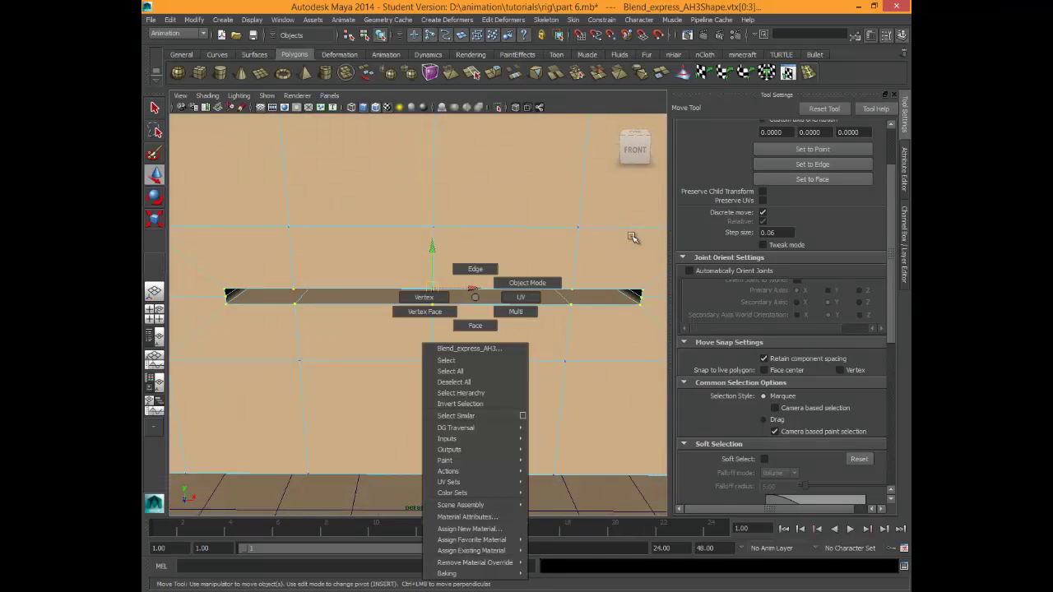
right_drag(475, 325, 474, 269)
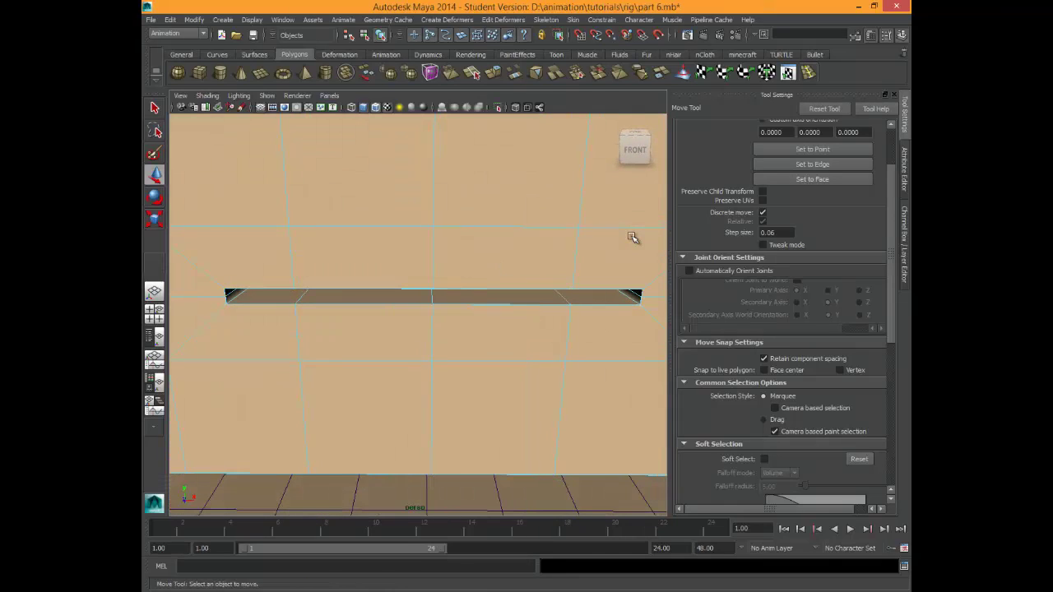
click(561, 295)
shift+right_drag(510, 301, 545, 346)
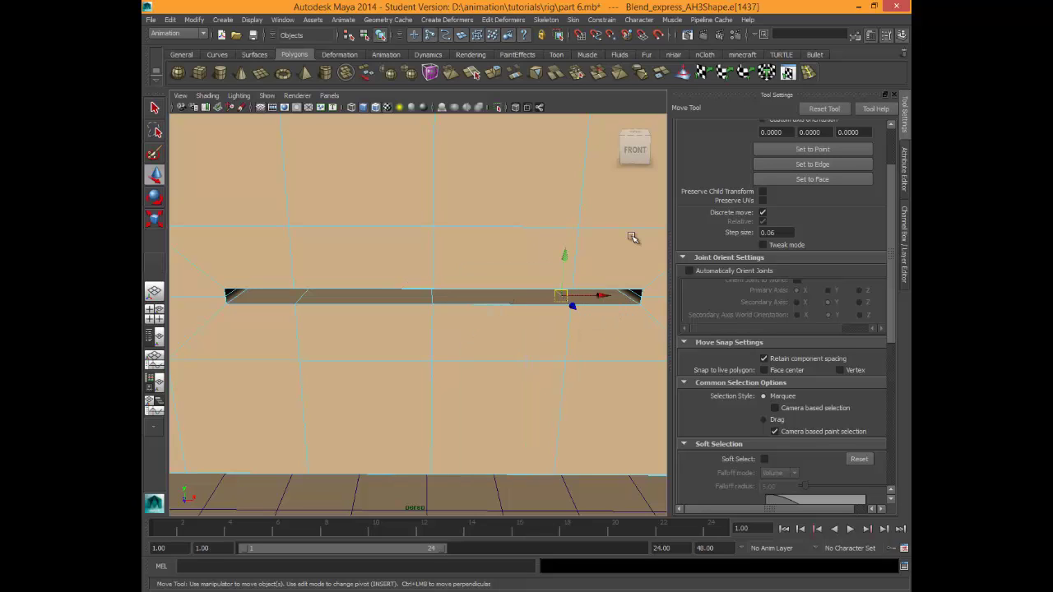
ctrl+right_drag(507, 300, 425, 329)
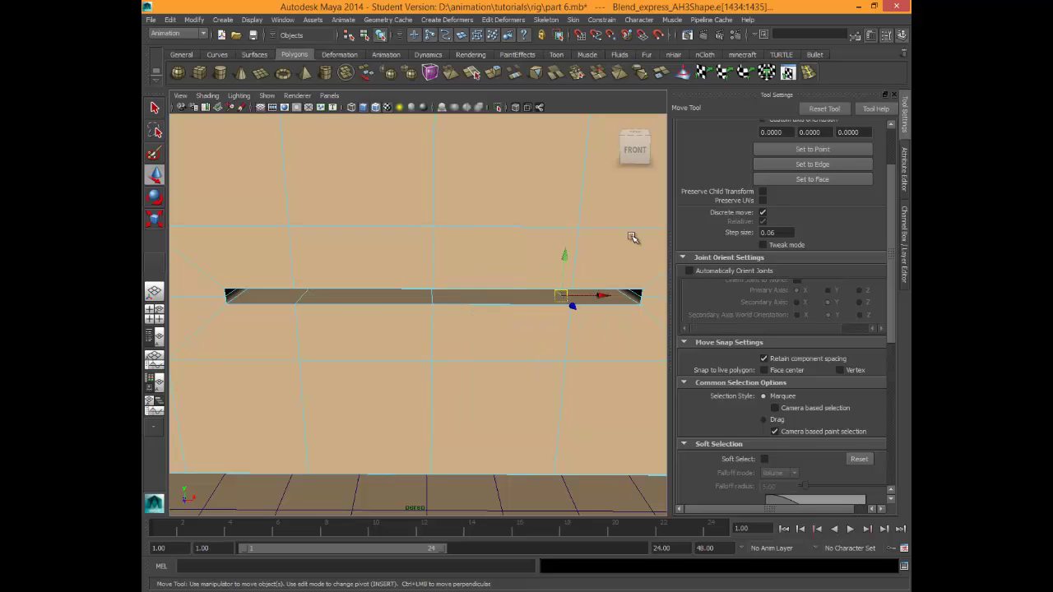
Convert the mouth's edge ring selection to vertices and grow it outward around the opening.
alt+drag(632, 238, 633, 238)
shift+right_drag(400, 327, 400, 327)
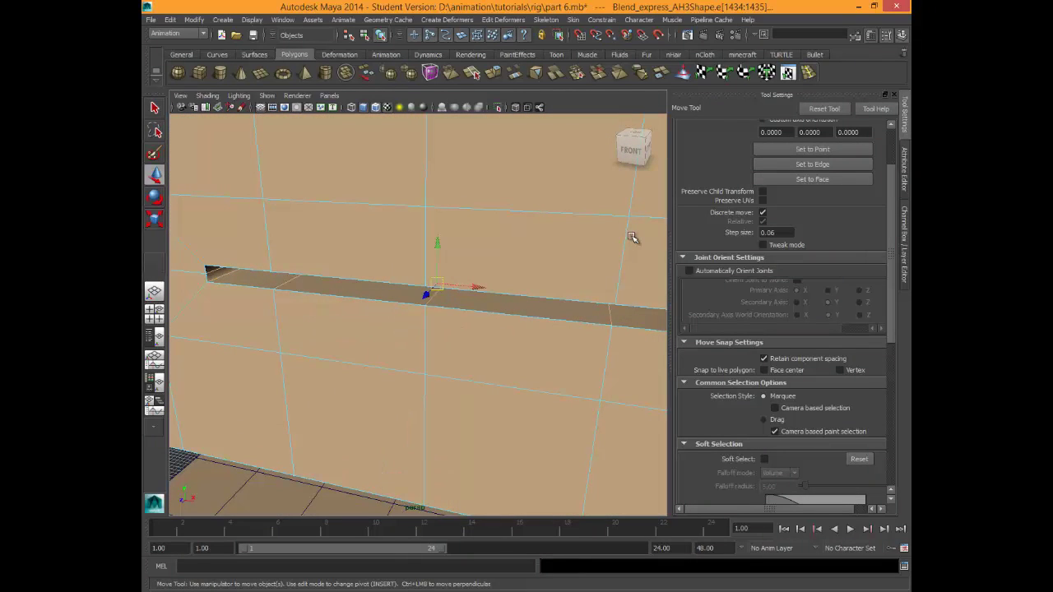
ctrl+right_drag(398, 326, 447, 321)
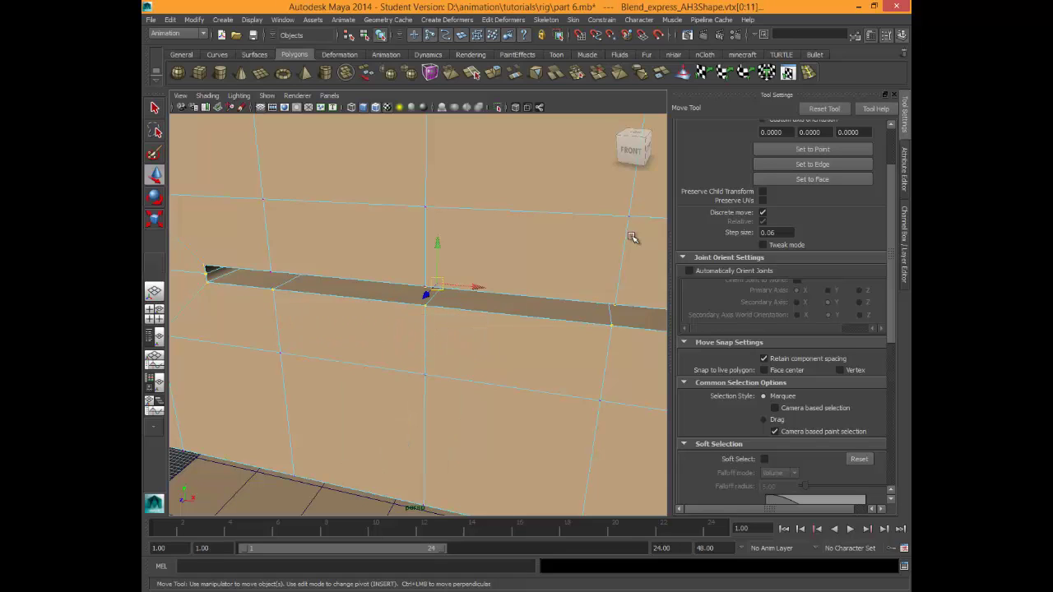
ctrl+right_drag(354, 330, 347, 306)
scroll(632, 237, down, 5)
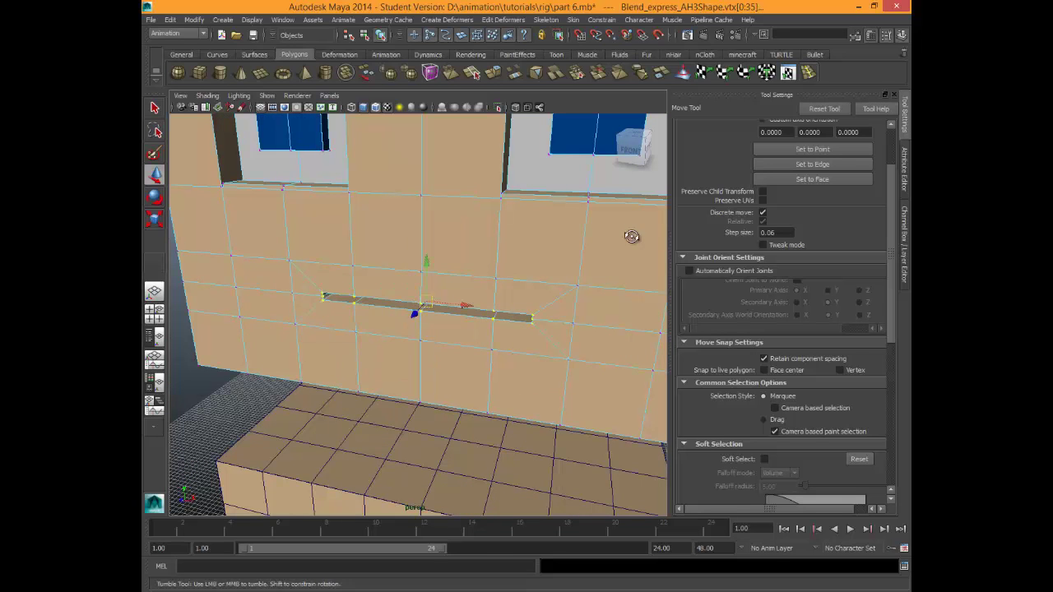
Remove the surrounding mouth cavity vertices from the selection, keeping only those on the mouth opening's rim.
alt+drag(632, 237, 631, 237)
ctrl+drag(194, 201, 250, 430)
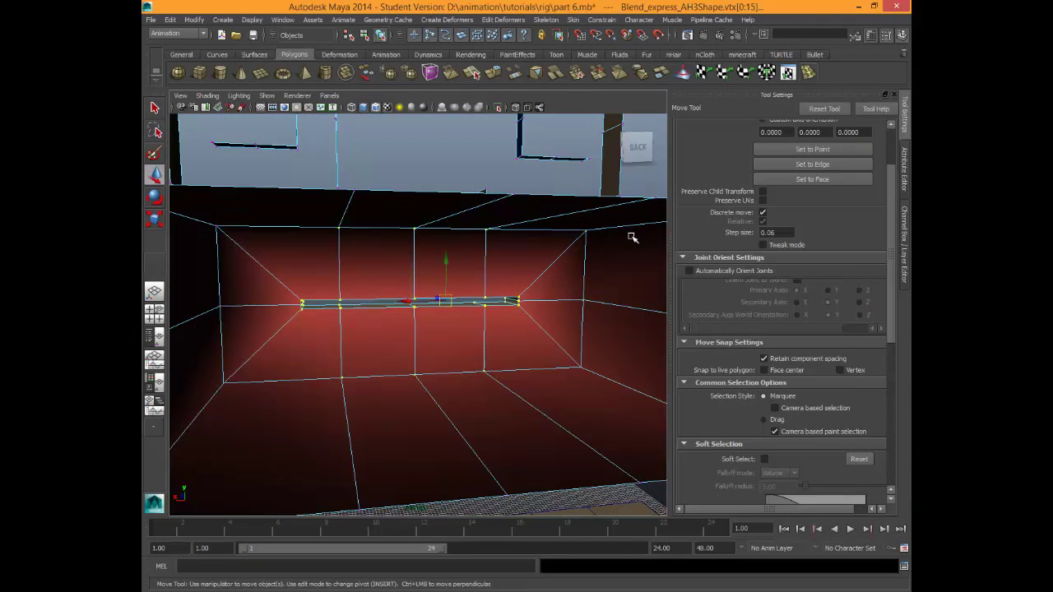
ctrl+drag(277, 362, 667, 410)
alt+drag(631, 241, 632, 237)
scroll(632, 237, up, 5)
scroll(632, 237, down, 4)
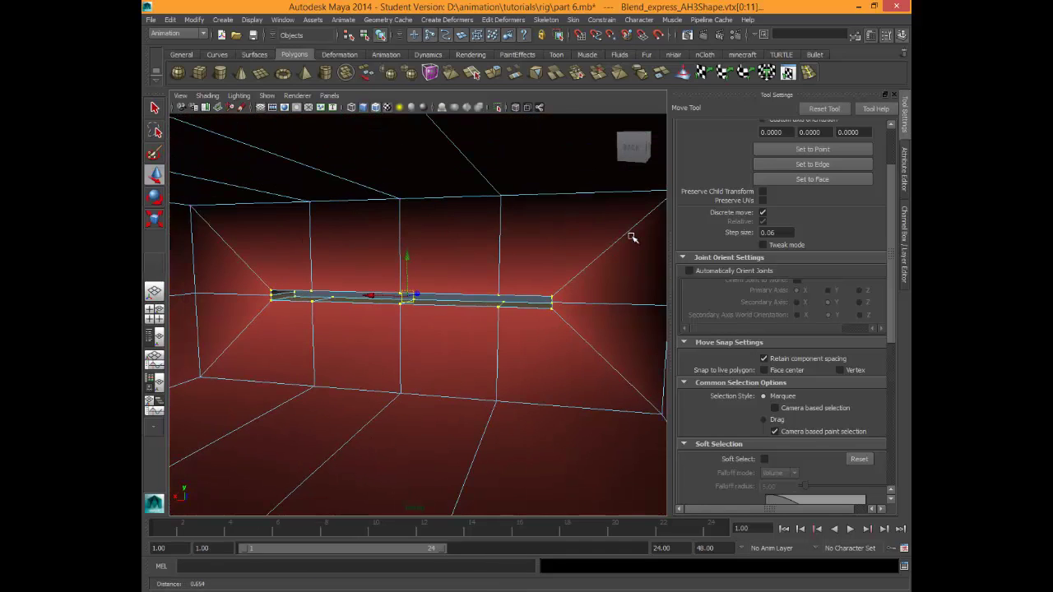
Preview the head smoothed from inside and in front of the mouth, keeping the rim vertices selected, and return to unsmoothed display.
key(3)
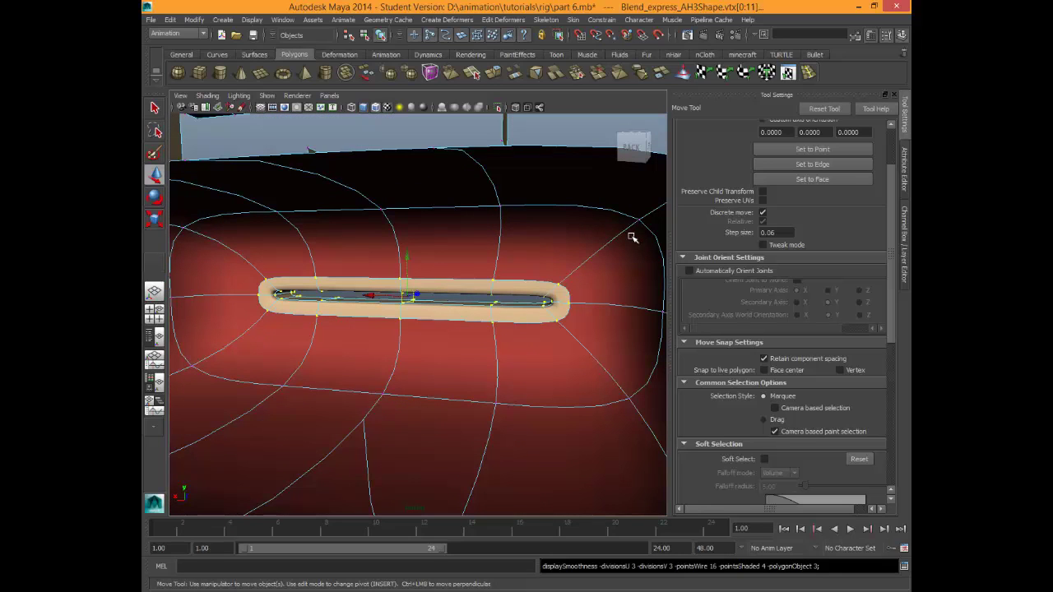
click(632, 237)
key(ctrl+z)
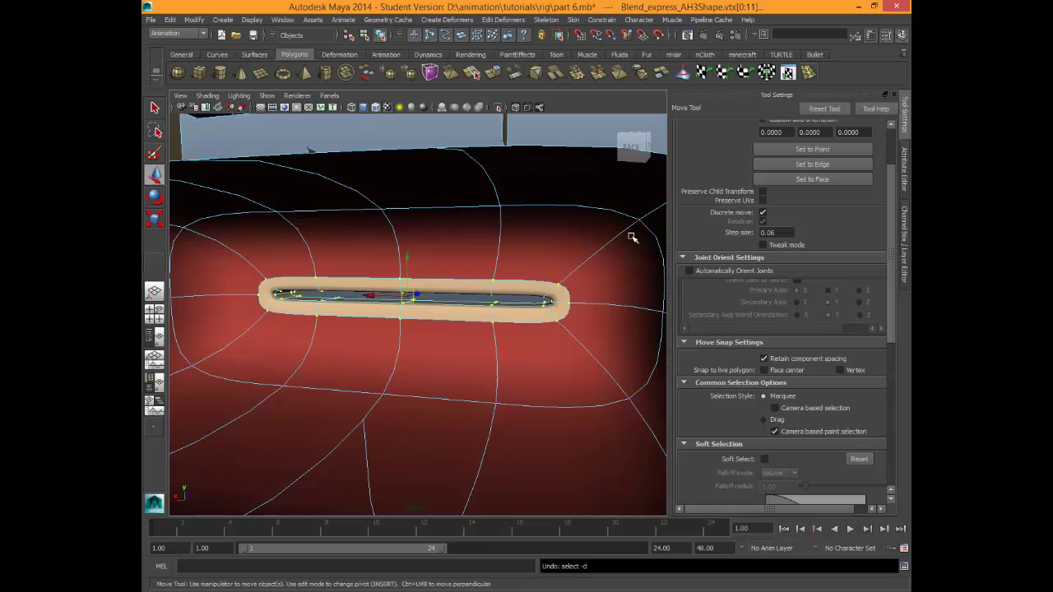
scroll(632, 237, down, 8)
key(1)
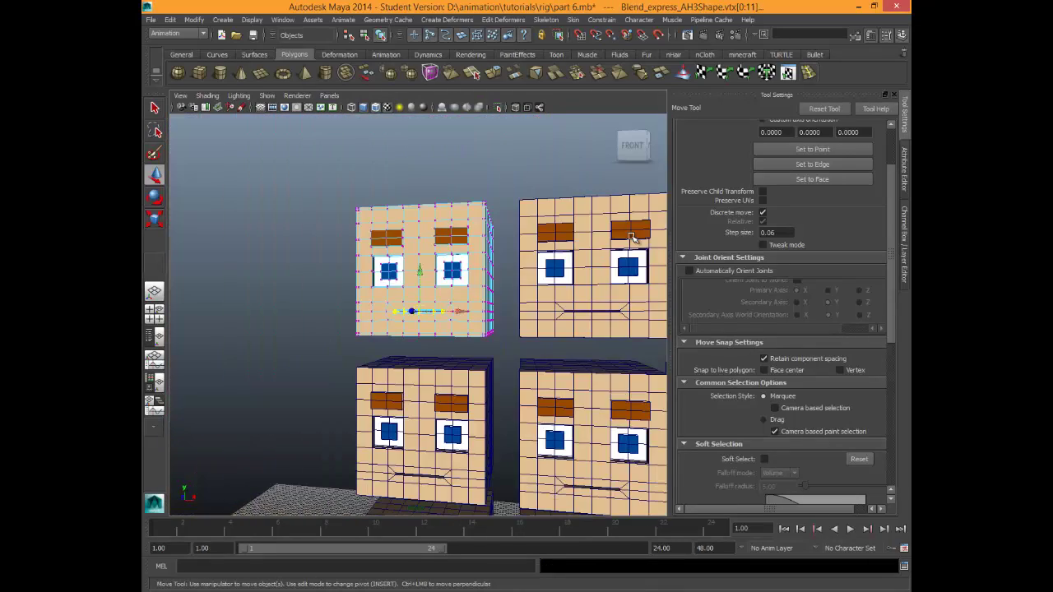
scroll(632, 237, down, 5)
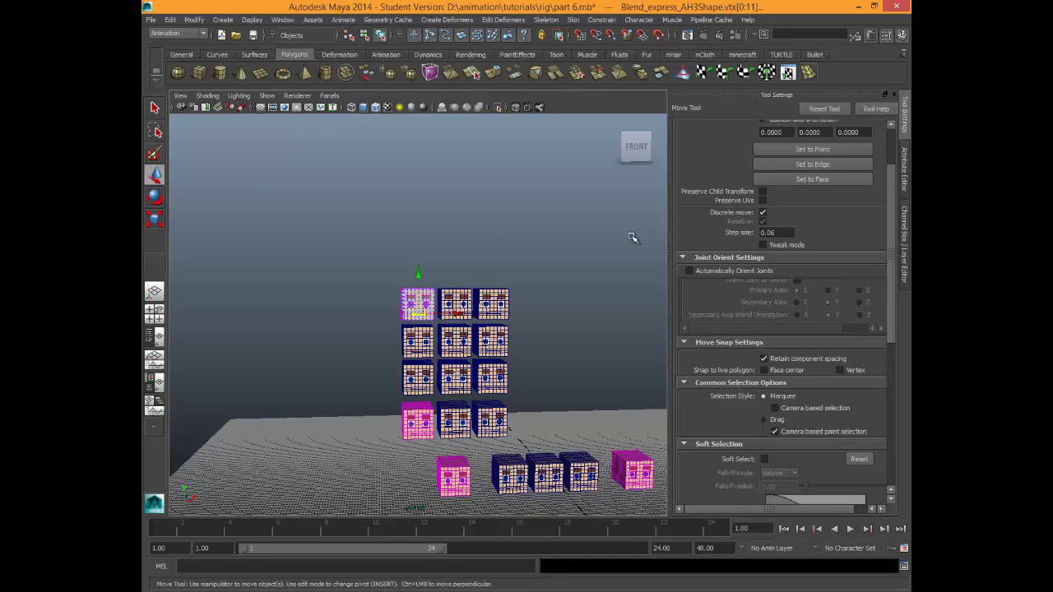
key(f)
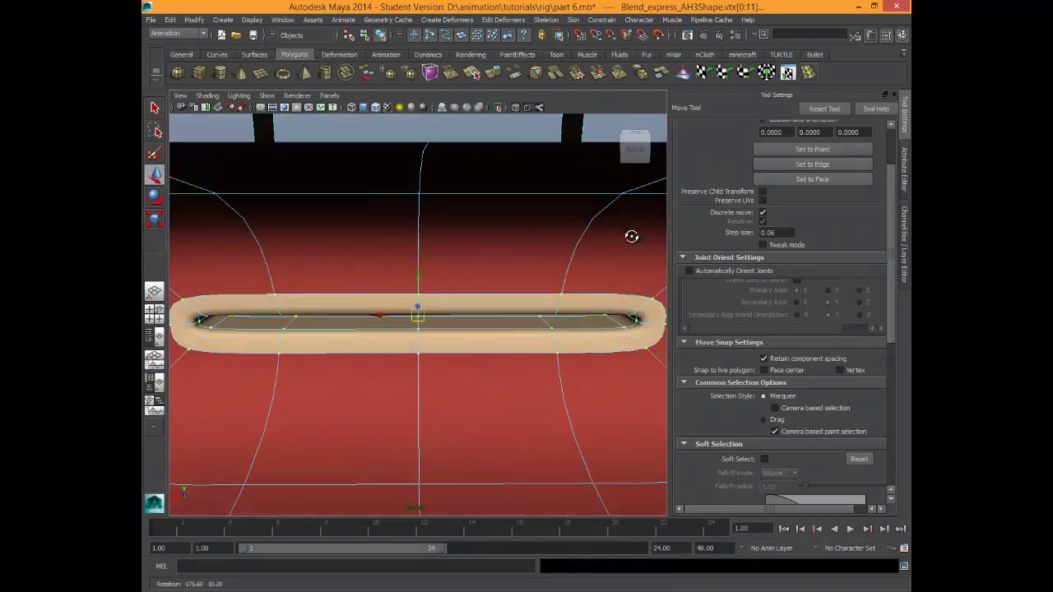
alt+drag(632, 236, 633, 237)
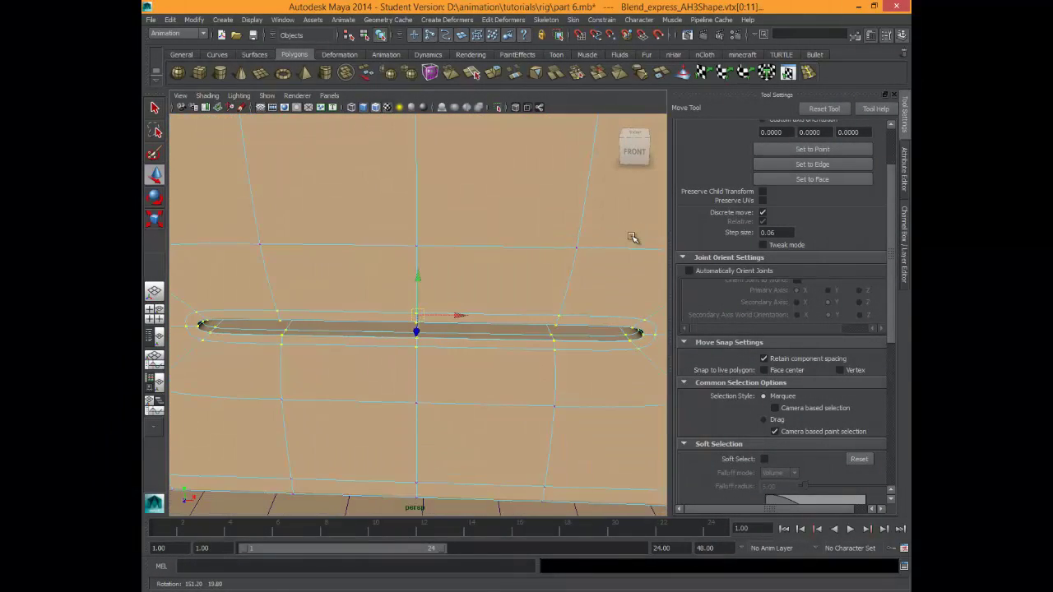
key(1)
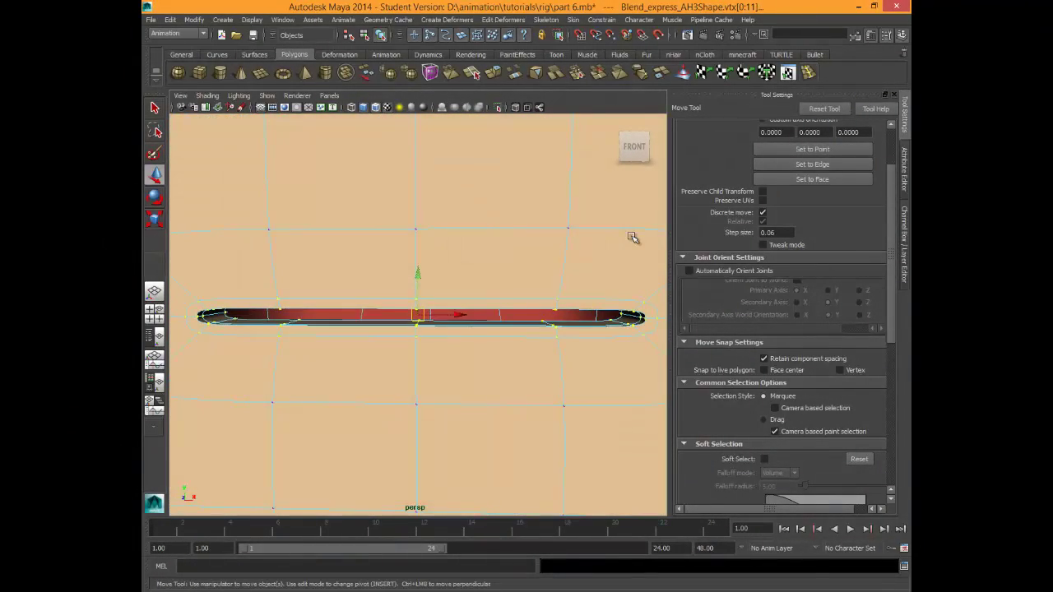
alt+drag(632, 238, 632, 238)
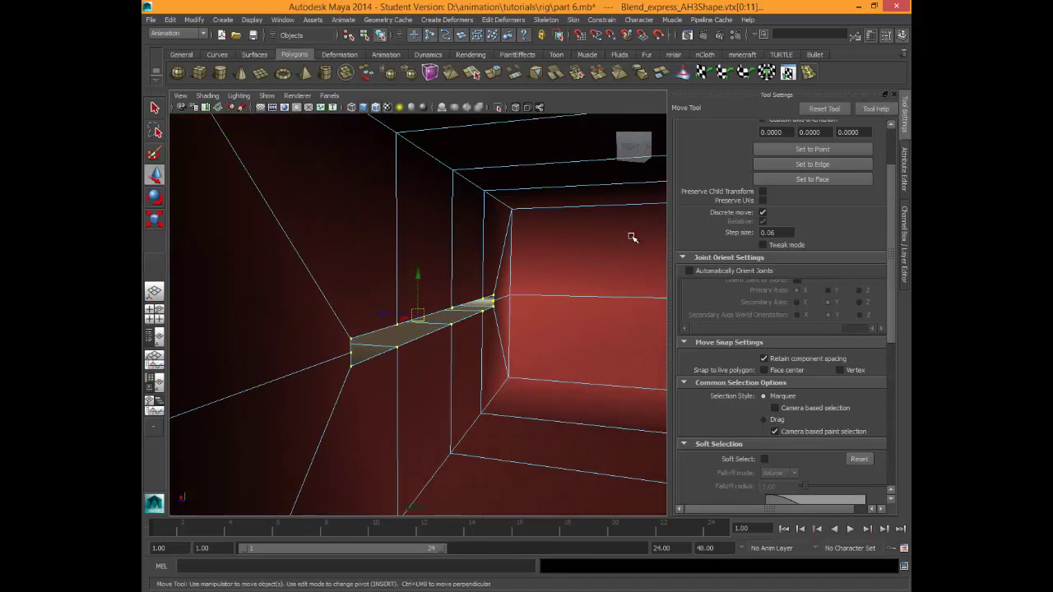
Scale the selected mouth rim vertices vertically to narrow the opening to a thinner slit, and return to the front of the mouth.
key(r)
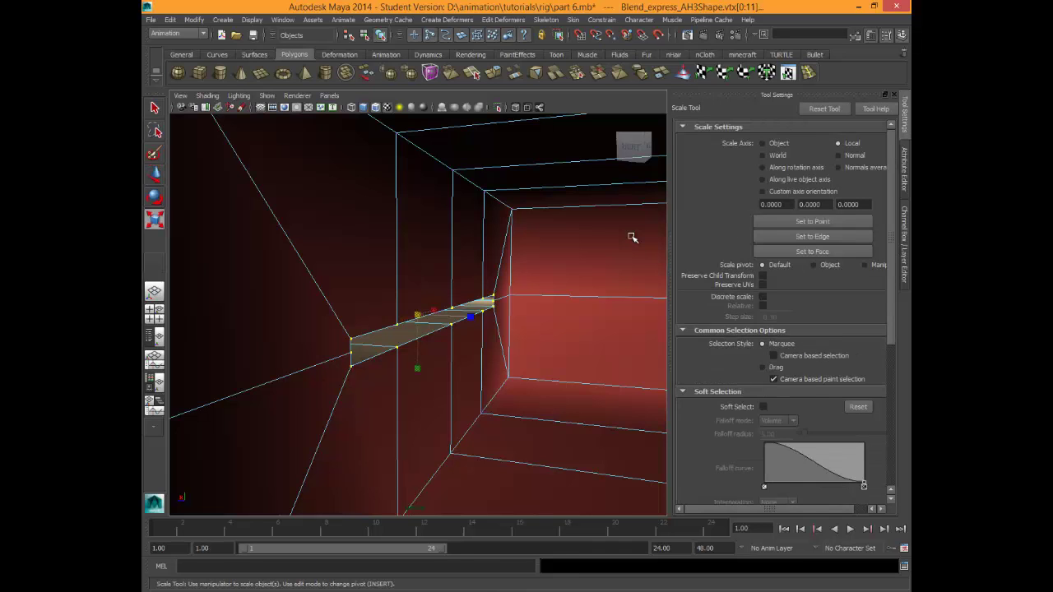
key(t)
key(r)
alt+drag(632, 235, 631, 238)
middle_drag(631, 237, 632, 237)
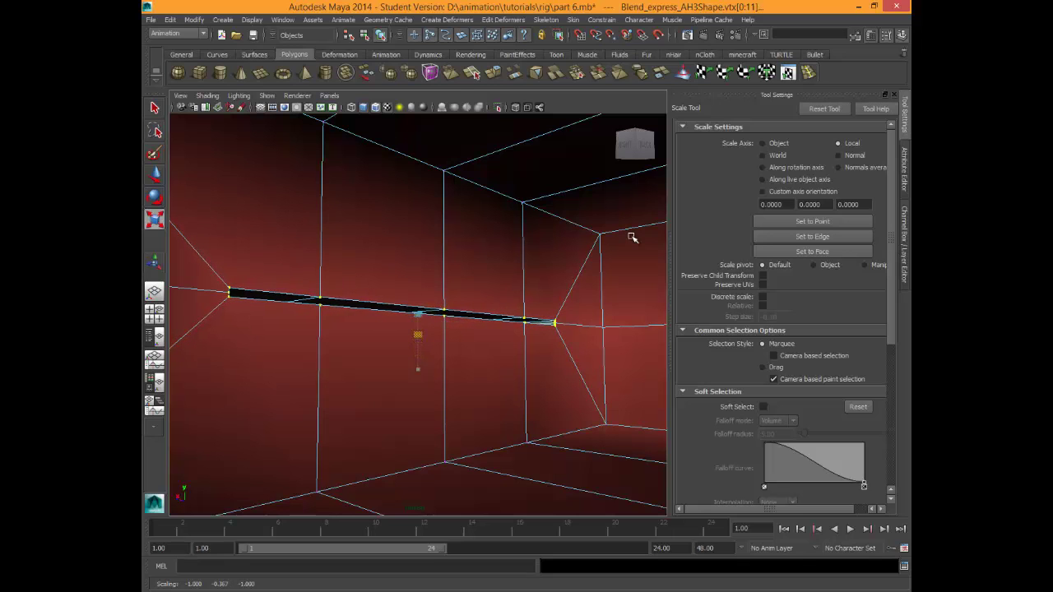
alt+drag(632, 237, 632, 237)
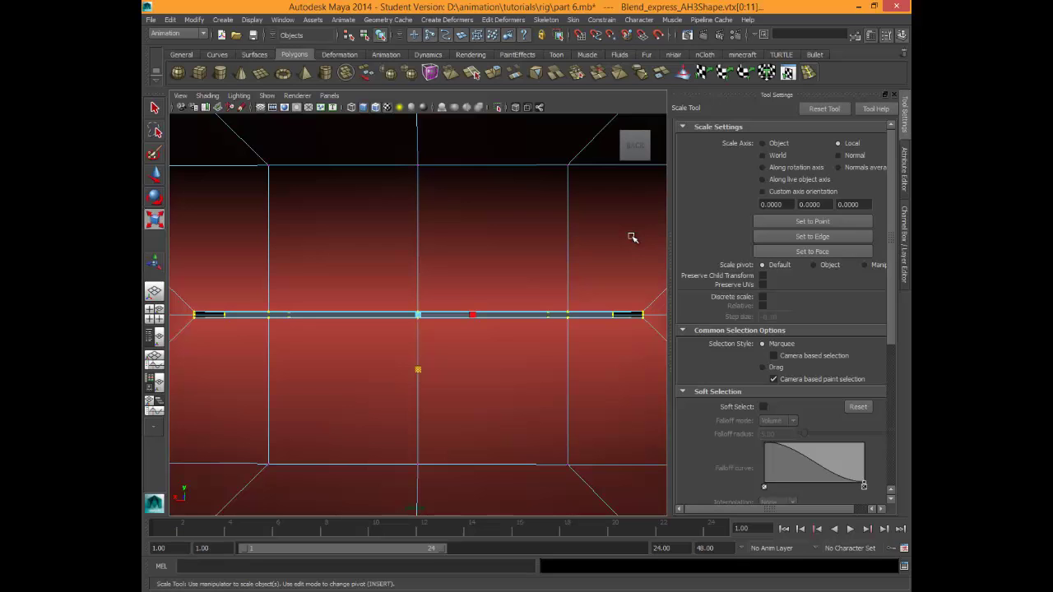
alt+drag(632, 237, 632, 238)
alt+middle_drag(633, 238, 632, 237)
alt+right_drag(632, 237, 632, 236)
scroll(632, 236, down, 10)
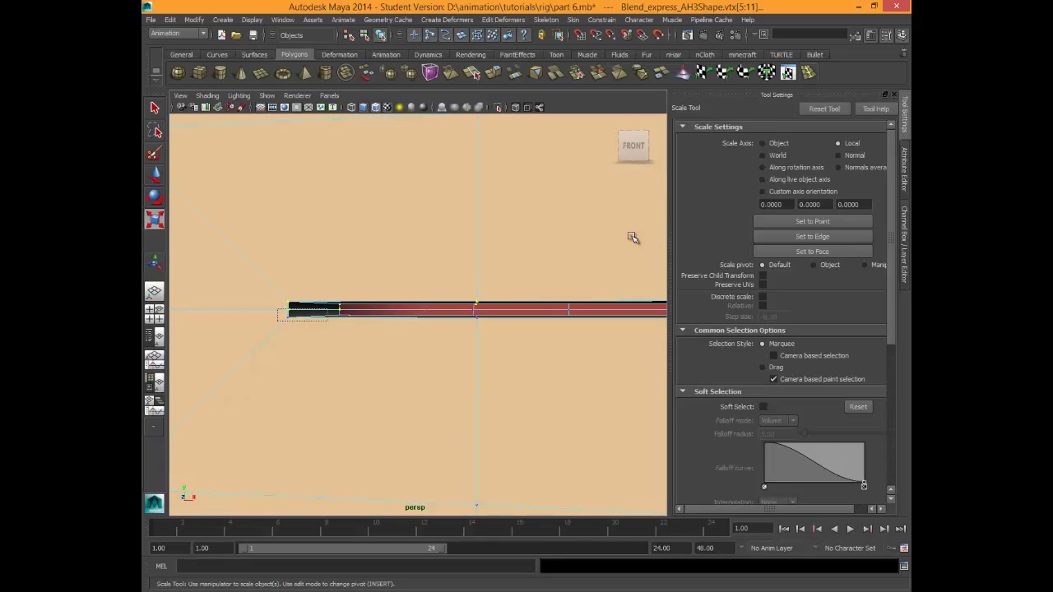
Limit the mouth rim selection to its upper vertices and turn off discrete movement for the Move tool.
ctrl+drag(278, 326, 372, 309)
alt+middle_drag(632, 237, 554, 225)
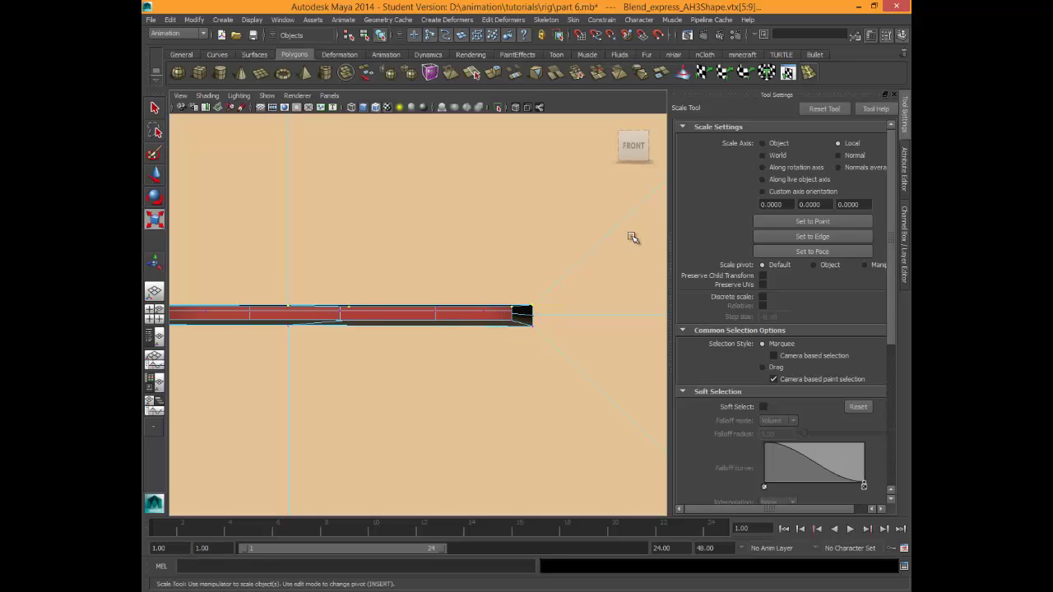
alt+middle_drag(632, 237, 905, 256)
key(w)
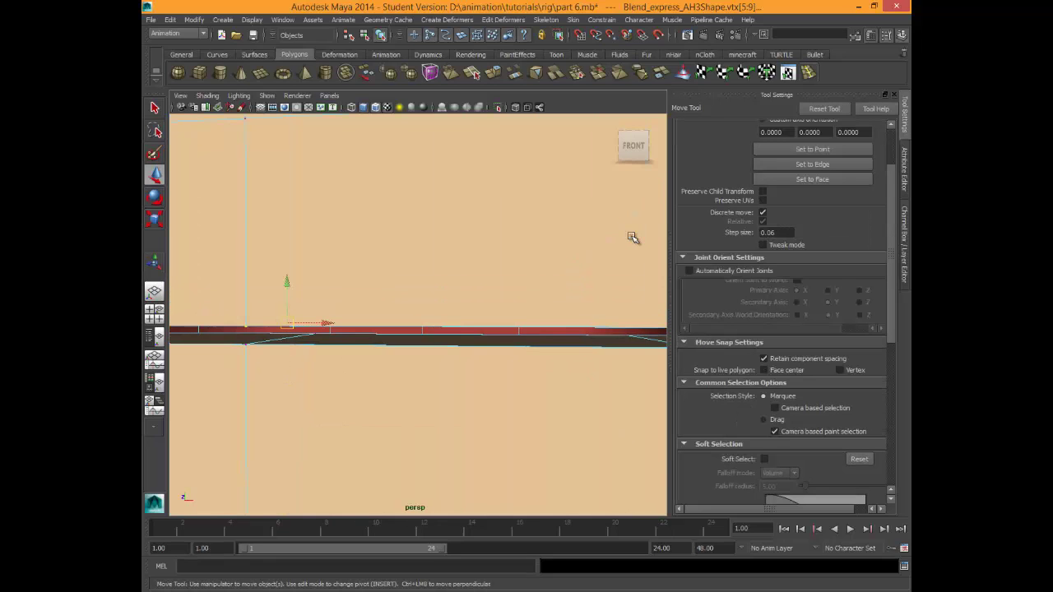
drag(286, 282, 286, 282)
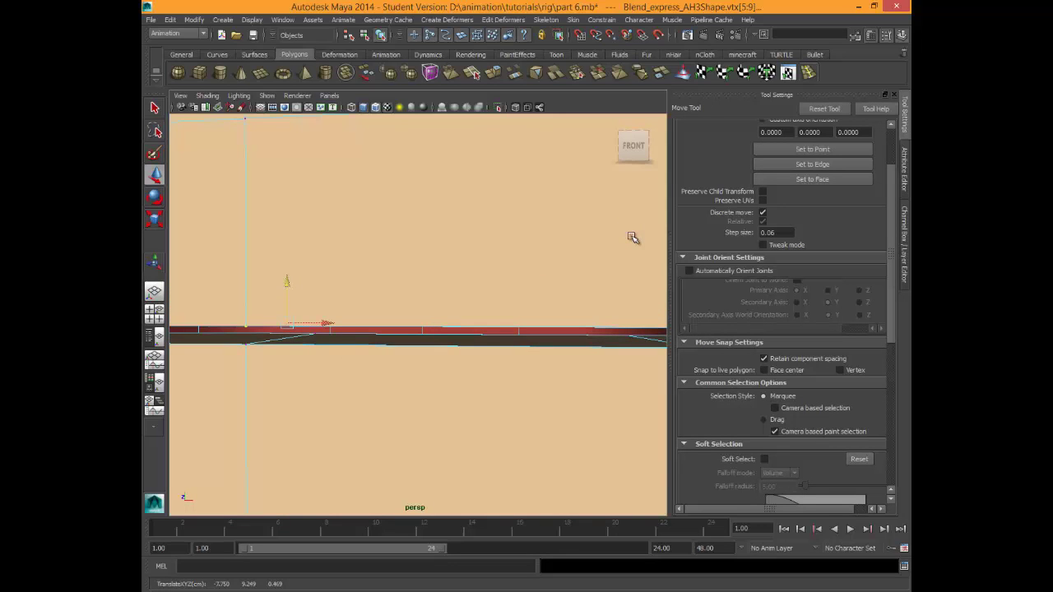
key(j)
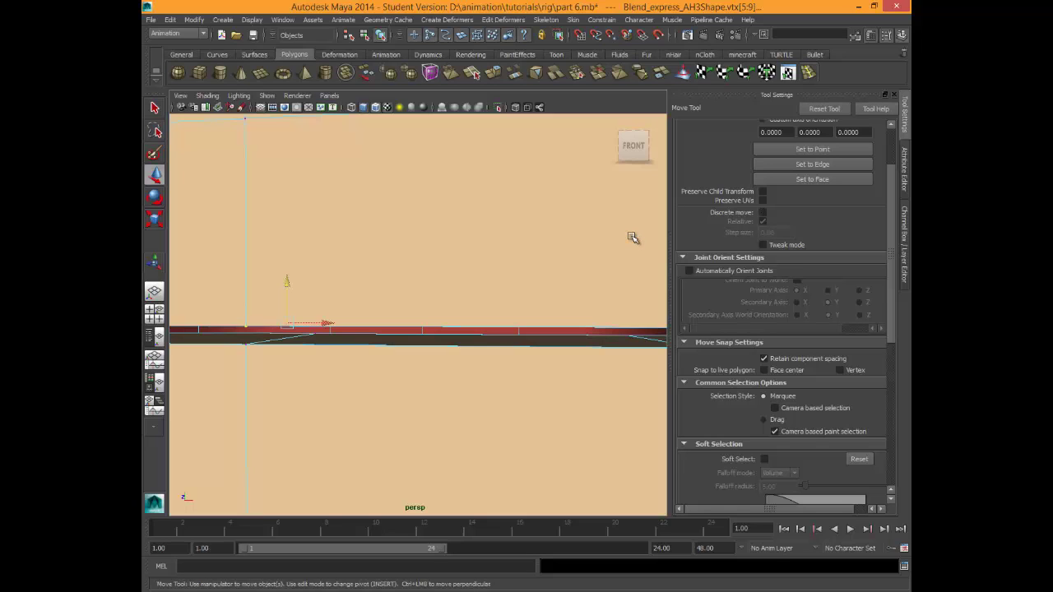
Try to lower the upper mouth rim vertices toward the lower lip and select the lower corner vertex.
middle_drag(632, 233, 391, 181)
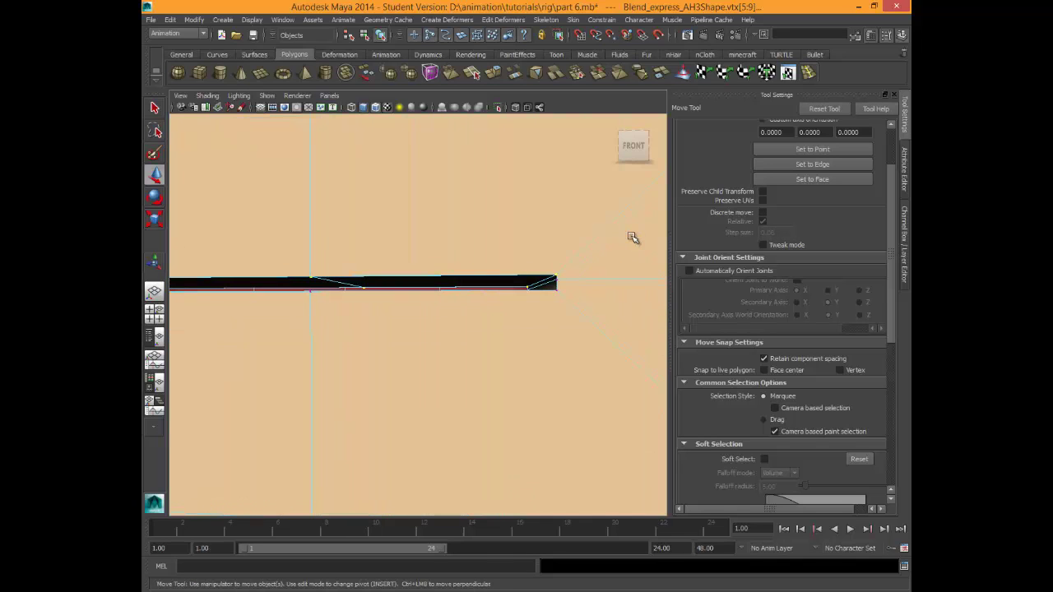
key(f)
middle_drag(632, 237, 632, 236)
alt+drag(632, 236, 632, 238)
drag(563, 329, 556, 315)
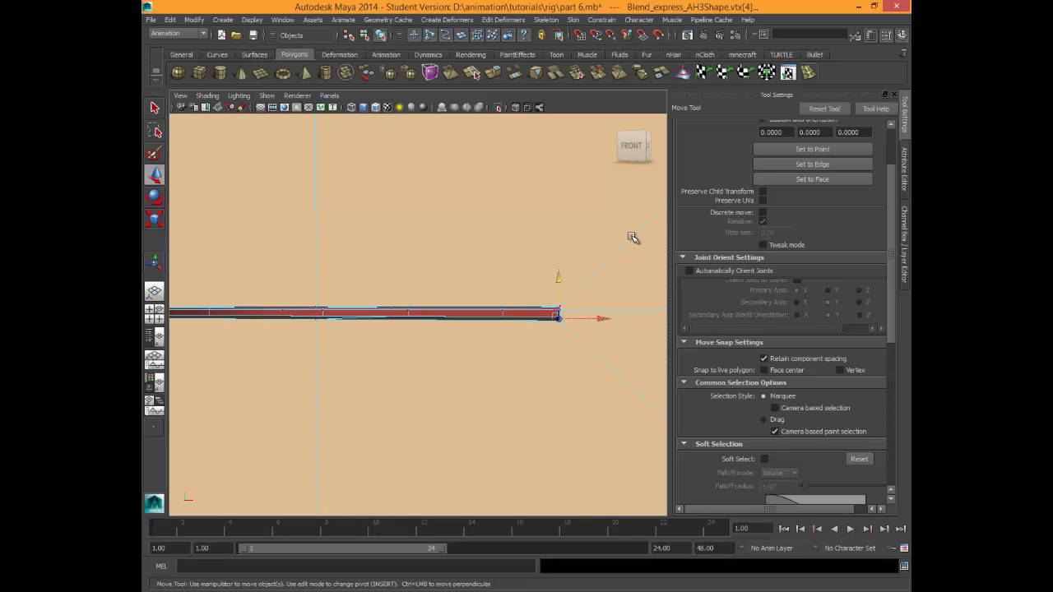
Undo the upper-lip moves and selection changes until the full mouth rim is selected again.
key(ctrl+z)
key(ctrl+z)
key(ctrl+z)
key(ctrl+z)
key(ctrl+z)
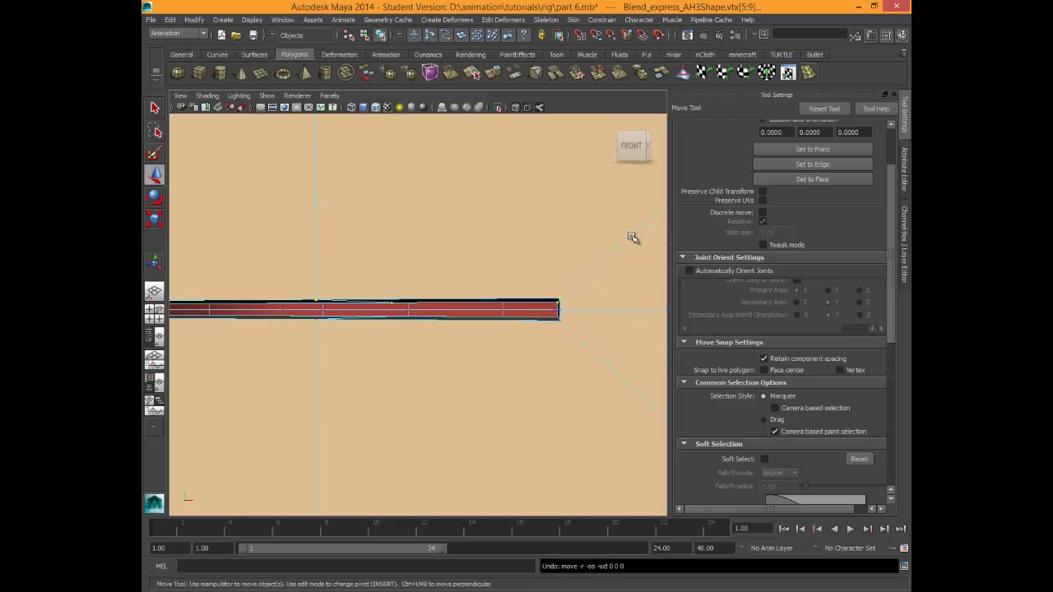
key(ctrl+z)
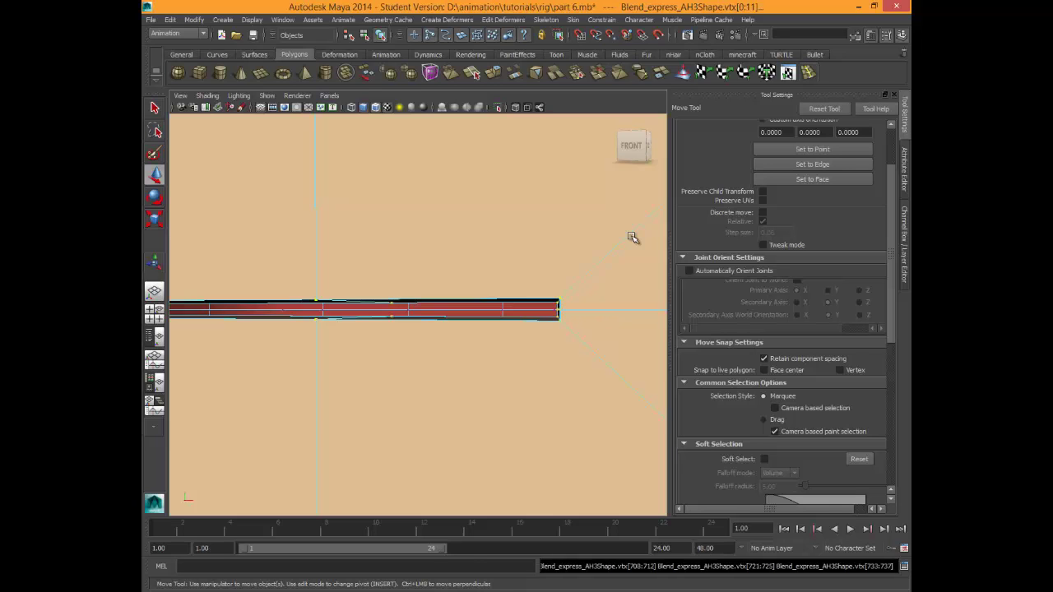
Try to shift the selected mouth rim vertices in depth and undo the move.
alt+middle_drag(632, 237, 748, 255)
key(Insert)
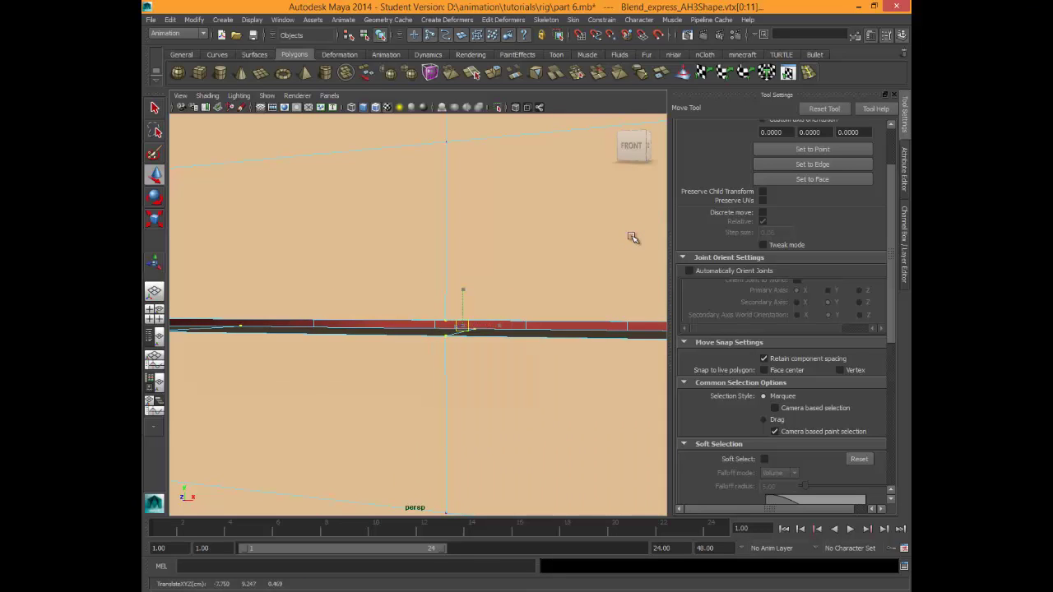
alt+drag(633, 238, 611, 240)
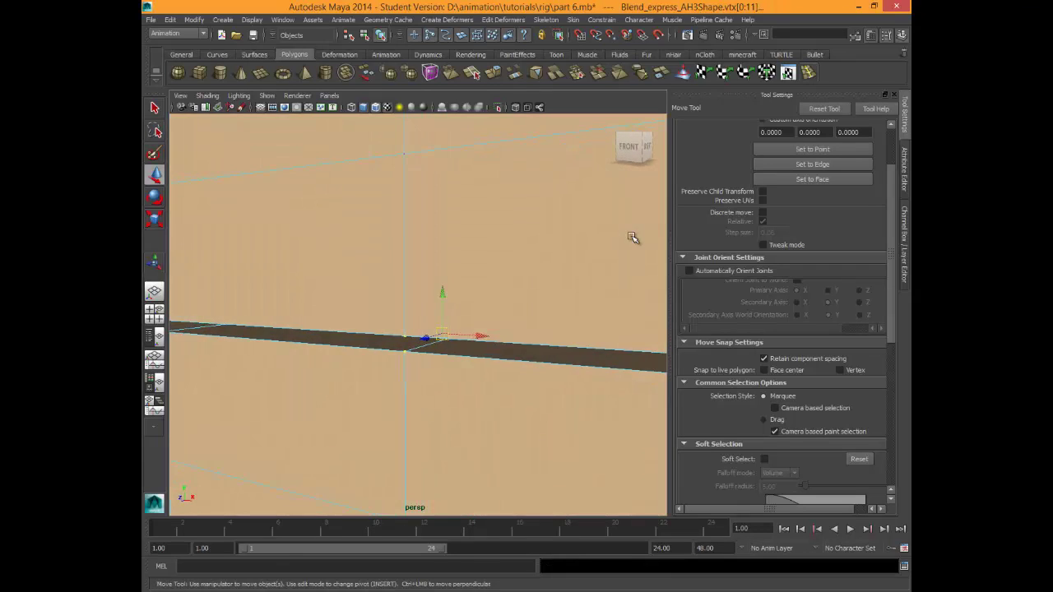
drag(426, 338, 423, 339)
alt+drag(633, 238, 631, 236)
key(f)
key(ctrl+z)
scroll(631, 236, down, 3)
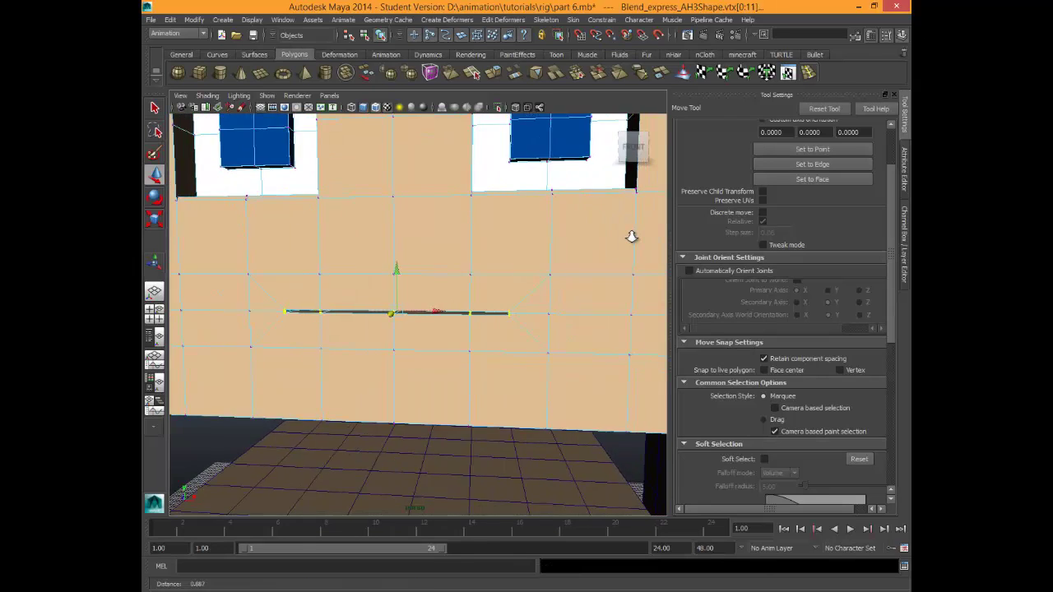
Remove the stray inner vertices at both mouth corners from the rim selection.
scroll(632, 236, up, 8)
alt+middle_drag(632, 236, 634, 237)
alt+right_drag(633, 237, 634, 237)
alt+middle_drag(633, 237, 632, 236)
alt+drag(631, 237, 632, 237)
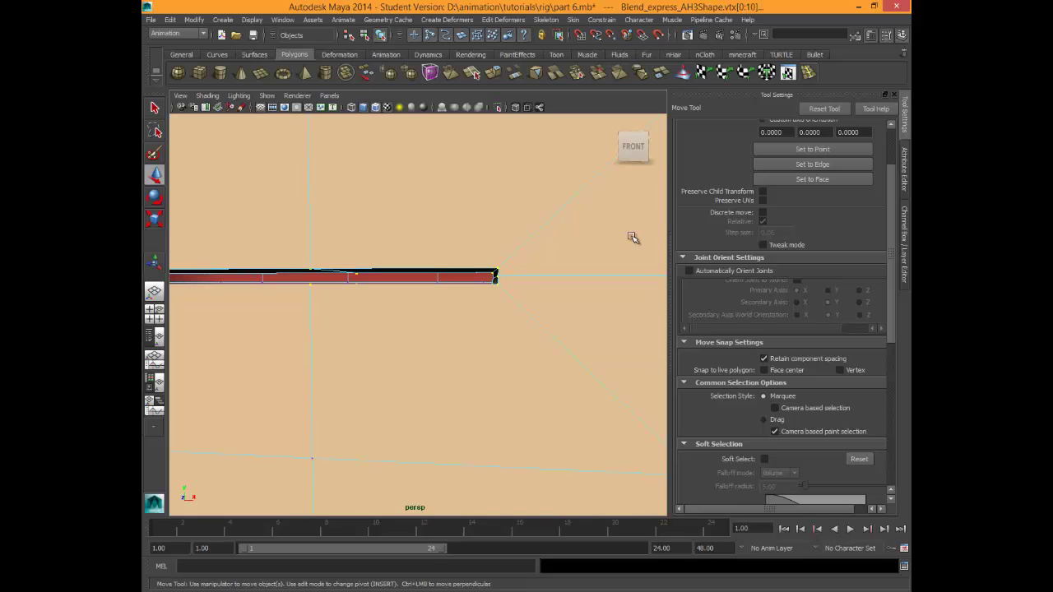
alt+middle_drag(632, 237, 631, 237)
alt+right_drag(632, 237, 632, 237)
alt+middle_drag(632, 237, 632, 237)
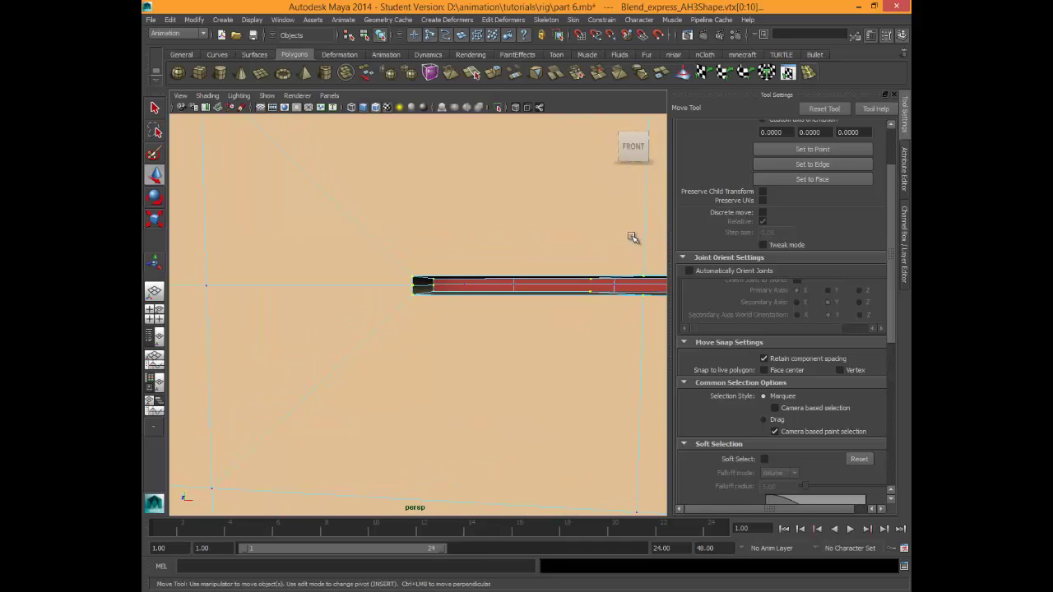
shift+drag(391, 280, 445, 287)
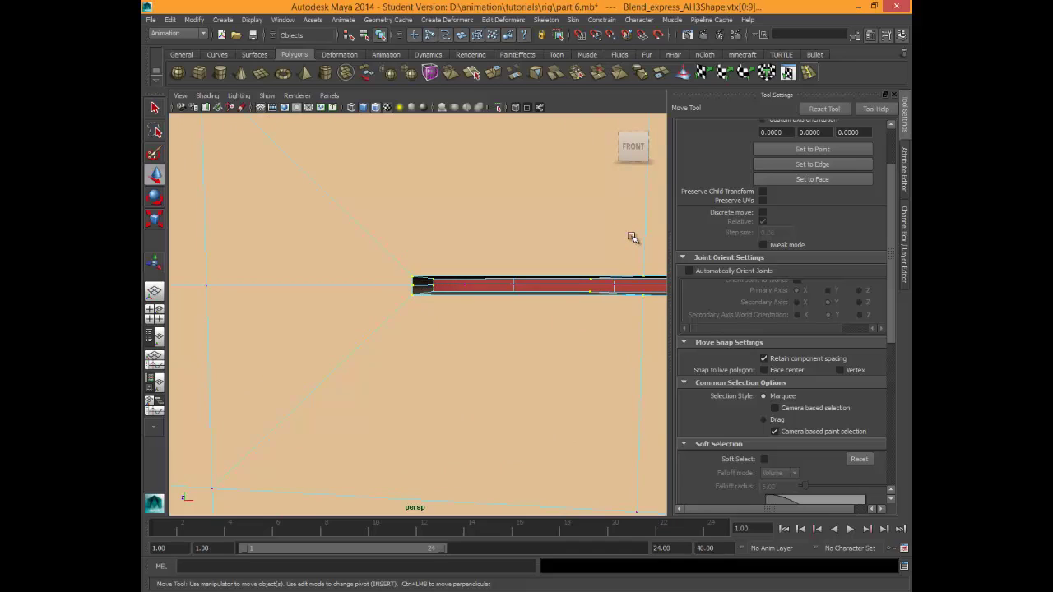
Scale the selected mouth rim vertices vertically until they are flat and the mouth opening is closed.
alt+middle_drag(632, 237, 632, 237)
scroll(632, 237, down, 5)
key(r)
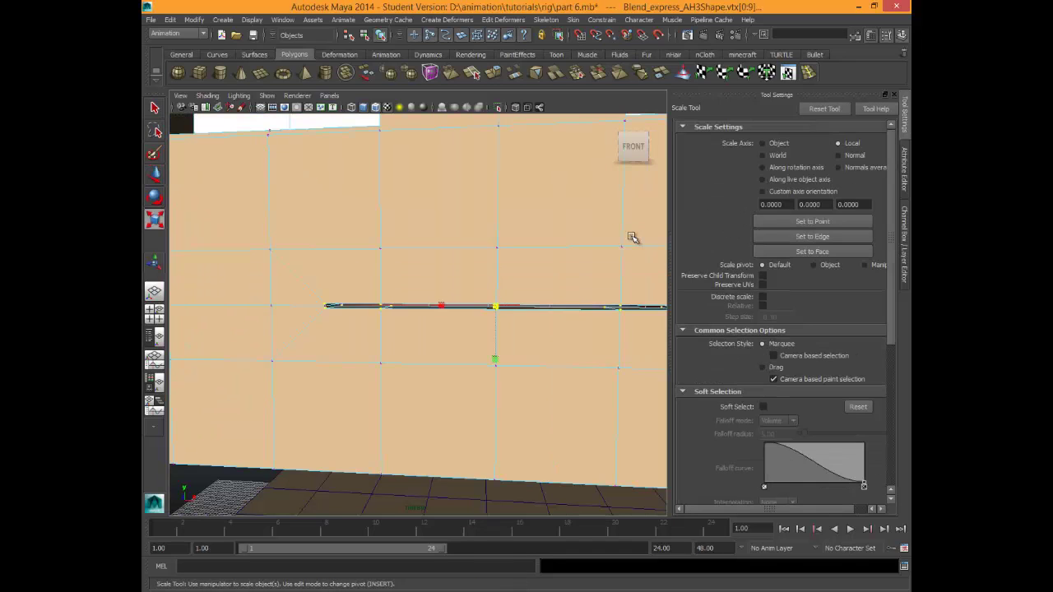
drag(495, 360, 495, 355)
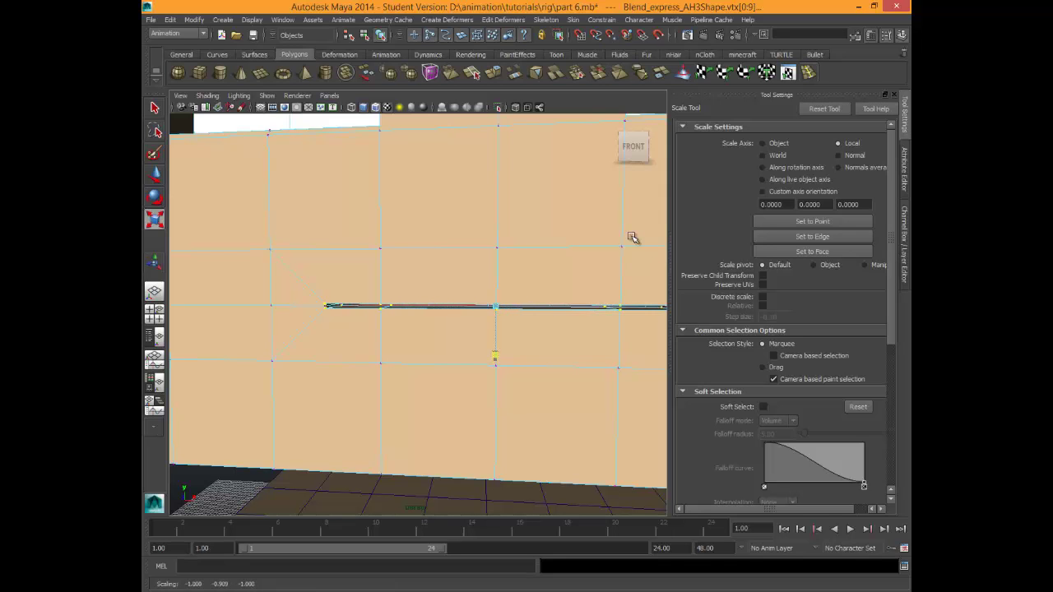
key(q)
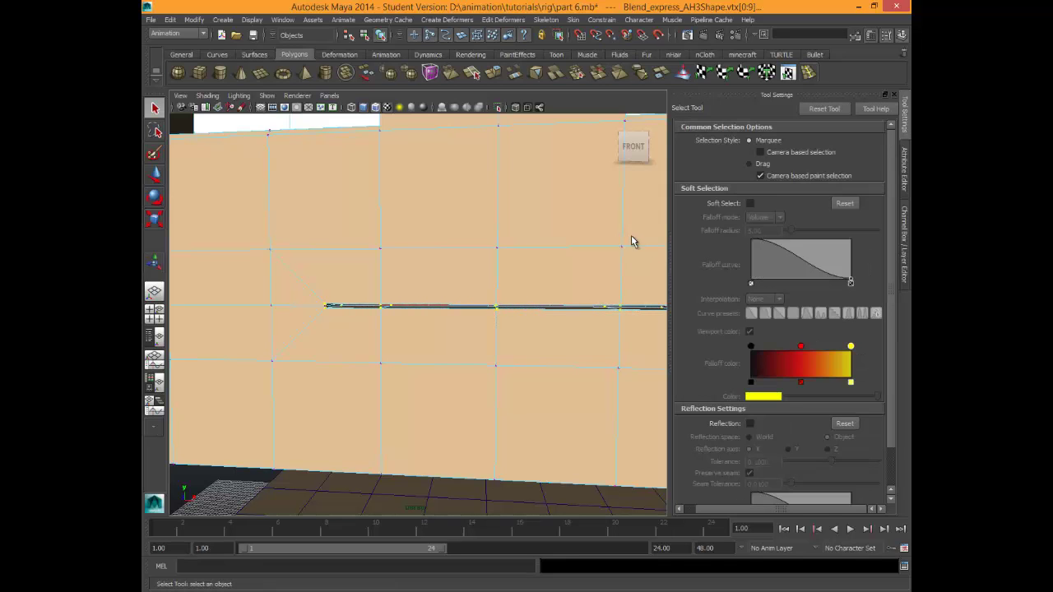
key(w)
alt+drag(632, 237, 632, 236)
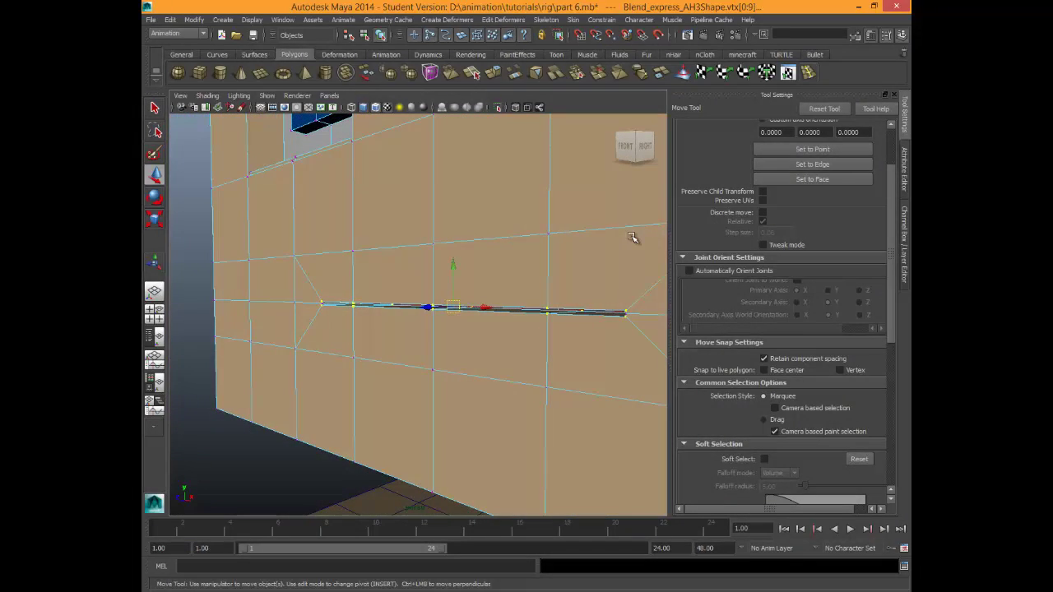
key(r)
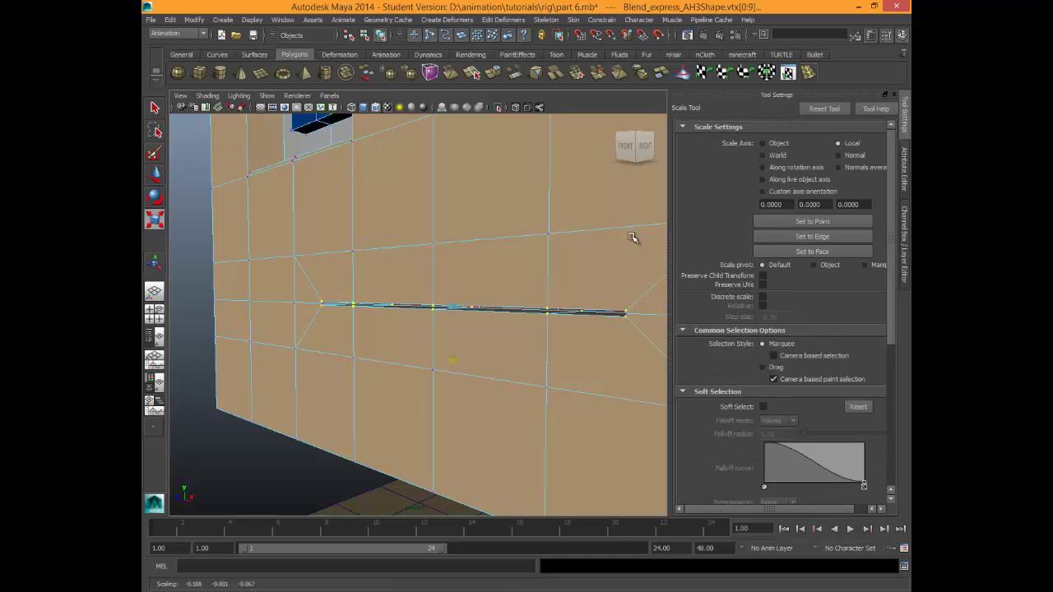
drag(452, 354, 452, 333)
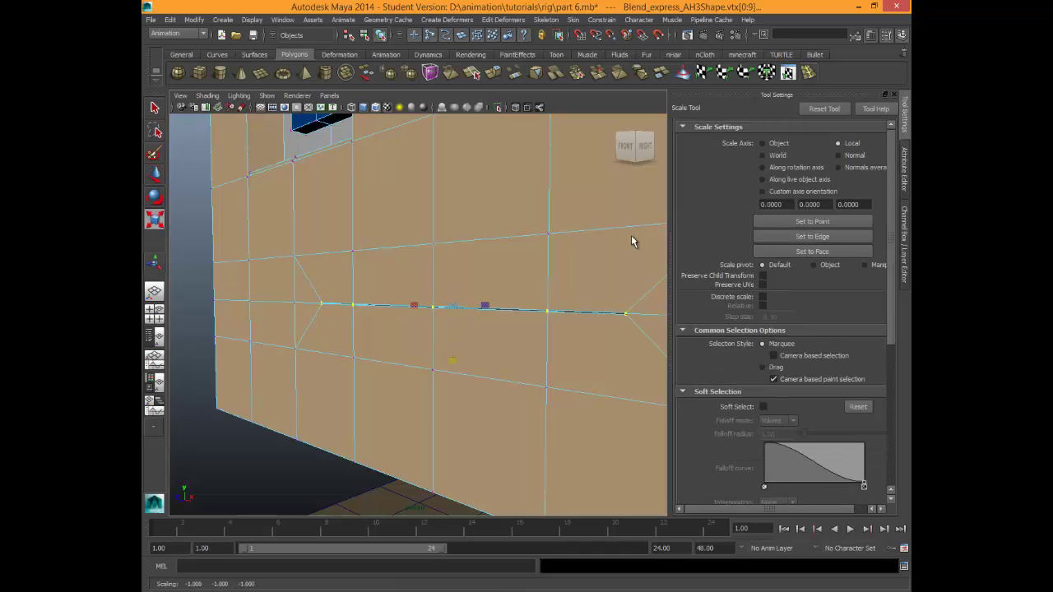
Preview the closed mouth smoothed, nudge its rim vertices slightly in depth, and return to unsmoothed display.
key(q)
key(3)
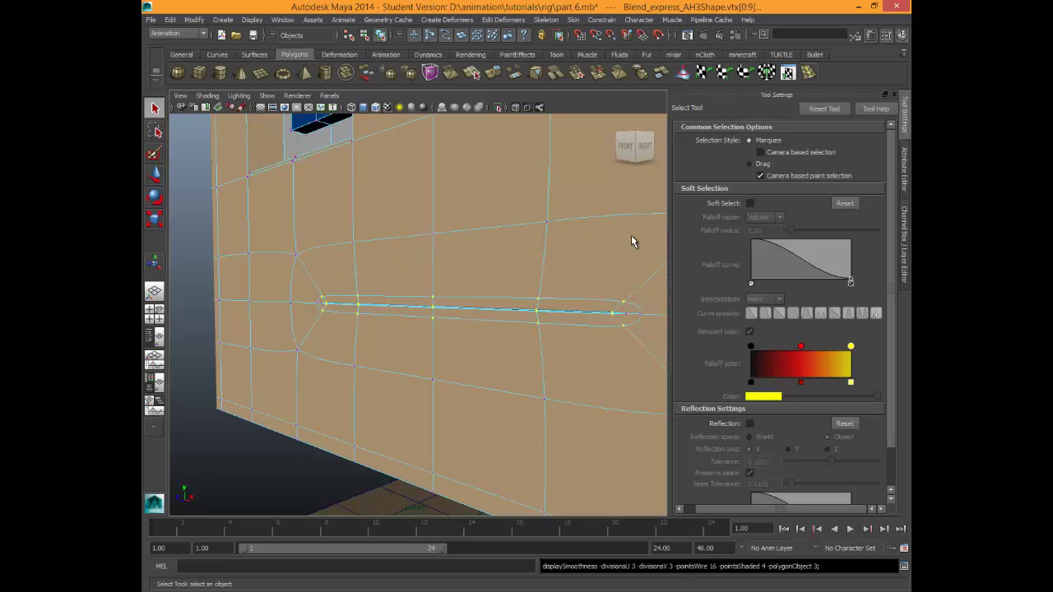
mouse_move(631, 241)
alt+mouse_down()
mouse_move(535, 234)
mouse_move(631, 238)
alt+mouse_up()
key(w)
drag(393, 307, 392, 307)
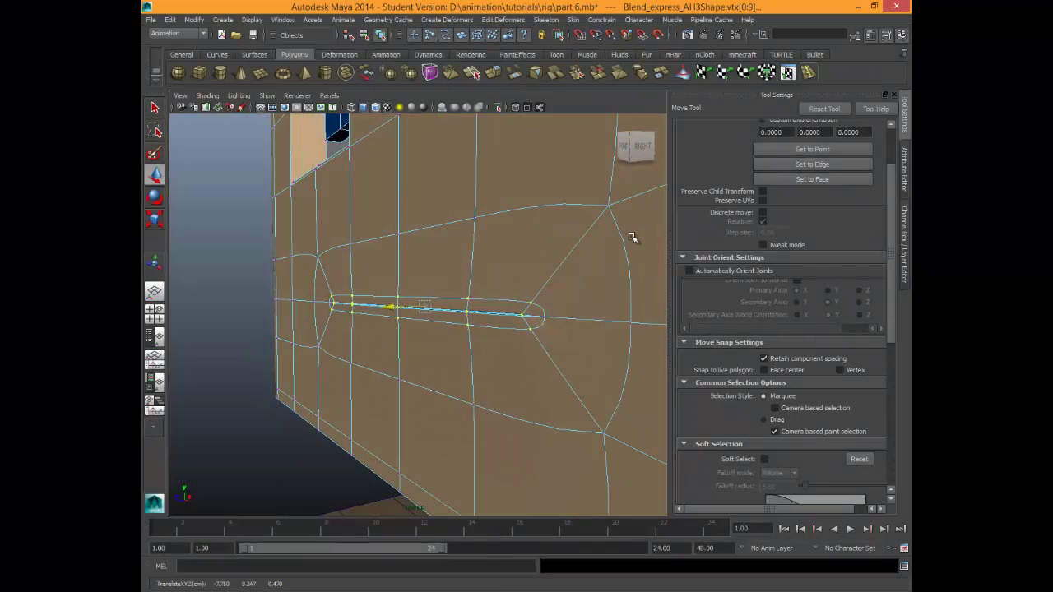
alt+drag(632, 237, 632, 238)
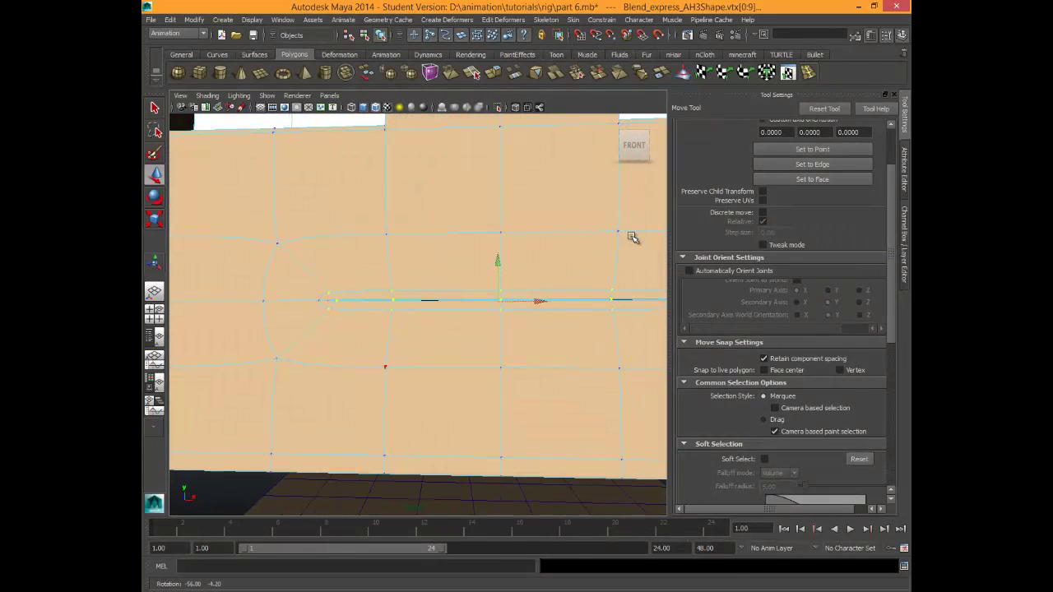
key(1)
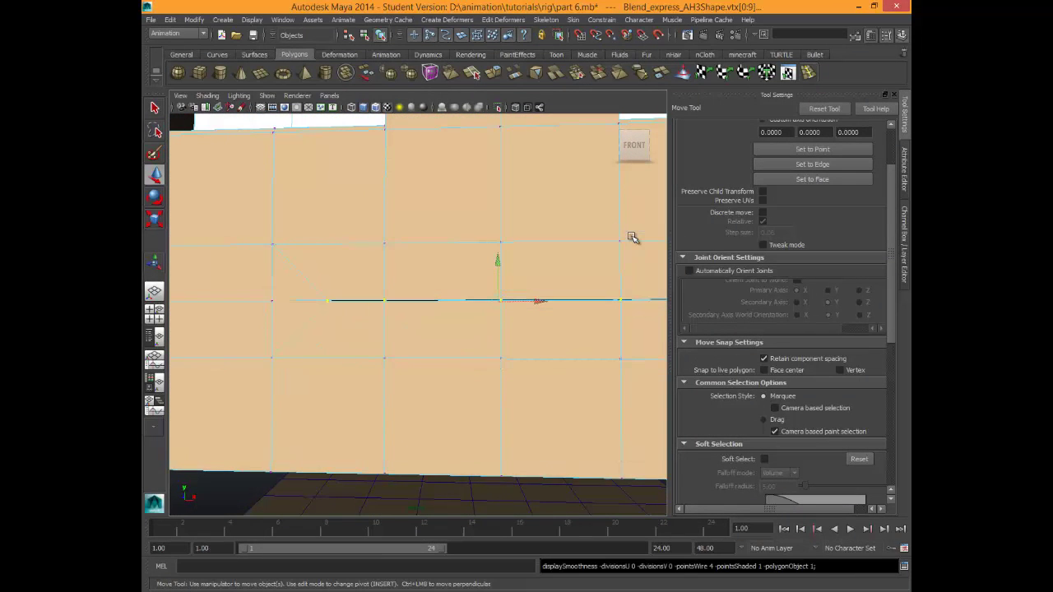
Examine the closed mouth slit up close from the front and inside the cavity for remaining gaps.
scroll(632, 238, up, 1)
scroll(632, 238, down, 1)
alt+right_drag(632, 238, 632, 238)
alt+drag(632, 238, 633, 239)
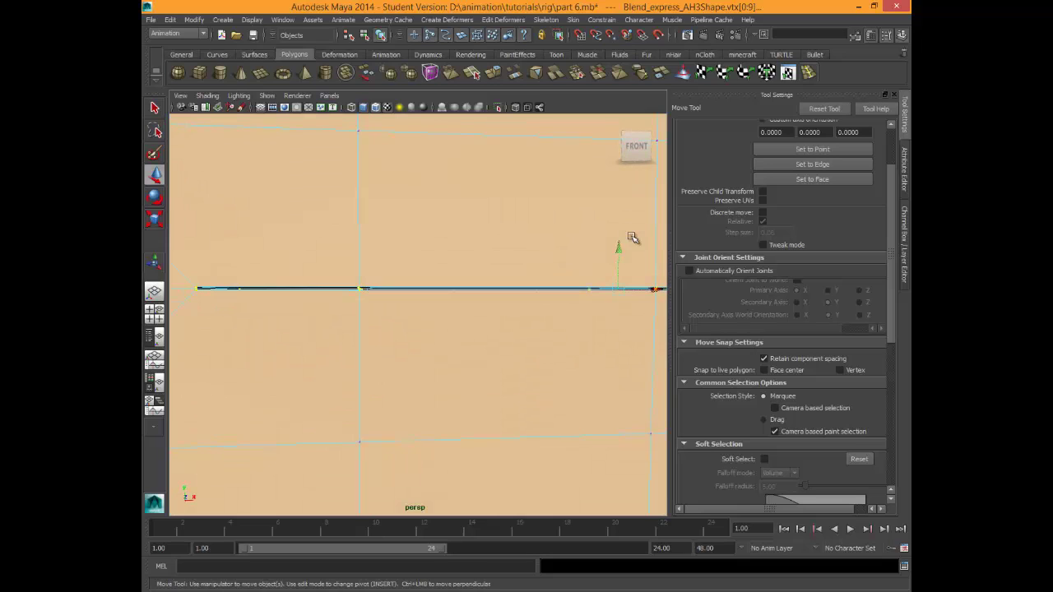
alt+middle_drag(632, 237, 632, 238)
alt+drag(632, 237, 631, 236)
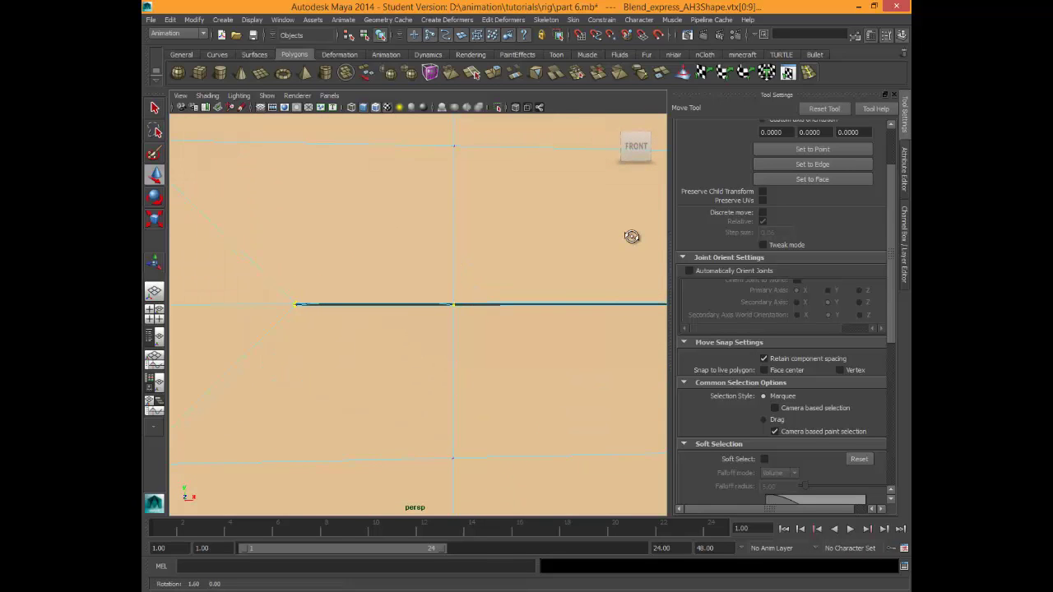
scroll(632, 237, up, 10)
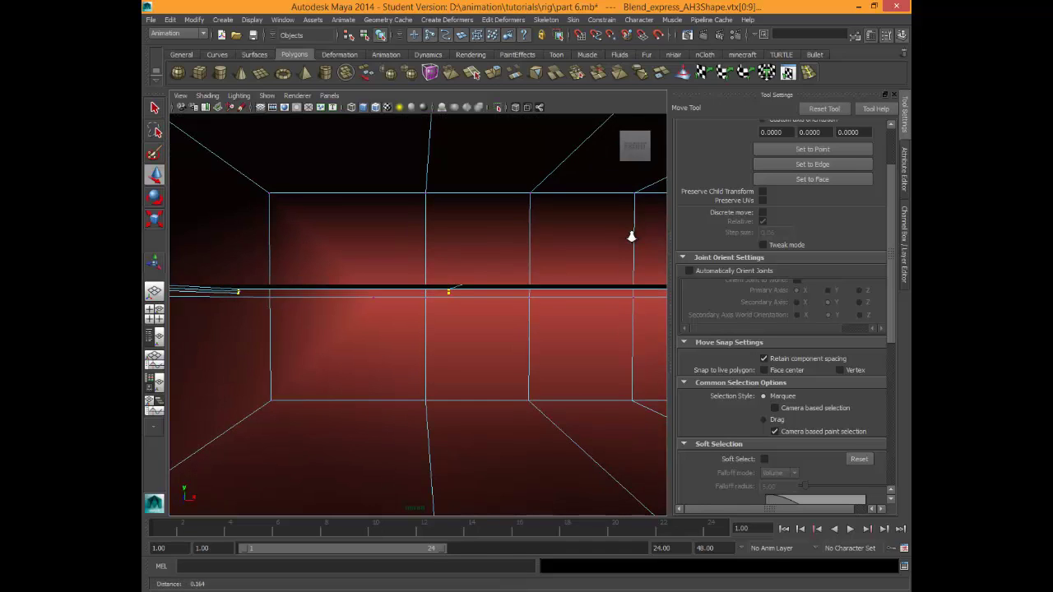
scroll(632, 237, down, 3)
alt+drag(632, 237, 632, 237)
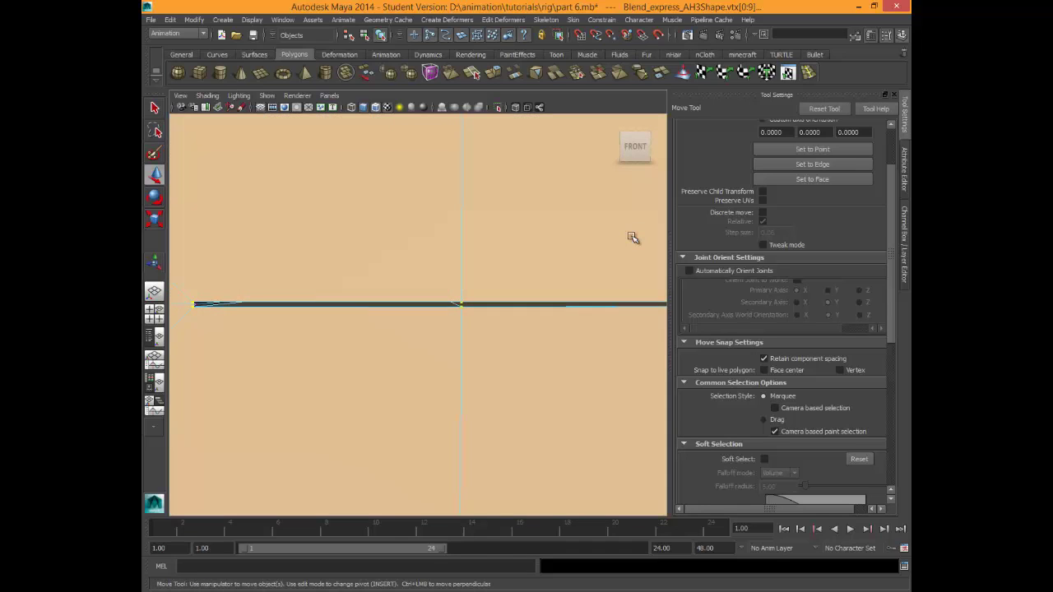
Switch to edge selection and try to box-select the edges along the mouth slit.
right_click(448, 303)
right_drag(449, 322, 447, 275)
alt+drag(632, 237, 633, 238)
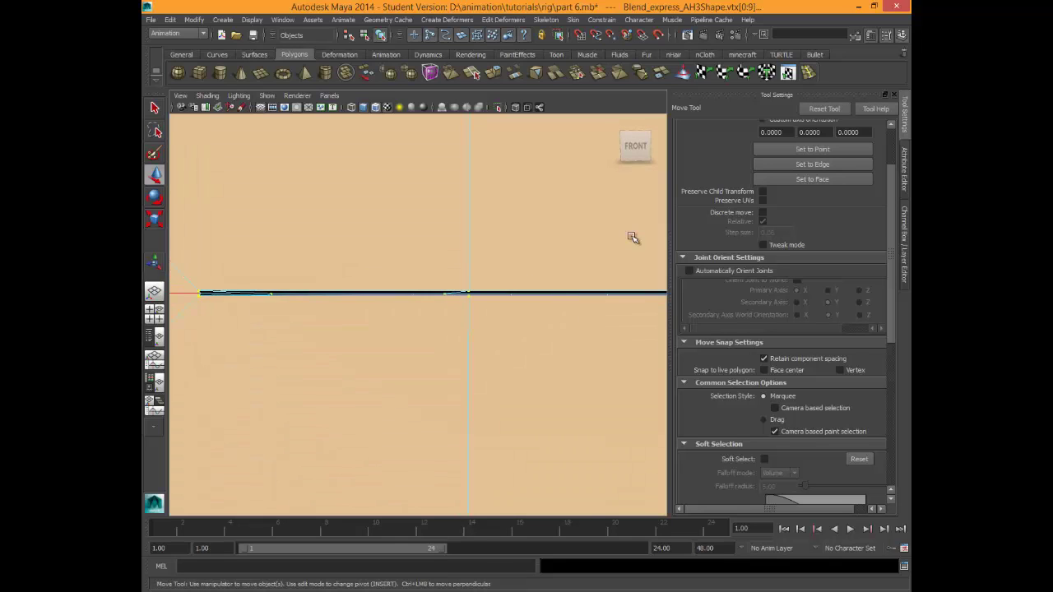
drag(188, 292, 666, 440)
scroll(632, 237, down, 5)
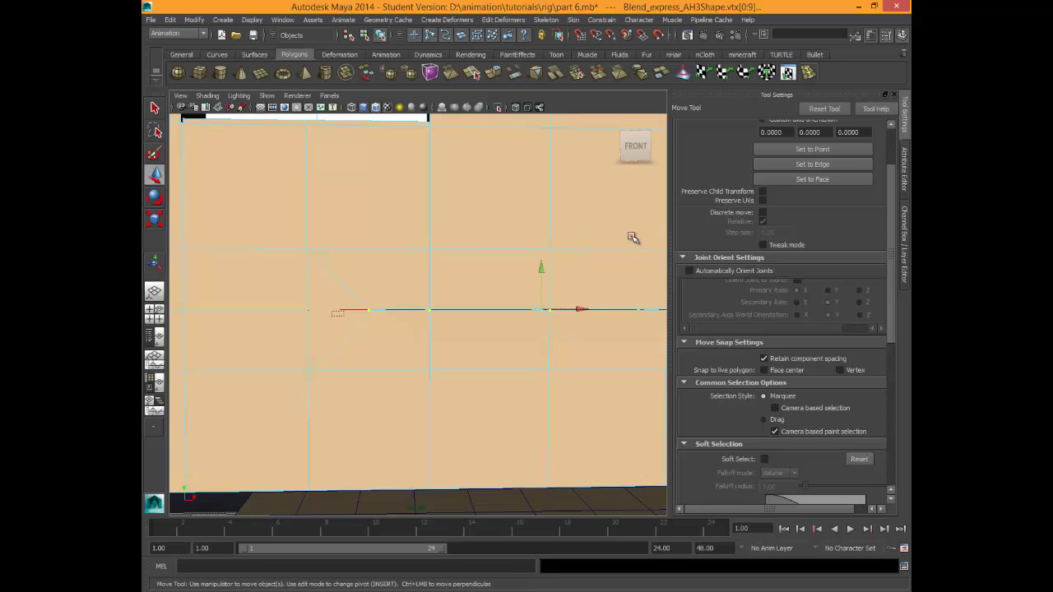
key(f)
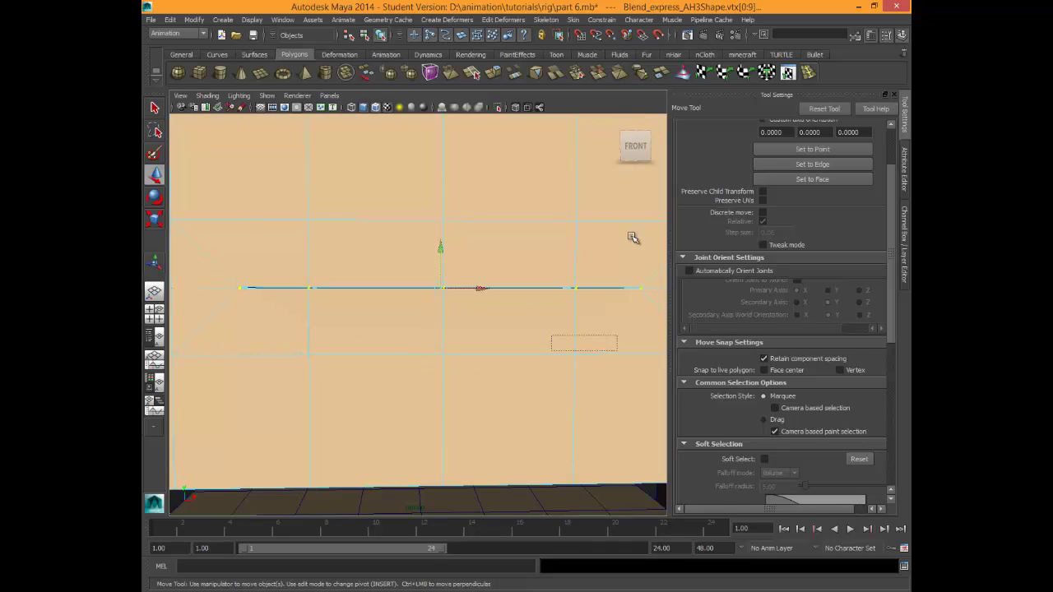
drag(551, 335, 218, 287)
Return to vertex selection, select the vertices along the closed mouth slit, and view them from inside the mouth cavity.
right_drag(234, 256, 186, 257)
drag(223, 291, 395, 331)
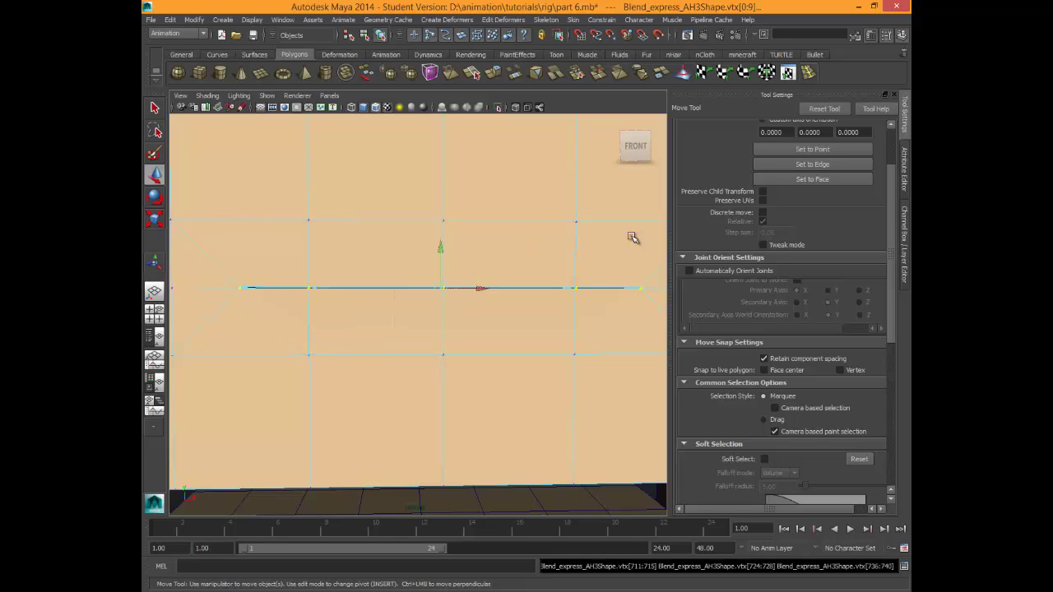
drag(191, 315, 662, 289)
alt+drag(632, 237, 632, 237)
alt+middle_drag(631, 237, 631, 236)
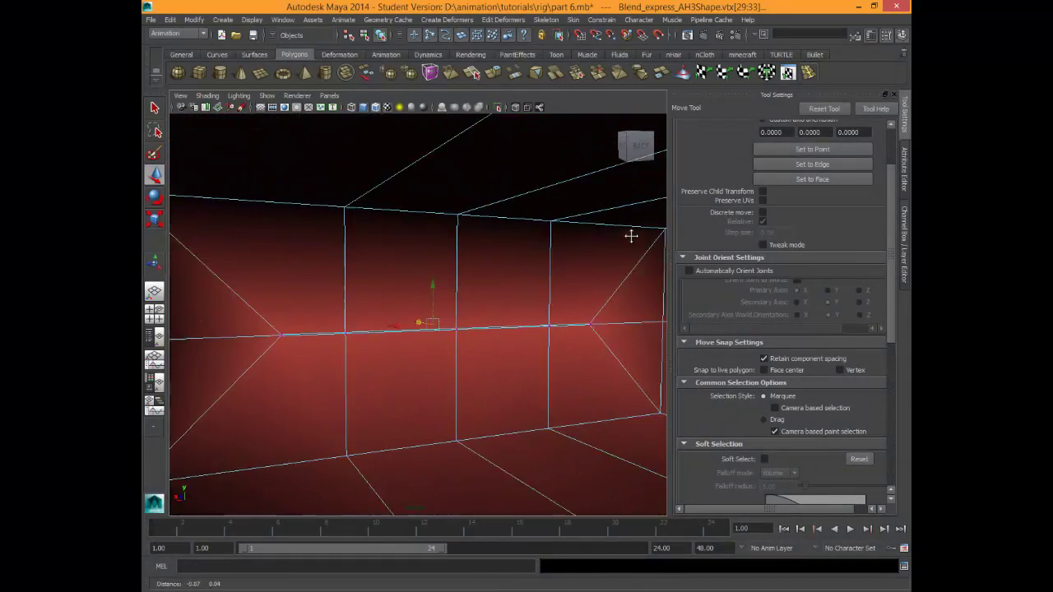
Undo the last changes to the vertices along the mouth slit of Blend_express_AH3 while viewing the inside of the mouth.
alt+drag(631, 236, 631, 238)
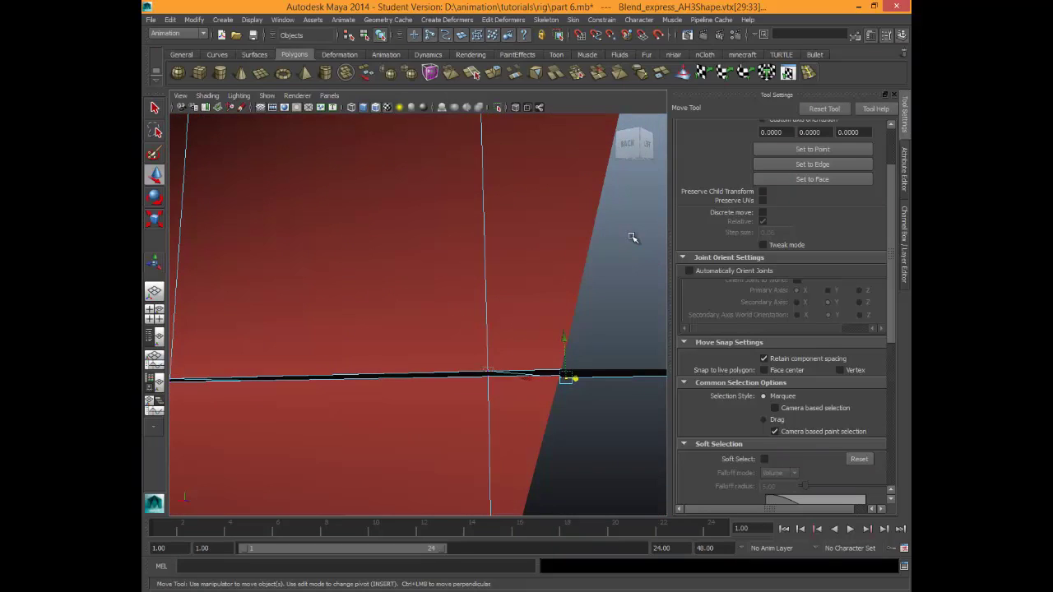
key(ctrl+z)
alt+drag(631, 236, 630, 235)
key(ctrl+z)
alt+middle_drag(630, 236, 633, 238)
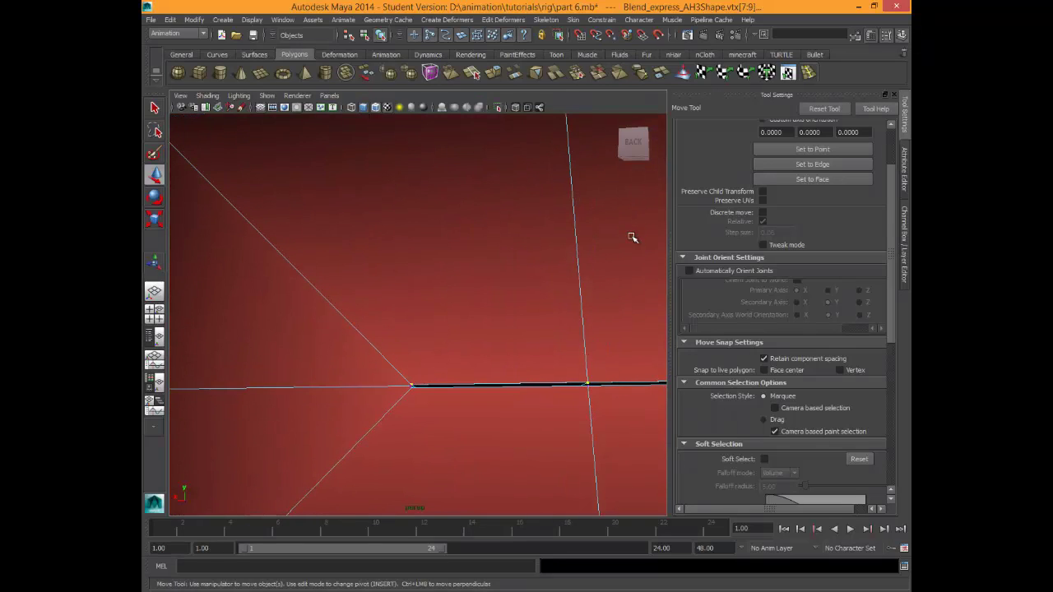
Select the front rim vertices along one lip of the mouth slit, from one mouth corner to the other.
ctrl+right_click(392, 411)
alt+right_drag(631, 238, 632, 238)
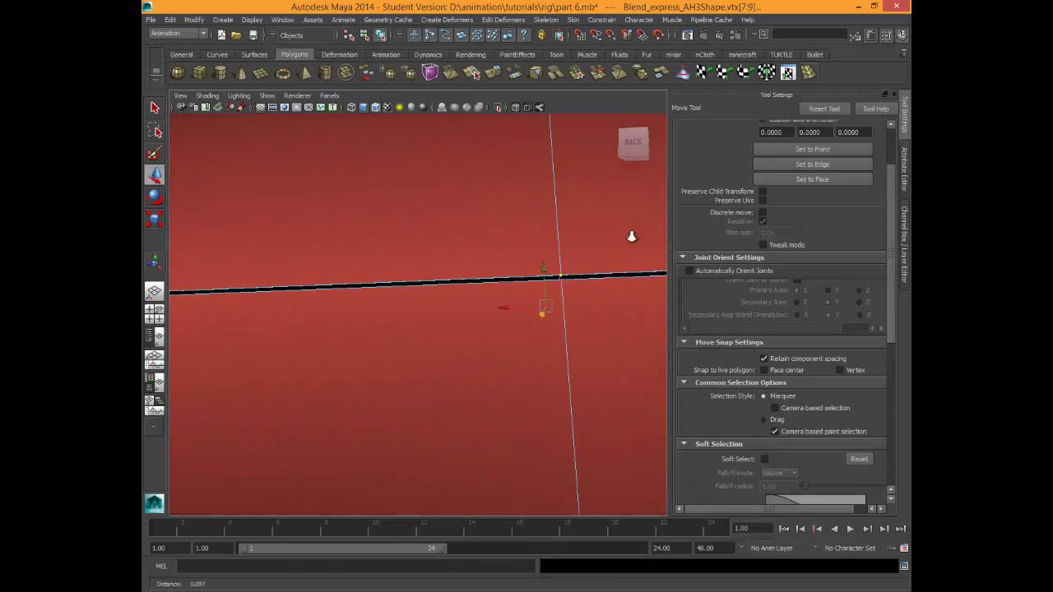
alt+middle_drag(632, 238, 632, 237)
alt+right_drag(632, 237, 632, 238)
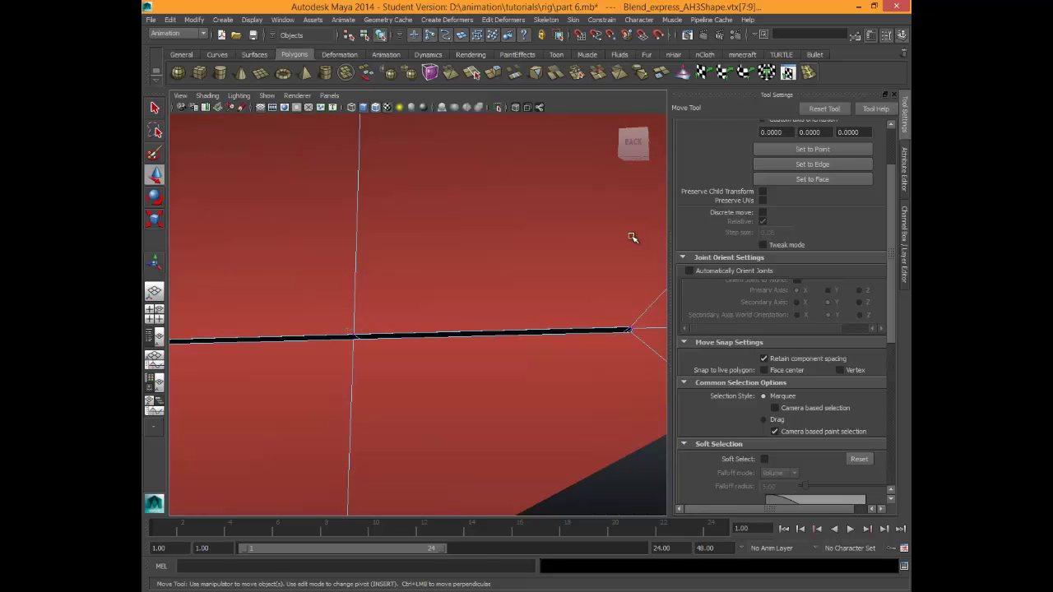
alt+right_drag(631, 237, 631, 238)
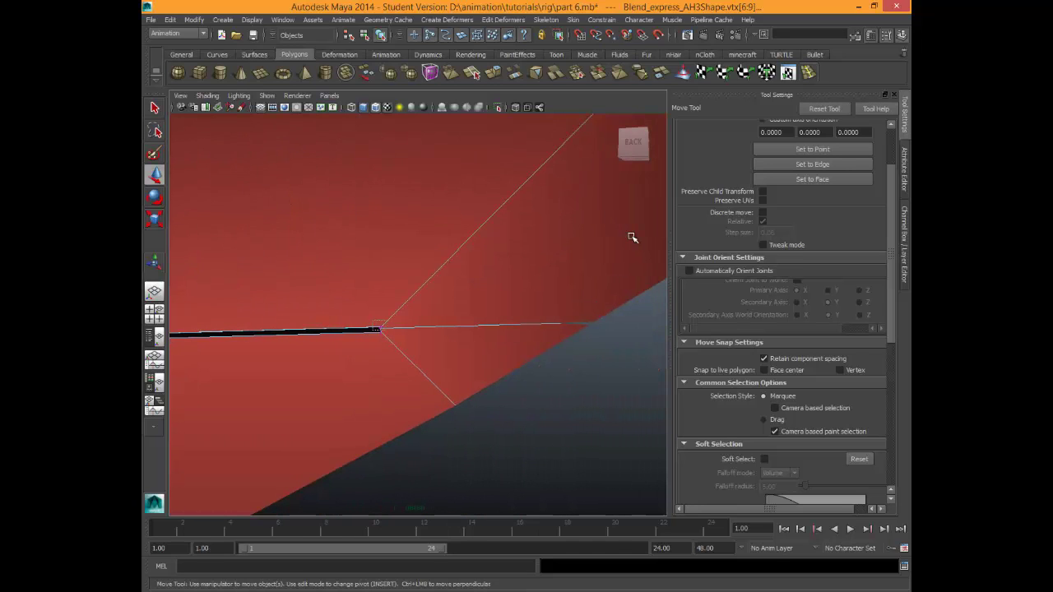
alt+drag(630, 235, 632, 238)
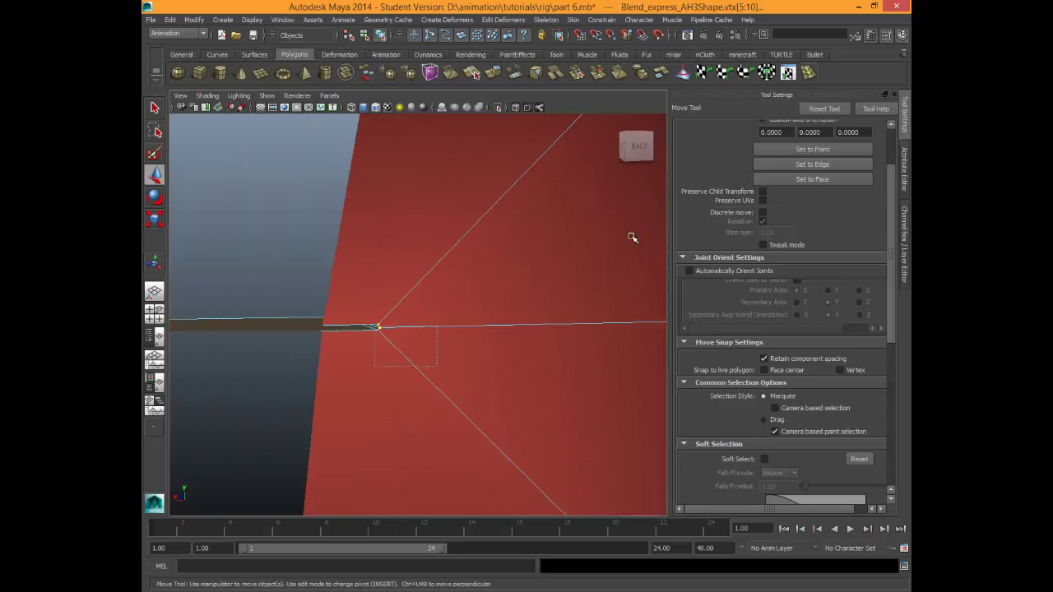
alt+drag(631, 237, 632, 238)
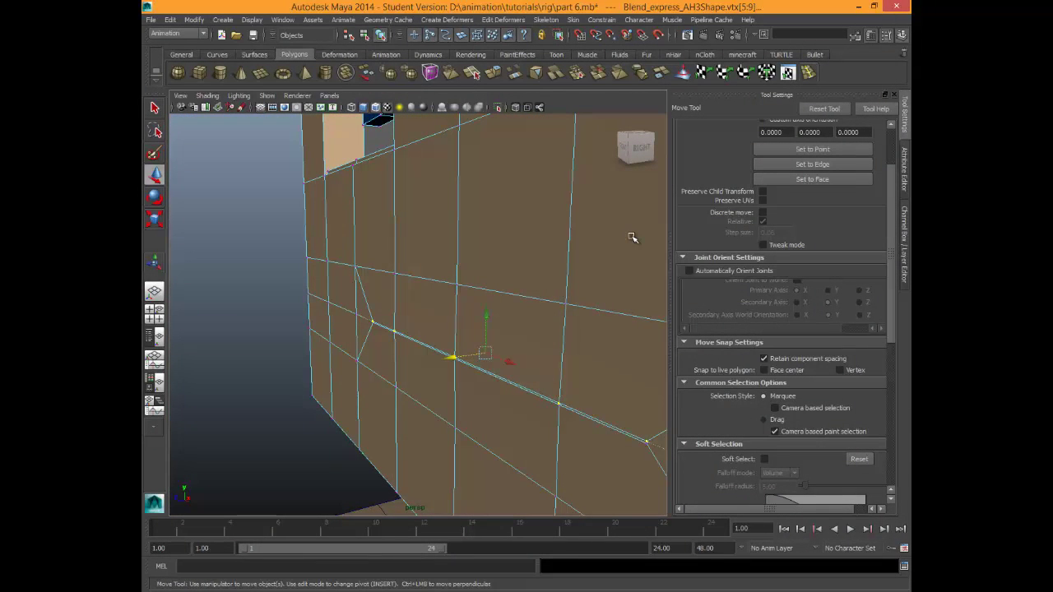
Preview the head smoothed and nudge the selected lip vertices vertically along the mouth slit.
key(3)
middle_drag(631, 237, 632, 238)
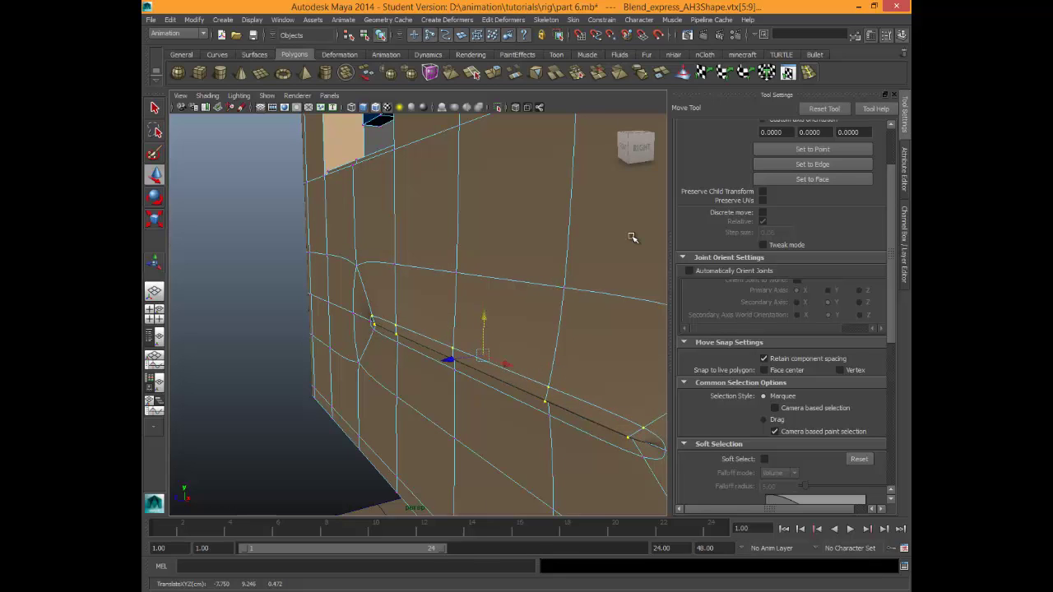
alt+drag(631, 236, 630, 235)
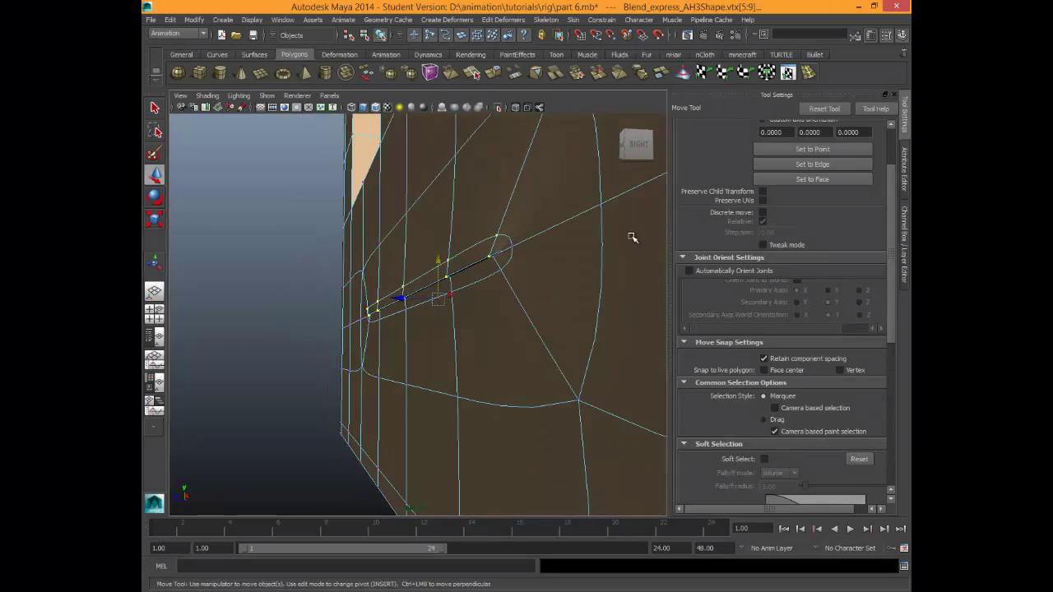
middle_drag(632, 238, 632, 237)
alt+drag(632, 238, 631, 236)
Nudge the selected lip vertices slightly in depth to tighten the smoothed mouth slit.
scroll(631, 237, down, 4)
scroll(632, 237, down, 2)
alt+right_drag(631, 236, 632, 237)
scroll(631, 237, up, 2)
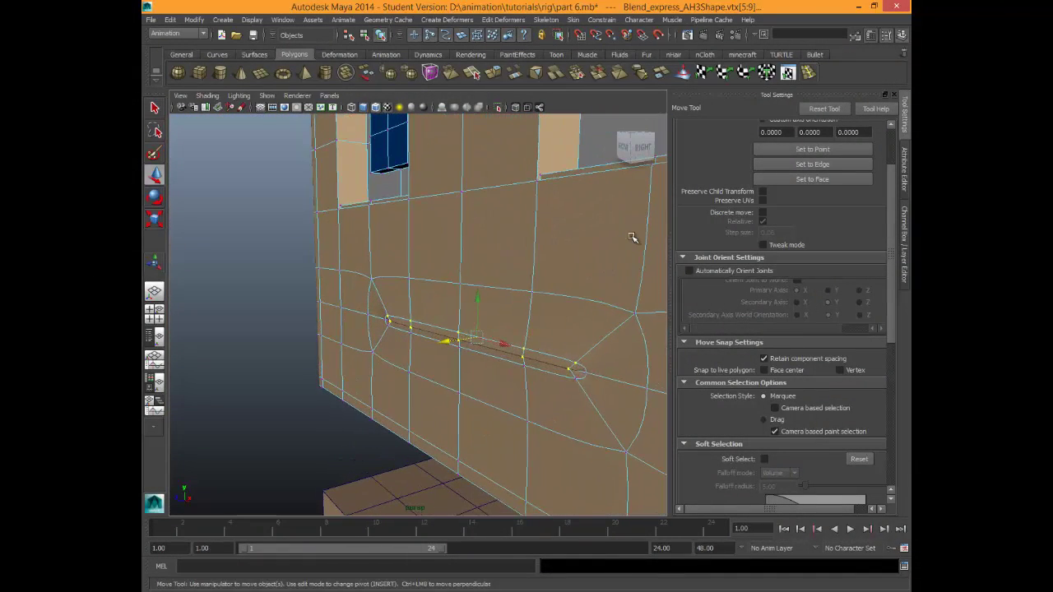
middle_drag(632, 237, 632, 237)
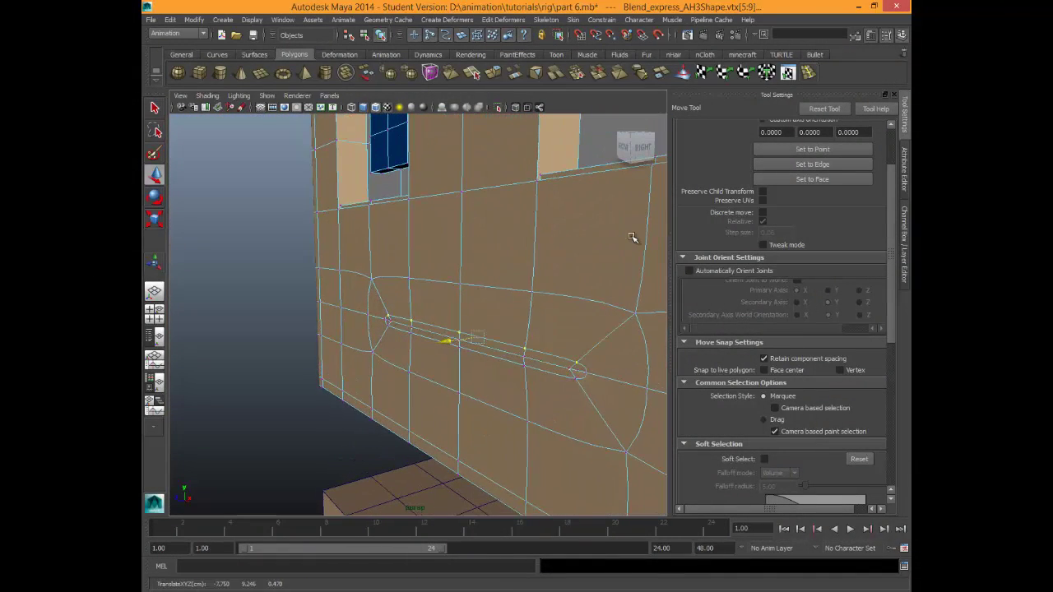
Examine the smoothed mouth from inside the cavity and from outside the head, and clear the vertex selection.
alt+drag(632, 237, 632, 237)
alt+right_drag(632, 237, 632, 237)
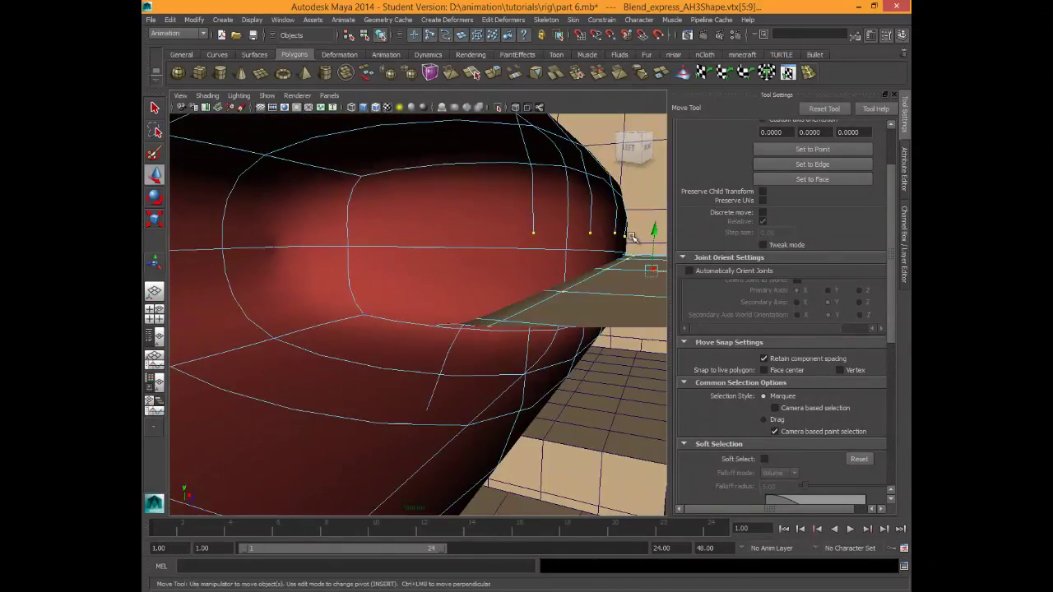
alt+drag(632, 237, 632, 237)
alt+right_drag(632, 237, 632, 238)
alt+drag(632, 237, 632, 236)
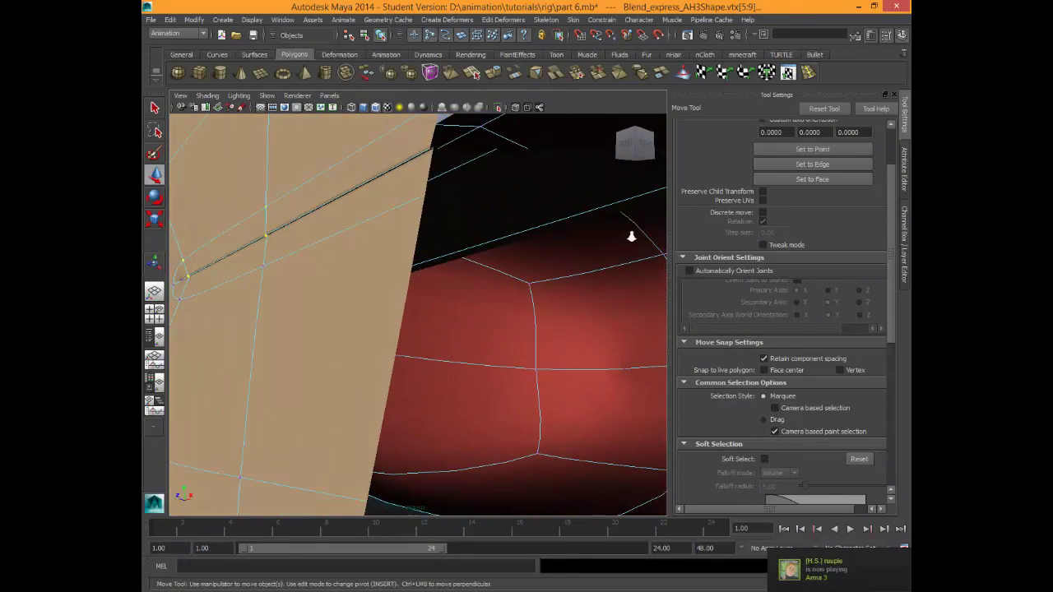
alt+right_drag(632, 236, 632, 236)
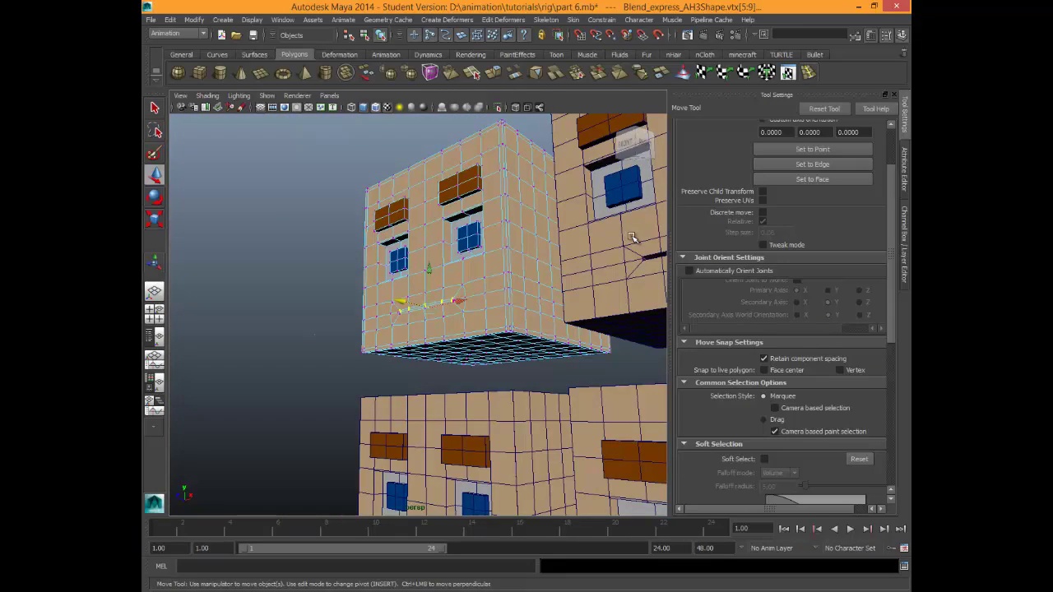
click(631, 237)
Leave component editing on the finished head and switch the head directly below, Blend_express_AH2, to vertex editing.
alt+drag(632, 236, 632, 237)
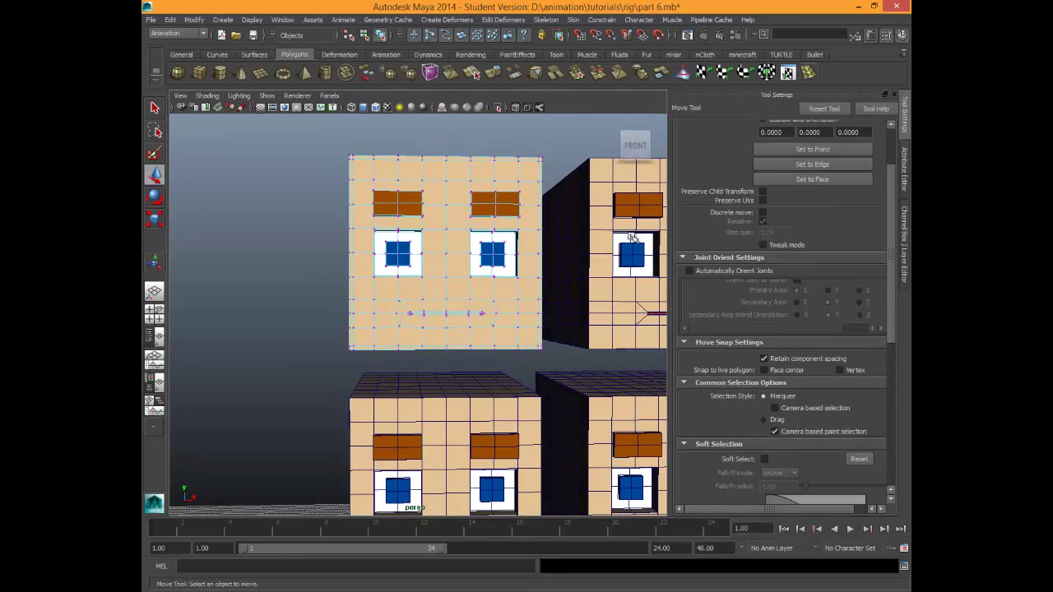
alt+middle_drag(632, 236, 632, 237)
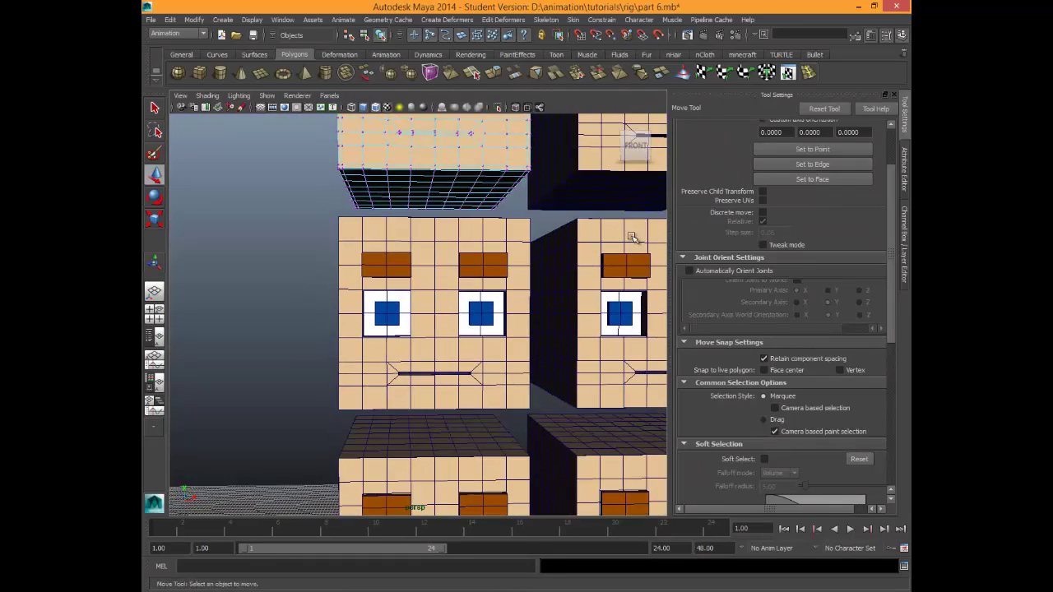
alt+right_drag(632, 237, 632, 237)
alt+middle_drag(632, 237, 632, 237)
alt+right_drag(632, 237, 632, 236)
alt+middle_drag(631, 236, 632, 237)
alt+right_drag(631, 237, 632, 237)
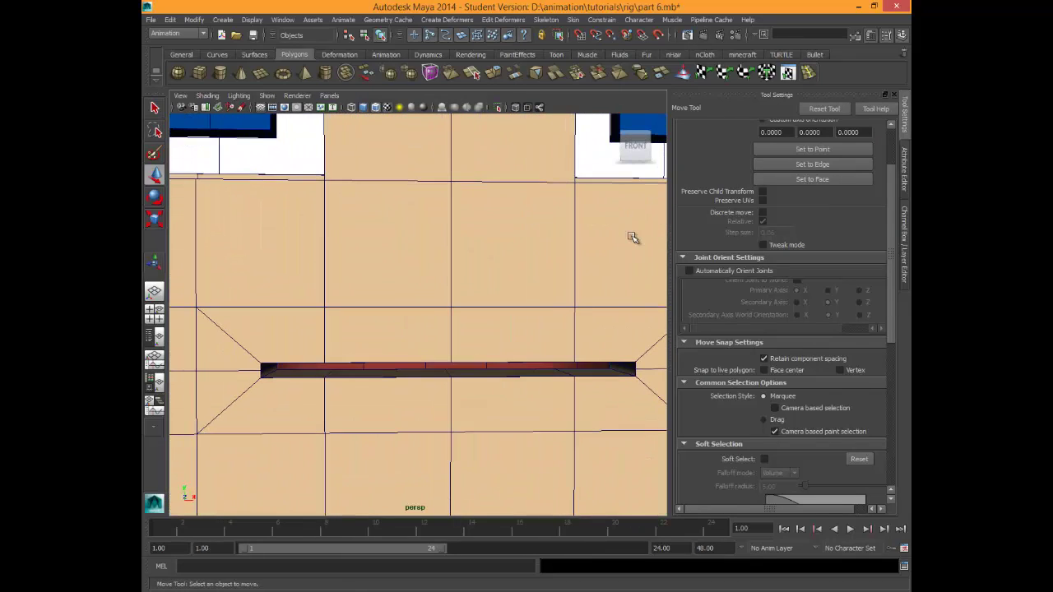
alt+drag(631, 237, 632, 229)
right_drag(271, 329, 270, 301)
scroll(632, 237, down, 10)
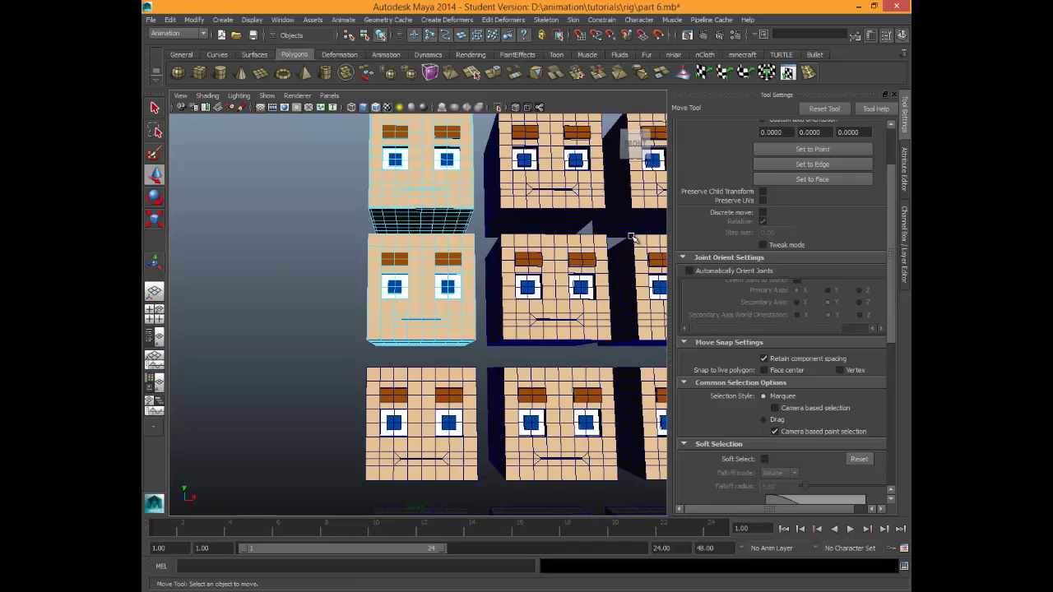
right_drag(400, 313, 356, 309)
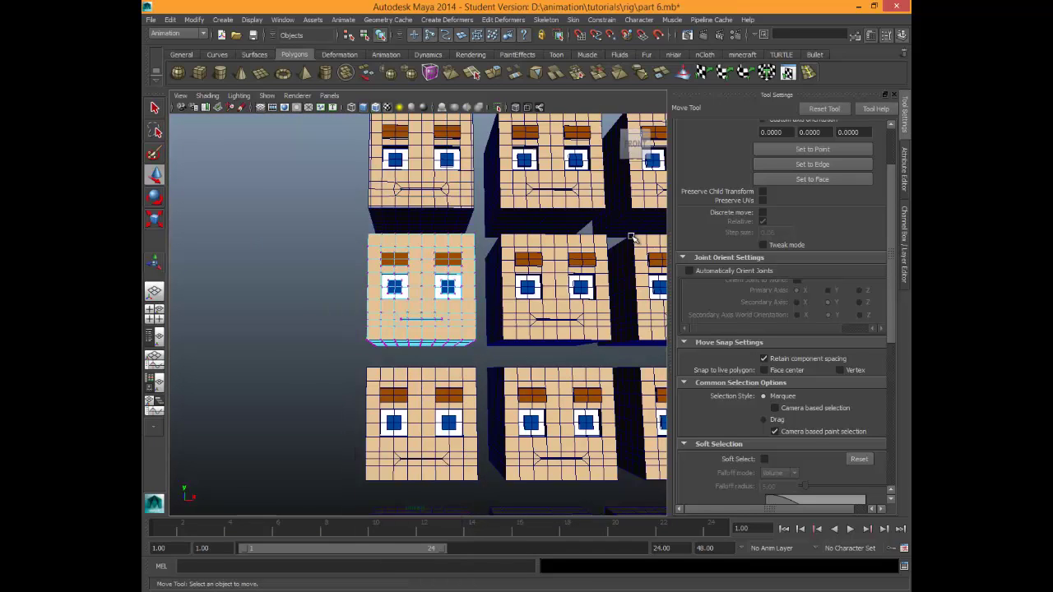
key(f)
Try to open the mouth of Blend_express_AH2 by box-selecting its slit vertices and scaling them vertically, and undo the scaling.
scroll(632, 237, up, 3)
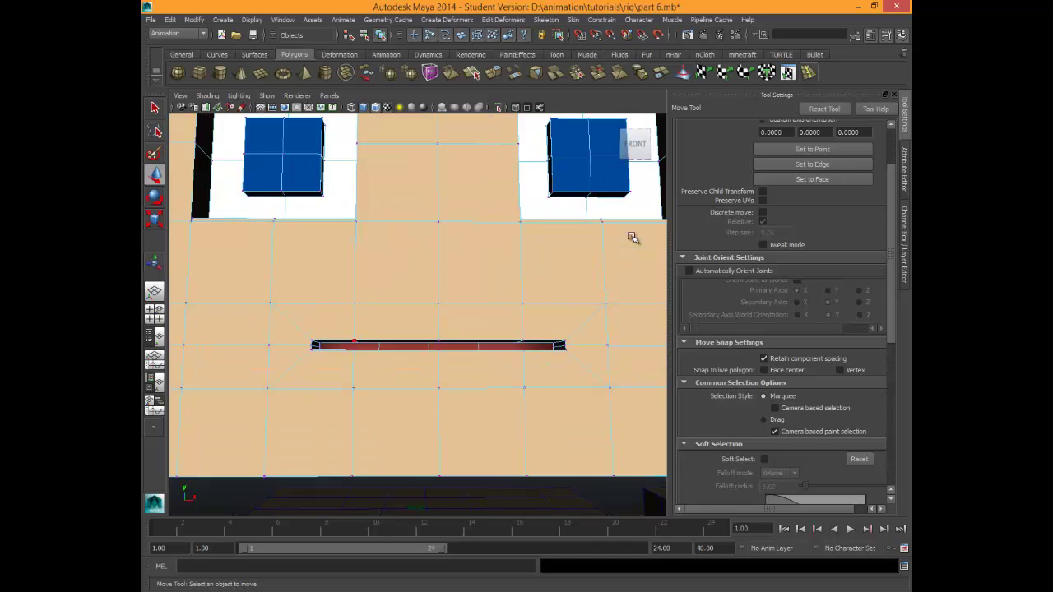
alt+drag(632, 237, 631, 239)
scroll(632, 237, up, 5)
scroll(632, 237, down, 5)
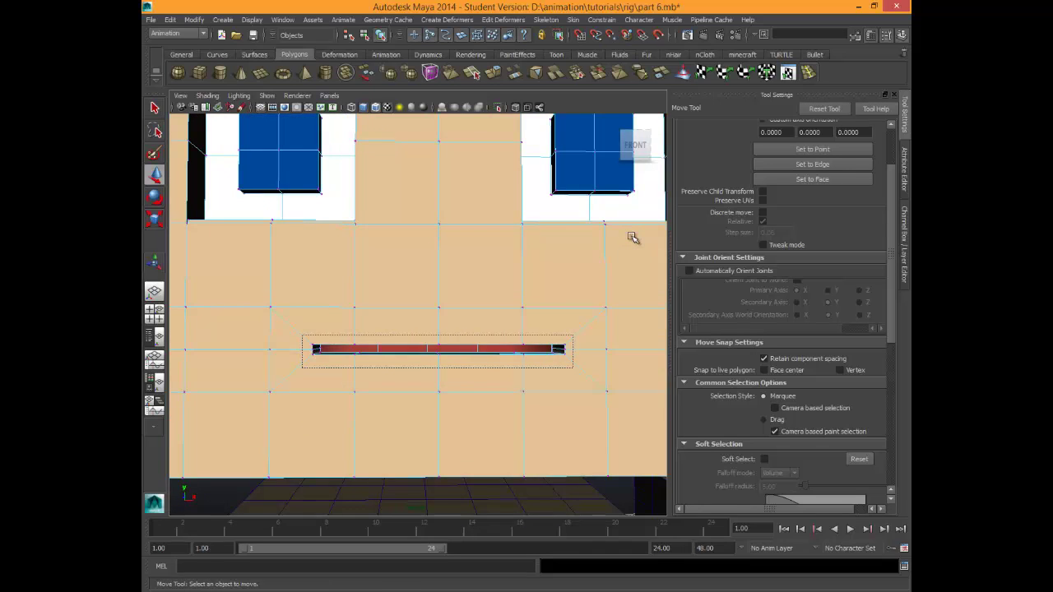
alt+drag(631, 237, 632, 237)
alt+drag(632, 237, 632, 237)
key(r)
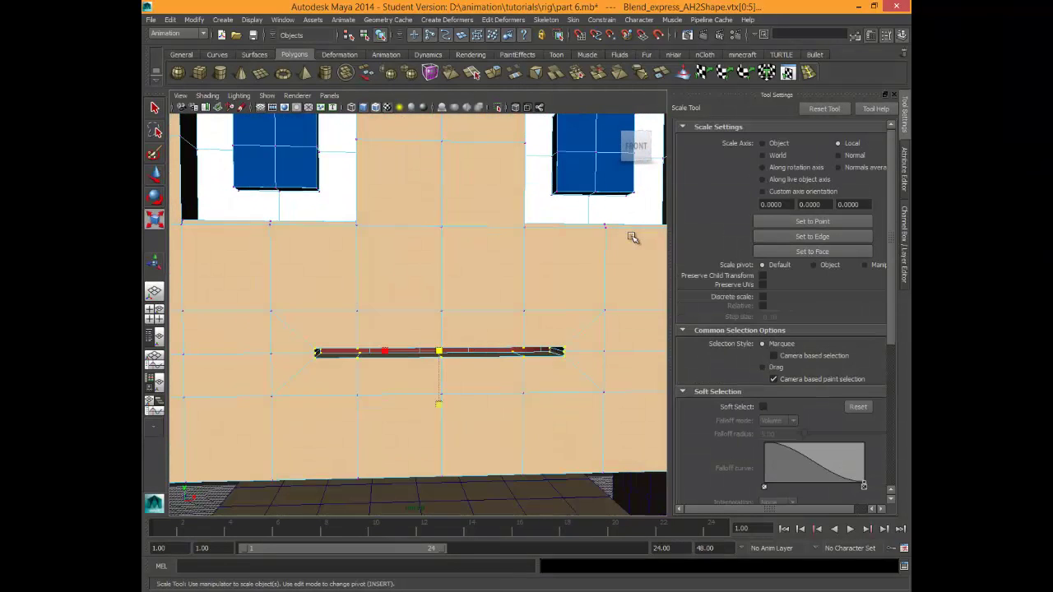
middle_drag(632, 237, 632, 238)
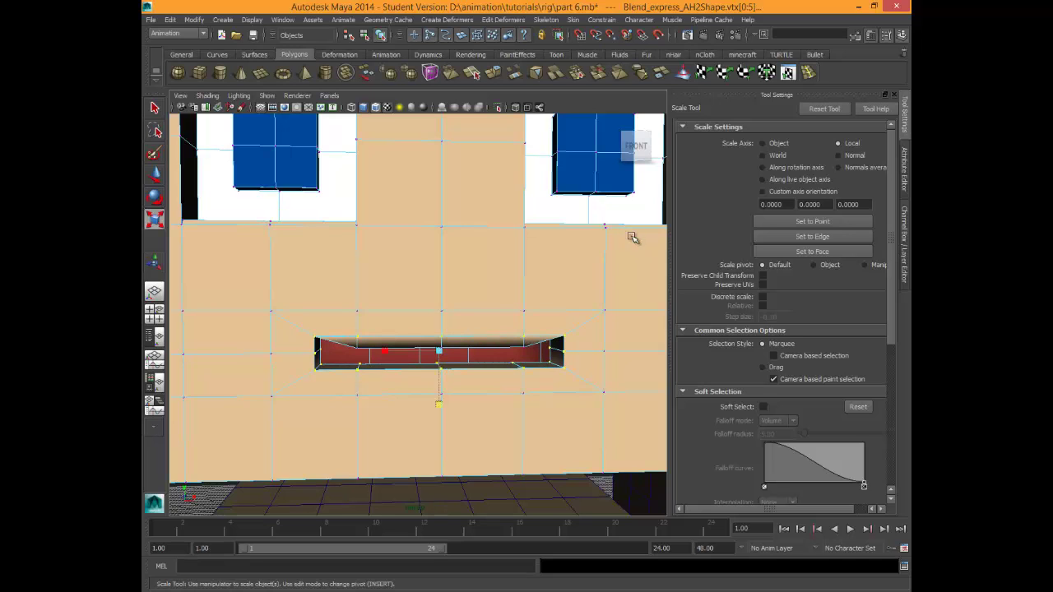
alt+drag(632, 237, 632, 237)
key(ctrl+z)
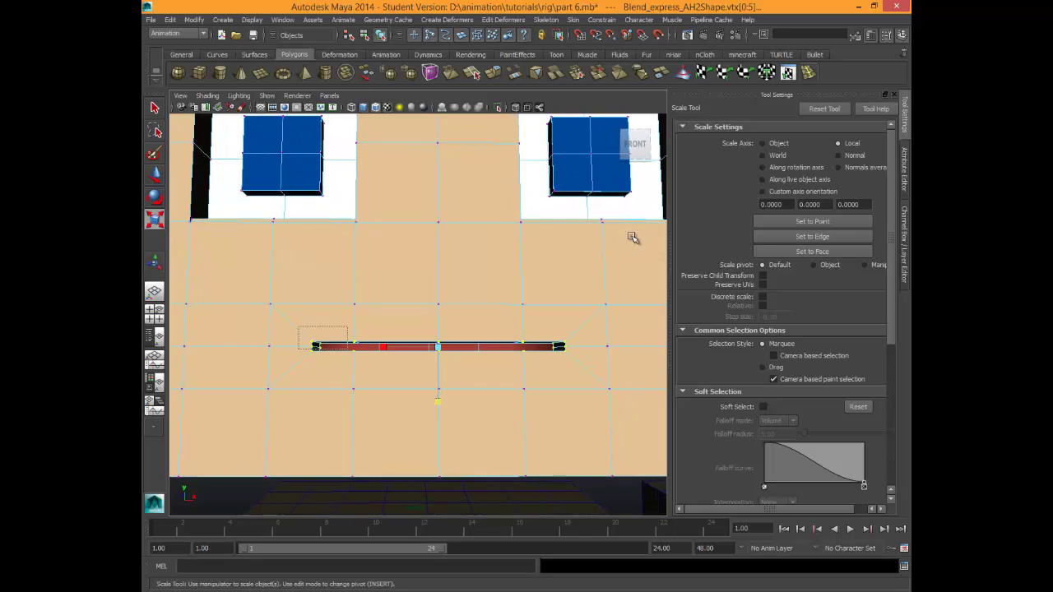
Select all rim vertices around the mouth slit of Blend_express_AH2 and scale them vertically to open the mouth.
drag(348, 350, 570, 366)
alt+drag(632, 237, 632, 237)
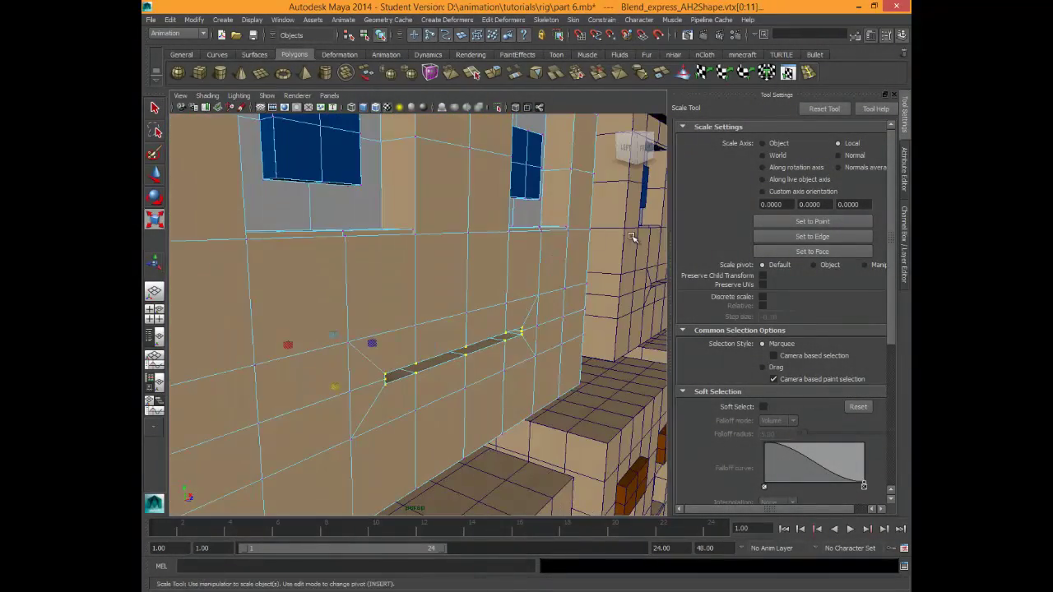
alt+drag(632, 237, 632, 237)
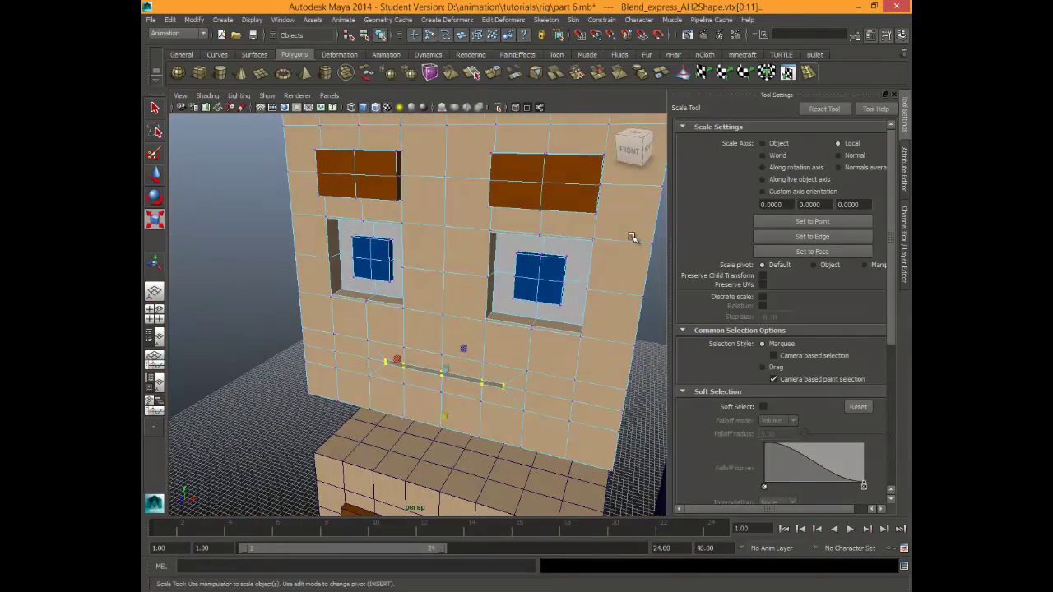
key(w)
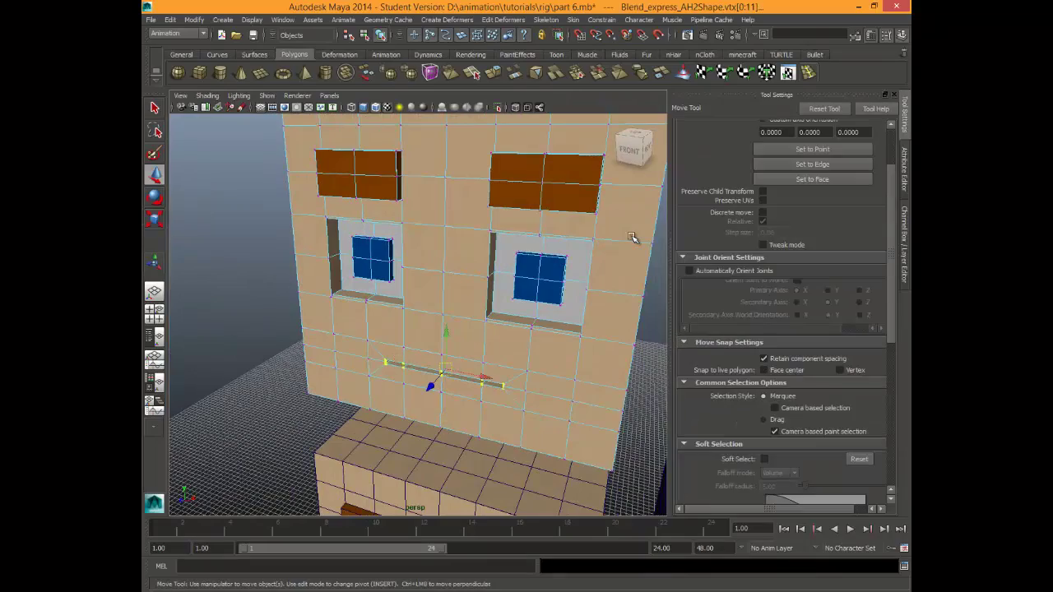
alt+drag(632, 237, 632, 237)
scroll(631, 236, up, 8)
key(r)
drag(418, 367, 418, 472)
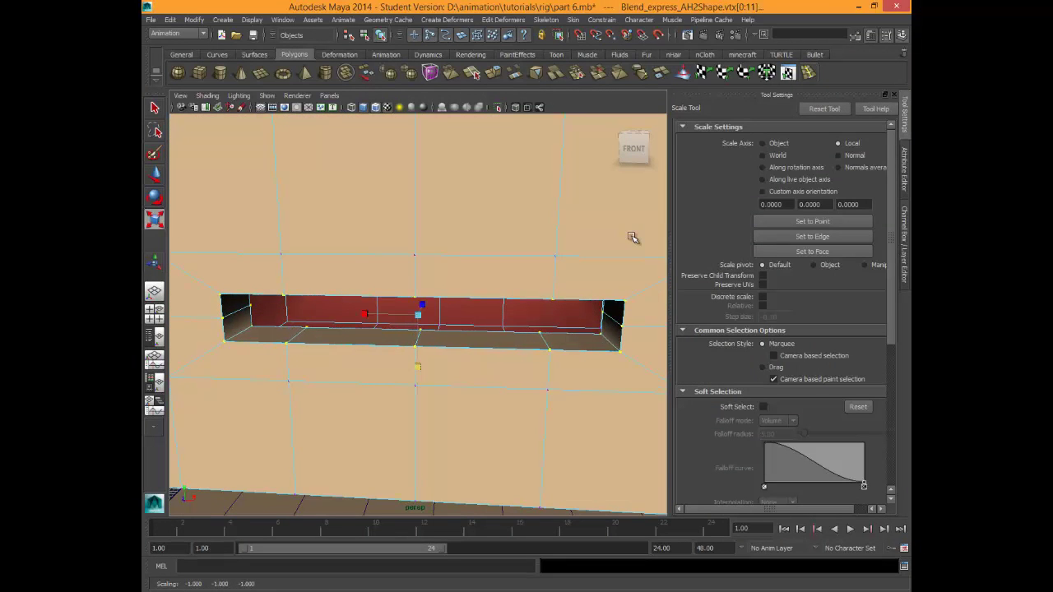
Scale the mouth rim vertices vertically to about 0.79 to reduce the height of the opening.
alt+drag(632, 237, 632, 237)
alt+middle_drag(632, 236, 734, 301)
mouse_move(473, 325)
mouse_down()
mouse_move(472, 416)
mouse_move(473, 314)
mouse_up()
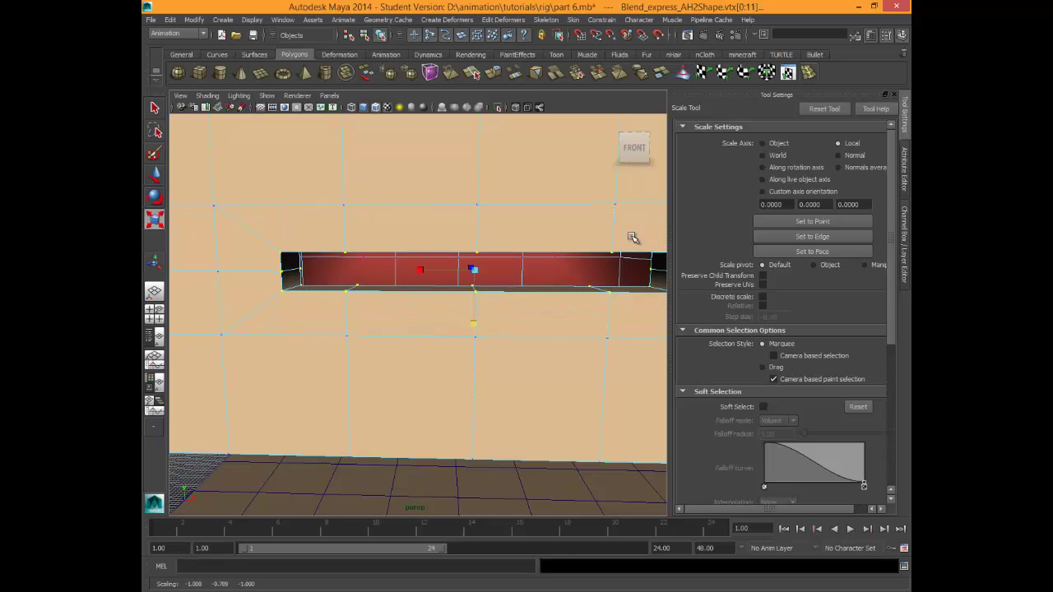
alt+drag(632, 238, 632, 238)
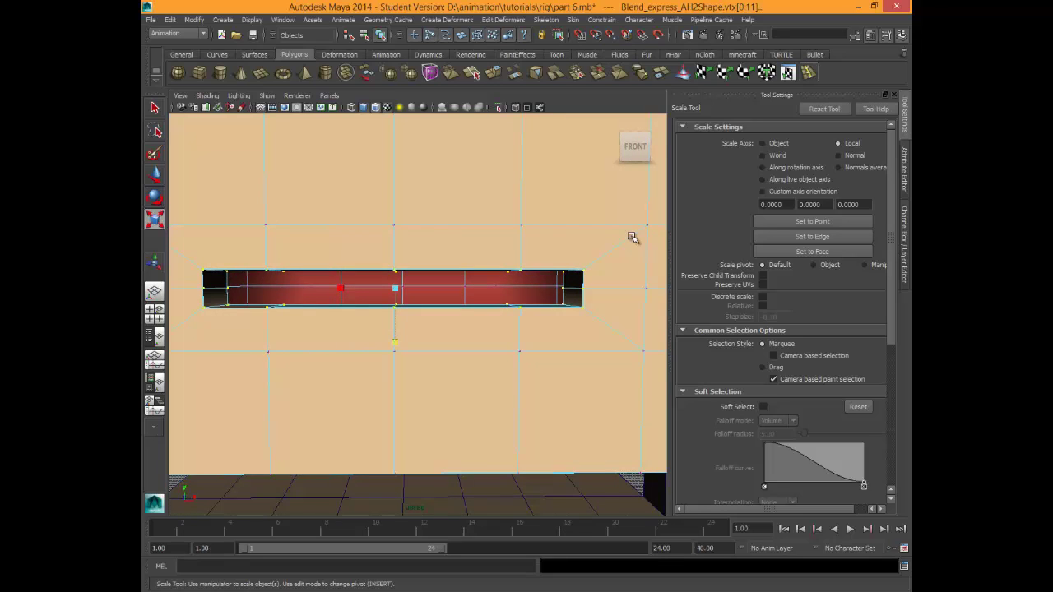
Select the lower rim vertices of the mouth on Blend_express_AH2 and move them down to widen the opening.
scroll(632, 238, down, 6)
scroll(632, 238, down, 4)
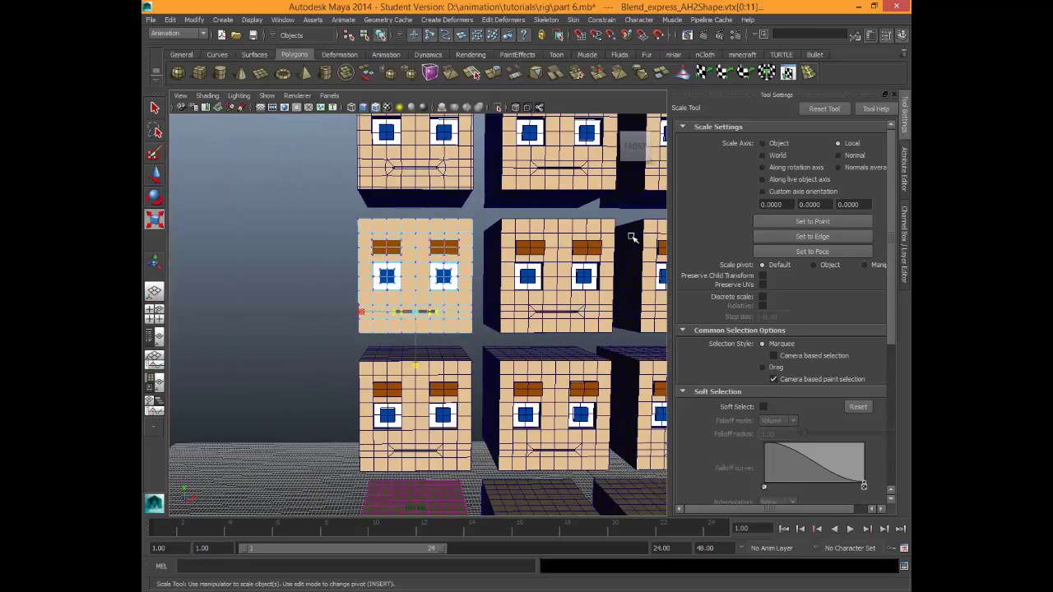
scroll(632, 237, down, 5)
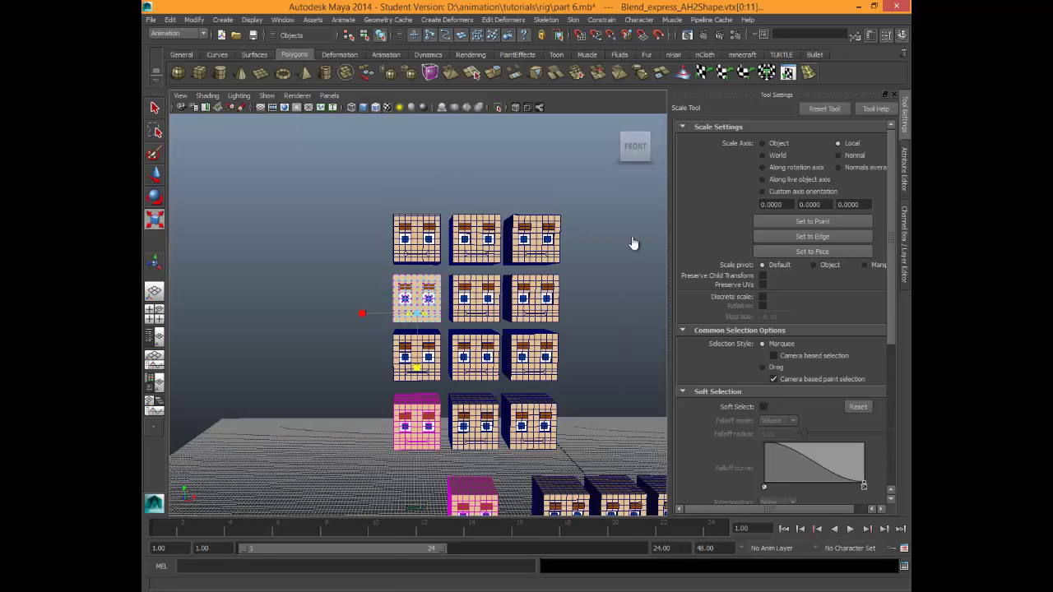
key(f)
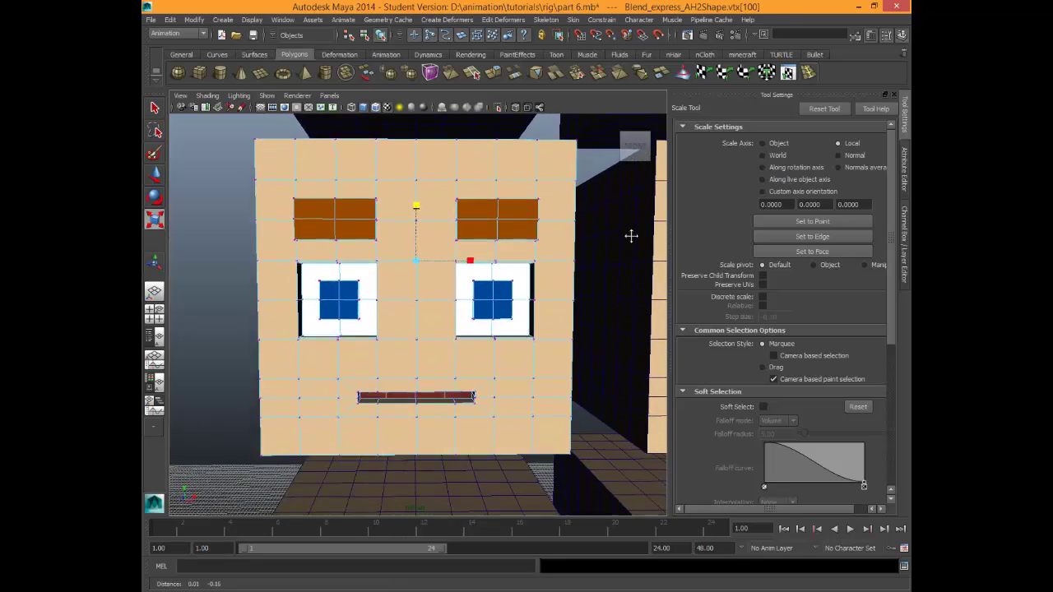
scroll(632, 237, up, 5)
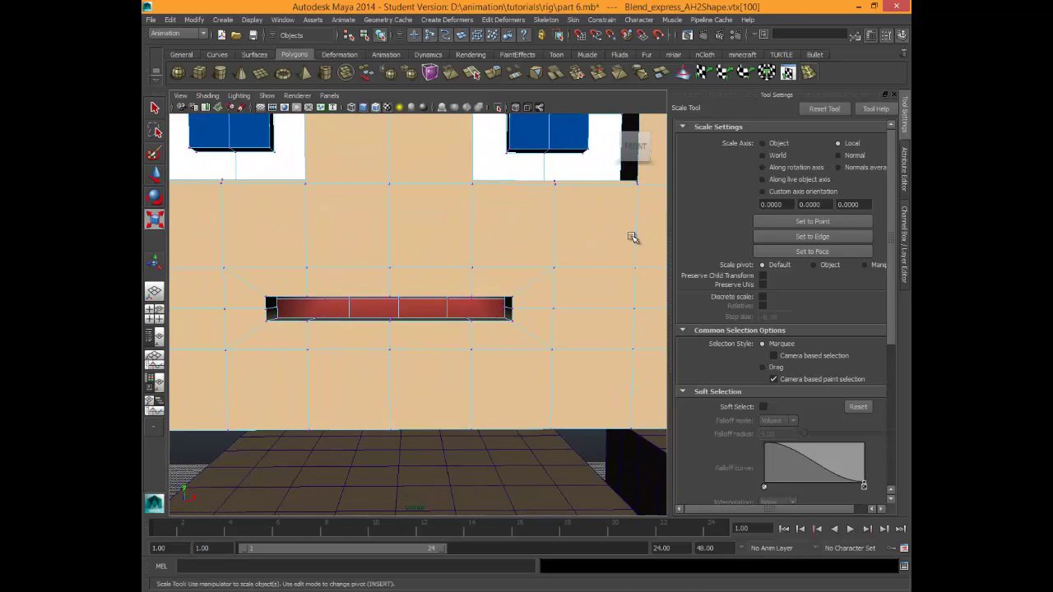
alt+drag(634, 237, 632, 237)
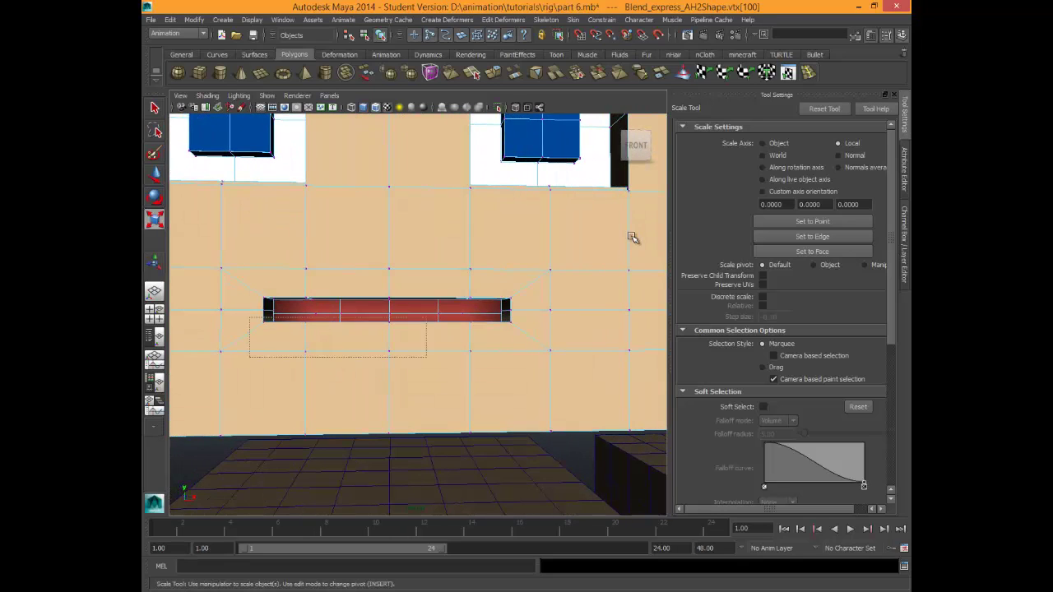
drag(426, 357, 520, 331)
alt+drag(632, 237, 632, 237)
key(w)
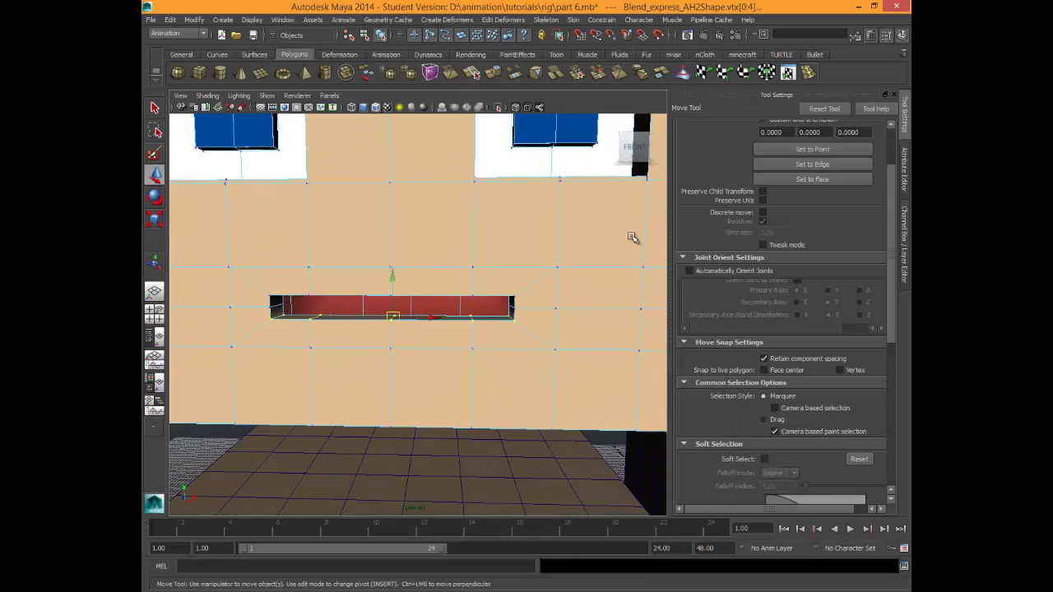
drag(393, 275, 392, 287)
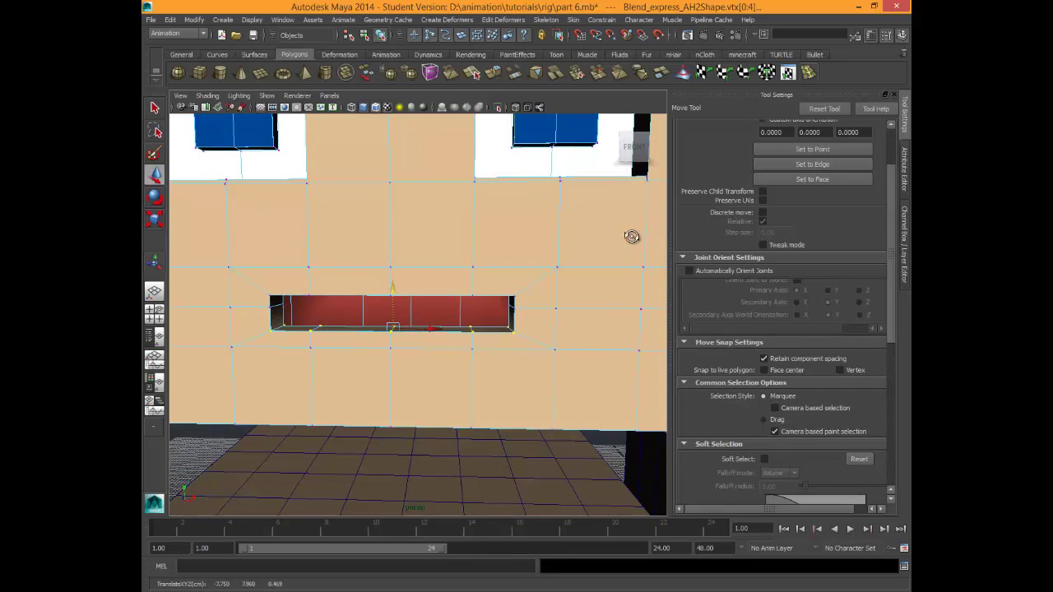
Select the row of edges below the mouth of Blend_express_AH2, move it down, and return to vertex editing.
alt+drag(632, 237, 635, 227)
right_drag(291, 329, 291, 301)
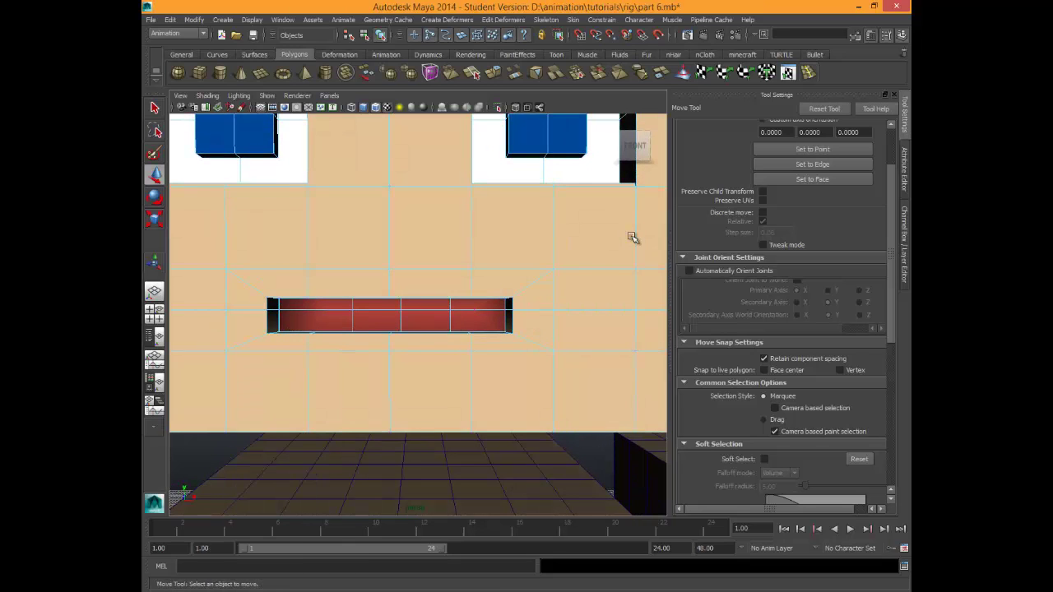
click(267, 350)
shift+click(349, 351)
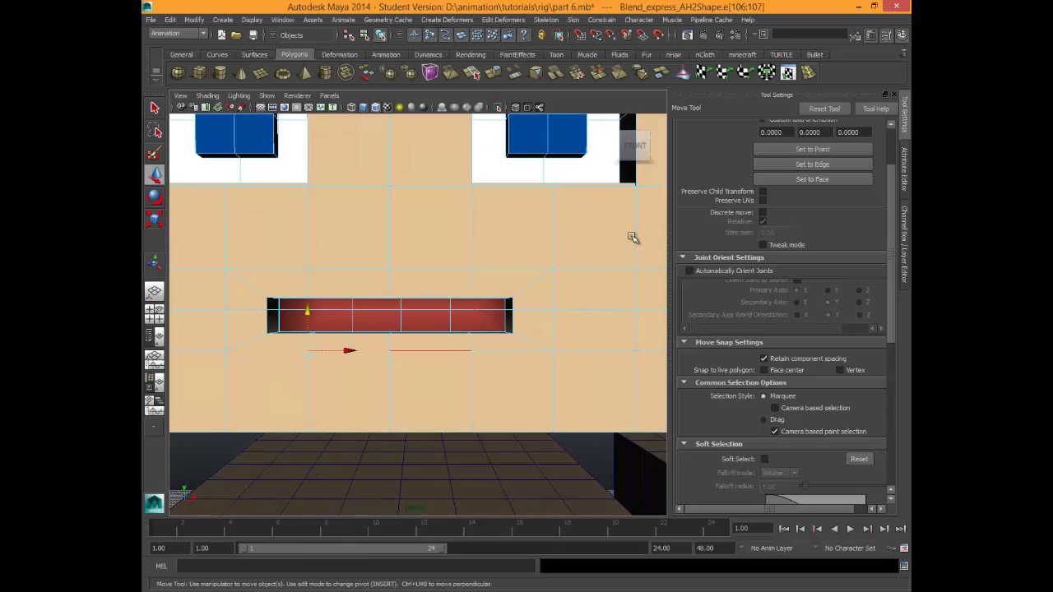
shift+click(513, 350)
mouse_move(632, 237)
alt+mouse_down()
mouse_move(444, 288)
mouse_move(288, 301)
mouse_move(616, 194)
mouse_move(632, 237)
alt+mouse_up()
right_drag(344, 331, 298, 330)
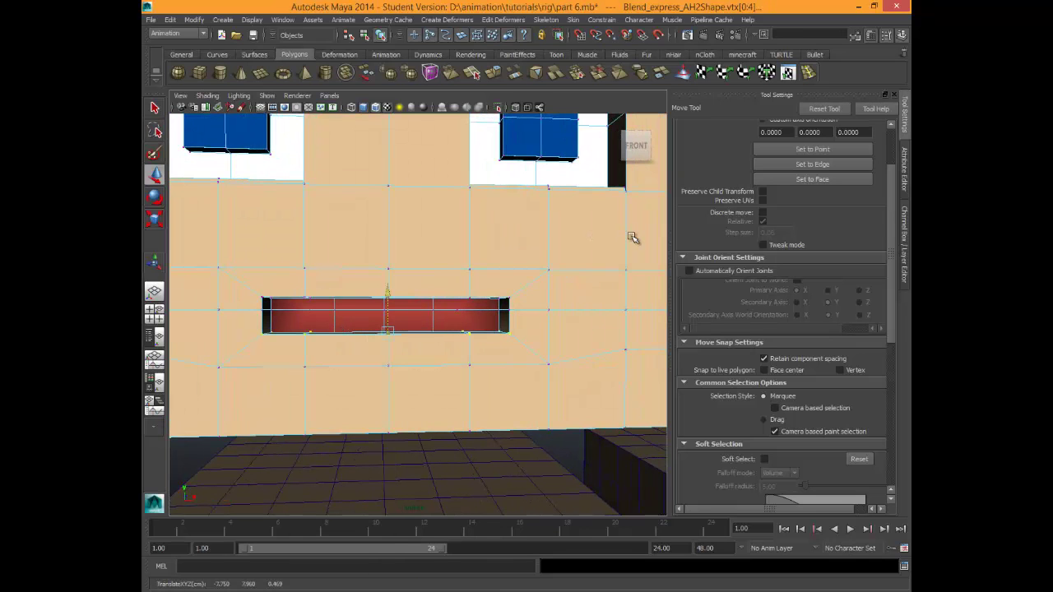
Leave component editing on Blend_express_AH2, select and frame the head Blend_express_AH1, and switch it to edge editing.
alt+drag(632, 237, 632, 236)
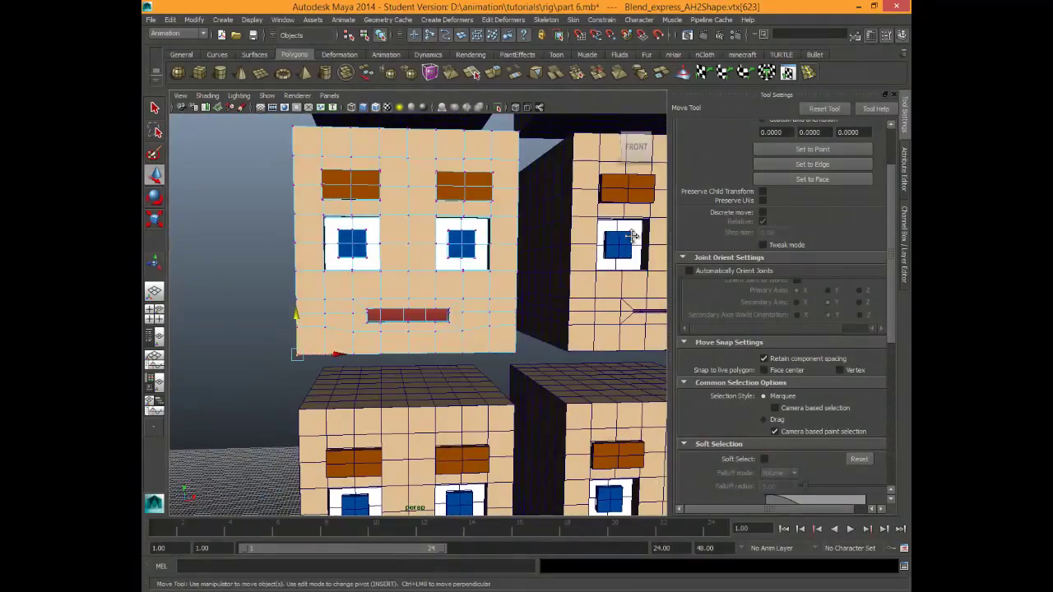
alt+middle_drag(632, 235, 632, 216)
click(461, 287)
key(f)
alt+drag(632, 237, 634, 242)
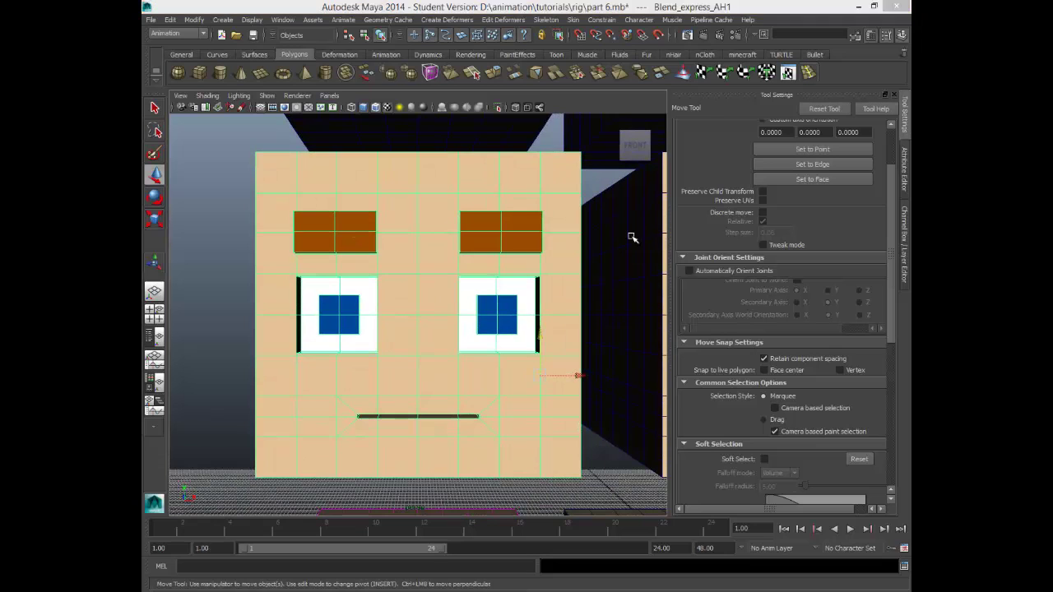
alt+middle_drag(632, 237, 632, 237)
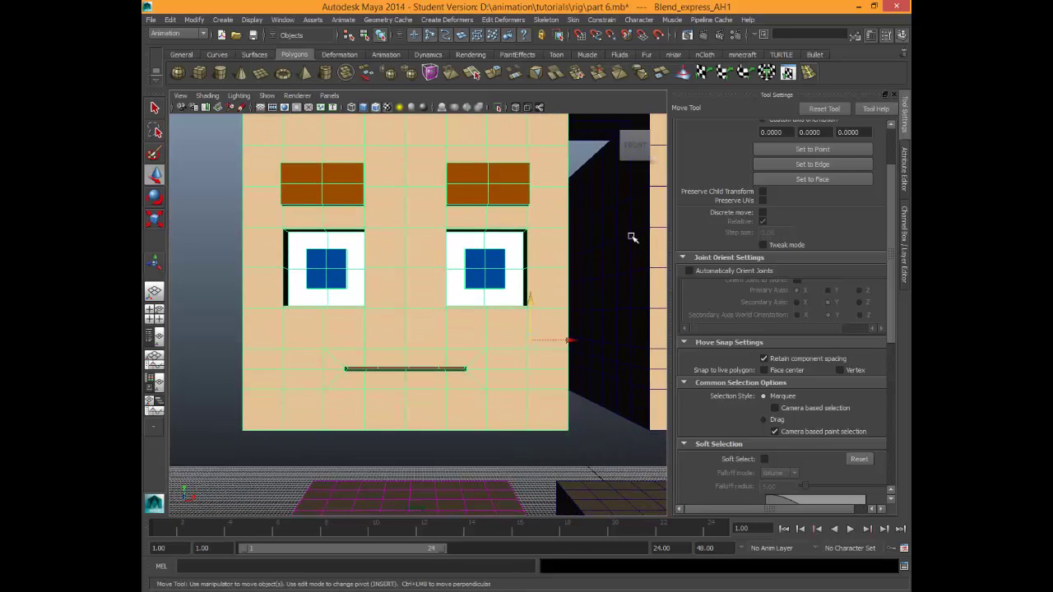
alt+right_drag(632, 236, 631, 235)
alt+middle_drag(630, 235, 645, 141)
right_drag(383, 329, 368, 313)
Select the ring of short edges running through the mouth slit of Blend_express_AH1, starting from its middle edge.
alt+drag(632, 236, 630, 235)
alt+right_drag(630, 235, 631, 237)
scroll(631, 237, up, 8)
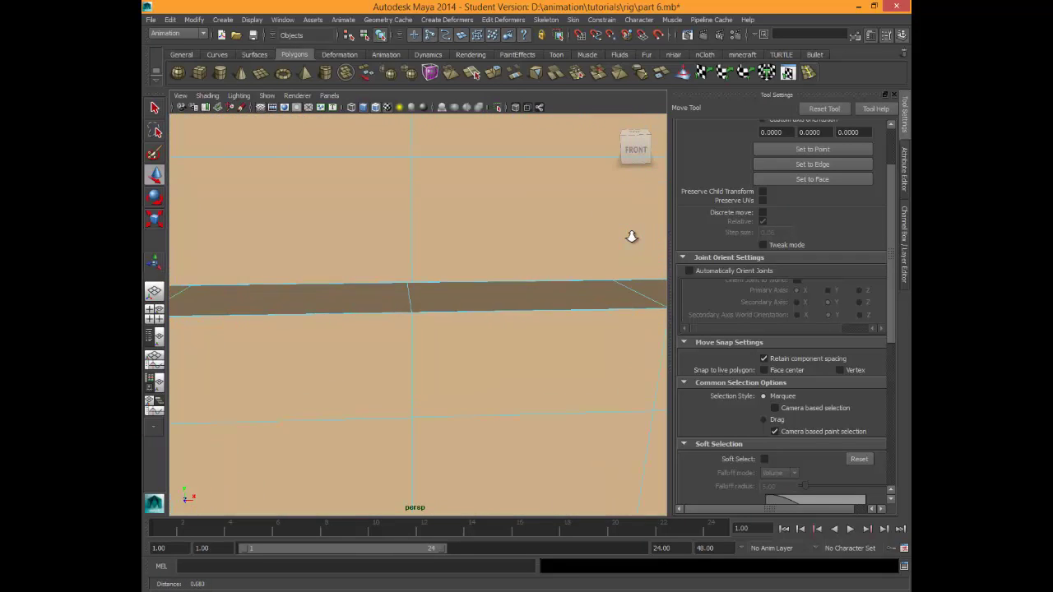
scroll(632, 237, down, 3)
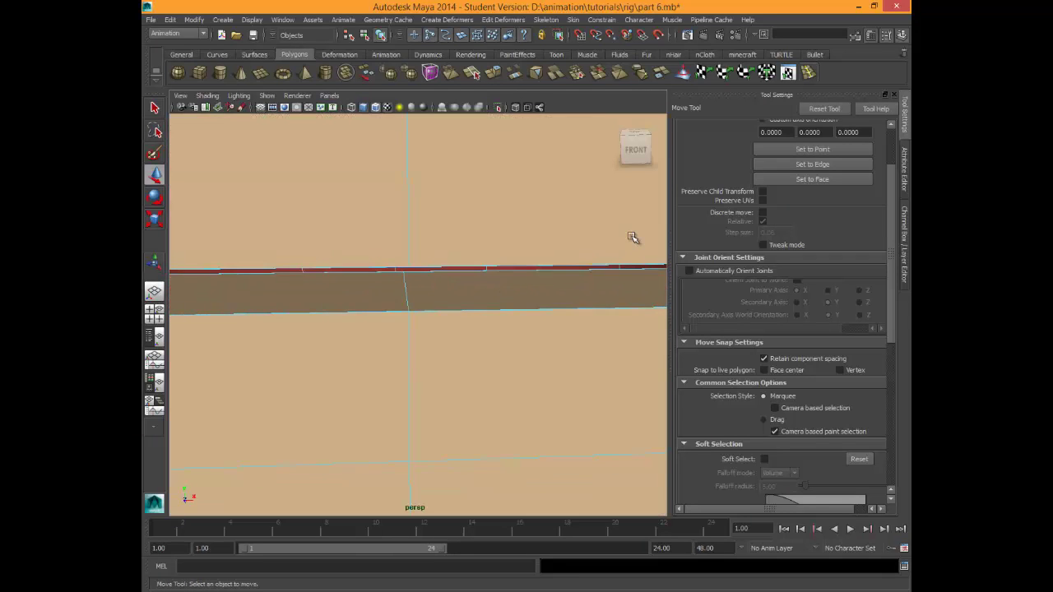
click(406, 289)
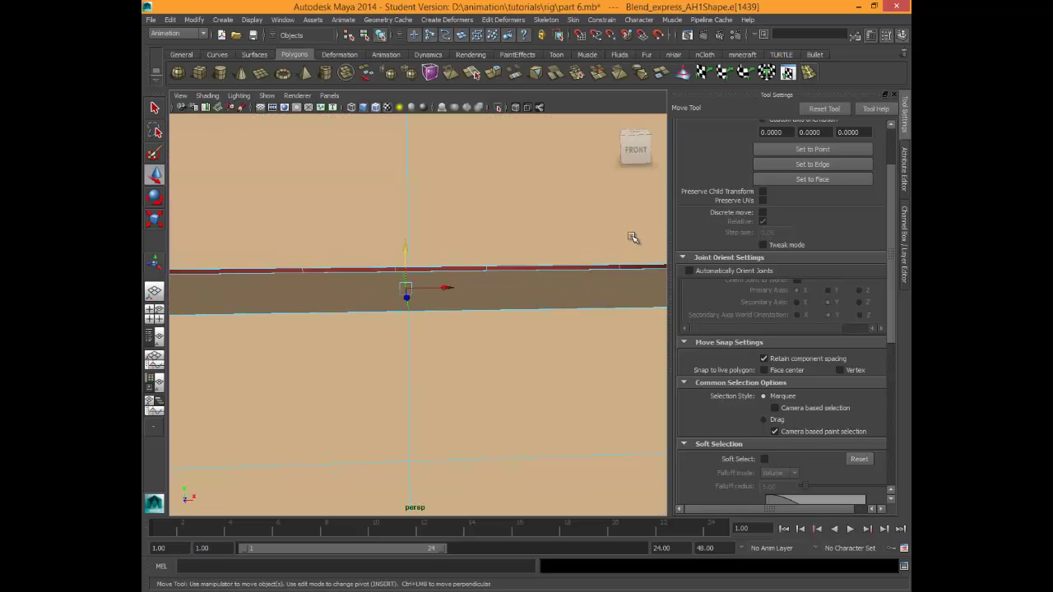
shift+right_click(408, 303)
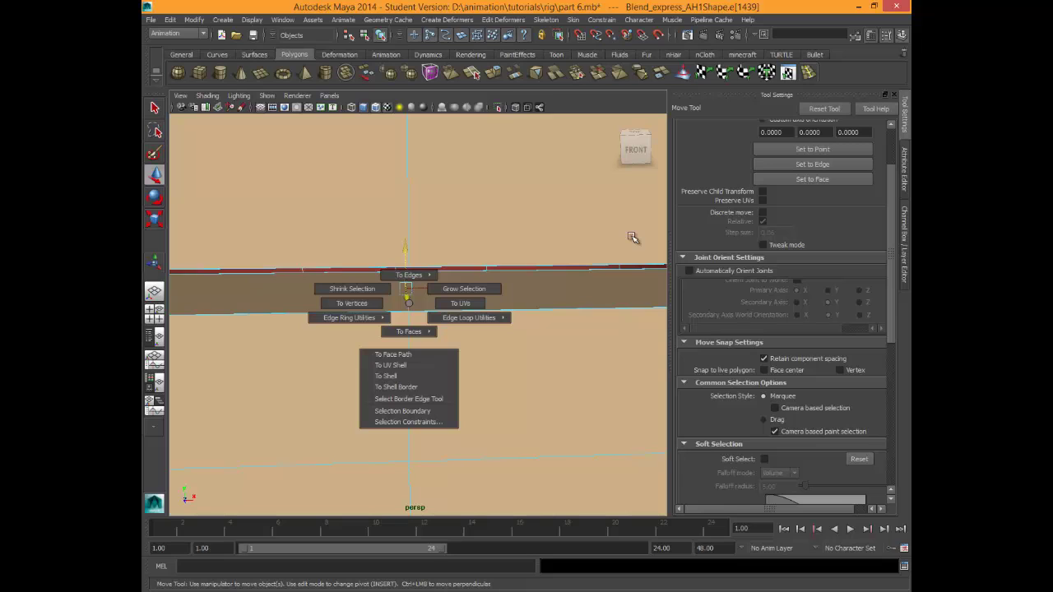
shift+right_drag(408, 303, 315, 336)
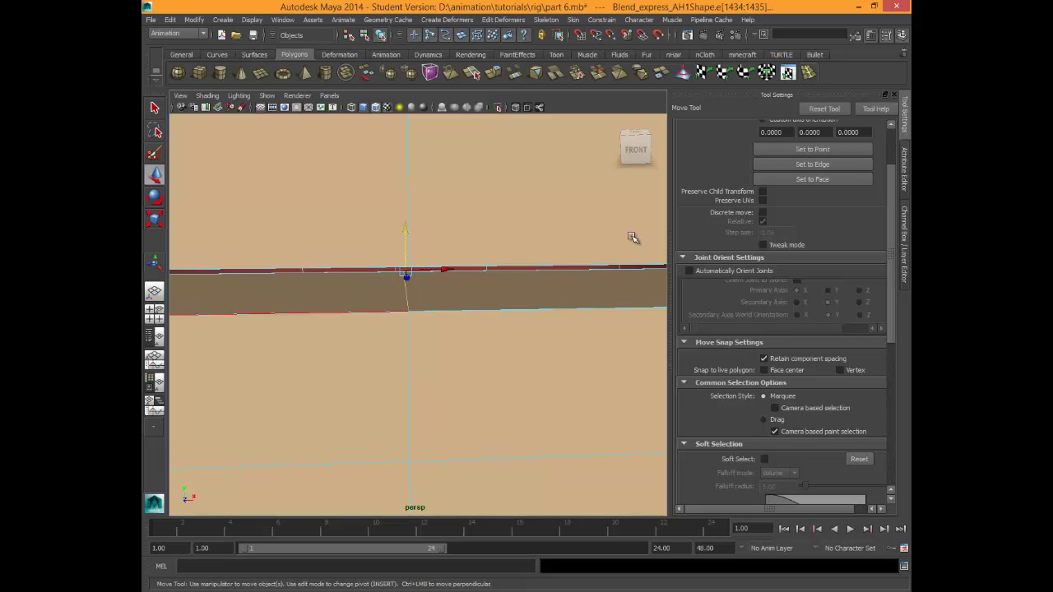
Grow the edge selection outward until it covers the mouth rim and the surrounding inner-mouth edges.
right_click(372, 292)
ctrl+right_click(372, 292)
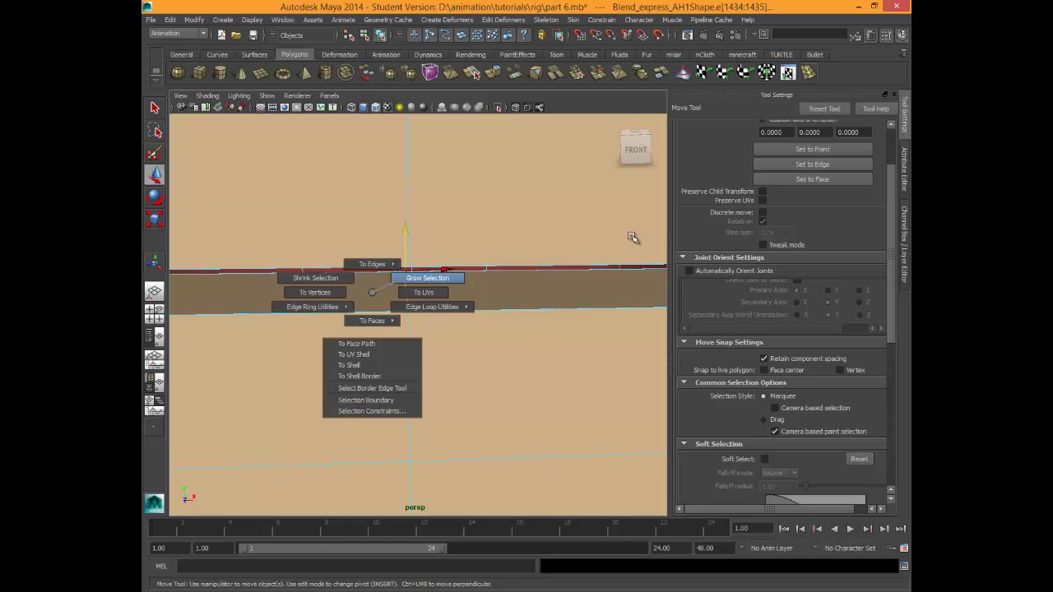
shift+right_drag(632, 238, 632, 238)
key(f)
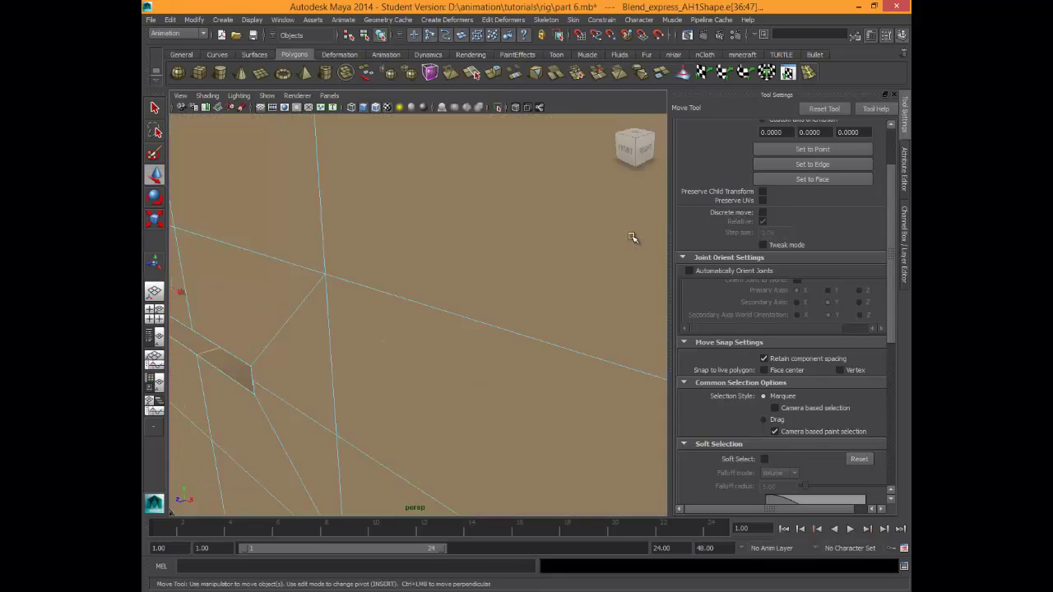
alt+drag(633, 238, 632, 238)
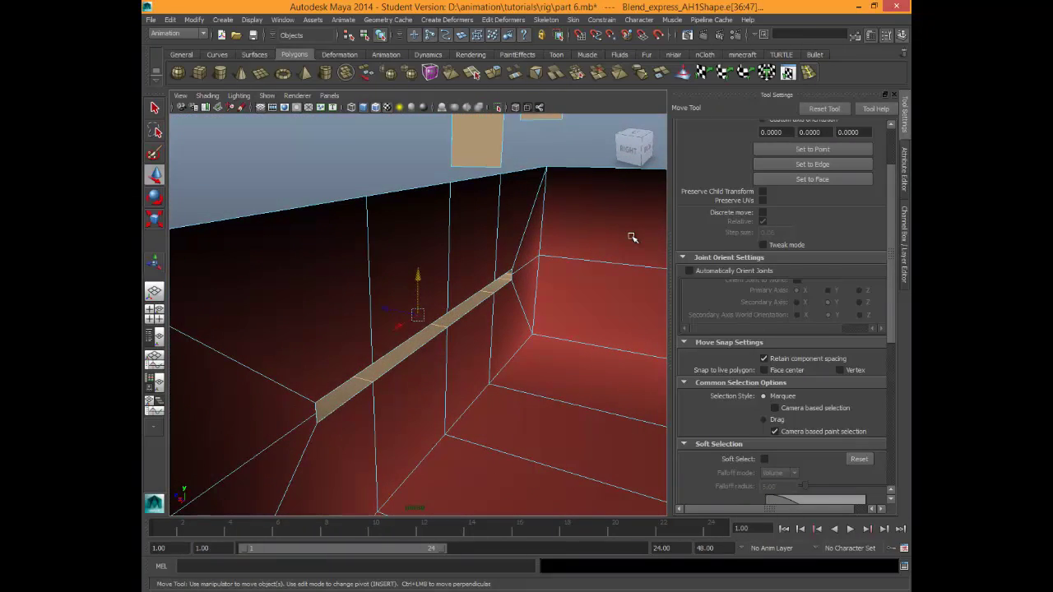
ctrl+right_drag(370, 332, 419, 316)
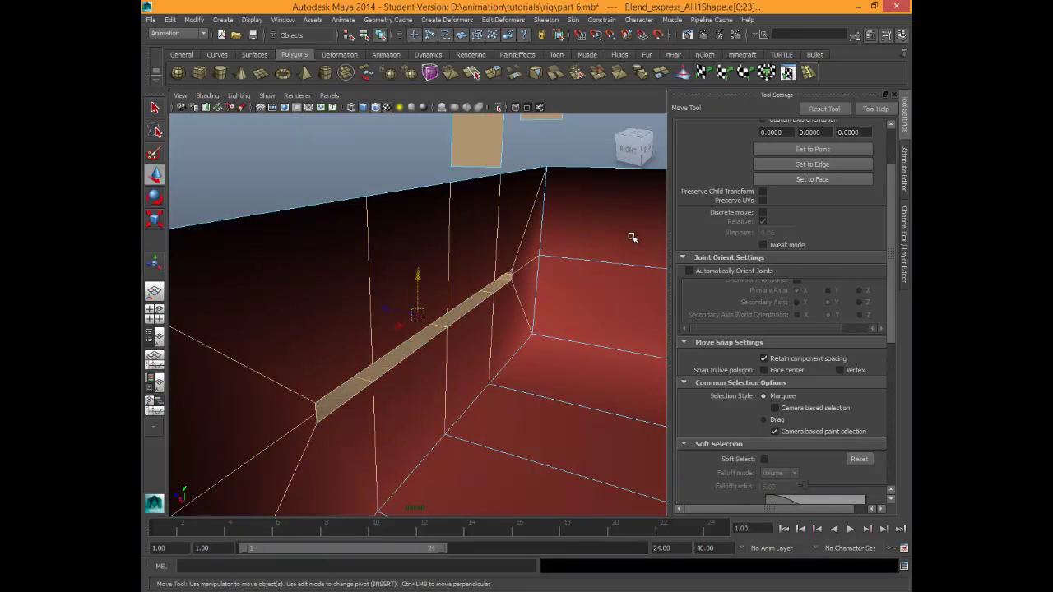
alt+drag(633, 238, 633, 238)
ctrl+right_drag(394, 332, 419, 323)
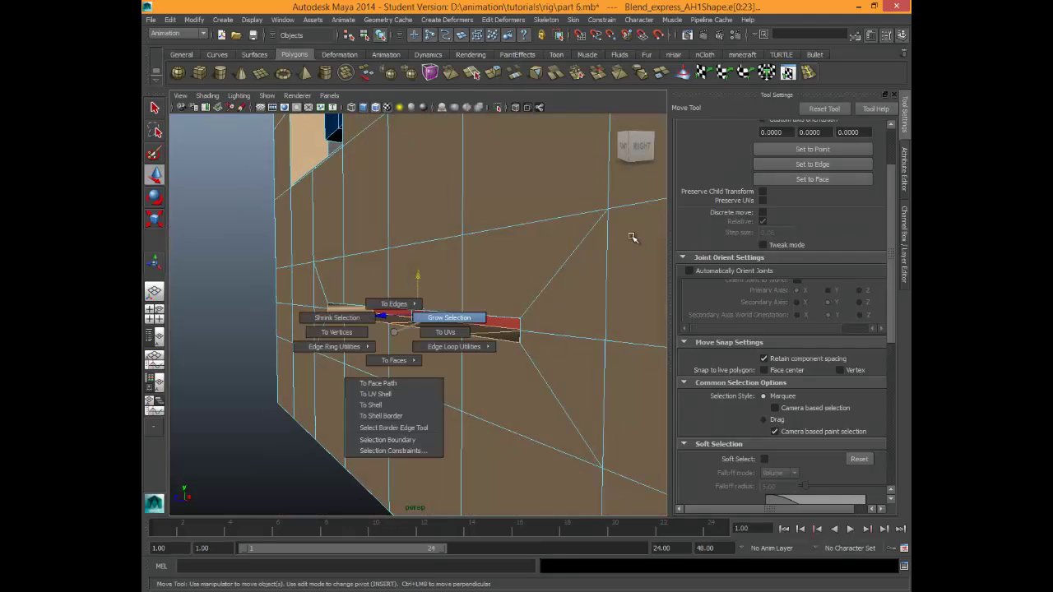
shift+right_drag(632, 238, 632, 237)
ctrl+right_drag(407, 333, 351, 318)
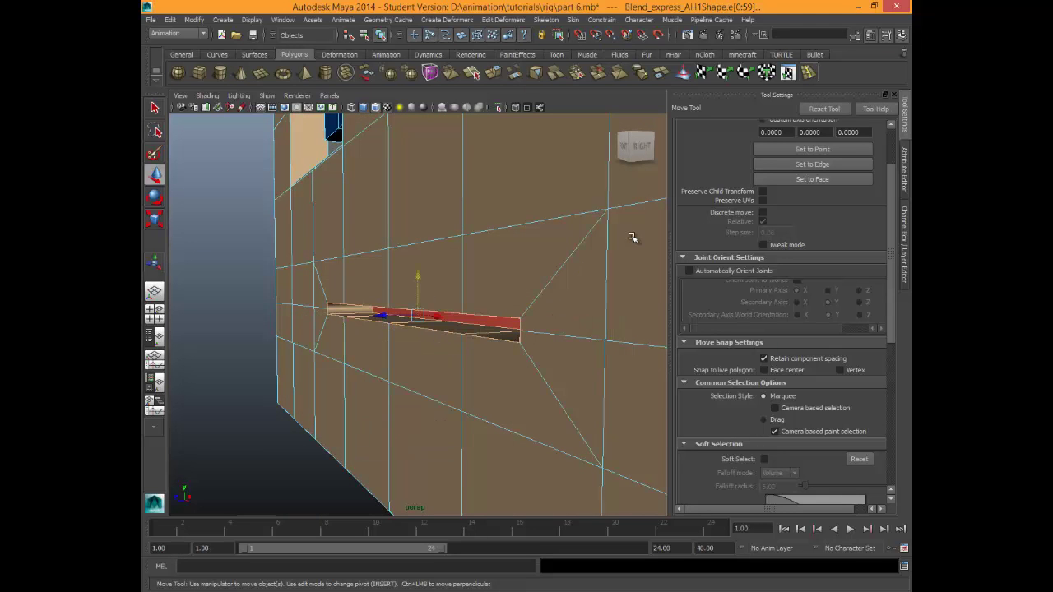
Deselect the surplus inner-mouth edges around the slit and convert the remaining rim edges to a vertex selection.
alt+drag(632, 238, 630, 235)
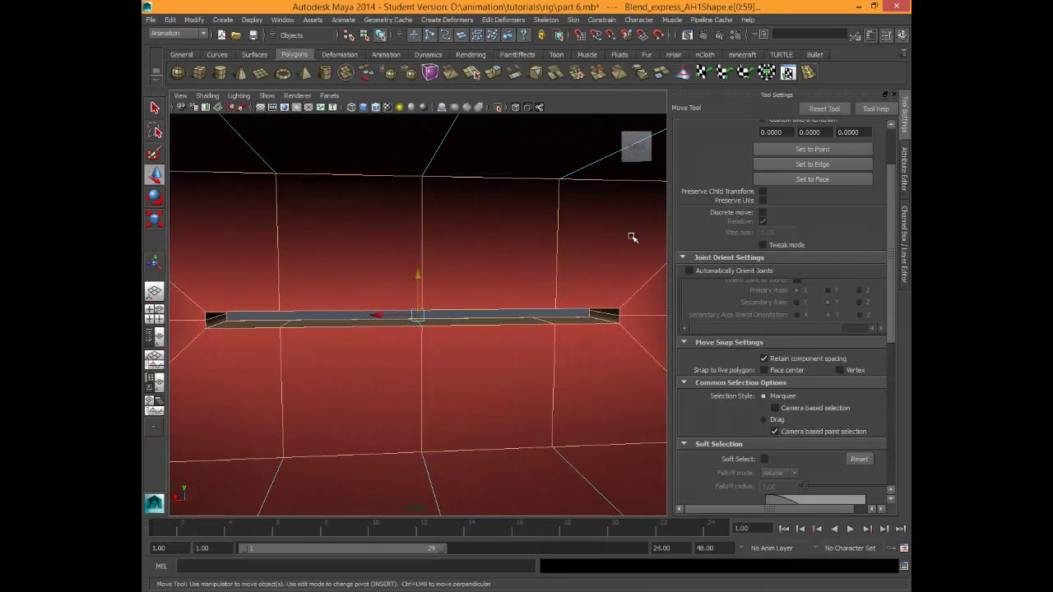
scroll(631, 238, down, 4)
ctrl+drag(231, 233, 288, 411)
mouse_move(258, 239)
ctrl+mouse_down()
mouse_move(644, 271)
mouse_move(558, 467)
ctrl+mouse_up()
mouse_move(282, 364)
ctrl+mouse_down()
mouse_move(356, 479)
mouse_move(535, 449)
ctrl+mouse_up()
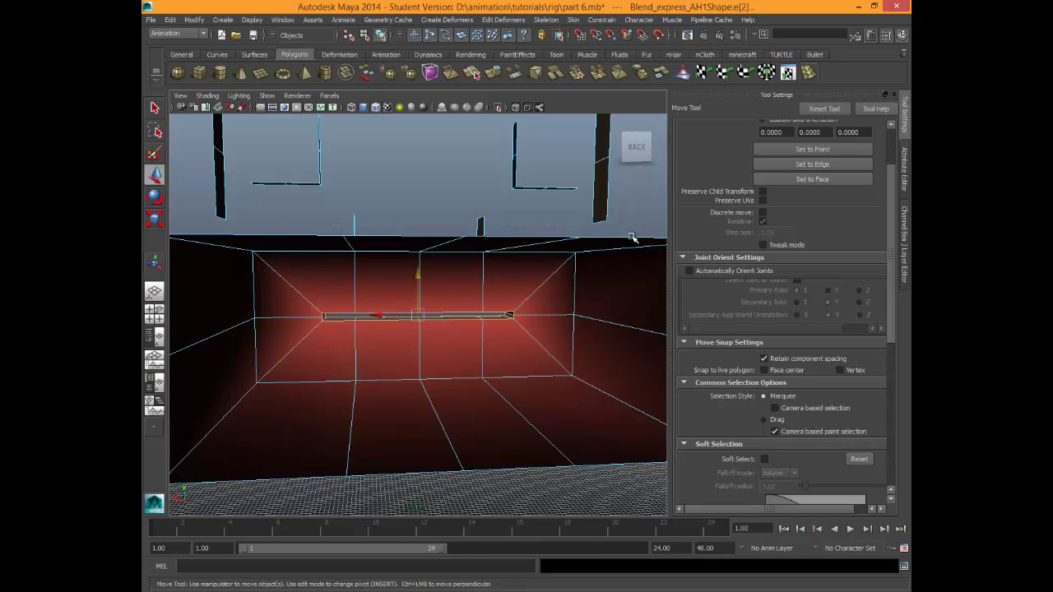
shift+right_click(394, 348)
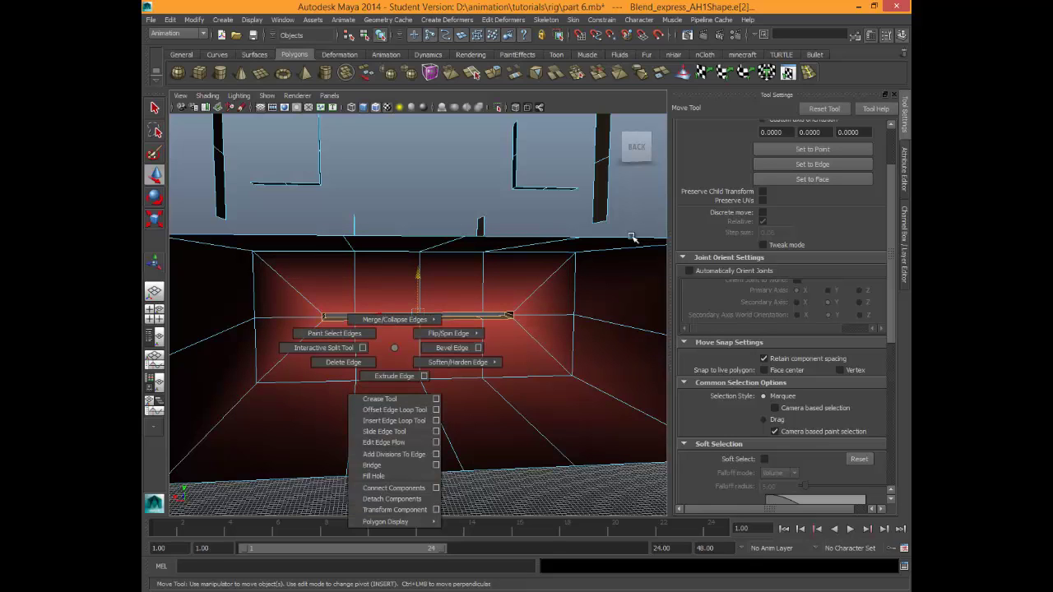
ctrl+right_drag(394, 348, 343, 348)
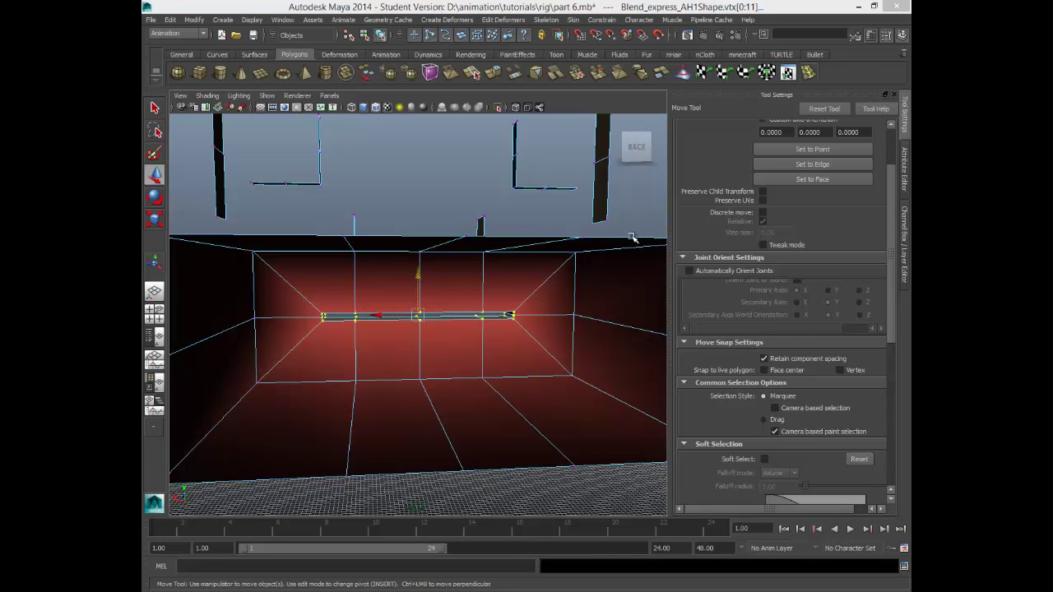
Scale the mouth rim vertices of Blend_express_AH1 vertically to about 4.84 to open the mouth.
alt+drag(632, 237, 632, 237)
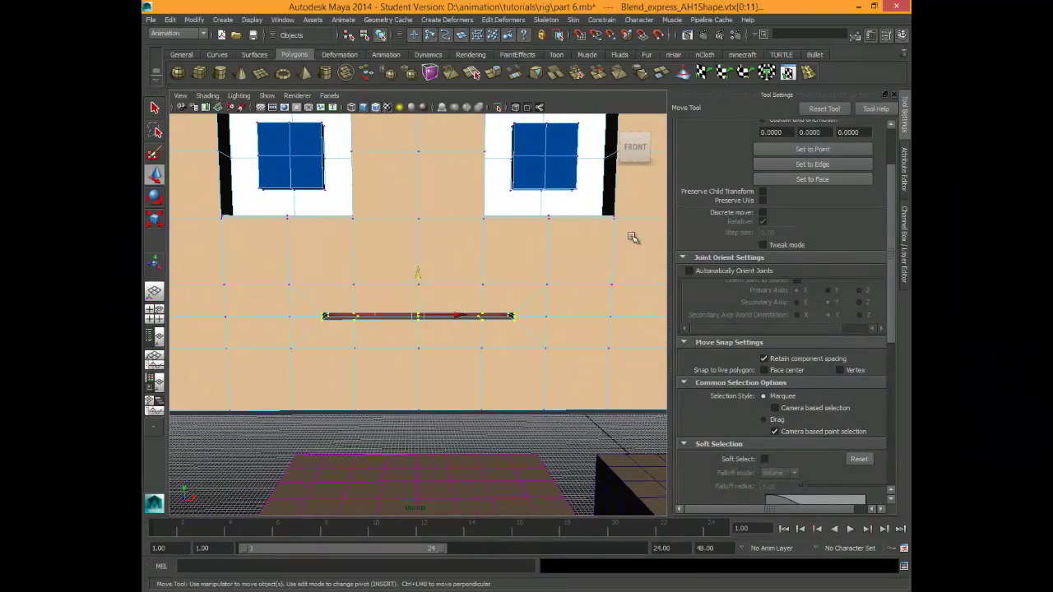
key(r)
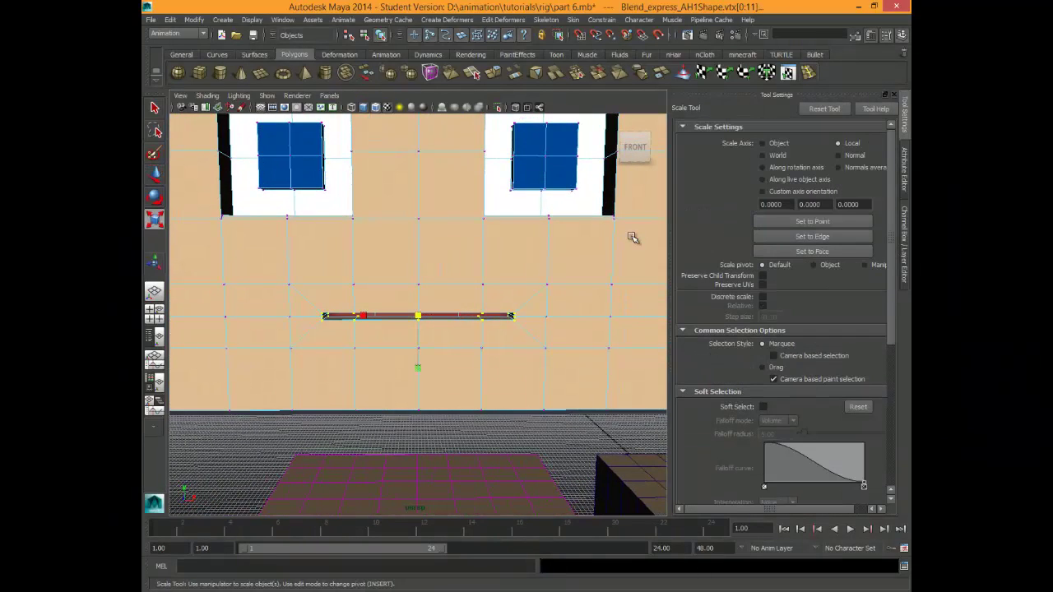
drag(418, 368, 418, 570)
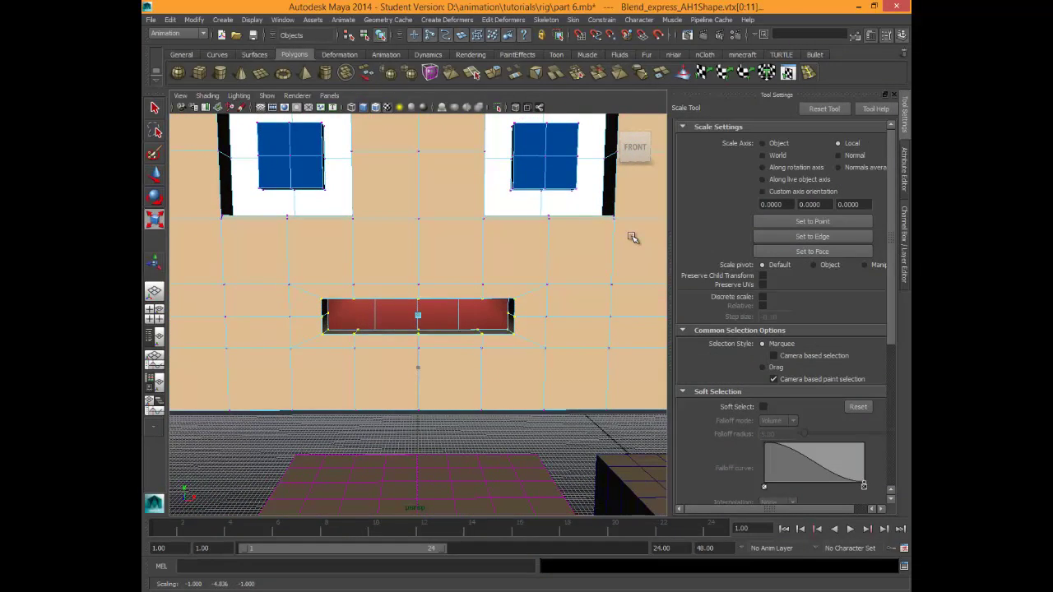
alt+drag(632, 236, 632, 237)
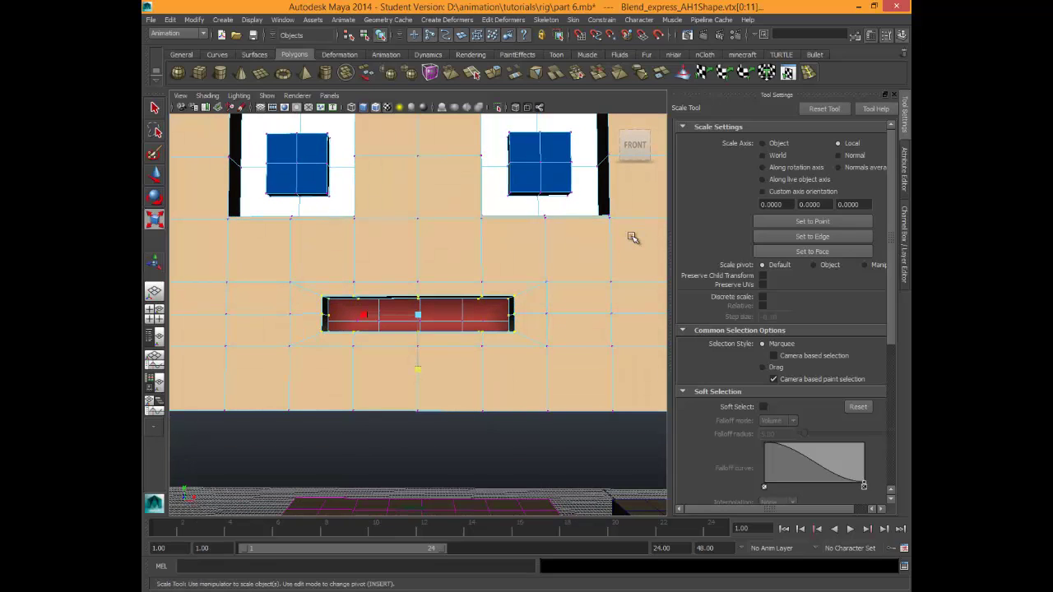
Select the lower mouth rim vertices of Blend_express_AH1 and move them slightly down.
drag(510, 346, 518, 348)
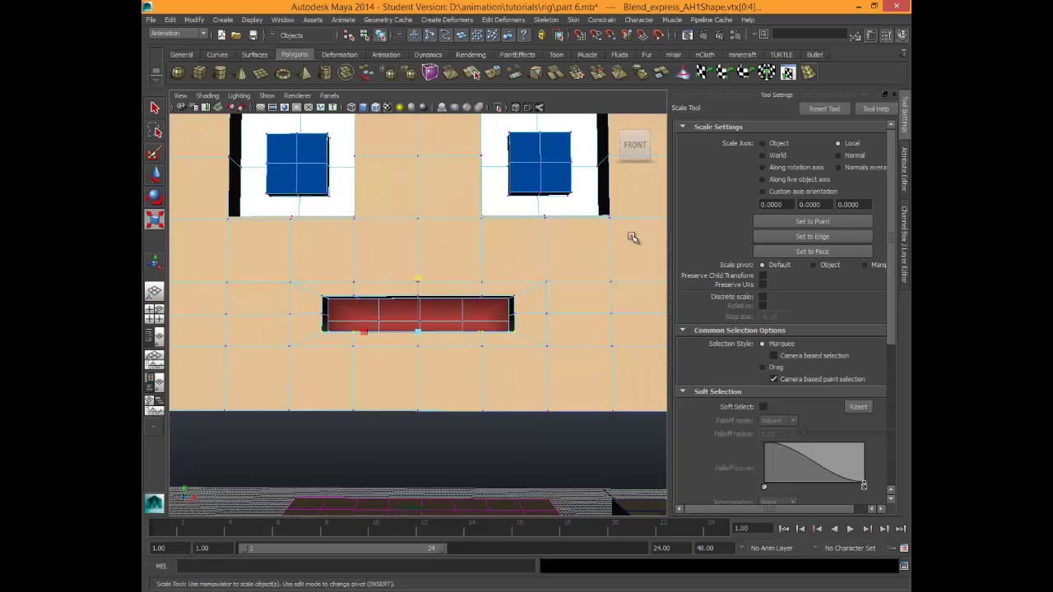
key(w)
drag(418, 292, 418, 300)
Switch Blend_express_AH1 to edge editing, select the four-edge row just below the mouth, and move it down.
right_drag(337, 329, 337, 302)
key(Left)
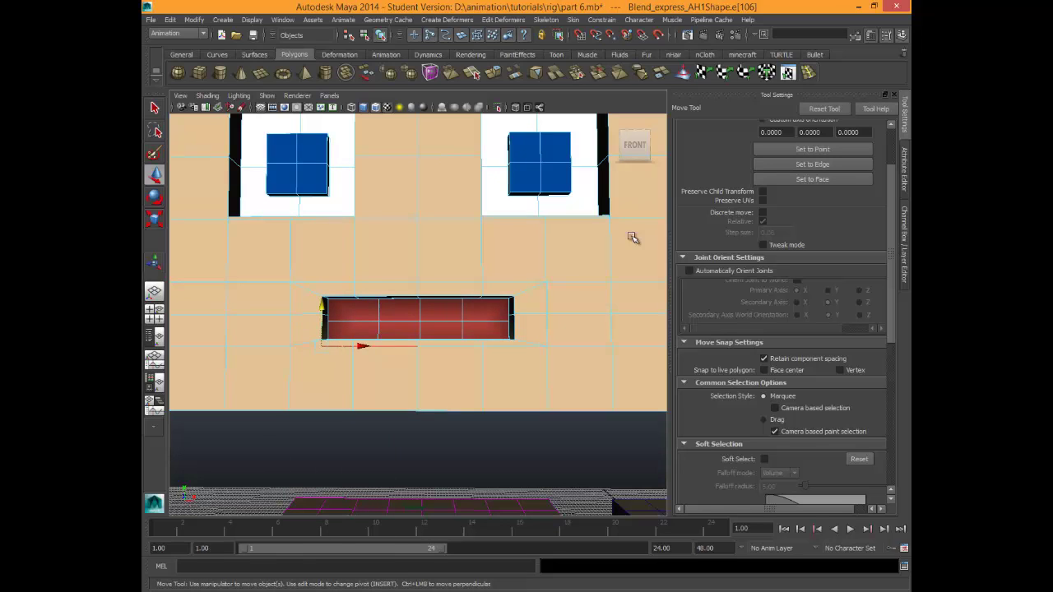
key(shift+Right)
key(shift+Right)
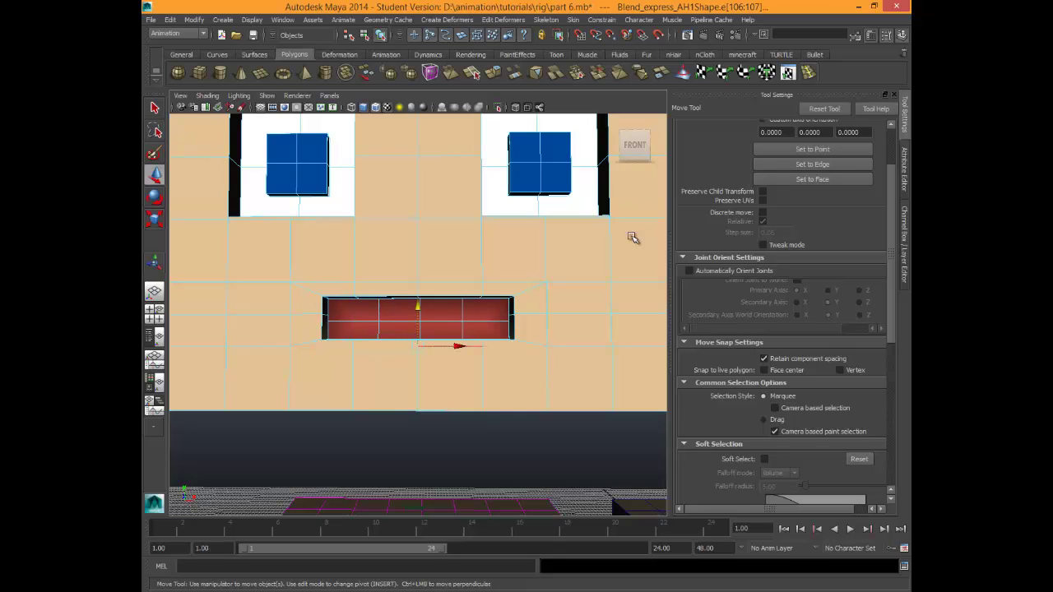
key(shift+Right)
drag(418, 308, 418, 326)
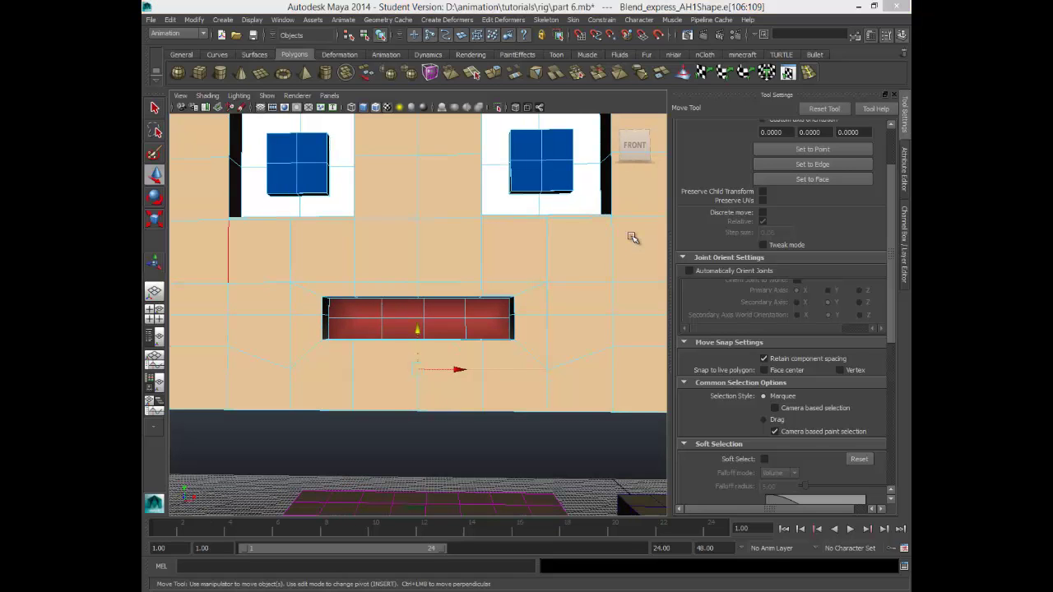
Lower the bottom lip vertices of the AH1 head's mouth opening slightly.
alt+drag(632, 236, 632, 237)
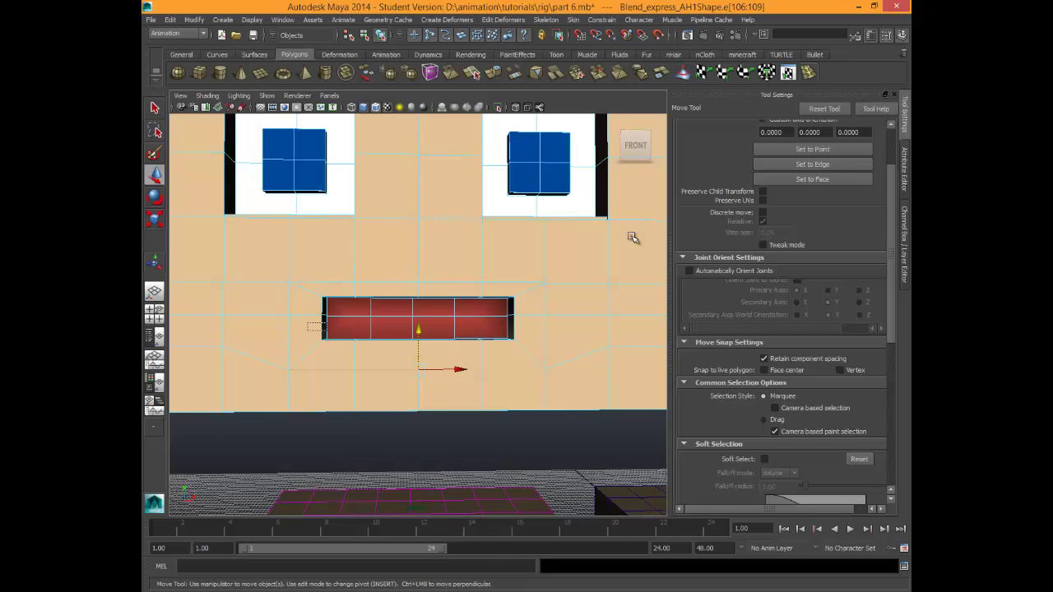
drag(322, 331, 520, 350)
alt+drag(632, 236, 632, 237)
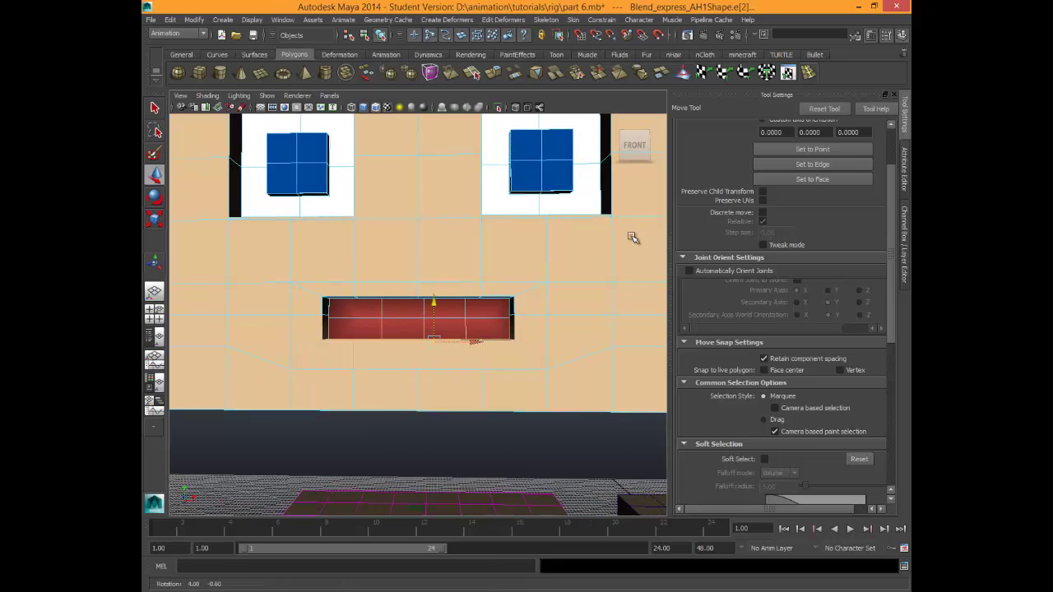
right_drag(505, 330, 461, 329)
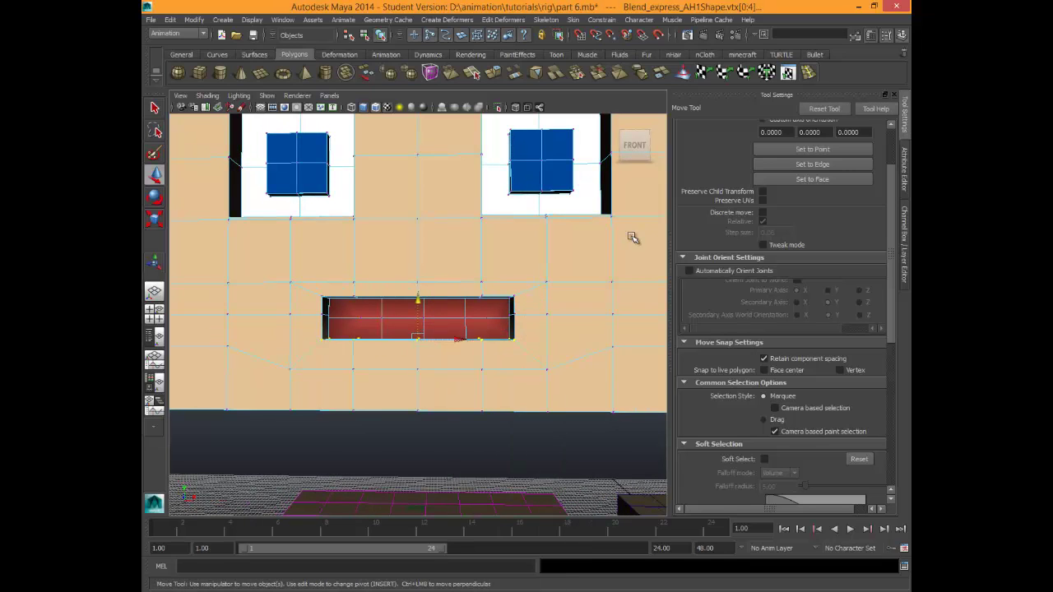
alt+drag(631, 237, 632, 237)
drag(418, 301, 418, 313)
alt+drag(632, 237, 632, 238)
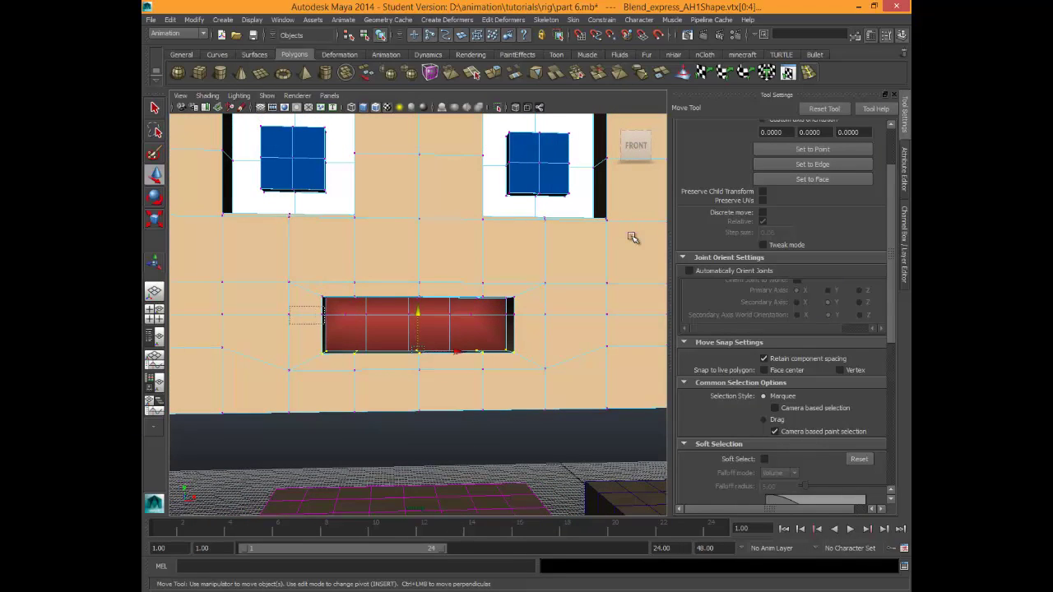
Move the middle vertices at both side corners of the AH1 mouth down to the centre of the opening's height.
drag(290, 306, 324, 324)
alt+drag(631, 237, 632, 237)
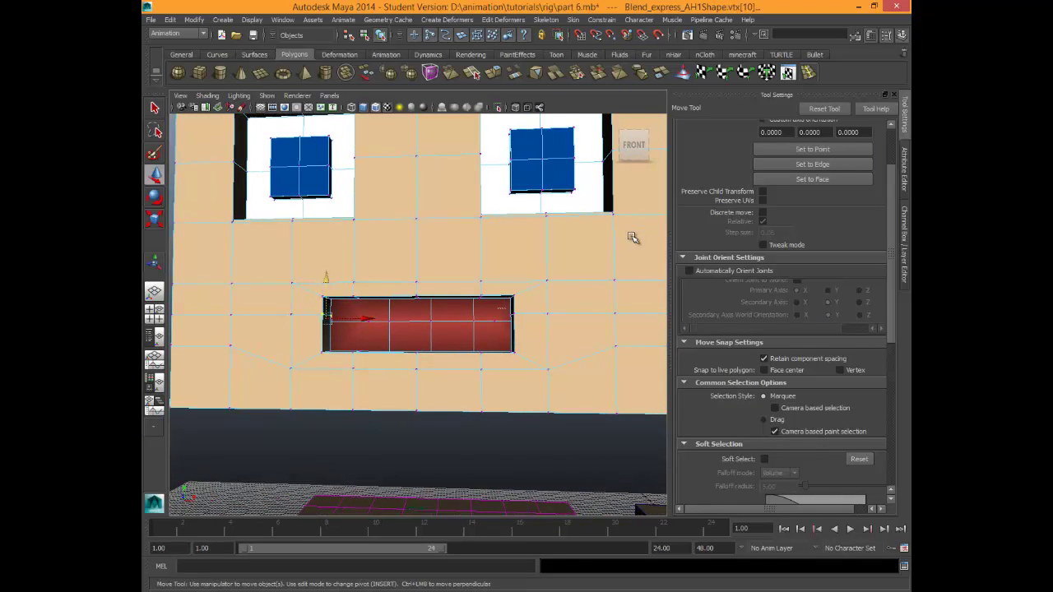
shift+drag(498, 307, 556, 324)
alt+drag(632, 237, 632, 237)
scroll(631, 237, up, 5)
middle_drag(632, 237, 632, 240)
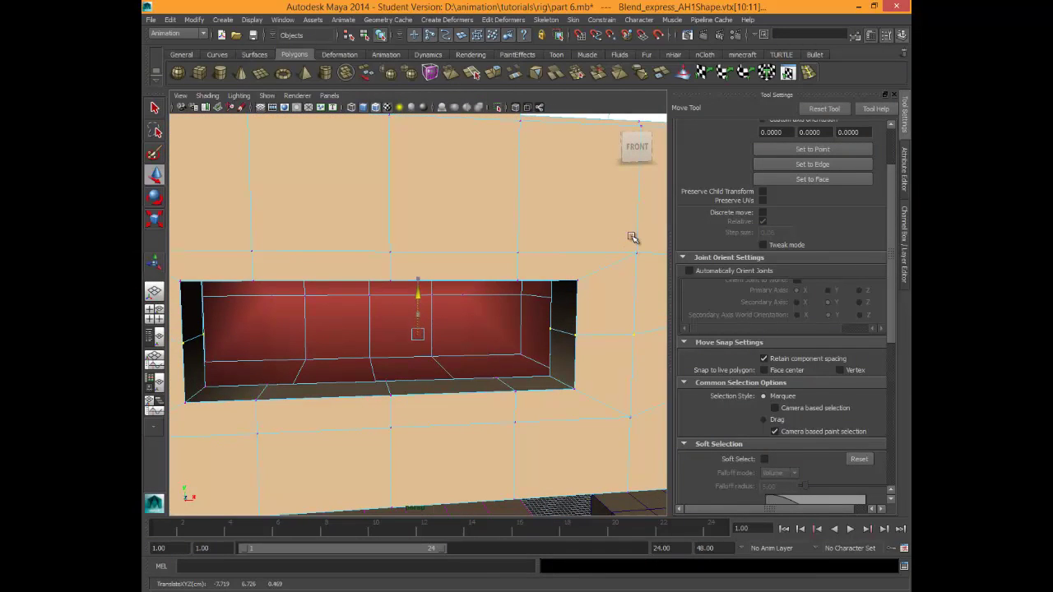
alt+drag(632, 238, 631, 238)
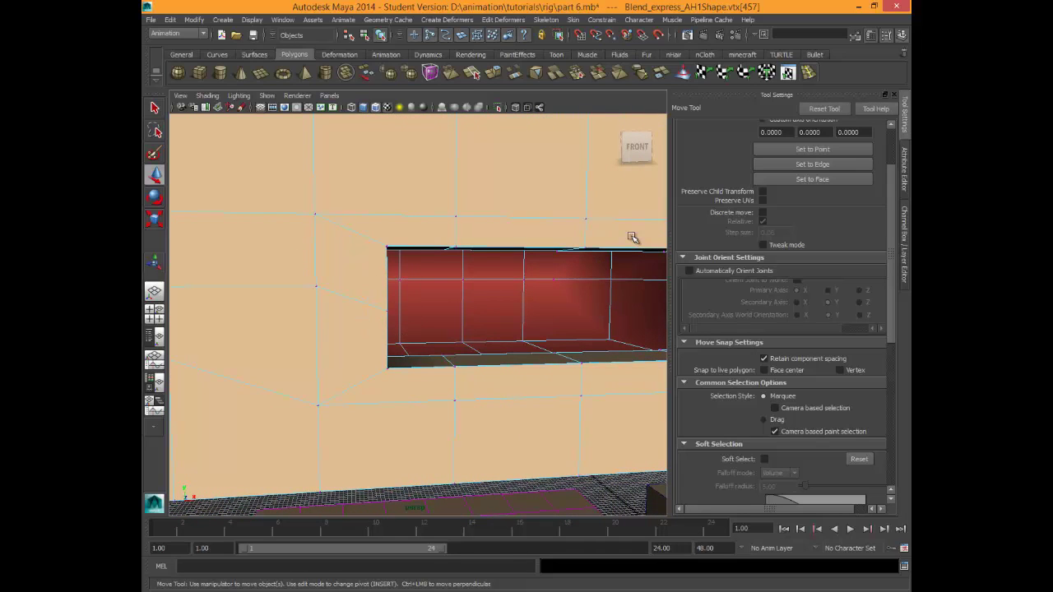
Adjust the height of the single face vertex beside each mouth corner to line up with the corner vertices.
alt+middle_drag(632, 237, 304, 245)
drag(506, 273, 506, 265)
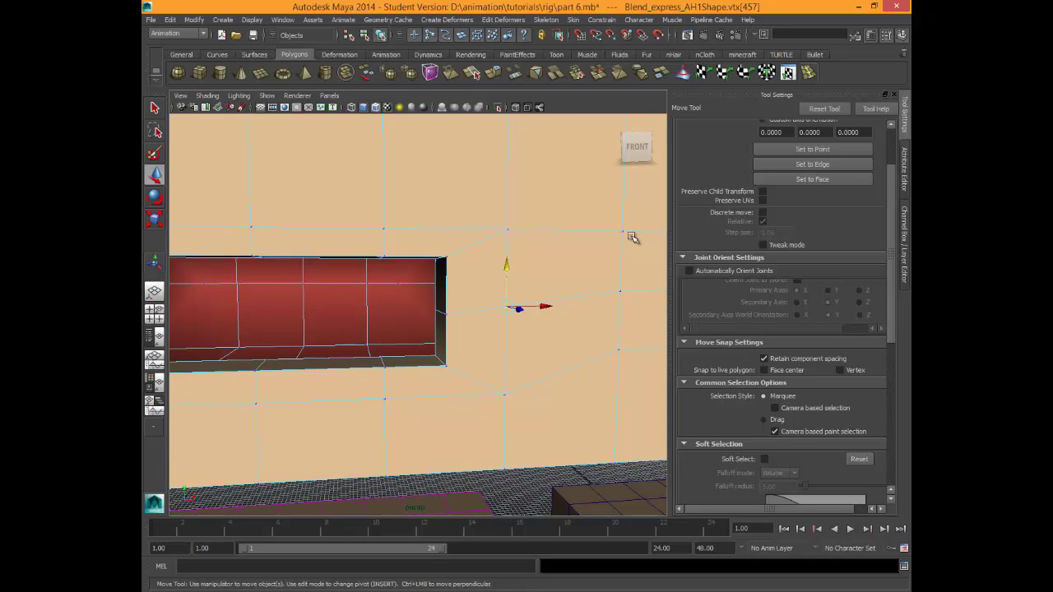
alt+middle_drag(264, 246, 632, 237)
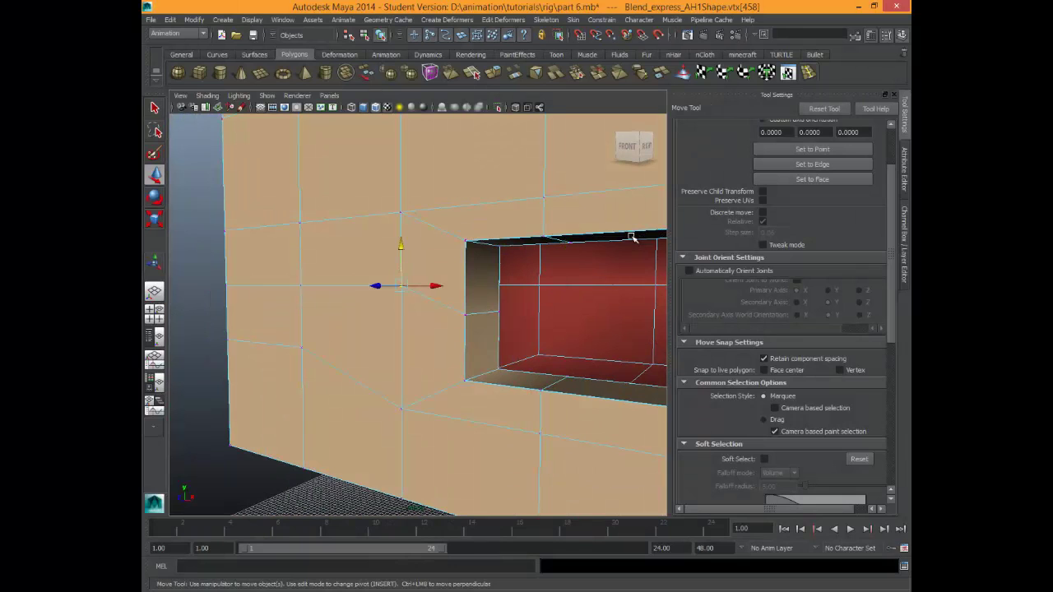
drag(401, 245, 400, 257)
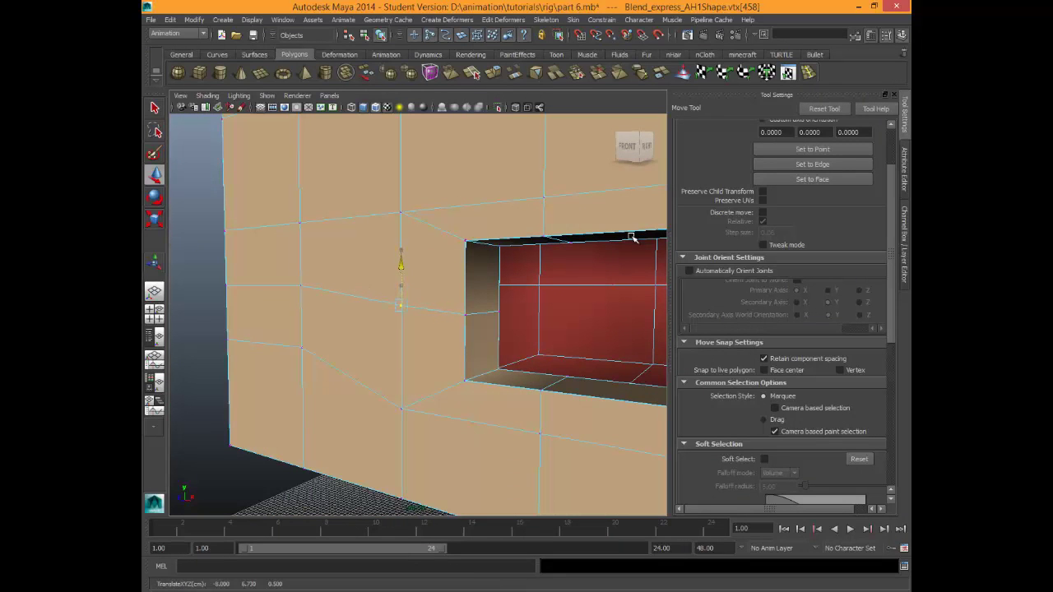
scroll(632, 237, down, 5)
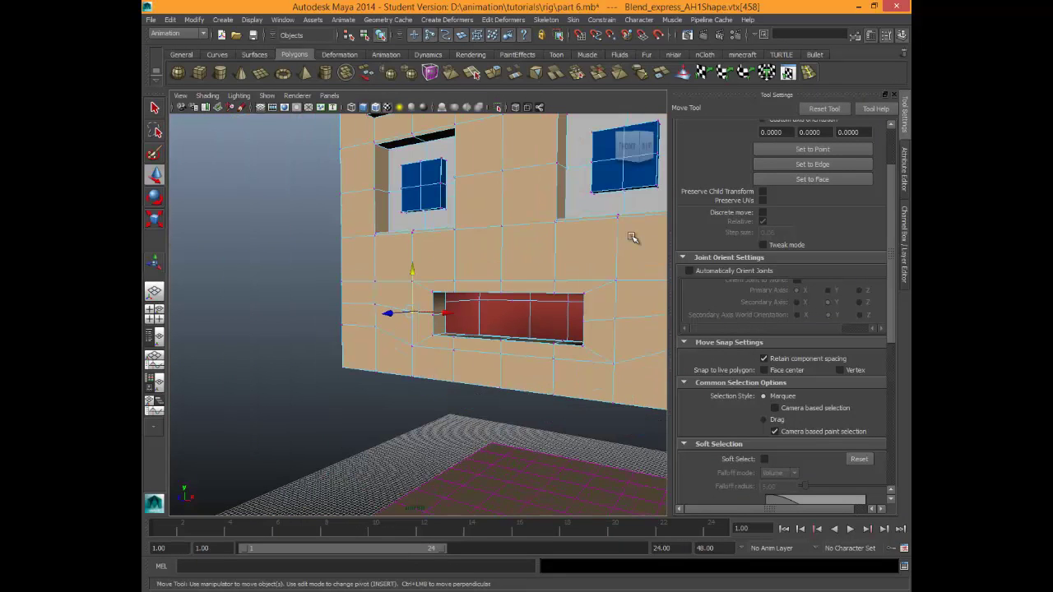
Select both face vertices beside the mouth corners together and align their height with vertex snapping.
shift+click(615, 320)
alt+drag(614, 319, 675, 319)
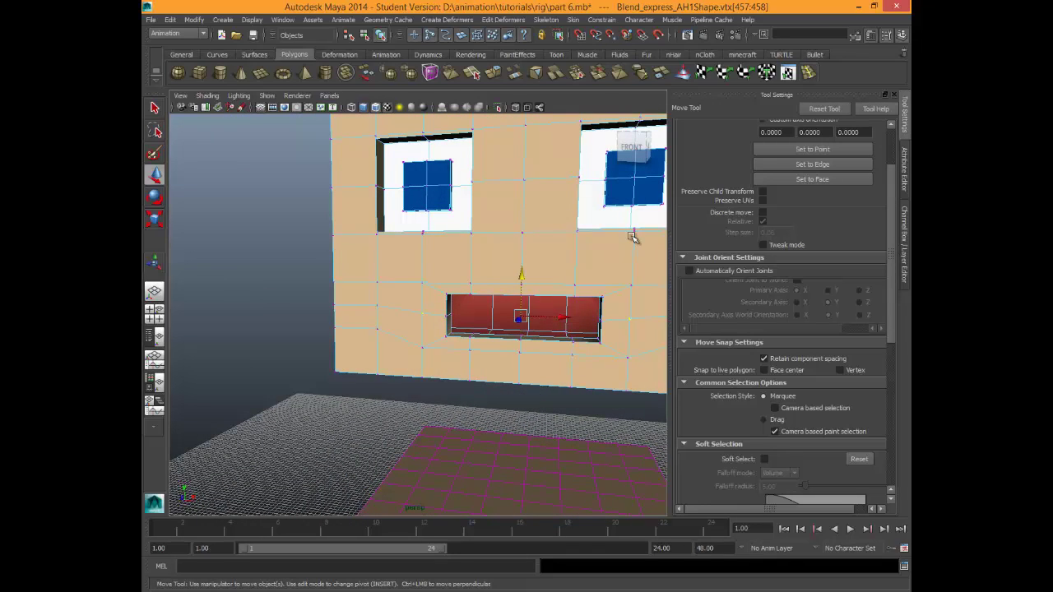
key(v)
mouse_move(522, 274)
mouse_down()
mouse_move(522, 216)
mouse_move(522, 269)
mouse_up()
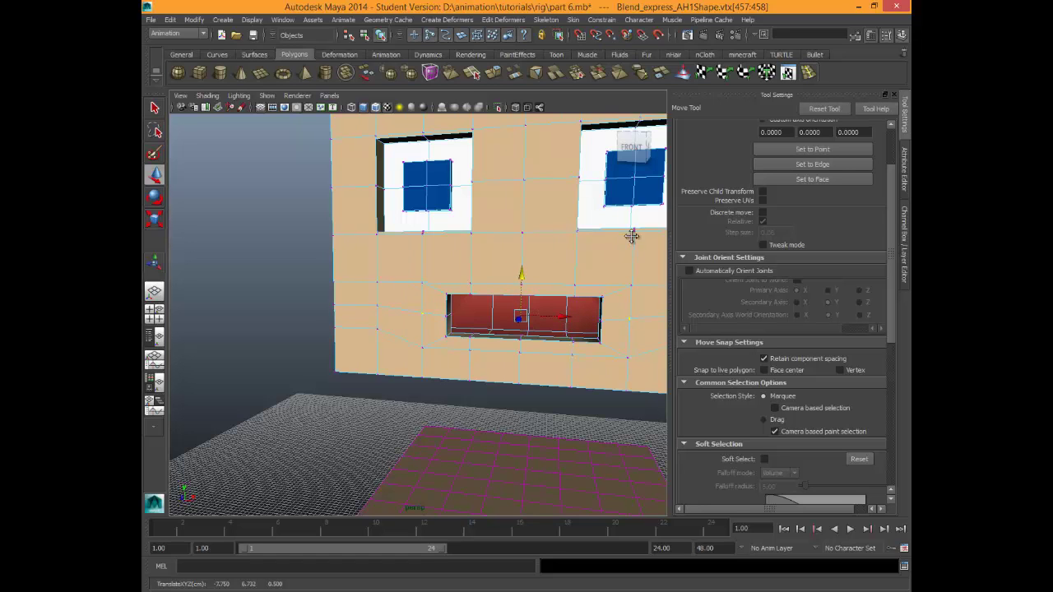
alt+drag(631, 237, 630, 236)
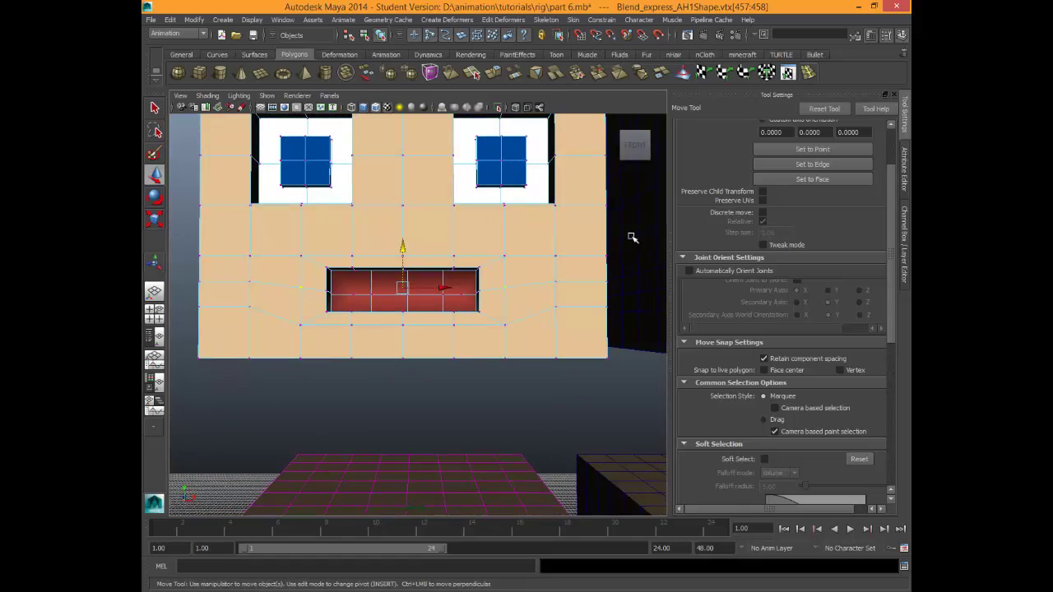
Select the Blend_express_AH3 head as a whole object instead of its vertices.
scroll(632, 237, down, 5)
alt+middle_drag(632, 237, 632, 237)
key(ctrl+z)
key(ctrl+z)
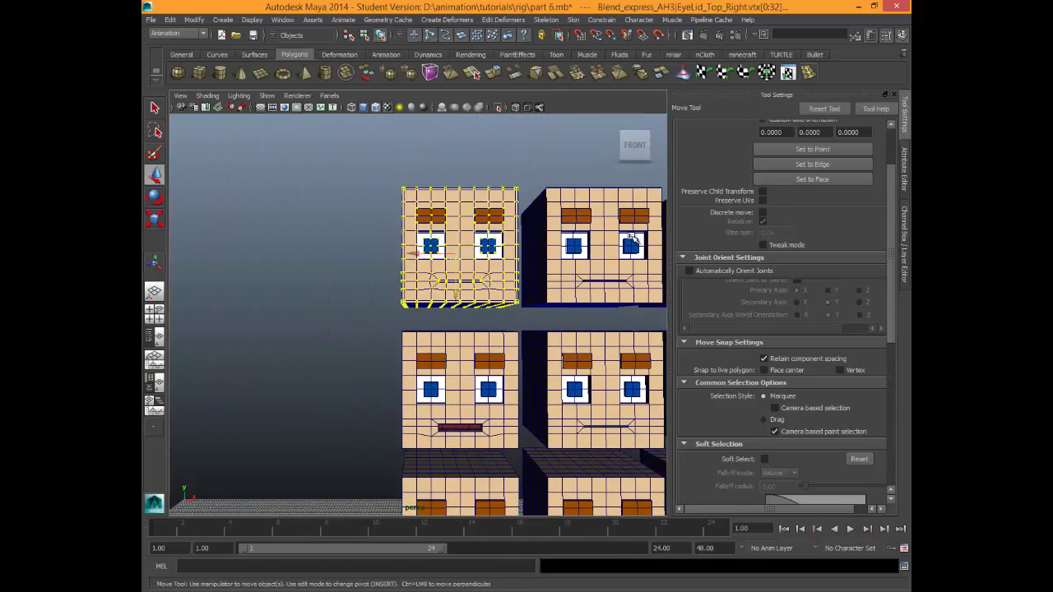
right_drag(486, 281, 537, 254)
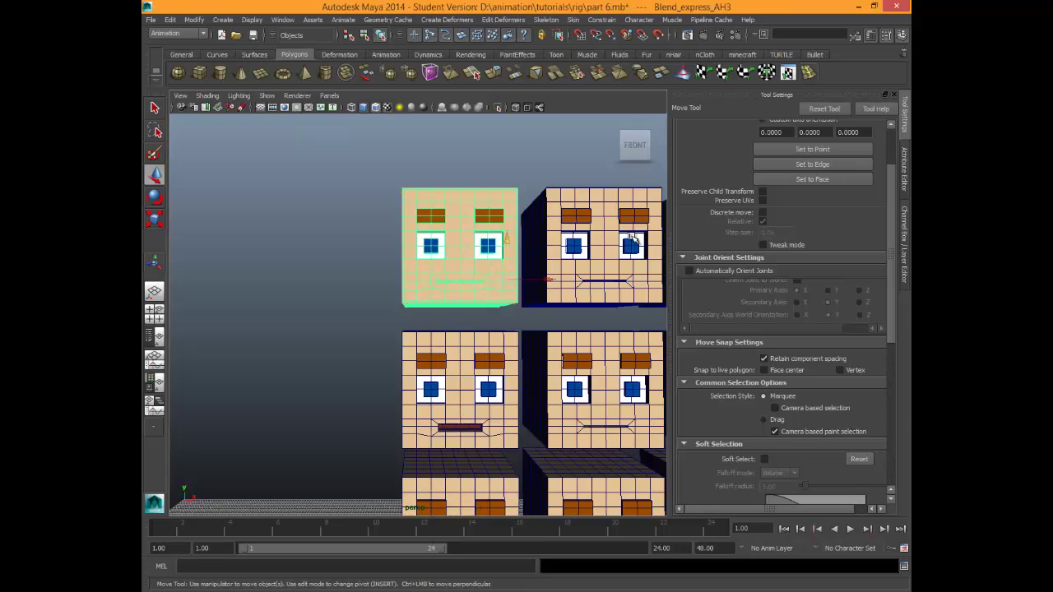
Examine the closed mouth of the AH3 head from the front and from inside the head, including the inner lip edges.
scroll(632, 237, up, 6)
alt+drag(631, 237, 631, 236)
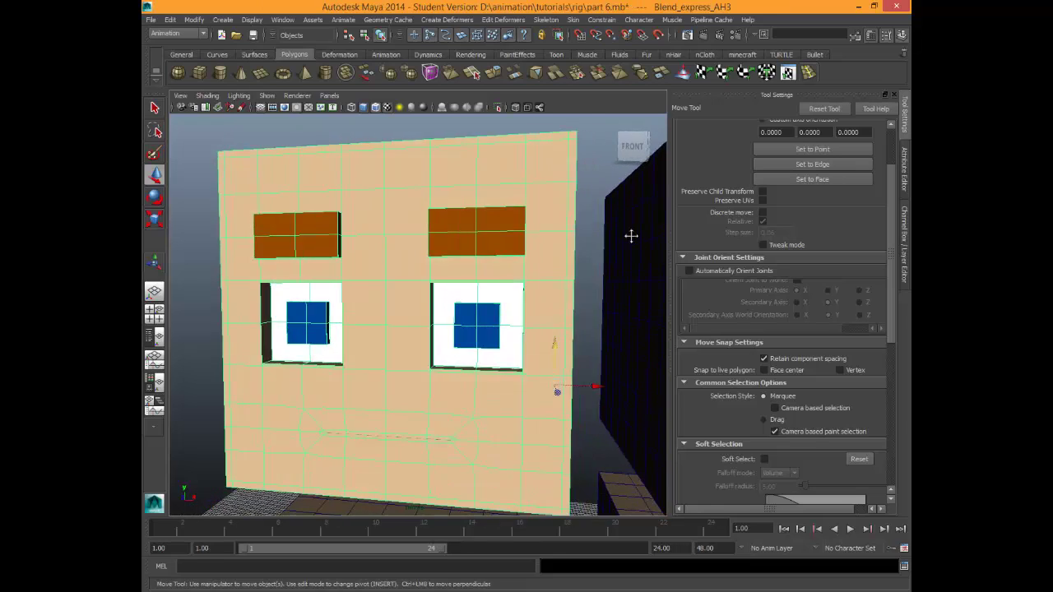
alt+middle_drag(631, 236, 632, 237)
scroll(631, 237, up, 1)
scroll(632, 237, up, 8)
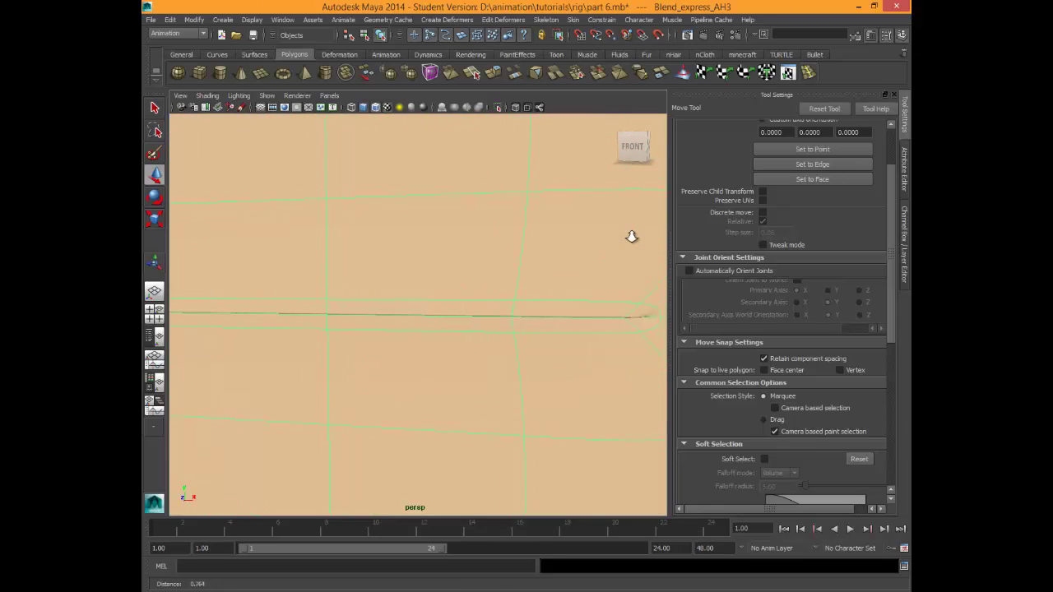
alt+drag(632, 237, 631, 236)
scroll(632, 236, down, 4)
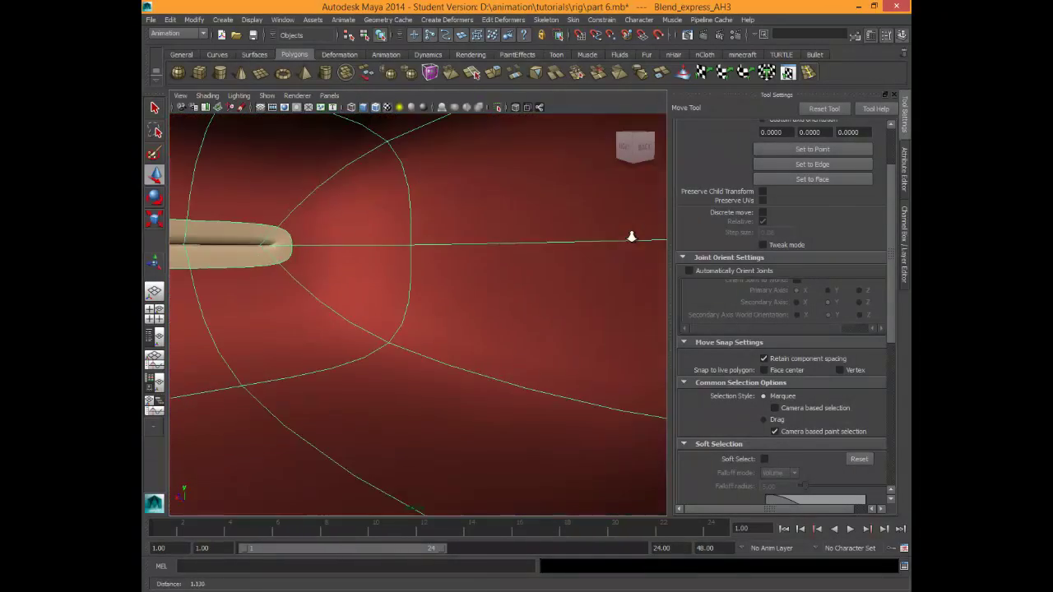
alt+middle_drag(631, 237, 632, 237)
alt+drag(631, 237, 632, 237)
alt+middle_drag(632, 237, 632, 237)
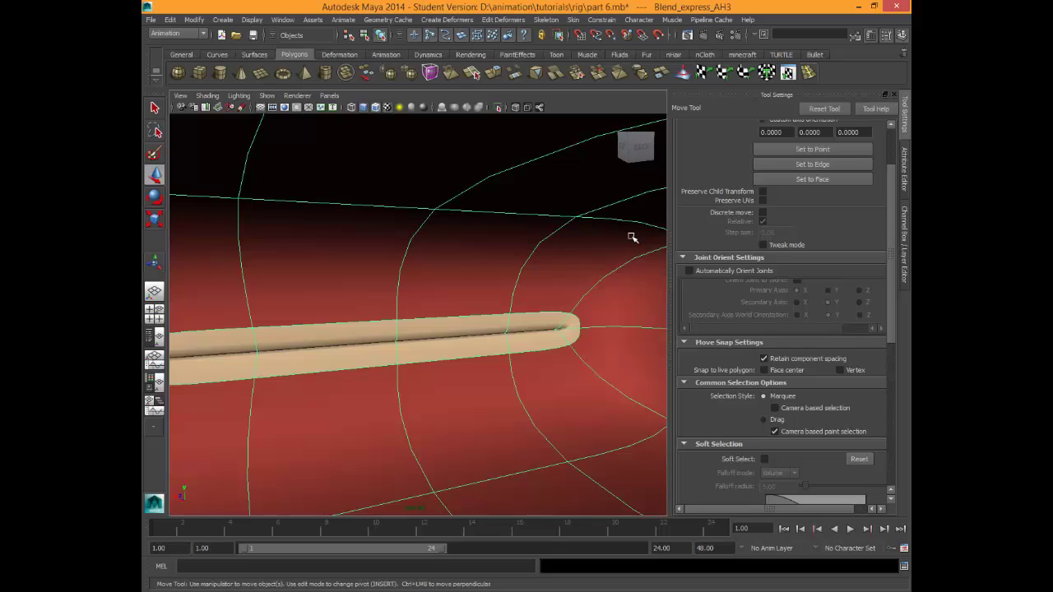
scroll(632, 237, down, 5)
alt+drag(632, 237, 880, 237)
alt+middle_drag(632, 237, 464, 199)
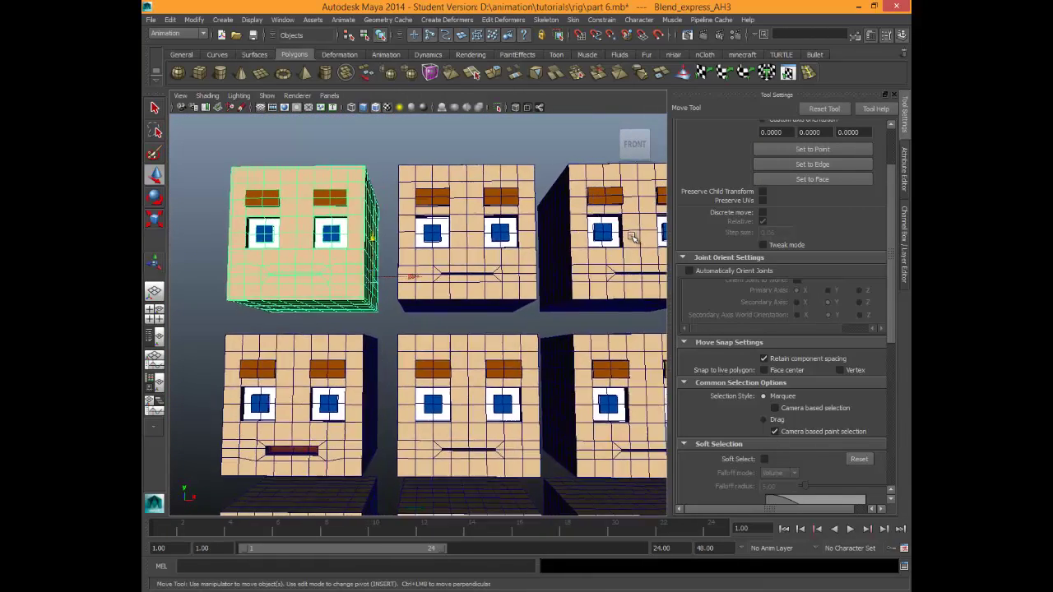
key(f)
alt+drag(632, 236, 383, 237)
scroll(632, 237, up, 6)
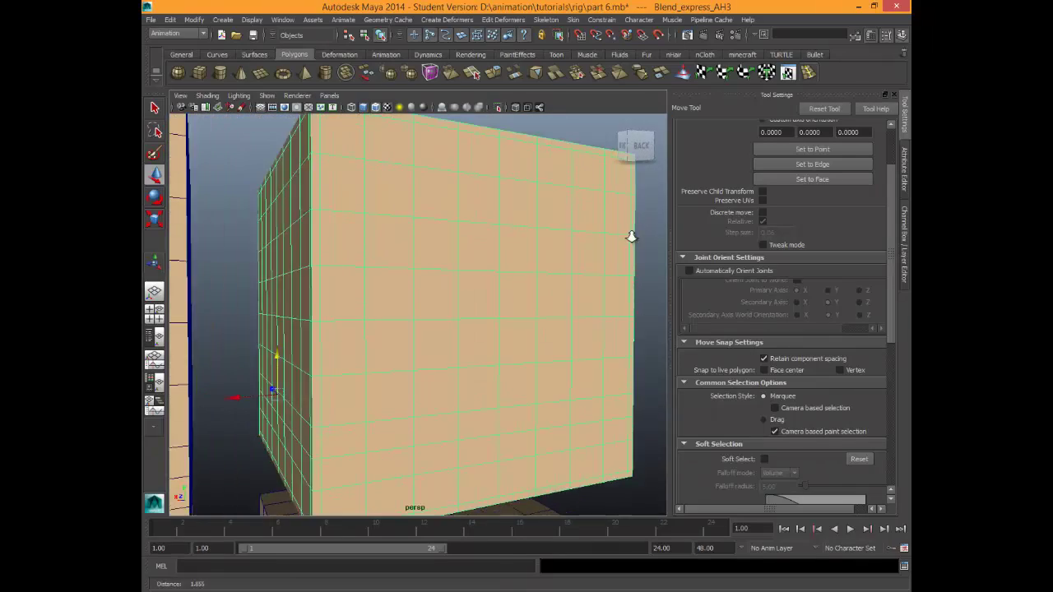
alt+middle_drag(631, 237, 720, 113)
scroll(632, 237, up, 5)
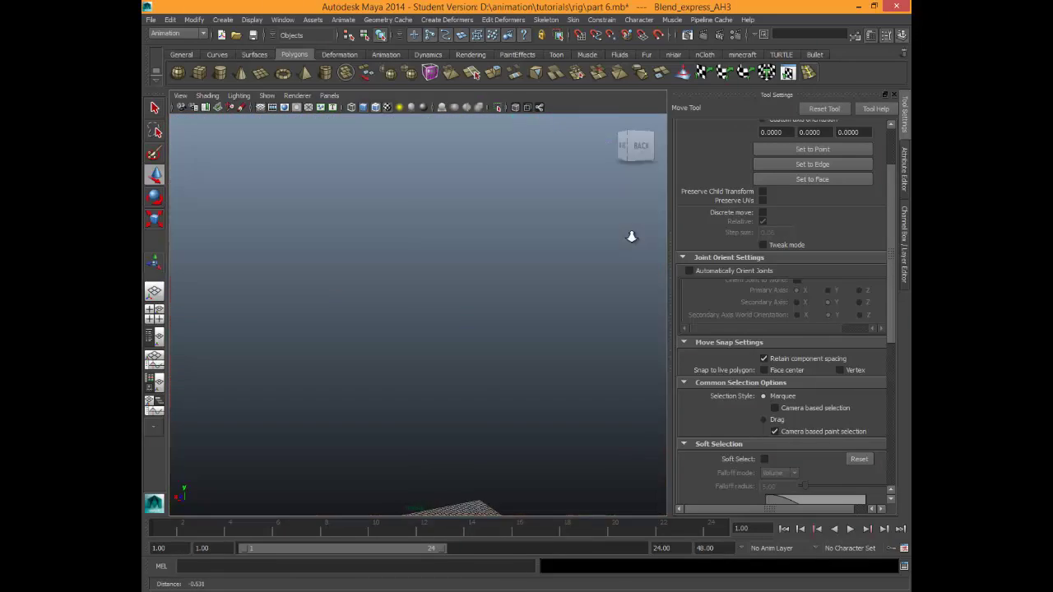
scroll(632, 237, down, 3)
scroll(632, 237, down, 3)
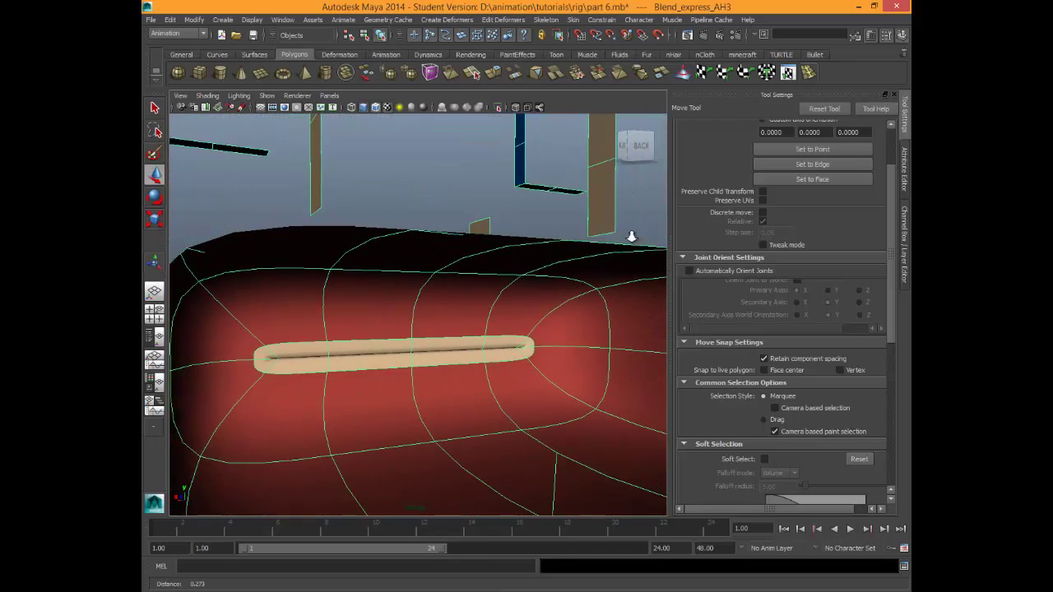
scroll(632, 237, up, 4)
alt+middle_drag(632, 237, 813, 167)
alt+drag(632, 237, 764, 234)
scroll(632, 237, down, 5)
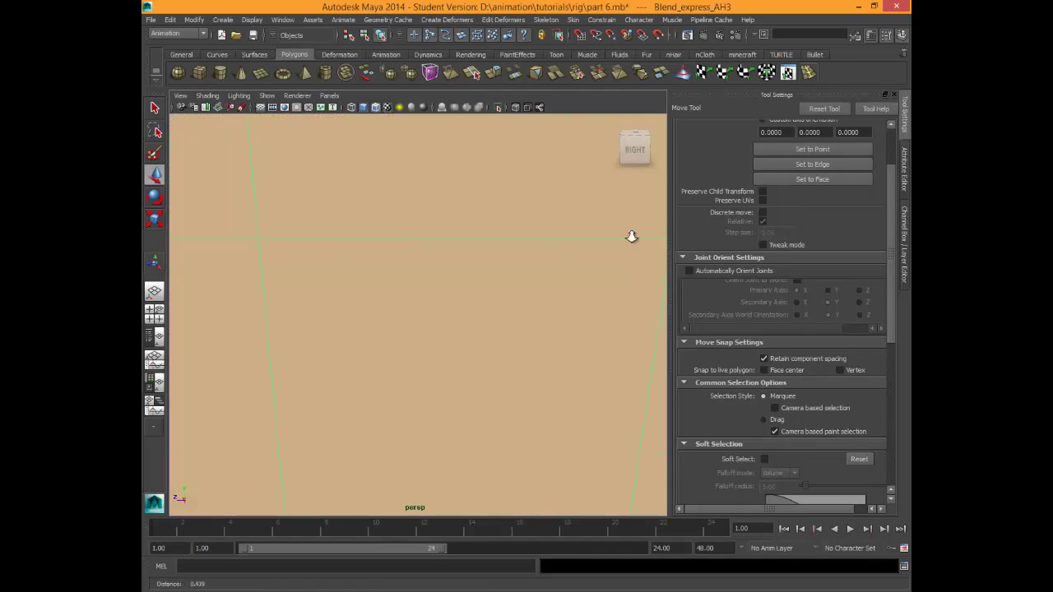
scroll(632, 237, up, 4)
mouse_move(632, 237)
alt+mouse_down()
mouse_move(512, 260)
mouse_move(632, 237)
alt+mouse_up()
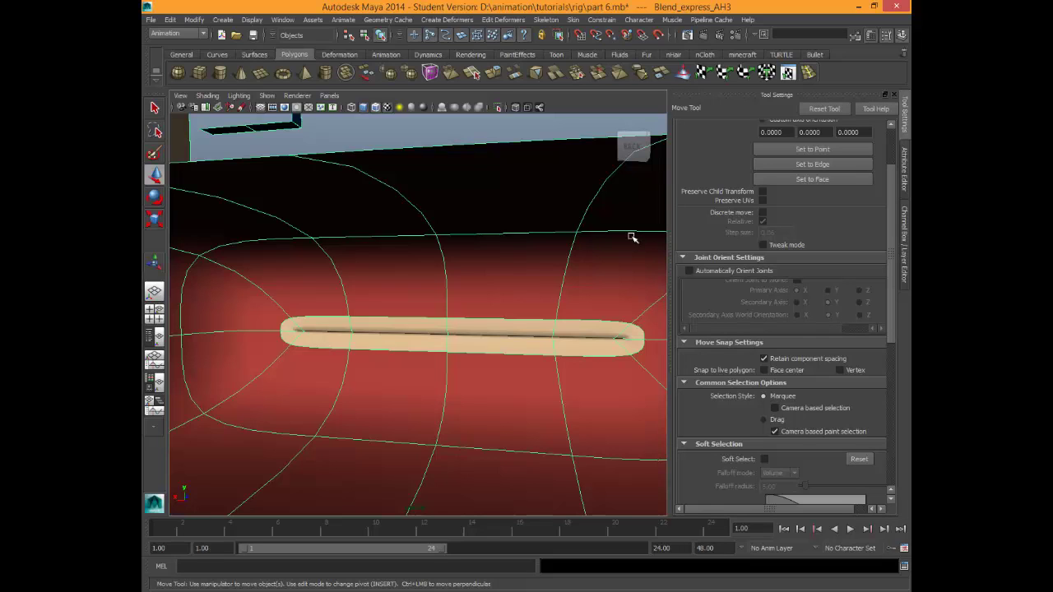
Try to insert an edge loop around the inner lips of the AH3 mouth.
key(g)
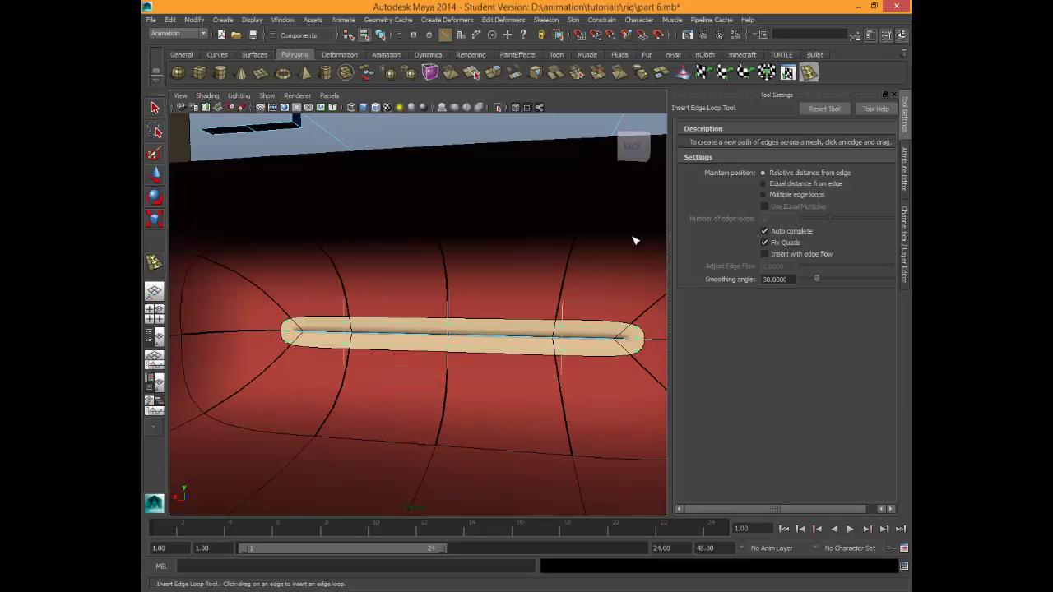
click(635, 241)
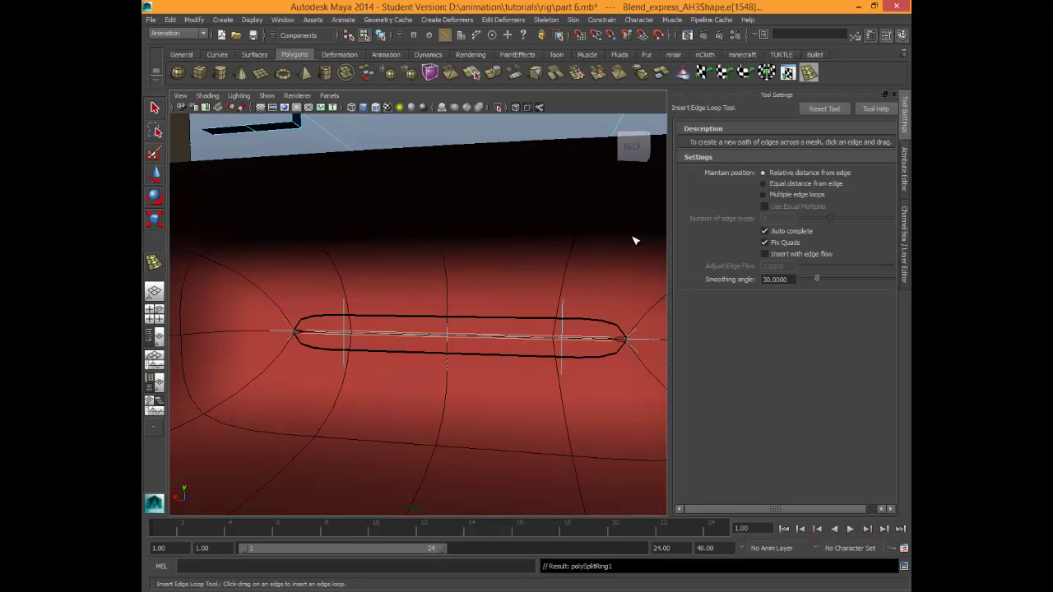
alt+drag(633, 237, 635, 240)
key(ctrl+z)
key(ctrl+z)
alt+right_drag(635, 240, 636, 240)
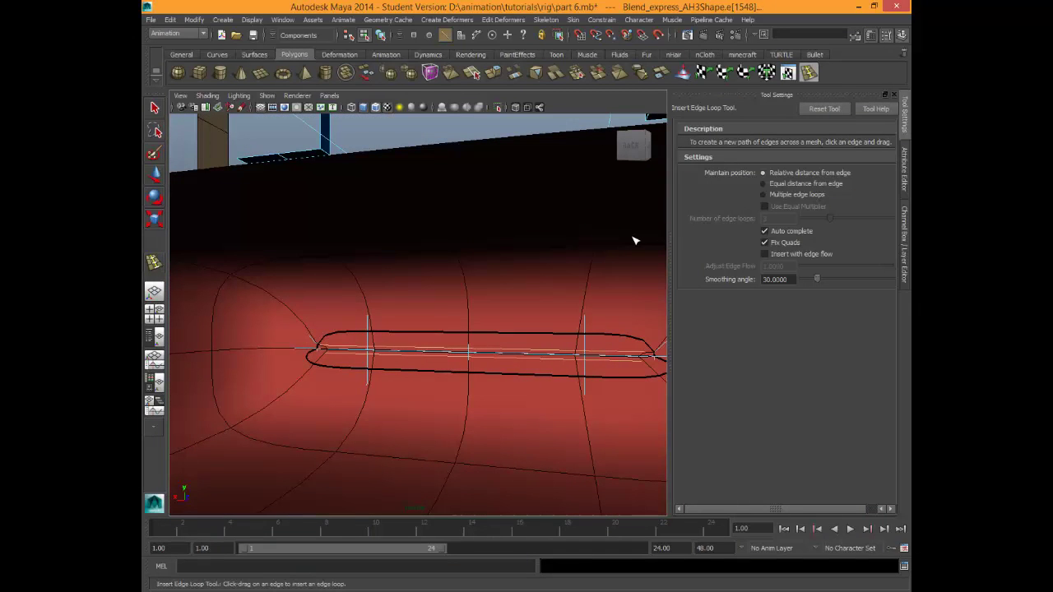
key(ctrl+z)
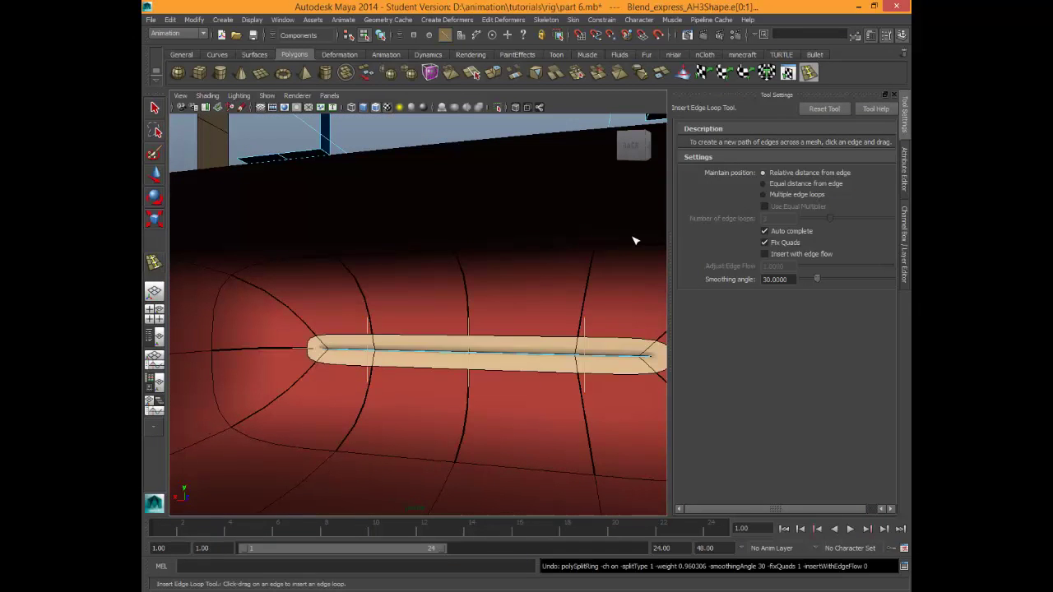
Select the neighbouring Blend_express_Grr3 head with the Move tool and display its channel values.
alt+drag(635, 240, 635, 240)
scroll(633, 241, down, 8)
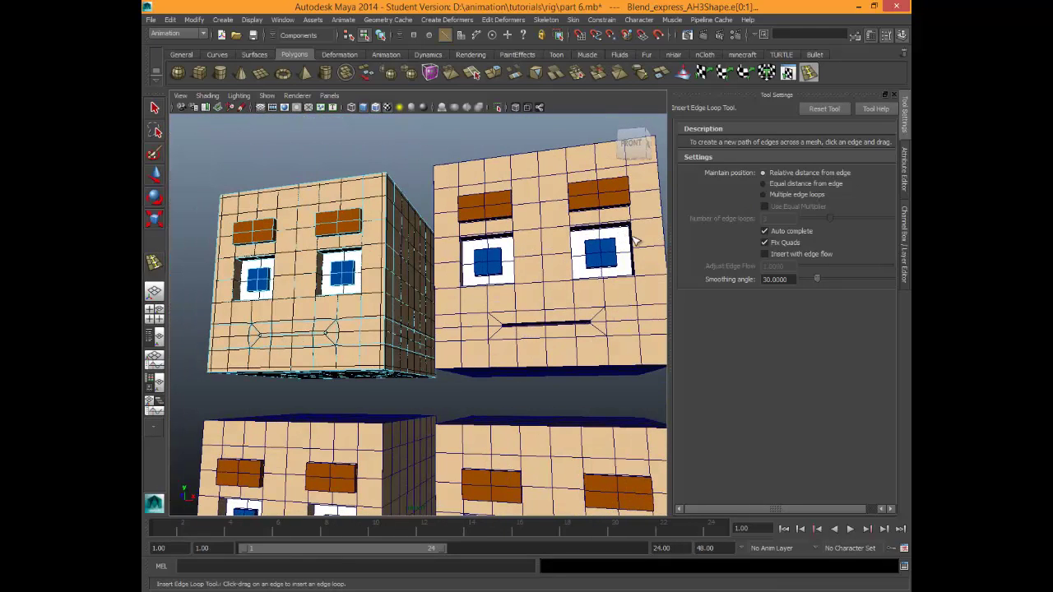
right_drag(538, 283, 634, 241)
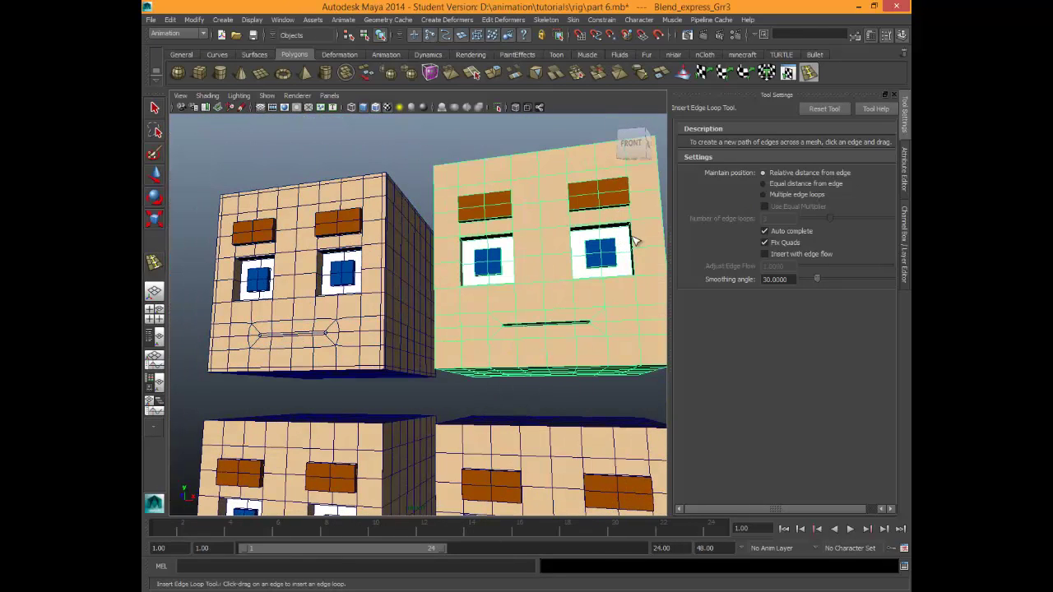
key(w)
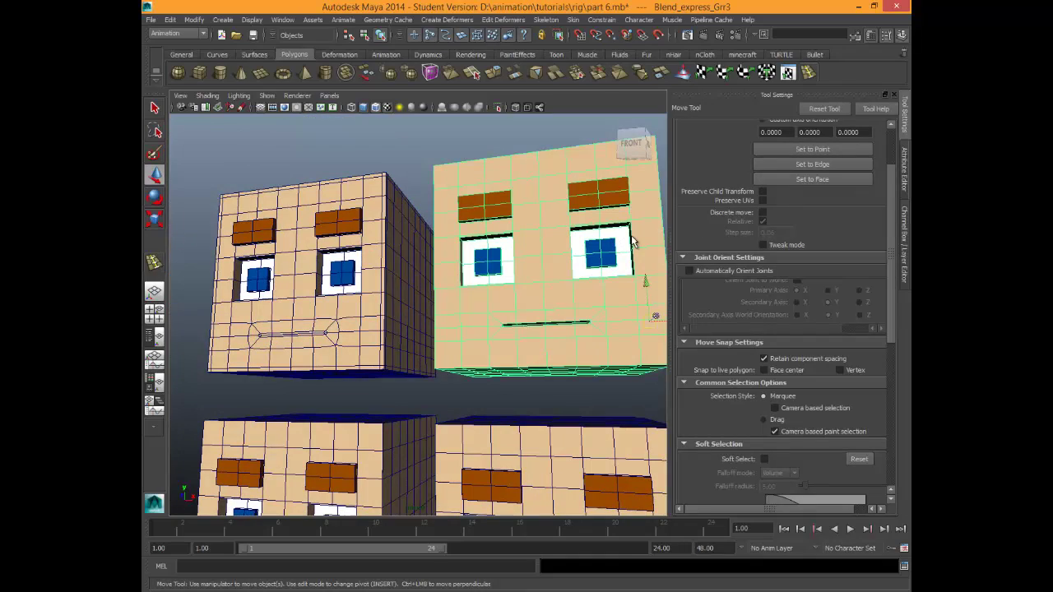
key(ctrl+a)
alt+drag(632, 238, 632, 235)
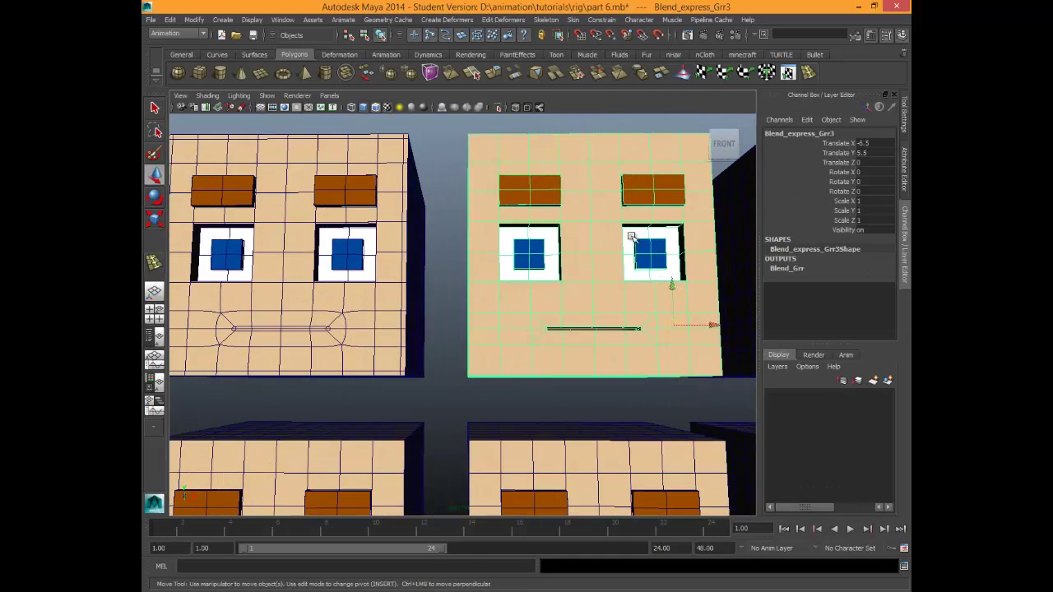
Frame the Blend_express_OH3 head in the view and switch it to vertex editing.
alt+middle_drag(631, 235, 631, 236)
click(630, 236)
key(f)
key(ctrl+F9)
alt+drag(630, 236, 632, 237)
right_drag(486, 329, 535, 315)
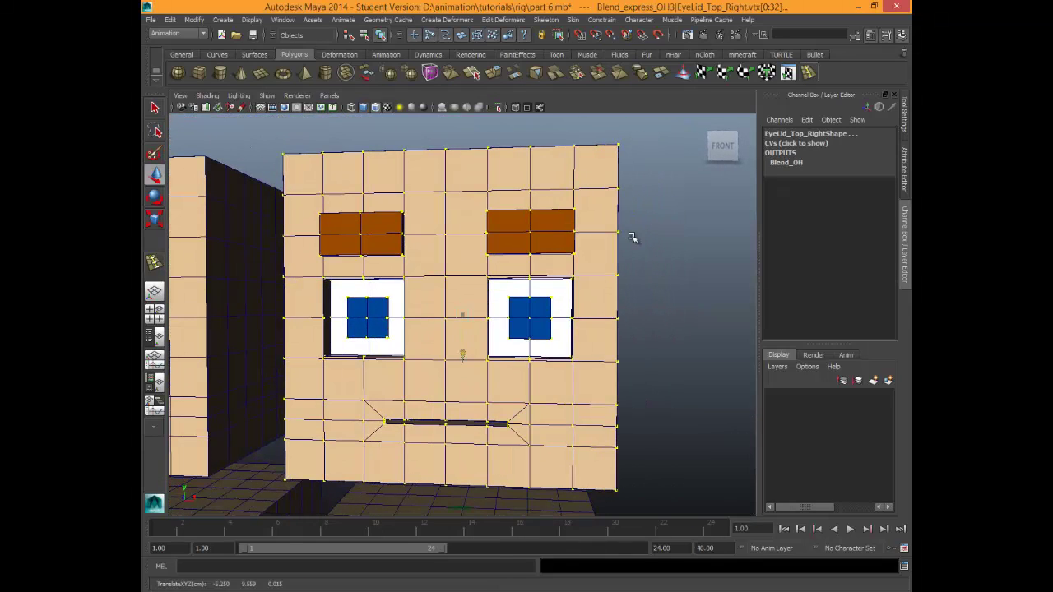
key(F8)
right_click(429, 329)
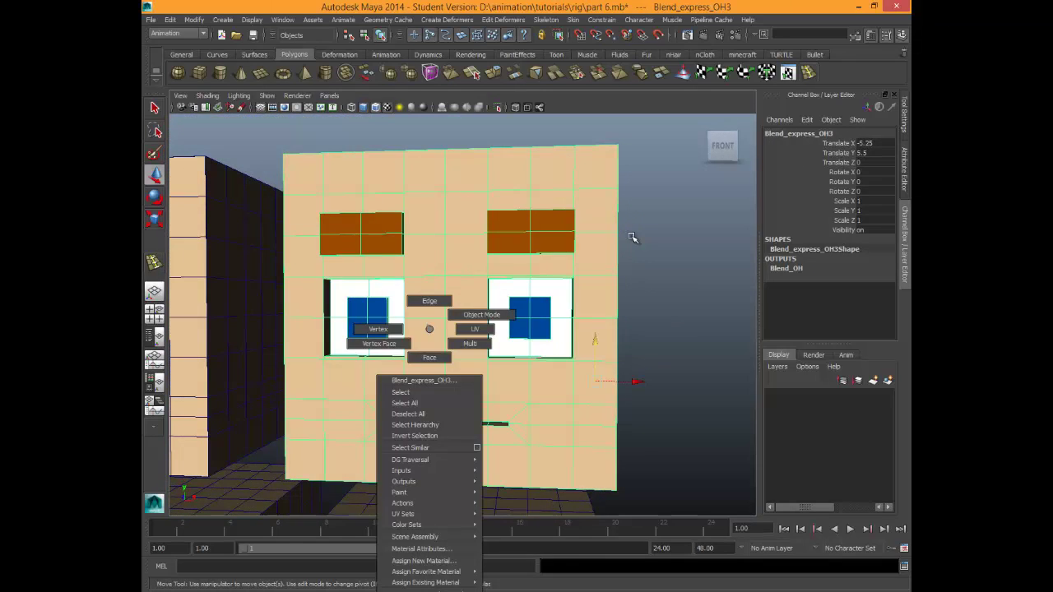
right_drag(458, 329, 395, 329)
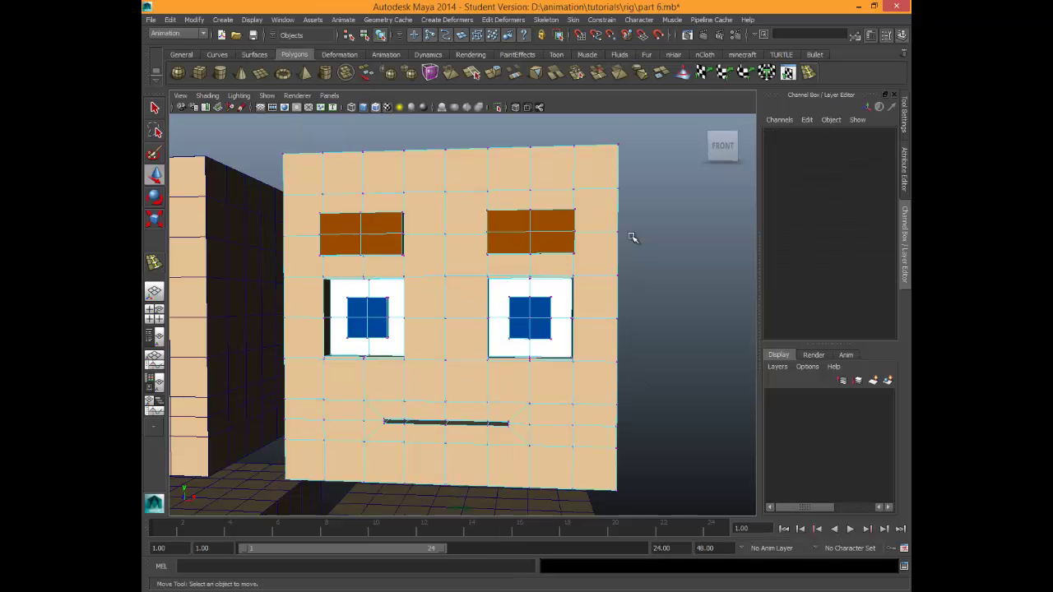
Select the Blend_express_OH3 head as a whole object again and frame its face closely.
alt+drag(632, 238, 633, 237)
alt+right_drag(633, 238, 632, 238)
scroll(632, 238, down, 3)
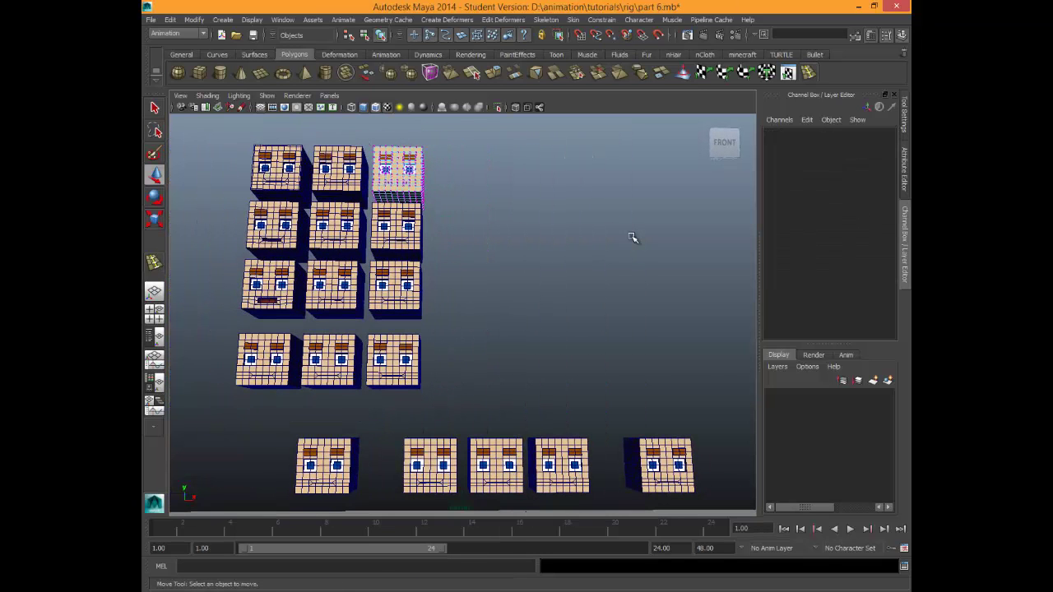
right_drag(415, 172, 468, 157)
click(409, 175)
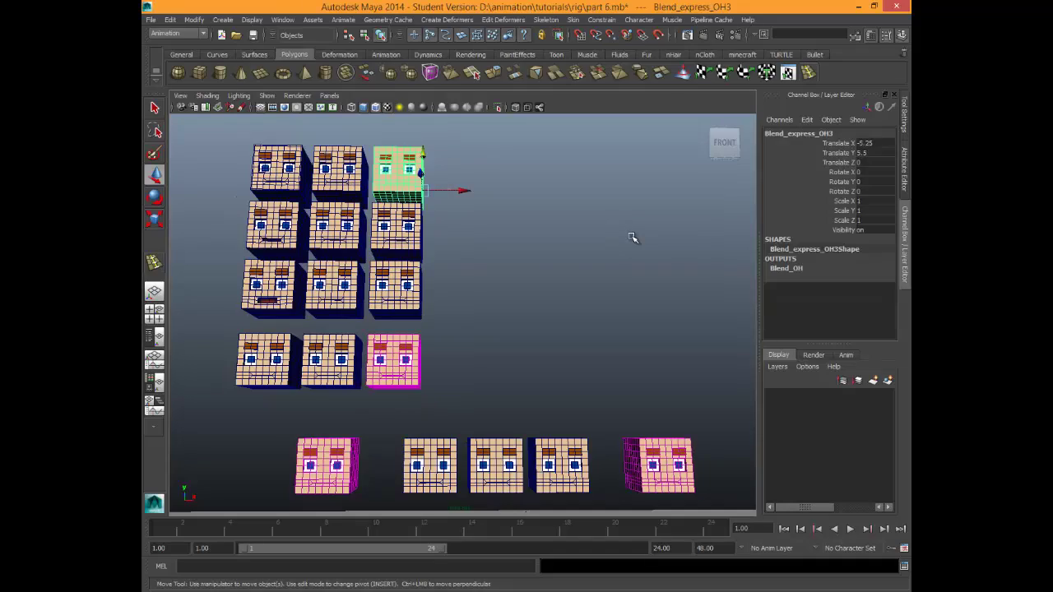
key(f)
scroll(632, 238, up, 8)
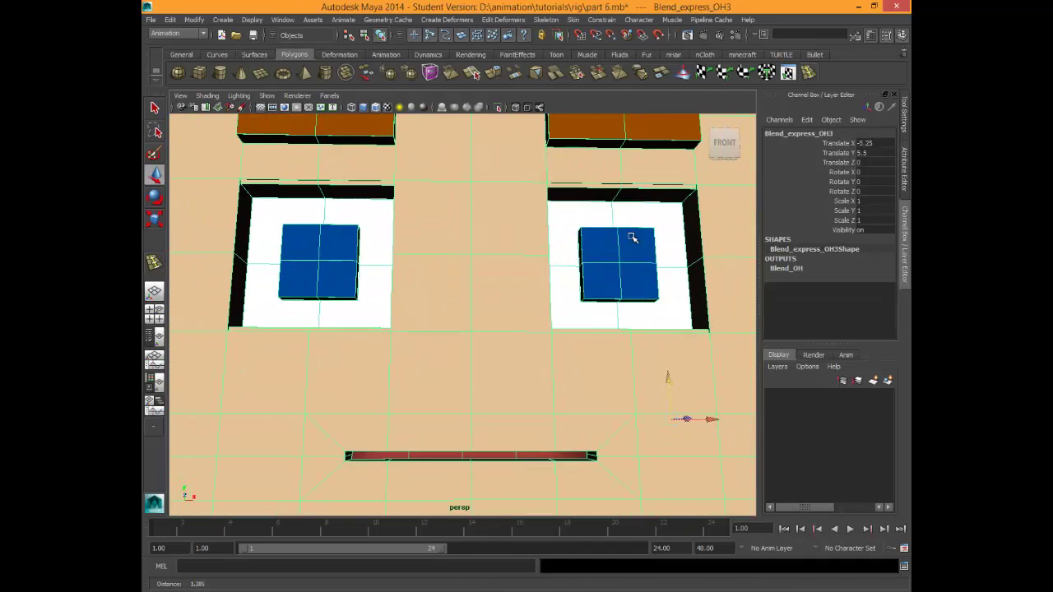
Switch the OH3 head to vertex editing and select all vertices around its mouth opening.
scroll(632, 237, down, 2)
alt+drag(633, 236, 633, 238)
shift+right_click(414, 340)
right_drag(414, 329, 364, 330)
alt+middle_drag(632, 237, 633, 237)
alt+drag(632, 238, 633, 237)
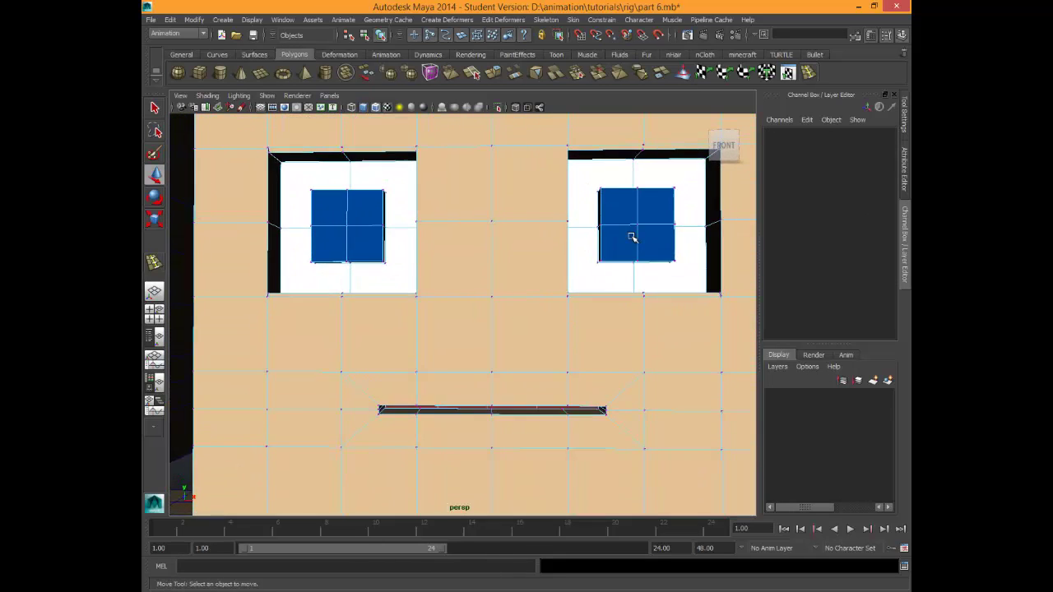
alt+middle_drag(632, 237, 632, 238)
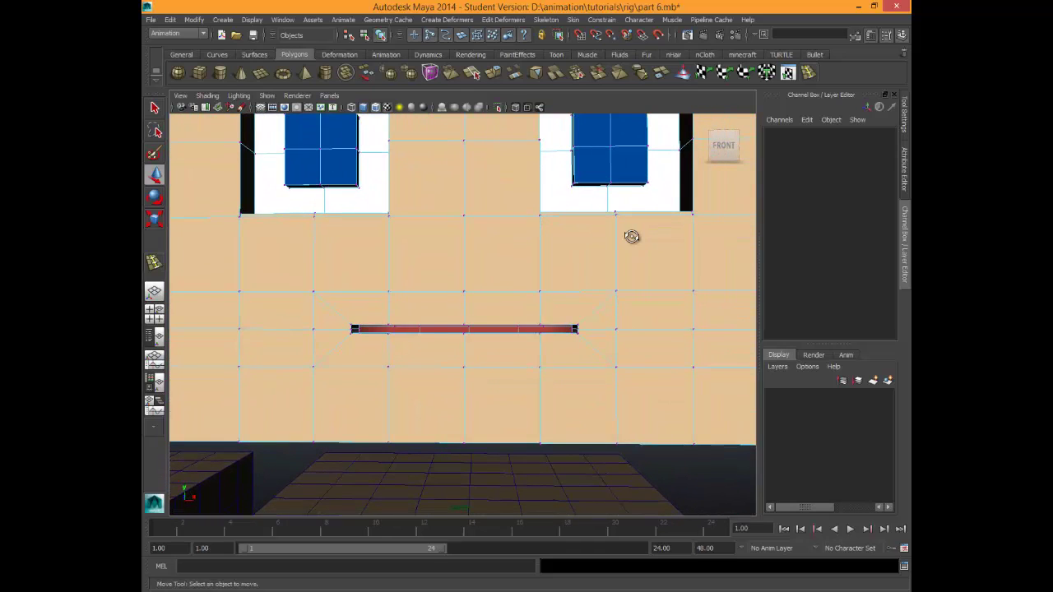
alt+drag(632, 237, 632, 237)
drag(348, 315, 600, 343)
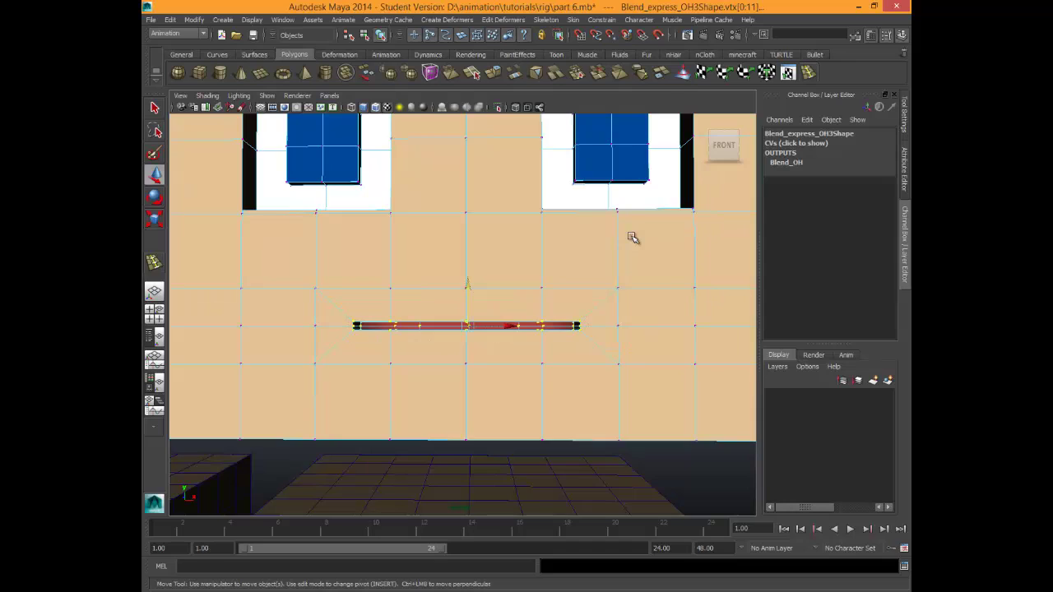
Scale the selected OH3 mouth vertices to a much narrower width and a slightly smaller height.
alt+drag(632, 237, 634, 237)
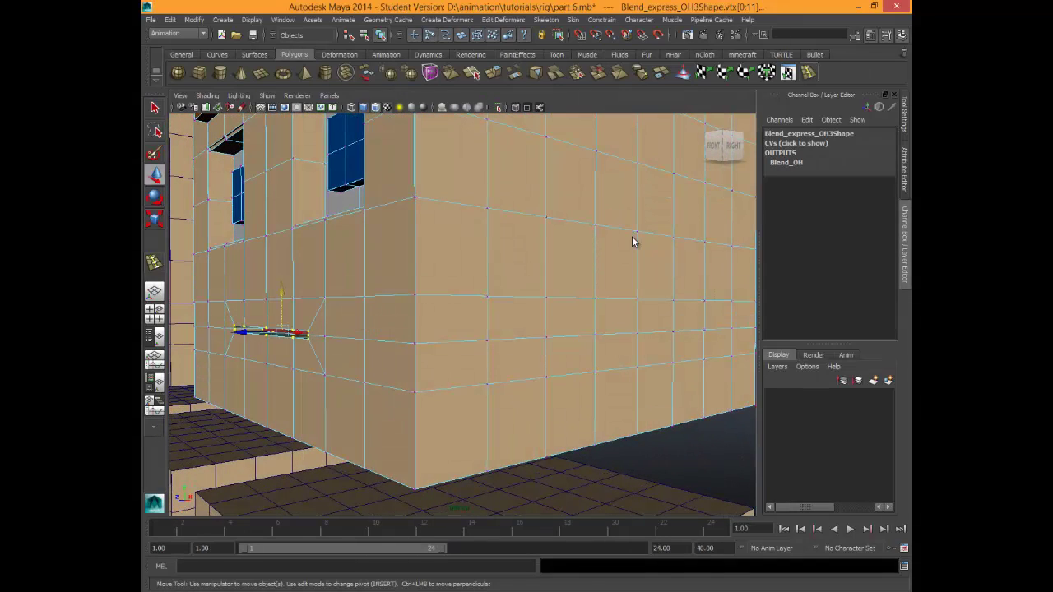
click(714, 146)
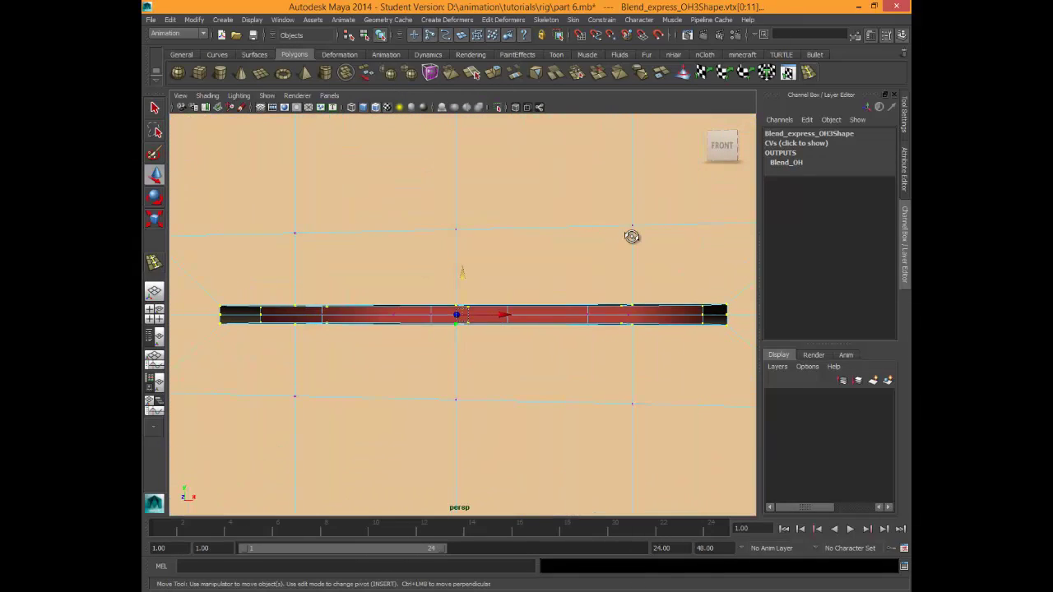
key(r)
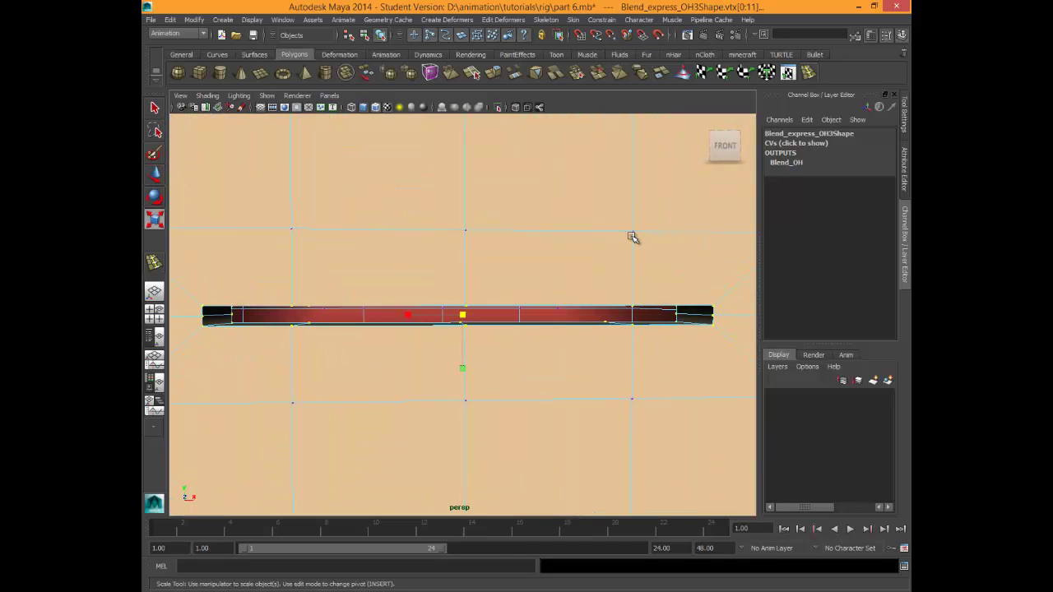
drag(409, 315, 447, 314)
alt+drag(632, 237, 615, 237)
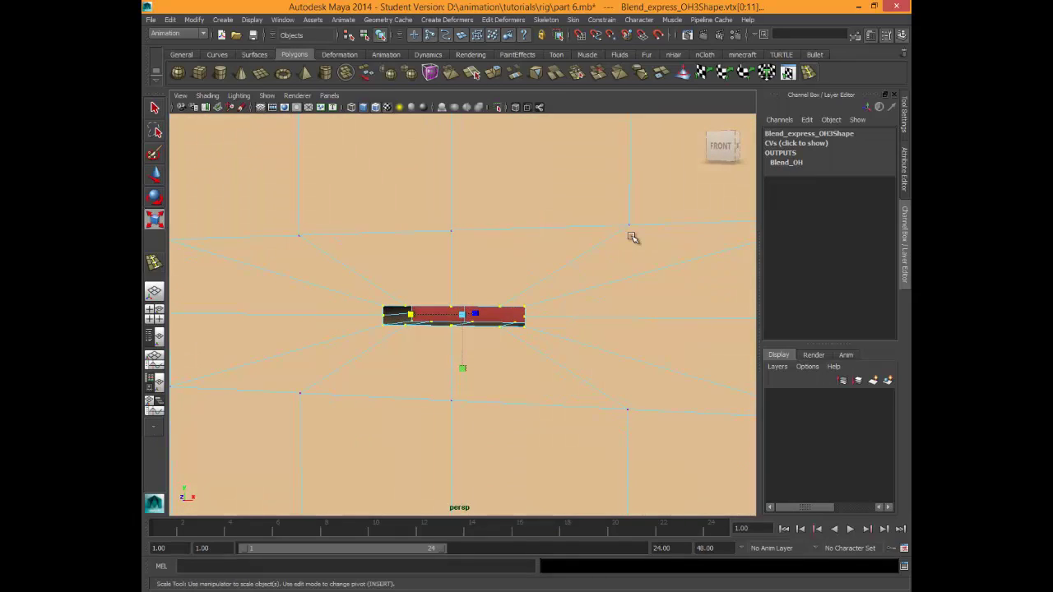
drag(463, 368, 463, 344)
middle_drag(632, 237, 632, 237)
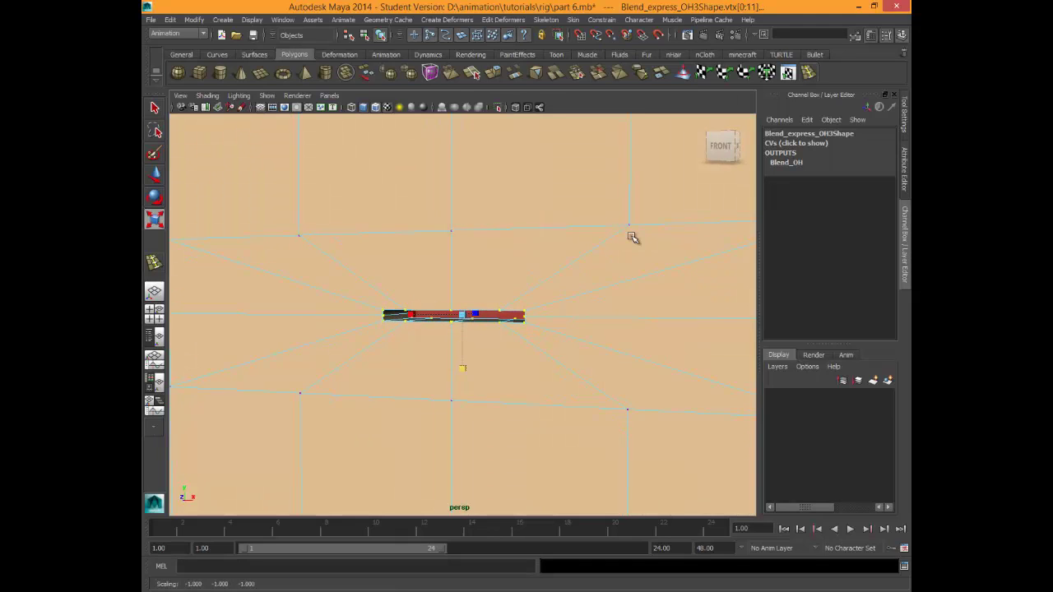
Show the OH3 head in smooth preview and take one mouth corner's vertices out of the selection.
key(3)
alt+drag(632, 237, 632, 237)
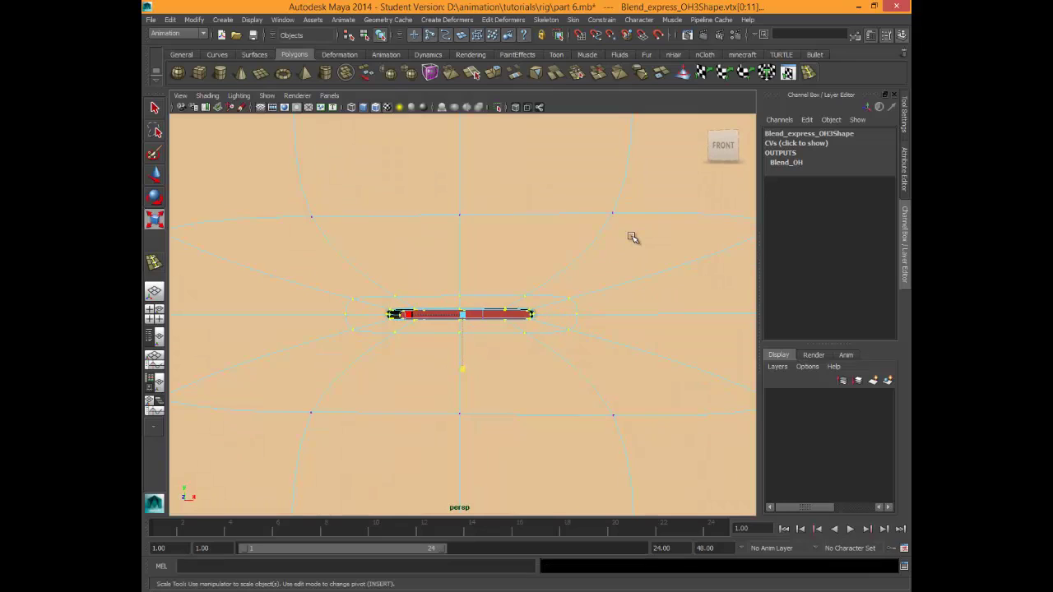
right_drag(458, 329, 407, 329)
drag(338, 283, 363, 354)
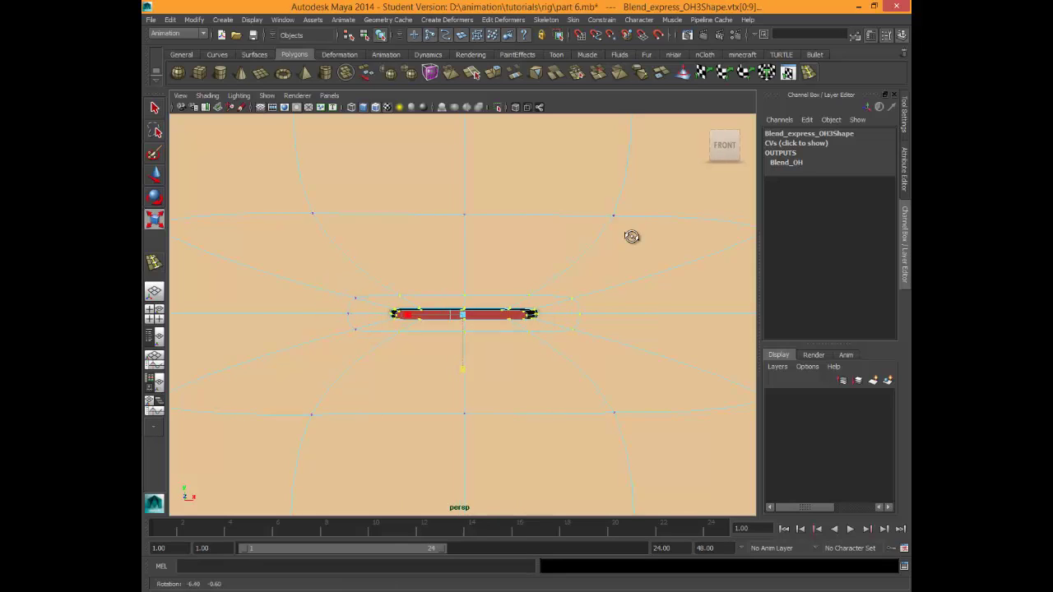
alt+drag(631, 238, 632, 237)
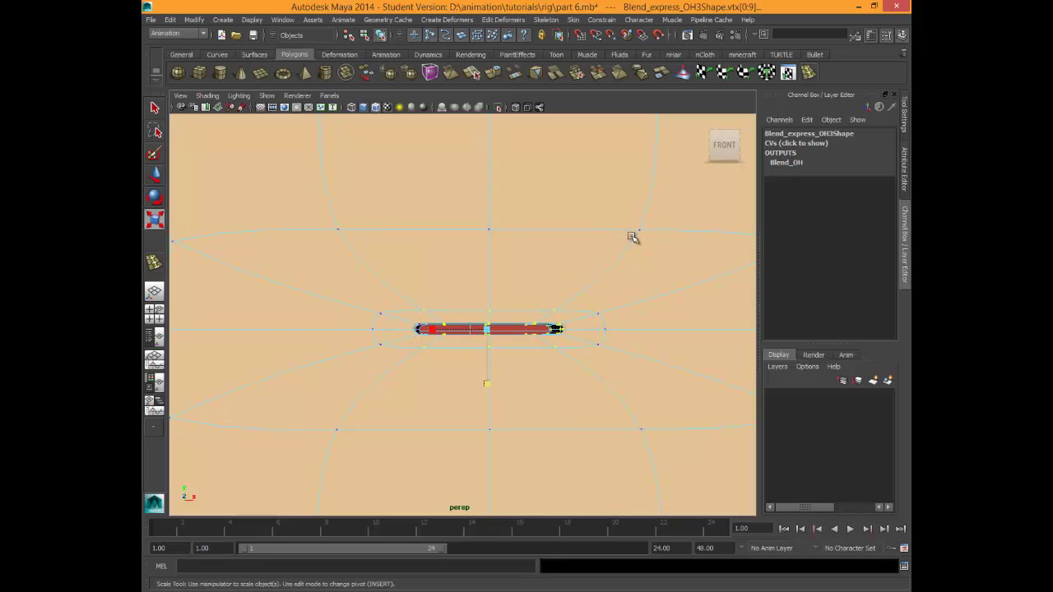
Remove the opposite mouth corner from the selection, undoing wrong picks, so only upper and lower lip vertices are selected.
ctrl+drag(545, 320, 572, 343)
key(ctrl+z)
alt+drag(632, 237, 633, 237)
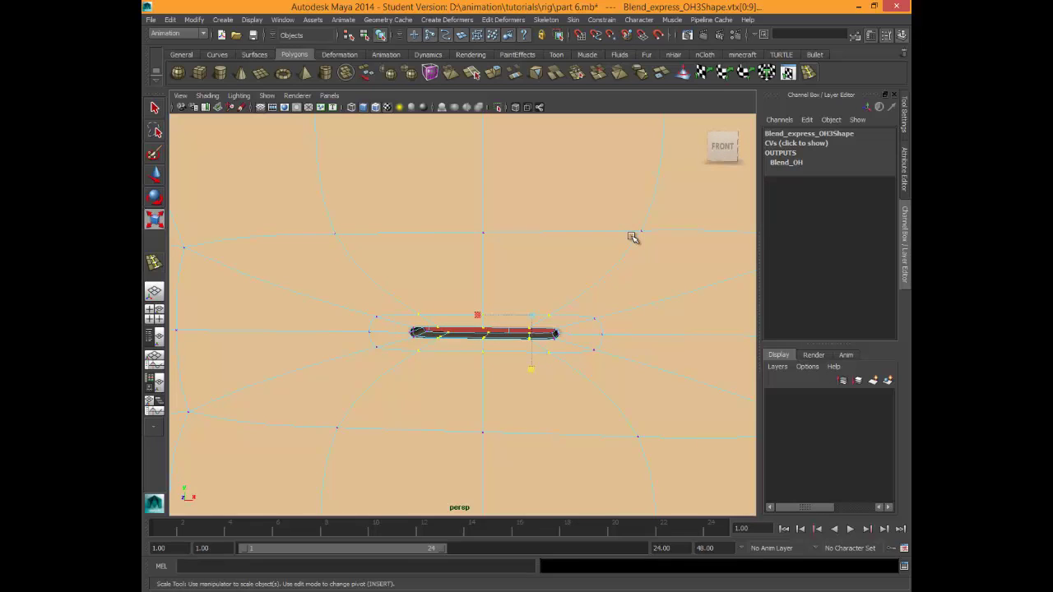
key(ctrl+z)
key(ctrl+z)
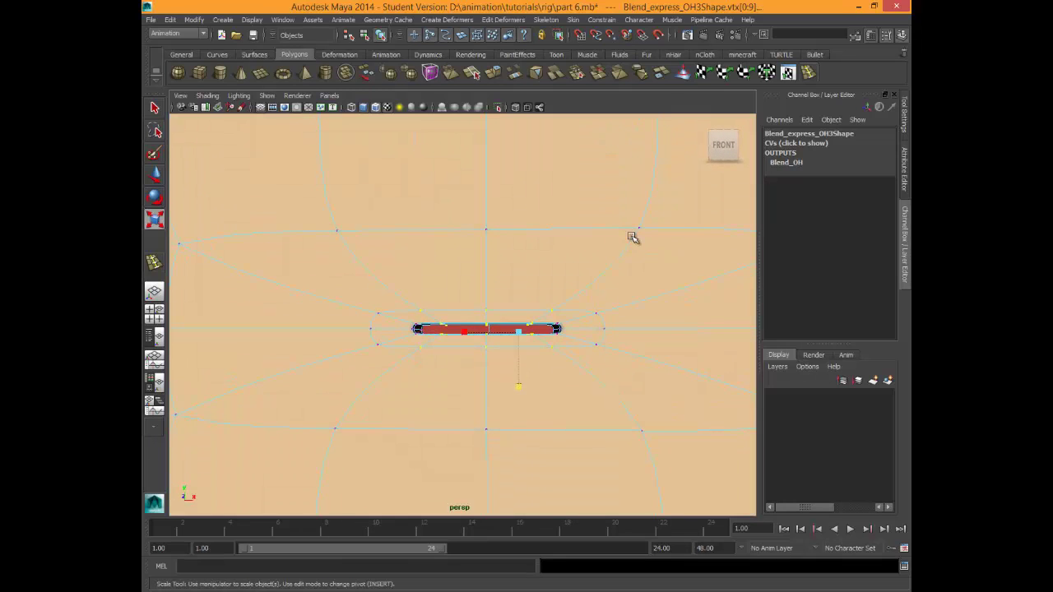
key(ctrl+z)
alt+drag(632, 237, 632, 236)
key(ctrl+z)
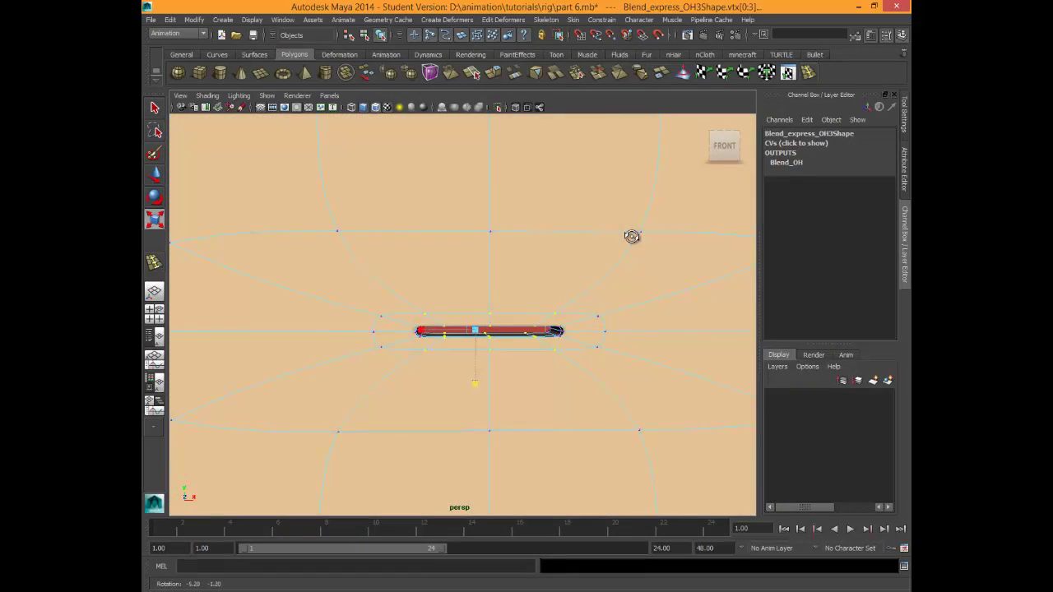
Scale the upper and lower lip vertices of the OH3 mouth apart vertically to open it slightly.
drag(475, 385, 475, 417)
key(ctrl+z)
key(ctrl+z)
key(ctrl+z)
key(ctrl+z)
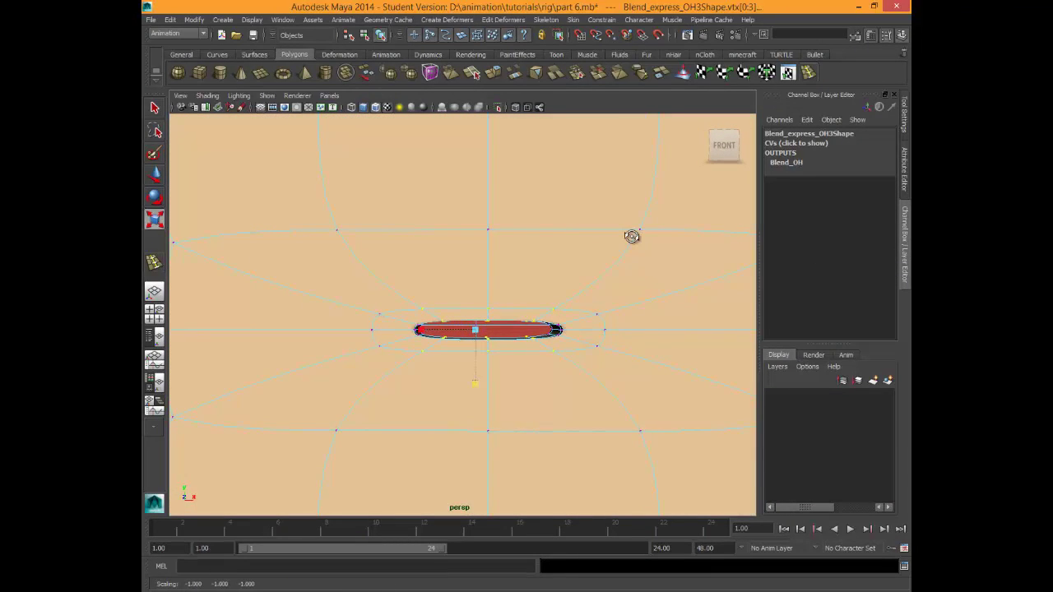
alt+drag(632, 237, 632, 237)
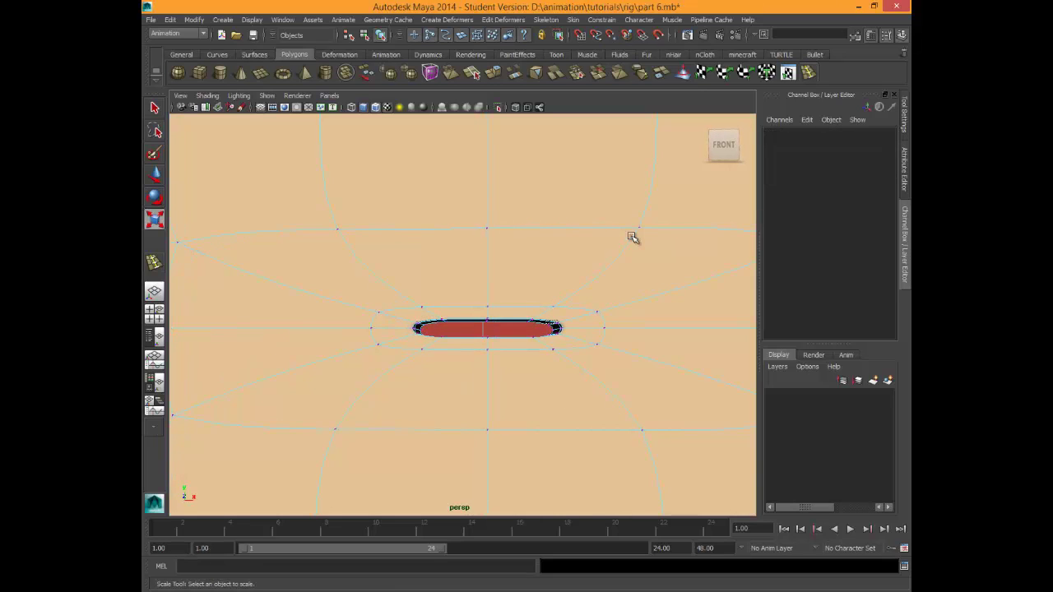
Try to pinch the corner vertices of the smoothed OH3 mouth together vertically.
key(ctrl+z)
alt+drag(631, 237, 631, 237)
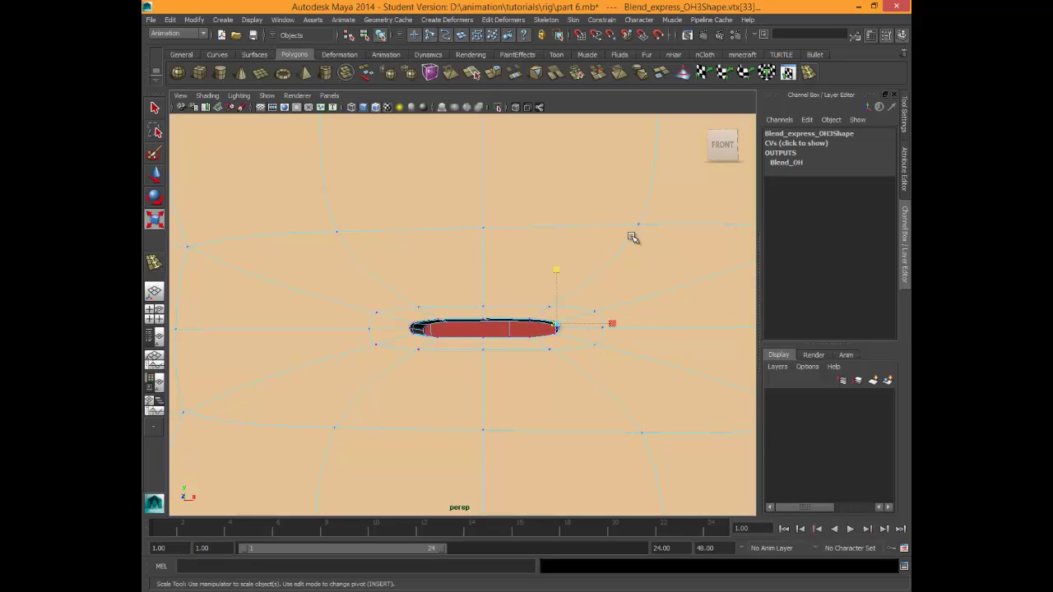
key(ctrl+z)
key(ctrl+z)
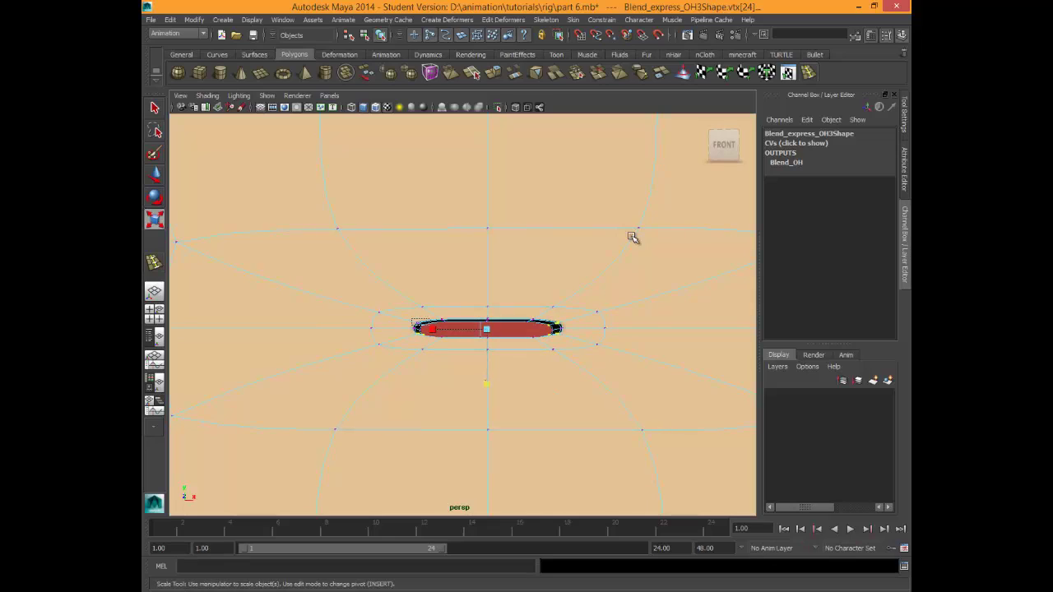
alt+drag(633, 238, 633, 237)
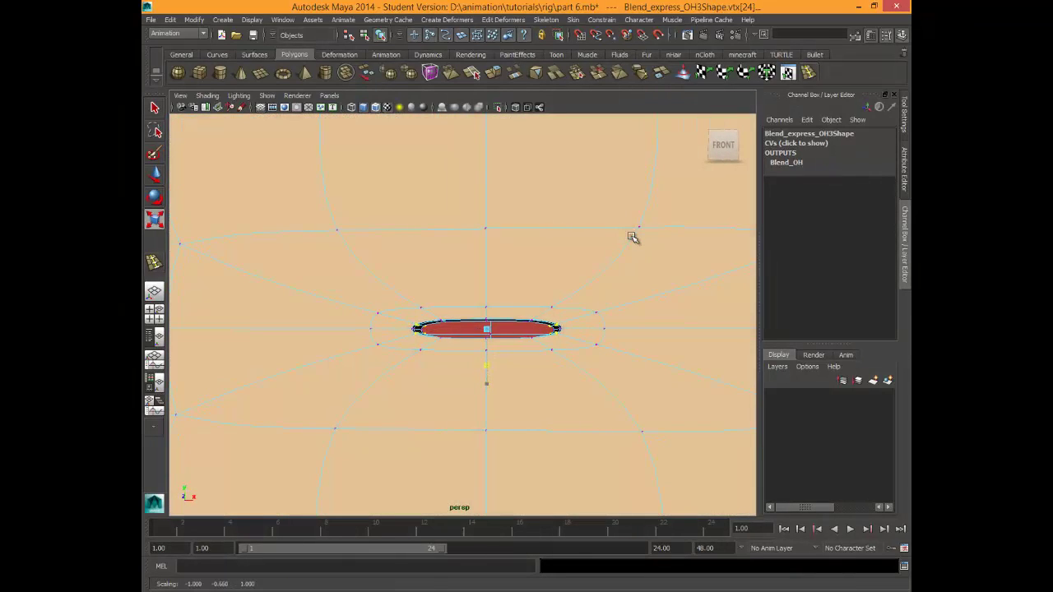
drag(487, 385, 487, 334)
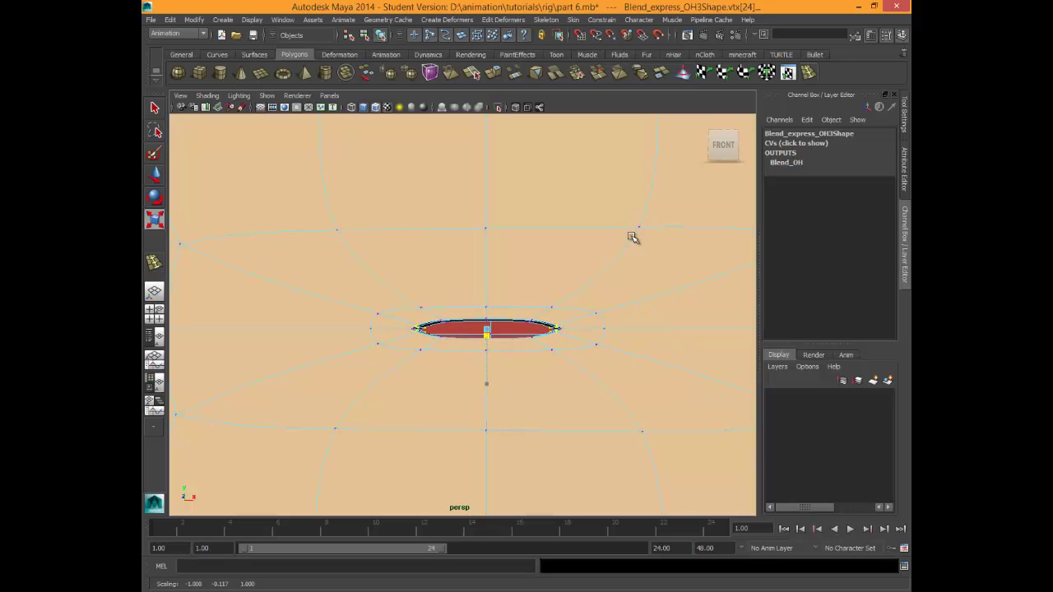
alt+drag(632, 237, 632, 237)
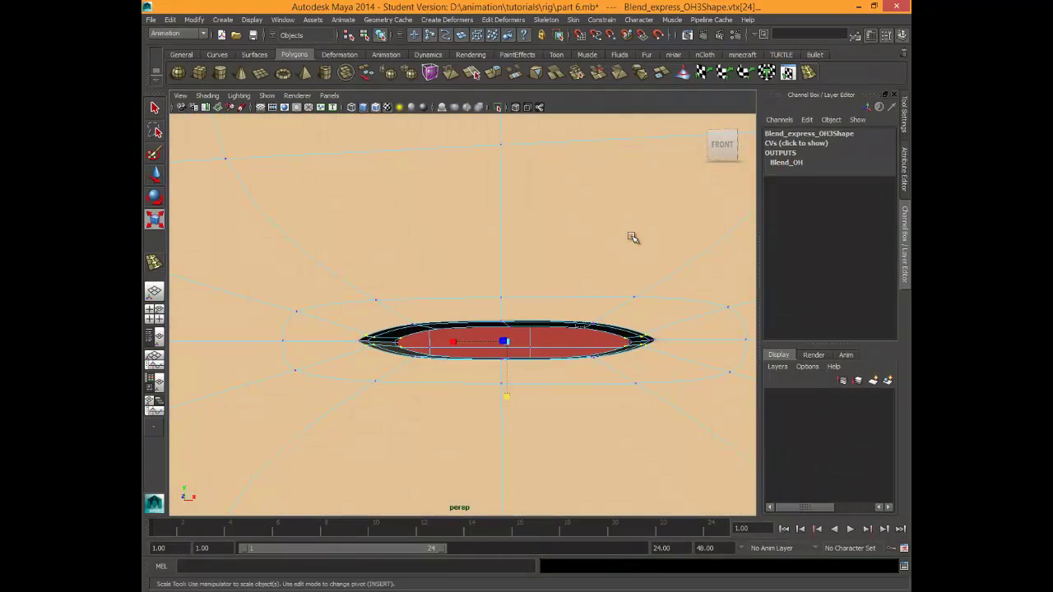
Undo the vertical pinch of the mouth corners and the corner selection.
key(ctrl+z)
key(ctrl+z)
key(ctrl+z)
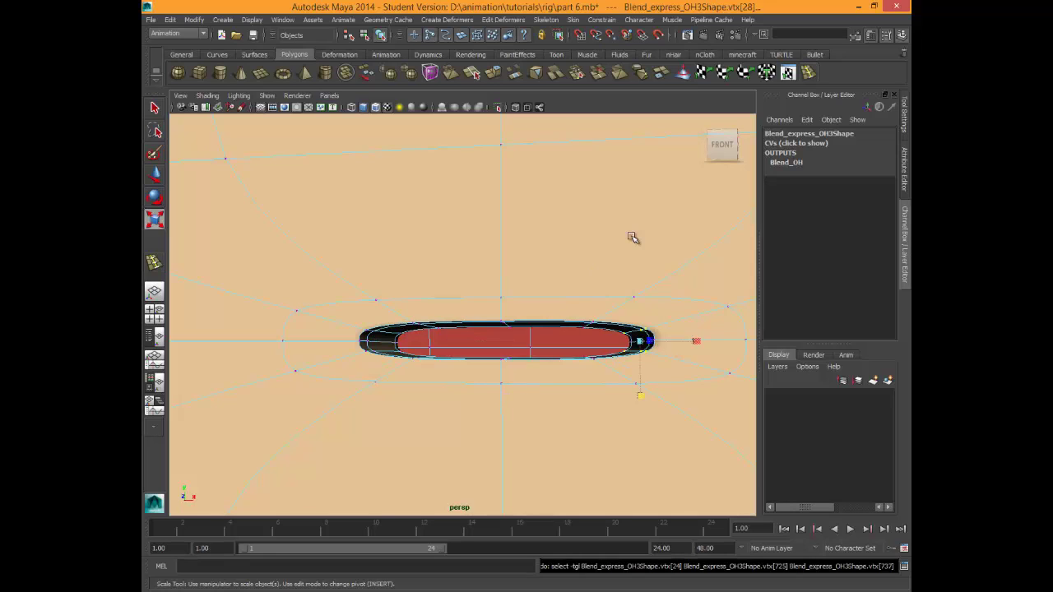
key(ctrl+z)
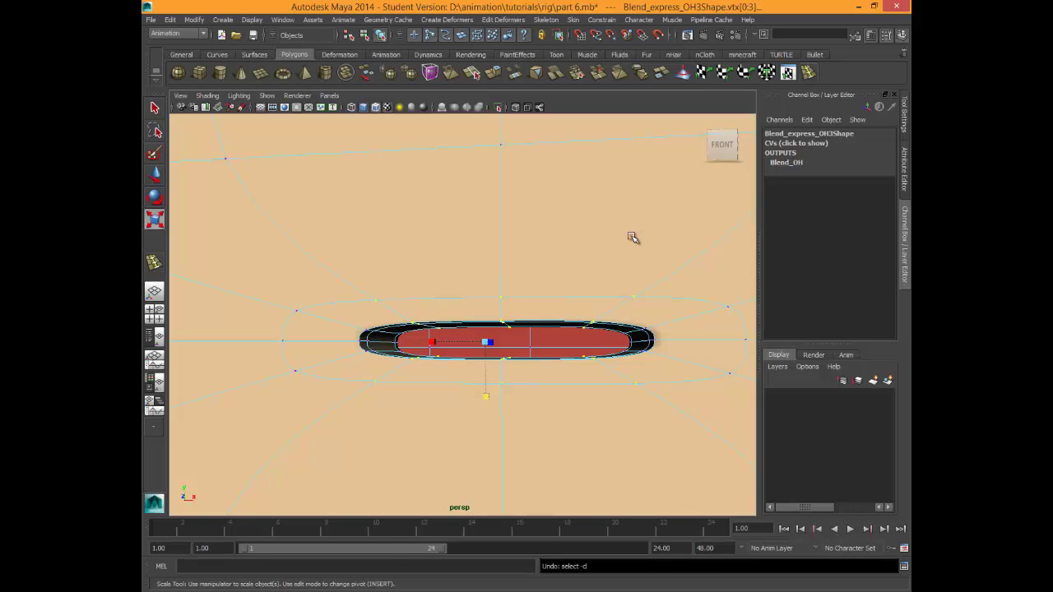
Turn off the smooth preview and scale the OH3 mouth's corner vertices closer together vertically.
key(1)
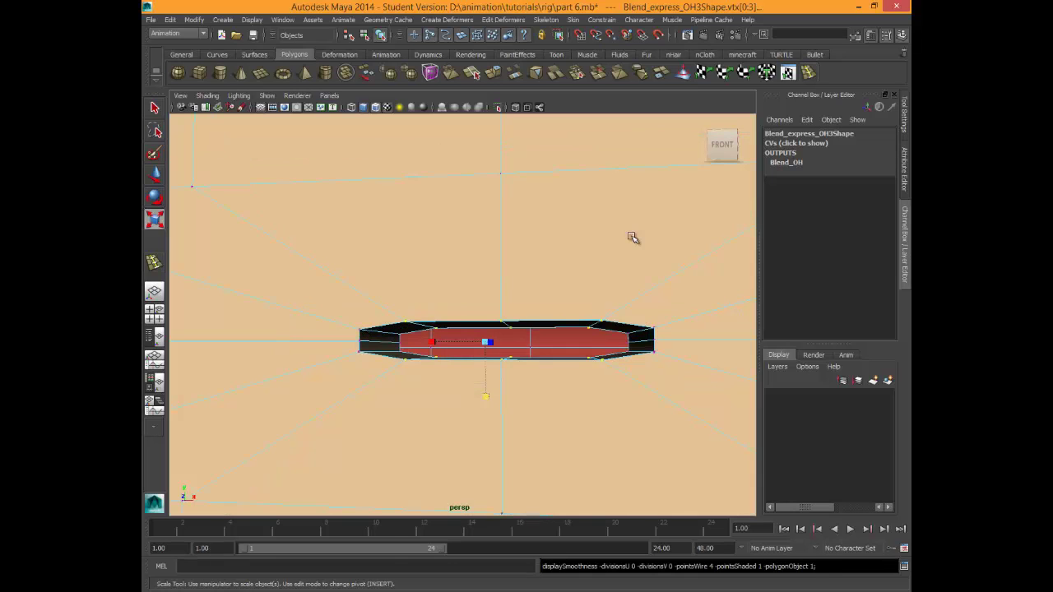
key(ctrl+z)
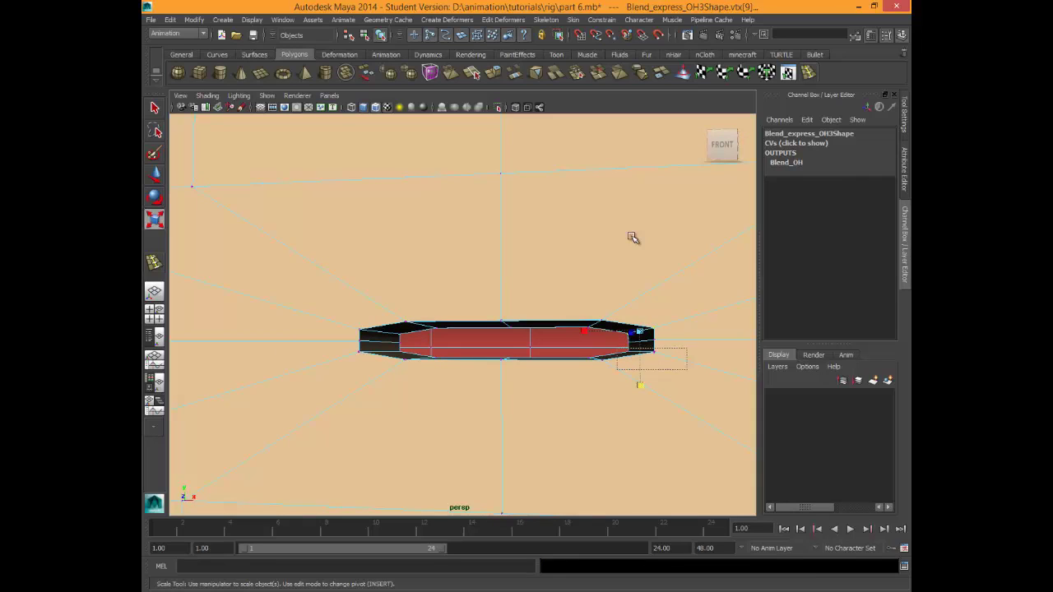
key(ctrl+z)
key(ctrl+z)
alt+drag(631, 236, 632, 237)
middle_drag(632, 237, 632, 237)
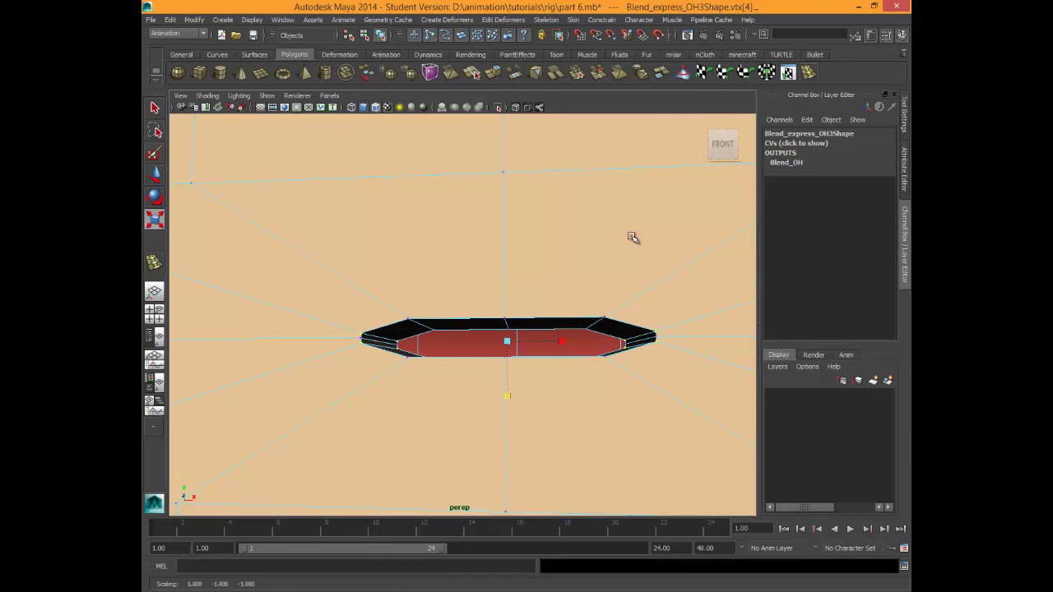
Select the upper and lower lip vertices next to both mouth corners and scale them slightly closer together vertically.
drag(573, 300, 611, 339)
alt+drag(631, 237, 632, 237)
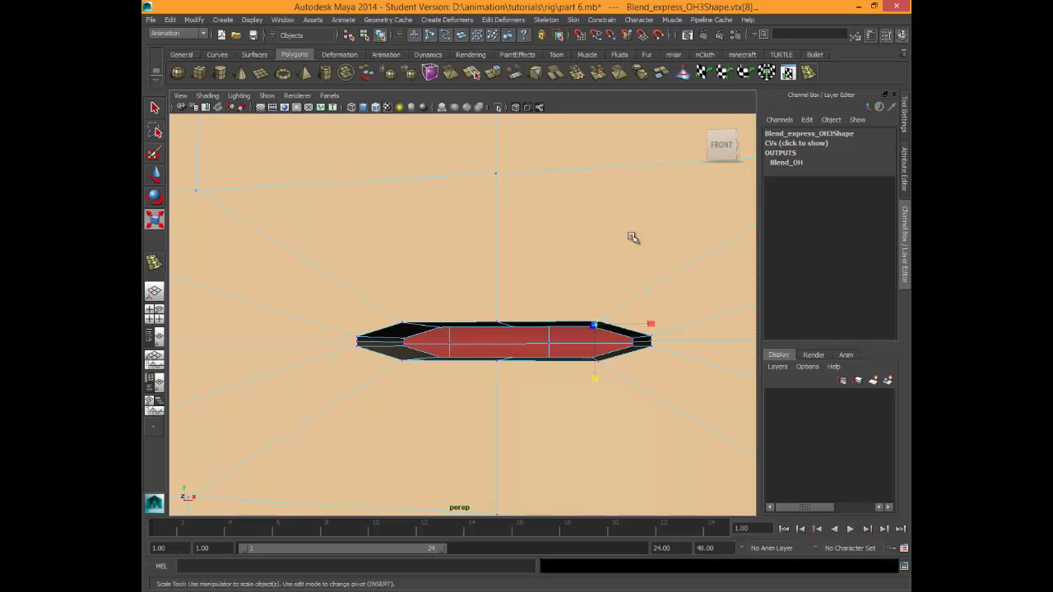
shift+drag(579, 346, 610, 372)
alt+drag(632, 237, 632, 237)
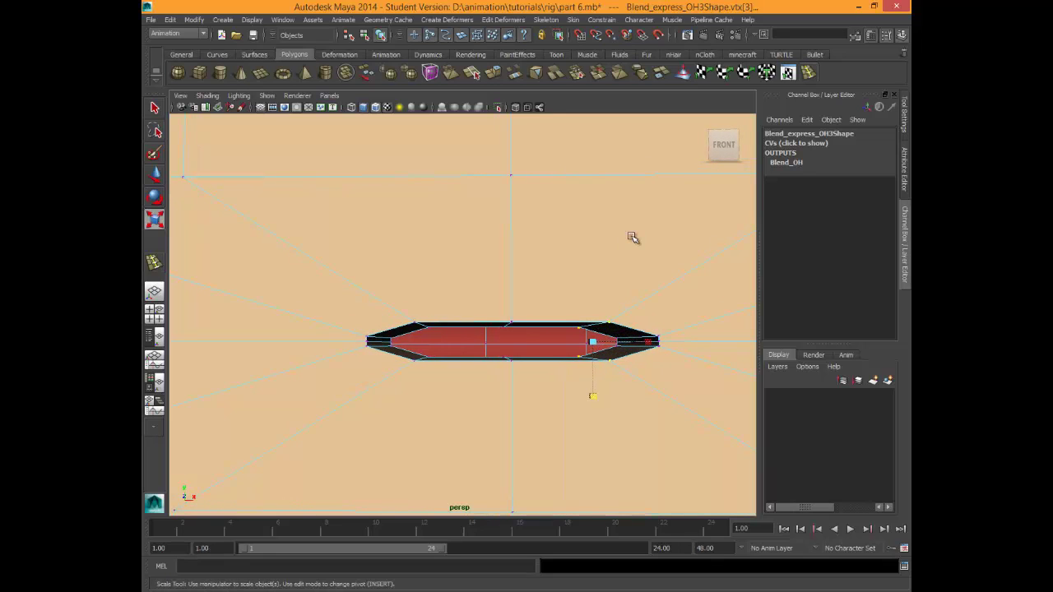
shift+drag(420, 355, 441, 380)
alt+drag(632, 237, 632, 237)
drag(504, 397, 505, 378)
Select the centre vertices of OH3's upper and lower lips, scale them apart vertically, and turn on the smooth preview.
alt+drag(632, 237, 631, 237)
drag(484, 311, 524, 331)
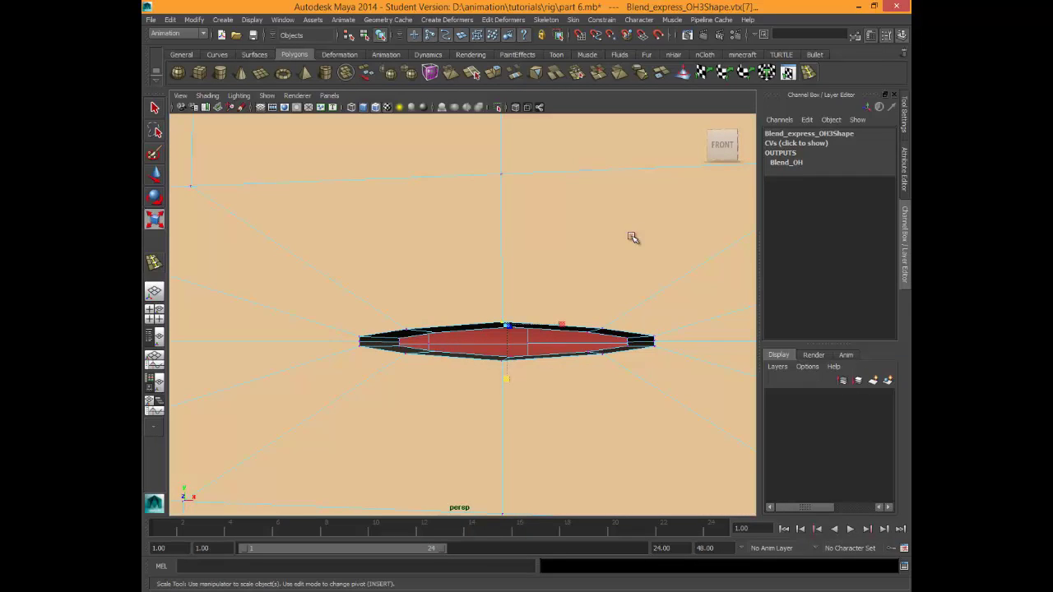
alt+drag(632, 237, 640, 236)
mouse_move(489, 351)
shift+mouse_down()
mouse_move(518, 375)
mouse_move(506, 421)
shift+mouse_up()
alt+drag(632, 237, 609, 237)
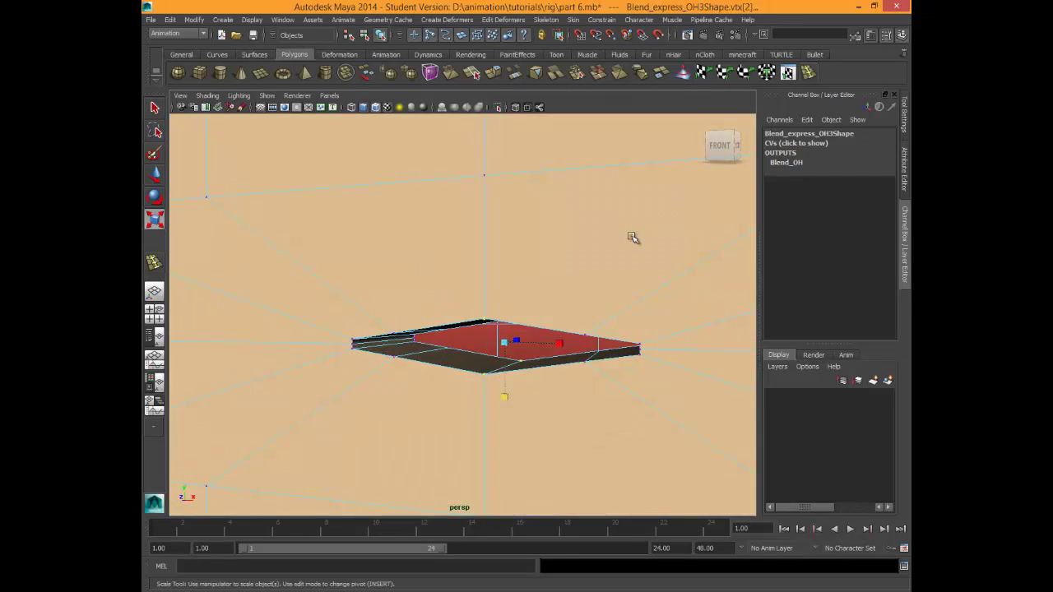
key(3)
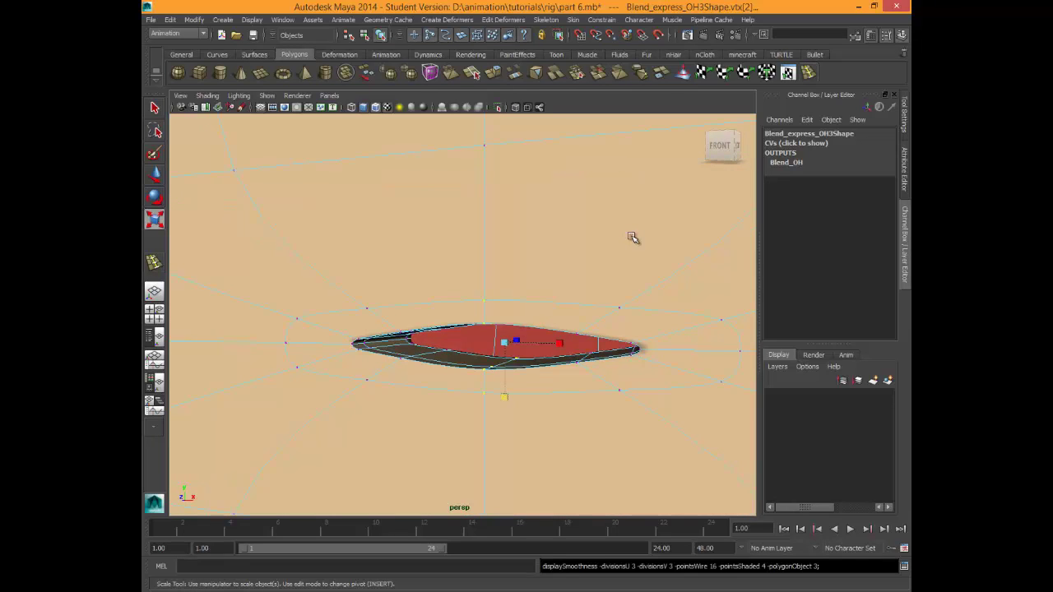
alt+drag(632, 237, 634, 237)
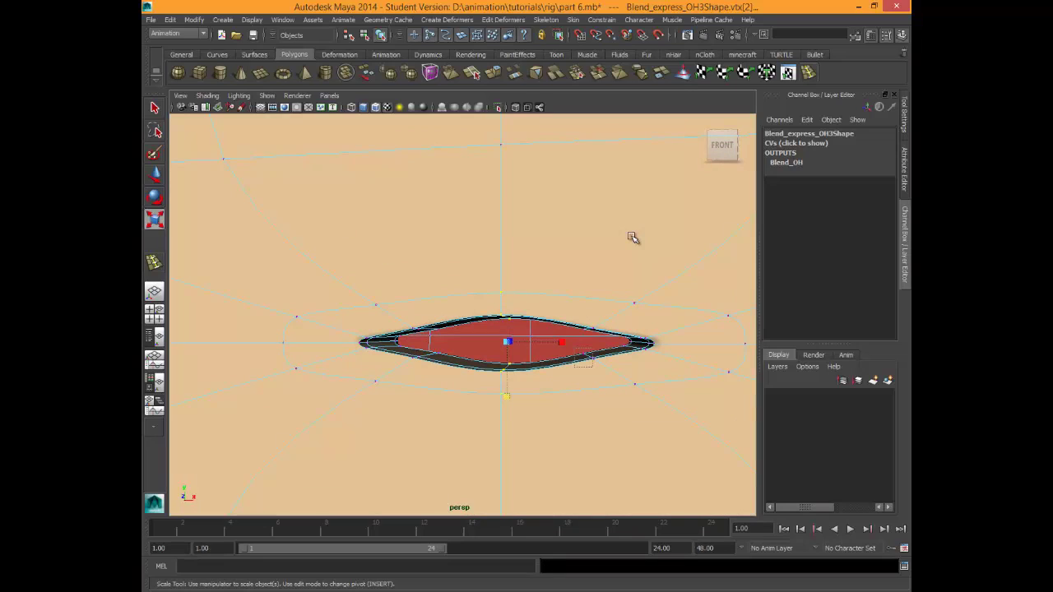
Select the upper and lower lip vertices of the OH3 mouth between its two corners, leaving the corners unselected.
shift+drag(593, 367, 610, 383)
alt+drag(632, 237, 631, 237)
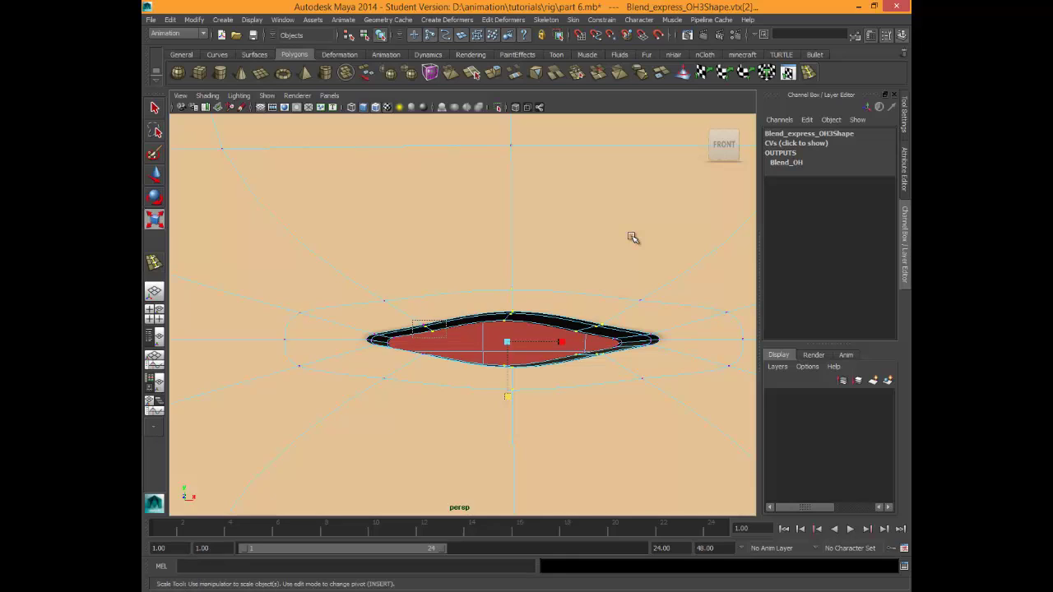
drag(418, 320, 445, 336)
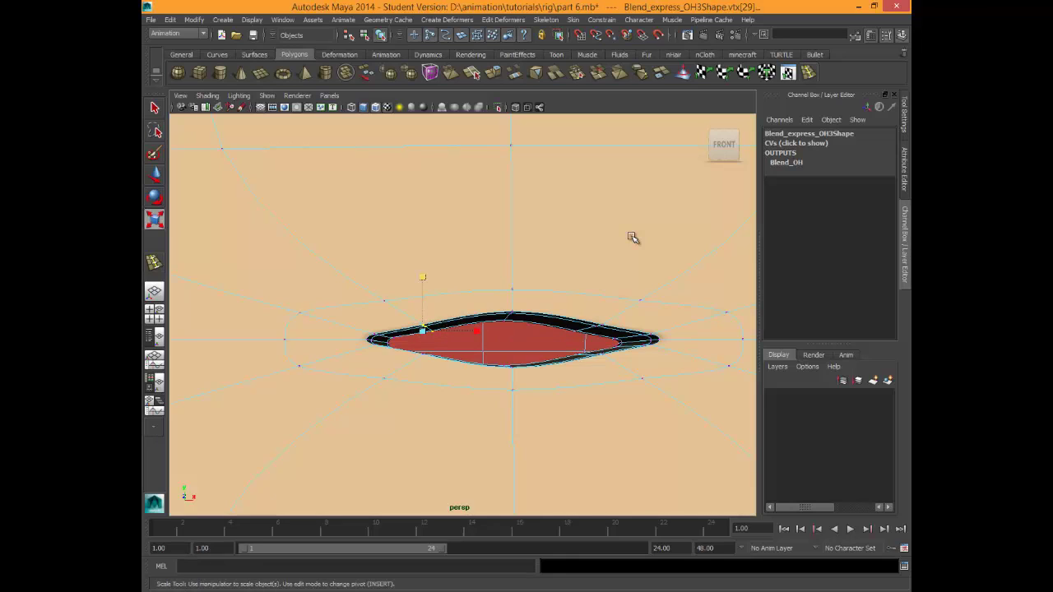
mouse_move(498, 307)
shift+mouse_down()
mouse_move(519, 326)
mouse_move(607, 335)
shift+mouse_up()
key(Left)
key(Left)
shift+drag(491, 357, 525, 377)
alt+drag(632, 237, 683, 297)
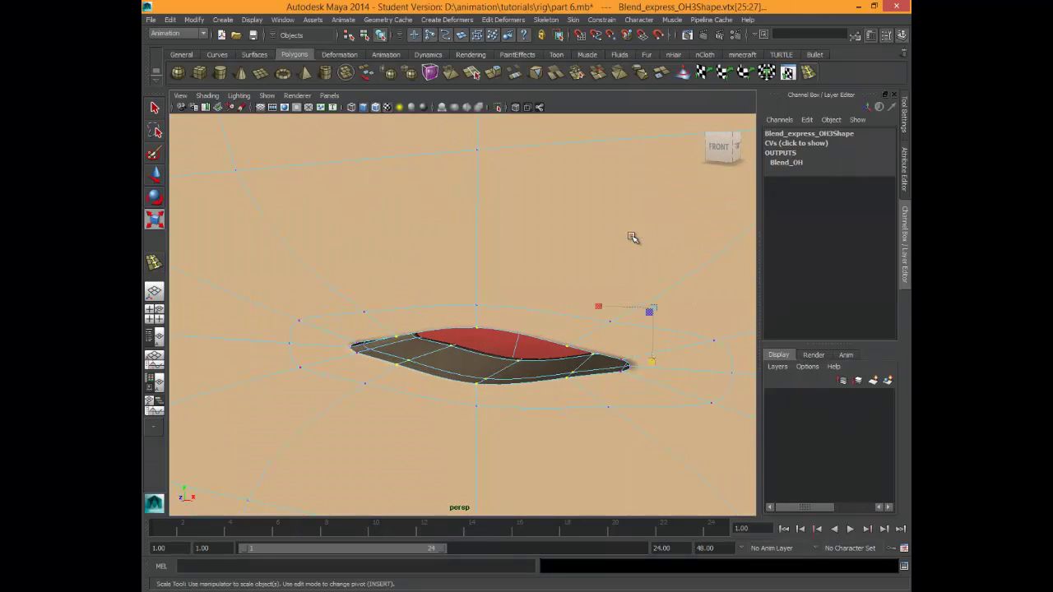
Try to move the selected lip vertices forward, out from the face.
alt+drag(632, 238, 633, 238)
scroll(632, 237, down, 8)
scroll(632, 237, up, 10)
scroll(632, 238, down, 8)
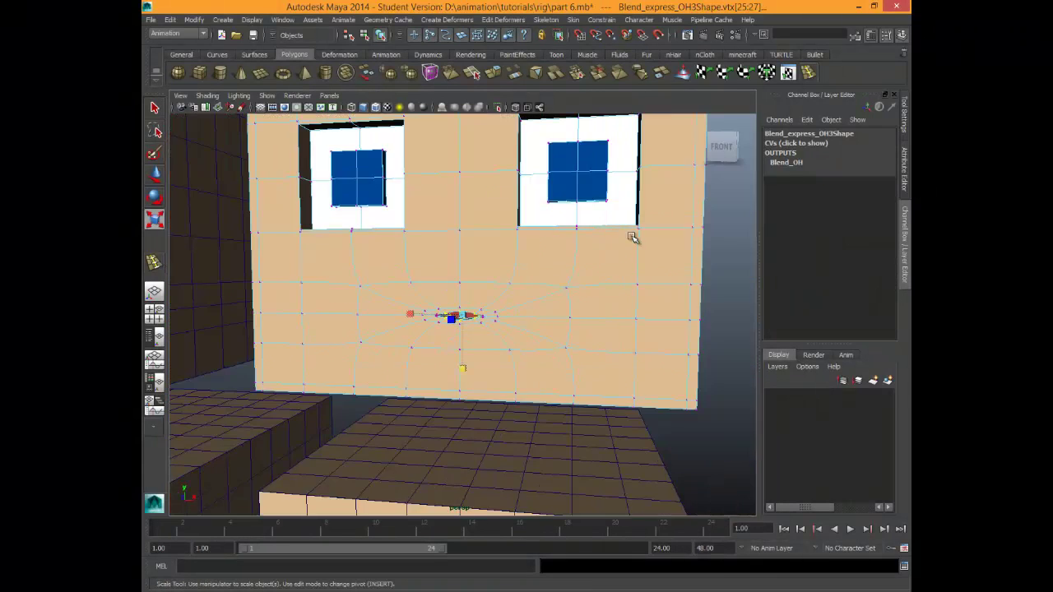
scroll(632, 238, up, 12)
scroll(632, 237, down, 3)
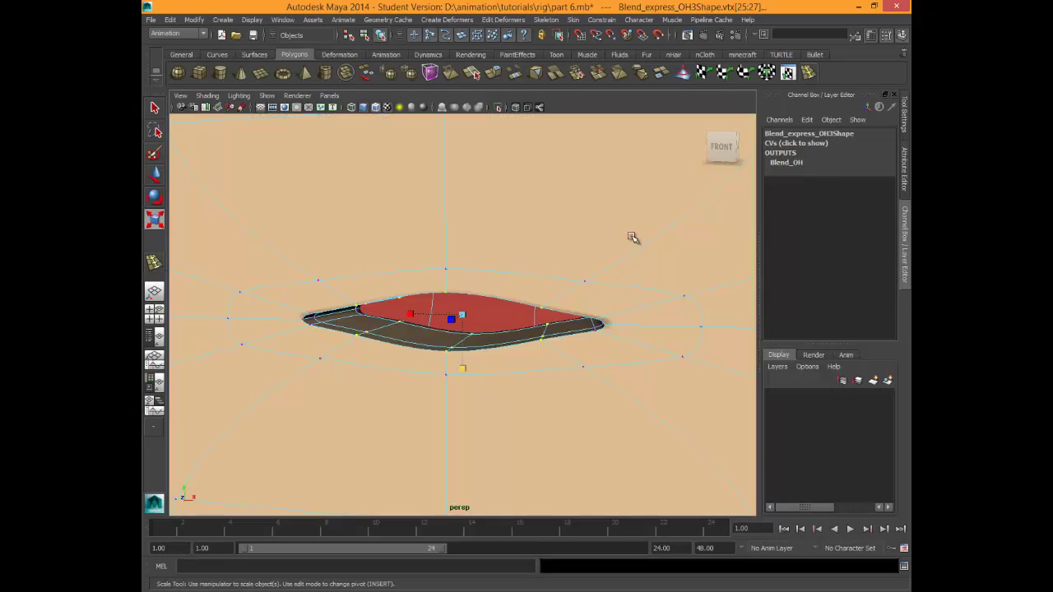
key(w)
alt+drag(632, 238, 632, 238)
middle_drag(631, 238, 632, 238)
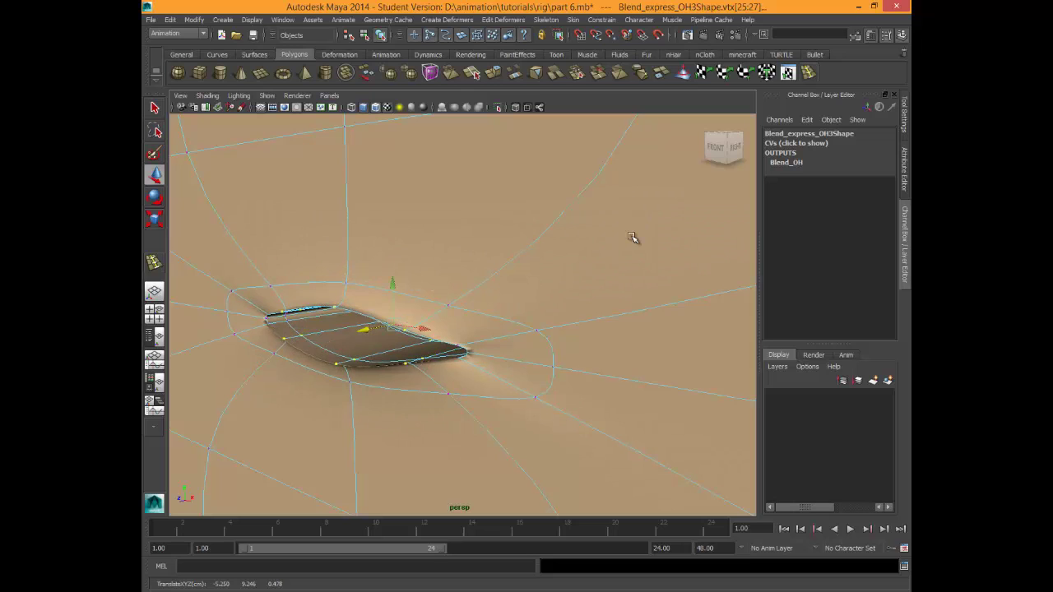
key(ctrl+z)
Add the surrounding ring vertices above and below the lips to the selection and move them all forward from the face.
alt+drag(632, 237, 631, 236)
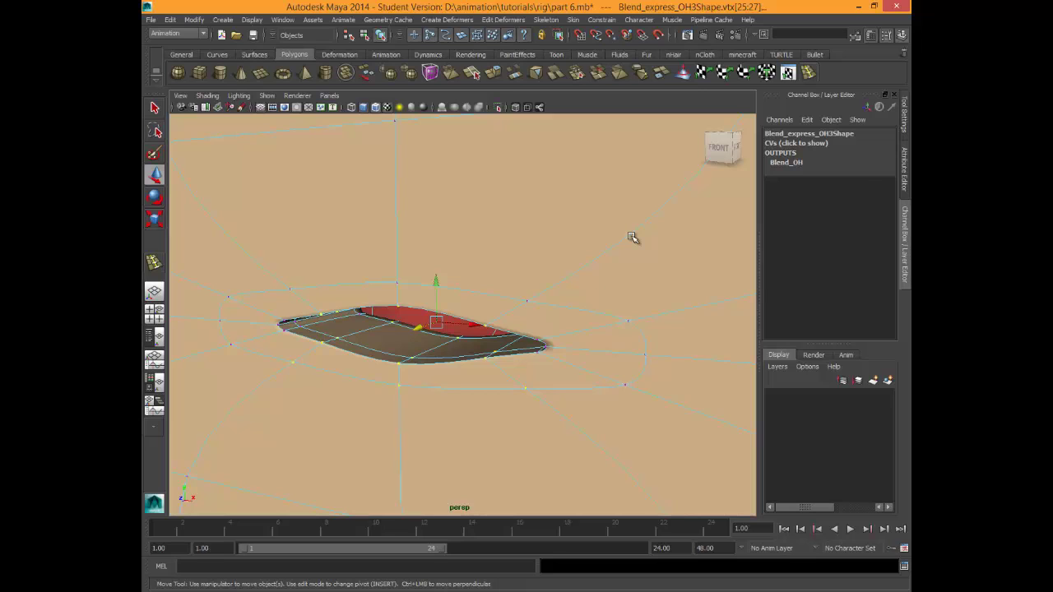
key(F8)
key(ctrl+z)
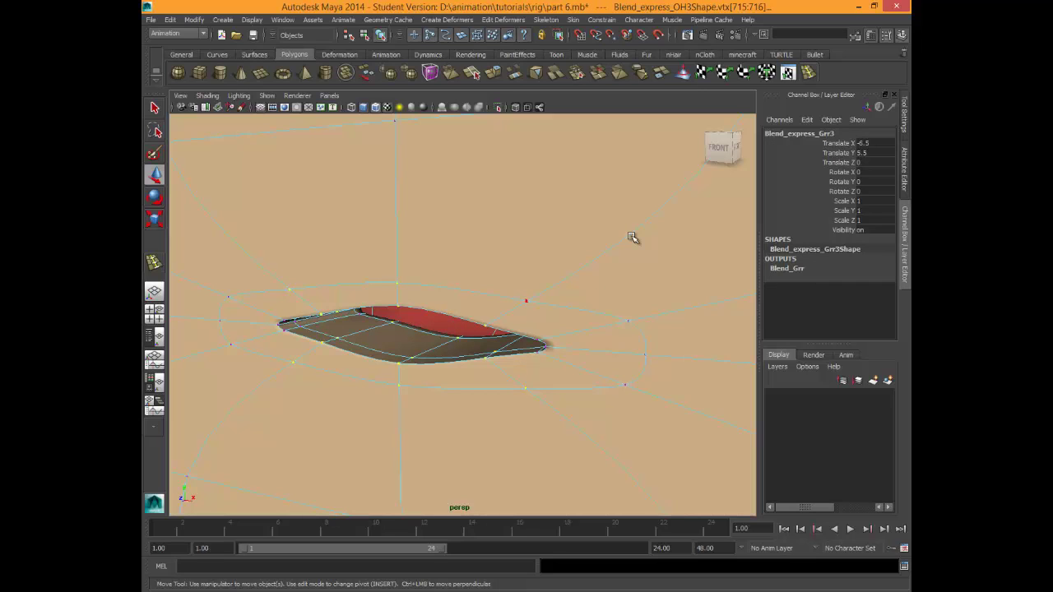
scroll(632, 238, down, 6)
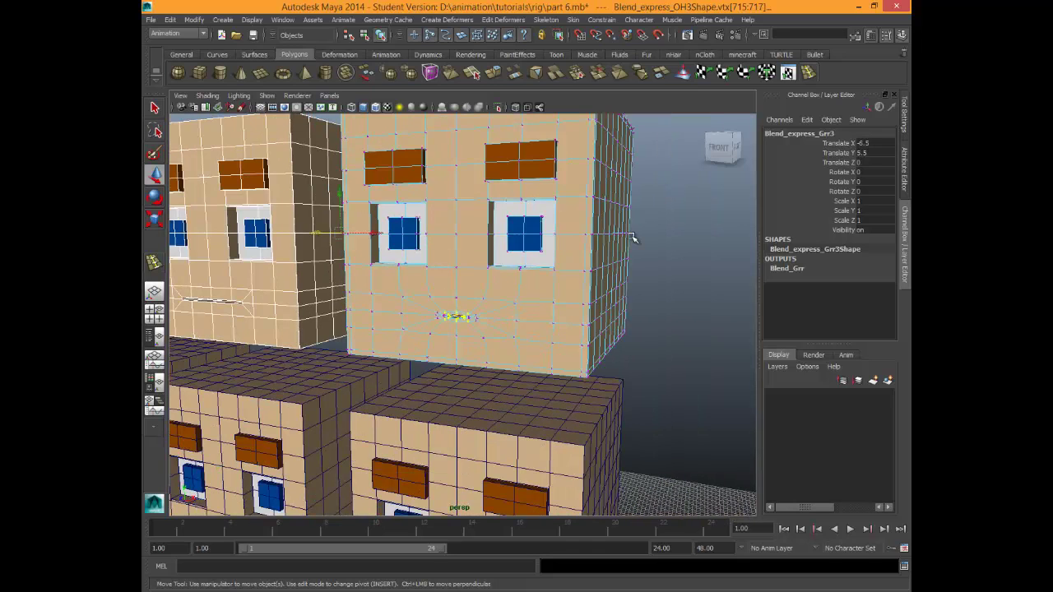
key(f)
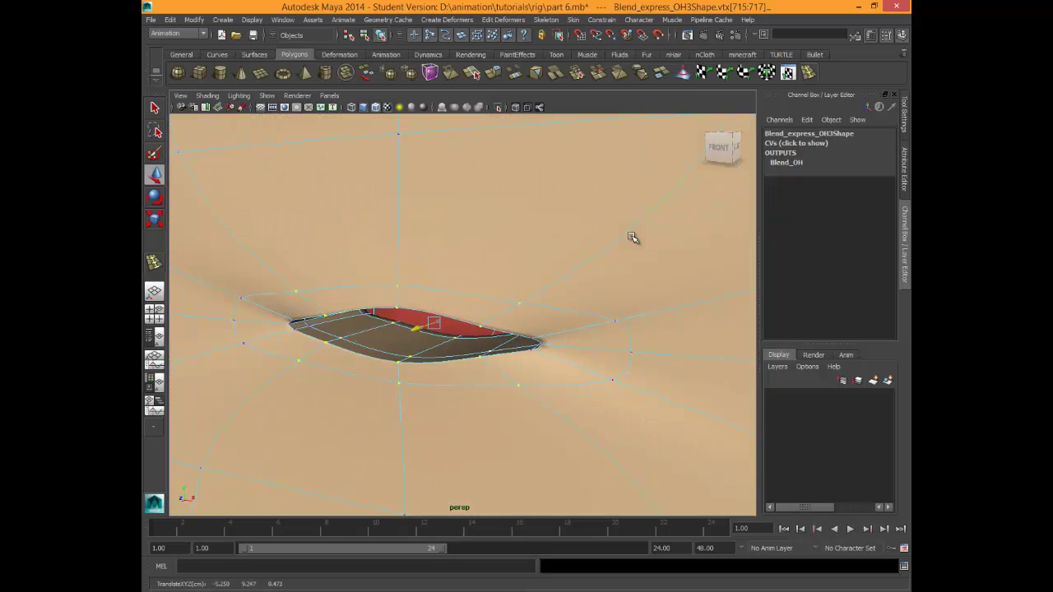
Scale the selected lip and ring vertices slightly closer together vertically.
alt+drag(632, 237, 633, 238)
key(r)
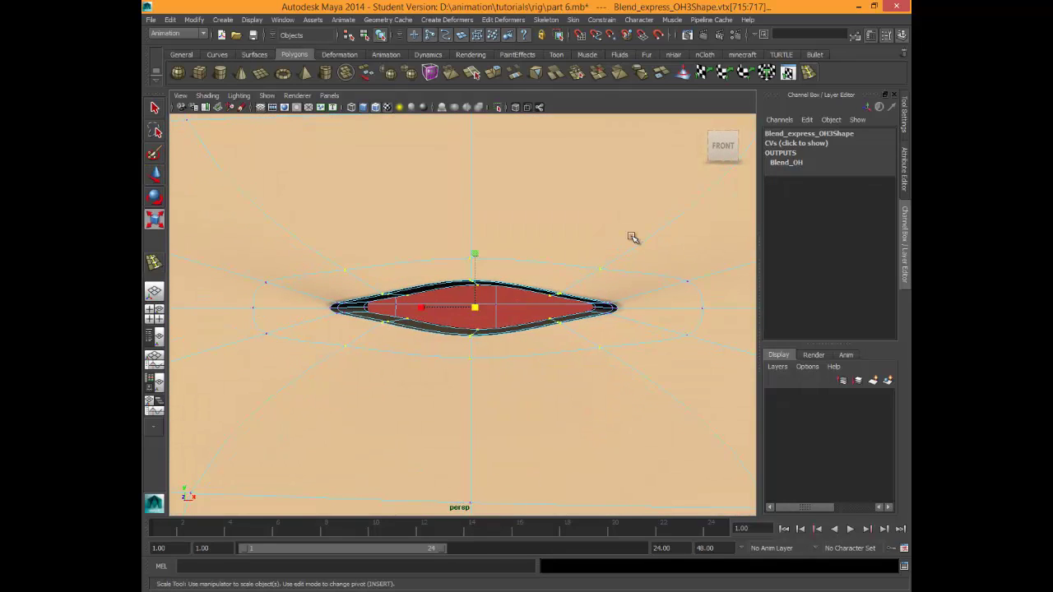
drag(475, 254, 475, 258)
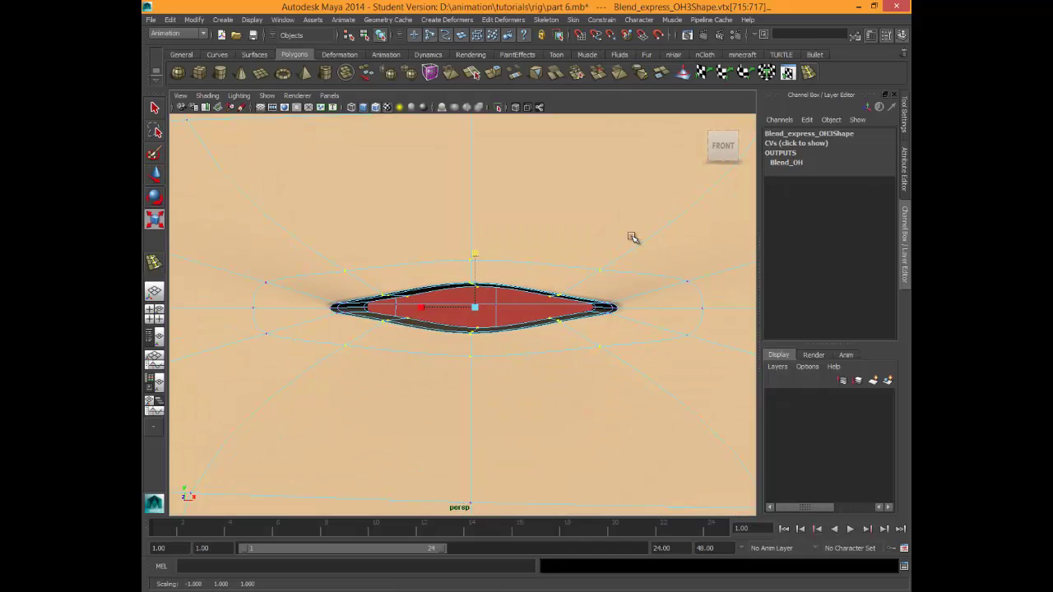
Reduce the selection to the mouth's centre column of lip and ring vertices and scale them apart vertically.
key(ctrl+z)
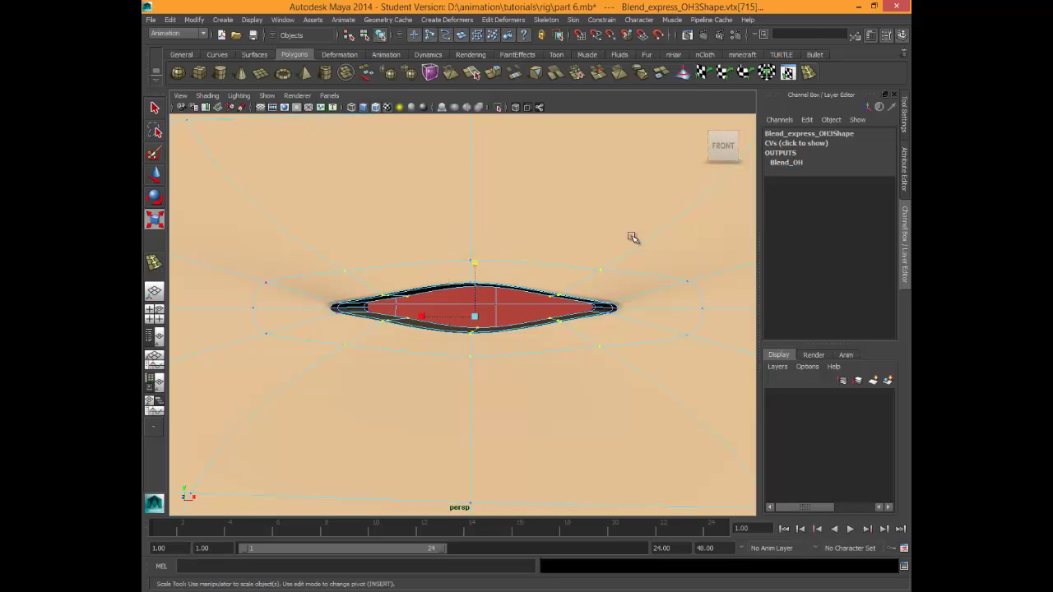
key(ctrl+z)
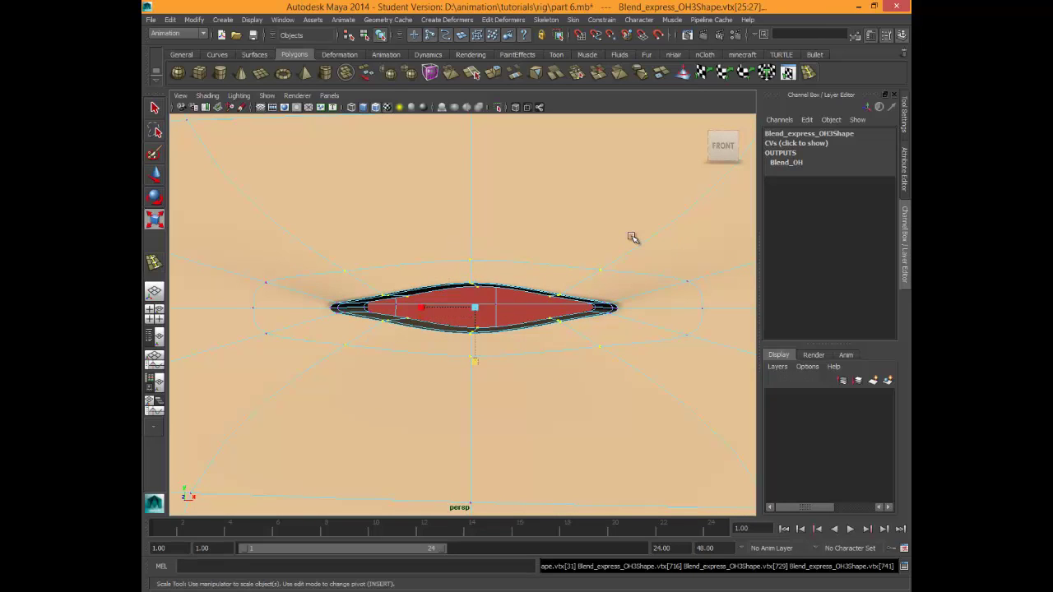
shift+drag(515, 233, 717, 476)
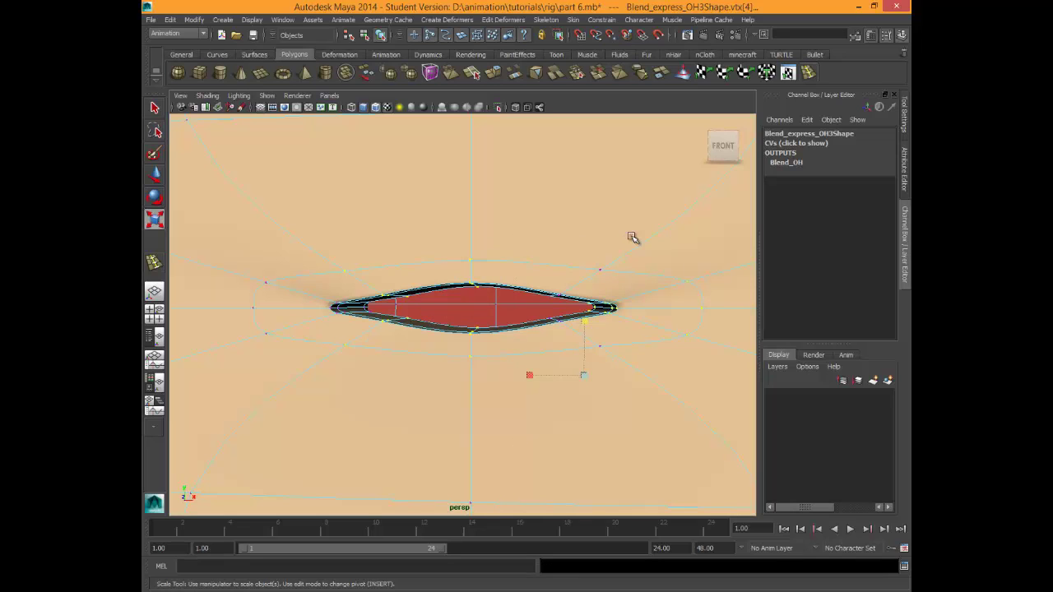
alt+drag(632, 237, 632, 237)
key(ctrl+z)
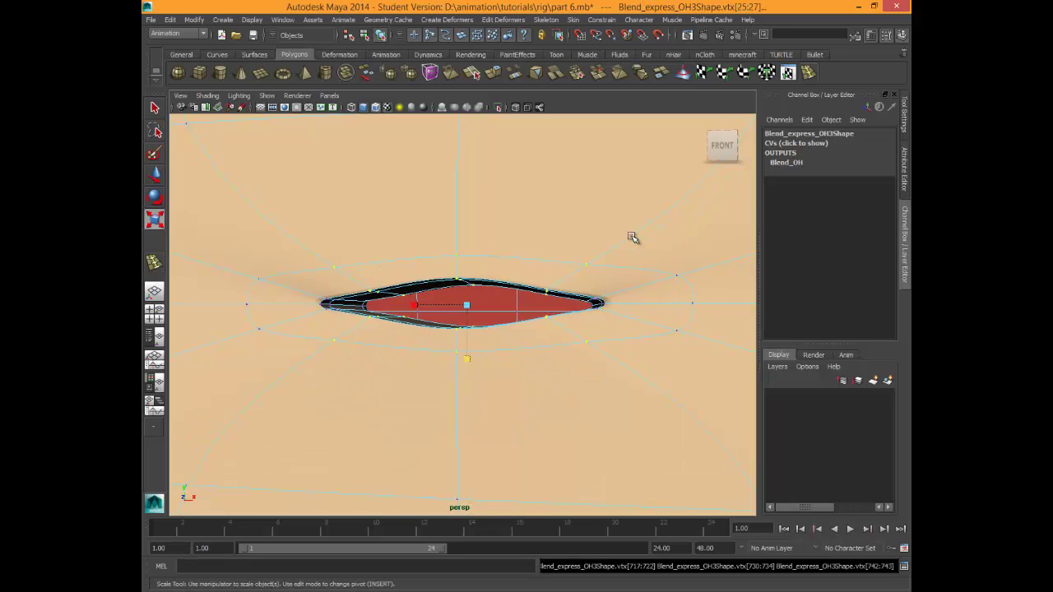
key(ctrl+z)
key(ctrl+z)
key(ctrl+z)
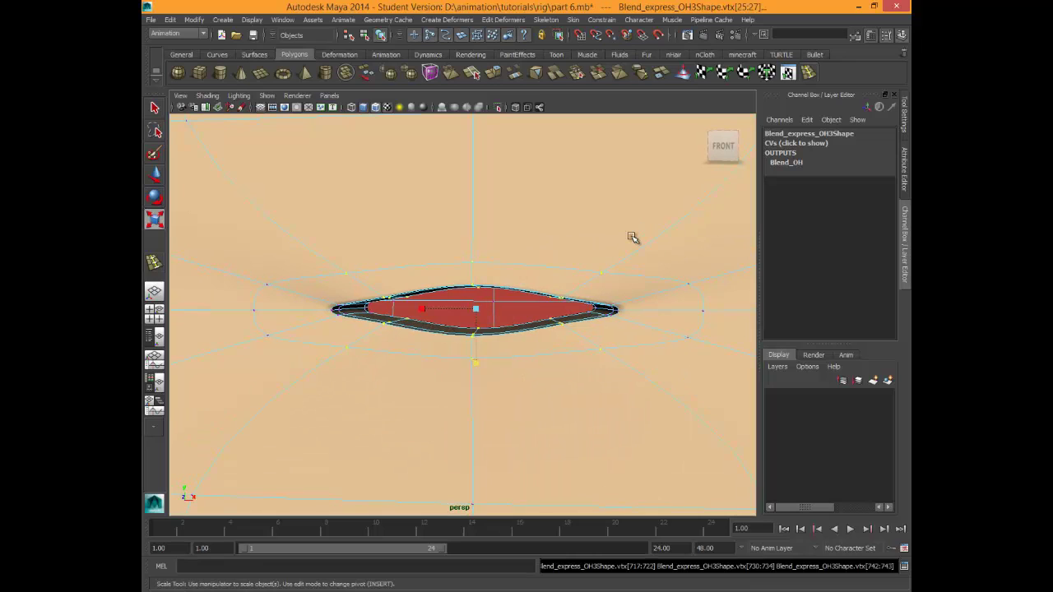
key(ctrl+z)
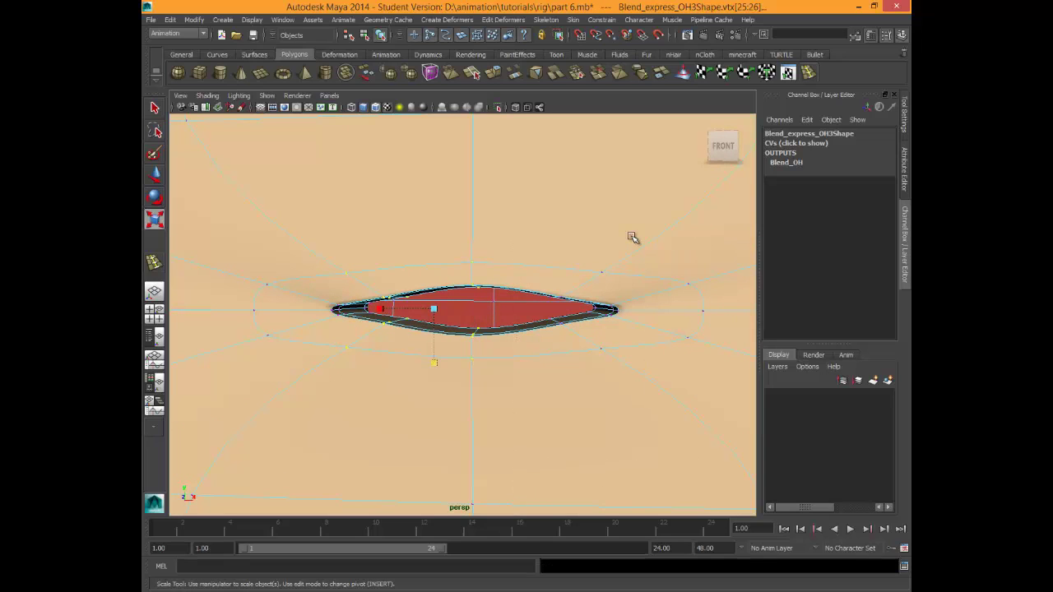
ctrl+drag(271, 211, 421, 383)
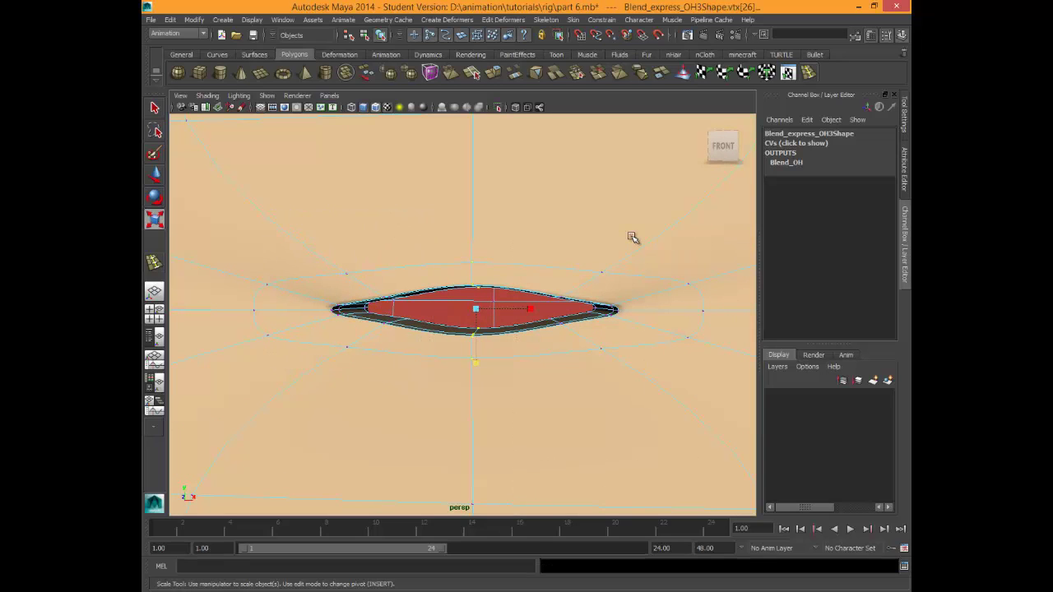
middle_drag(632, 237, 632, 237)
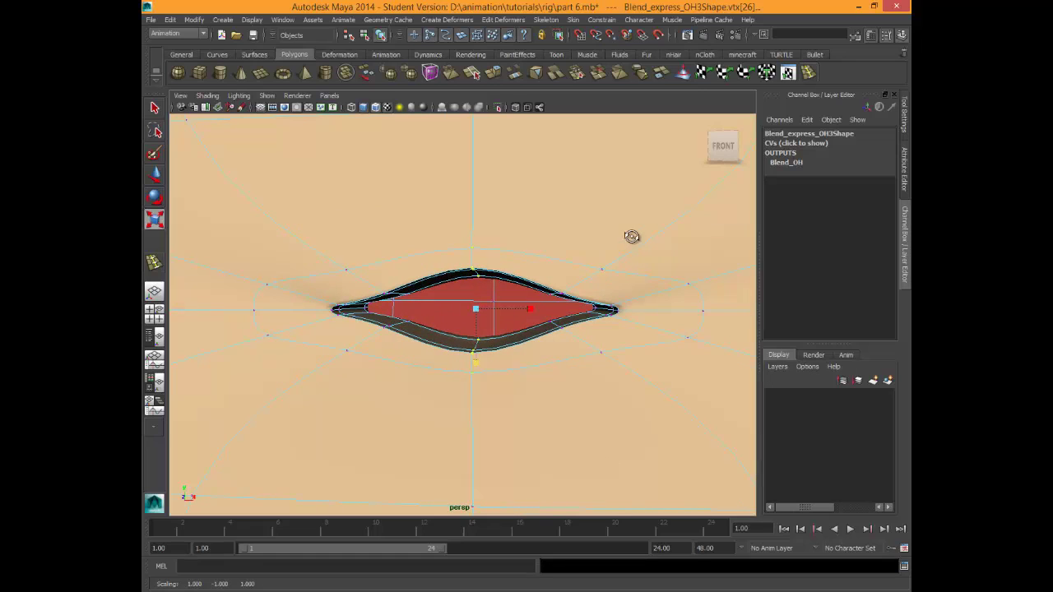
Move the centre column of lip vertices forward so the middle of the OH3 mouth protrudes from the face.
alt+drag(632, 236, 632, 238)
key(w)
middle_drag(631, 237, 632, 237)
alt+drag(631, 237, 632, 237)
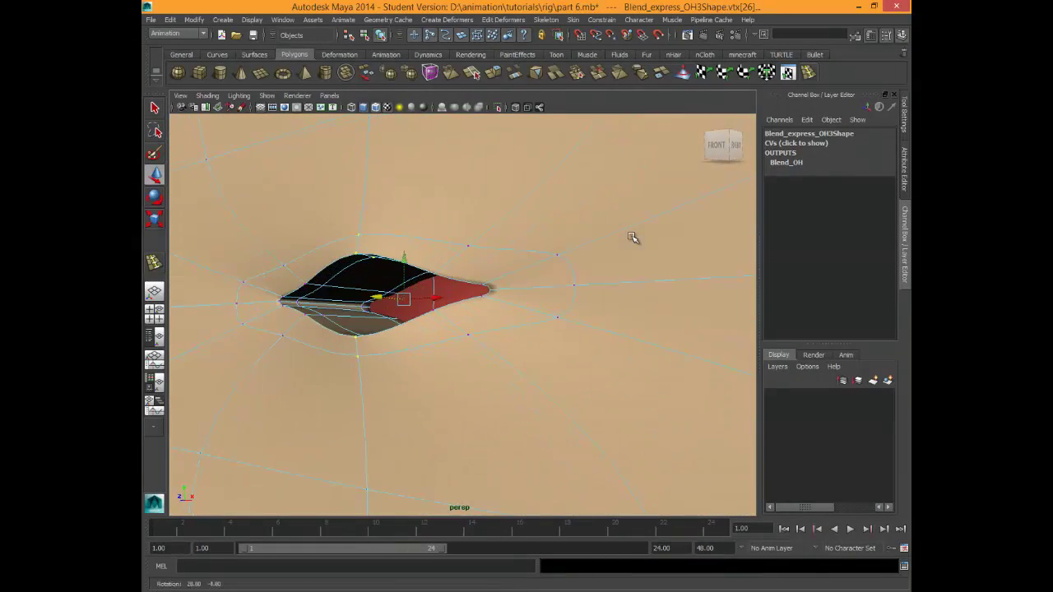
middle_drag(632, 237, 632, 237)
scroll(632, 237, down, 10)
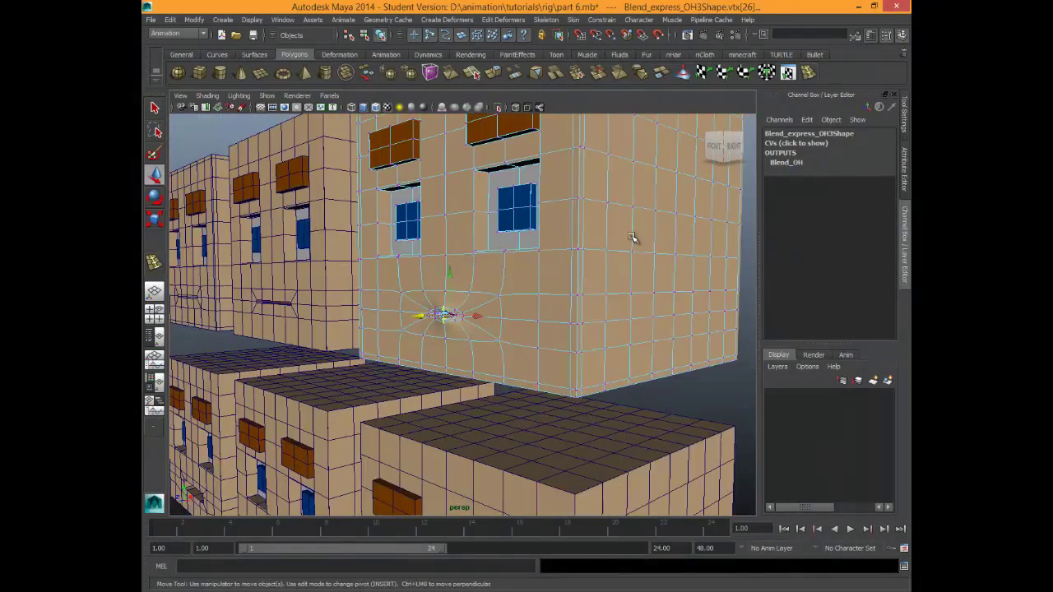
alt+drag(632, 237, 632, 237)
scroll(631, 237, up, 8)
scroll(632, 237, up, 6)
scroll(631, 237, down, 3)
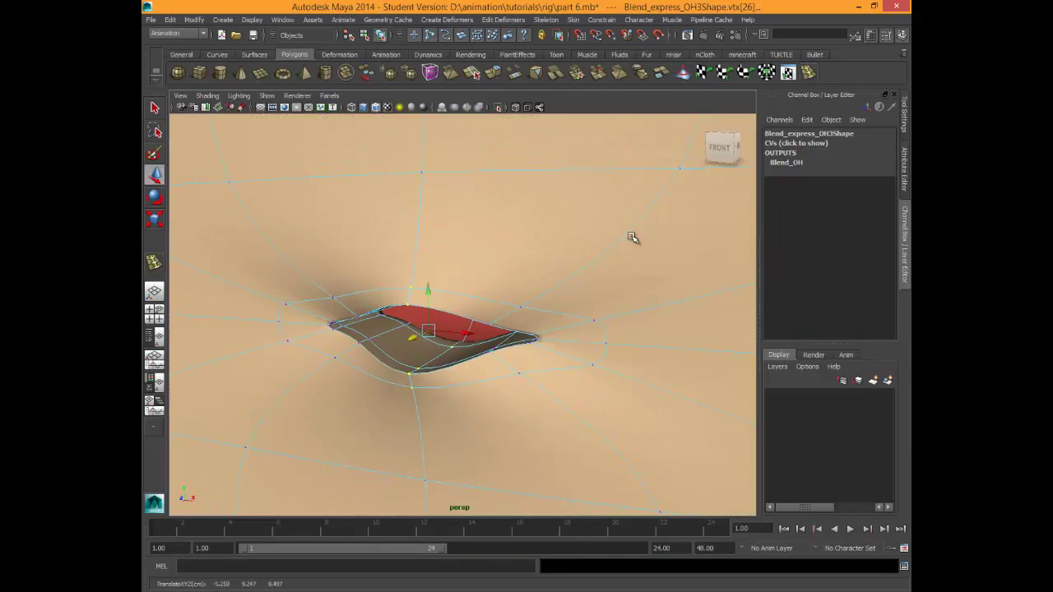
alt+drag(632, 237, 632, 237)
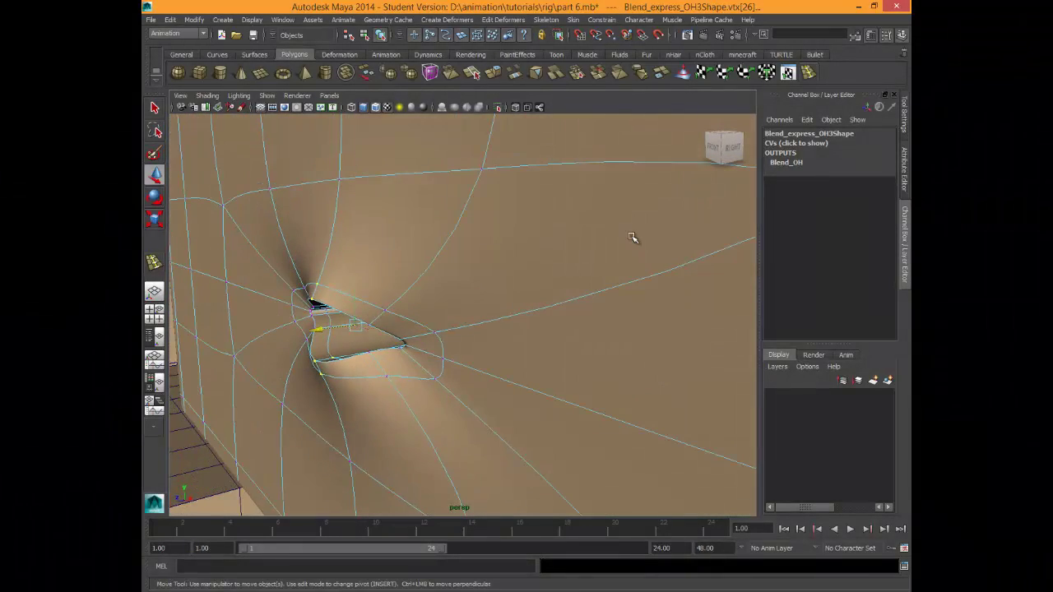
middle_drag(631, 237, 632, 237)
alt+drag(632, 237, 633, 237)
alt+middle_drag(633, 238, 633, 237)
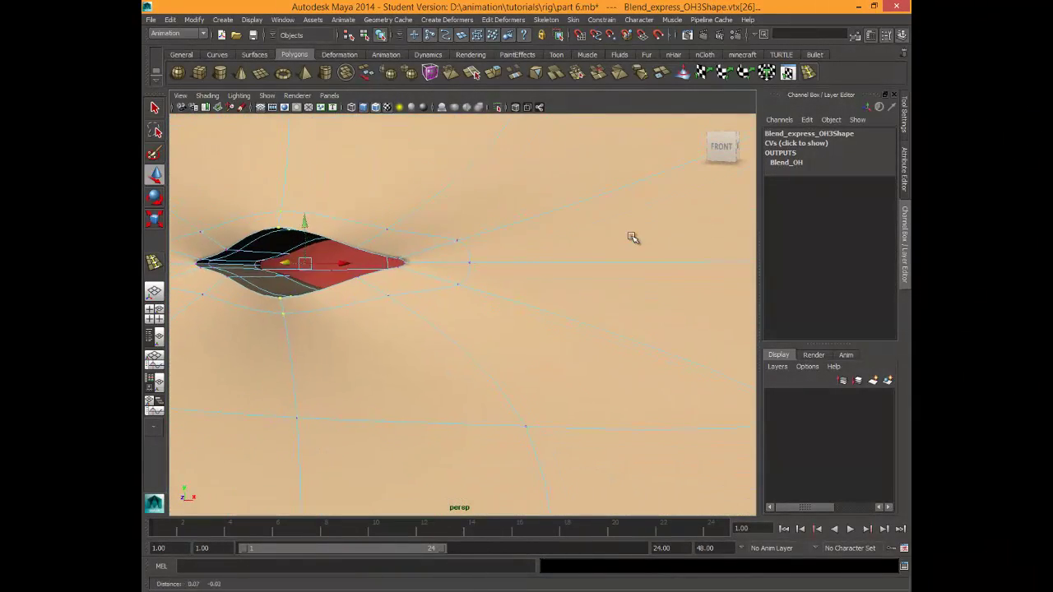
Select the vertices on both sides of the OH3 mouth, excluding the centre column, and scale them slightly closer together vertically.
alt+drag(633, 237, 632, 237)
mouse_move(376, 198)
mouse_down()
mouse_move(476, 323)
mouse_move(529, 348)
mouse_up()
alt+drag(632, 237, 631, 236)
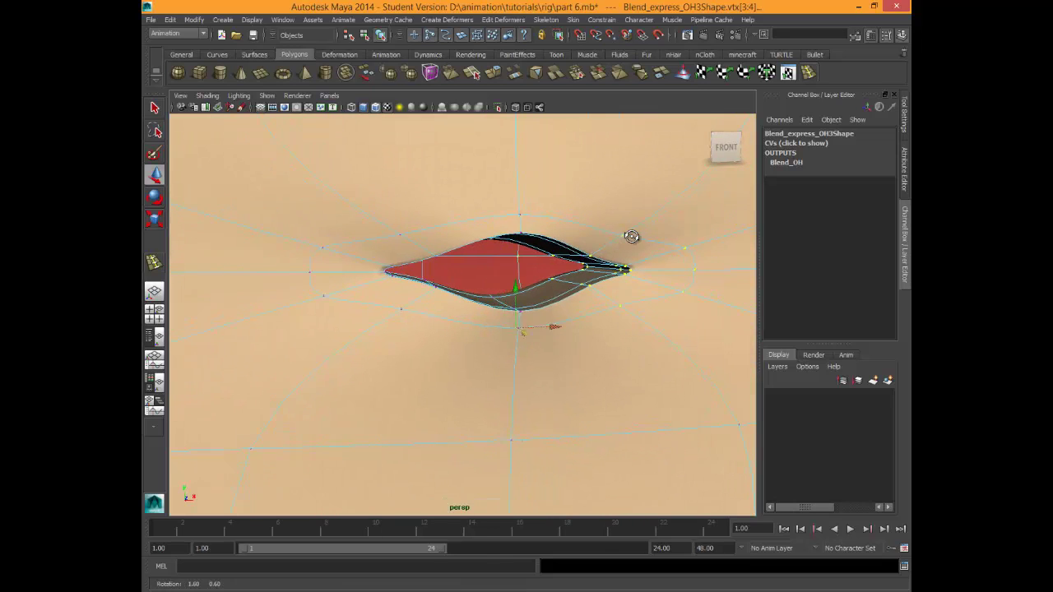
key([)
drag(254, 195, 430, 368)
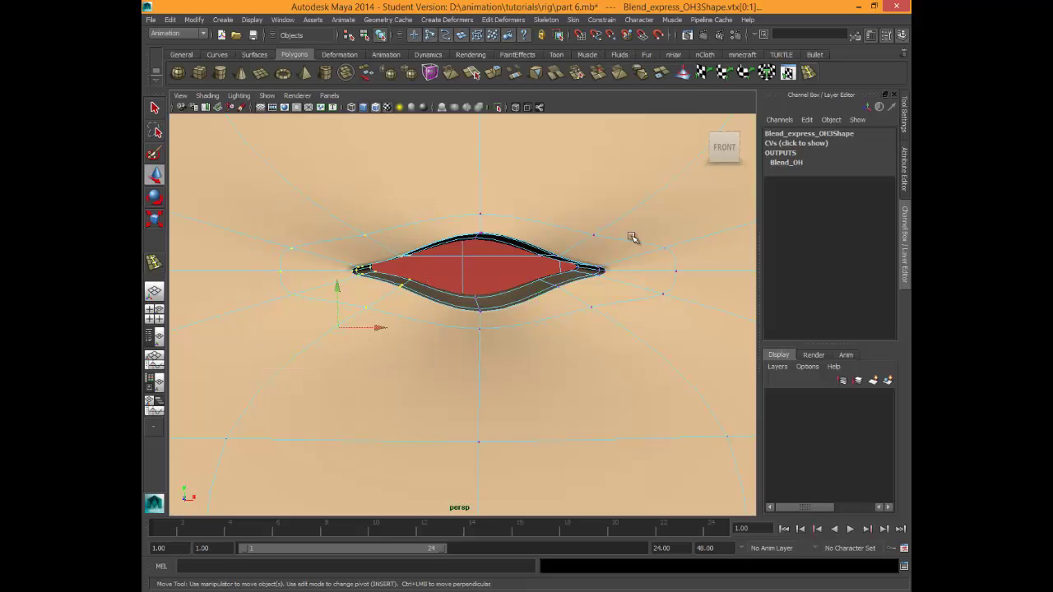
alt+drag(632, 237, 632, 237)
scroll(632, 237, down, 5)
key(f)
scroll(632, 238, up, 10)
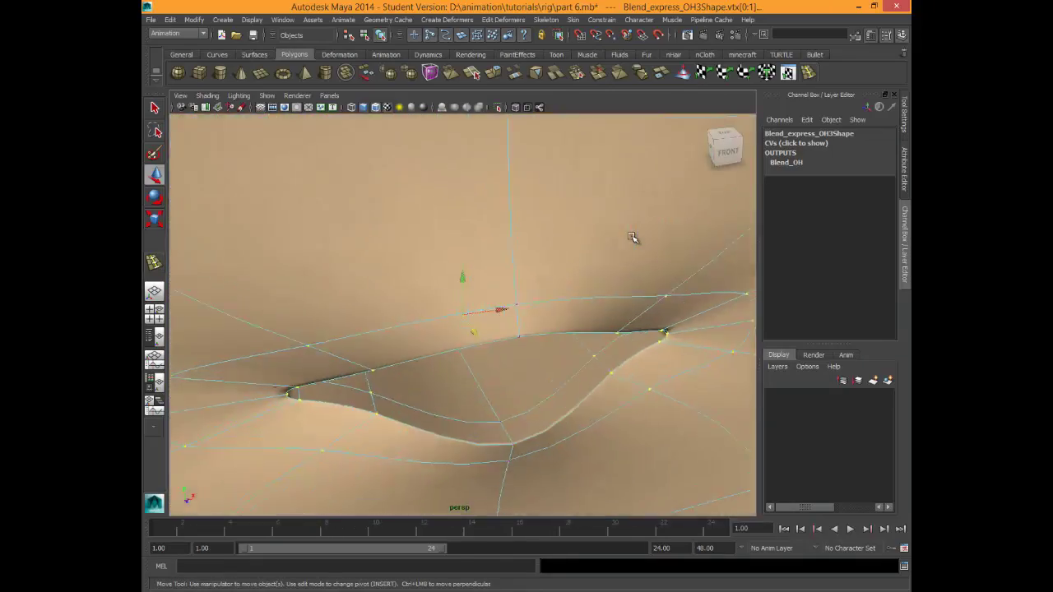
key(r)
alt+drag(632, 237, 632, 238)
middle_drag(632, 238, 632, 237)
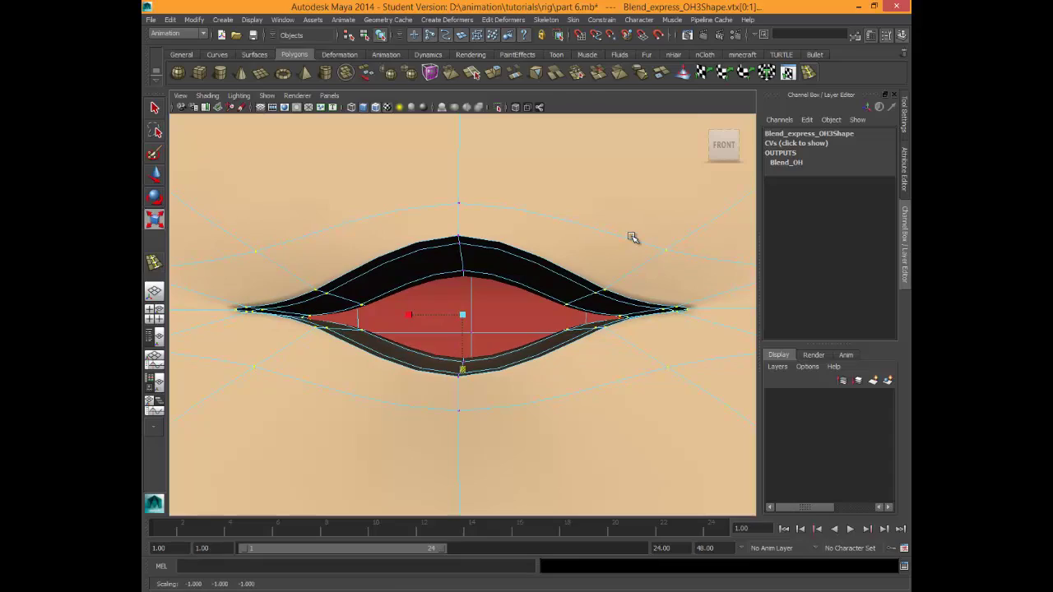
Select the lip and ring vertices of the OH3 mouth and scale them slightly wider and taller.
scroll(632, 237, down, 10)
scroll(632, 237, up, 4)
alt+drag(632, 237, 632, 236)
scroll(632, 237, down, 10)
scroll(632, 238, up, 6)
drag(632, 238, 631, 237)
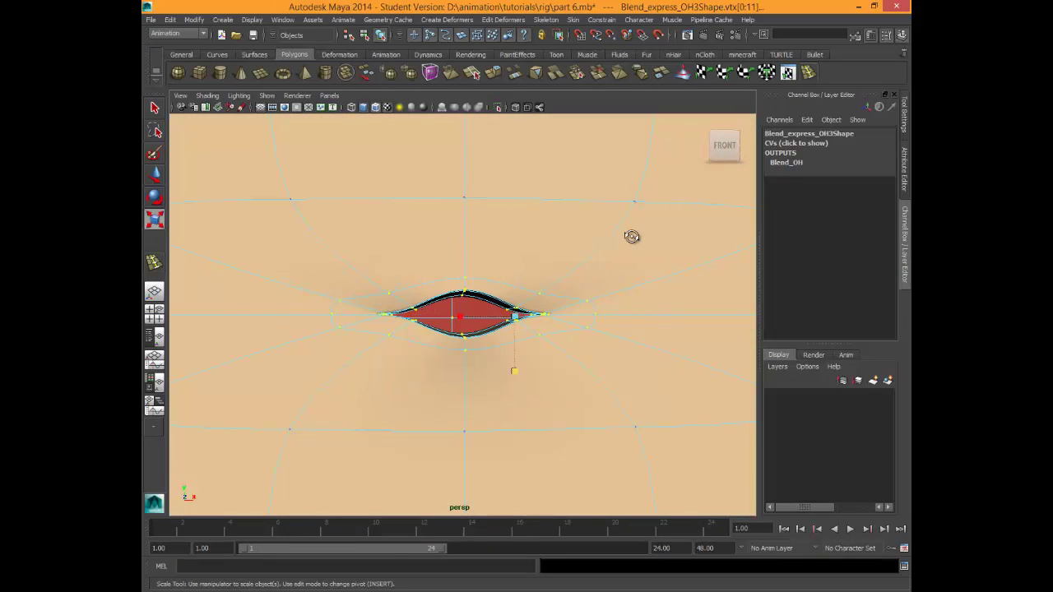
key(bracketleft)
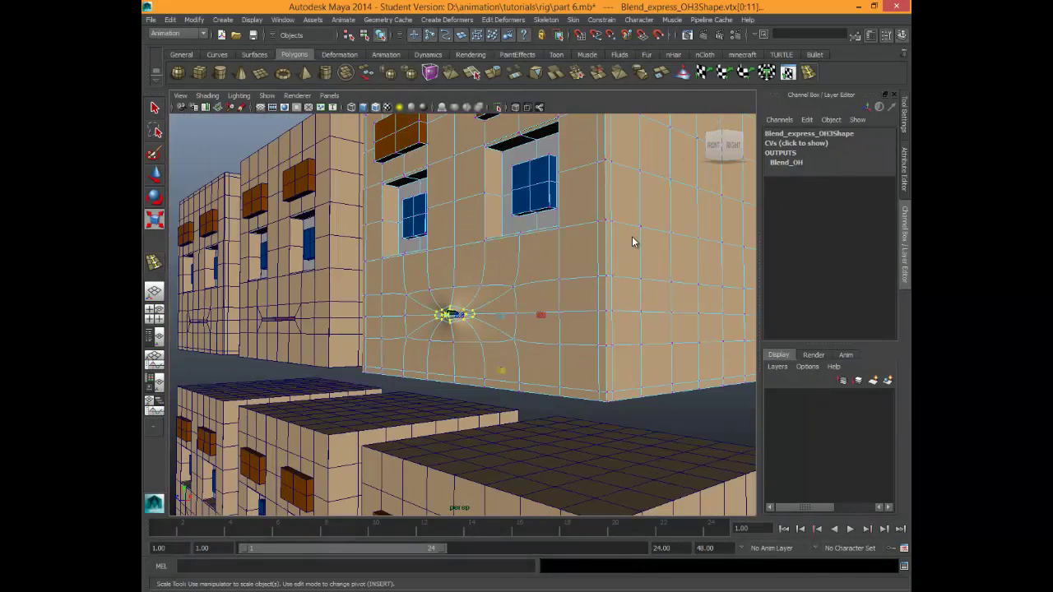
key(bracketleft)
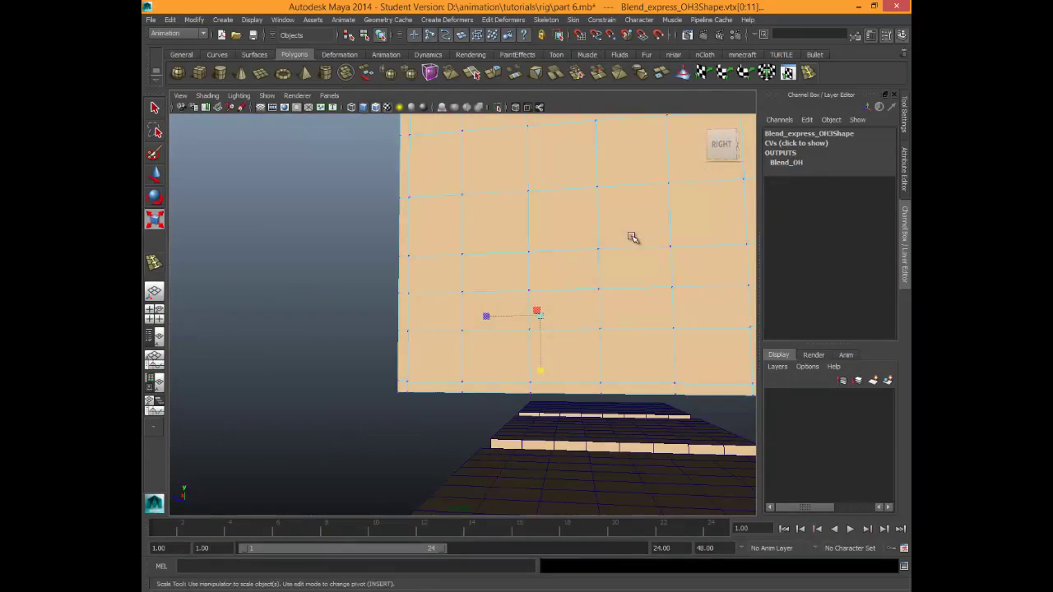
key(bracketleft)
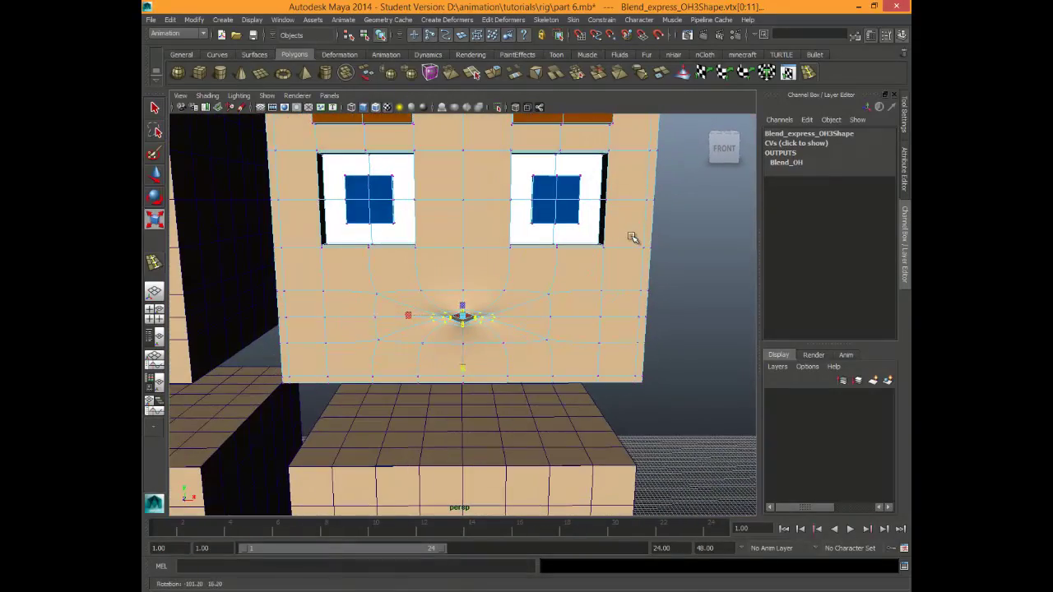
drag(408, 316, 404, 316)
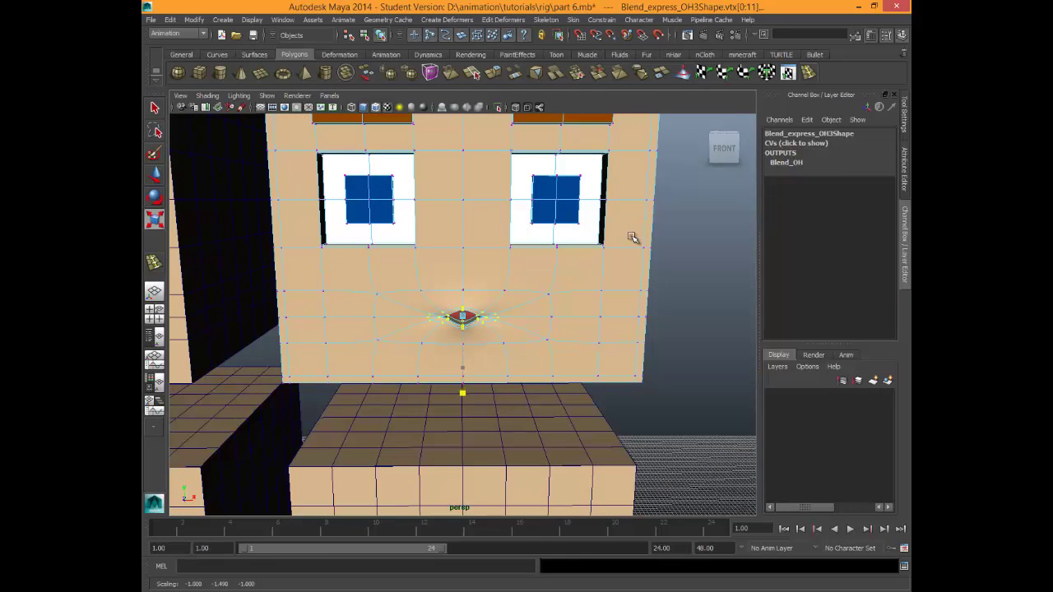
Adjust the overall scale of the selected OH3 mouth vertices slightly and clear the selection.
key(bracketleft)
key(bracketleft)
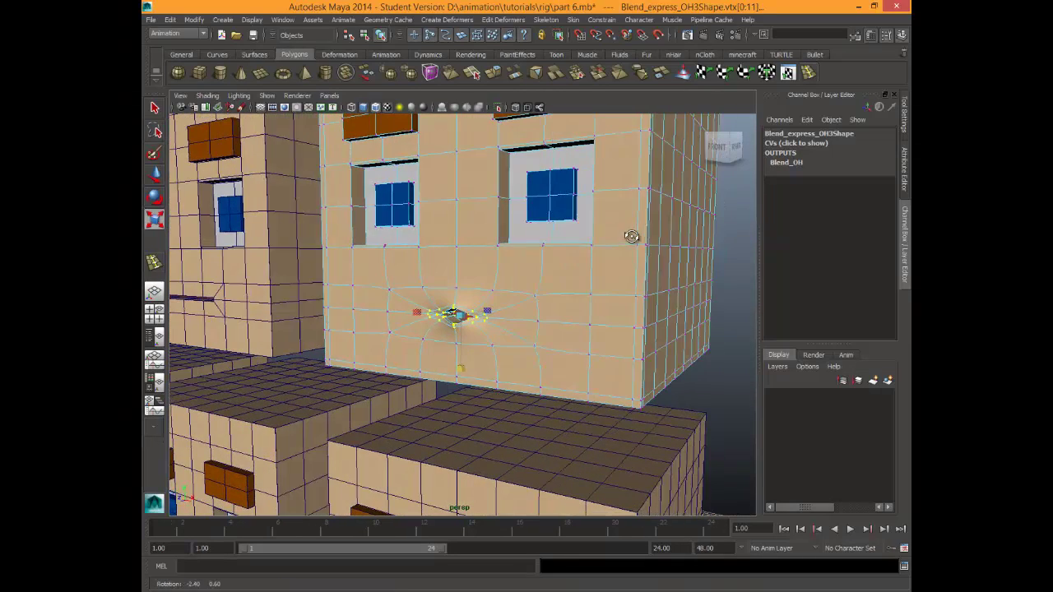
drag(460, 315, 465, 316)
alt+drag(632, 238, 632, 238)
scroll(632, 238, up, 5)
click(632, 237)
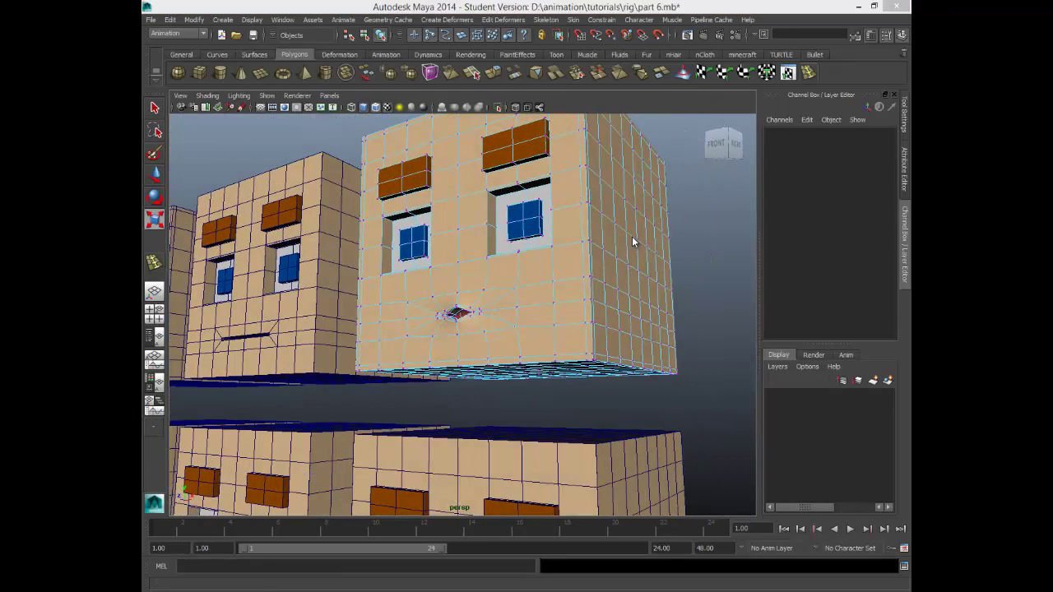
Switch the OH2 head to vertex editing, select its mouth vertices and inspect the closed mouth.
alt+drag(631, 235, 632, 238)
scroll(632, 237, down, 3)
scroll(632, 238, down, 2)
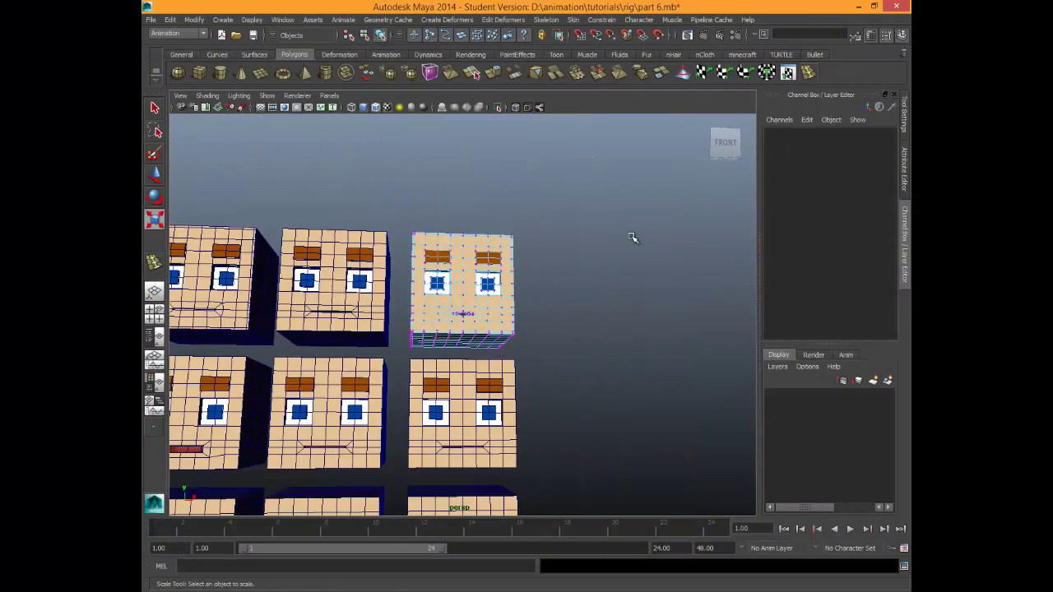
key(f)
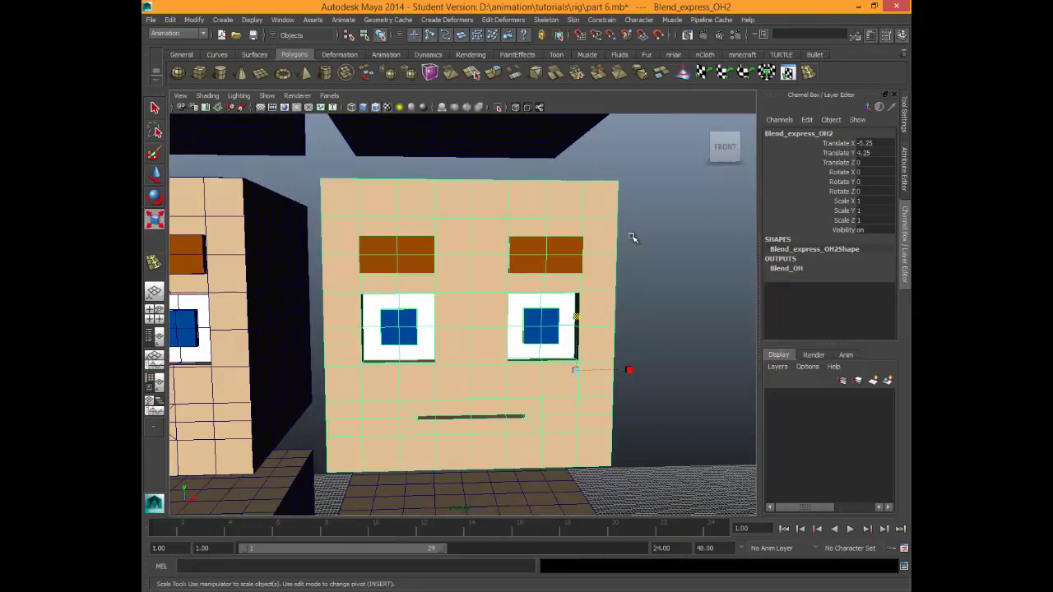
alt+middle_drag(631, 236, 629, 121)
right_drag(444, 279, 398, 281)
scroll(631, 238, down, 4)
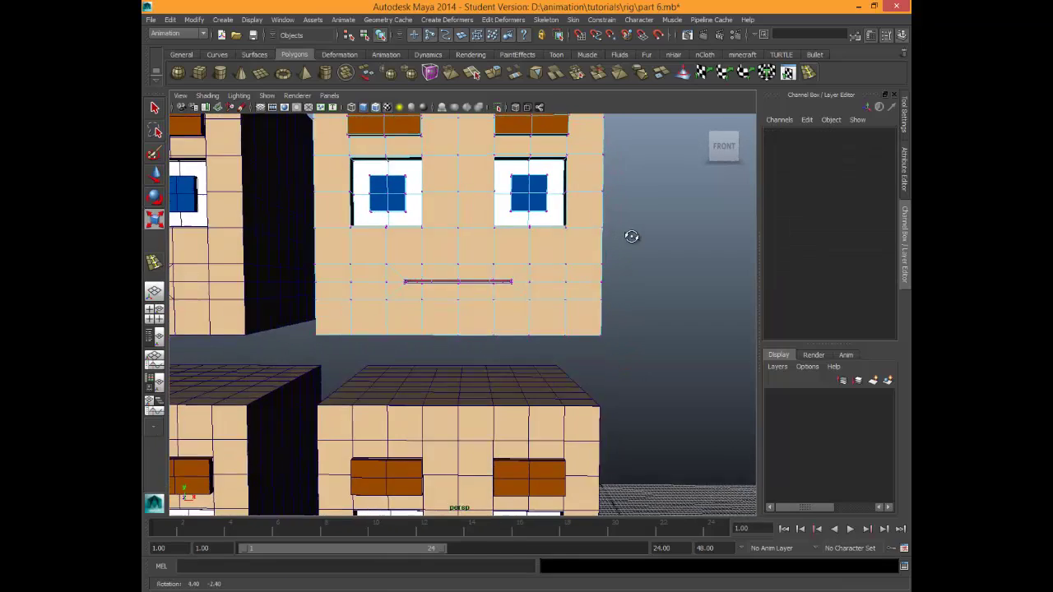
scroll(632, 237, down, 3)
right_drag(397, 236, 377, 238)
drag(375, 235, 400, 243)
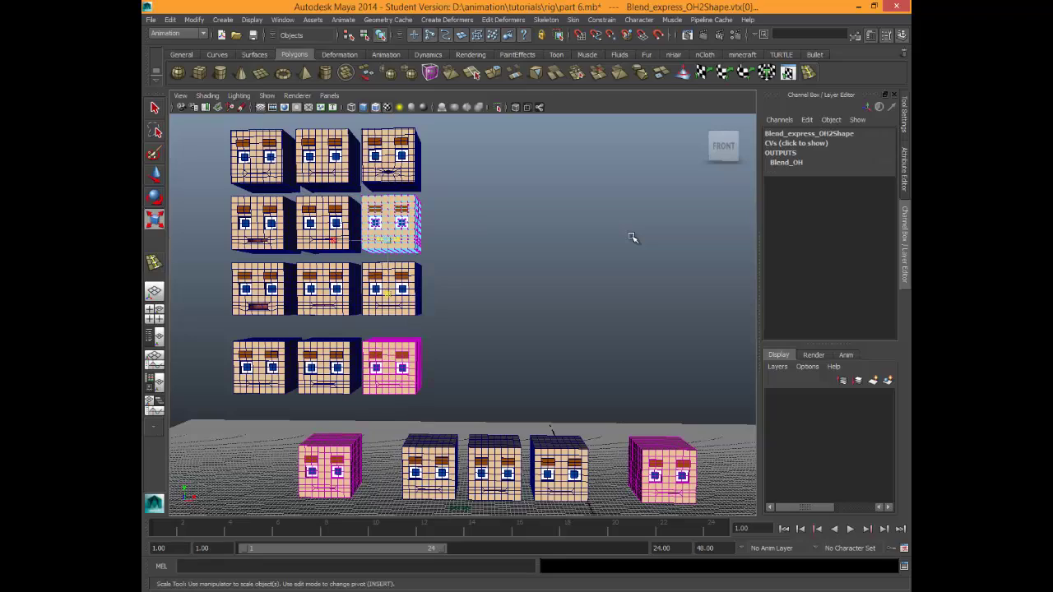
key(f)
scroll(632, 238, down, 5)
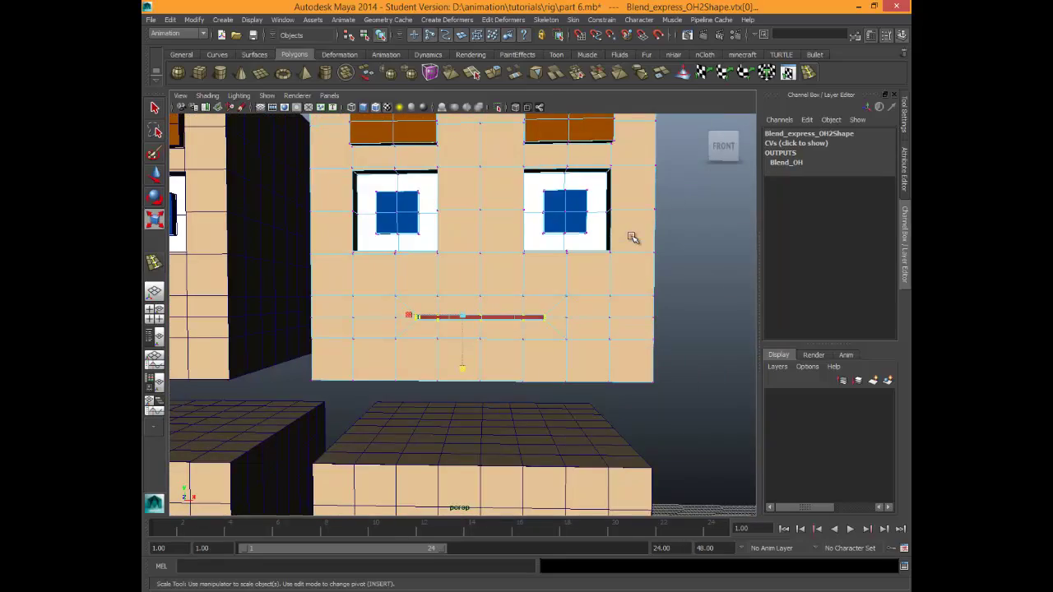
alt+drag(632, 237, 632, 238)
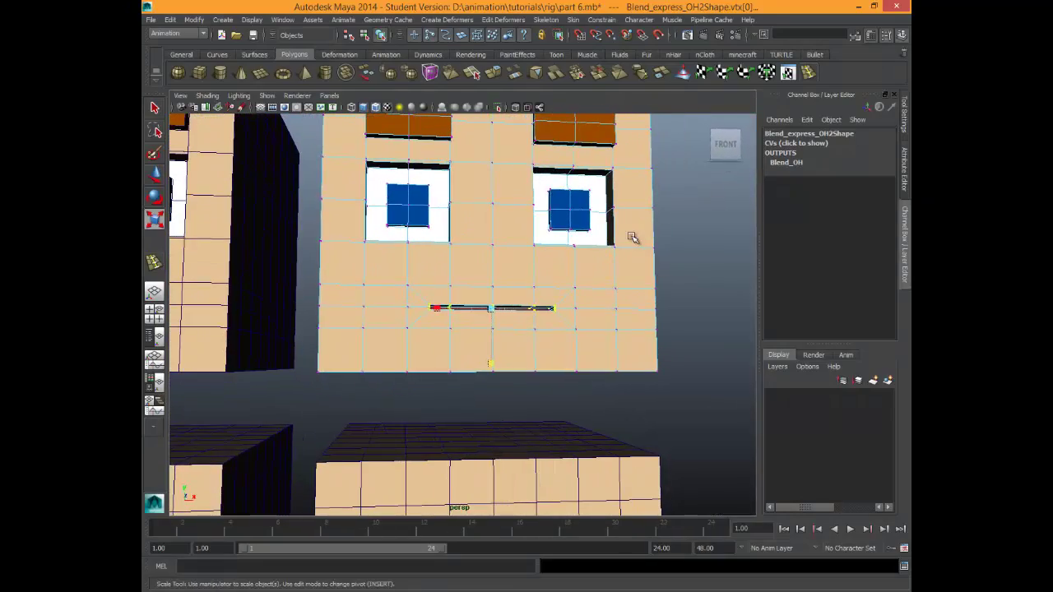
alt+right_drag(632, 238, 632, 238)
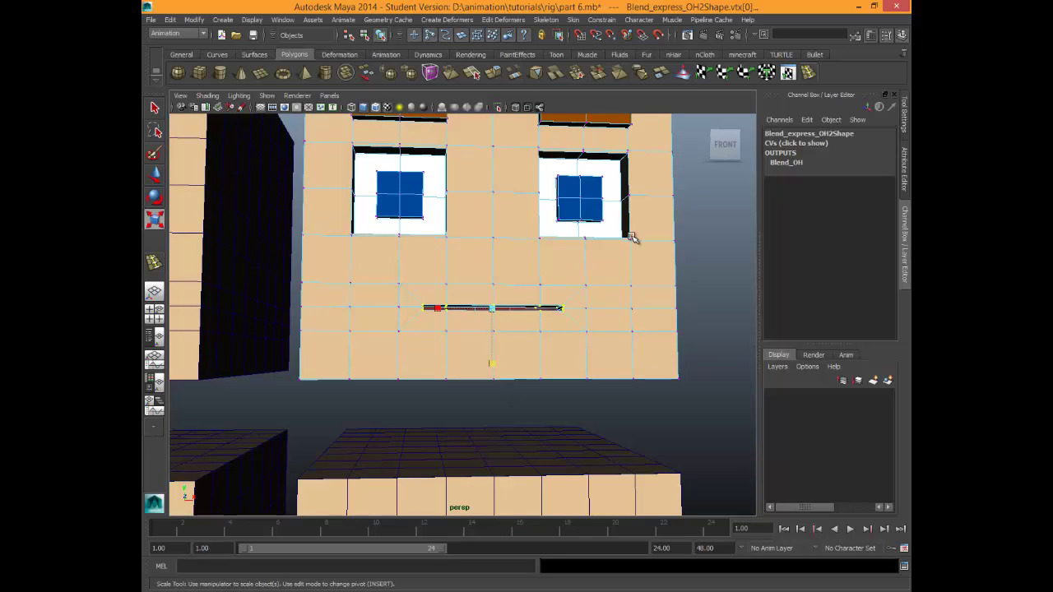
Return the OH3 head to vertex editing, select its mouth vertices and frame them.
alt+middle_drag(632, 237, 632, 237)
alt+drag(632, 238, 631, 238)
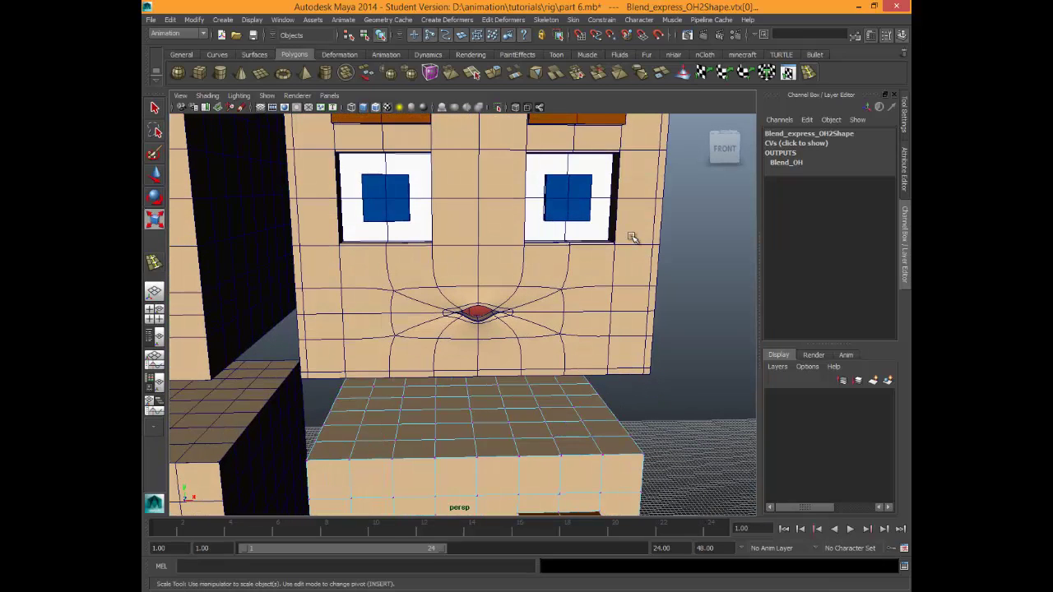
click(489, 329)
right_drag(488, 329, 440, 328)
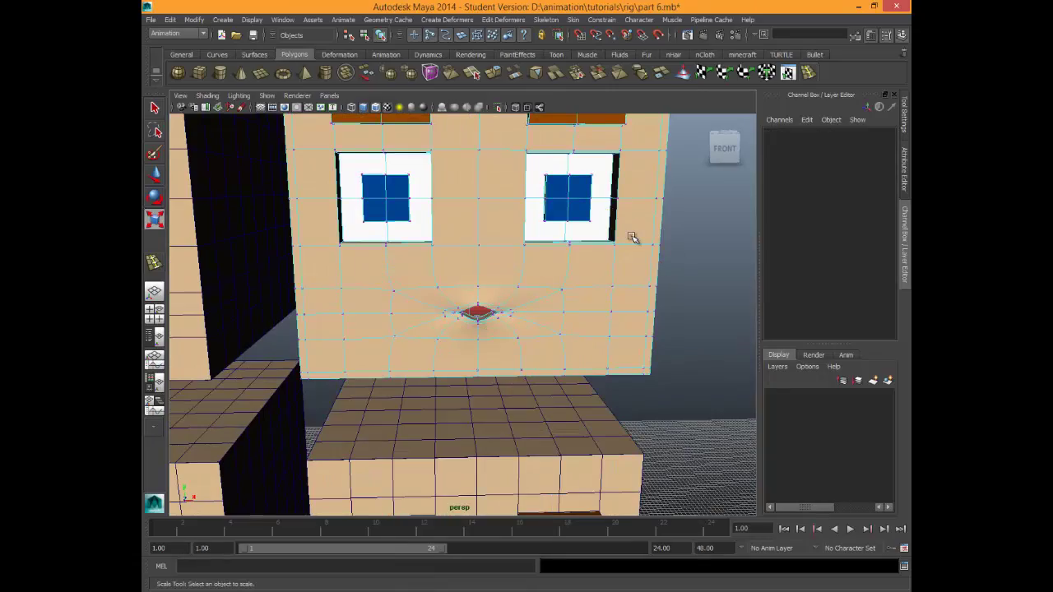
scroll(631, 238, down, 8)
alt+middle_drag(632, 237, 577, 140)
scroll(632, 238, down, 5)
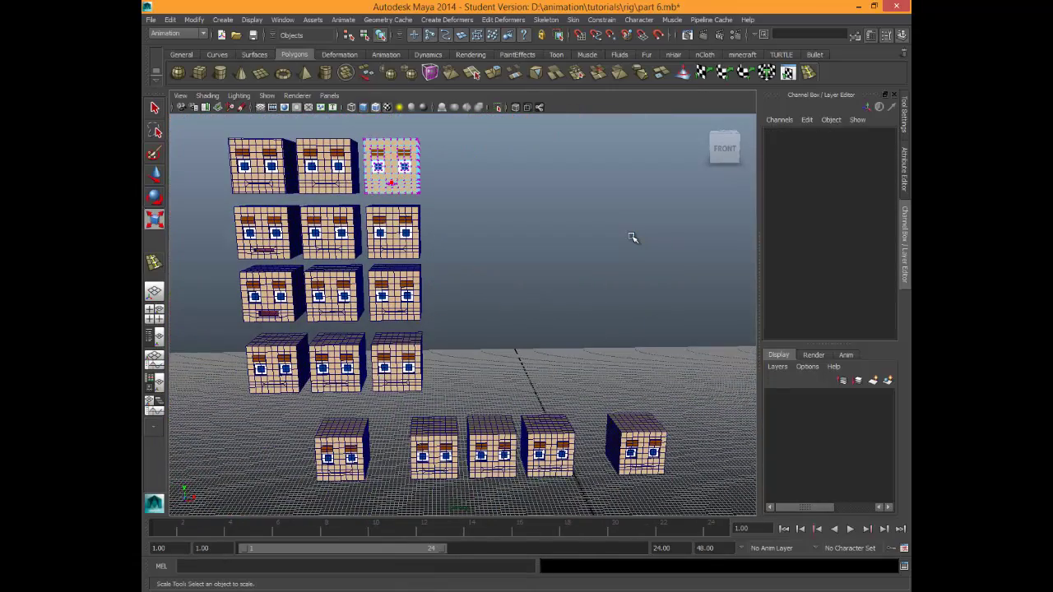
drag(384, 178, 396, 185)
key(f)
alt+drag(632, 237, 632, 235)
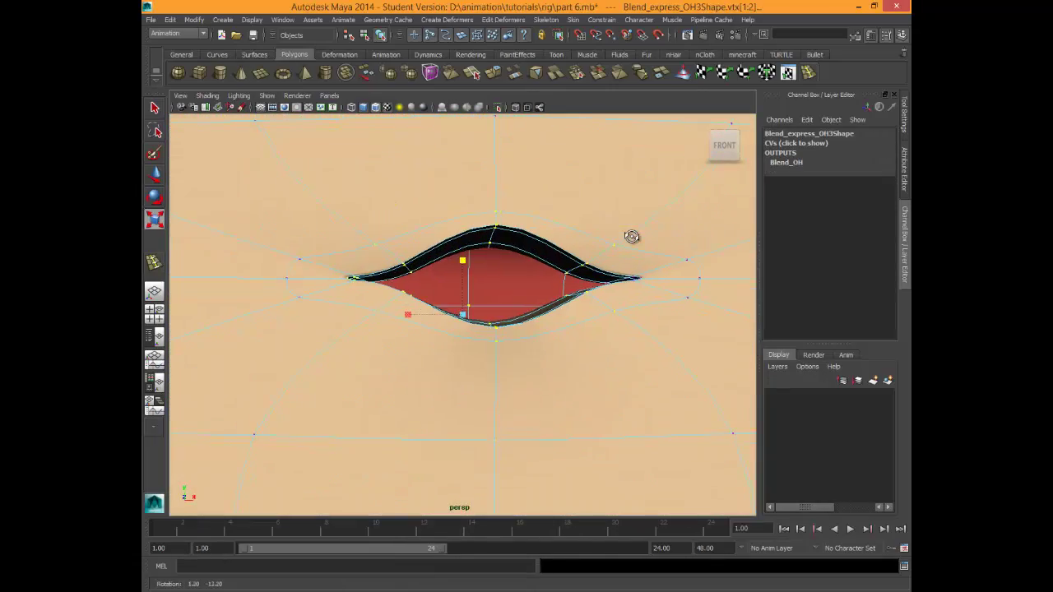
Select the centre vertices of the OH3 lower lip and move them down to open the mouth further.
drag(510, 354, 527, 381)
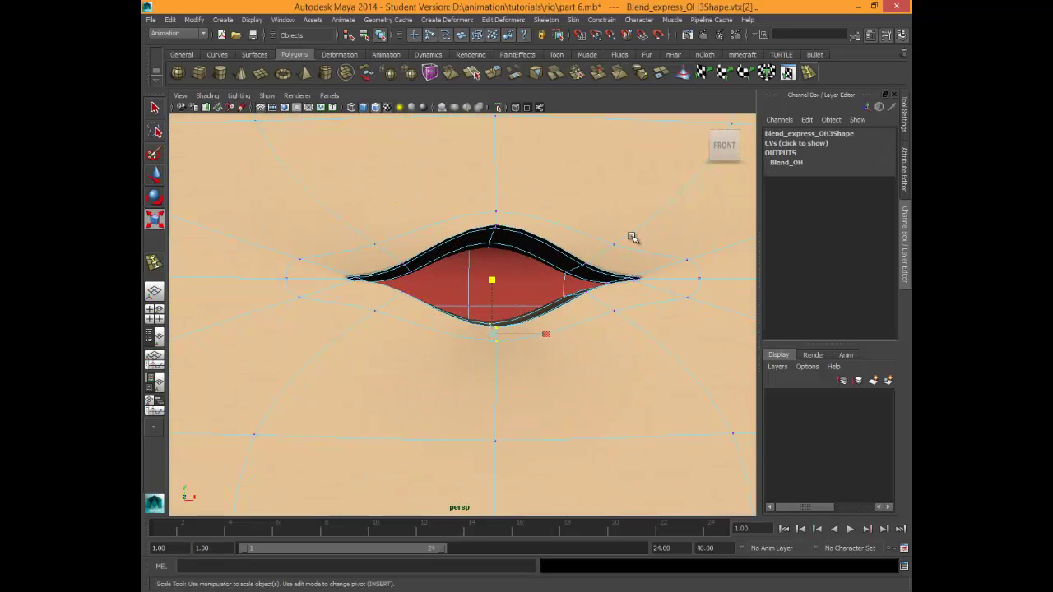
alt+drag(632, 237, 635, 237)
key(w)
drag(464, 345, 464, 379)
alt+drag(632, 237, 632, 237)
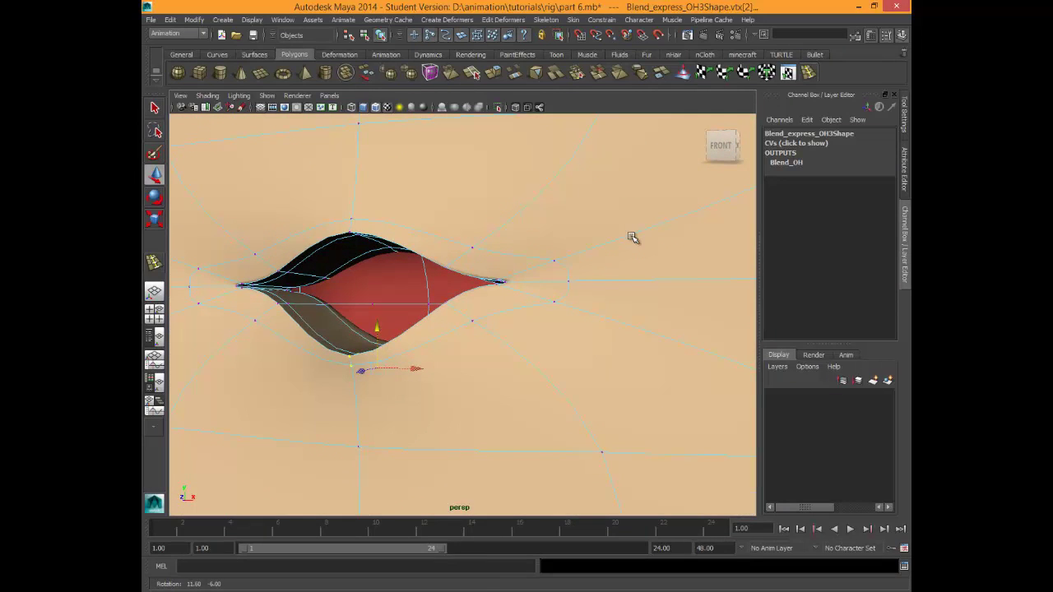
alt+right_drag(632, 237, 631, 237)
alt+drag(632, 237, 650, 230)
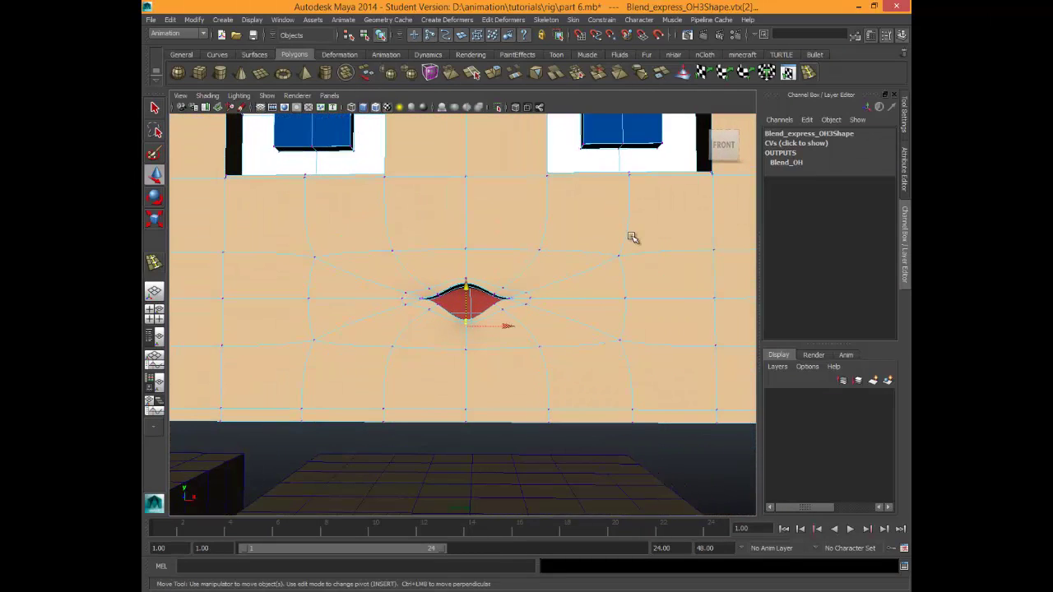
Try to rotate the OH3 lower lip's centre vertices 15 degrees about the X axis.
alt+middle_drag(631, 237, 597, 109)
alt+right_drag(632, 237, 609, 237)
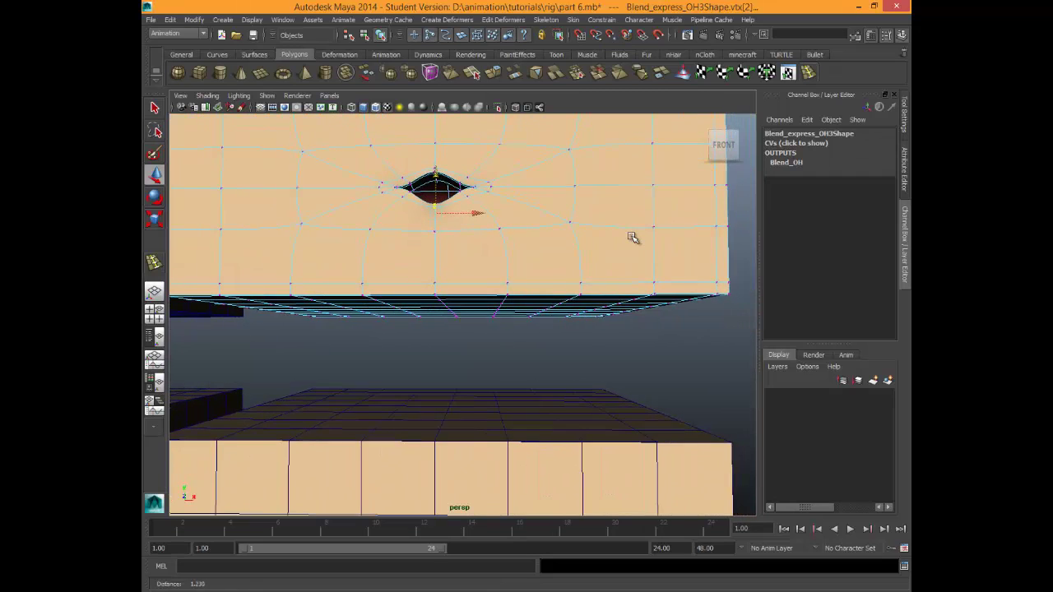
alt+middle_drag(632, 237, 671, 373)
alt+drag(632, 237, 632, 237)
key(e)
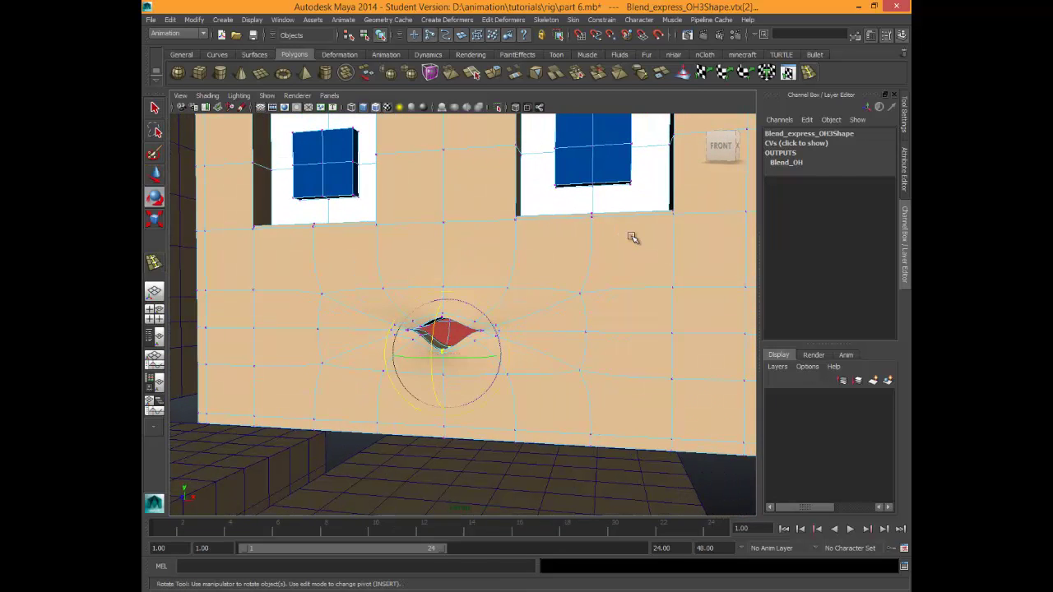
drag(632, 237, 632, 237)
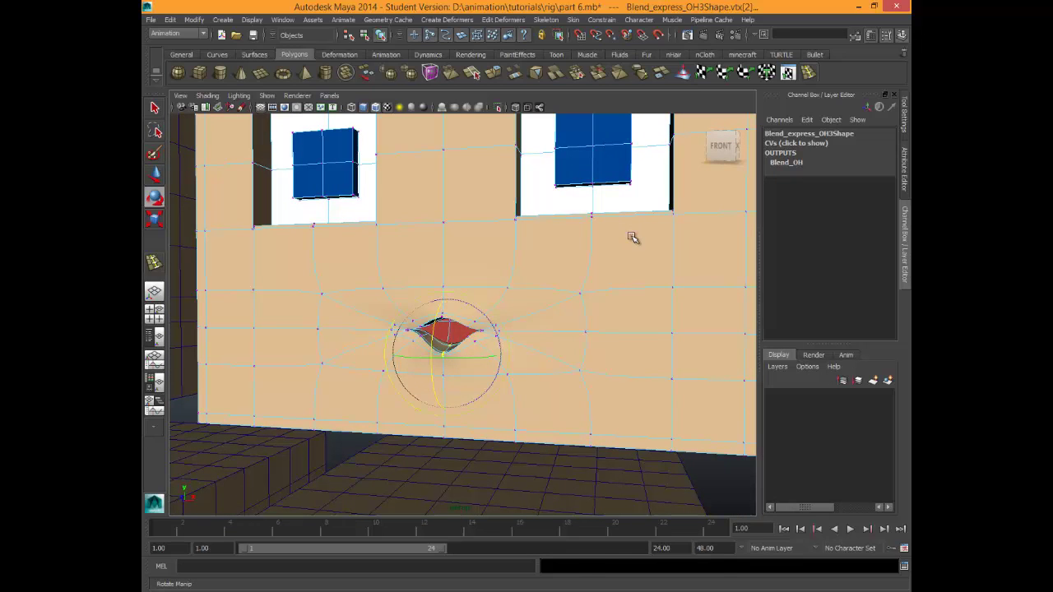
key(ctrl+z)
Turn off discrete rotation for the Rotate tool and tilt the OH3 upper lip's centre vertices slightly about the X axis.
key(ctrl+shift+t)
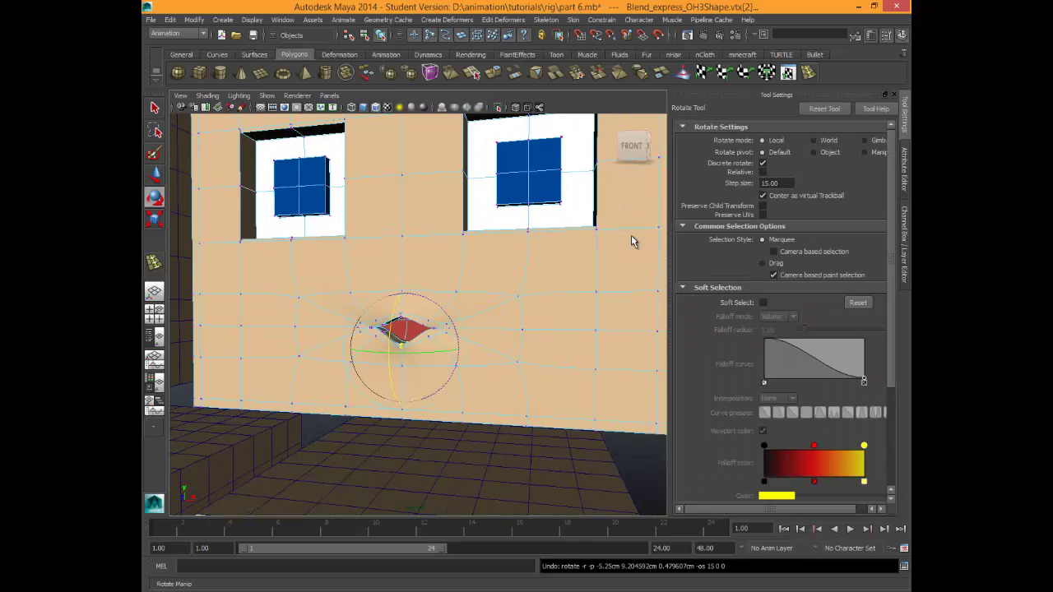
click(762, 163)
alt+drag(633, 239, 632, 237)
scroll(632, 237, up, 5)
scroll(632, 237, up, 5)
scroll(632, 237, down, 7)
drag(388, 210, 389, 204)
alt+drag(632, 237, 632, 237)
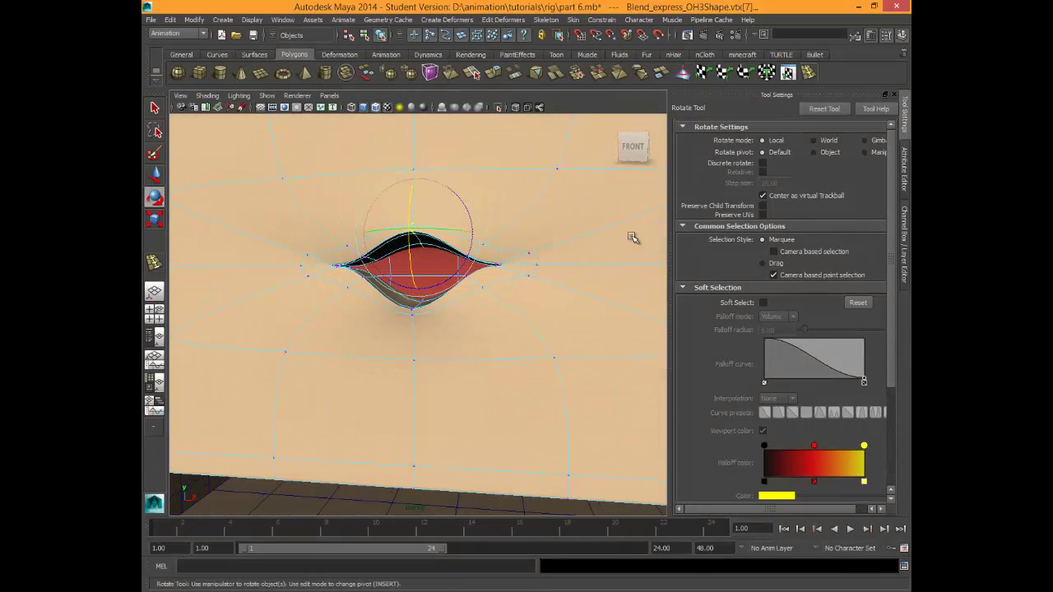
middle_drag(632, 237, 632, 236)
Switch to the OH2 head below, put it into vertex editing and select its mouth vertices.
scroll(632, 237, down, 5)
key(w)
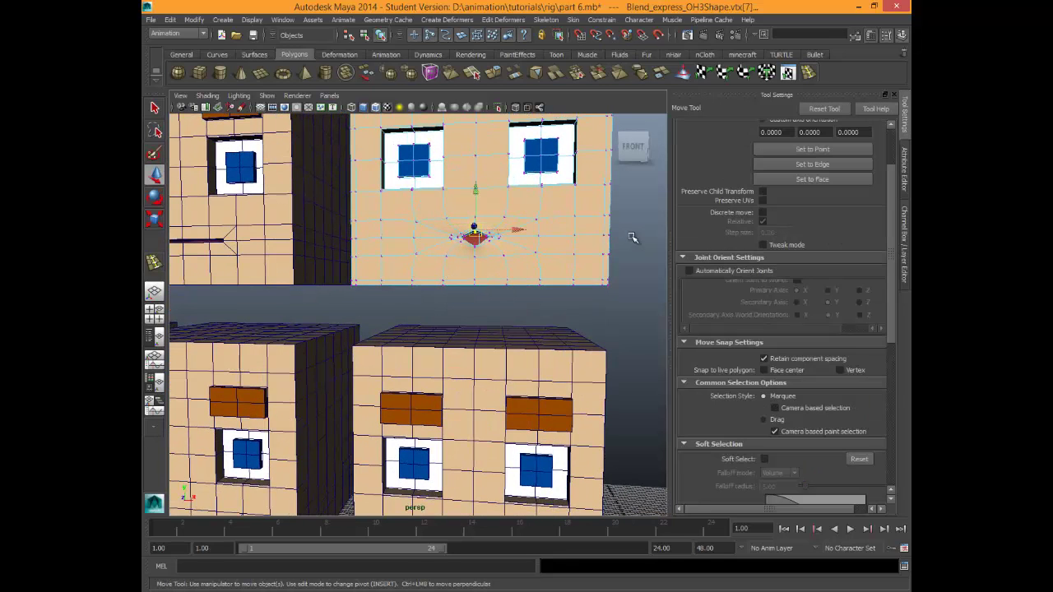
click(539, 414)
key(Up)
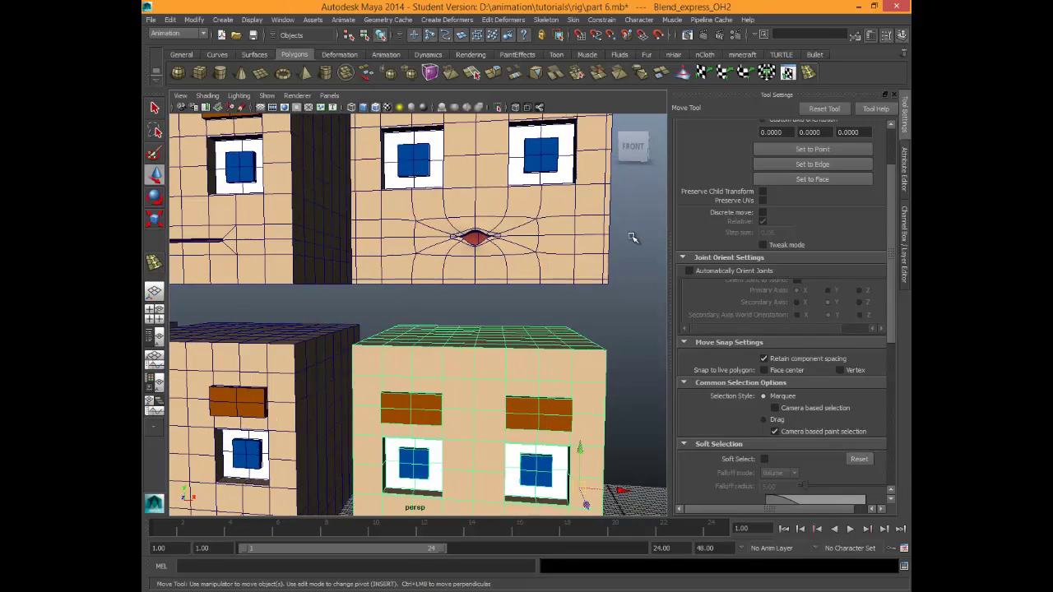
key(f)
alt+drag(632, 237, 632, 237)
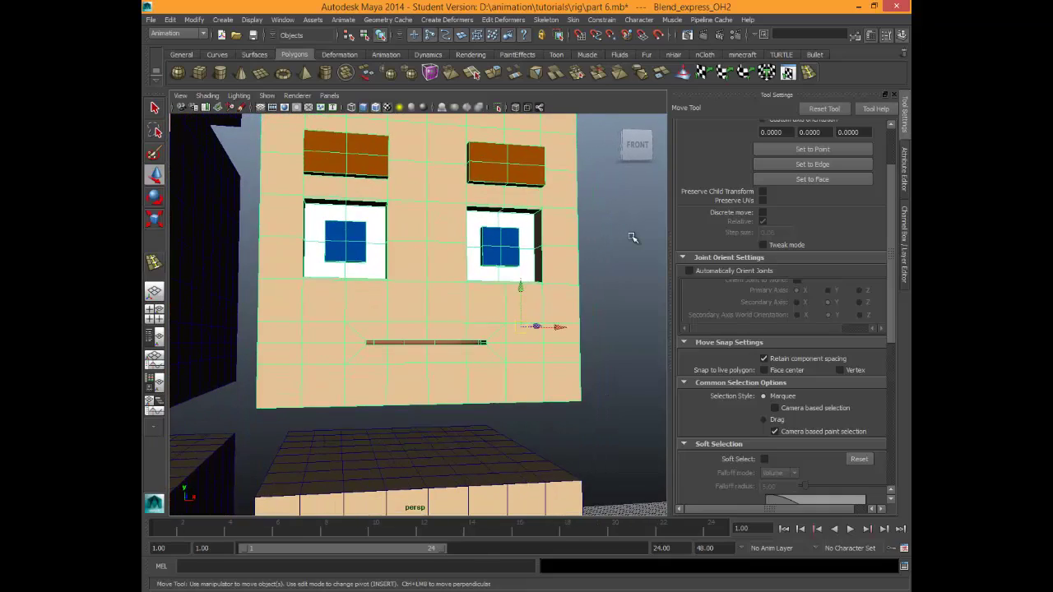
alt+right_drag(632, 237, 632, 237)
alt+drag(632, 237, 632, 237)
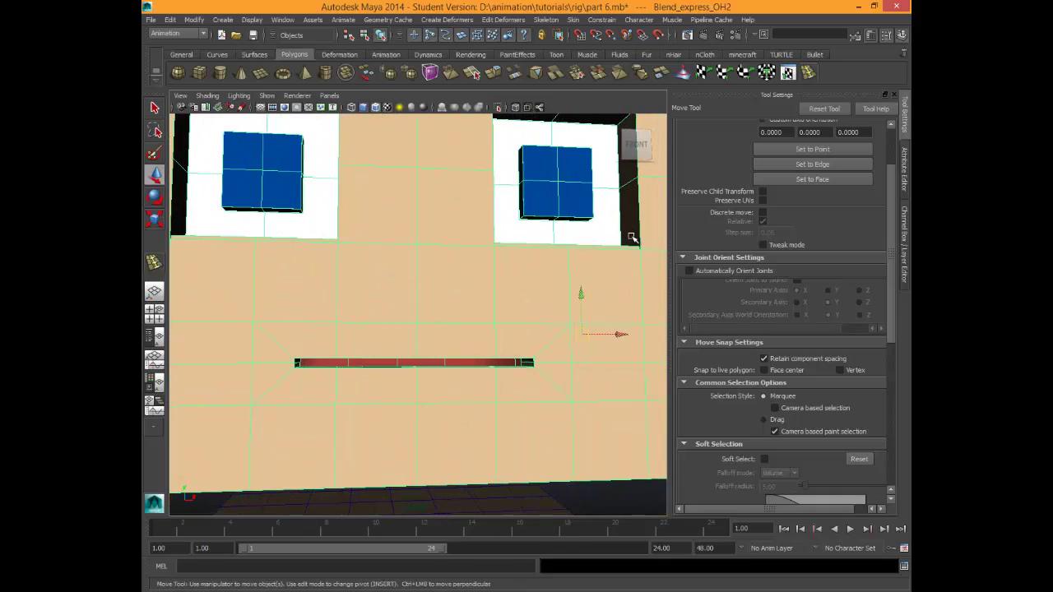
right_click(454, 329)
right_drag(455, 357, 454, 357)
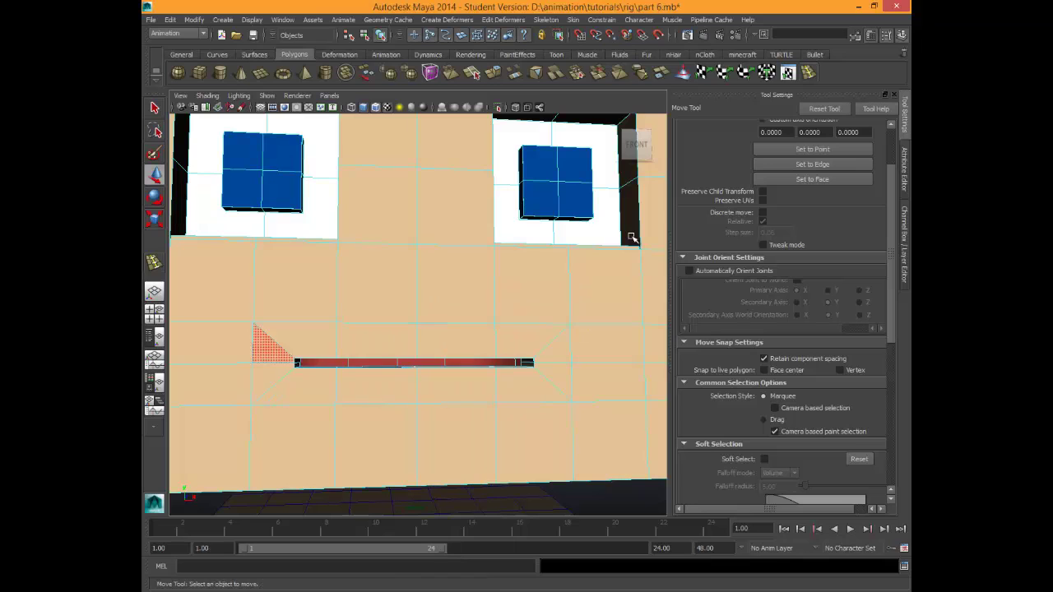
right_drag(360, 329, 310, 329)
alt+drag(632, 237, 632, 237)
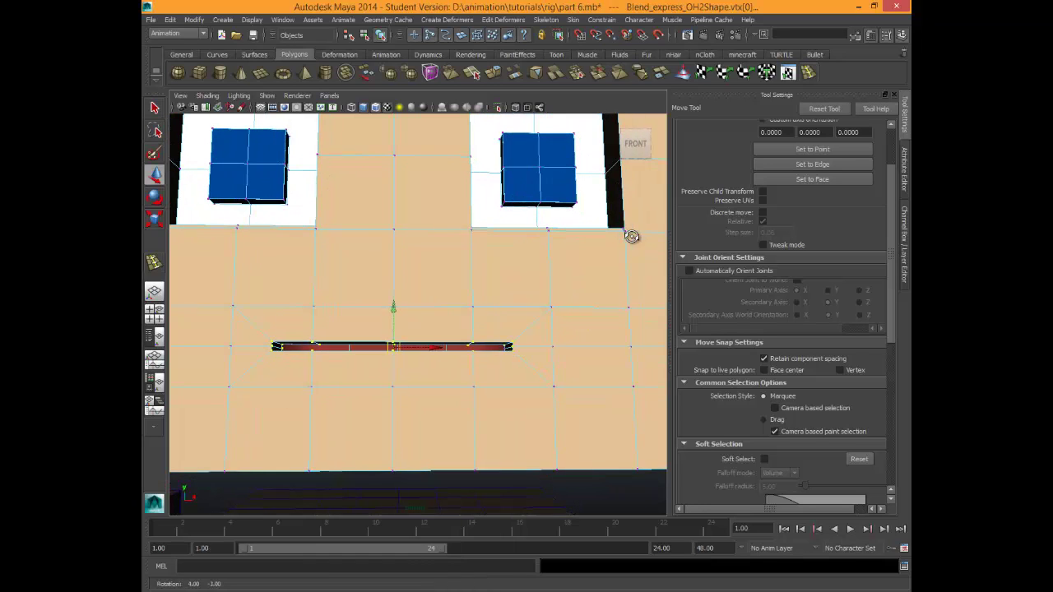
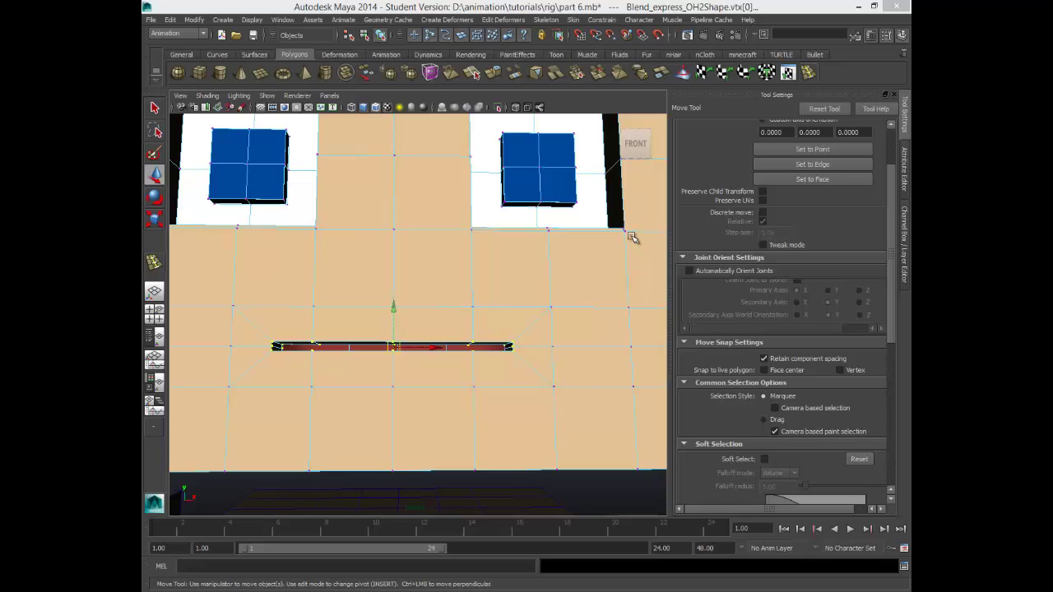
Try to scale the OH2 mouth vertices closer together horizontally and farther apart vertically.
key(r)
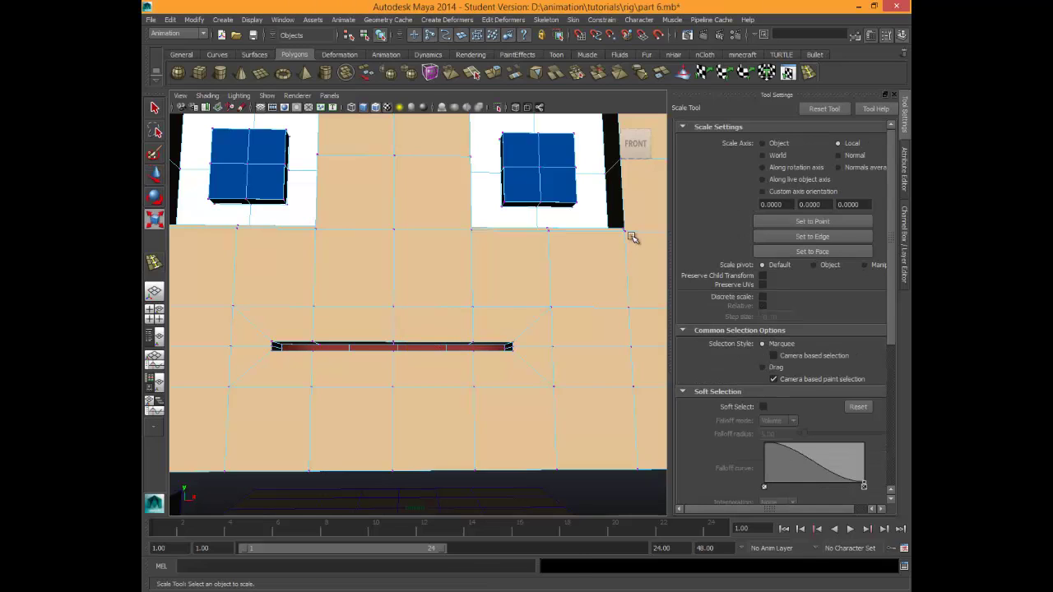
key(ctrl+z)
drag(339, 347, 373, 347)
drag(393, 402, 392, 496)
mouse_move(632, 237)
alt+mouse_down()
mouse_move(602, 265)
mouse_move(632, 238)
alt+mouse_up()
key(ctrl+z)
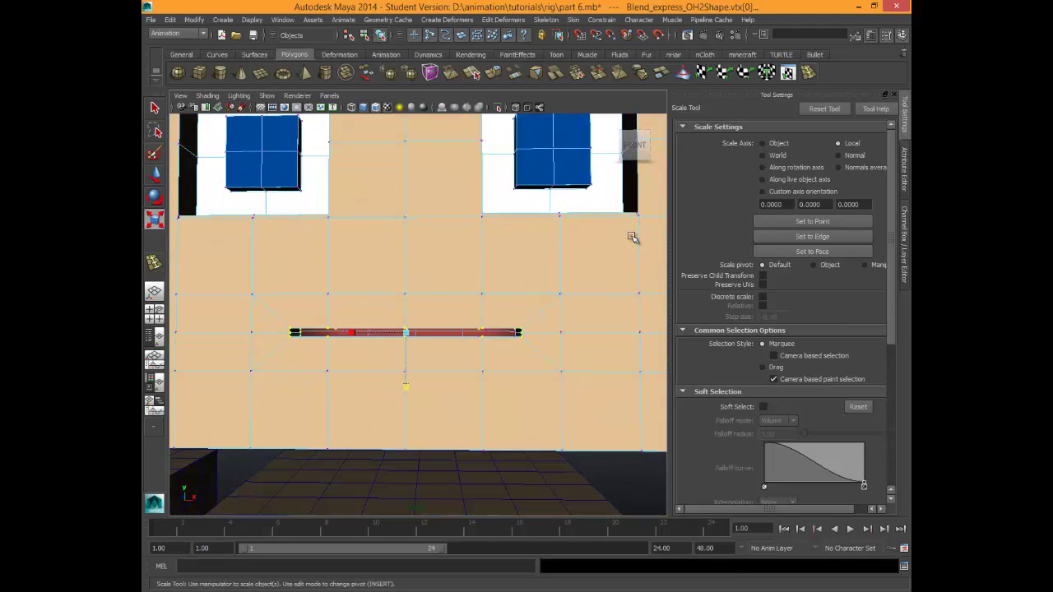
Select the OH2 mouth vertices and scale them closer together horizontally and farther apart vertically to form a small opening.
drag(270, 312, 550, 356)
alt+drag(631, 238, 632, 238)
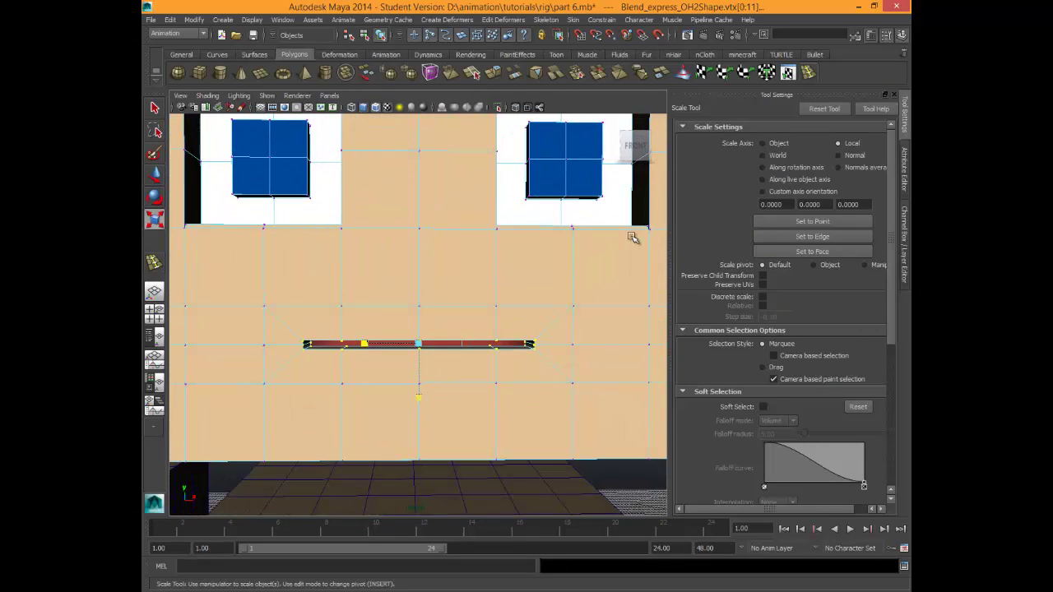
drag(365, 344, 399, 344)
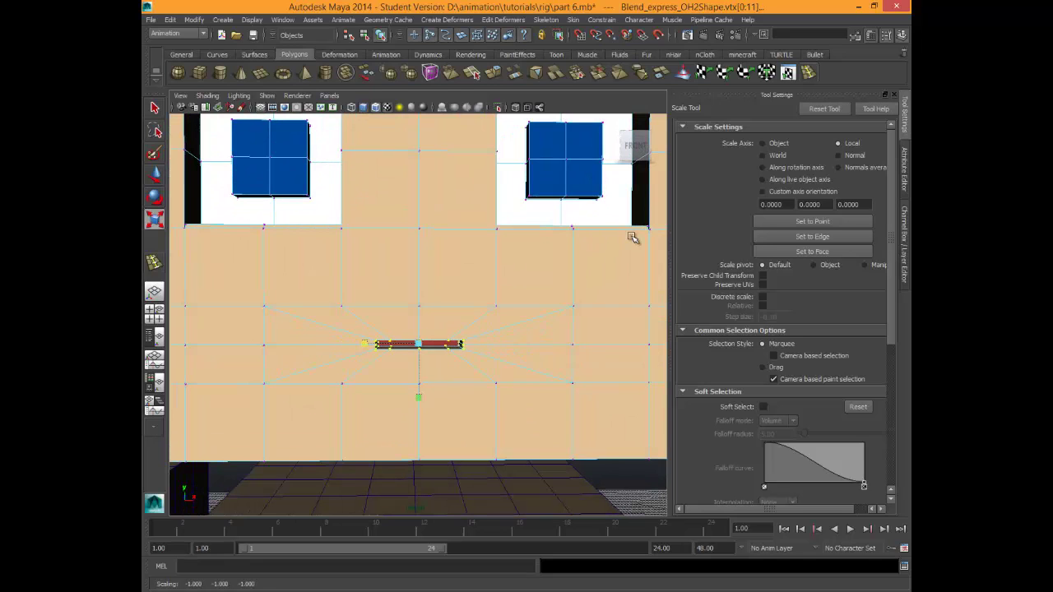
drag(419, 397, 419, 591)
alt+drag(632, 237, 632, 236)
alt+right_drag(632, 236, 632, 238)
alt+drag(632, 238, 632, 238)
middle_drag(632, 237, 632, 237)
alt+drag(632, 238, 631, 238)
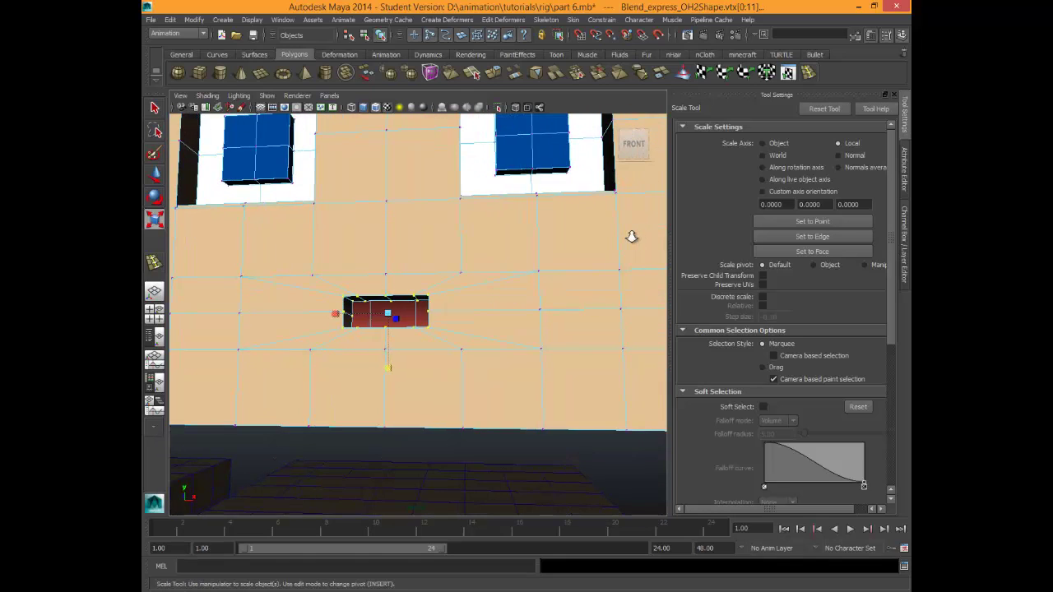
alt+right_drag(632, 238, 632, 238)
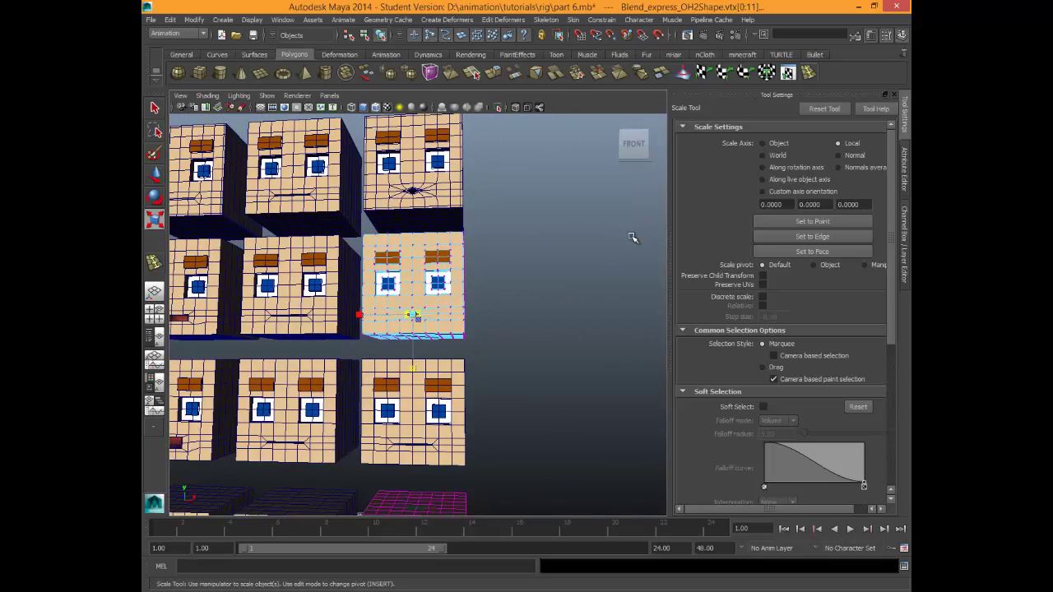
Widen the OH2 mouth opening slightly by scaling its selected vertices horizontally.
alt+drag(632, 238, 632, 237)
alt+right_drag(632, 238, 632, 237)
alt+middle_drag(632, 238, 632, 238)
alt+right_drag(631, 238, 632, 237)
alt+middle_drag(632, 237, 632, 238)
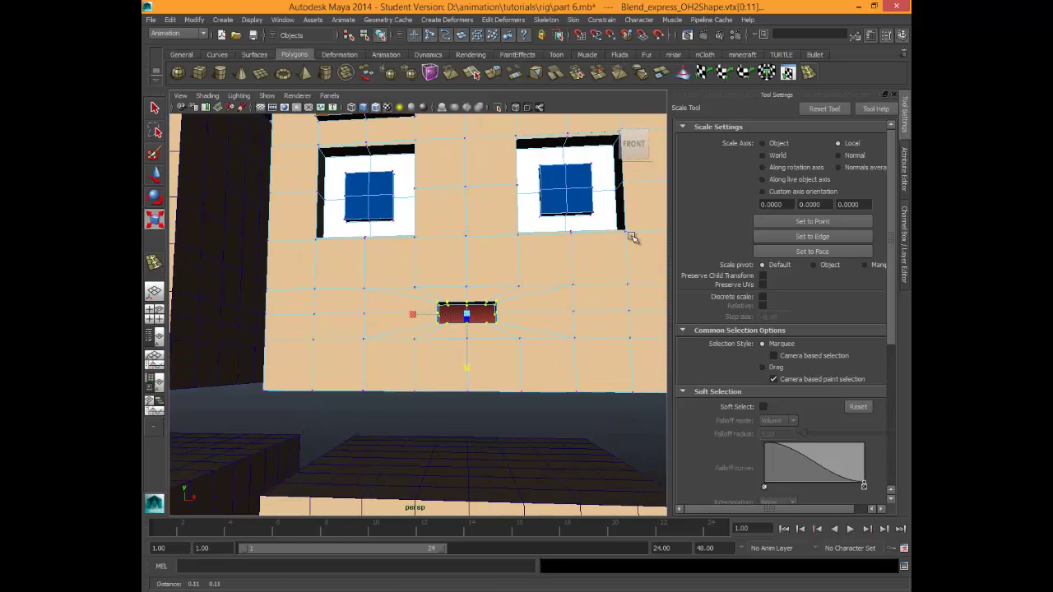
drag(413, 315, 398, 315)
middle_drag(631, 238, 632, 238)
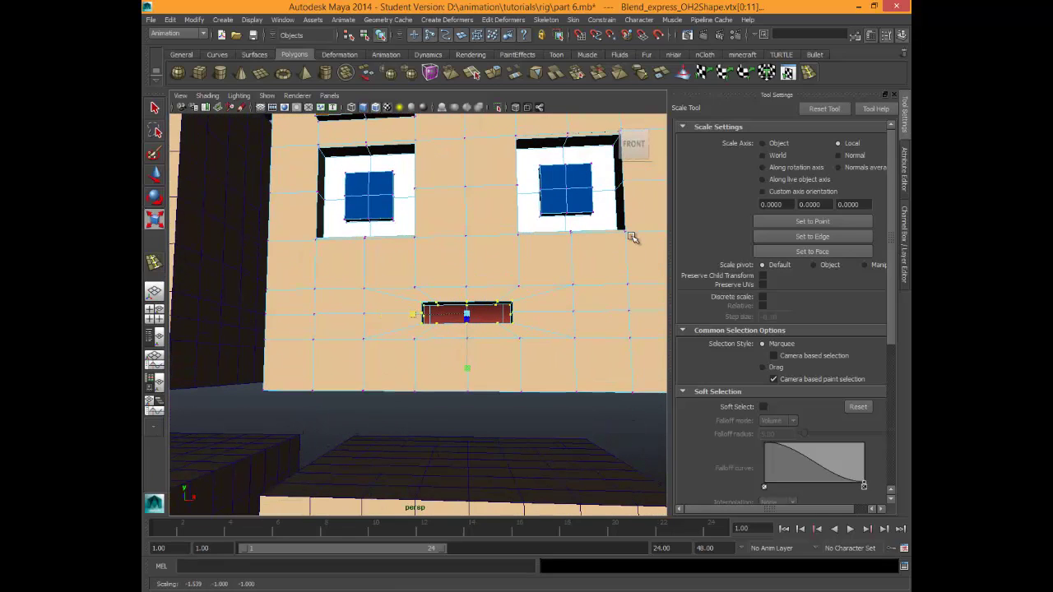
click(632, 237)
key(ctrl+z)
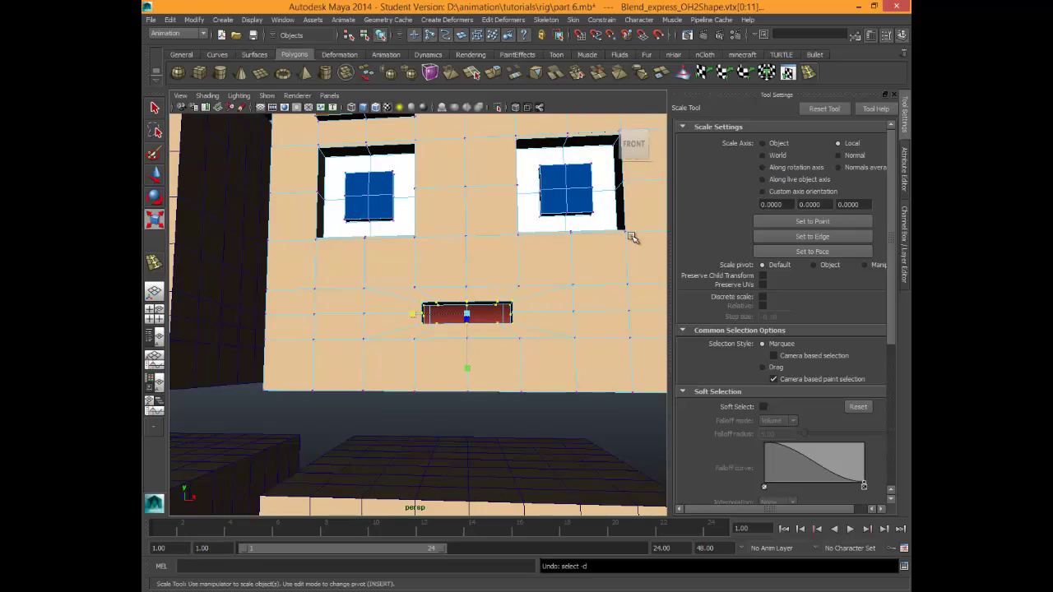
middle_drag(632, 238, 632, 237)
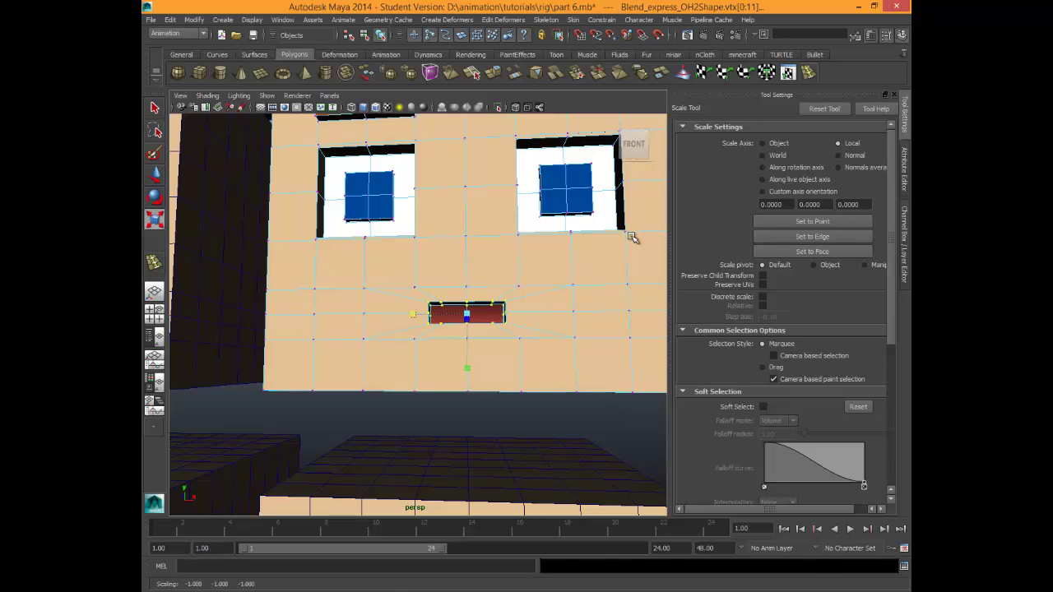
Preview the OH2 head smoothed briefly, then fine-tune the height and width of its mouth opening.
key(3)
key(1)
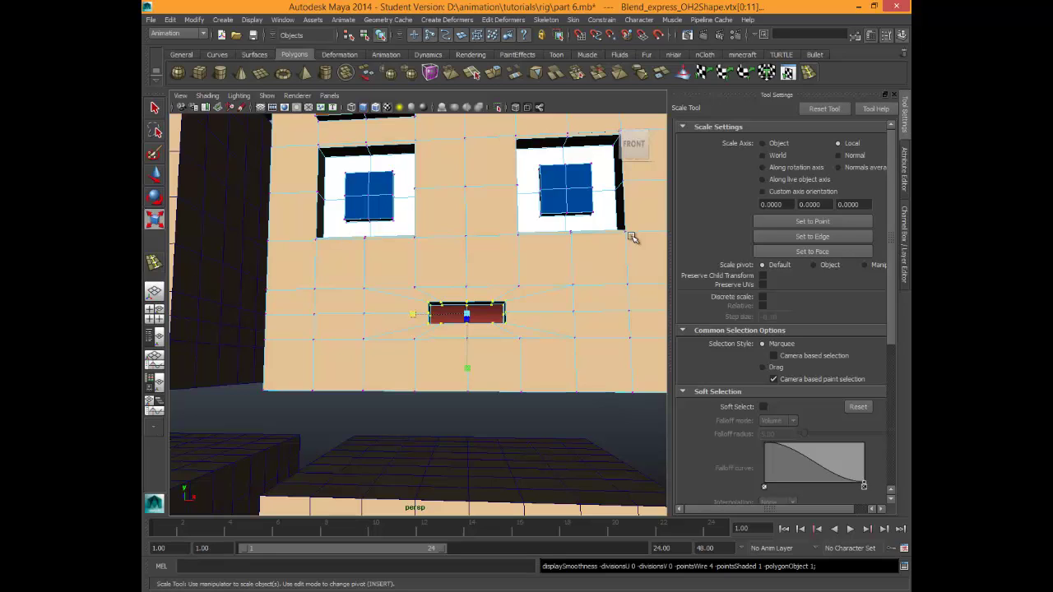
scroll(632, 237, down, 5)
scroll(632, 237, up, 10)
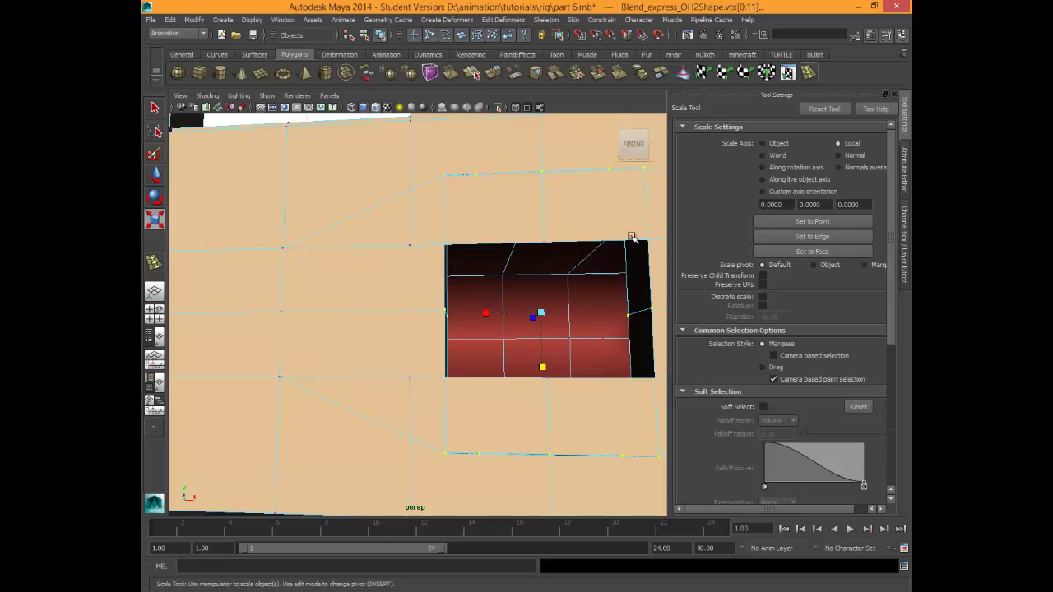
key(ctrl+z)
alt+drag(632, 237, 632, 236)
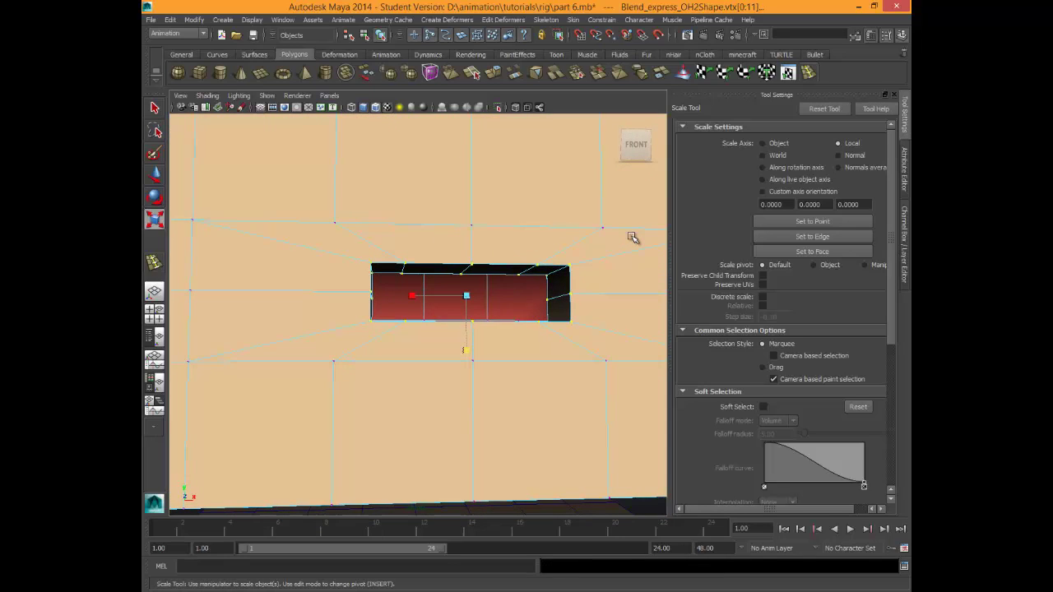
drag(466, 350, 467, 349)
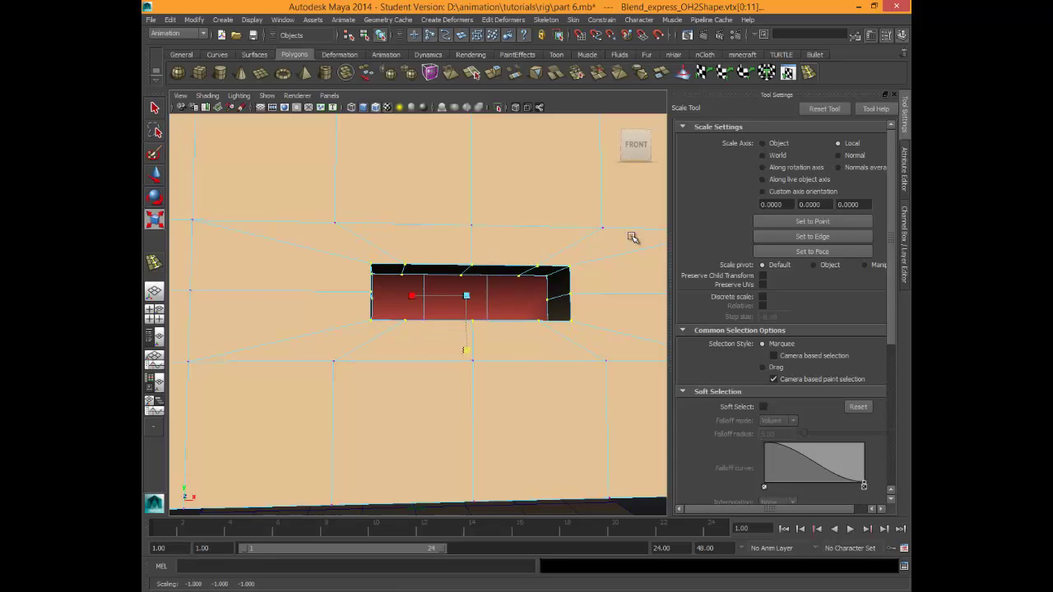
drag(413, 296, 418, 296)
scroll(632, 237, down, 5)
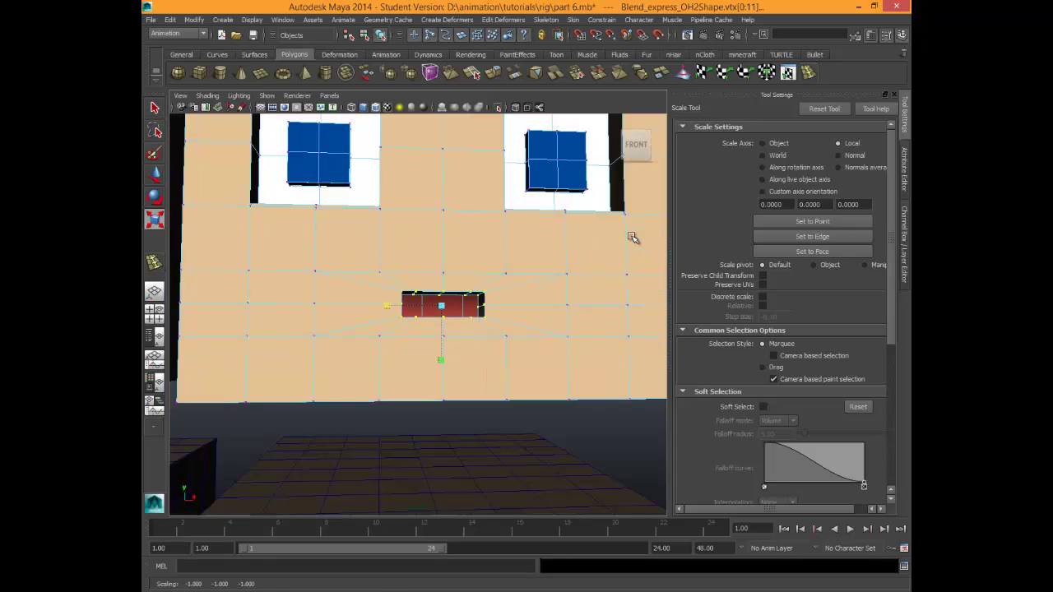
Switch to the OH1 head below, put it into vertex editing and select its mouth vertices.
alt+middle_drag(441, 160, 466, 490)
alt+middle_drag(632, 237, 604, 124)
key(alt+v)
key(alt+v)
alt+middle_drag(631, 237, 628, 16)
click(426, 261)
right_drag(426, 261, 374, 261)
mouse_move(374, 261)
alt+mouse_down()
mouse_move(358, 280)
mouse_move(543, 315)
alt+mouse_up()
alt+drag(543, 315, 513, 311)
alt+drag(631, 237, 633, 237)
Try to scale the OH1 mouth vertices closer together horizontally and farther apart vertically.
drag(361, 314, 333, 314)
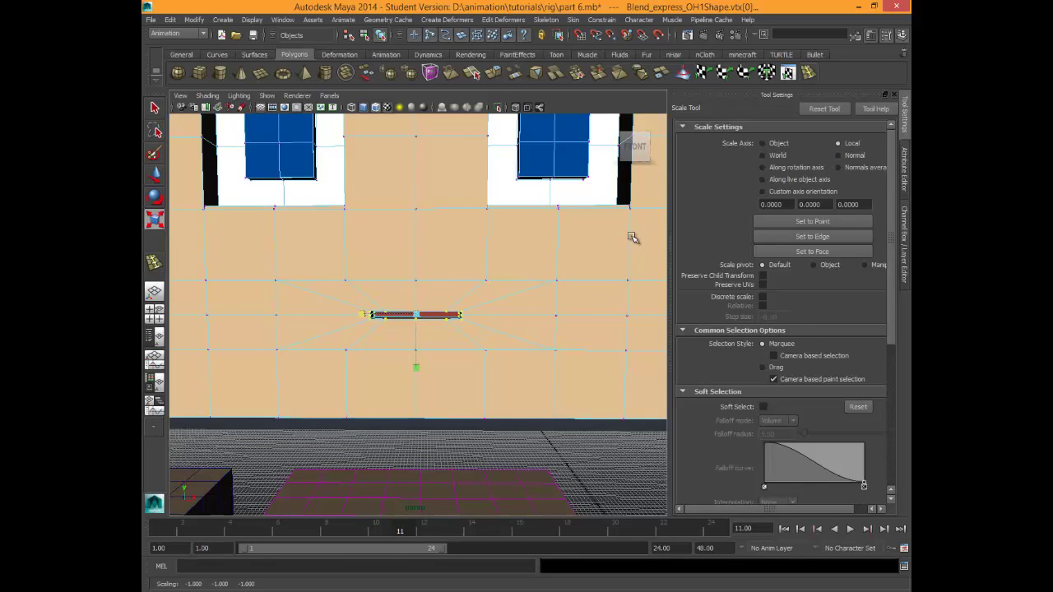
drag(417, 367, 416, 590)
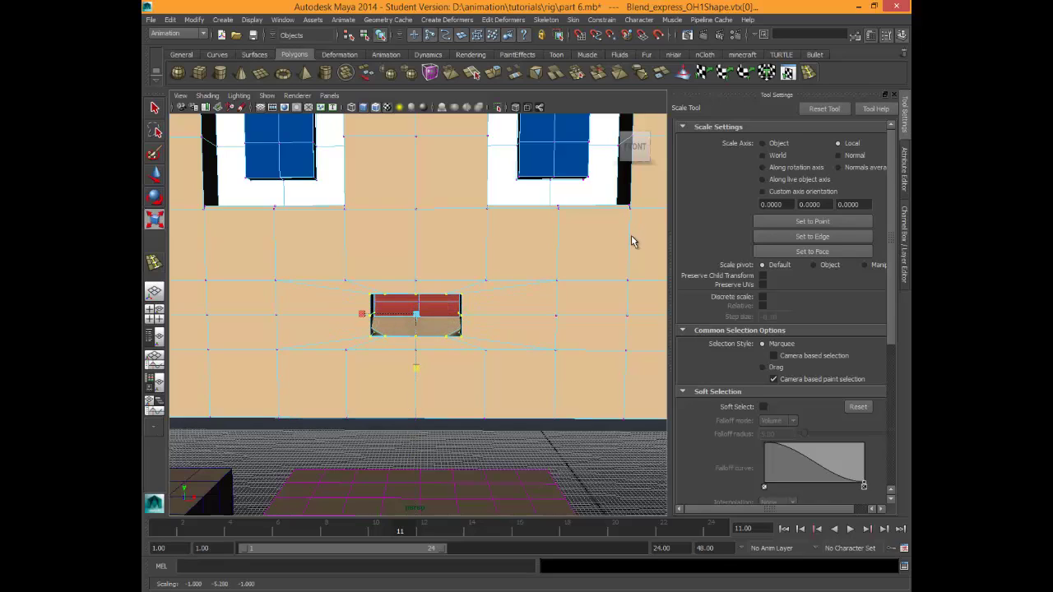
key(ctrl+z)
key(ctrl+z)
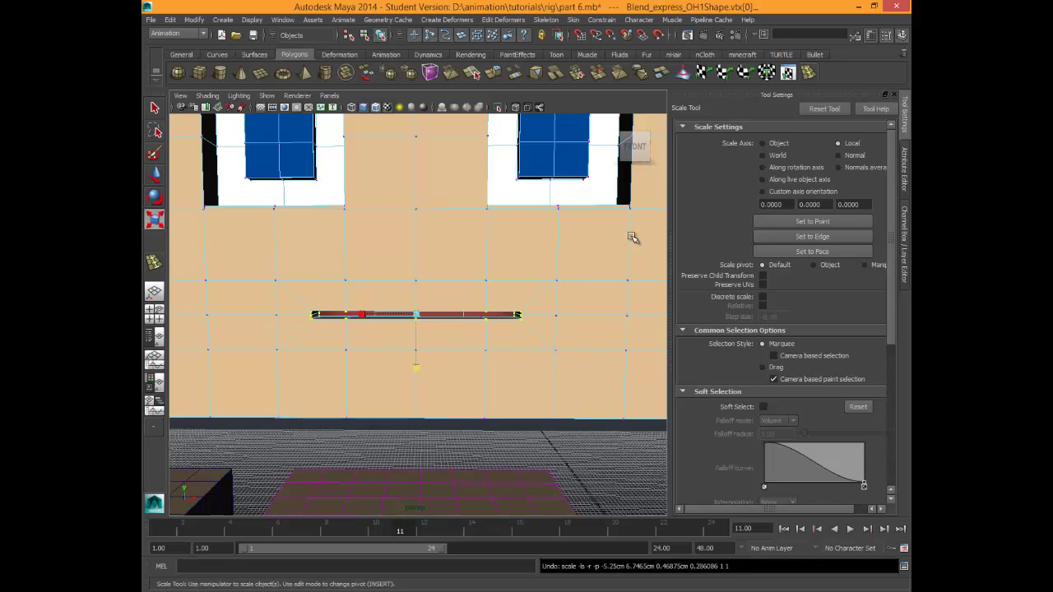
Reselect the OH1 mouth vertices, narrow them horizontally and stretch them vertically into a taller opening than OH2's.
drag(290, 293, 349, 338)
alt+drag(632, 237, 631, 237)
mouse_move(389, 321)
mouse_down()
mouse_move(428, 321)
mouse_move(363, 321)
mouse_up()
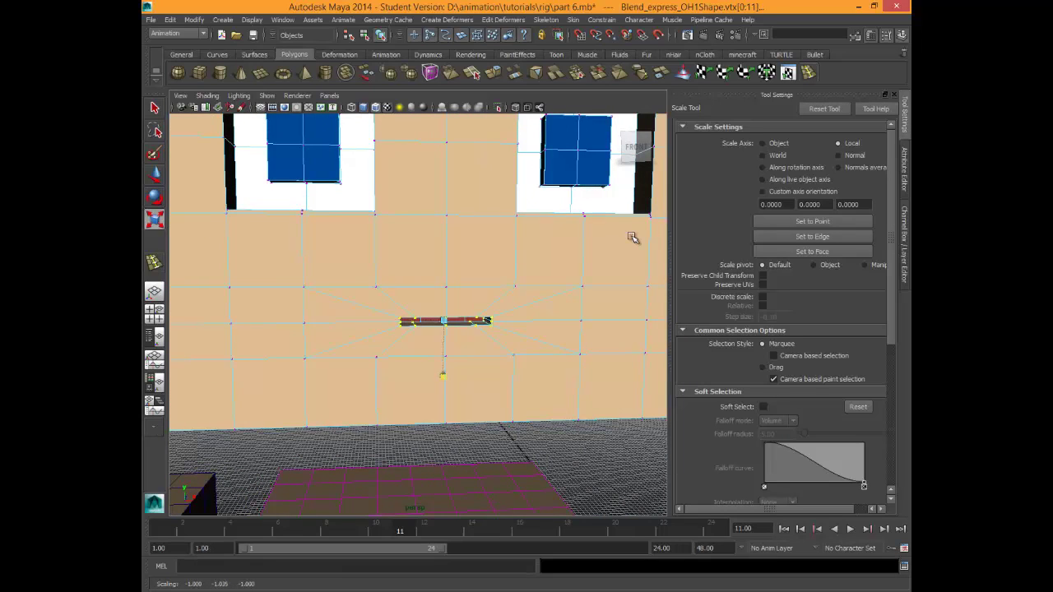
mouse_move(443, 375)
mouse_down()
mouse_move(442, 470)
mouse_move(443, 375)
mouse_move(442, 386)
mouse_up()
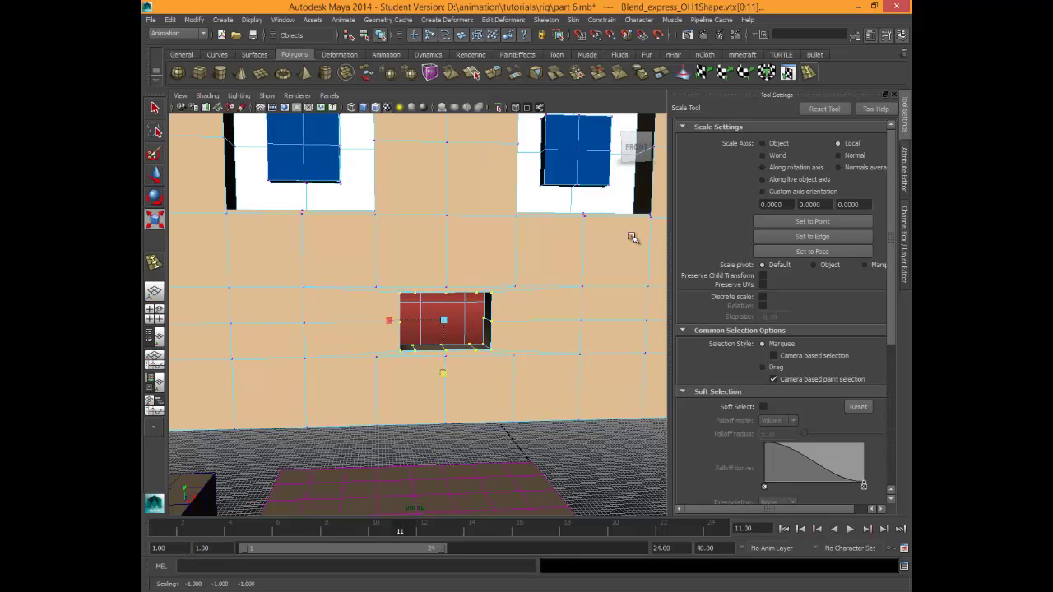
Select the three face vertices just below the OH1 lower lip and move them down slightly.
drag(367, 354, 531, 378)
shift+click(514, 355)
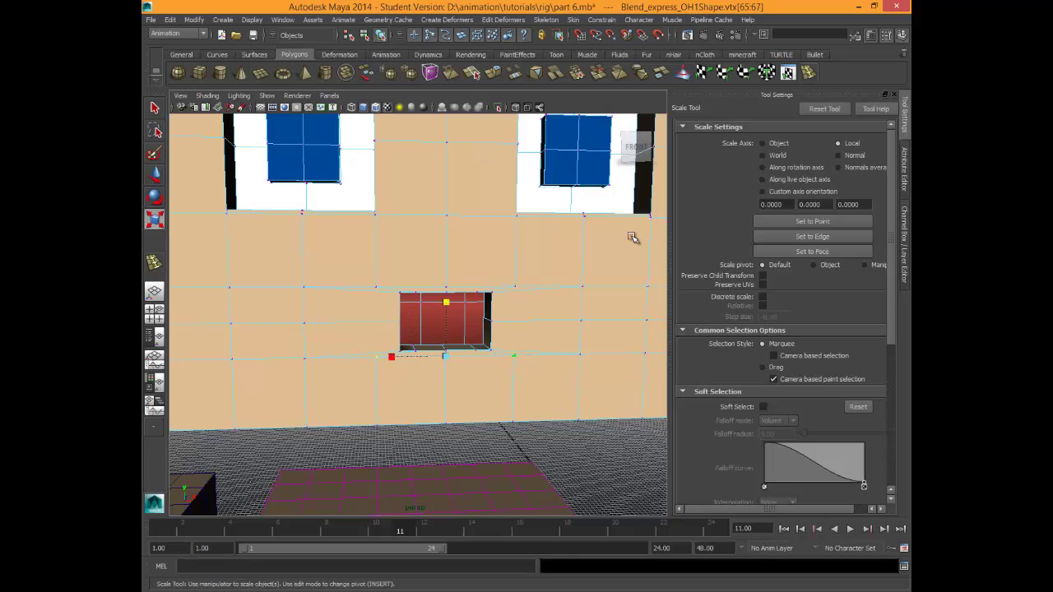
key(w)
alt+drag(632, 237, 580, 241)
key(f)
drag(418, 274, 418, 274)
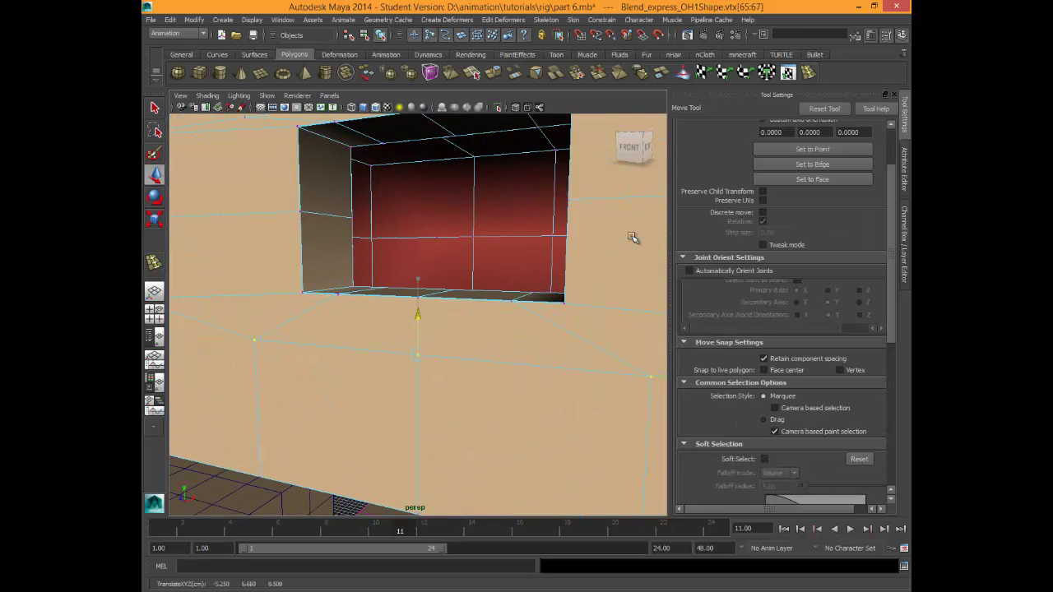
alt+drag(632, 237, 698, 239)
mouse_move(632, 237)
alt+right_down()
mouse_move(469, 239)
mouse_move(637, 237)
alt+right_up()
middle_drag(632, 237, 632, 238)
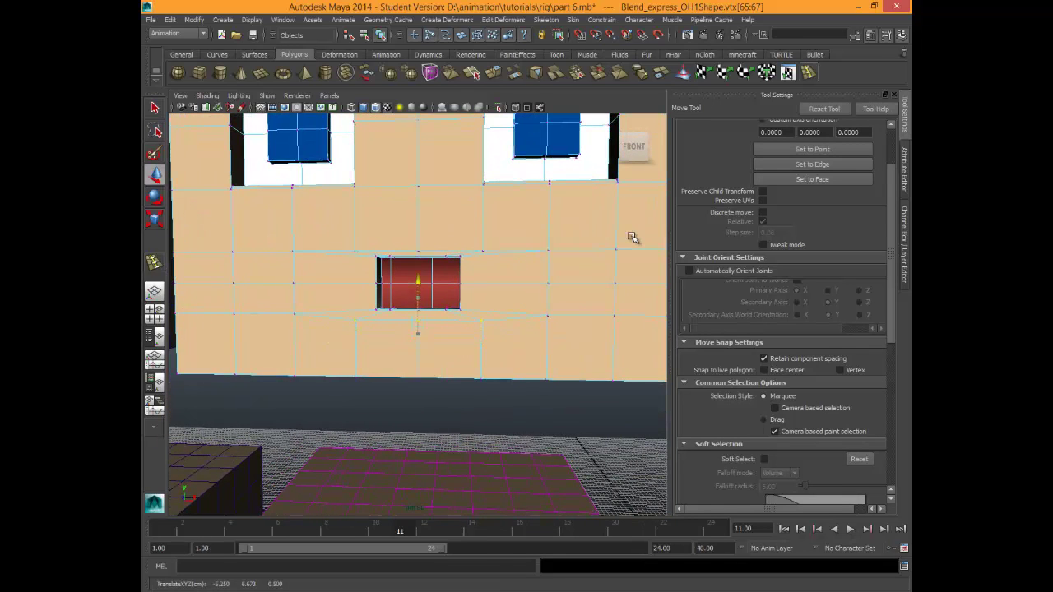
mouse_move(632, 237)
alt+middle_down()
mouse_move(638, 230)
mouse_move(648, 242)
alt+middle_up()
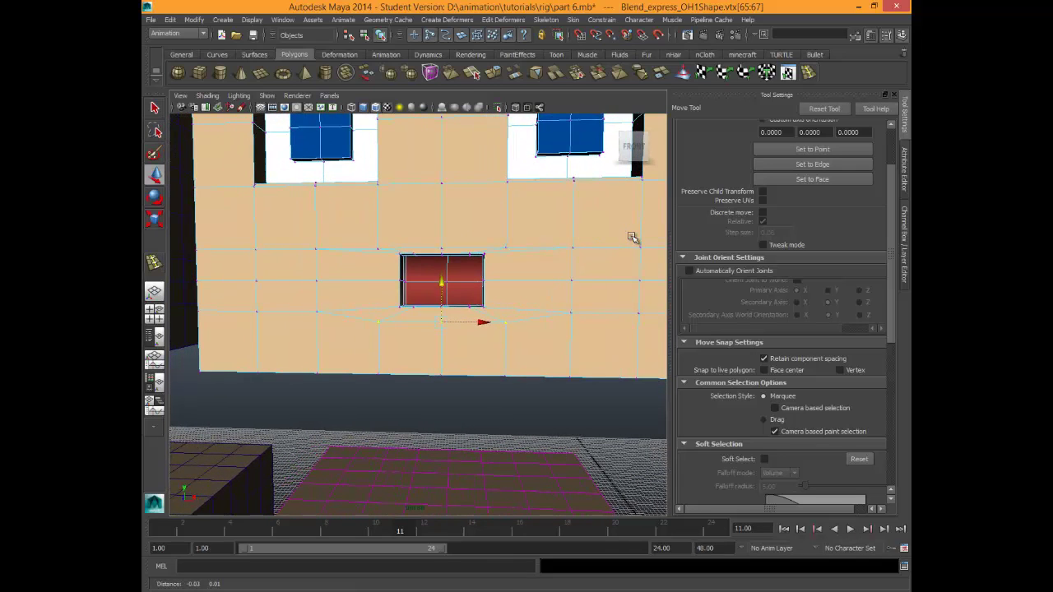
alt+drag(632, 237, 632, 237)
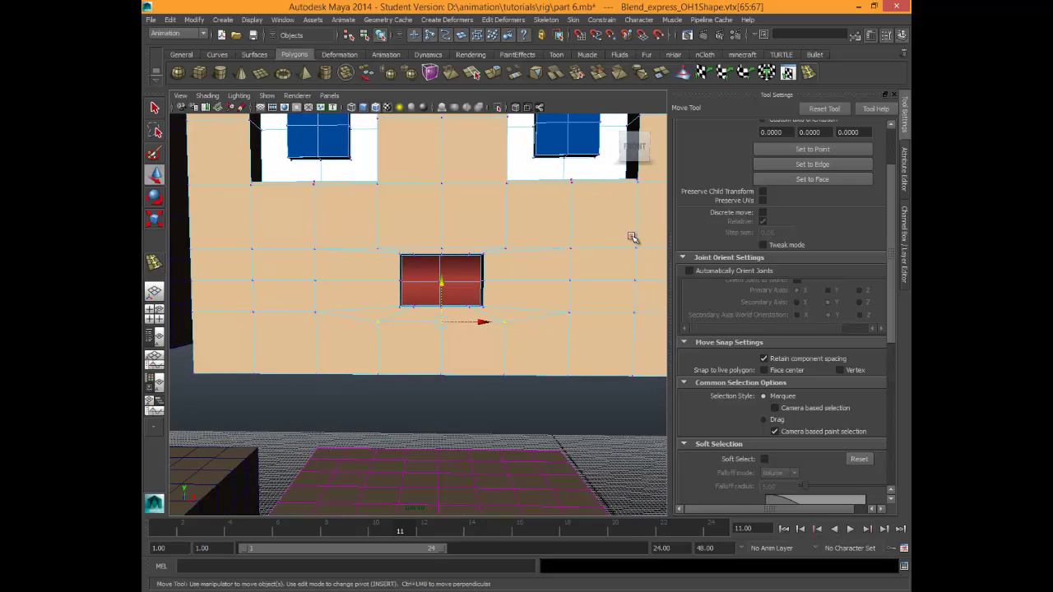
scroll(632, 237, up, 3)
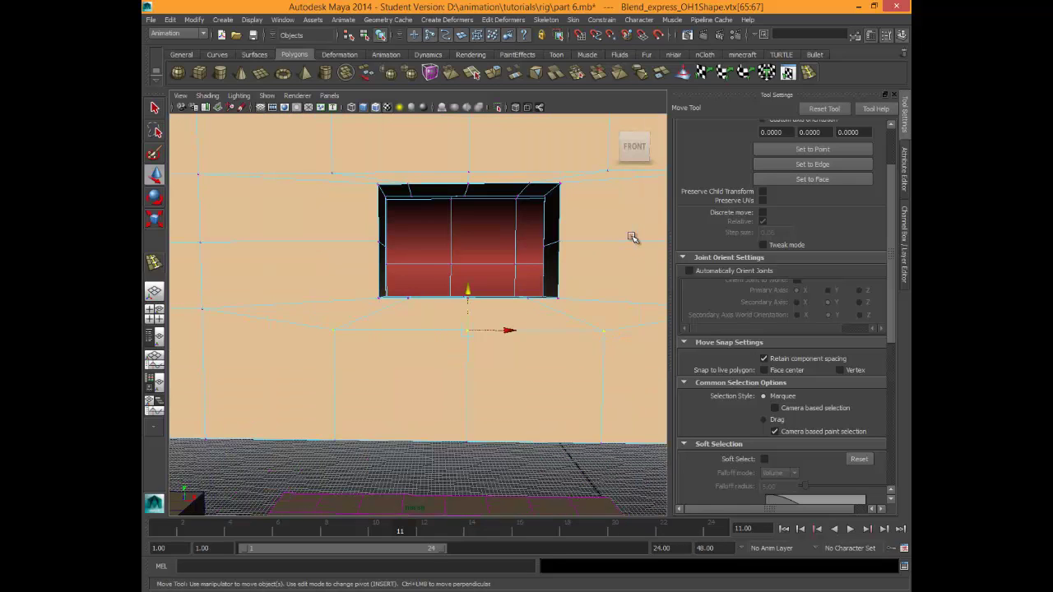
alt+middle_drag(632, 237, 602, 324)
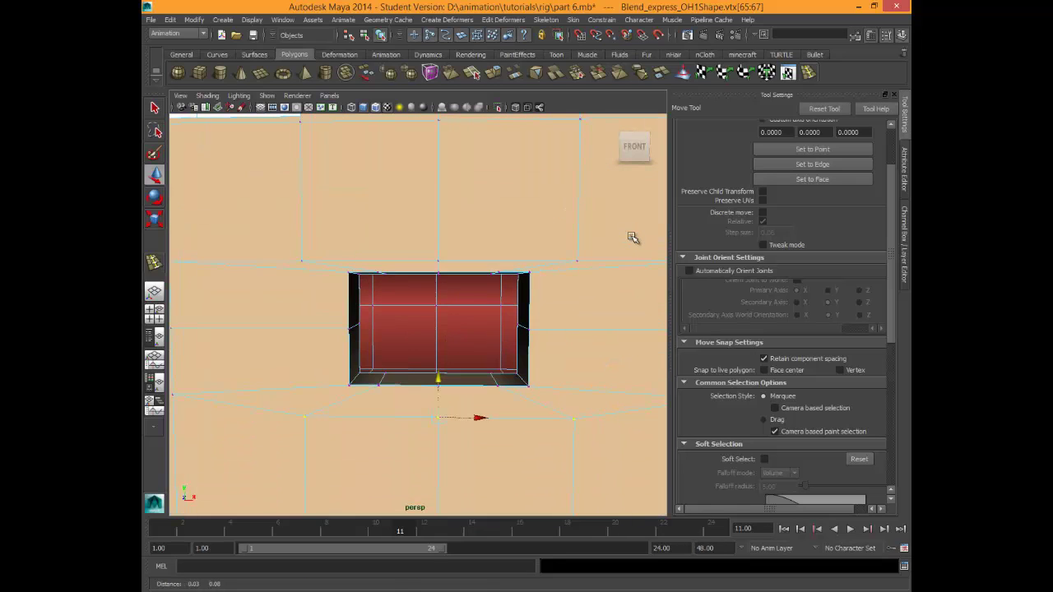
Select the OH1 upper lip vertices and lower them slightly.
drag(329, 261, 547, 298)
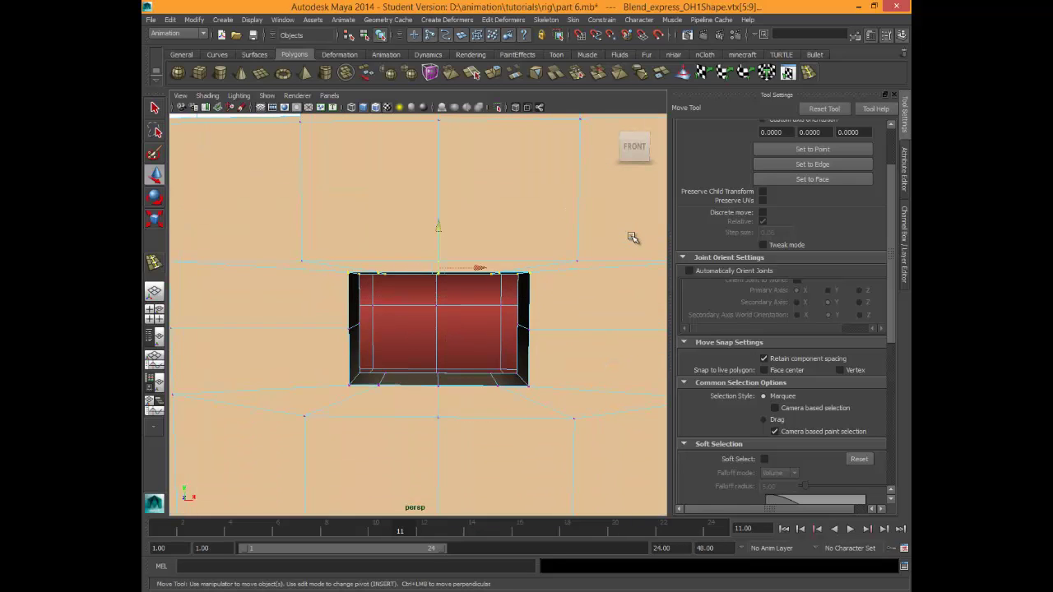
alt+drag(632, 237, 632, 237)
middle_drag(632, 237, 632, 237)
alt+drag(631, 237, 632, 237)
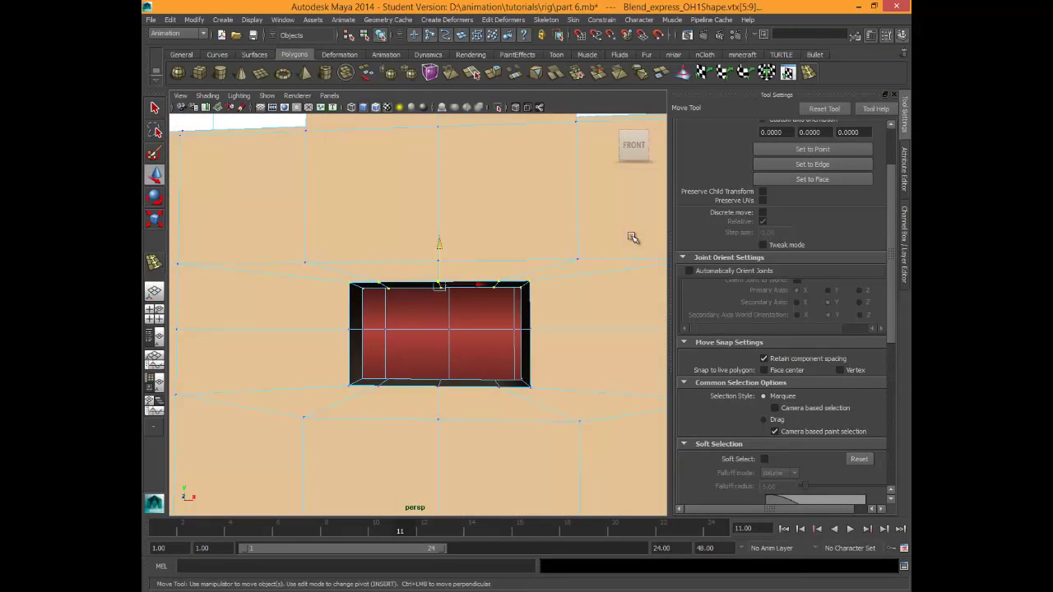
Turn on smooth mesh preview for the OH1 head and check its rounded mouth.
scroll(632, 237, down, 5)
key(3)
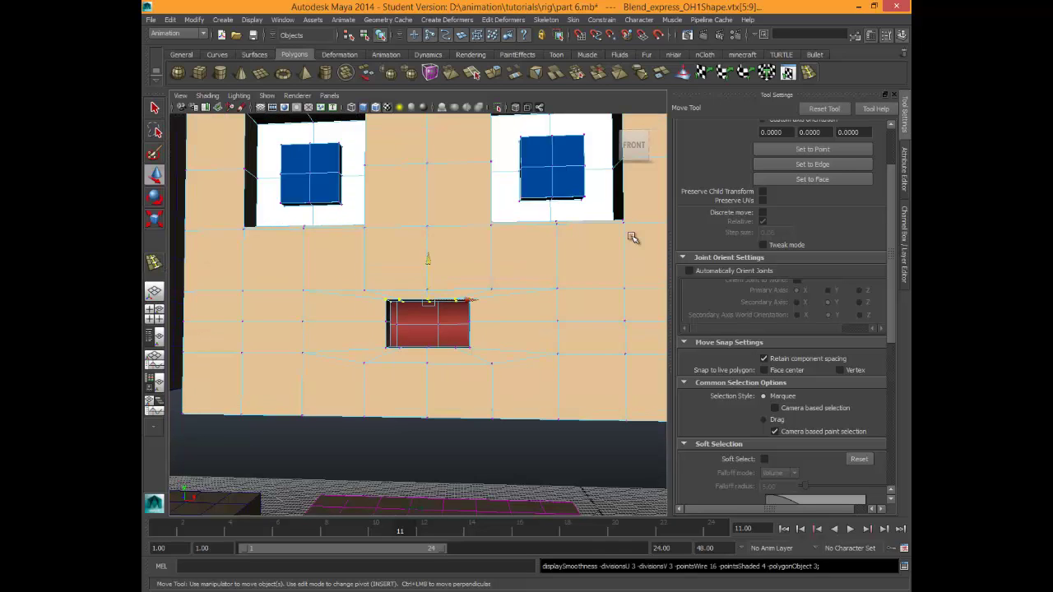
alt+drag(632, 237, 633, 242)
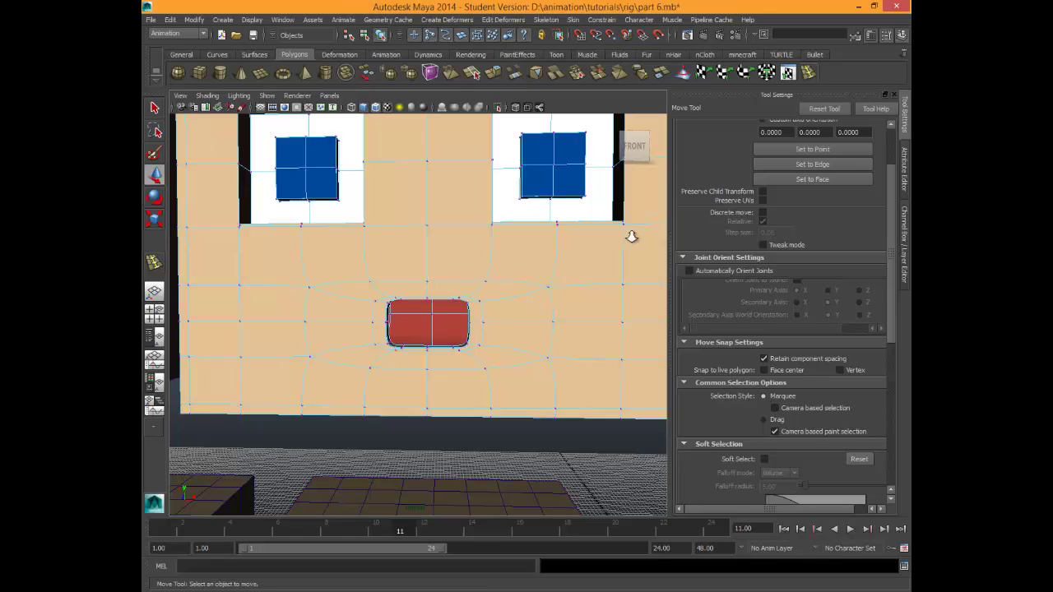
Turn on smooth mesh preview for the column of AH heads and the OH3 head.
scroll(632, 237, down, 10)
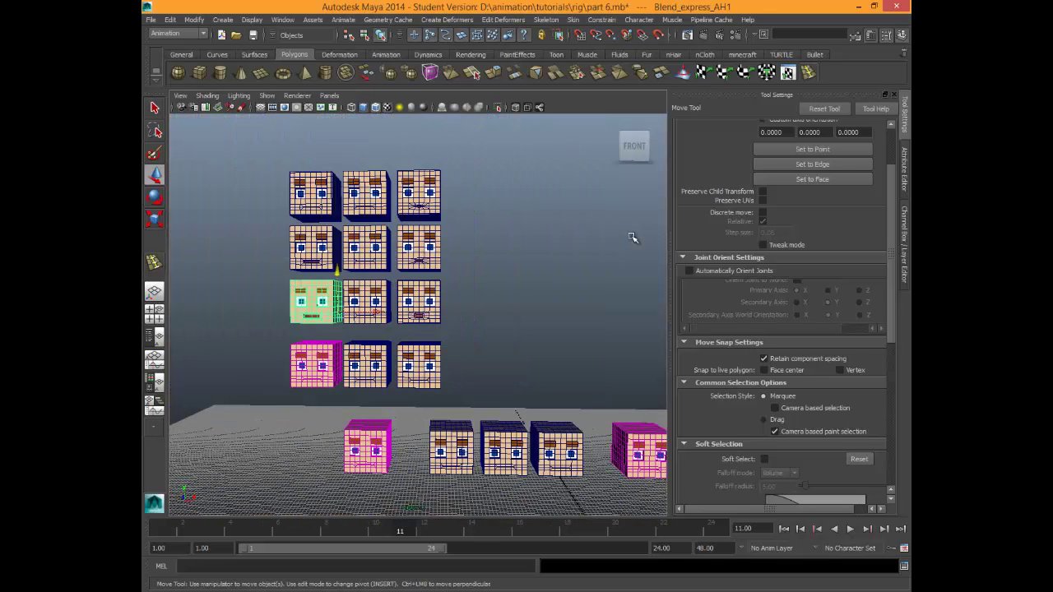
key(3)
key(Right)
key(3)
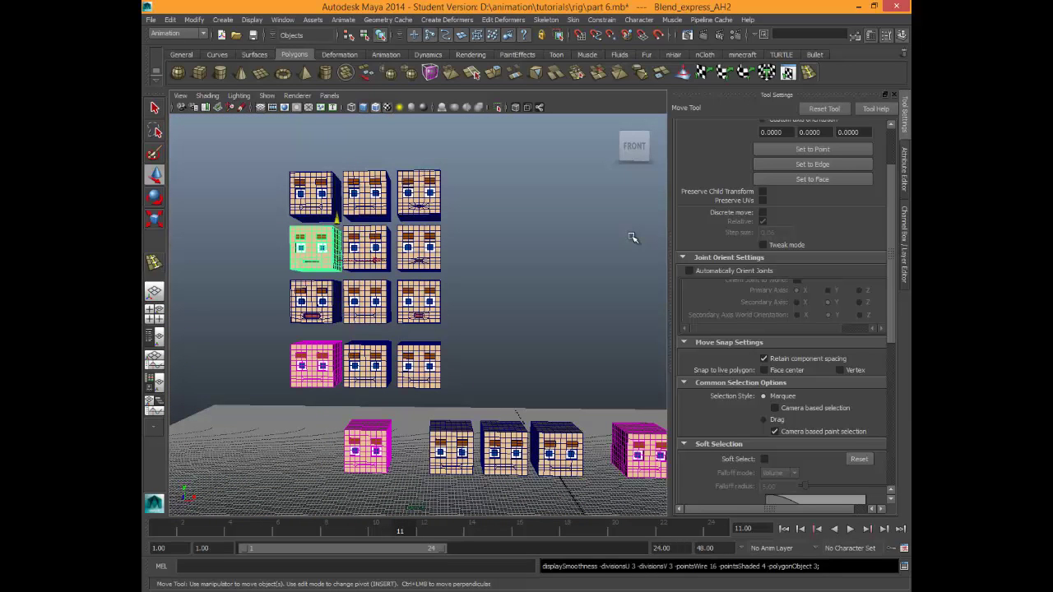
key(Right)
key(3)
key(Right)
key(3)
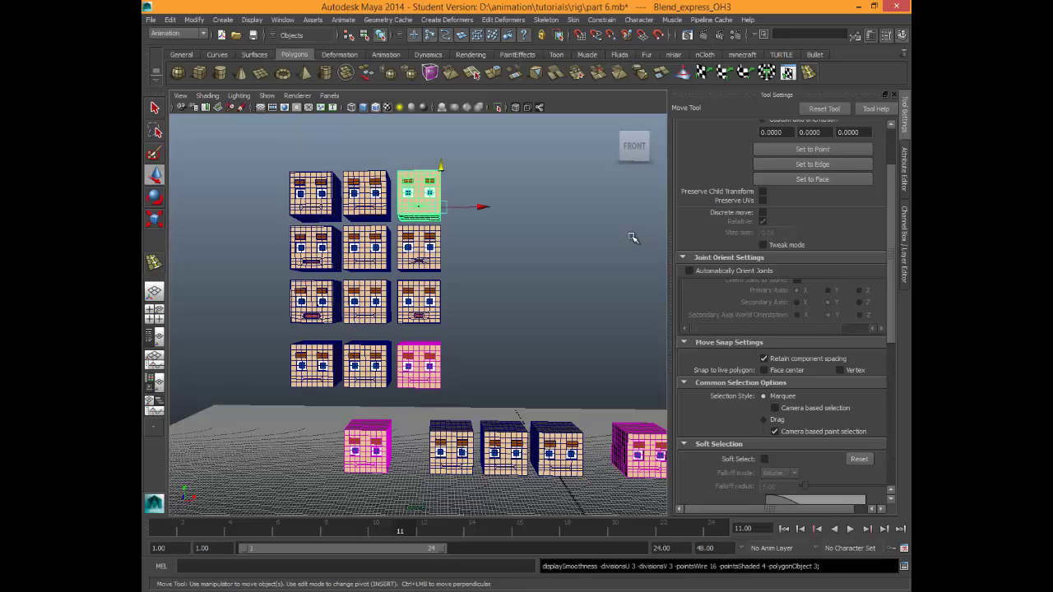
Turn on smooth mesh preview for the OH2 head and examine the OH1 mouth below it.
scroll(632, 237, up, 10)
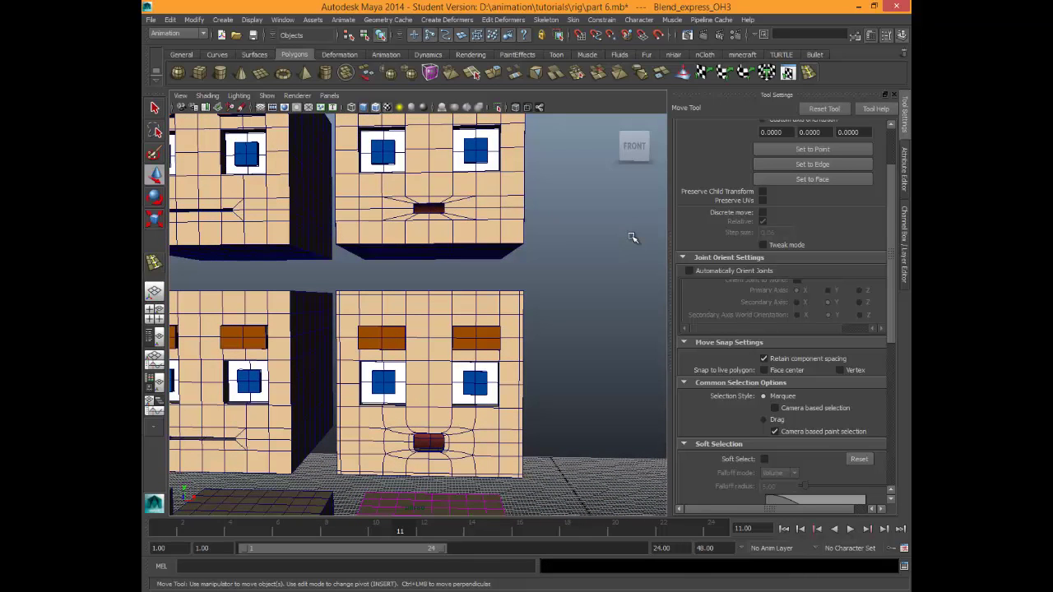
key(Left)
key(3)
alt+middle_drag(632, 237, 648, 118)
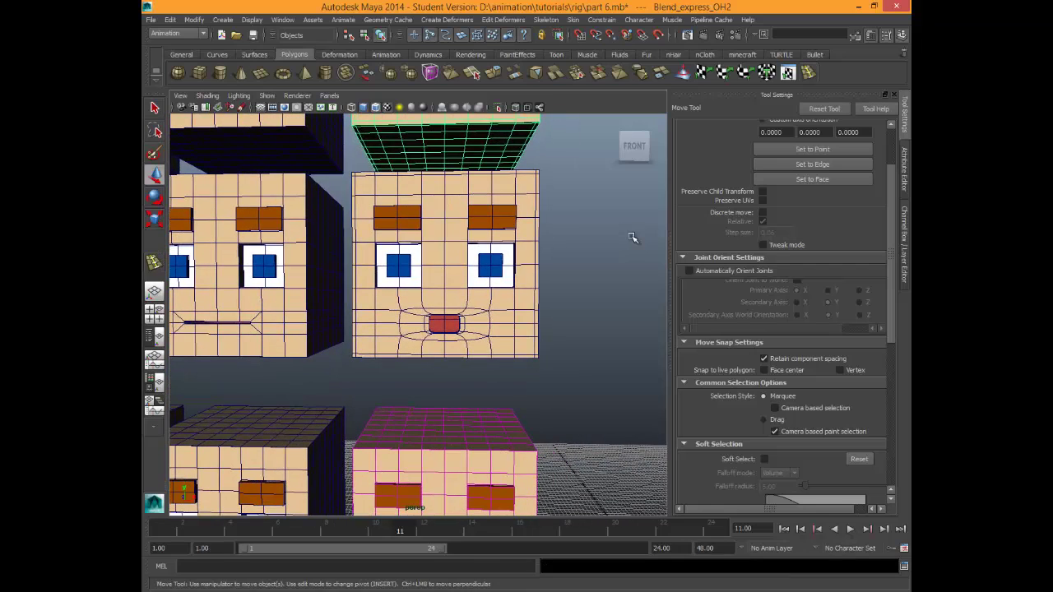
scroll(632, 237, up, 8)
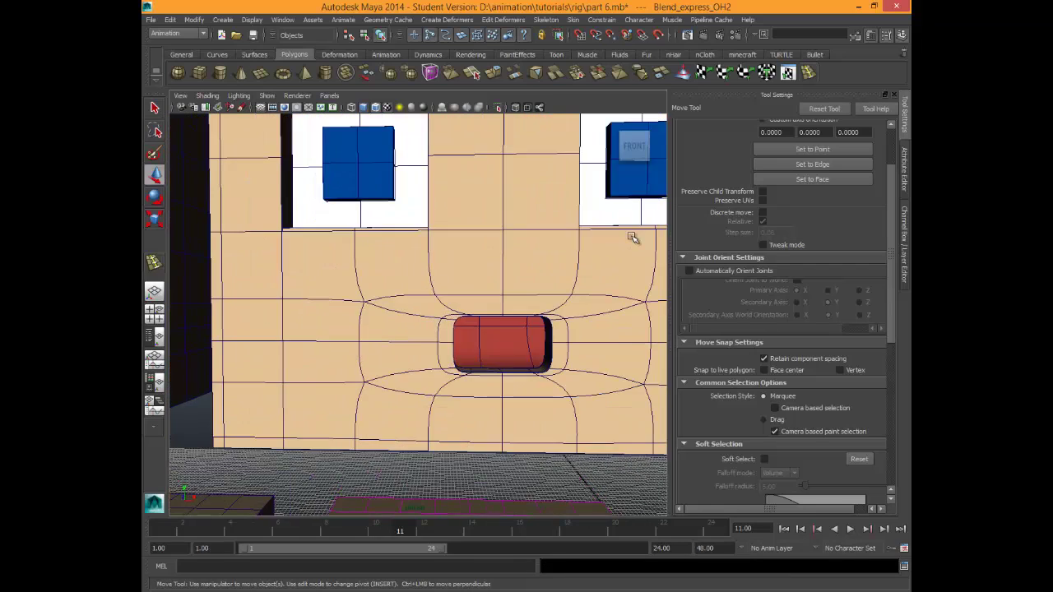
Switch the OH1 head to vertex editing, select the upper lip vertices and raise them slightly.
alt+middle_drag(632, 237, 648, 223)
scroll(632, 237, up, 3)
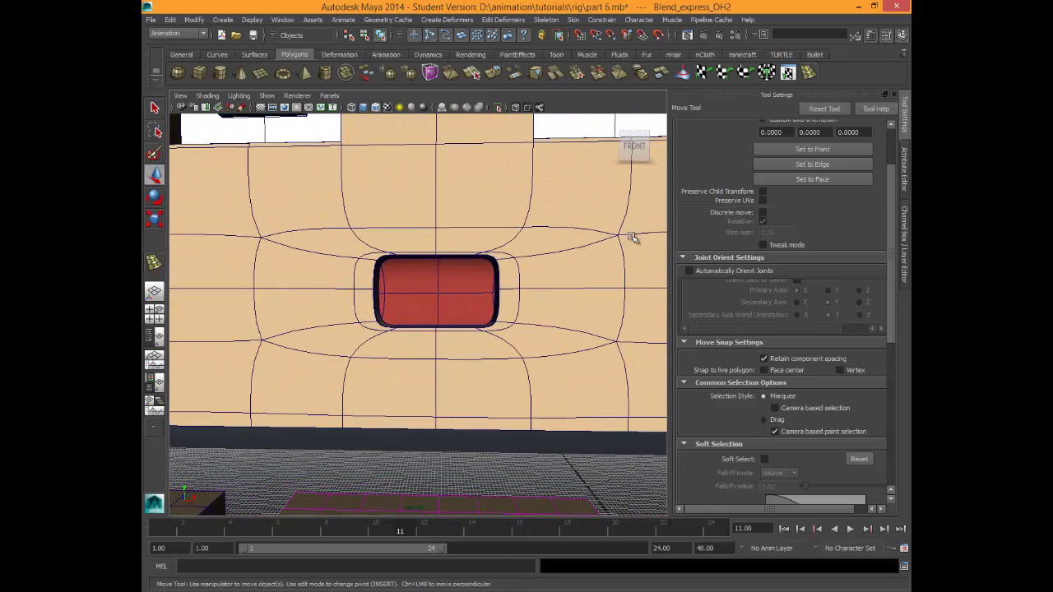
click(427, 252)
right_click(427, 252)
right_drag(427, 252, 375, 252)
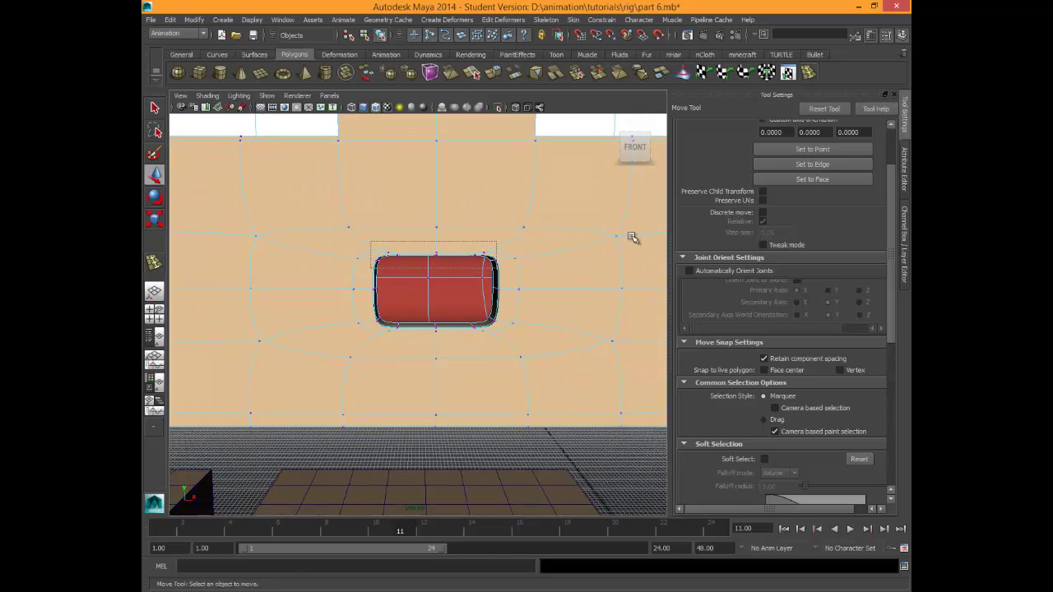
drag(517, 265, 517, 265)
mouse_move(336, 237)
mouse_down()
mouse_move(536, 275)
mouse_move(389, 277)
mouse_up()
alt+drag(632, 237, 549, 237)
click(632, 237)
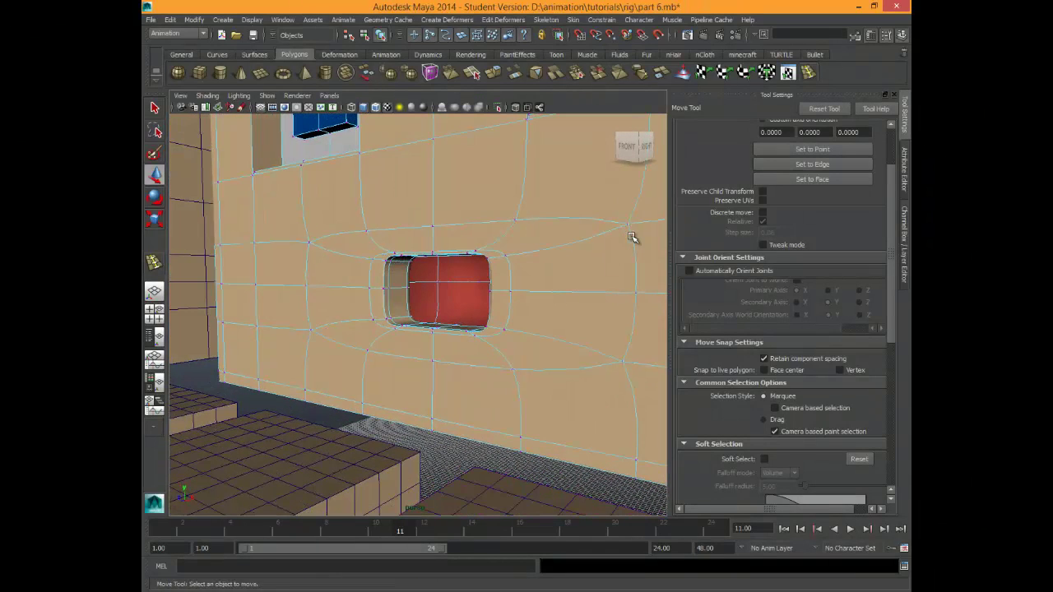
alt+drag(632, 237, 714, 237)
drag(363, 255, 354, 262)
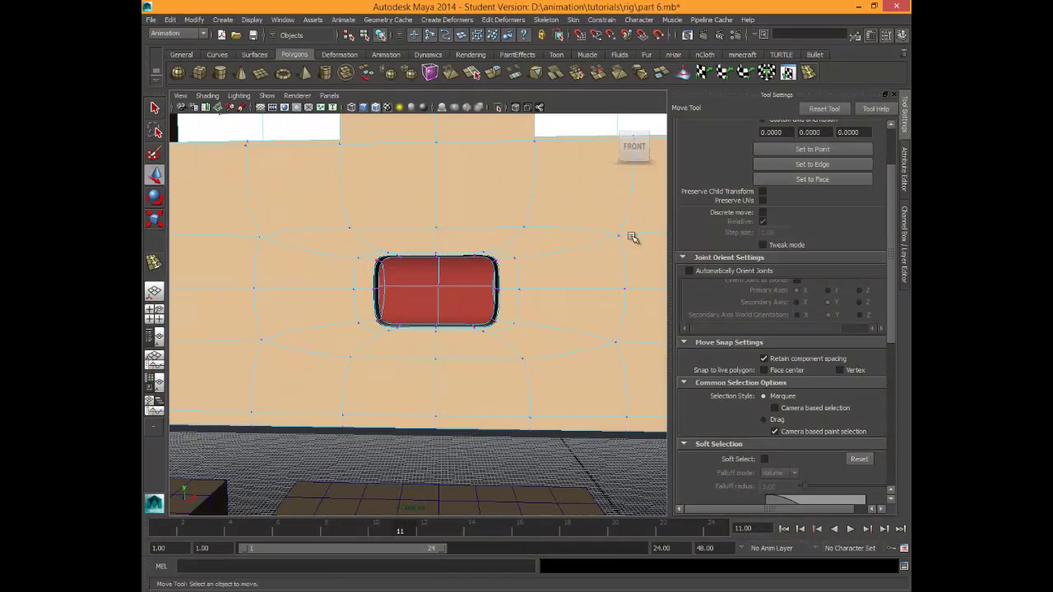
alt+drag(631, 237, 550, 237)
alt+drag(632, 237, 632, 237)
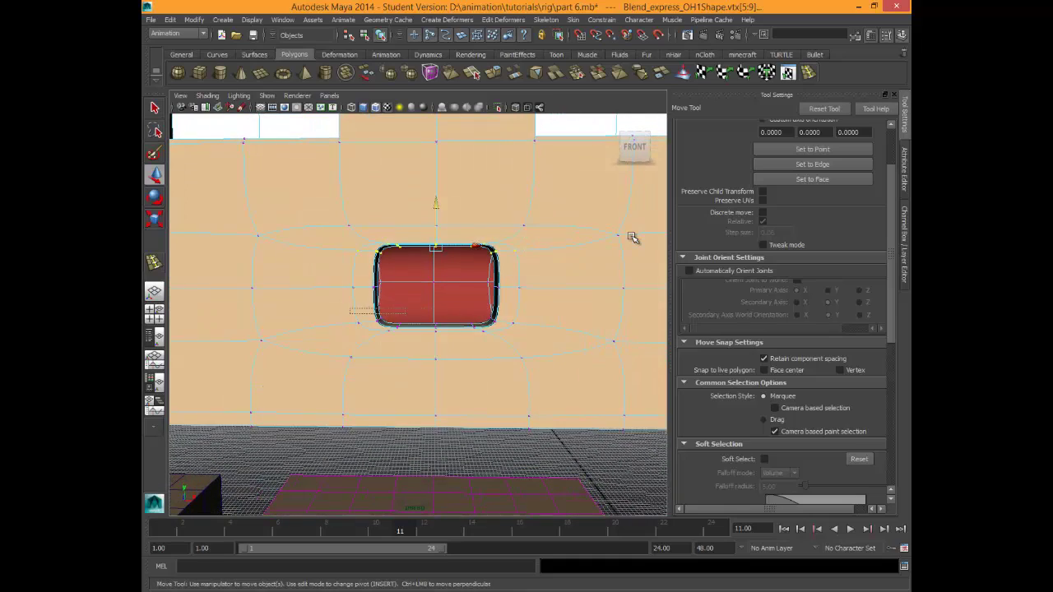
Select the OH1 lower lip vertices, lower them slightly and clear the selection.
drag(405, 314, 528, 344)
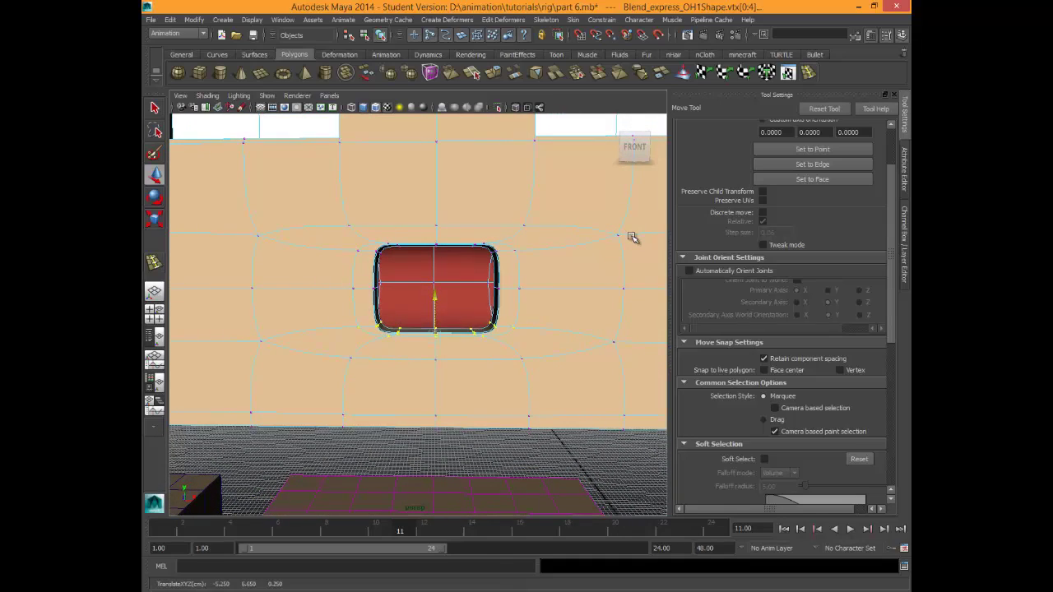
alt+drag(631, 237, 631, 236)
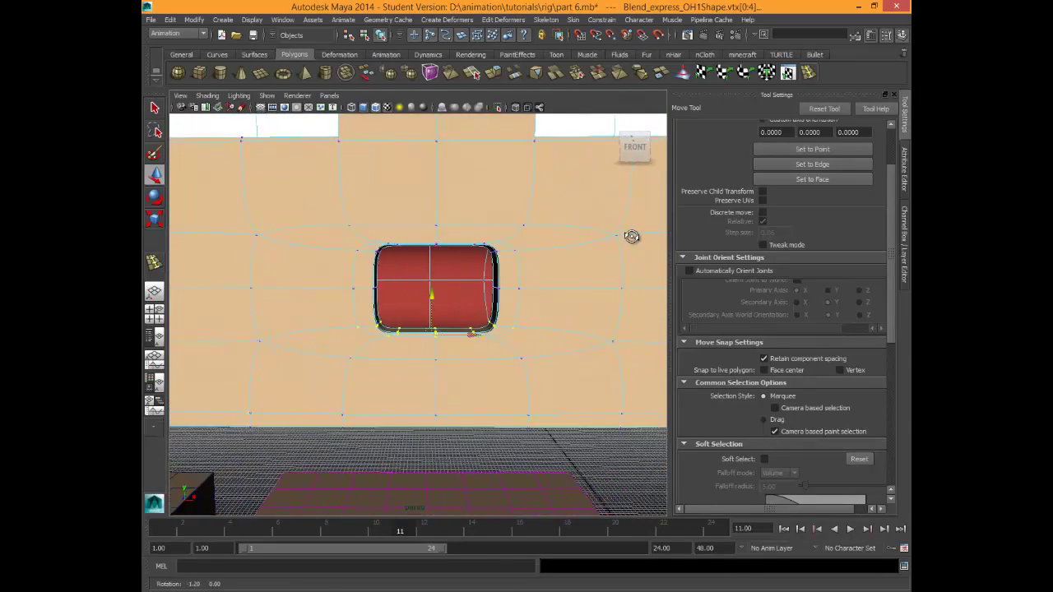
scroll(631, 237, down, 6)
click(632, 237)
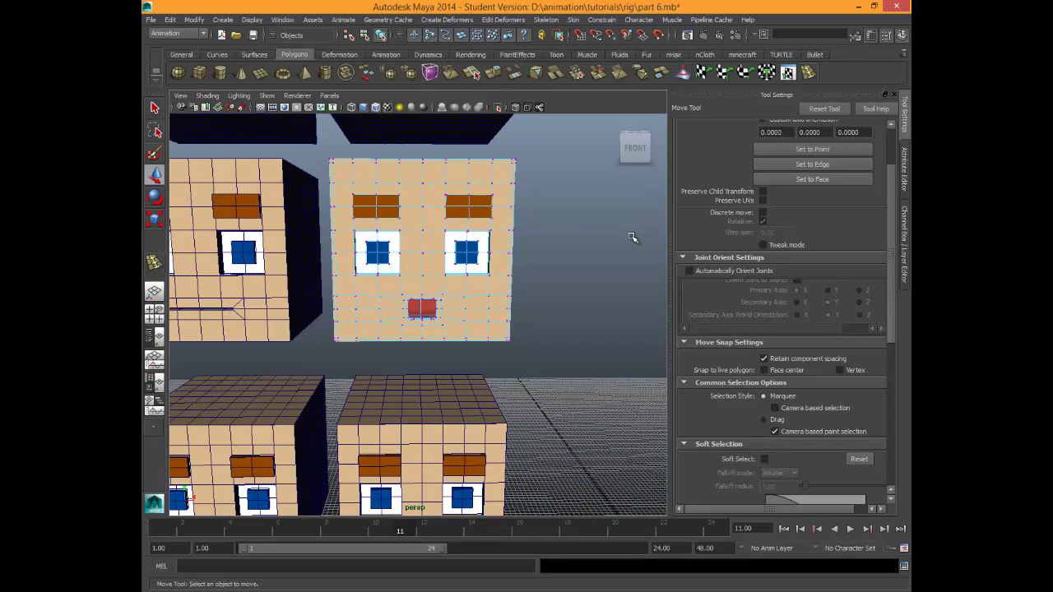
alt+drag(632, 237, 632, 237)
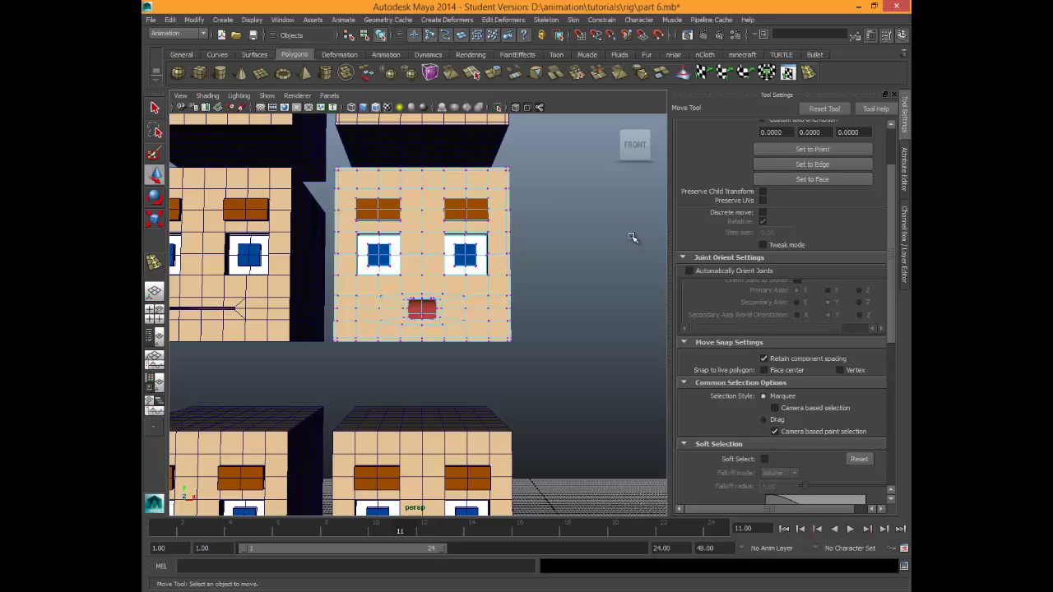
Frame the OH1 head, turn off its smooth mesh preview and inspect the mouth opening.
key(f)
key(1)
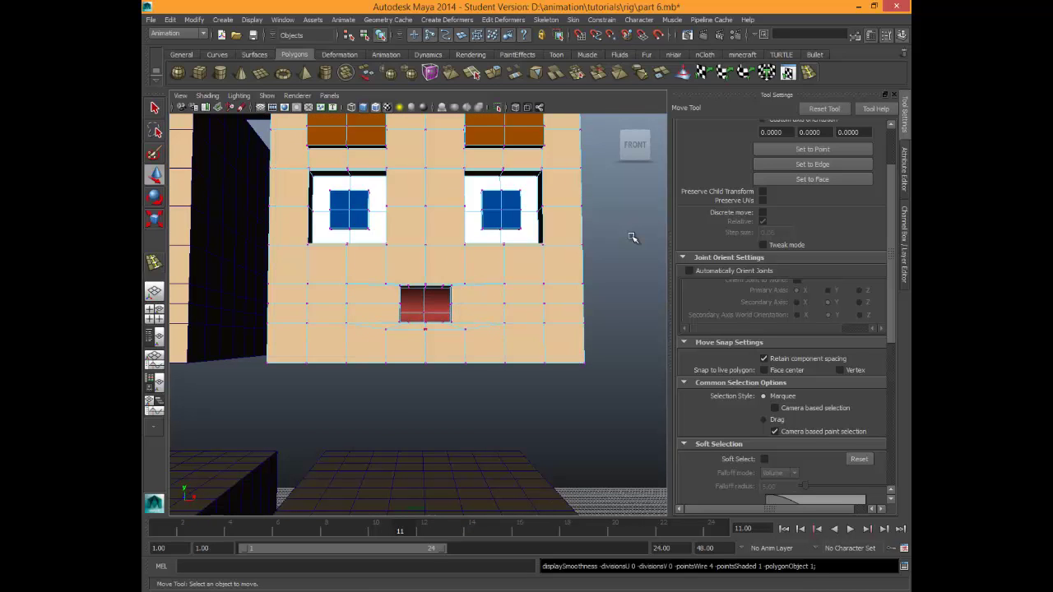
scroll(632, 237, up, 3)
scroll(632, 238, up, 3)
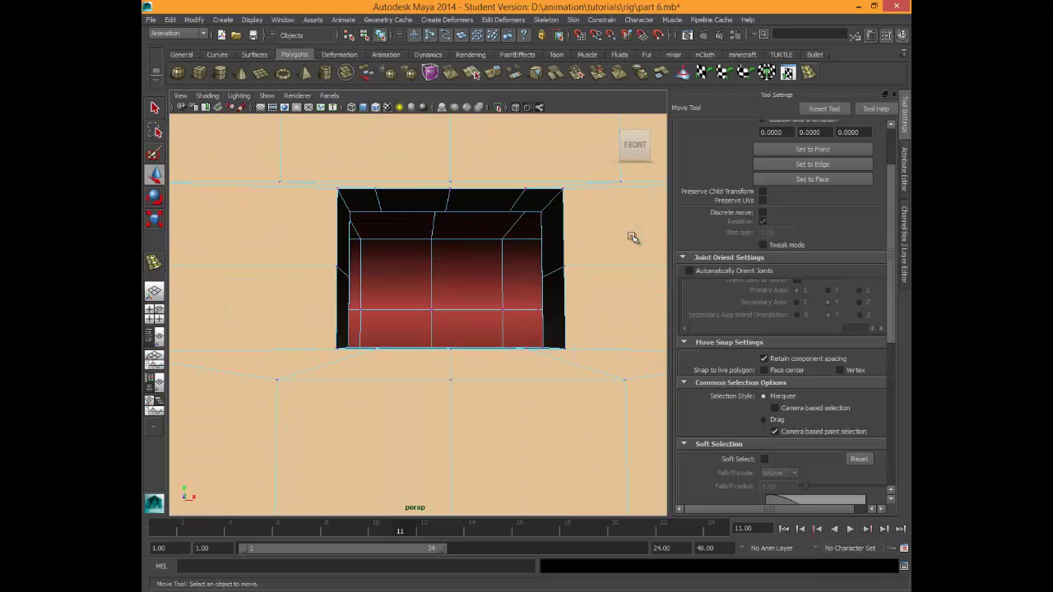
scroll(632, 237, down, 5)
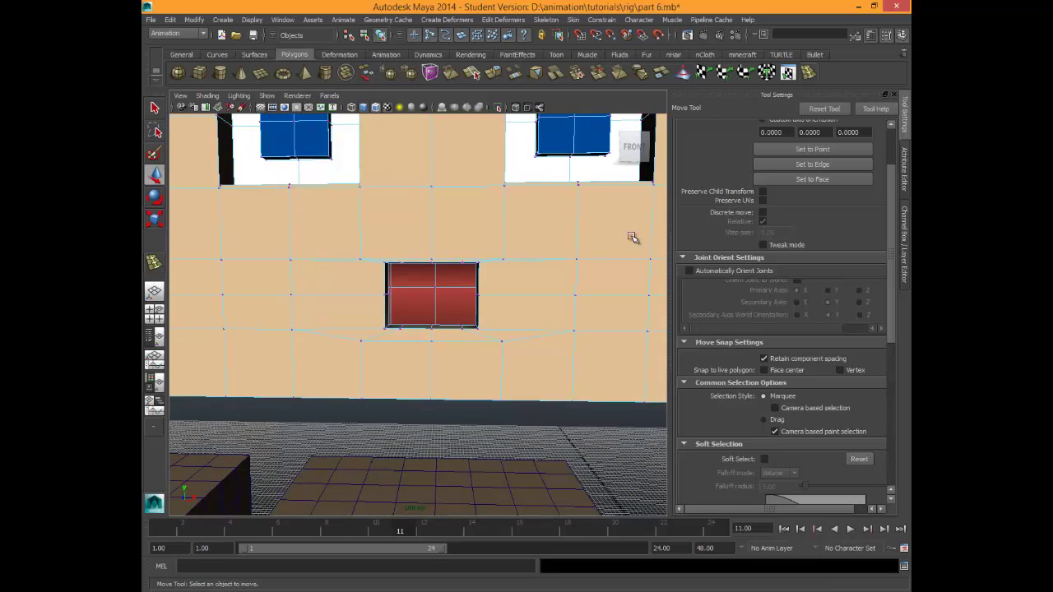
alt+middle_drag(631, 237, 632, 238)
Select the vertices just below the OH1 mouth and check their placement from the side and front.
key(ctrl+z)
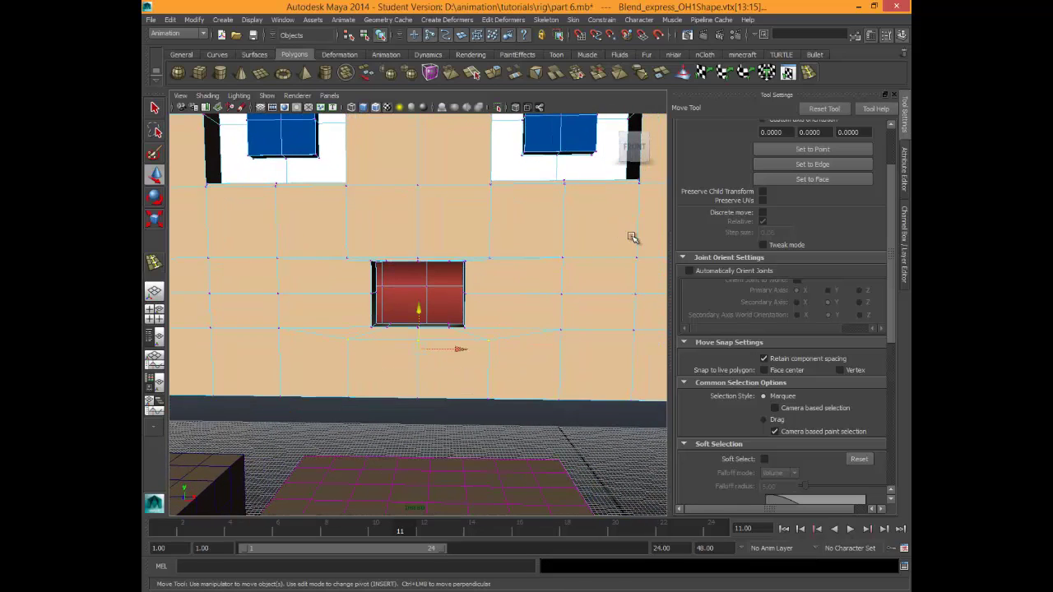
alt+drag(632, 237, 632, 236)
key(ctrl+z)
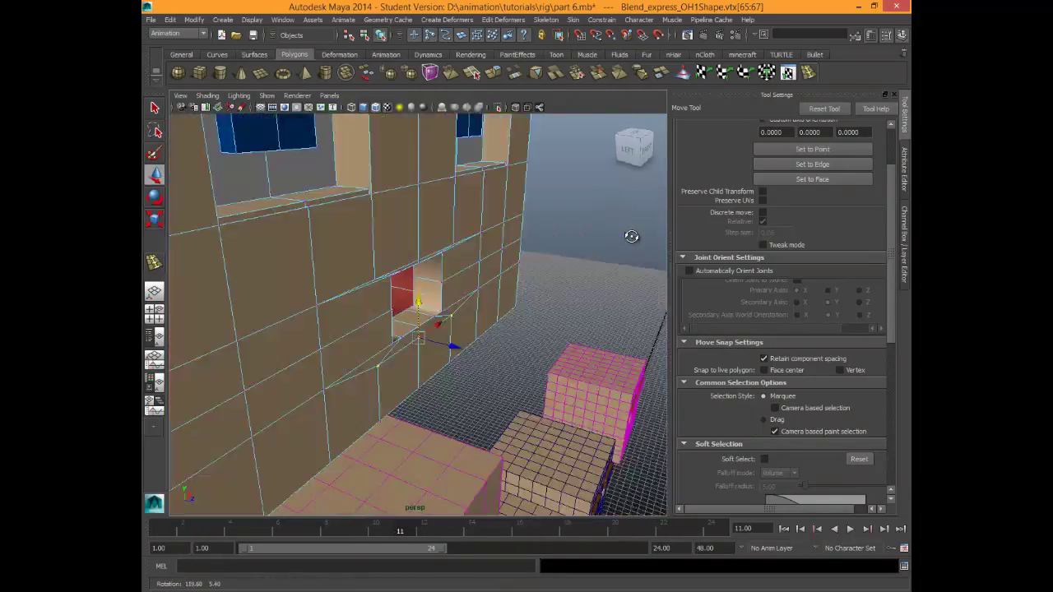
key([)
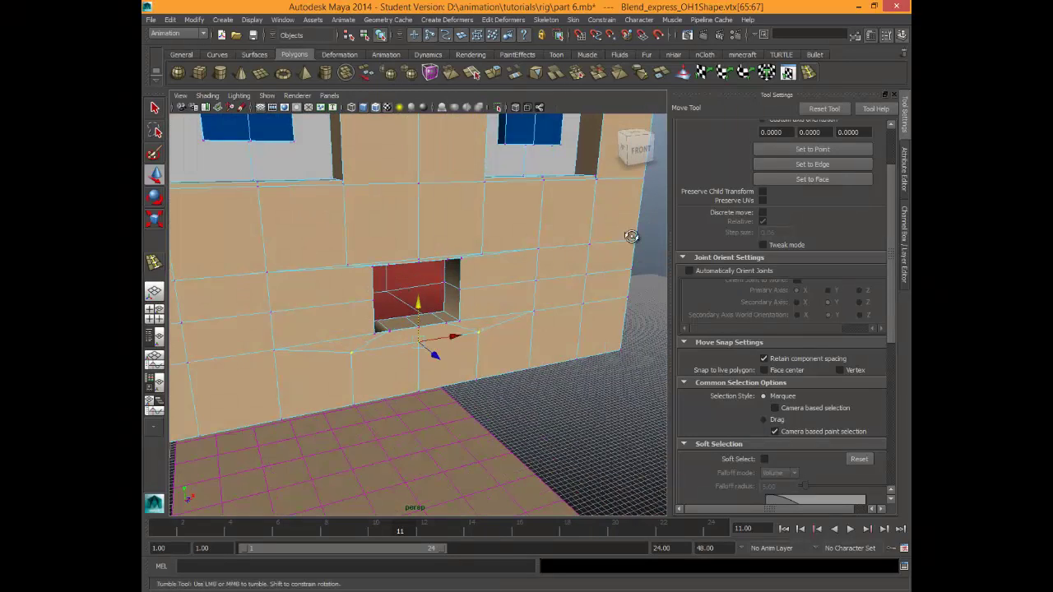
key([)
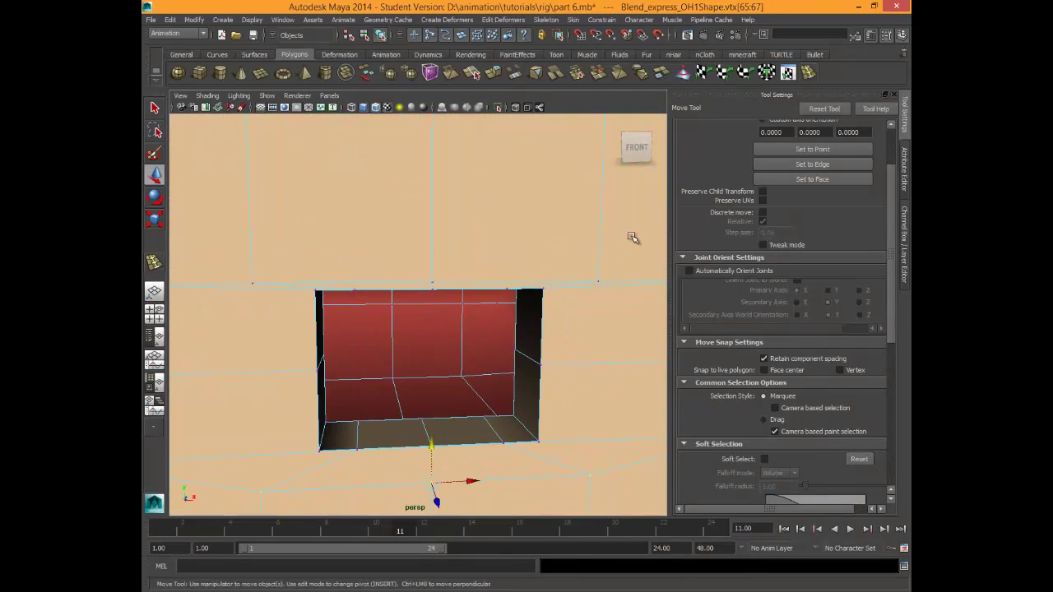
alt+drag(632, 237, 634, 242)
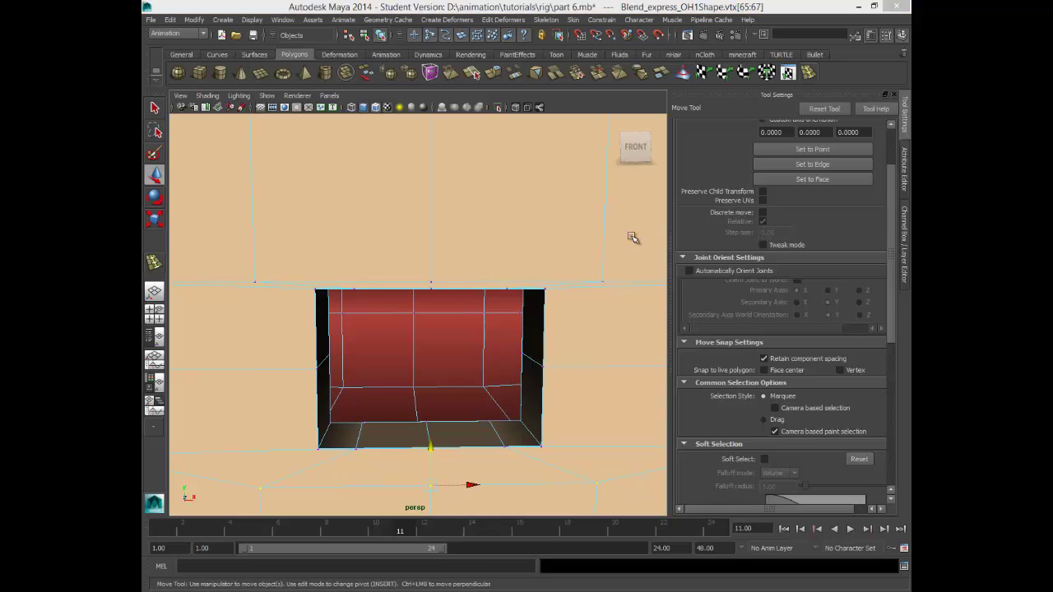
Try to lower the vertices along the upper edge of the OH1 mouth.
drag(291, 282, 549, 311)
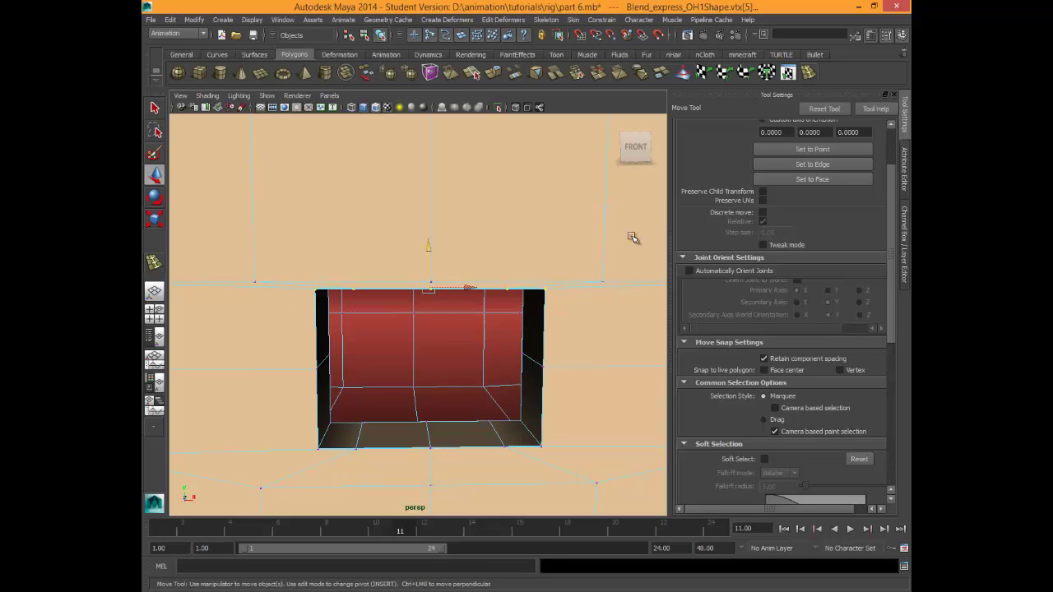
alt+drag(632, 237, 633, 238)
middle_drag(632, 237, 632, 237)
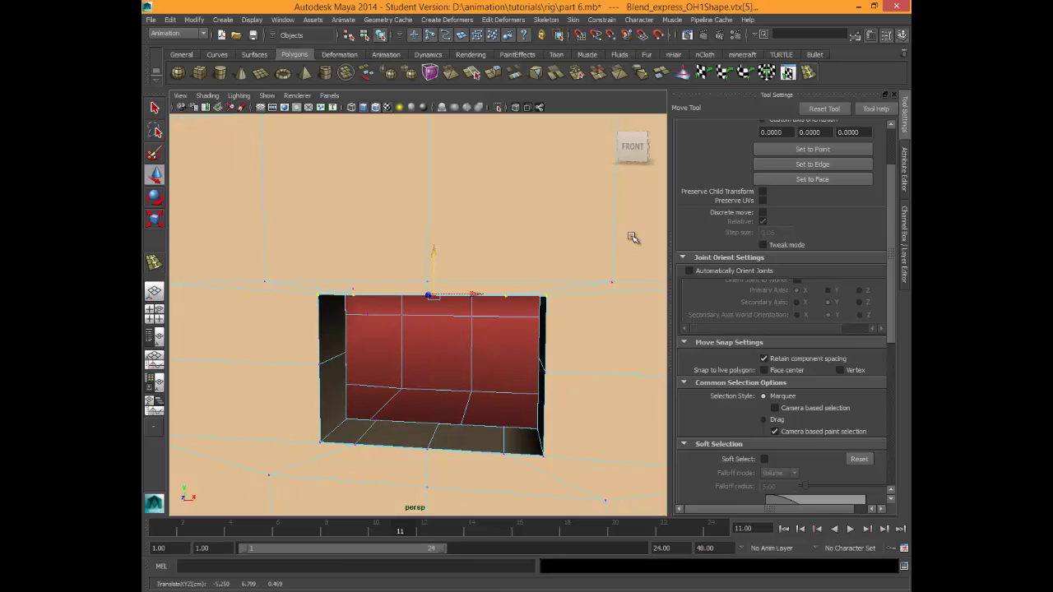
key(ctrl+z)
Select the full row of OH1 upper lip vertices, lower it slightly and clear the selection.
alt+drag(632, 237, 632, 237)
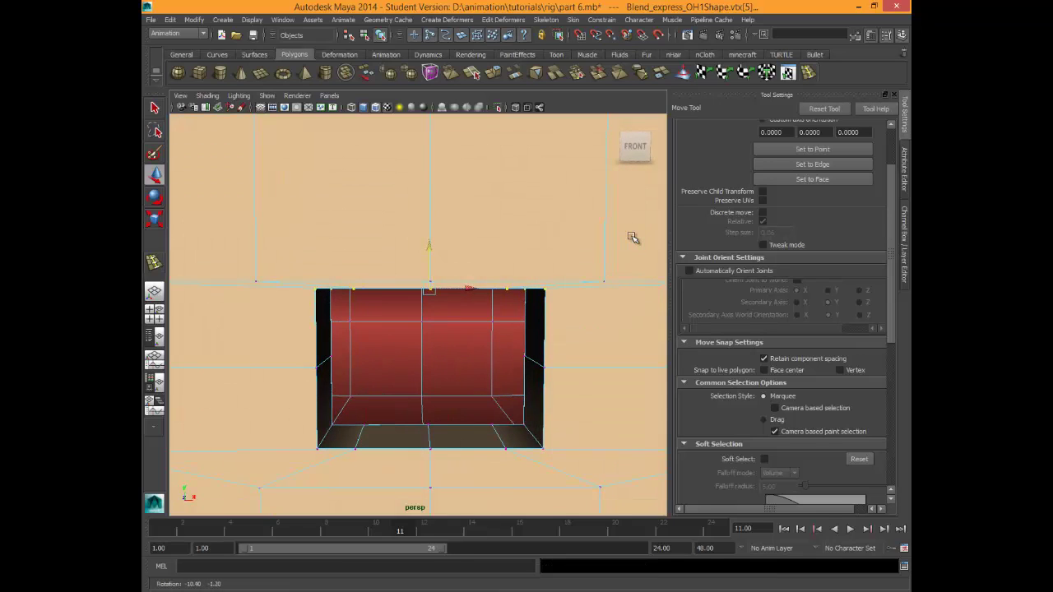
drag(380, 290, 285, 284)
alt+drag(632, 237, 631, 237)
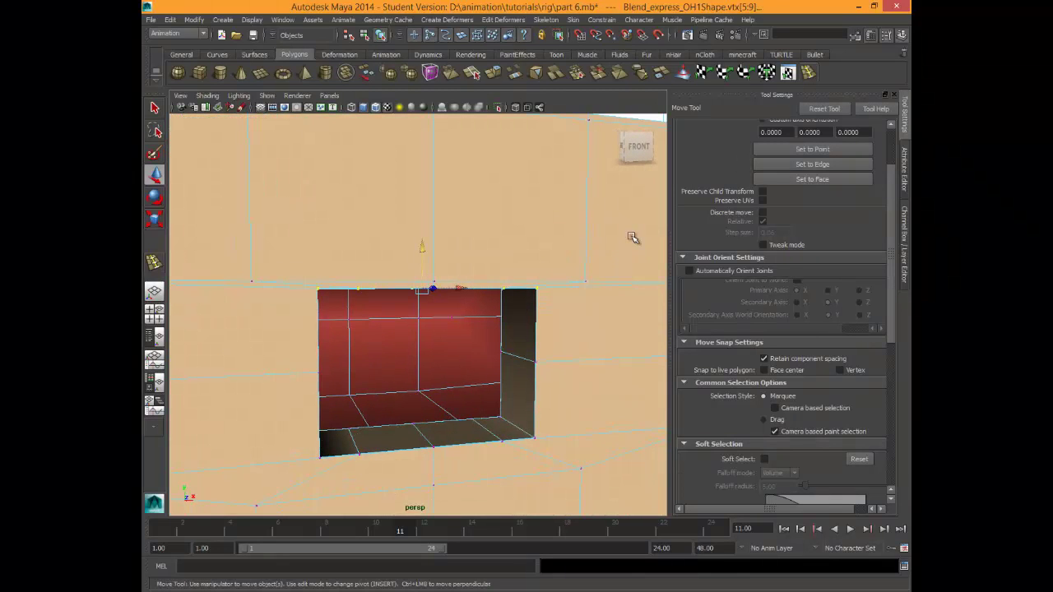
middle_drag(632, 237, 632, 248)
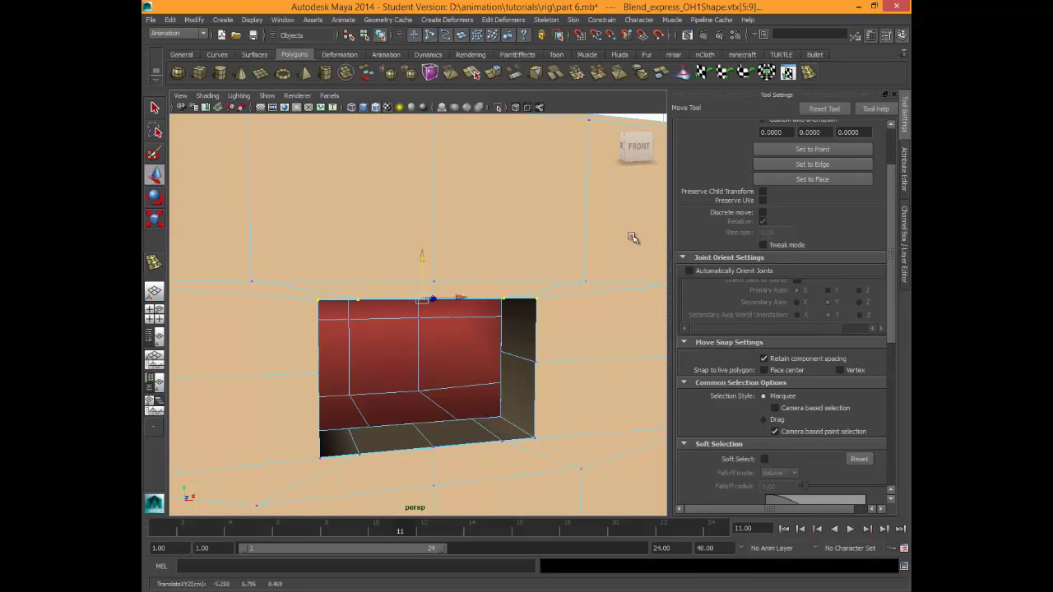
alt+right_drag(632, 237, 632, 237)
click(632, 237)
Select the Grr3 head at the top of the middle column and frame it.
alt+drag(632, 237, 632, 237)
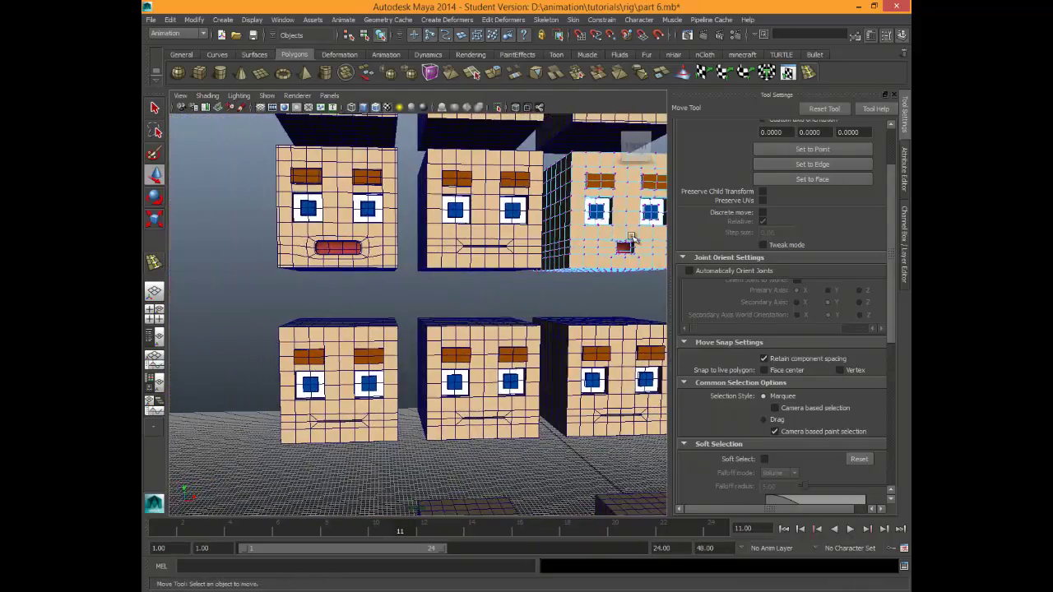
alt+middle_drag(632, 237, 633, 238)
scroll(632, 237, down, 3)
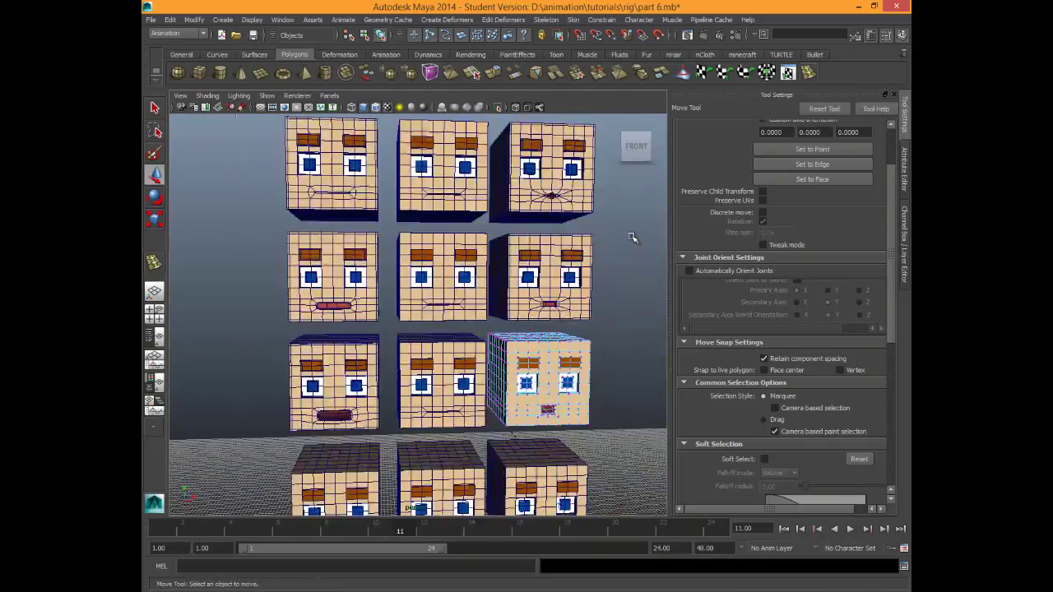
scroll(633, 238, down, 3)
alt+drag(632, 238, 633, 238)
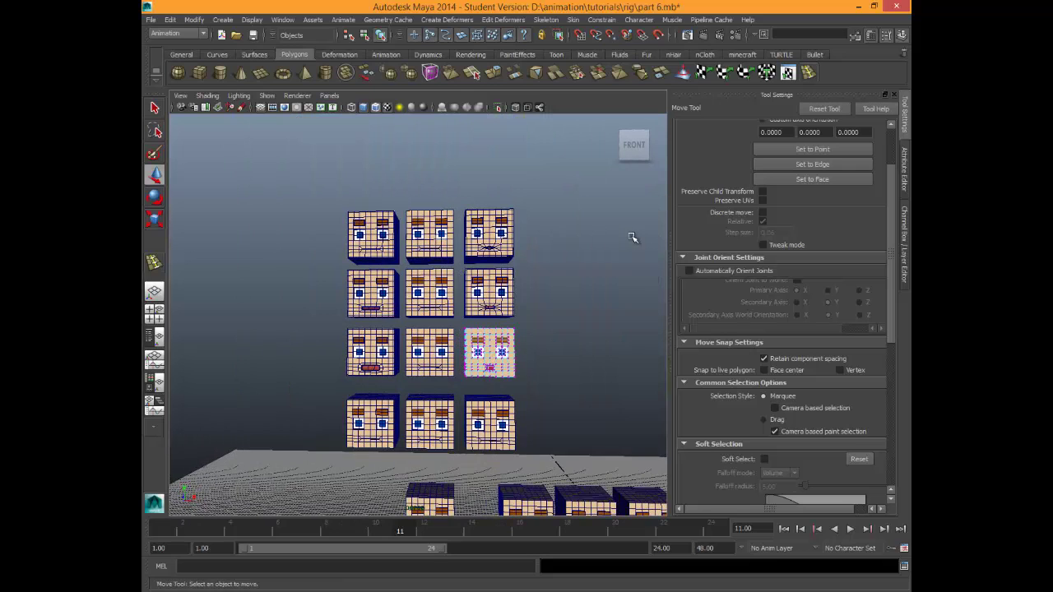
key(ctrl+z)
key(ctrl+z)
key(f)
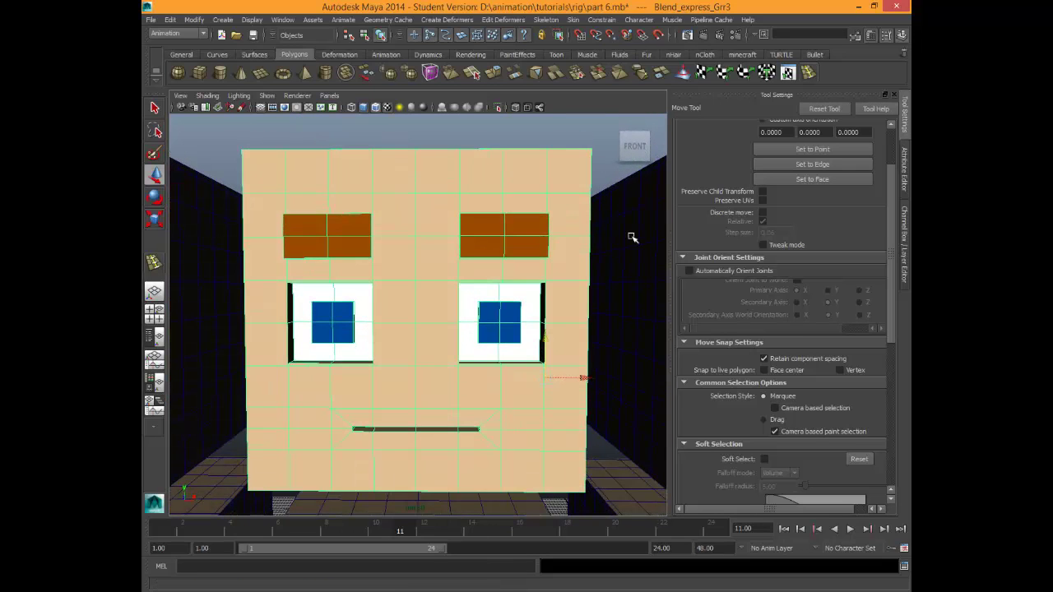
scroll(632, 237, down, 12)
alt+middle_drag(632, 237, 630, 235)
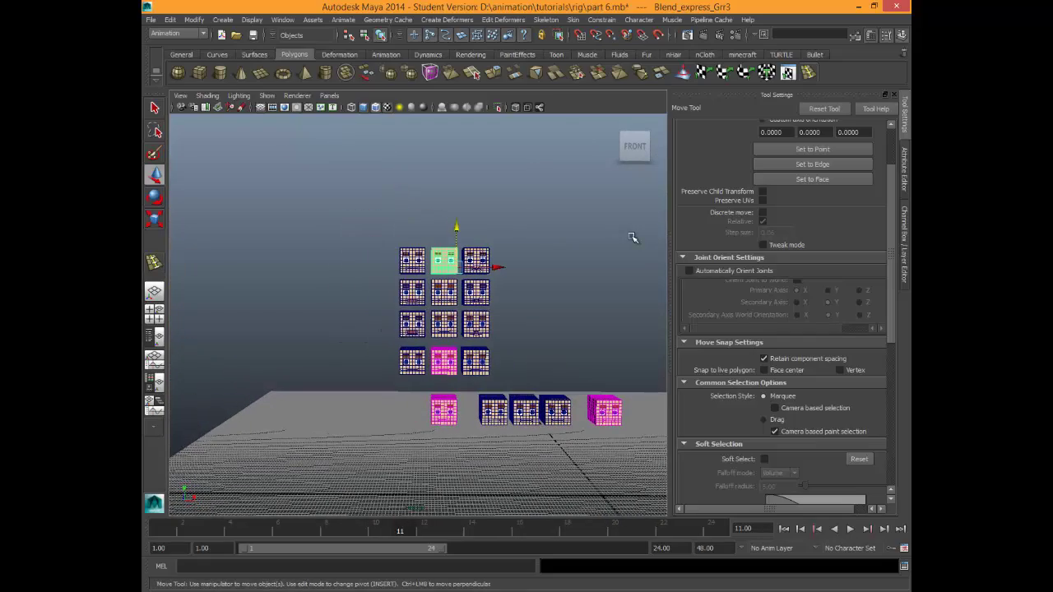
key(f)
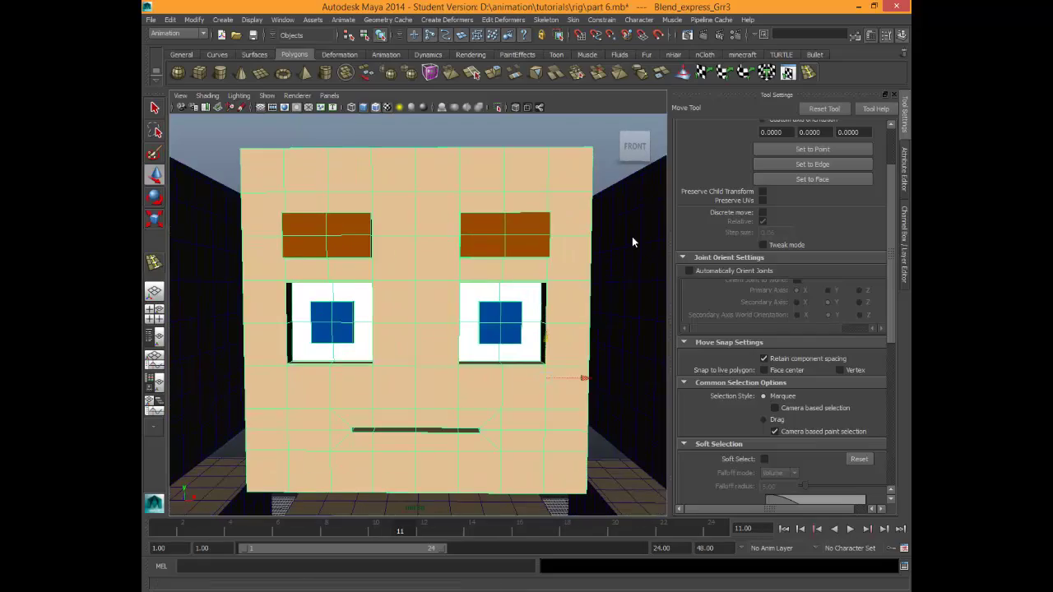
Show the Channel Box for the Grr3 head in place of the tool settings.
key(ctrl+a)
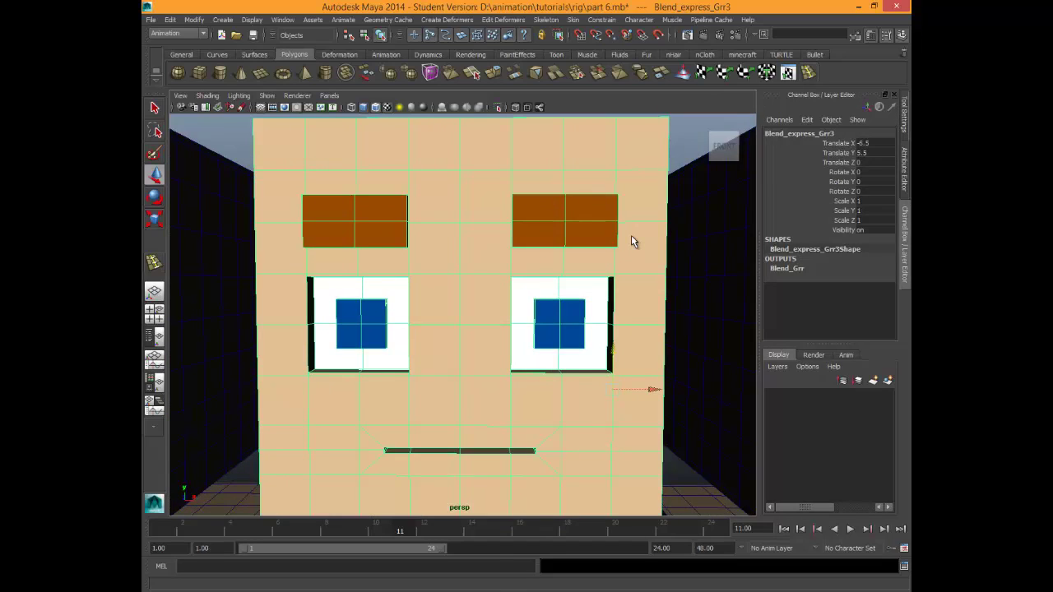
key(ctrl+a)
scroll(631, 236, down, 5)
alt+middle_drag(631, 239, 430, 169)
alt+middle_drag(632, 236, 835, 269)
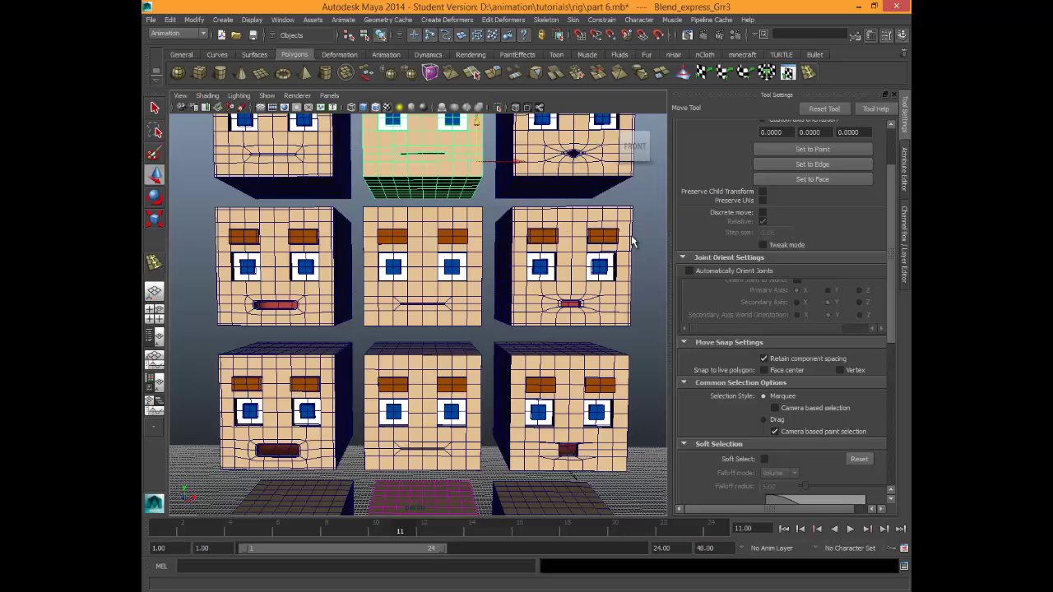
key(ctrl+a)
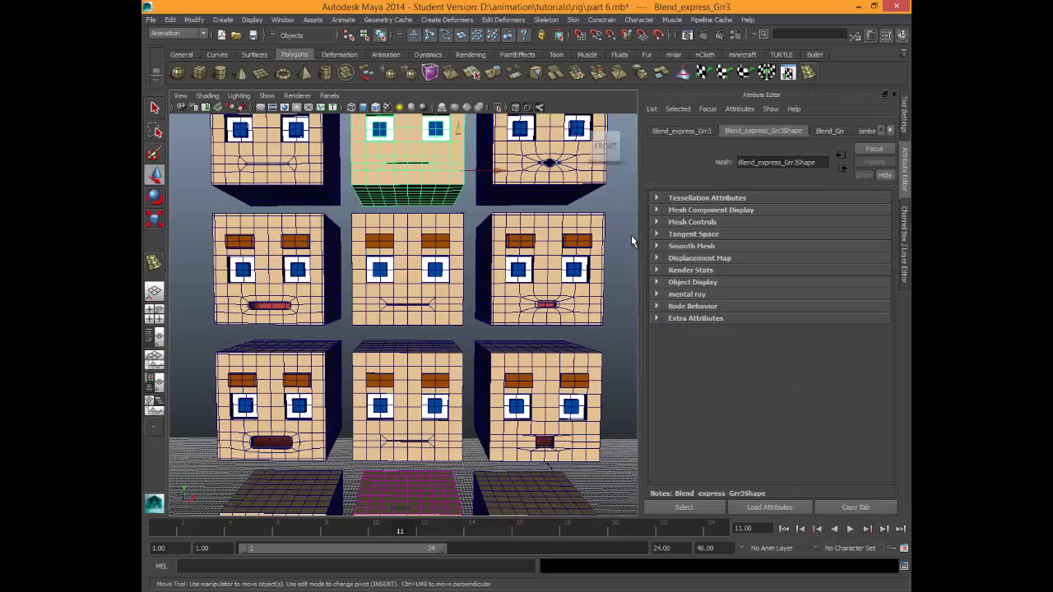
key(ctrl+a)
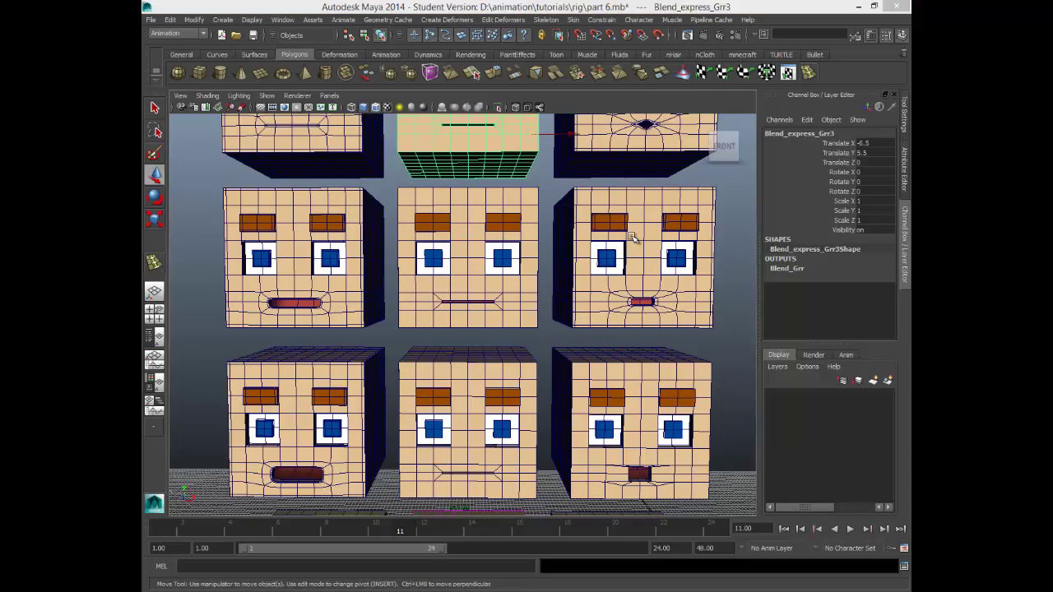
Frame the Grr3 head, clear the selection and examine its closed mouth.
alt+drag(632, 238, 631, 238)
alt+middle_drag(632, 238, 633, 372)
alt+drag(632, 238, 647, 242)
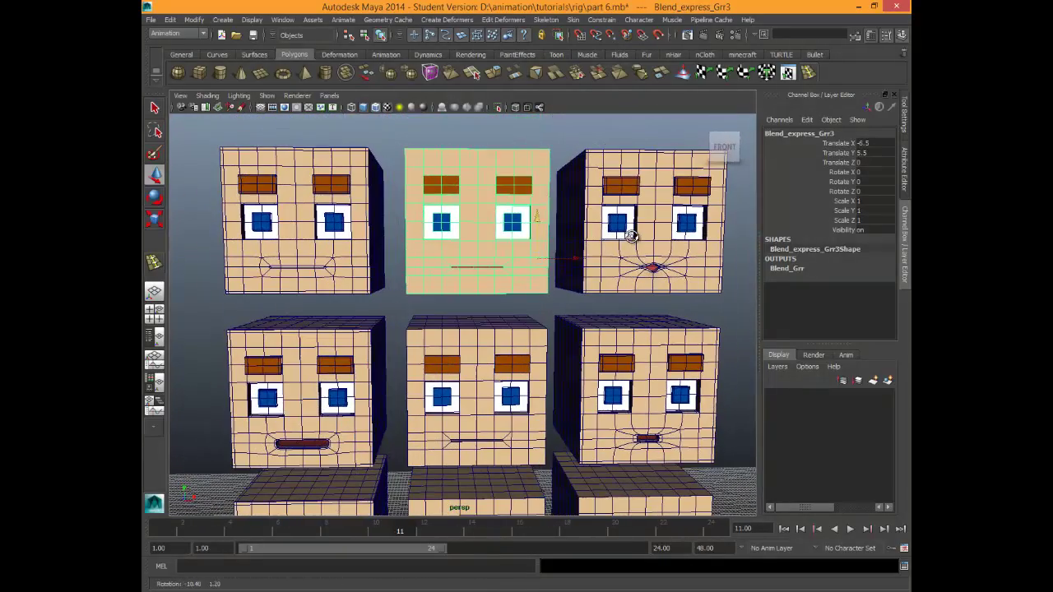
key(f)
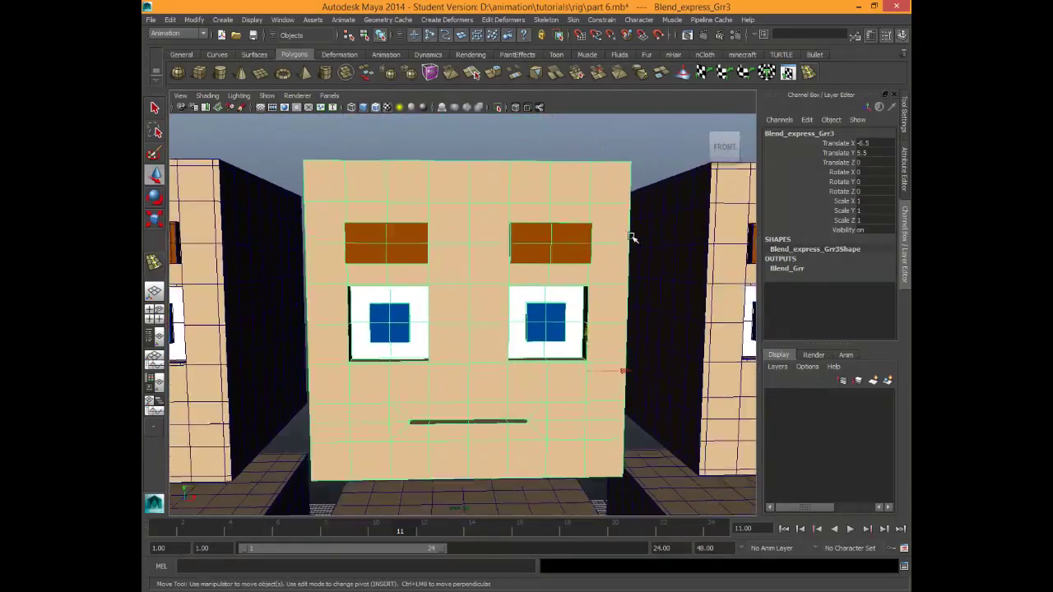
click(632, 238)
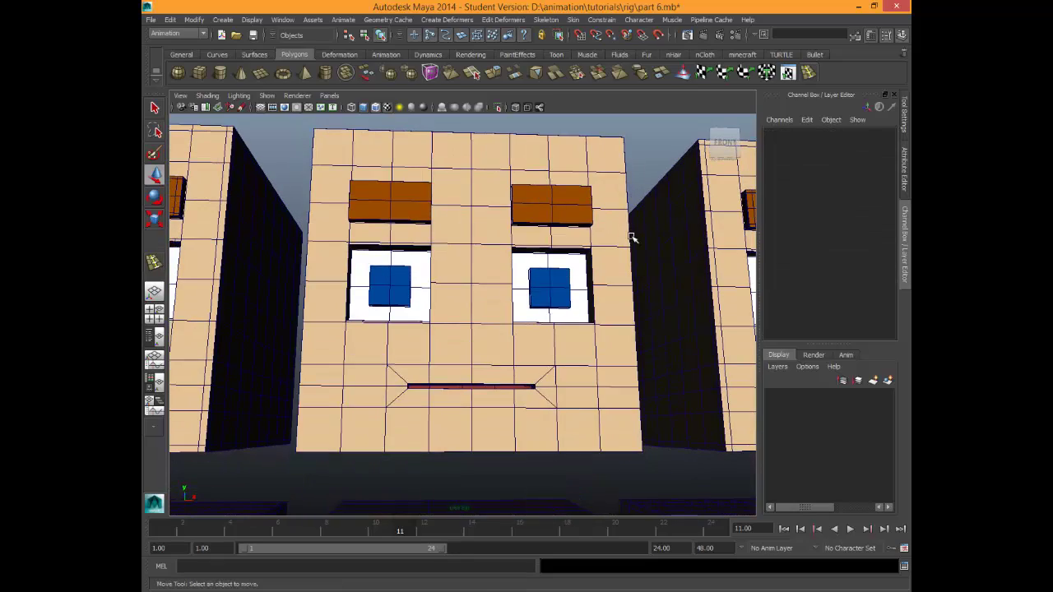
Select the Grr3 head and center its pivot.
click(632, 238)
scroll(632, 237, down, 2)
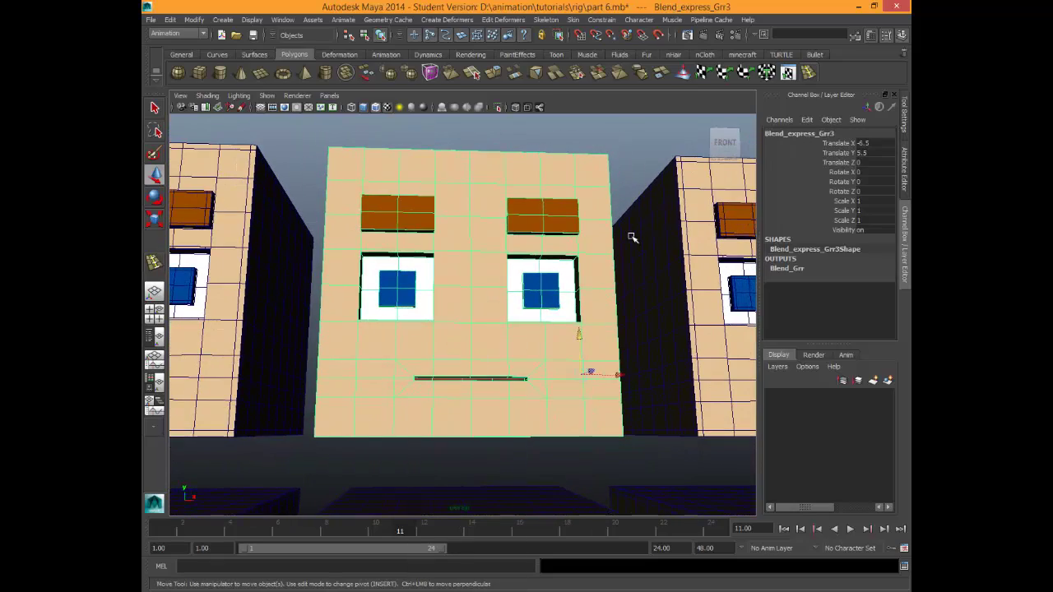
alt+drag(632, 238, 634, 237)
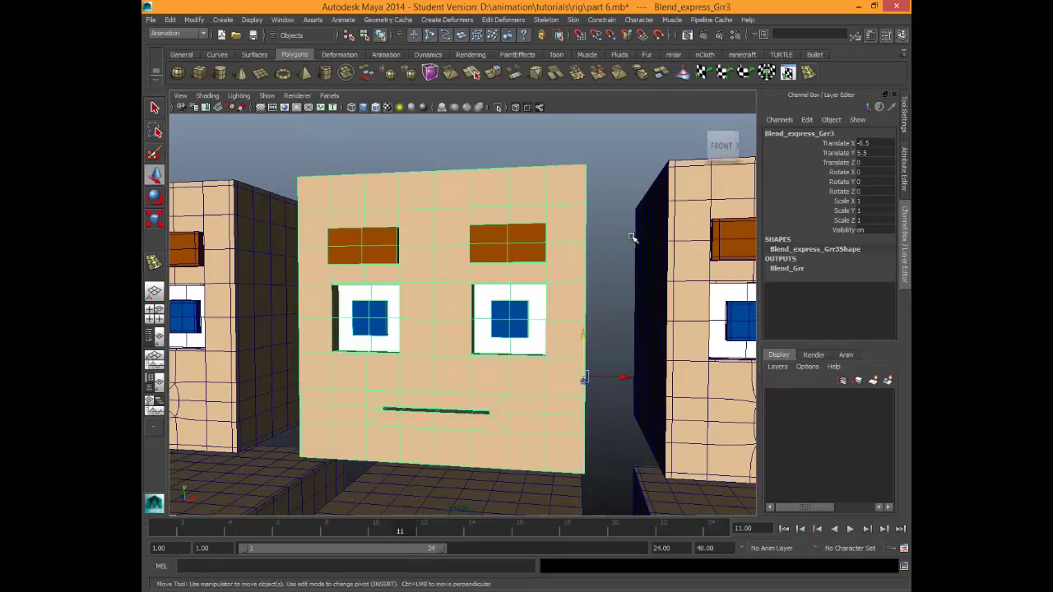
click(194, 20)
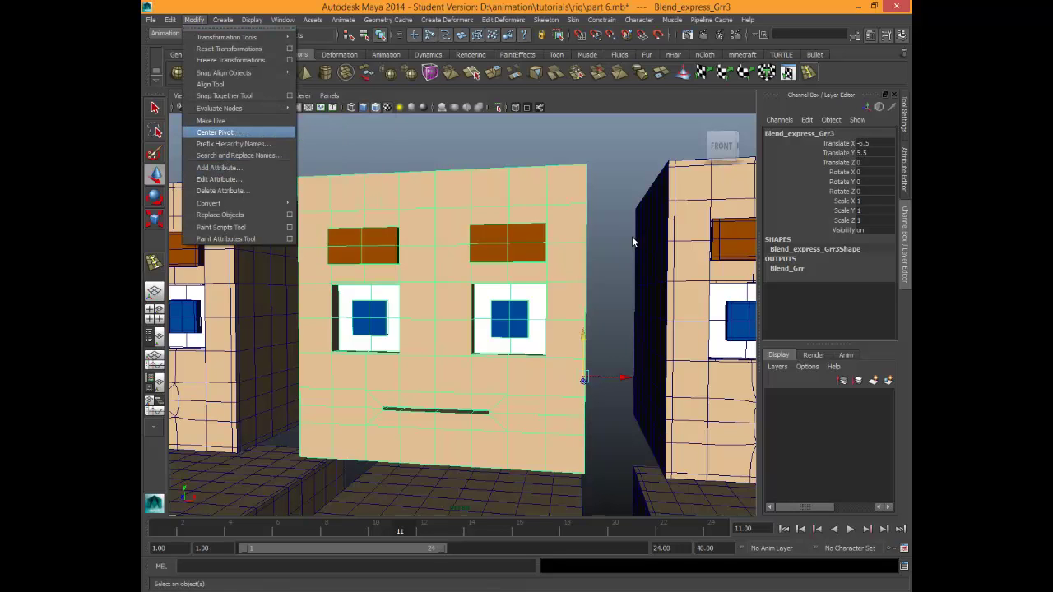
click(215, 132)
alt+drag(634, 242, 632, 238)
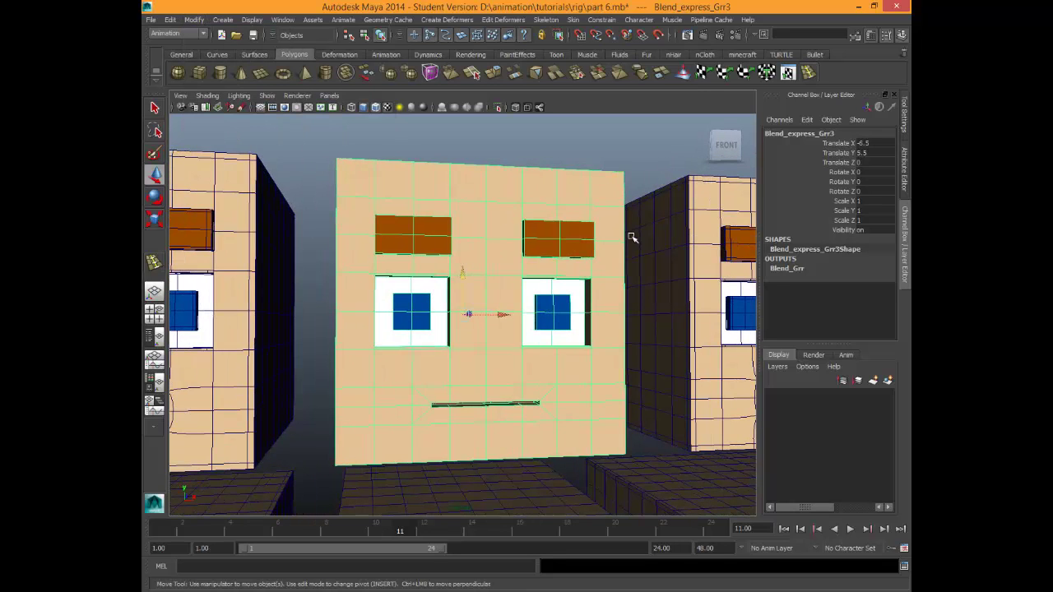
Select the other AH, OH and Grr heads in the grid one after another to inspect them.
click(232, 329)
scroll(632, 238, down, 8)
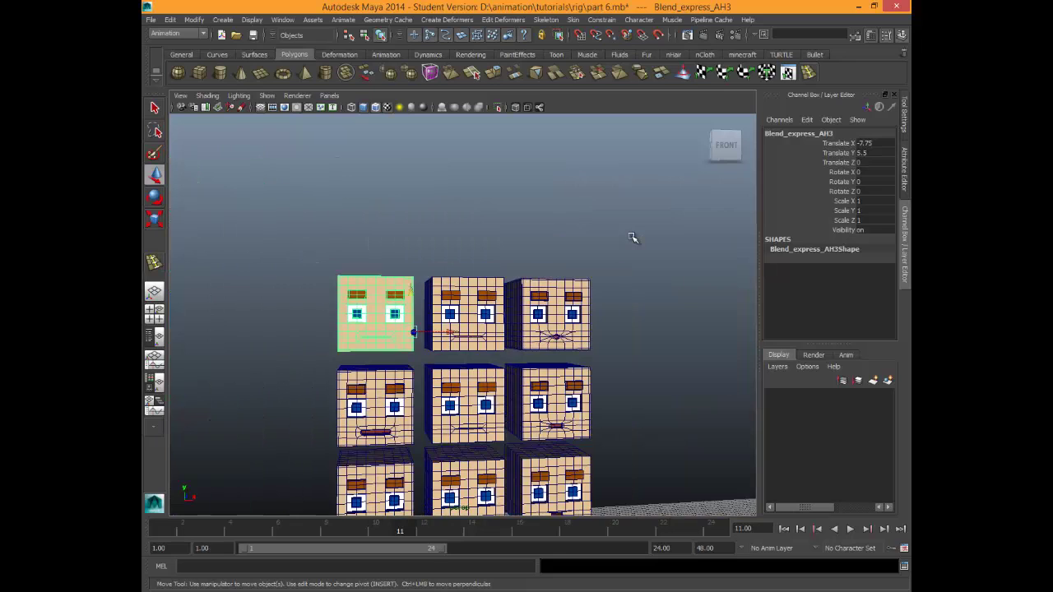
click(556, 322)
click(574, 386)
click(557, 414)
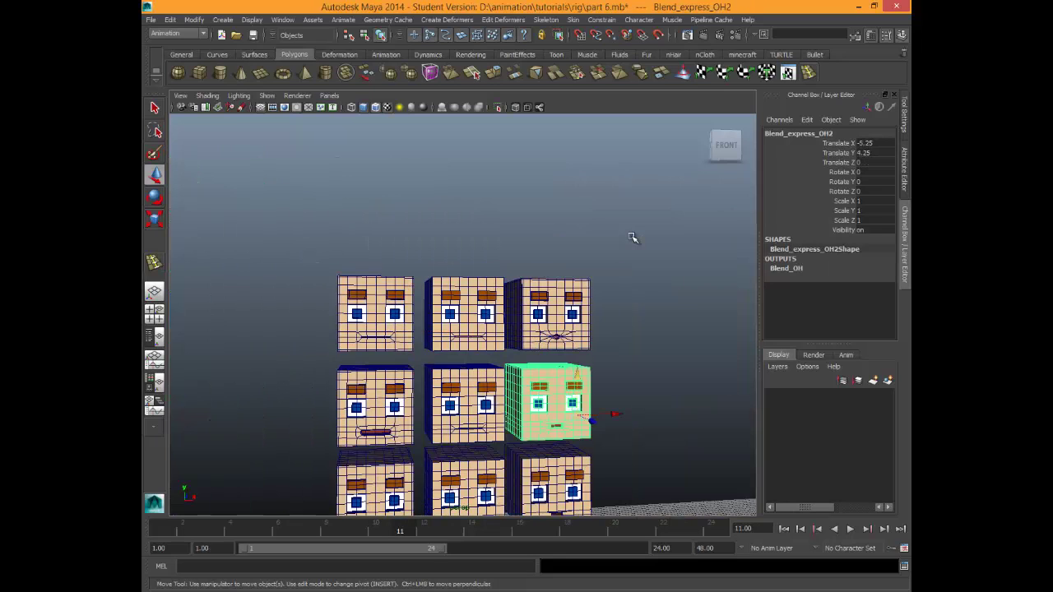
click(467, 415)
click(374, 406)
click(465, 484)
click(374, 484)
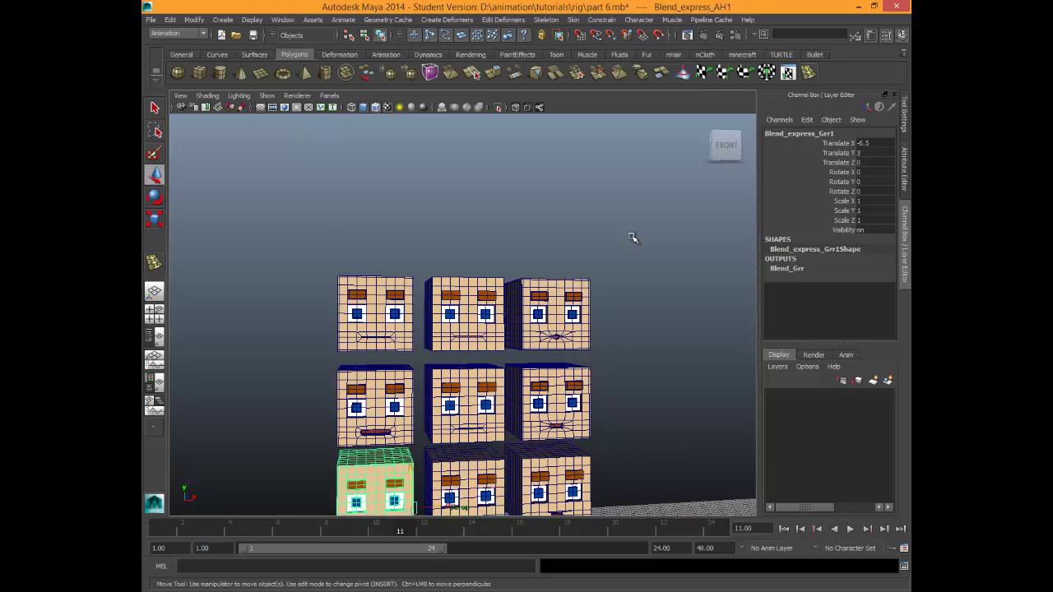
click(548, 481)
scroll(632, 237, down, 3)
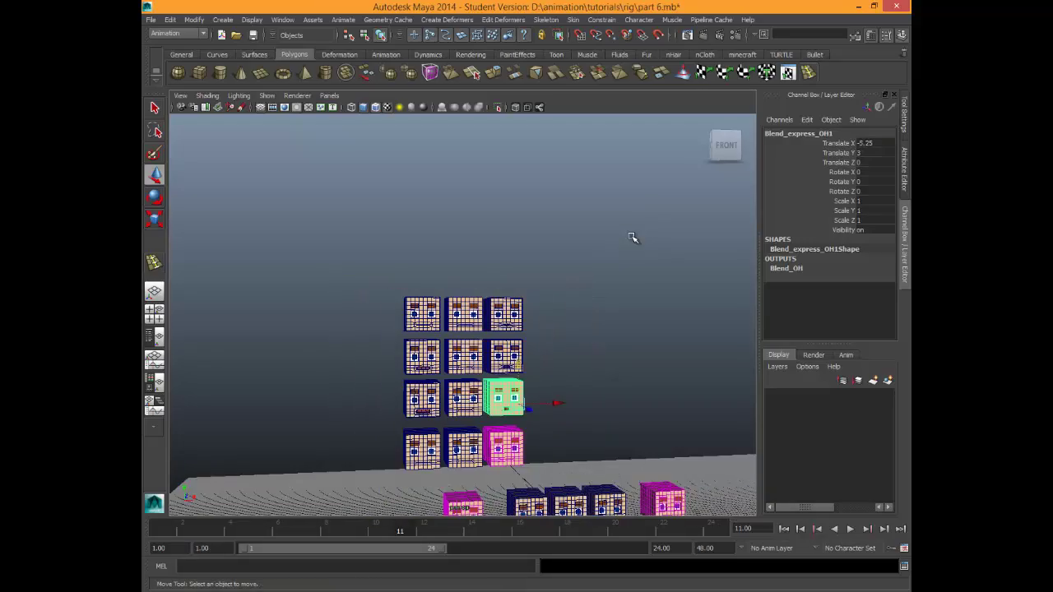
Frame the main Head and the Grr3 head in turn and examine the blend-shape heads from behind and in front.
click(503, 447)
click(662, 499)
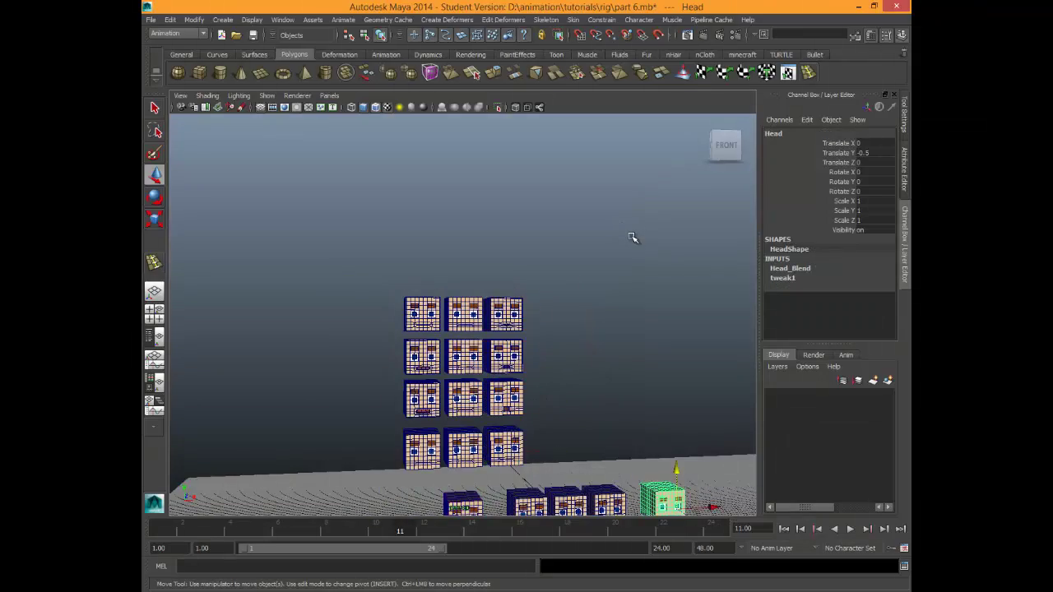
key(f)
alt+drag(632, 238, 632, 237)
scroll(632, 237, down, 3)
scroll(632, 237, down, 5)
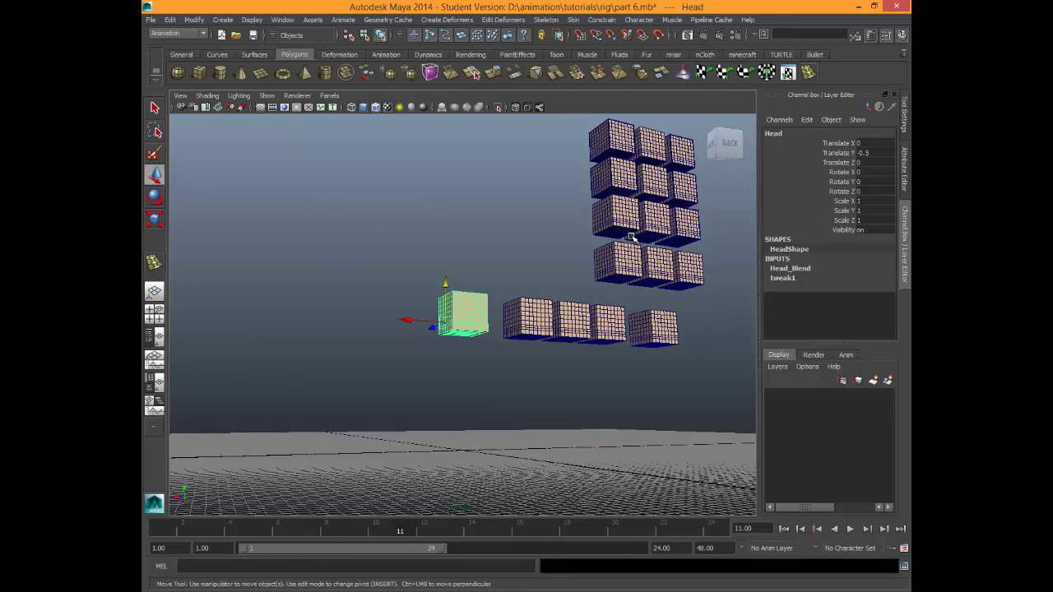
click(652, 146)
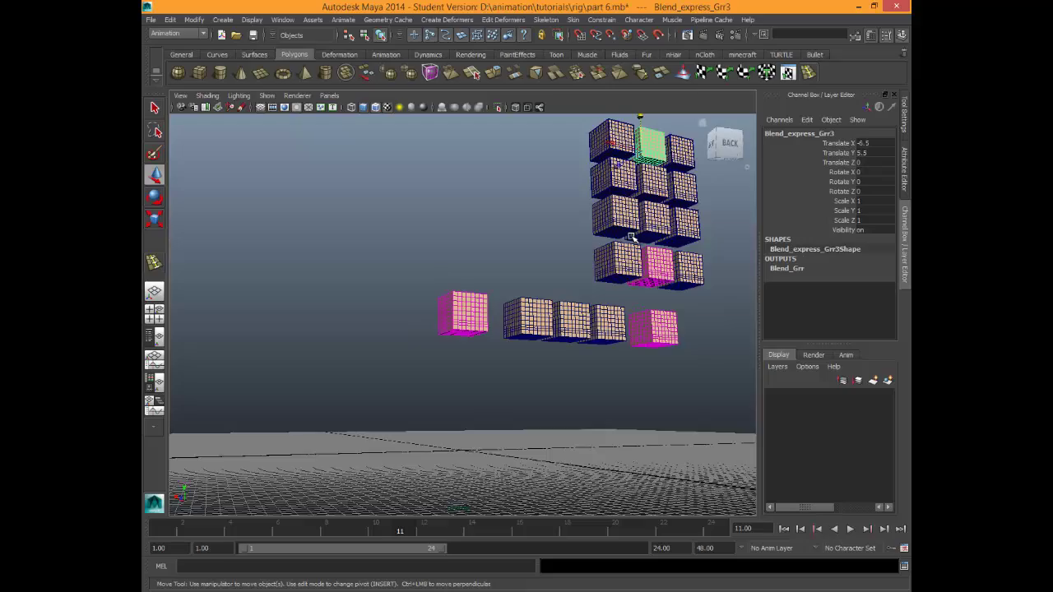
key(f)
alt+drag(631, 236, 633, 237)
scroll(633, 238, down, 2)
Select the three AH heads and the three OH heads and toggle their smooth mesh preview on and off.
click(275, 320)
scroll(633, 237, down, 5)
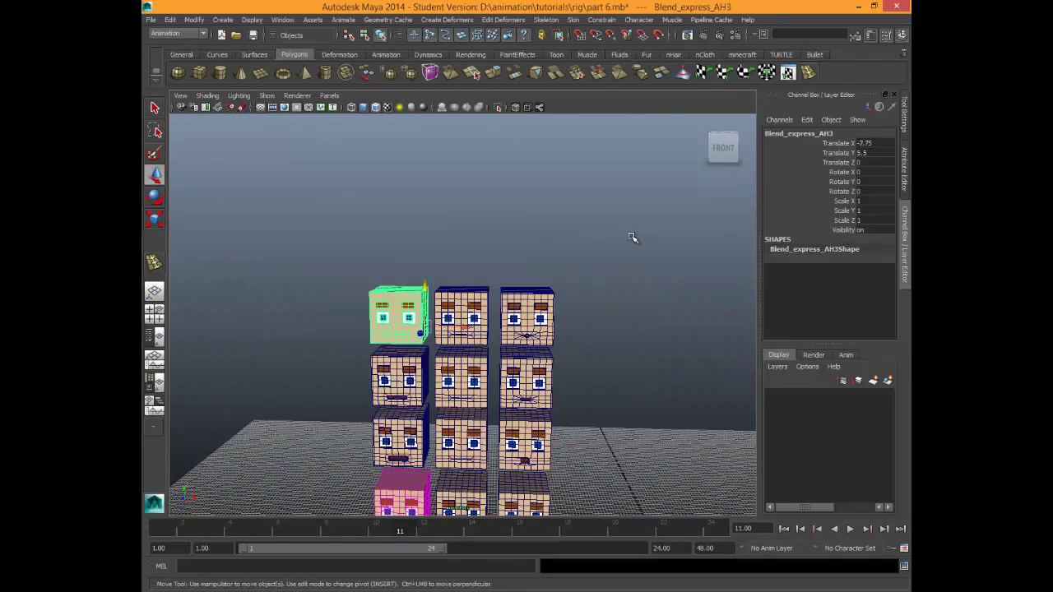
shift+click(399, 378)
shift+click(400, 439)
shift+click(524, 442)
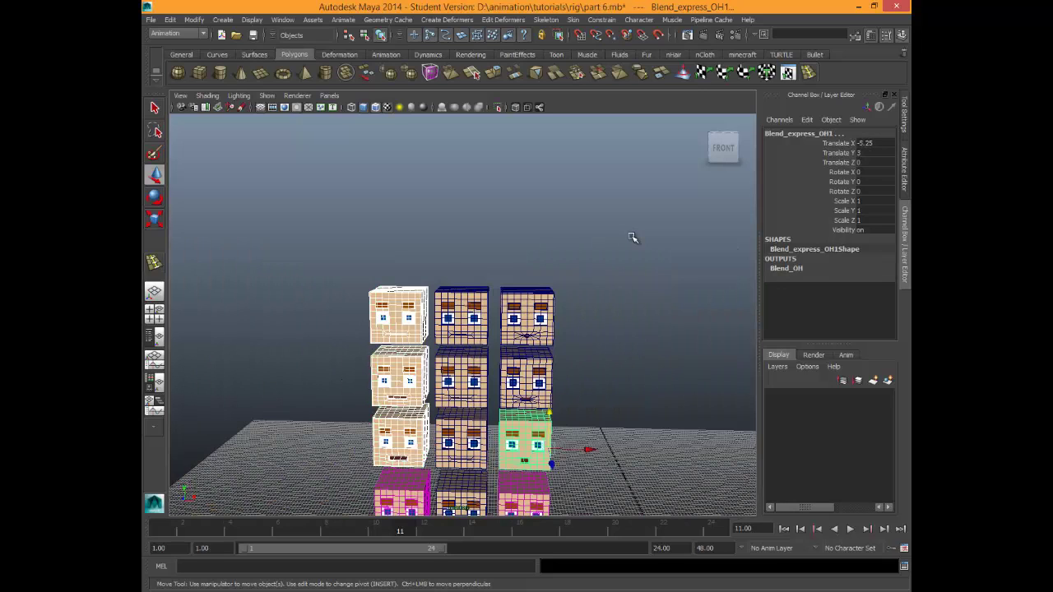
shift+click(526, 381)
shift+click(527, 317)
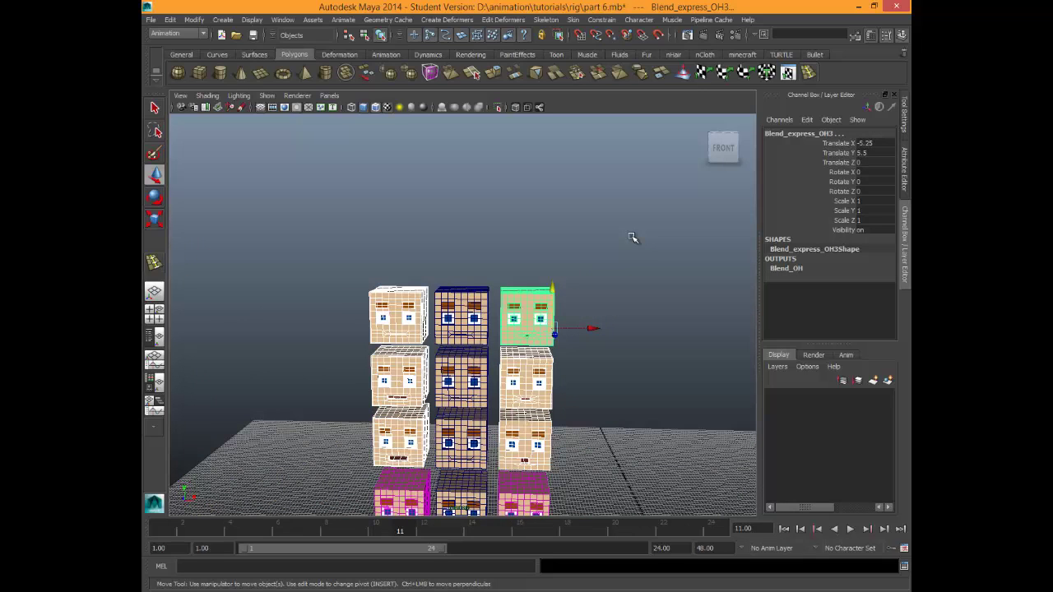
key(1)
key(3)
key(1)
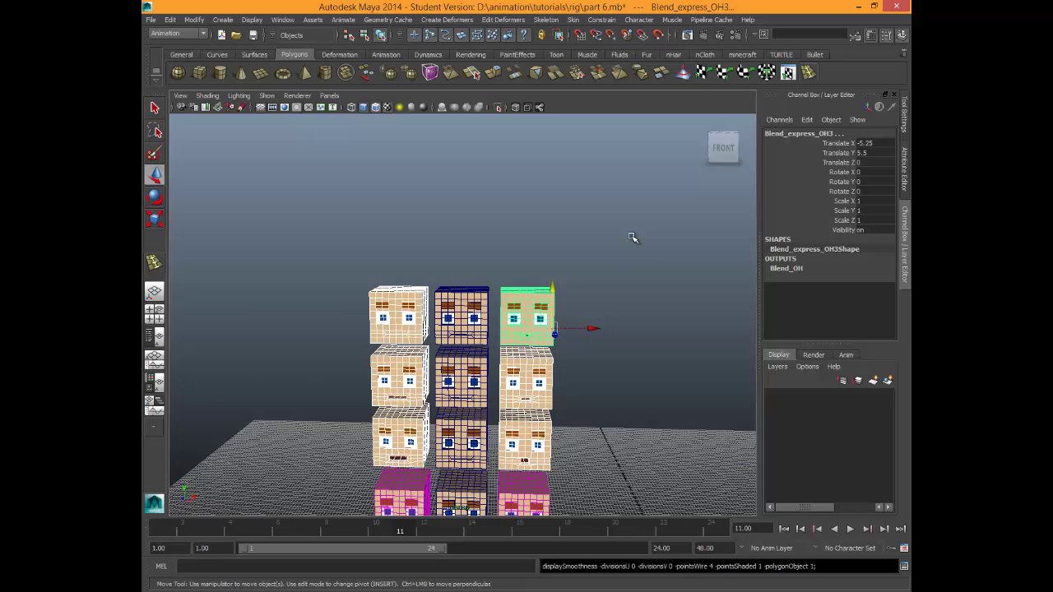
Clear the head selection and look over the rows of blend-shape heads.
click(632, 236)
scroll(632, 237, up, 5)
alt+drag(632, 236, 633, 238)
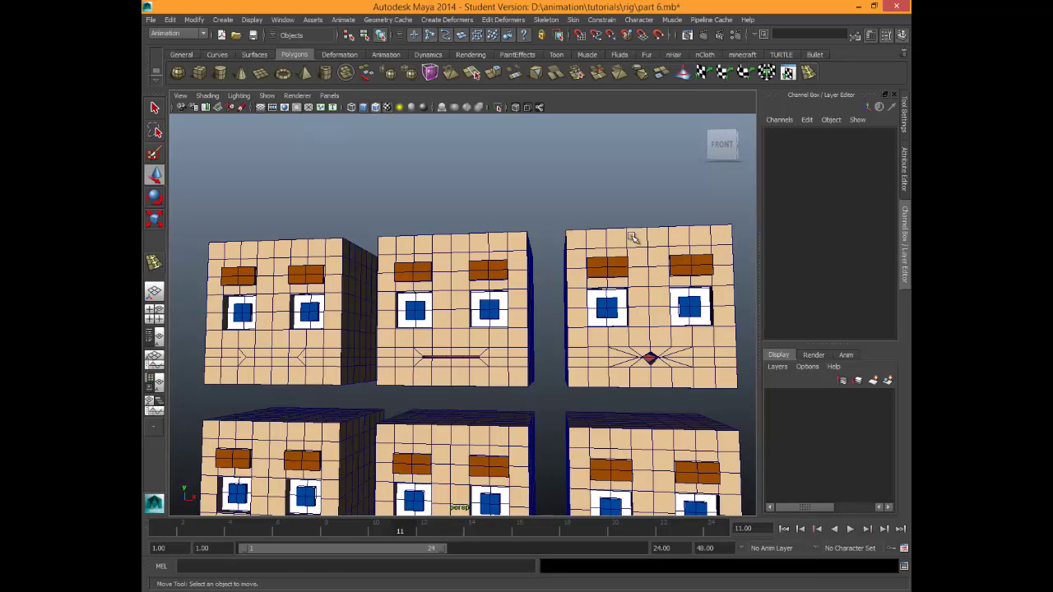
key(ctrl+z)
key(ctrl+z)
key(ctrl+z)
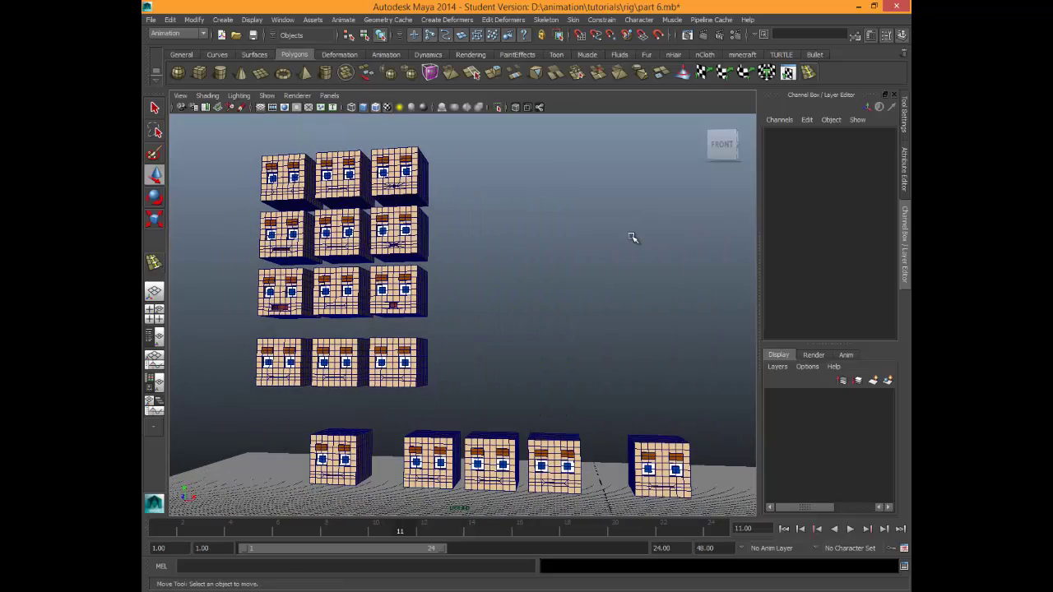
Frame the mouth of the Grr3 head and switch the head to vertex editing.
key(f)
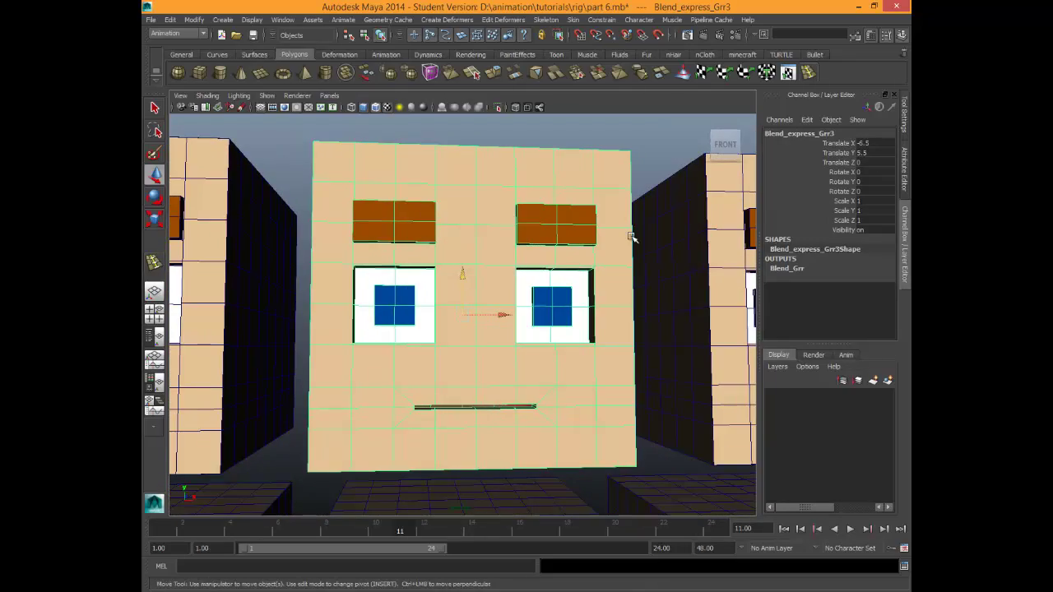
alt+middle_drag(631, 236, 617, 145)
alt+right_drag(631, 237, 724, 236)
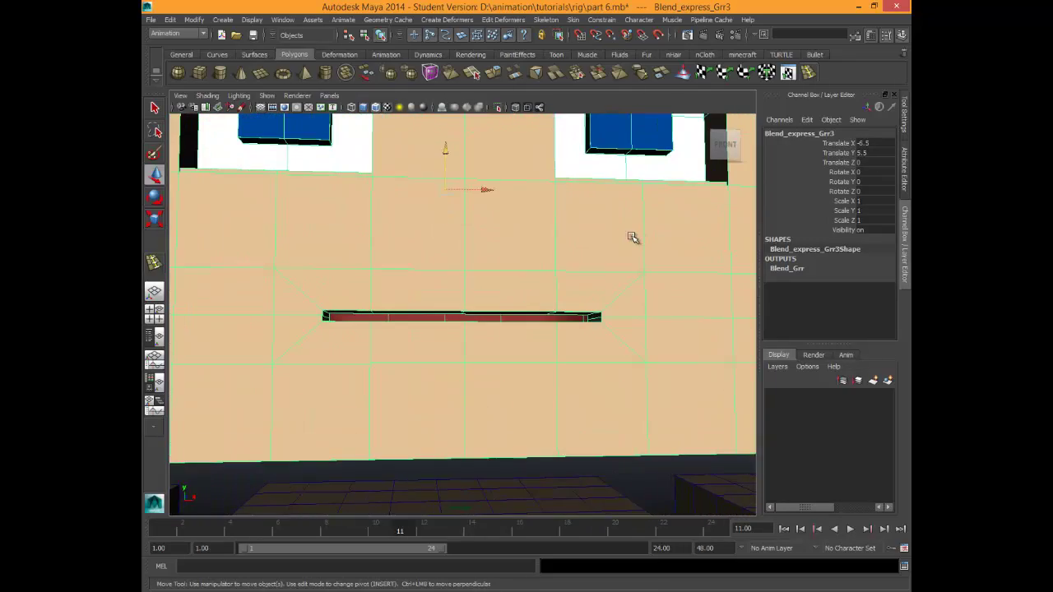
right_click(407, 329)
click(408, 357)
scroll(632, 237, down, 2)
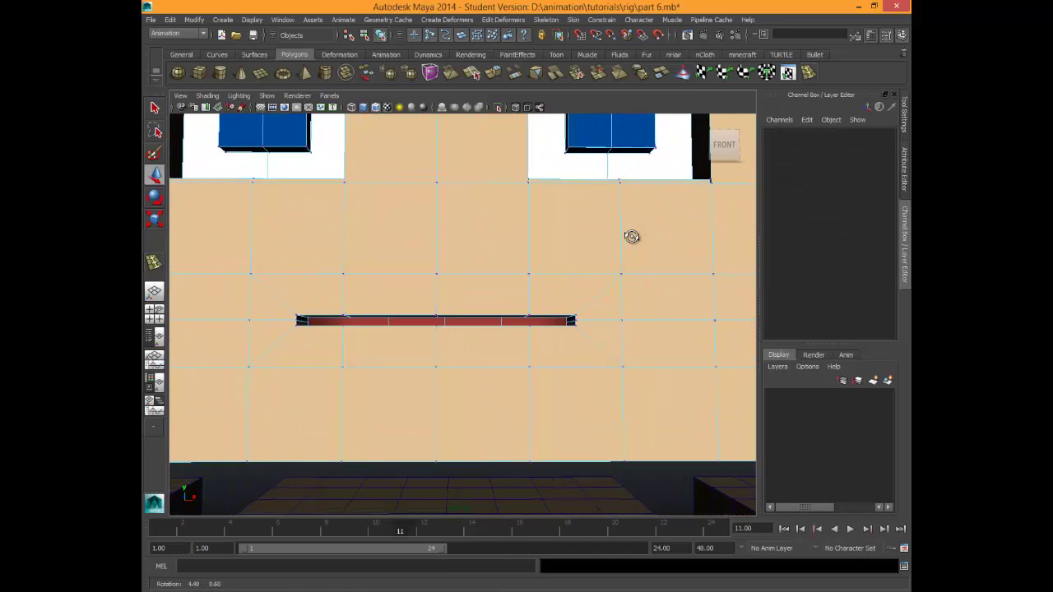
alt+drag(631, 237, 632, 236)
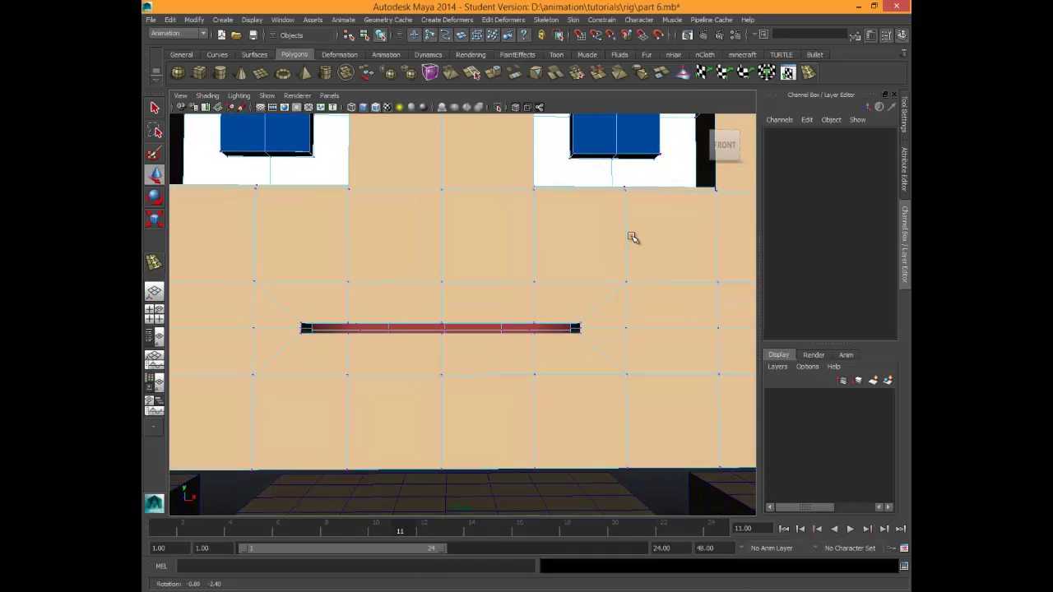
Select all Grr3 mouth vertices and scale them slightly taller and wider.
drag(284, 312, 600, 345)
alt+drag(632, 237, 467, 237)
alt+drag(632, 237, 632, 238)
click(632, 238)
key(r)
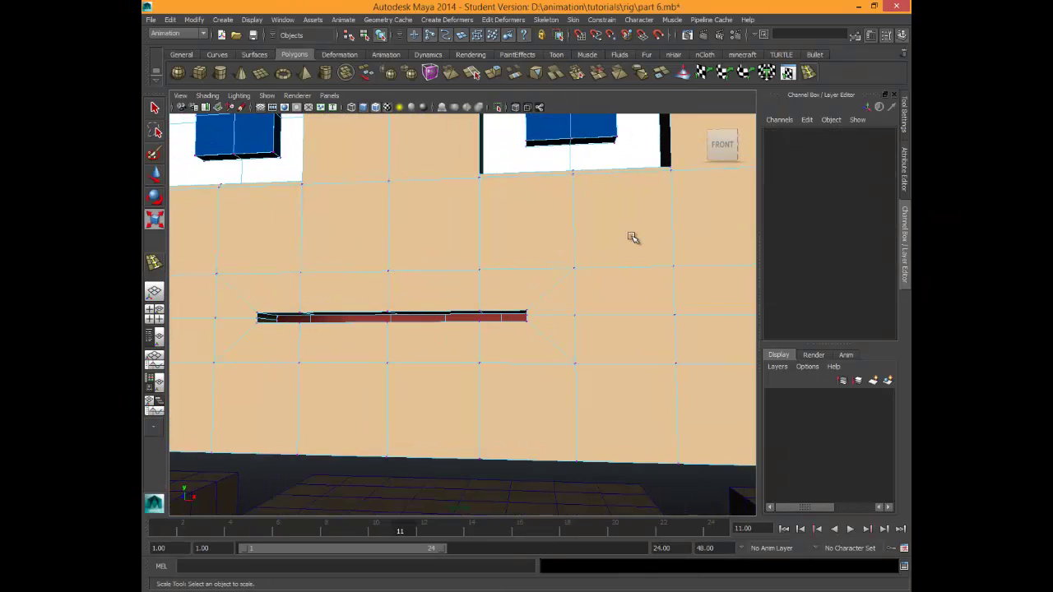
key(ctrl+z)
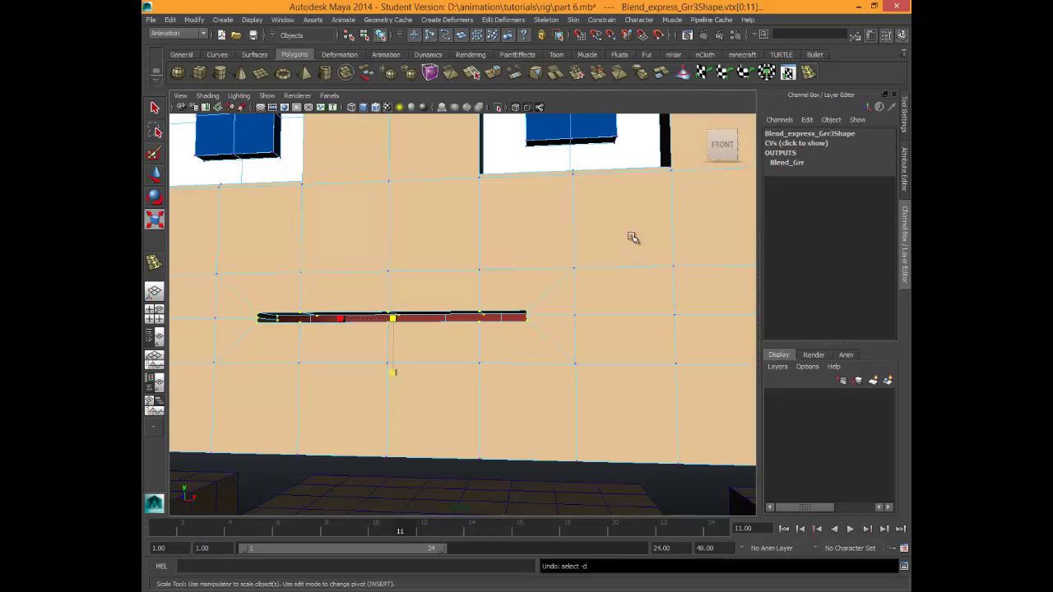
drag(393, 373, 392, 394)
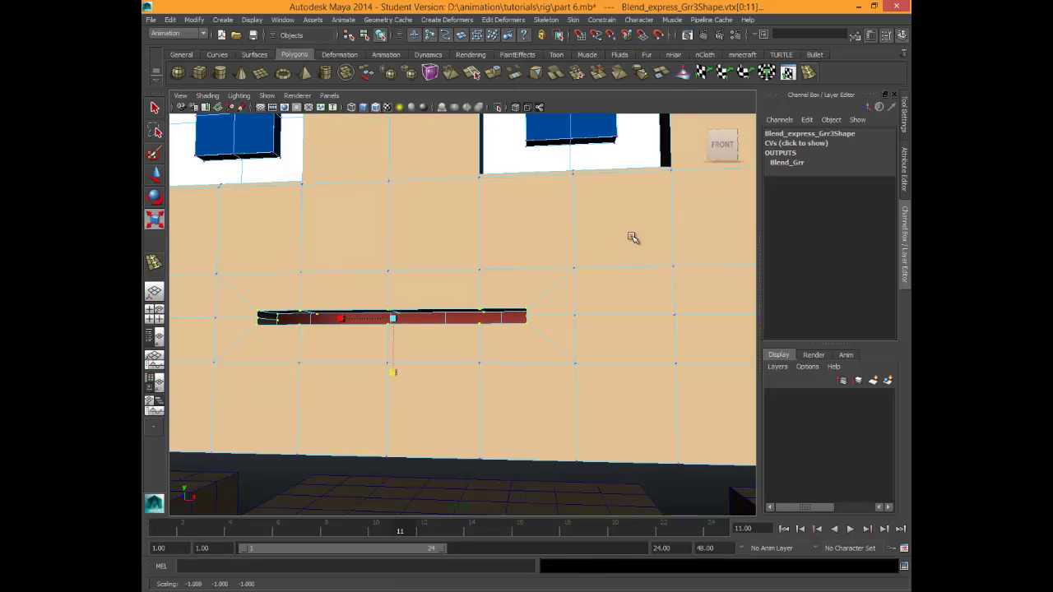
middle_drag(632, 238, 632, 238)
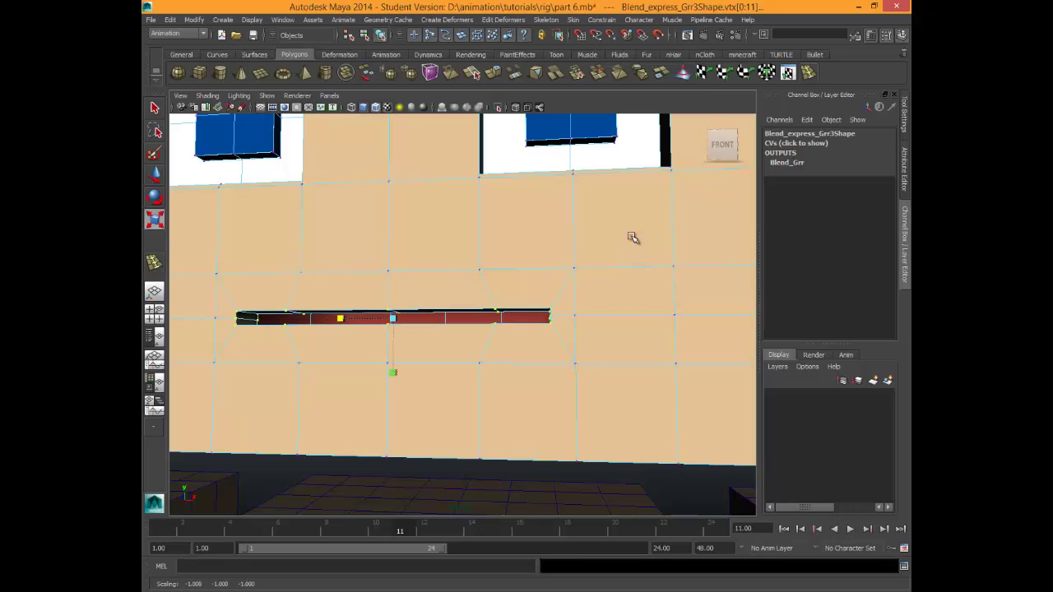
Switch the Grr2 head below to vertex editing and select its mouth vertices for scaling.
alt+drag(632, 238, 632, 237)
alt+middle_drag(632, 237, 632, 237)
alt+right_drag(632, 236, 632, 237)
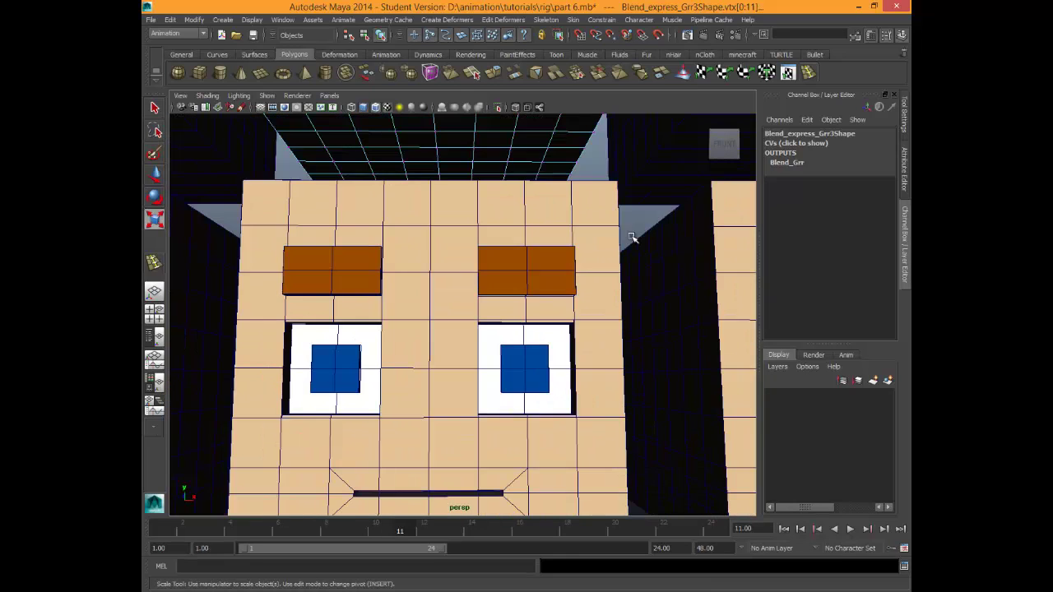
alt+middle_drag(632, 237, 632, 237)
right_click(376, 286)
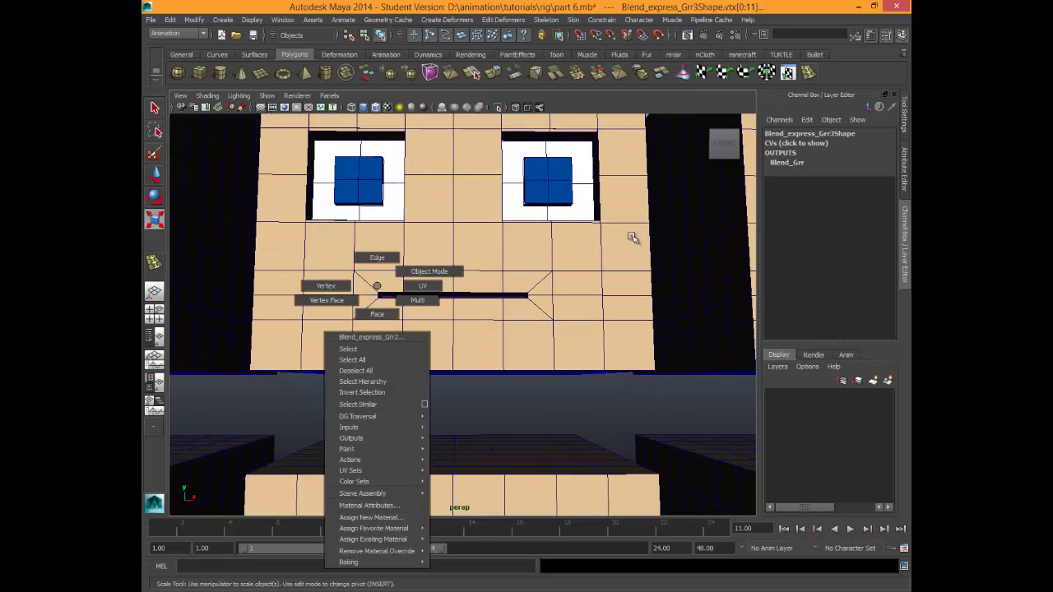
right_drag(377, 286, 326, 286)
alt+drag(632, 238, 632, 238)
key(r)
drag(363, 316, 525, 346)
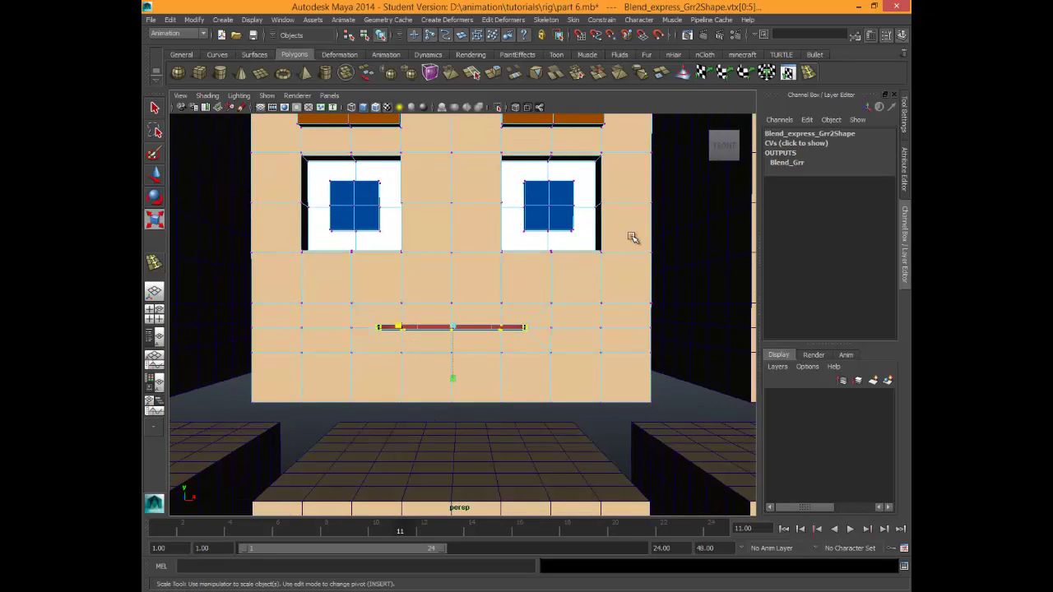
Try to scale the selected Grr2 mouth vertices vertically and undo the scaling.
alt+drag(632, 238, 631, 237)
key(f)
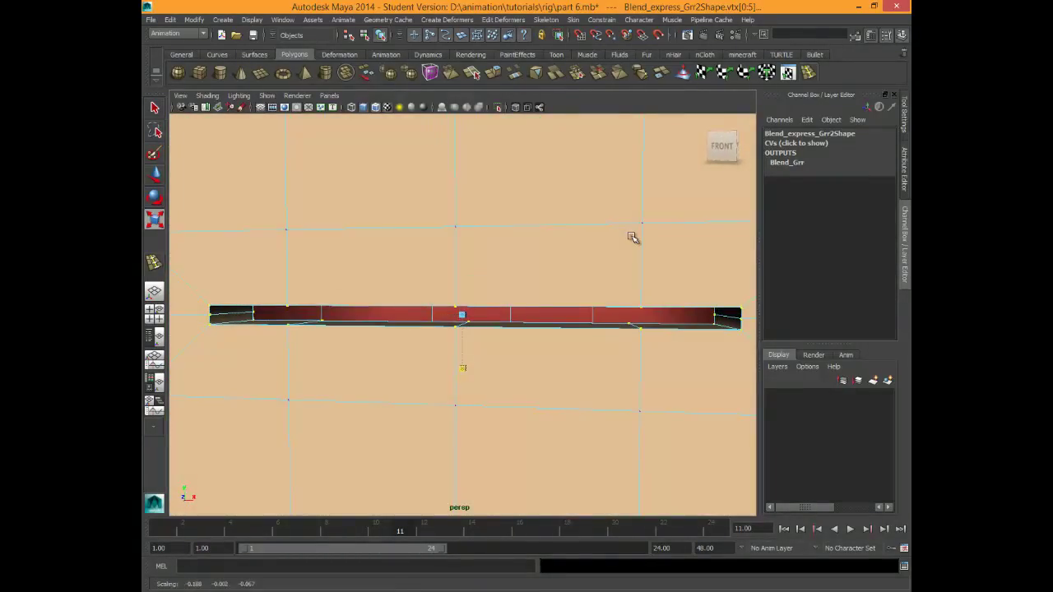
key(ctrl+z)
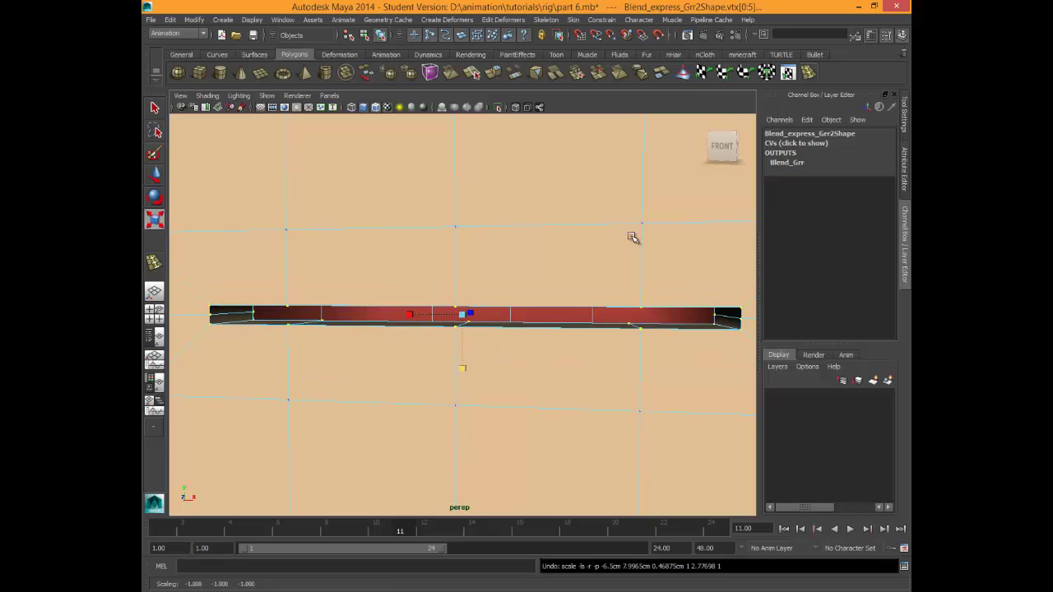
Reselect the full set of Grr2 mouth vertices and scale the mouth wider and taller.
scroll(632, 237, down, 6)
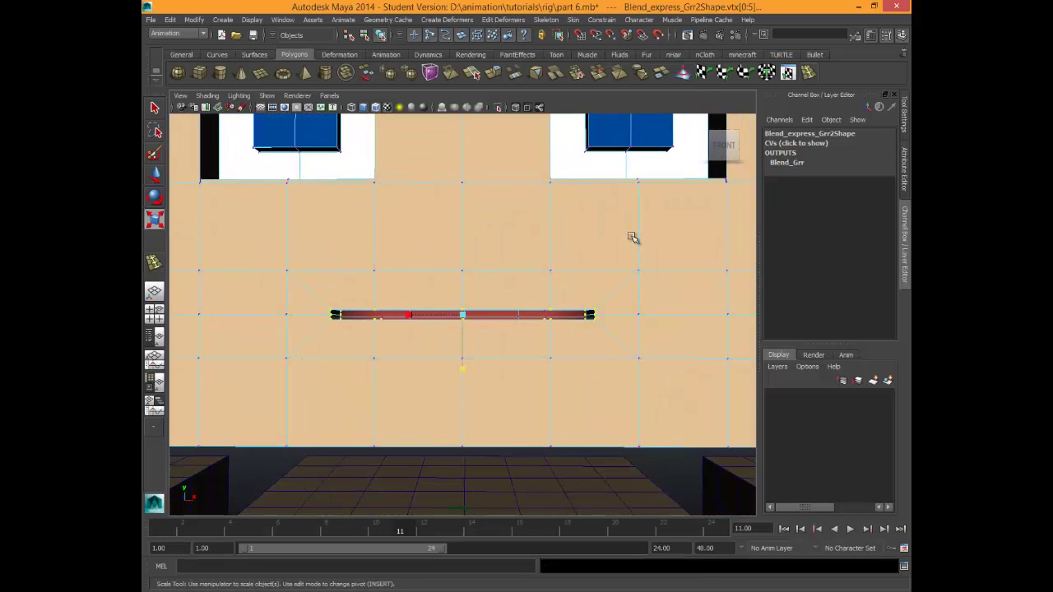
drag(313, 297, 601, 332)
alt+drag(632, 237, 631, 236)
key(ctrl+z)
key(ctrl+z)
key(ctrl+z)
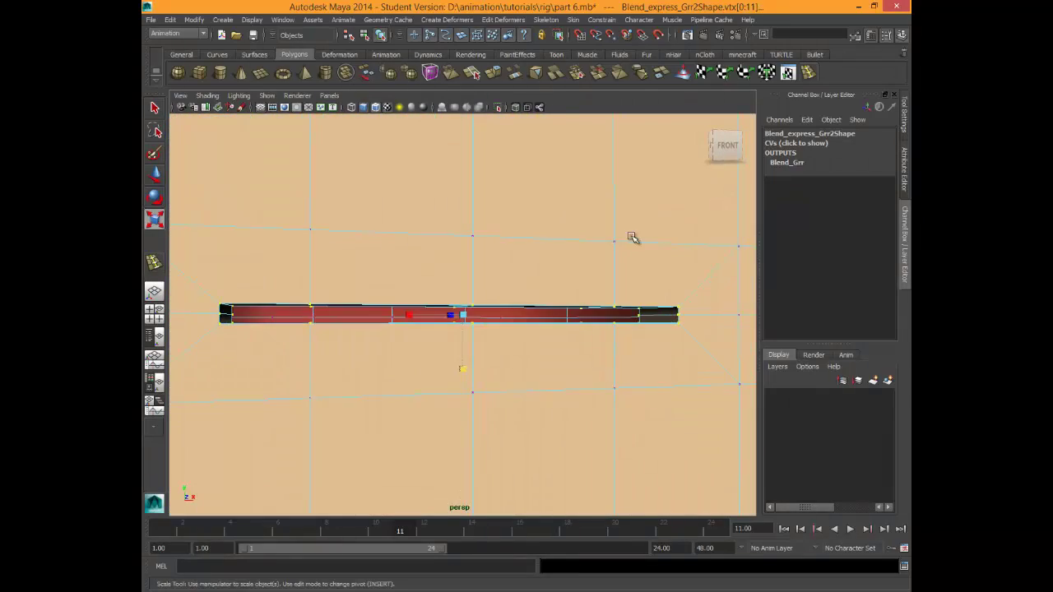
drag(408, 315, 389, 315)
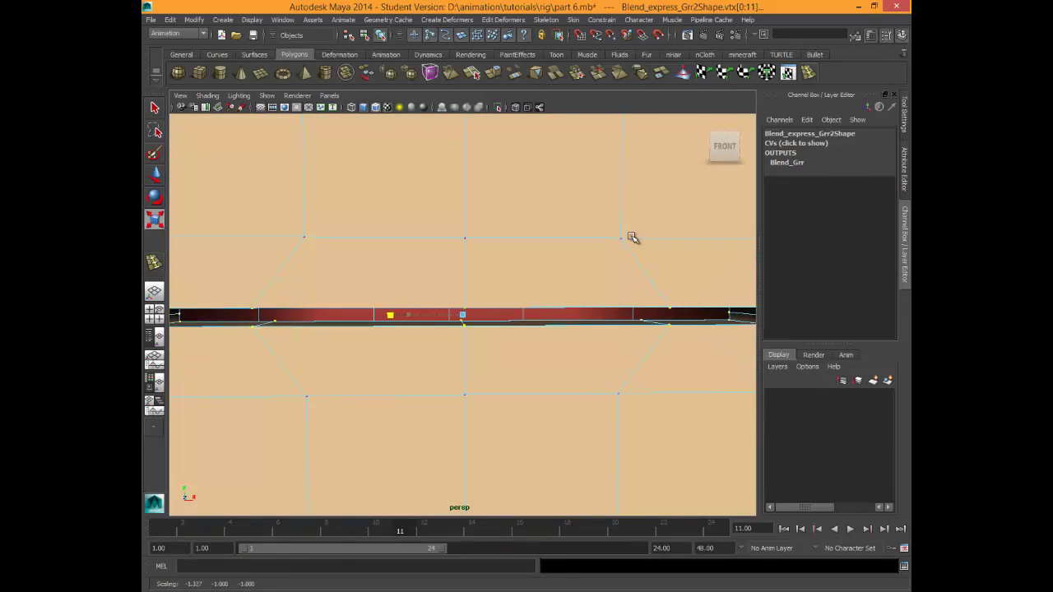
key(ctrl+z)
mouse_move(462, 368)
mouse_down()
mouse_move(462, 466)
mouse_move(462, 428)
mouse_up()
scroll(632, 237, down, 5)
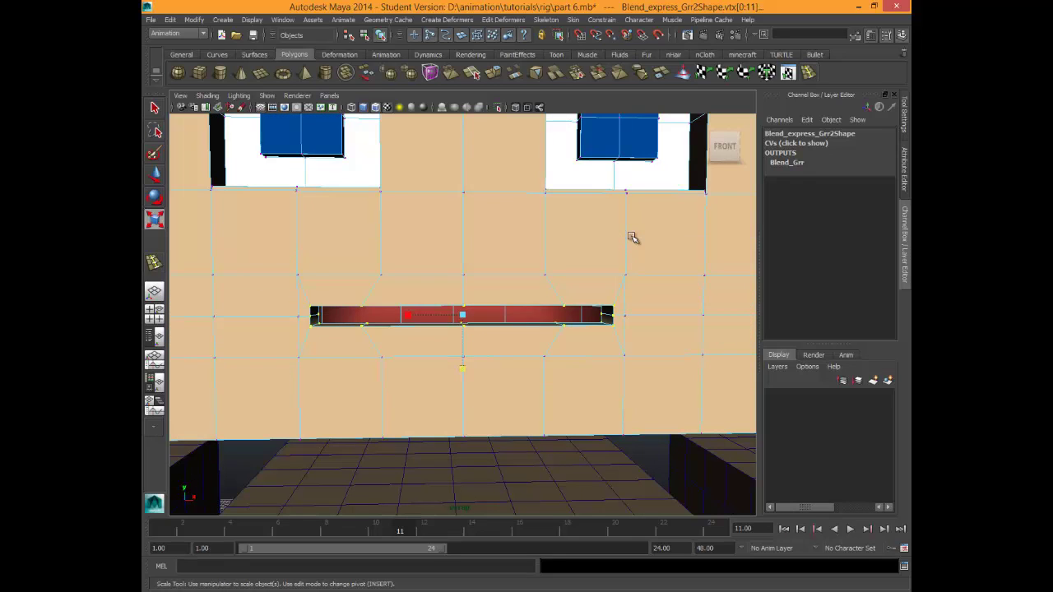
Select the row of Grr2 lower lip vertices and move it down slightly.
key(ctrl+z)
key(ctrl+z)
key(ctrl+z)
key(ctrl+z)
key(w)
key(ctrl+z)
key(ctrl+z)
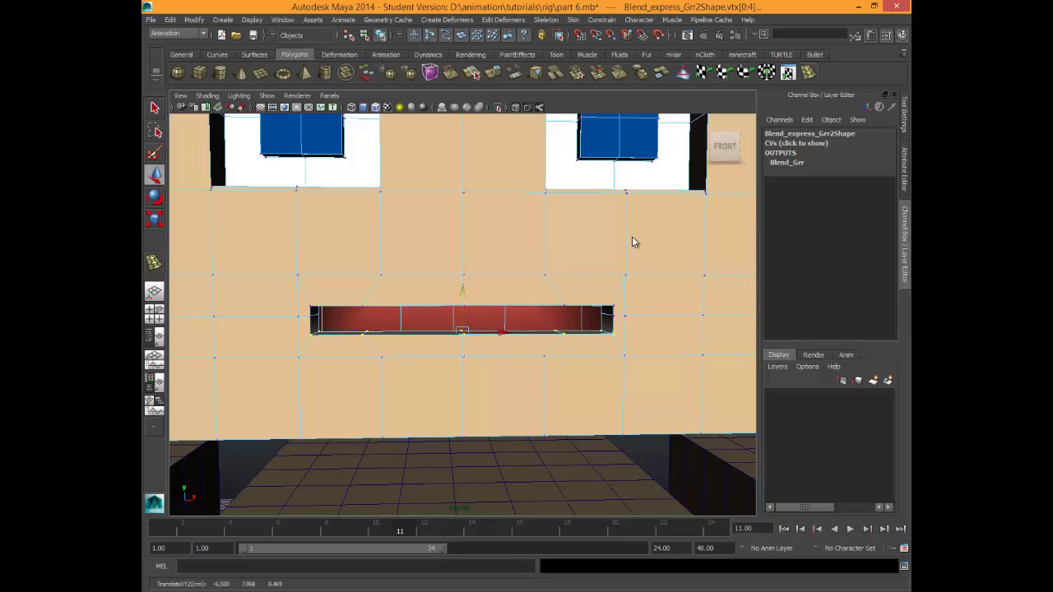
Switch the Grr1 head below to vertex editing and select its mouth vertices, leaving out the unwanted vertices behind them.
scroll(631, 236, down, 2)
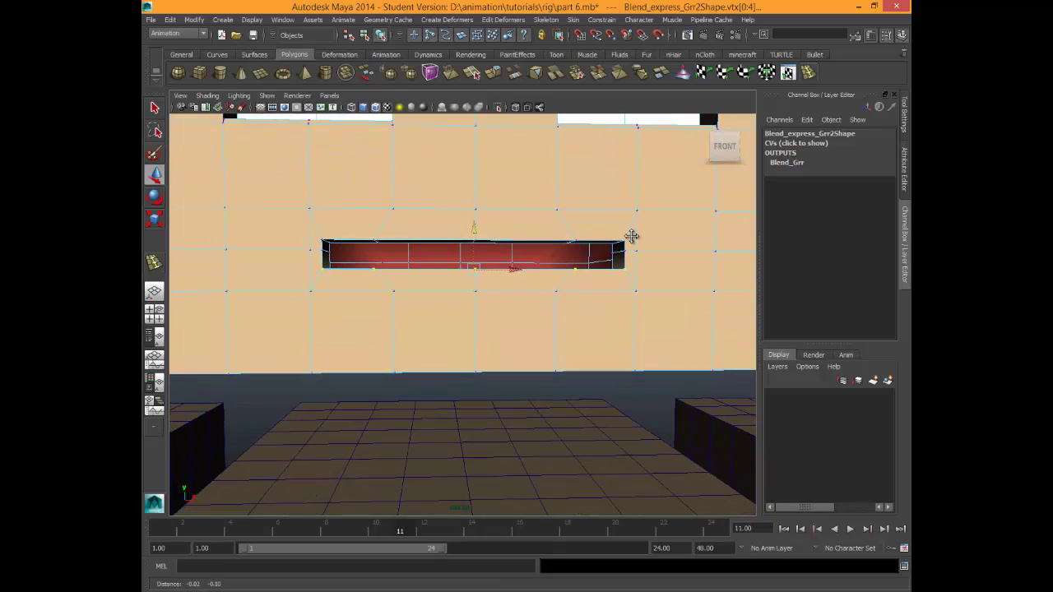
scroll(631, 236, down, 5)
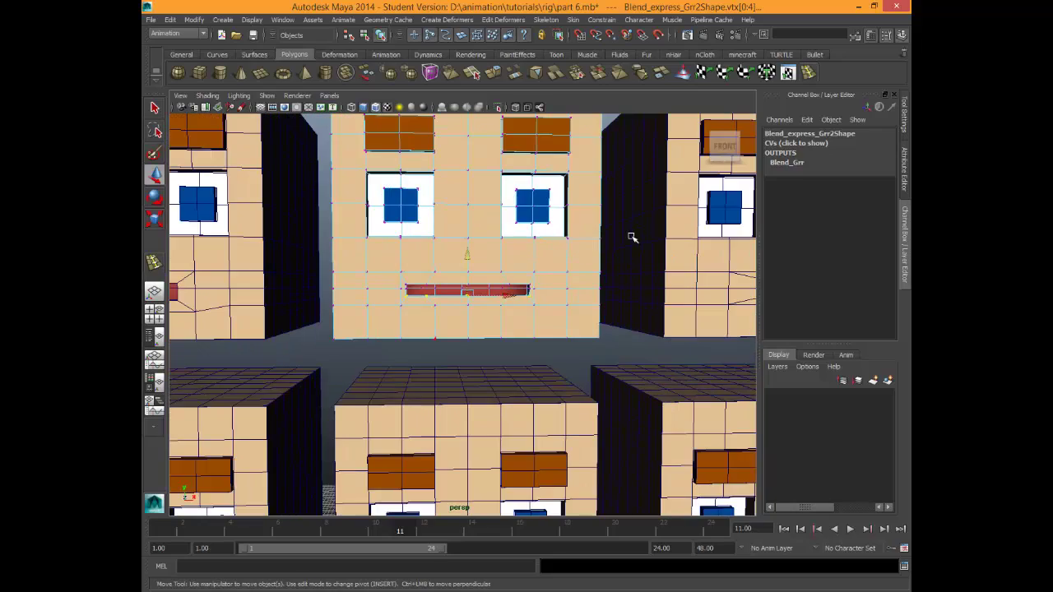
alt+middle_drag(631, 237, 638, 82)
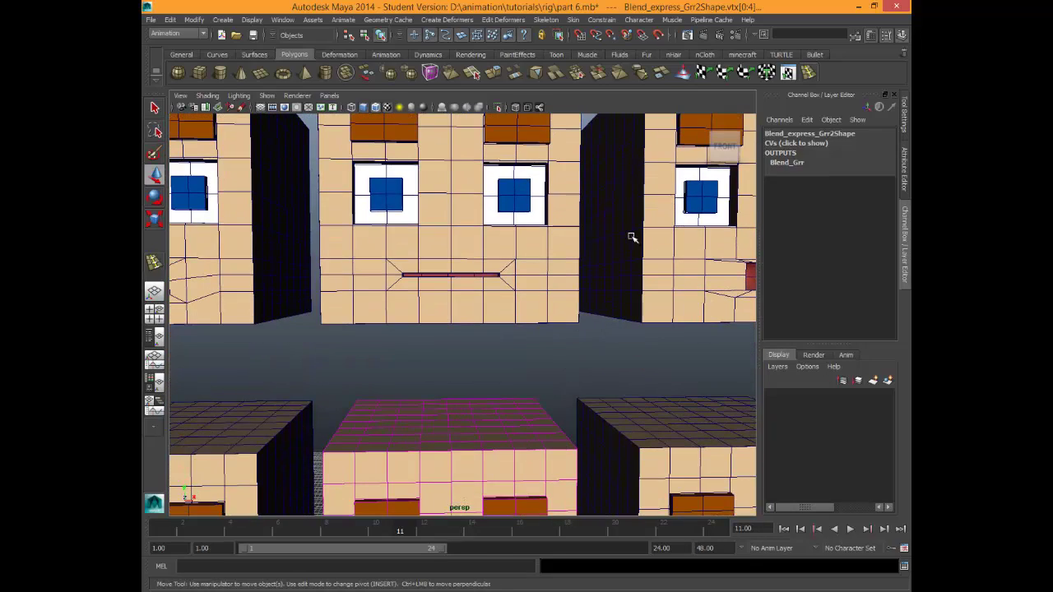
right_drag(442, 274, 391, 275)
scroll(631, 237, up, 5)
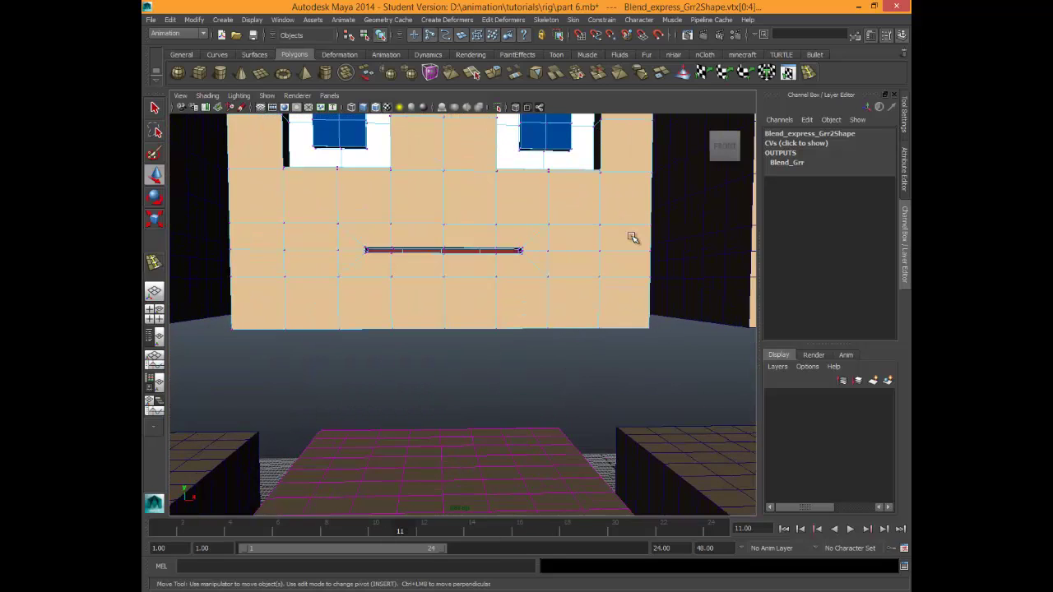
scroll(632, 237, up, 5)
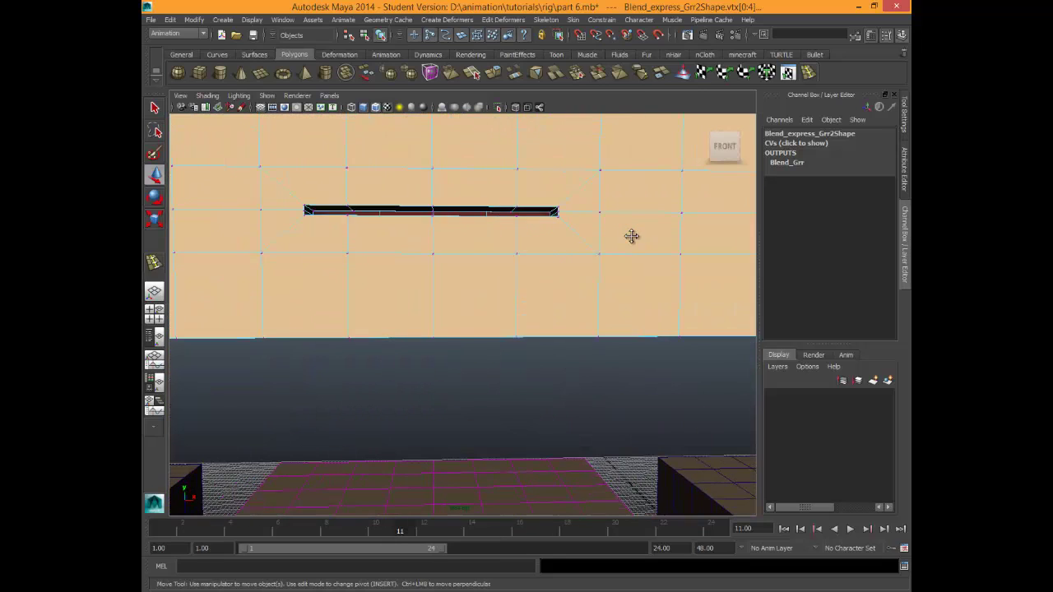
alt+middle_drag(632, 237, 689, 290)
scroll(632, 237, down, 4)
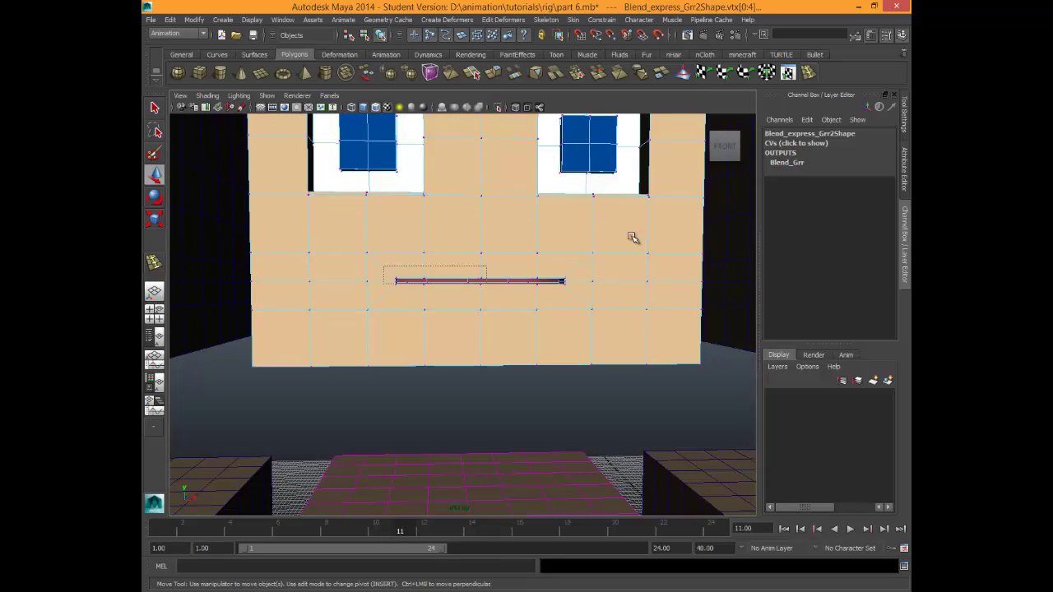
drag(565, 290, 566, 290)
alt+drag(632, 237, 487, 239)
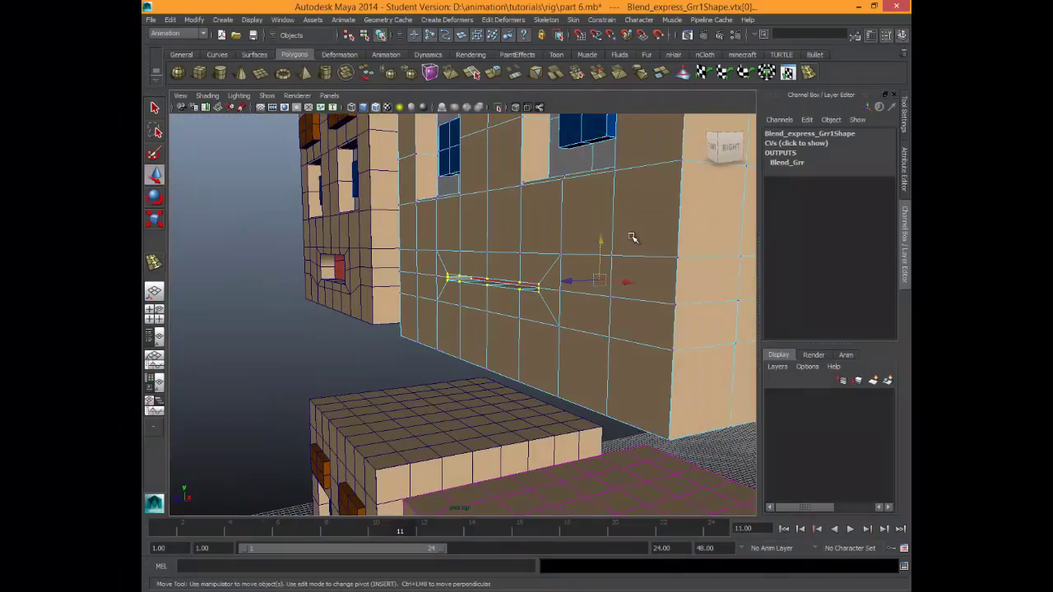
ctrl+drag(559, 156, 753, 514)
Undo the last selection changes and scale the Grr1 mouth vertices wider and taller to open the mouth.
alt+drag(632, 237, 632, 237)
key(ctrl+z)
key(ctrl+z)
key(r)
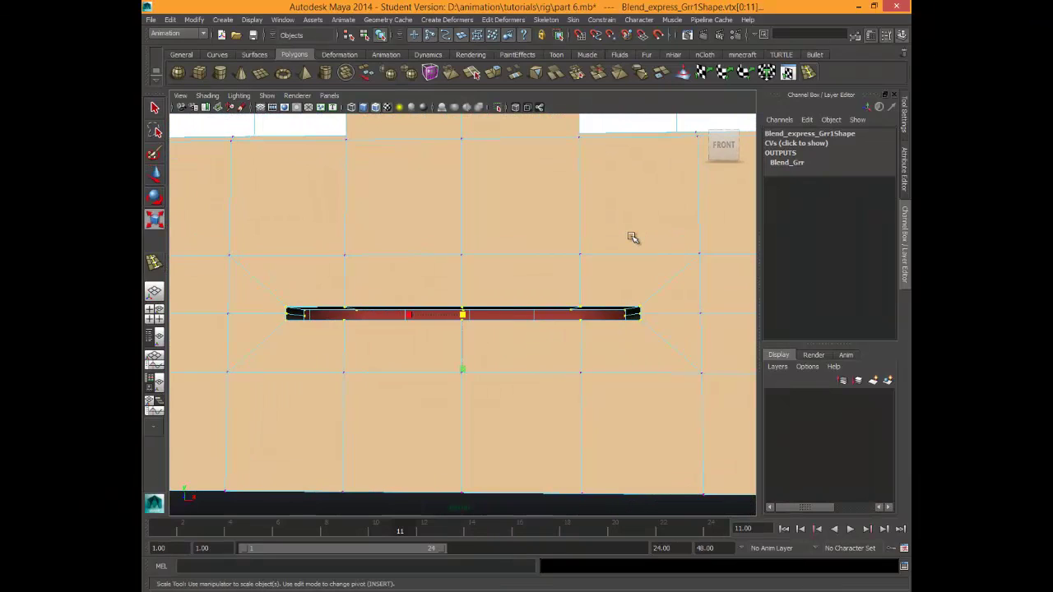
shift+middle_drag(632, 237, 632, 237)
scroll(632, 237, down, 8)
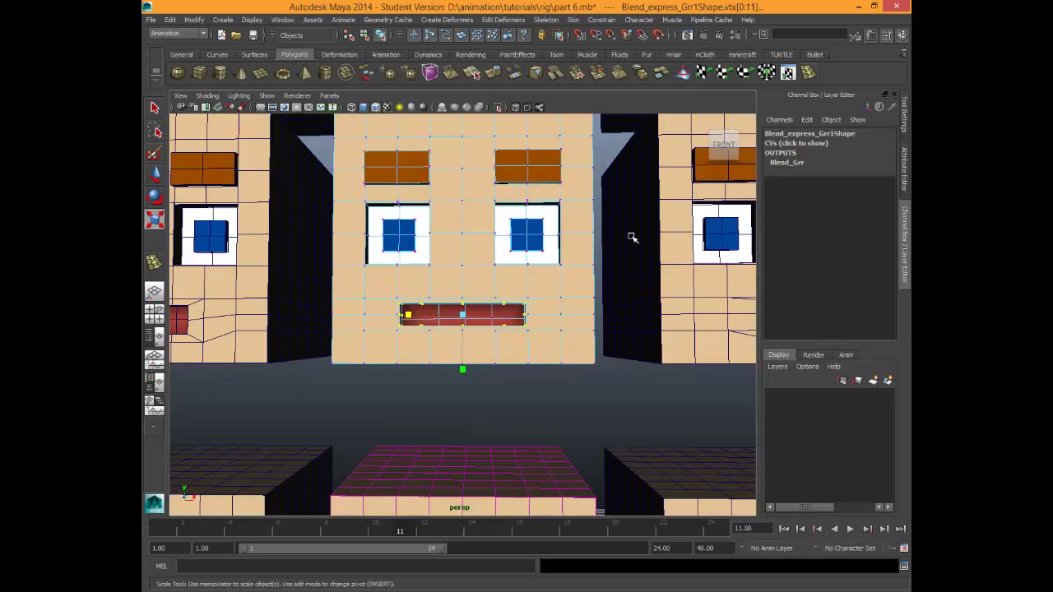
Return the Grr1 and Grr2 heads to object selection and check their mouths in smooth mesh preview.
click(632, 237)
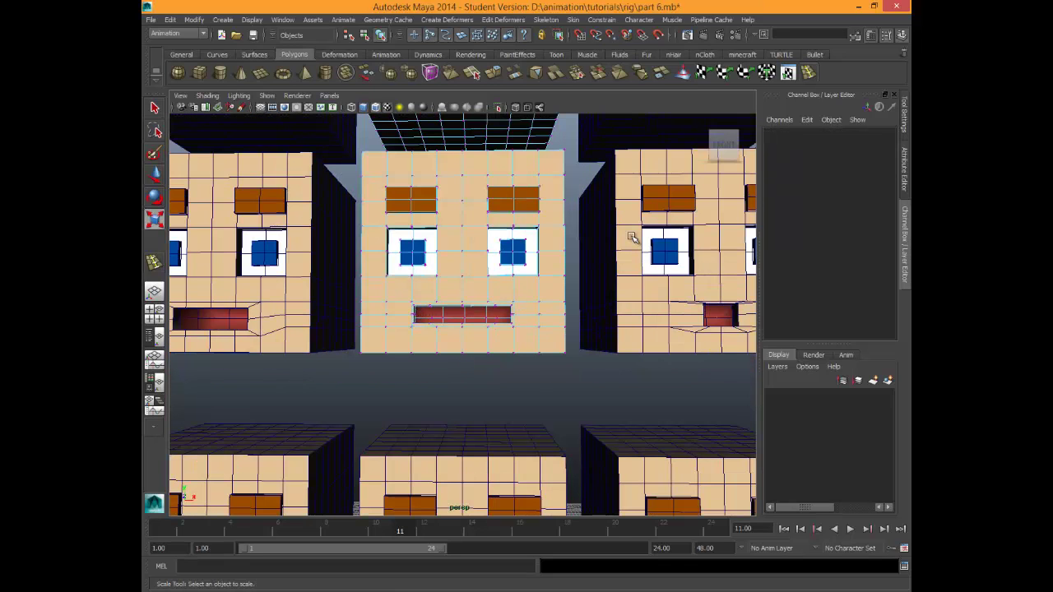
key(3)
scroll(632, 237, down, 5)
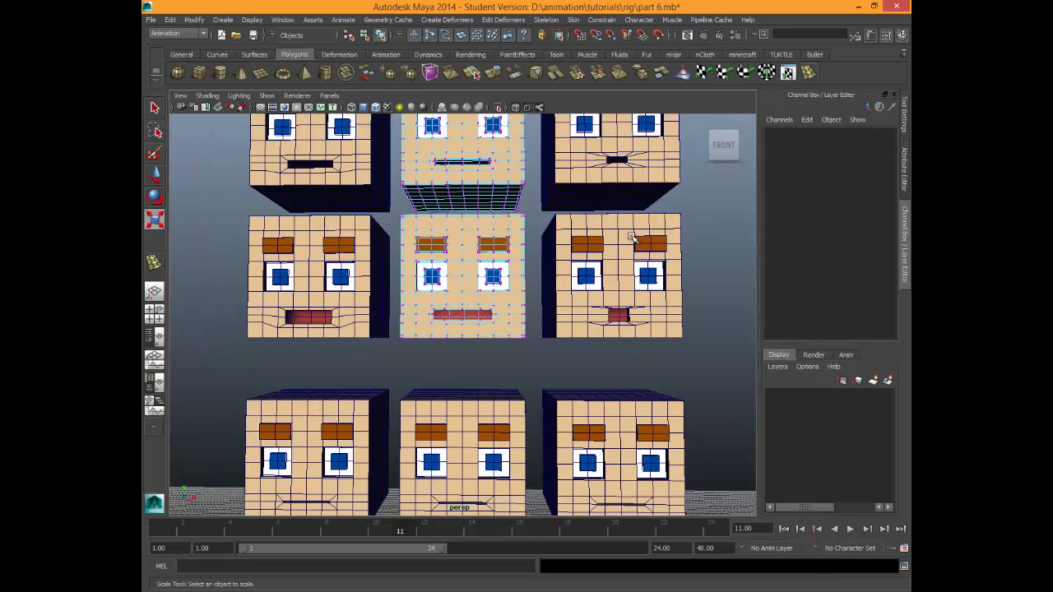
key(3)
key(ctrl+z)
key(ctrl+z)
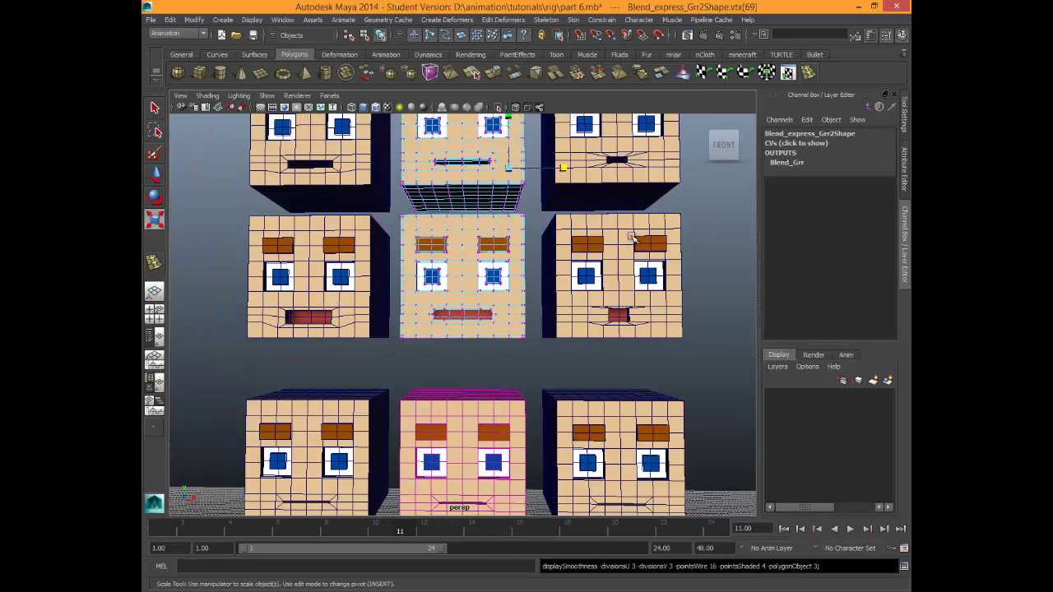
right_drag(502, 185, 558, 170)
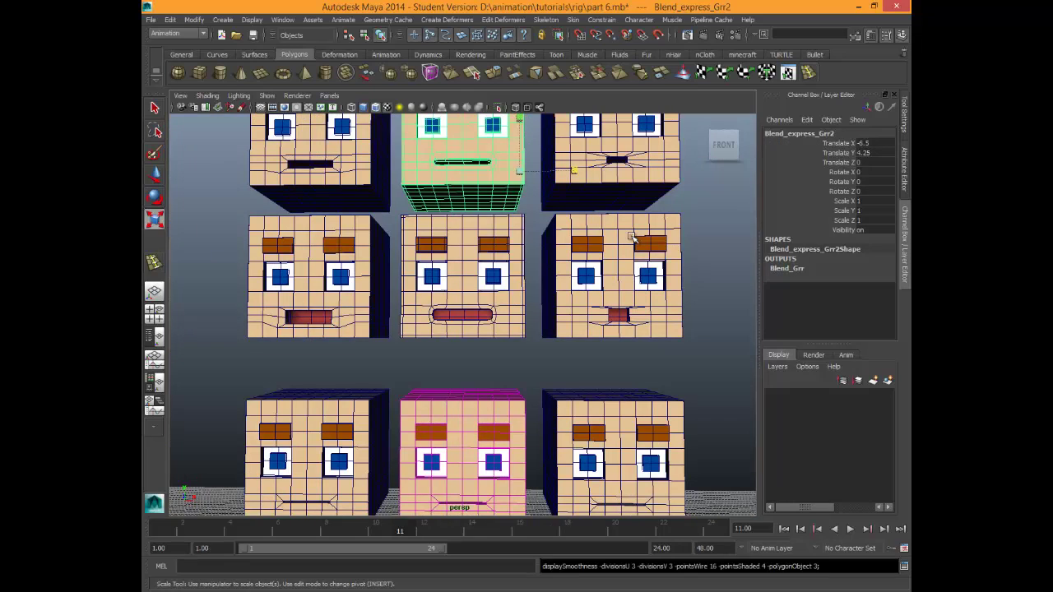
key(1)
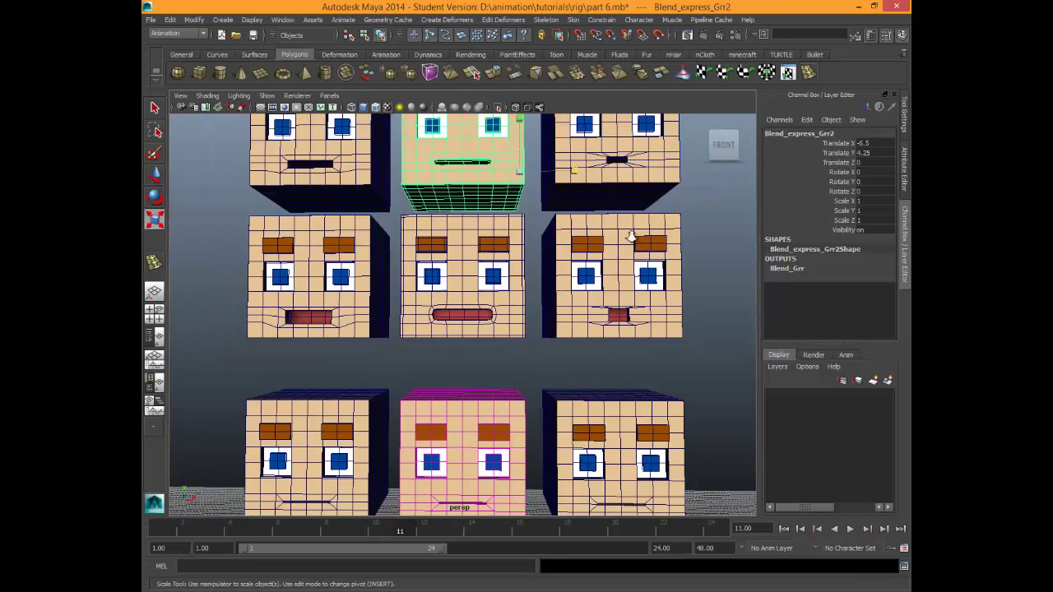
Select the Grr3 head, frame it in the view and check its mouth in smooth mesh preview.
scroll(631, 238, down, 5)
key(Right)
key(3)
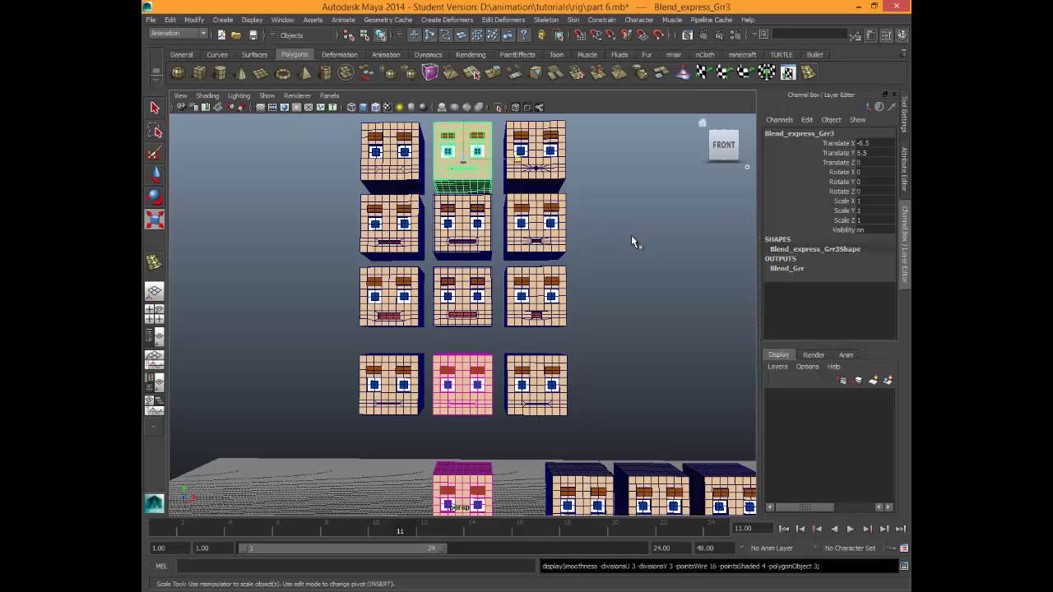
key(Insert)
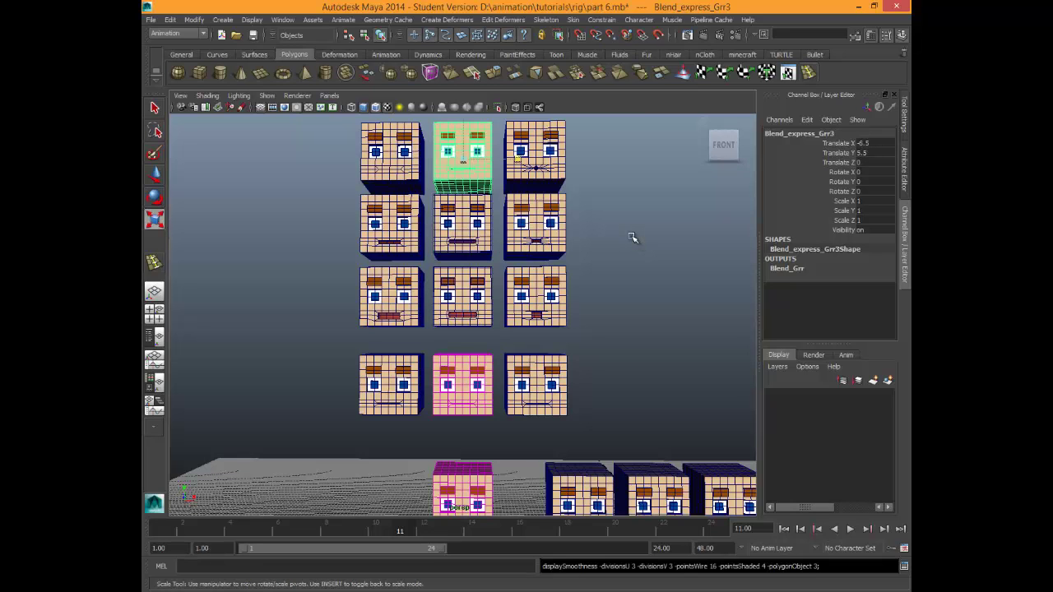
key(f)
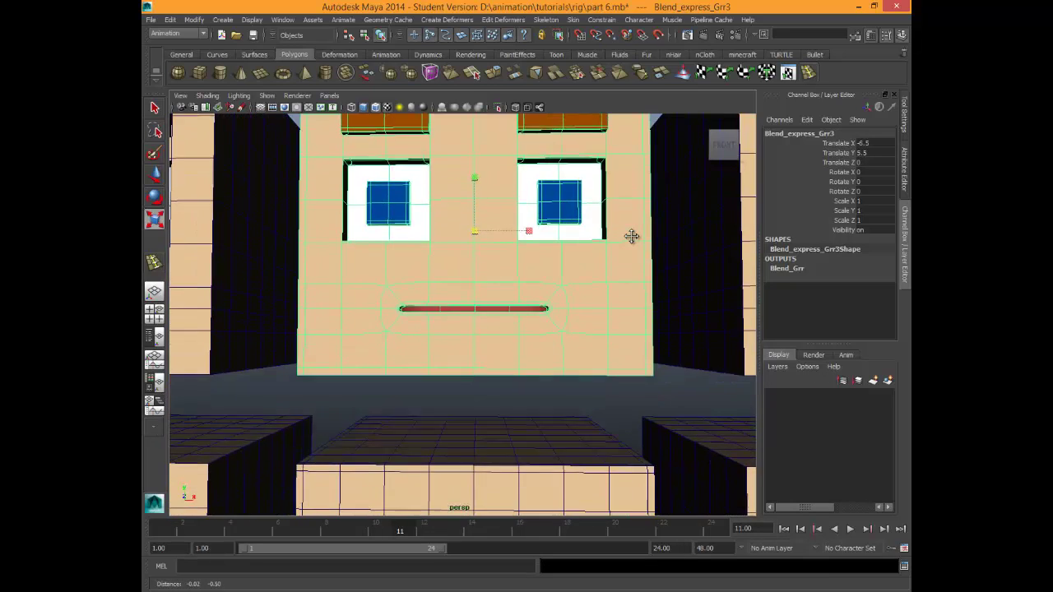
key(Insert)
scroll(631, 238, down, 5)
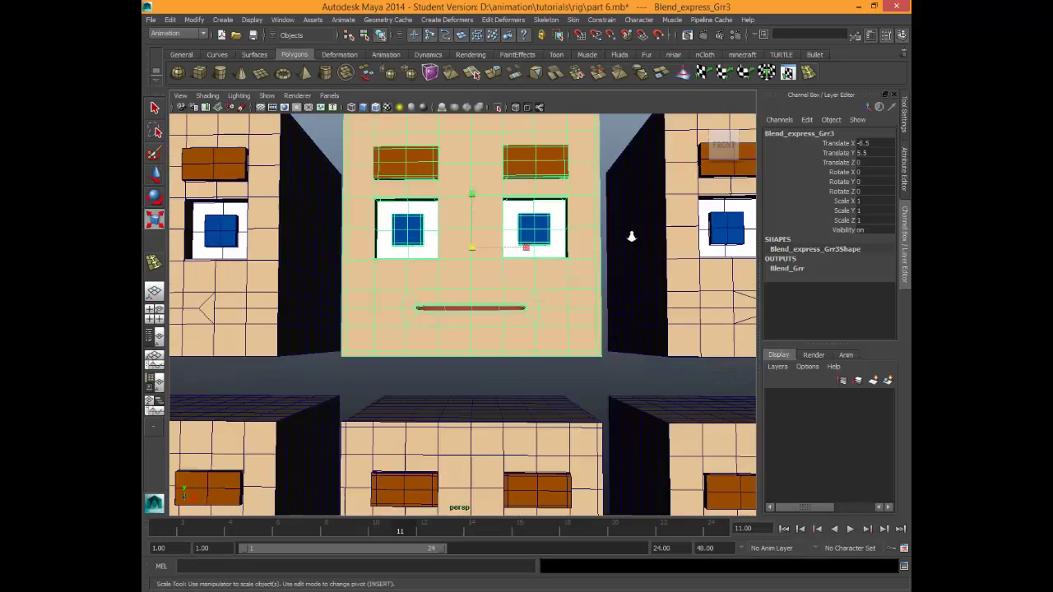
scroll(632, 238, up, 3)
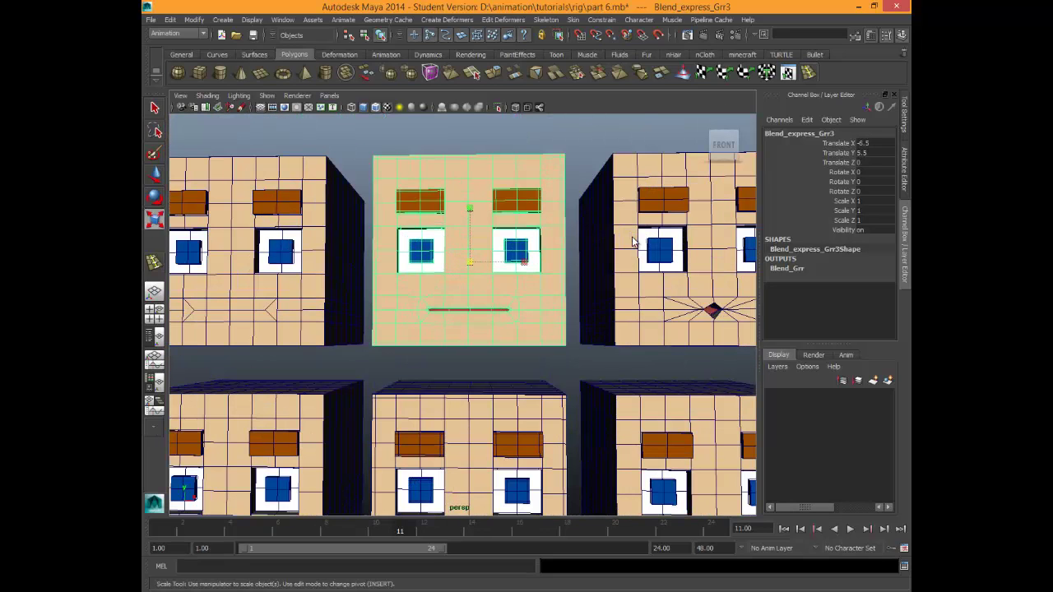
scroll(632, 238, down, 3)
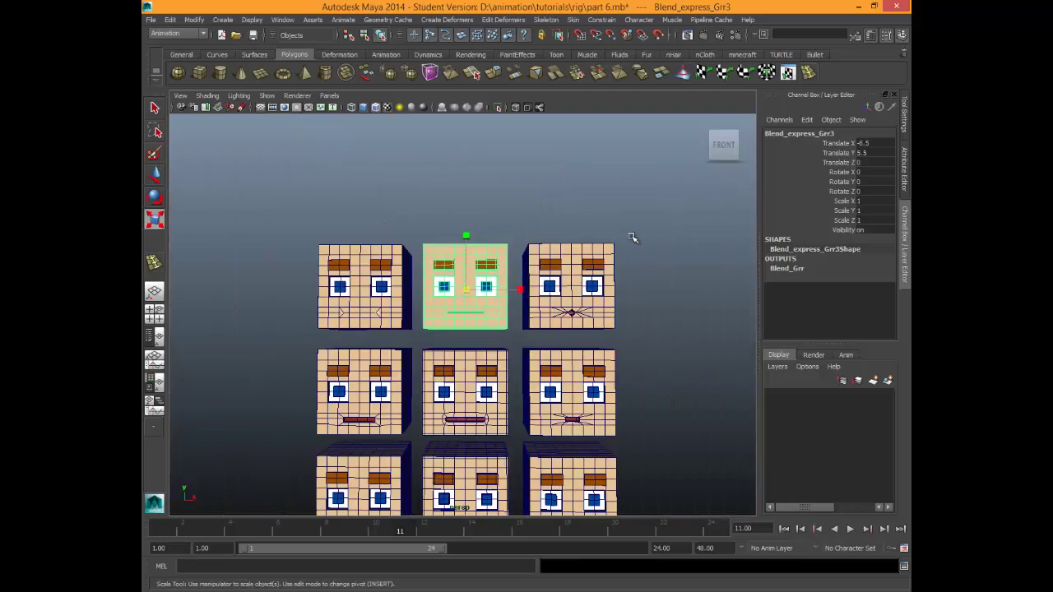
alt+middle_drag(632, 236, 596, 99)
click(632, 236)
alt+drag(632, 236, 650, 216)
key(r)
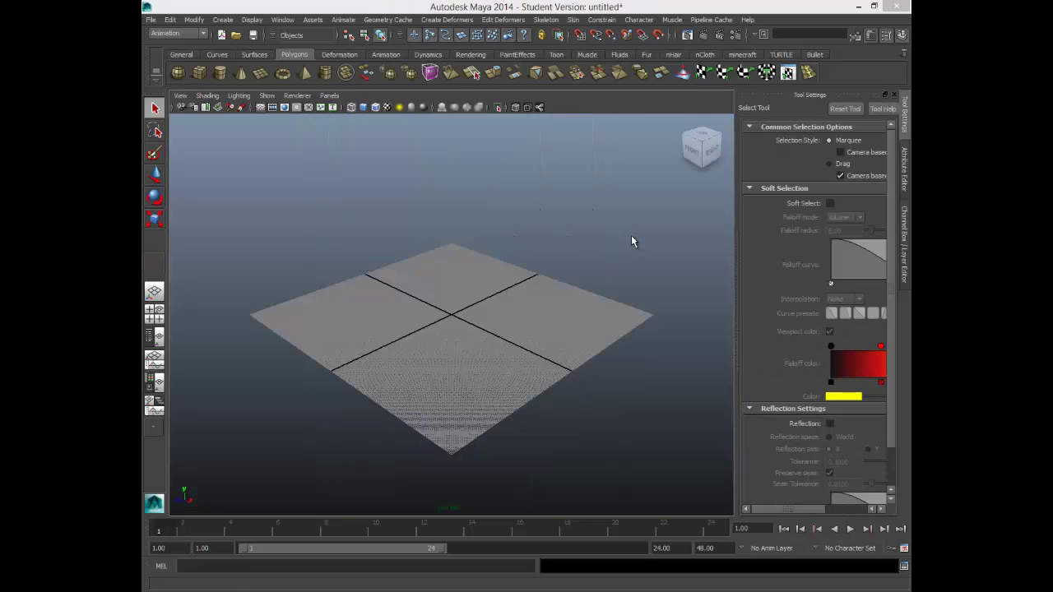
Open the scene "char rig .mb" from the folder D:\animation\projects\rig.
key(alt+f)
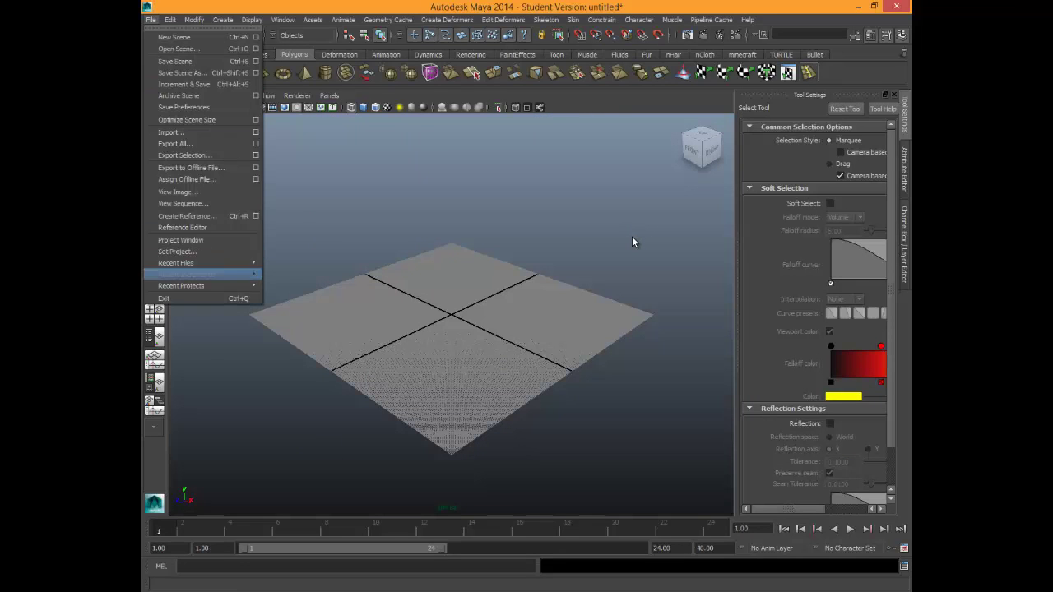
key(Return)
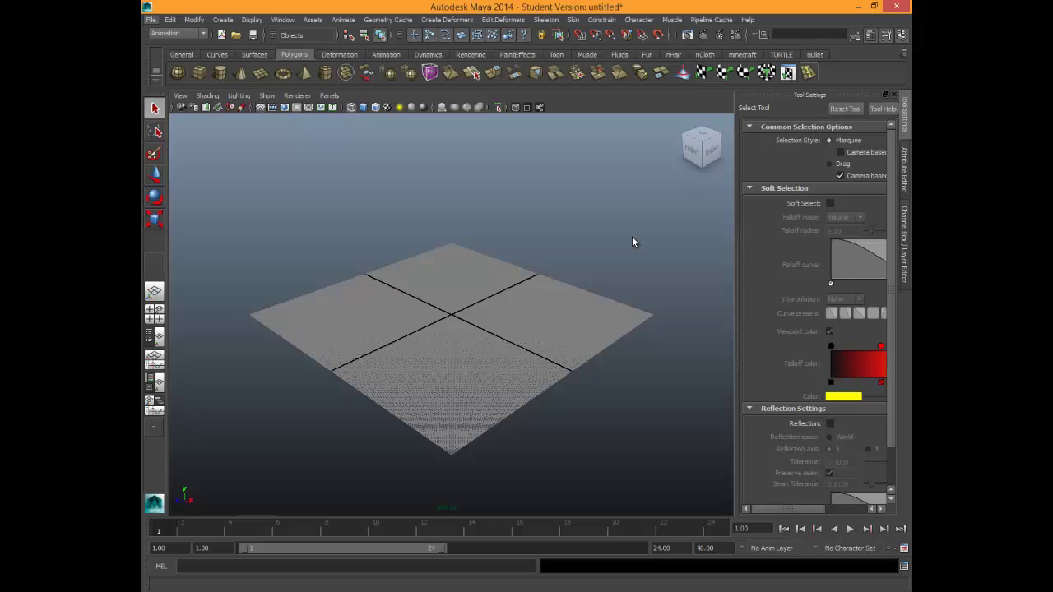
key(ctrl+o)
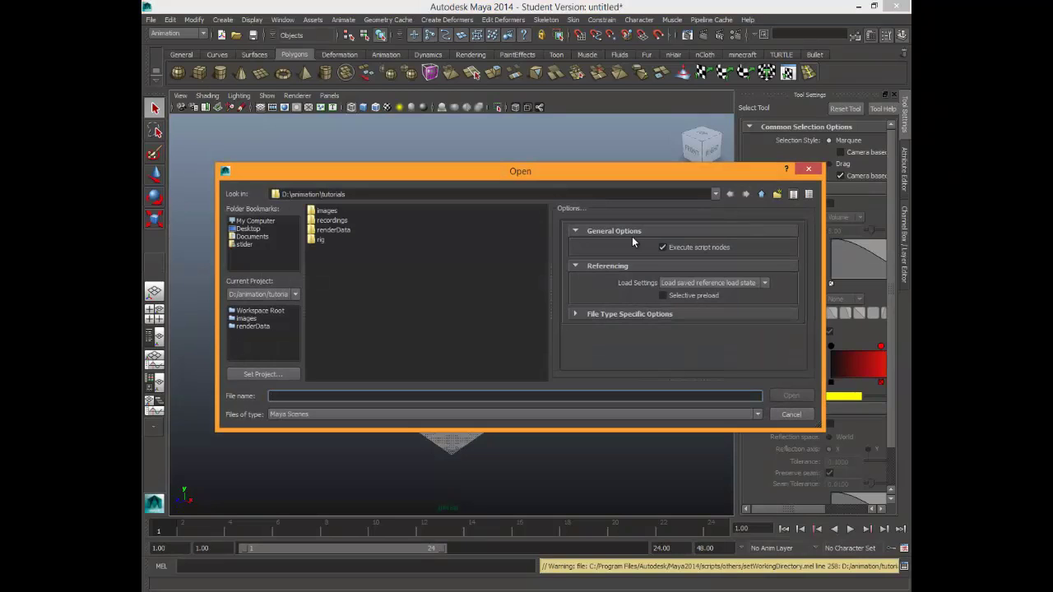
click(761, 194)
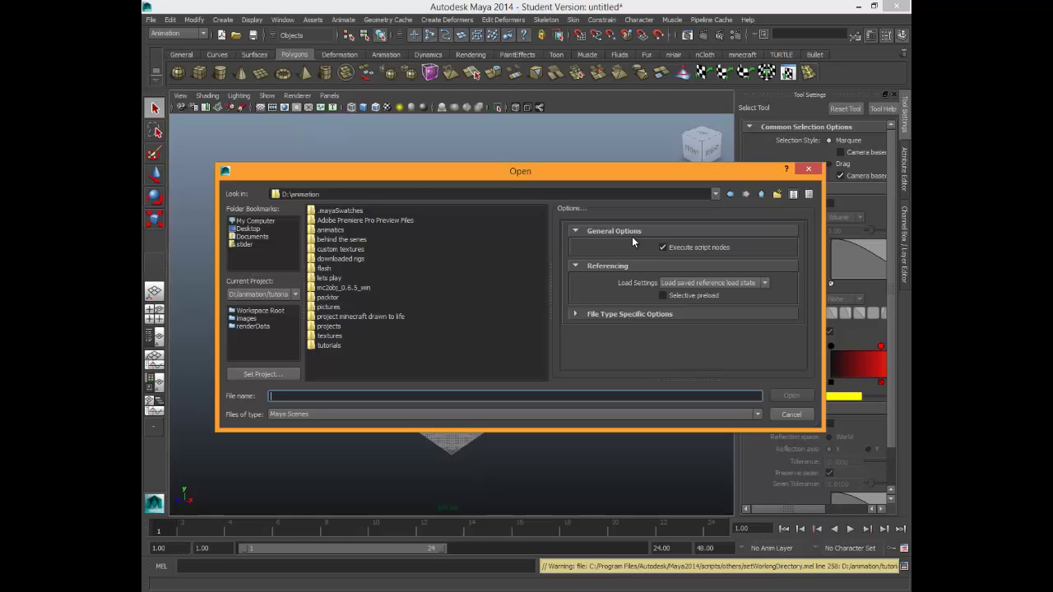
double_click(328, 326)
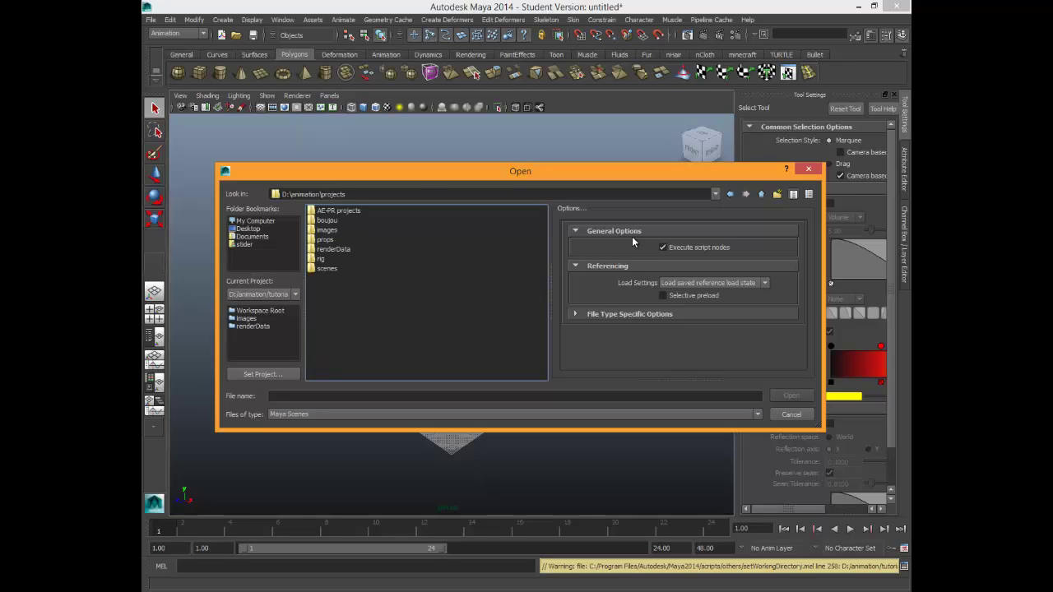
double_click(320, 258)
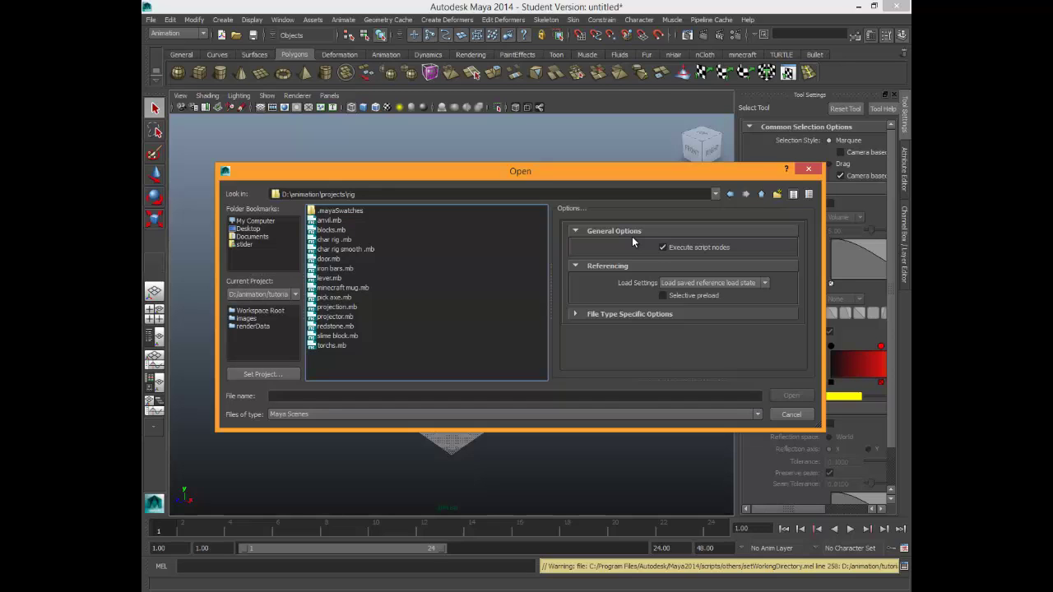
double_click(334, 239)
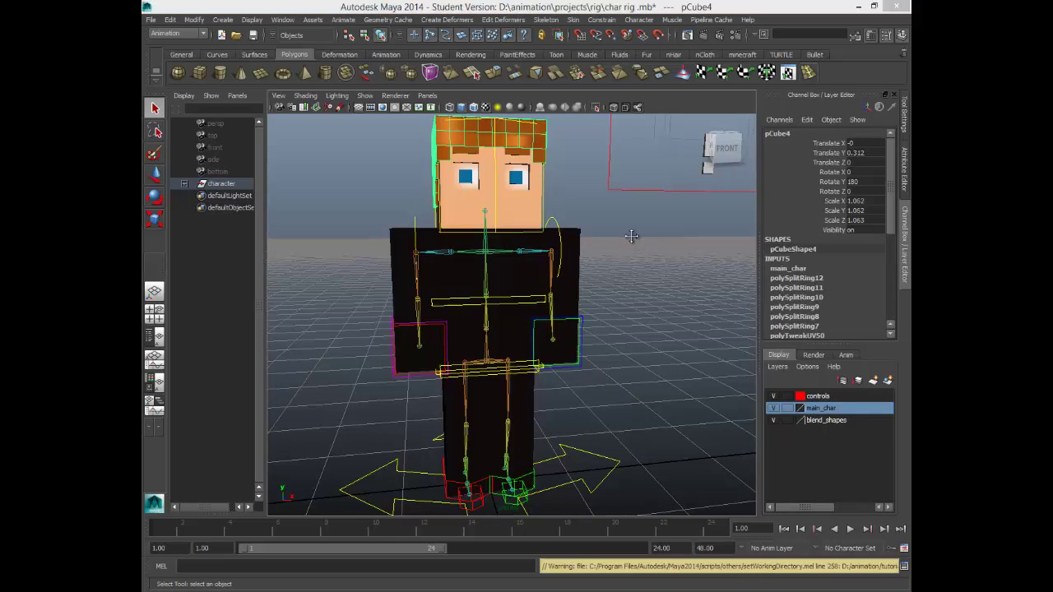
Select the red-outlined facial control board beside the character and scale it uniformly to 0.435.
scroll(631, 237, down, 4)
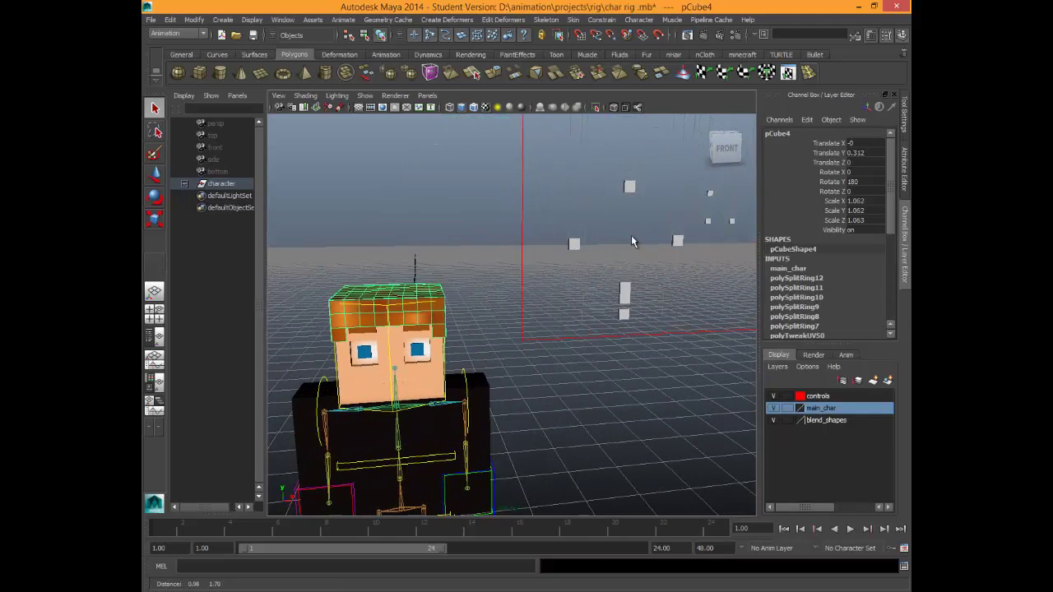
scroll(633, 242, down, 2)
click(632, 241)
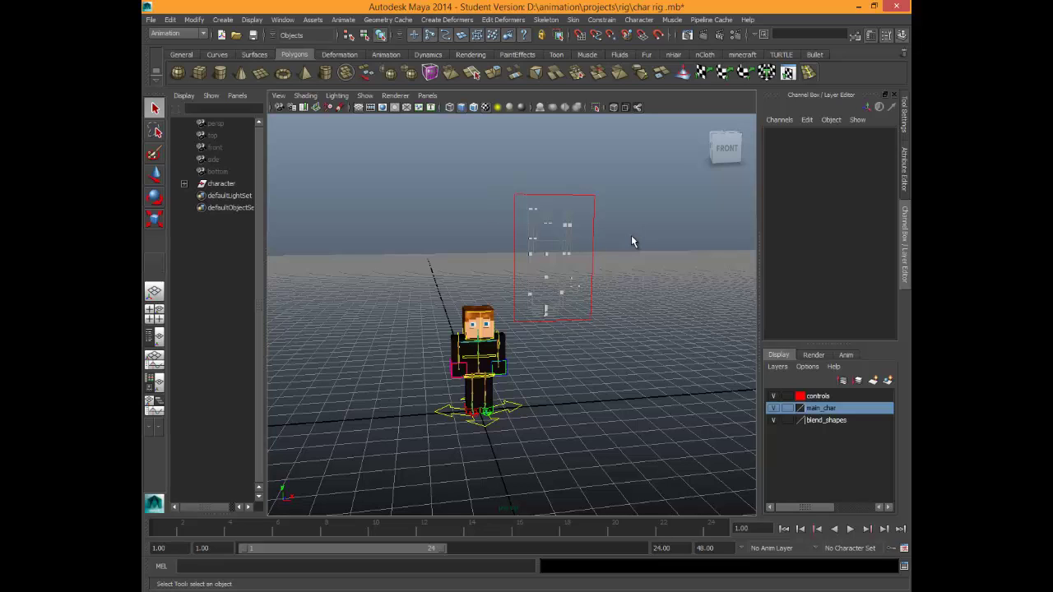
key(ctrl+z)
key(r)
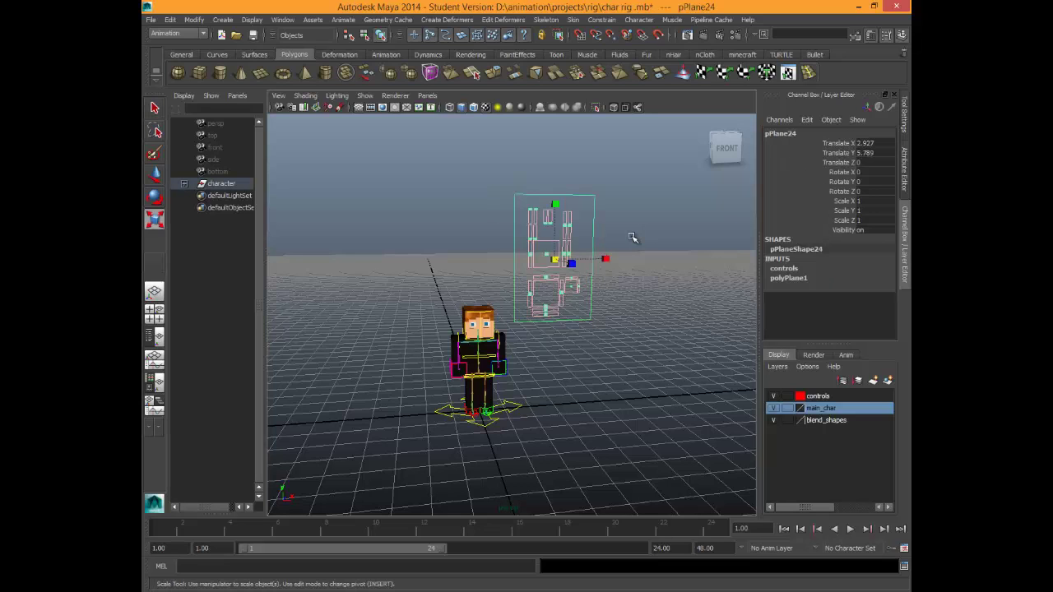
middle_drag(632, 240, 632, 239)
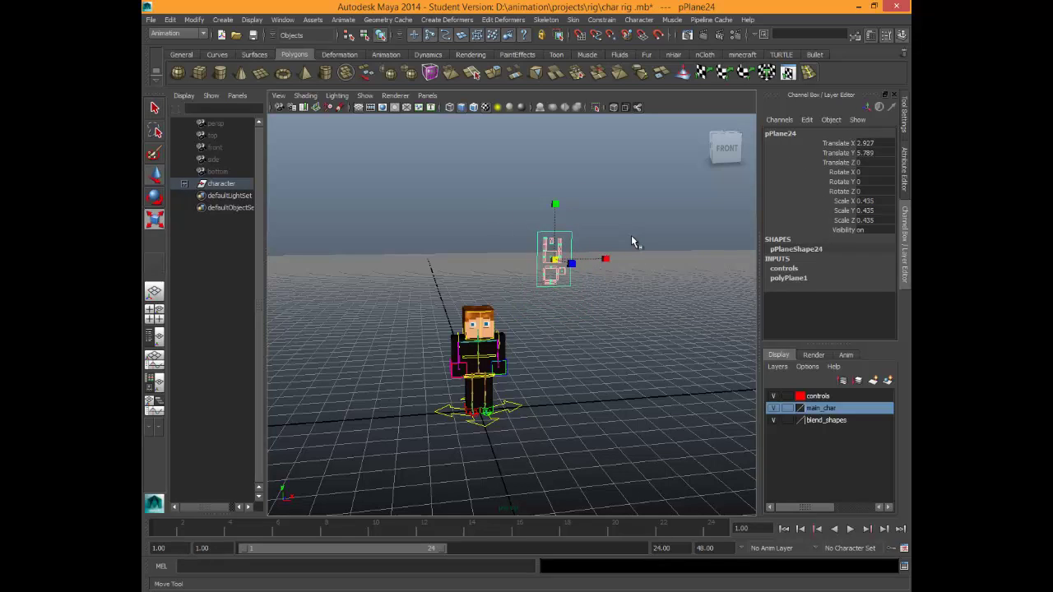
Move the facial control board next to the character's head, to Translate X 1.239 and Translate Y 4.414.
key(w)
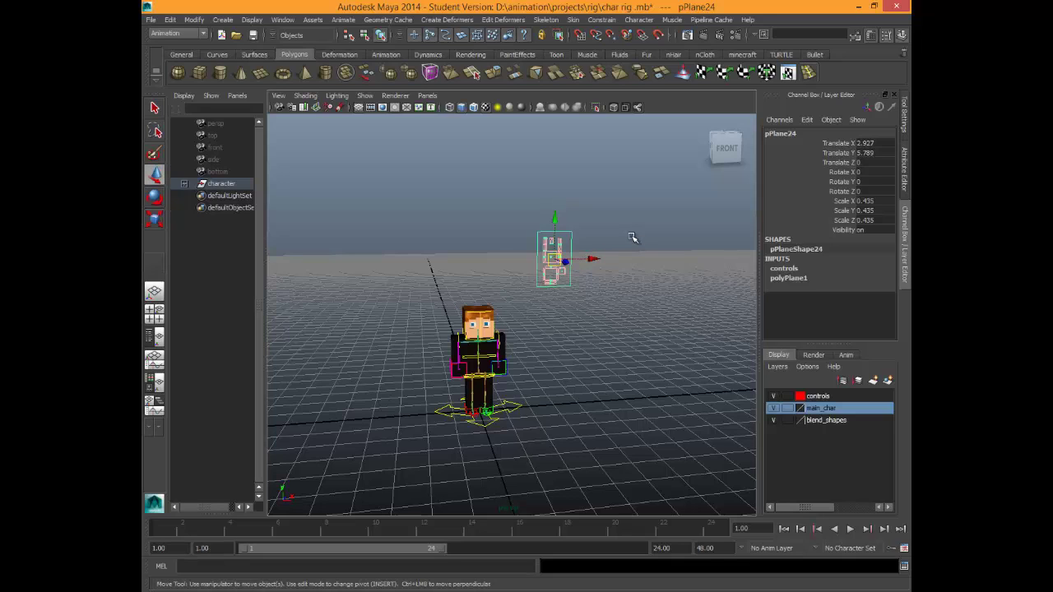
middle_drag(632, 238, 632, 238)
key(f)
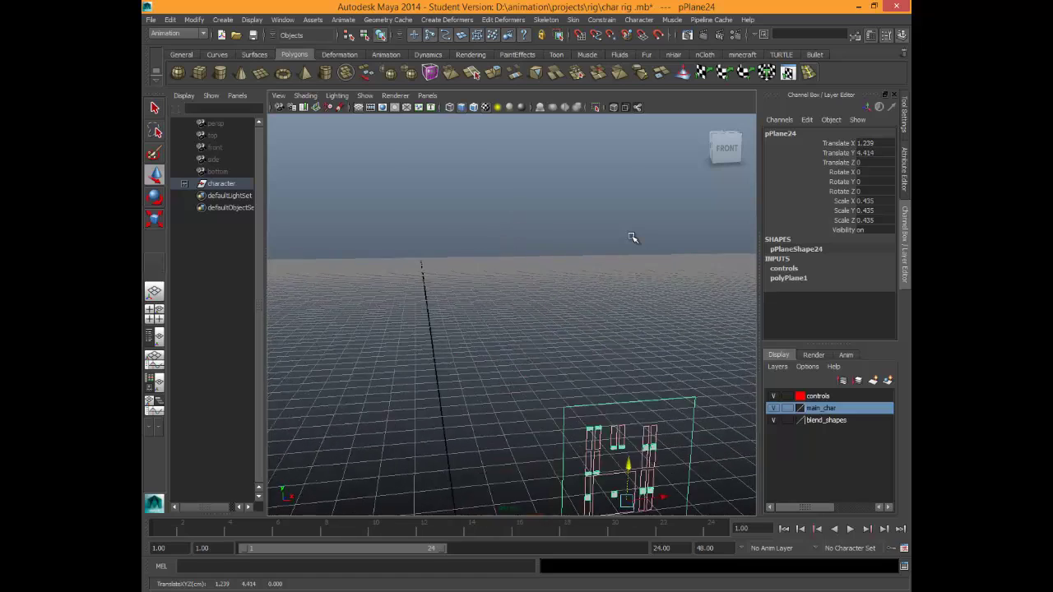
scroll(632, 238, down, 5)
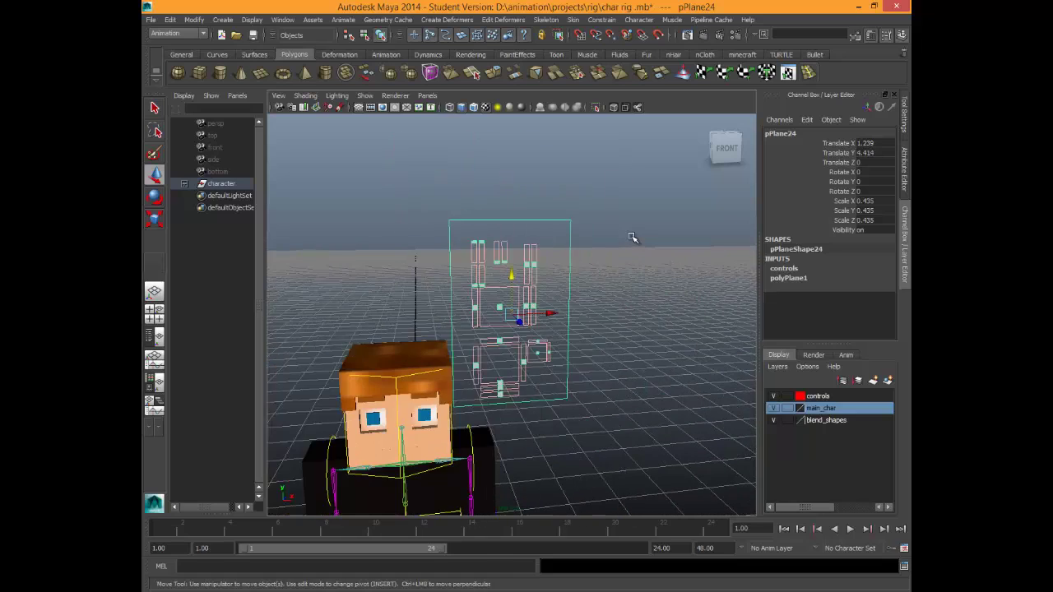
Hide the NURBS curves in the perspective view and turn off the X-ray display of the joints.
alt+middle_drag(631, 238, 632, 238)
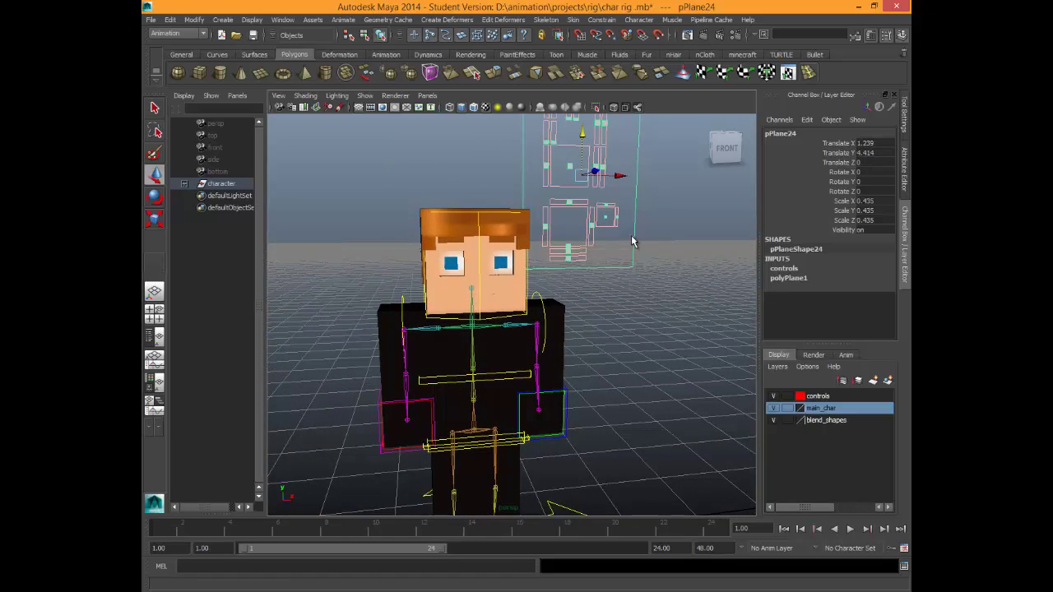
click(365, 96)
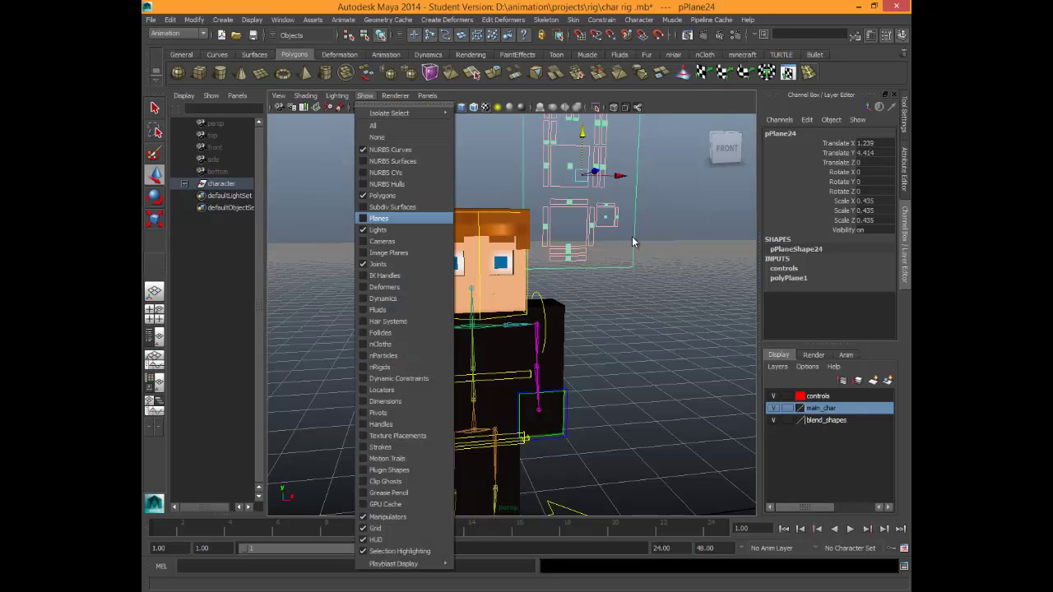
click(390, 149)
alt+middle_drag(633, 237, 632, 278)
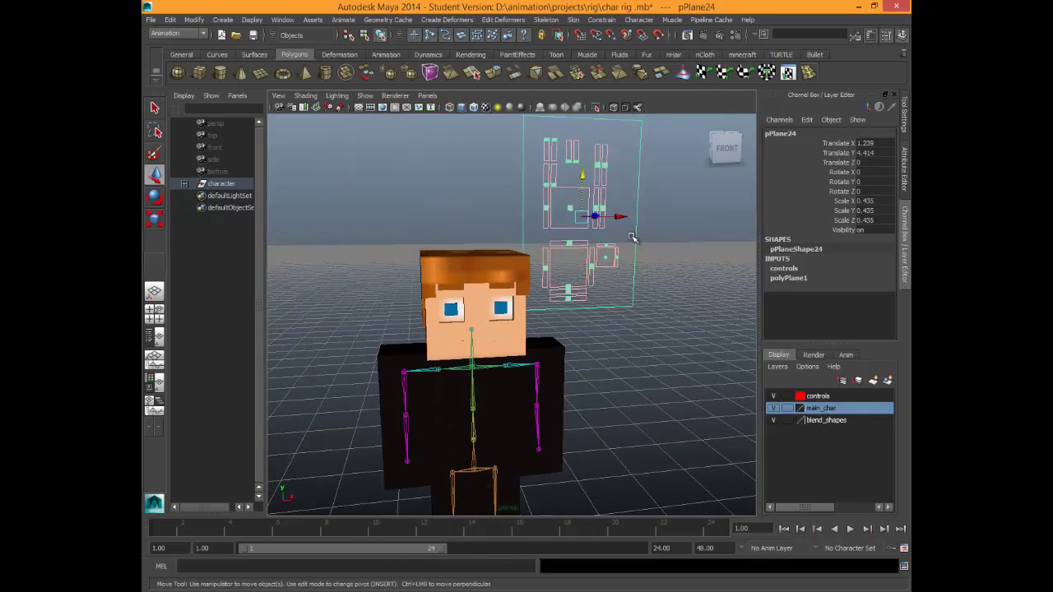
click(637, 108)
alt+drag(632, 237, 633, 237)
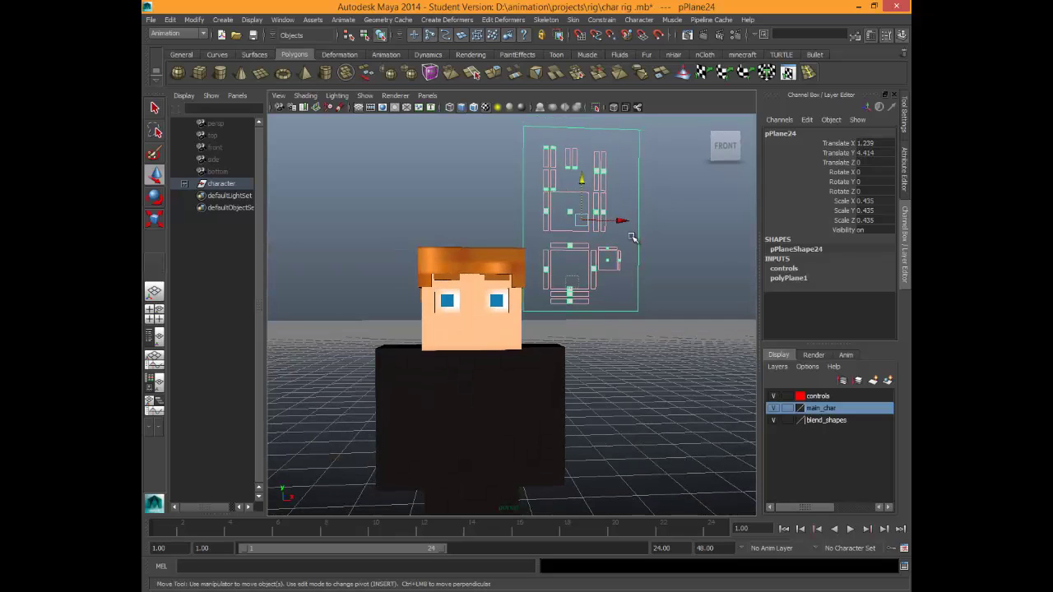
Move the mouth expression control on the board through its range to Translate X 0.154 and Translate Z -0.438.
click(569, 289)
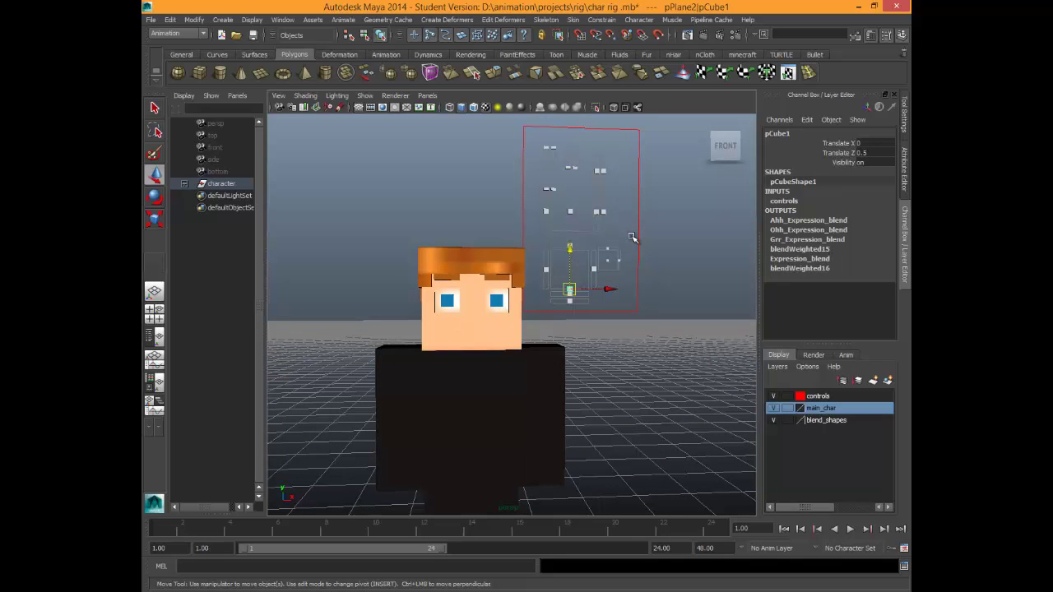
mouse_move(570, 290)
mouse_down()
mouse_move(562, 268)
mouse_move(582, 262)
mouse_move(588, 277)
mouse_move(550, 264)
mouse_move(562, 248)
mouse_move(589, 267)
mouse_move(558, 289)
mouse_up()
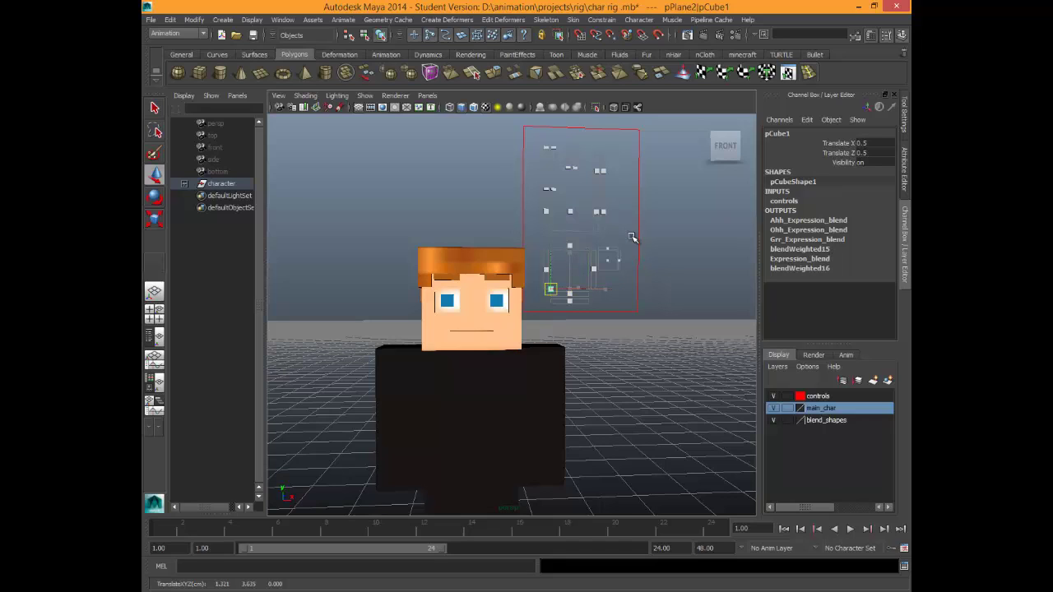
drag(550, 288, 579, 255)
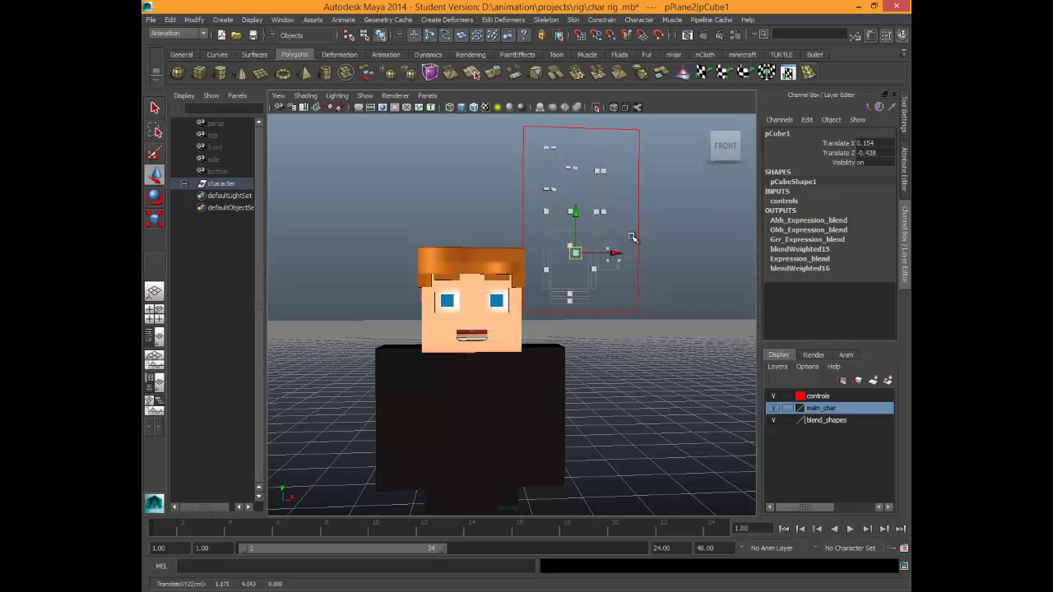
click(471, 334)
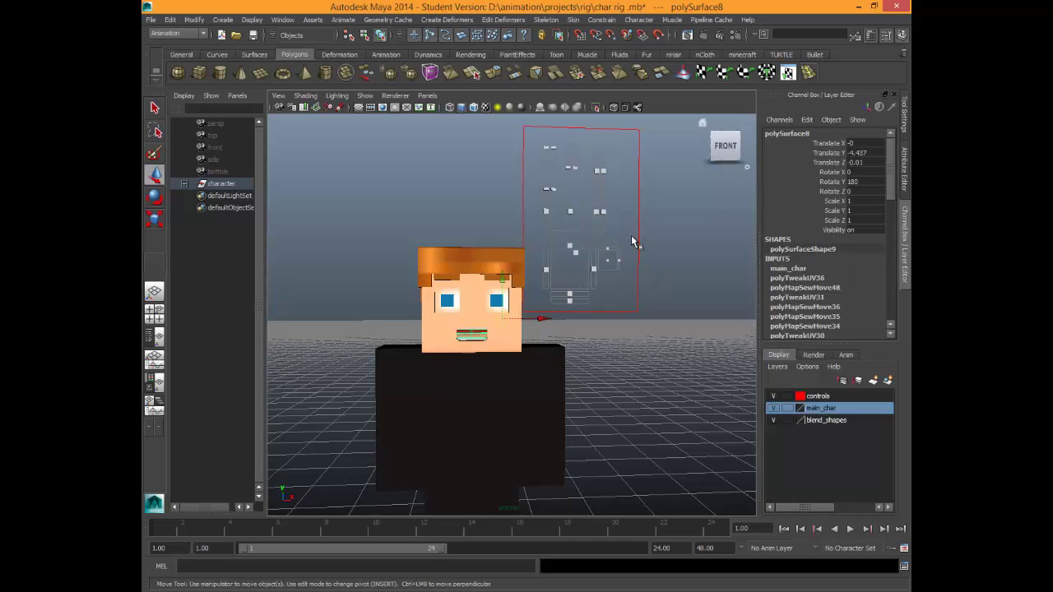
key(u)
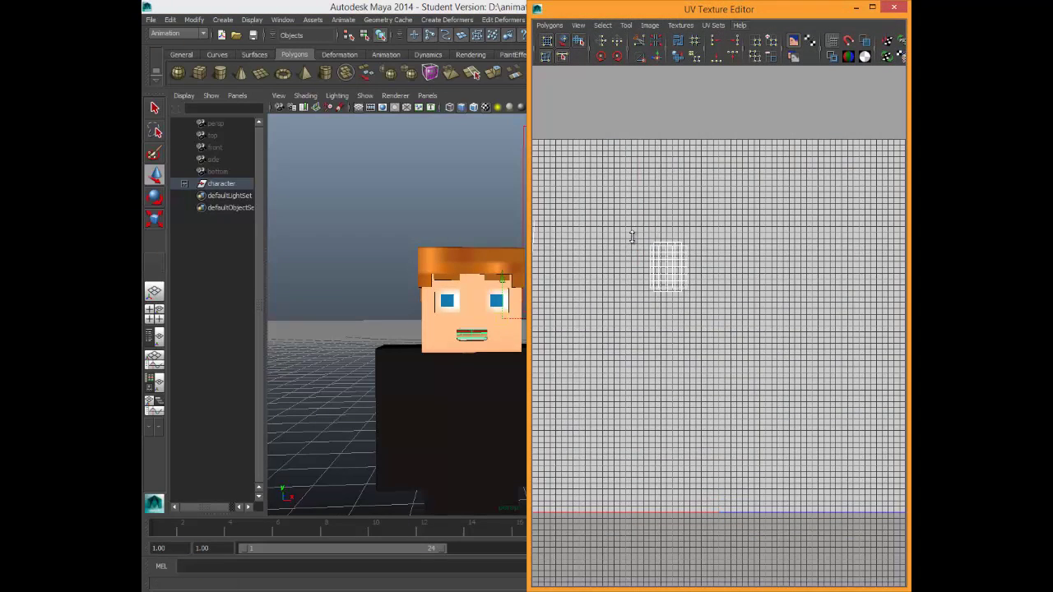
key(super+shift+Left)
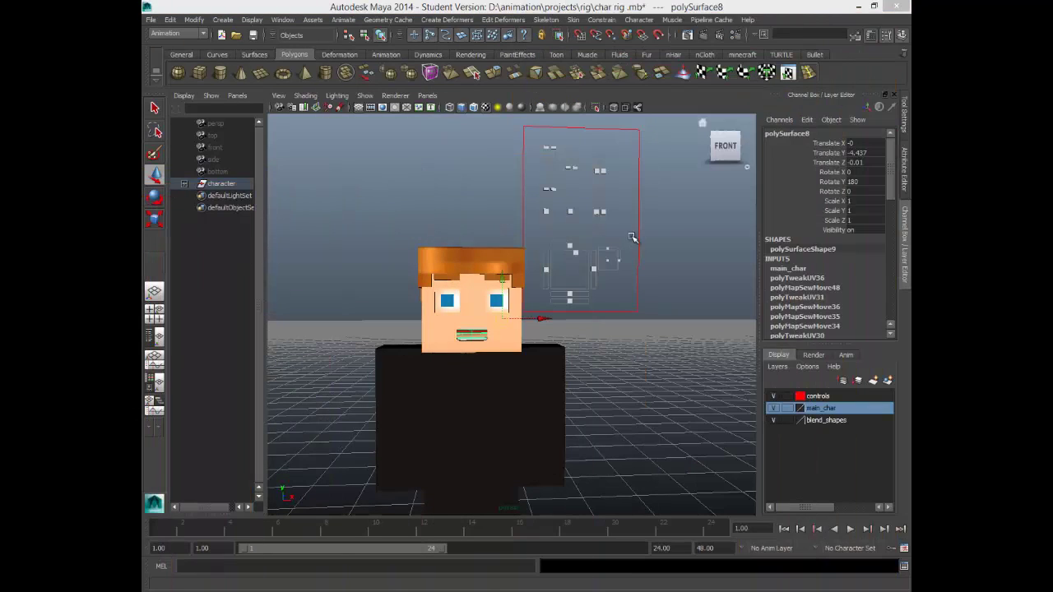
Move the mouth expression control to the corner of its square, at Translate X -0.5 and Translate Z 0.5.
click(575, 252)
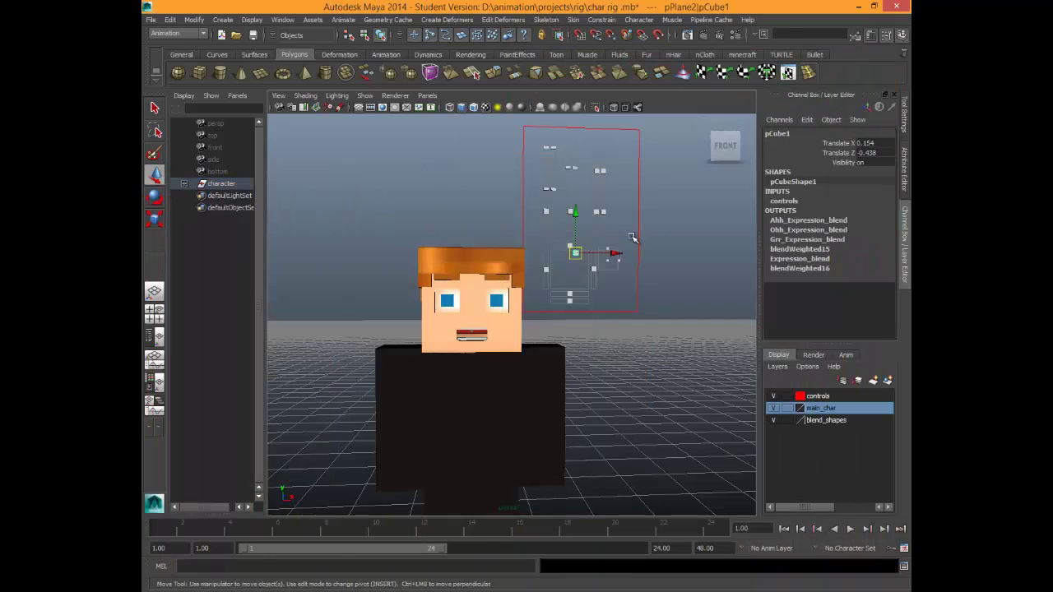
mouse_move(575, 253)
mouse_down()
mouse_move(552, 266)
mouse_move(584, 290)
mouse_move(564, 263)
mouse_move(572, 268)
mouse_move(571, 247)
mouse_move(576, 263)
mouse_up()
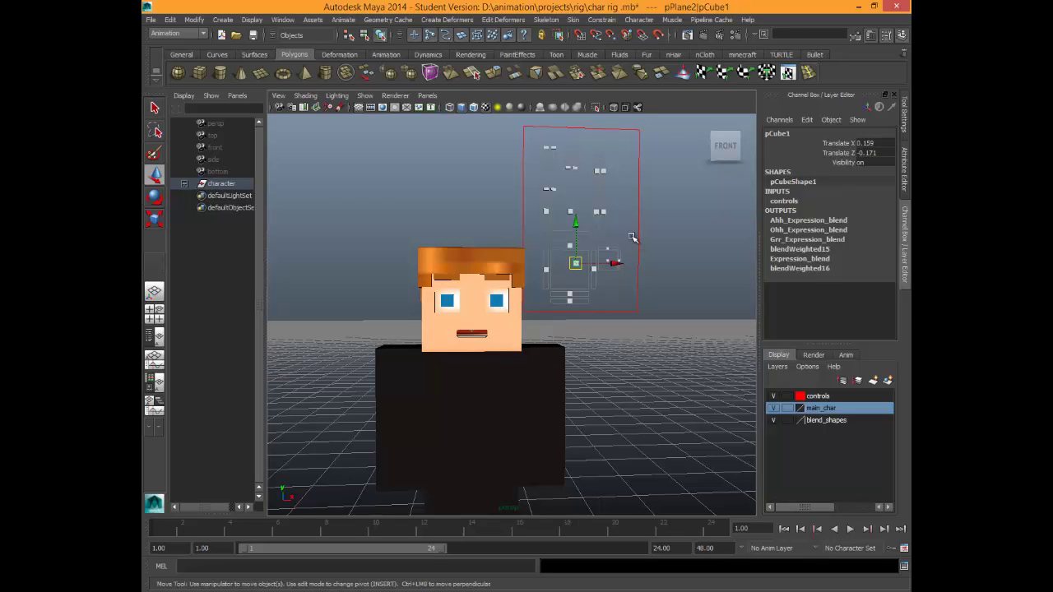
mouse_move(650, 232)
alt+mouse_down()
mouse_move(630, 235)
mouse_move(666, 195)
mouse_move(591, 233)
mouse_move(617, 193)
mouse_move(666, 264)
mouse_move(590, 264)
mouse_move(665, 264)
mouse_move(591, 237)
mouse_move(590, 187)
mouse_move(666, 264)
mouse_move(617, 189)
mouse_move(666, 207)
mouse_move(590, 193)
mouse_move(590, 264)
alt+mouse_up()
scroll(632, 236, up, 5)
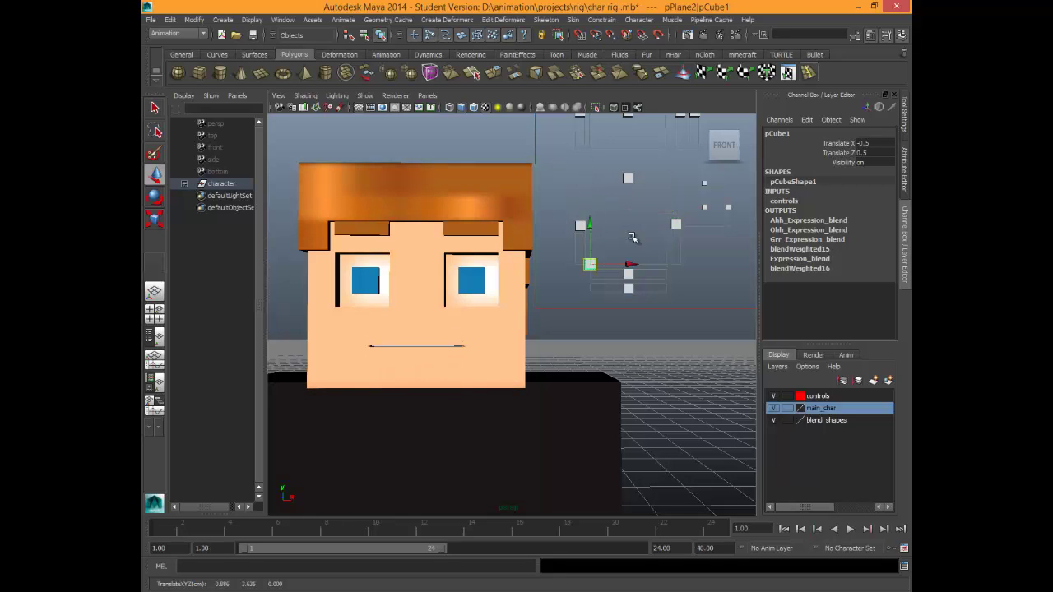
alt+drag(633, 238, 663, 238)
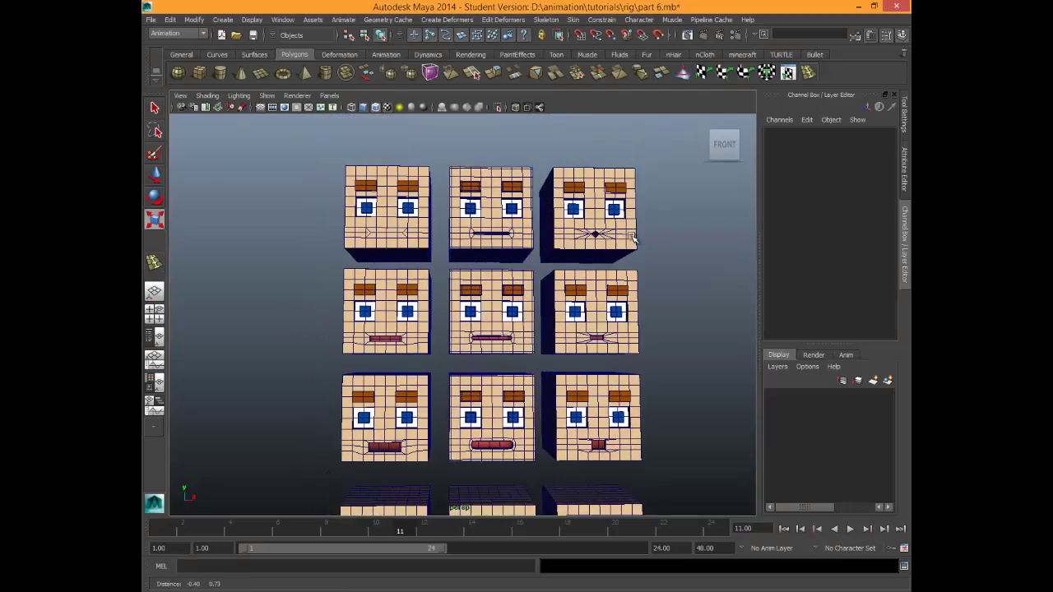
In the part 6.mb scene, frame the Grr3 head, turn off its smooth mesh preview and switch it to vertex editing.
click(491, 216)
key(f)
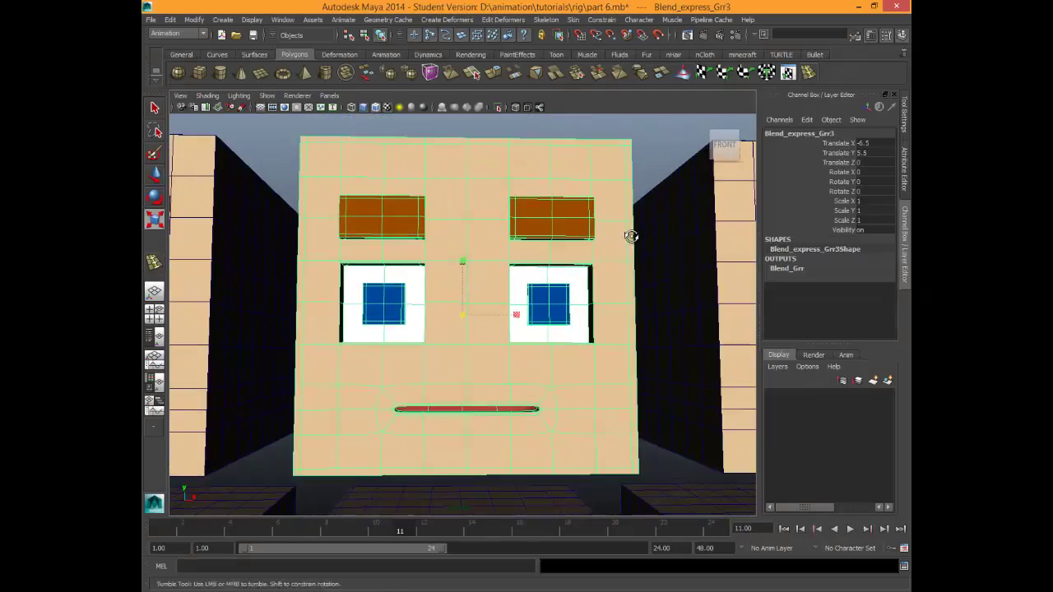
mouse_move(633, 238)
alt+mouse_down()
mouse_move(632, 271)
mouse_move(632, 238)
alt+mouse_up()
key(1)
scroll(632, 238, up, 5)
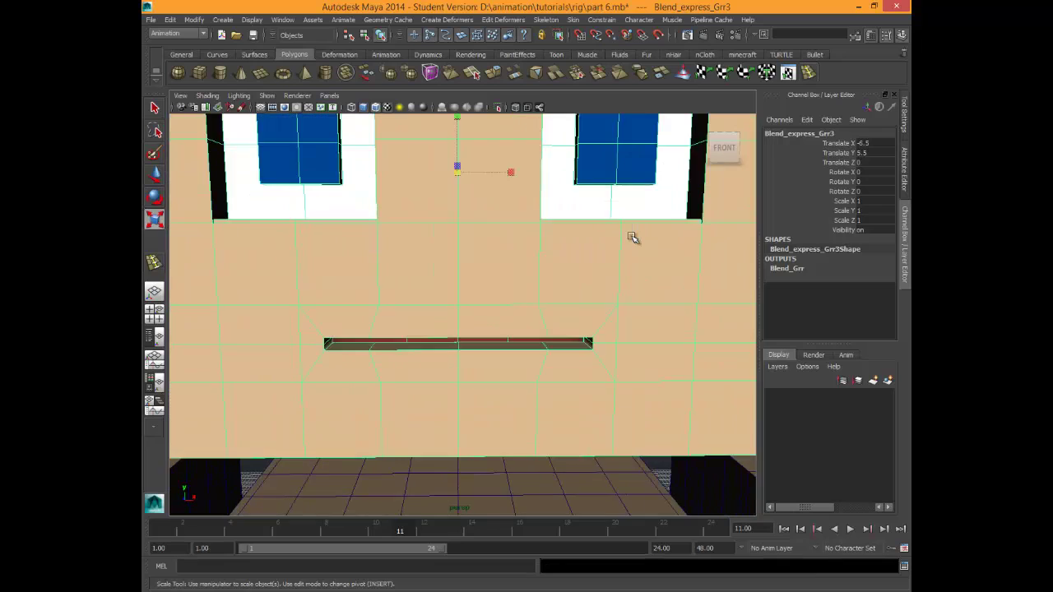
right_drag(327, 286, 278, 287)
Select only the vertices around the Grr3 head's mouth opening, working from inside the head.
alt+drag(632, 237, 632, 238)
key(a)
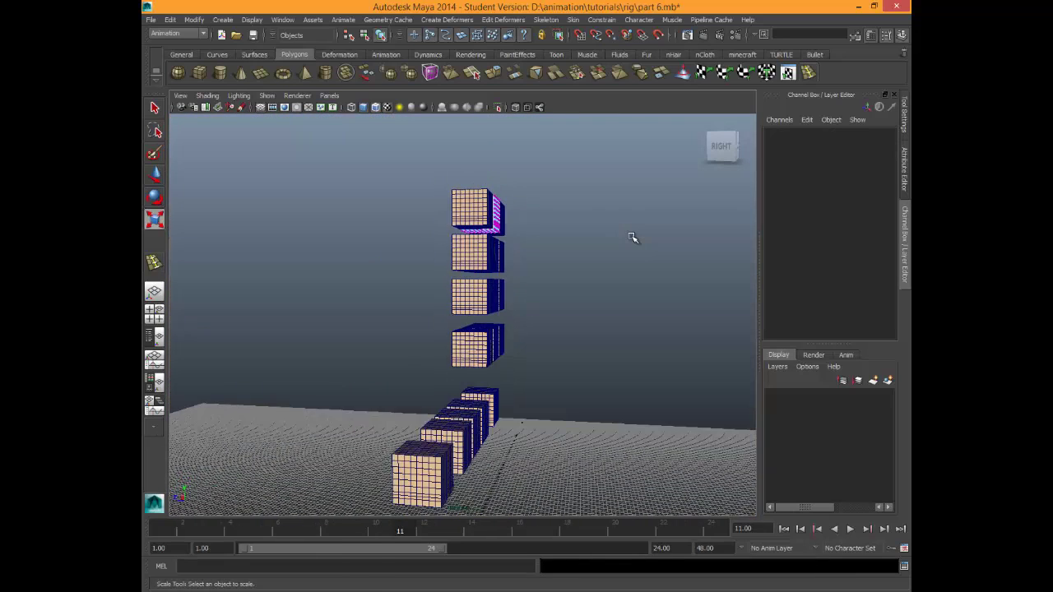
key(ctrl+z)
key(f)
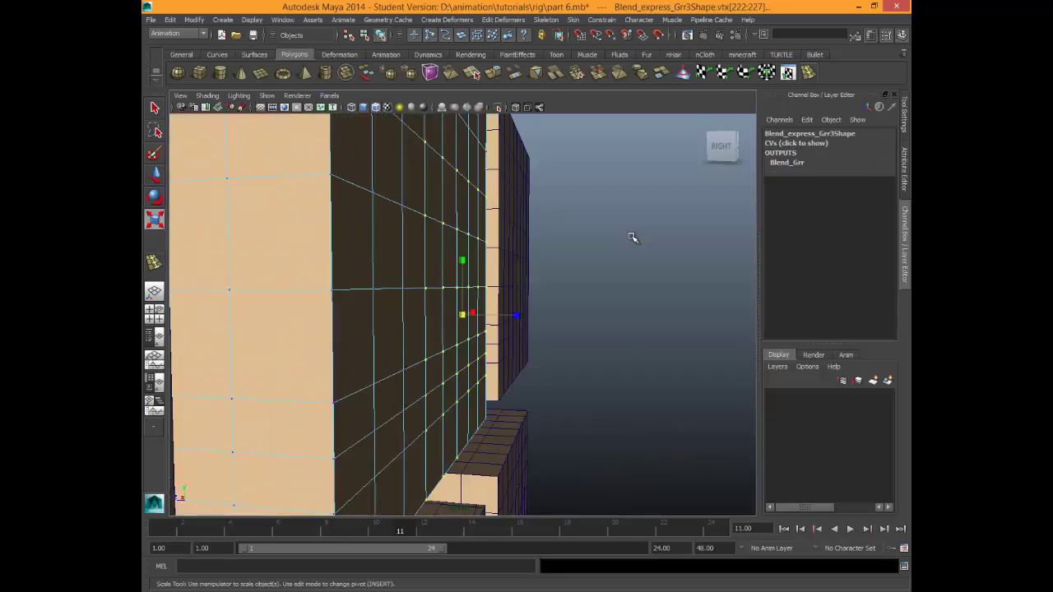
alt+drag(632, 237, 632, 238)
scroll(632, 237, down, 5)
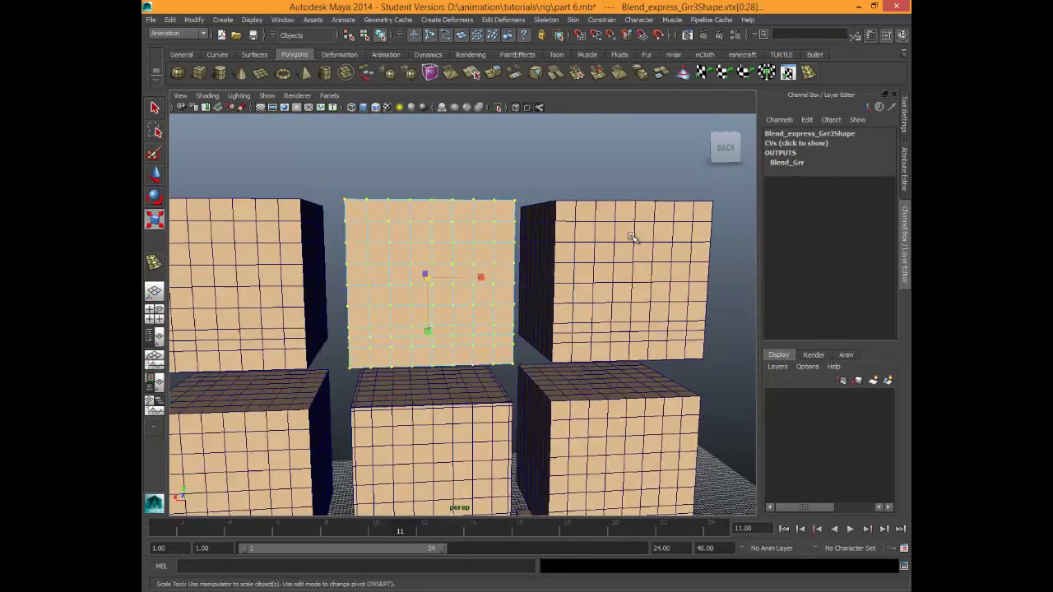
scroll(632, 238, up, 10)
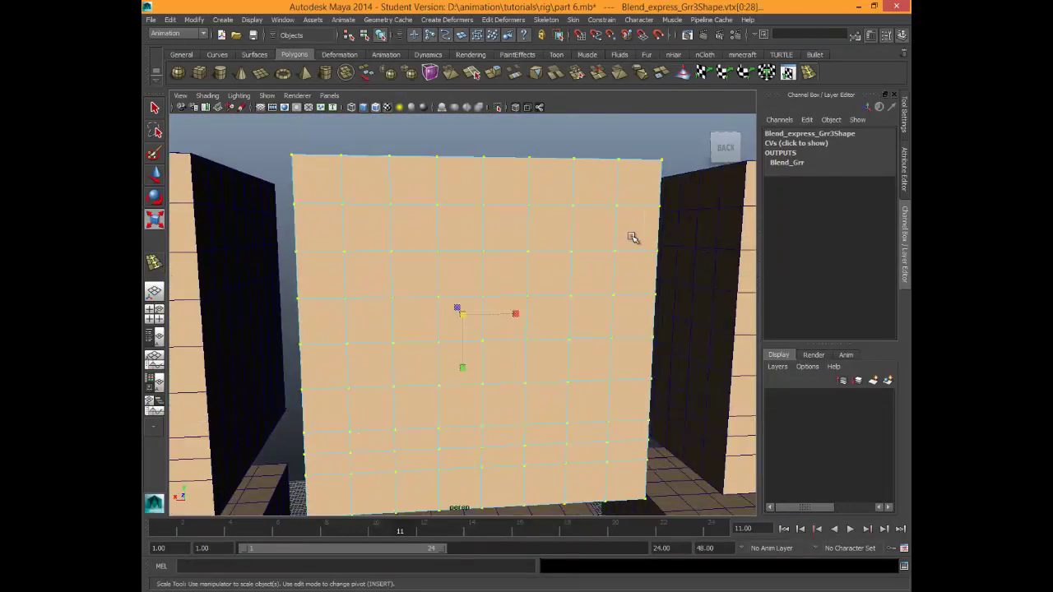
scroll(631, 238, down, 8)
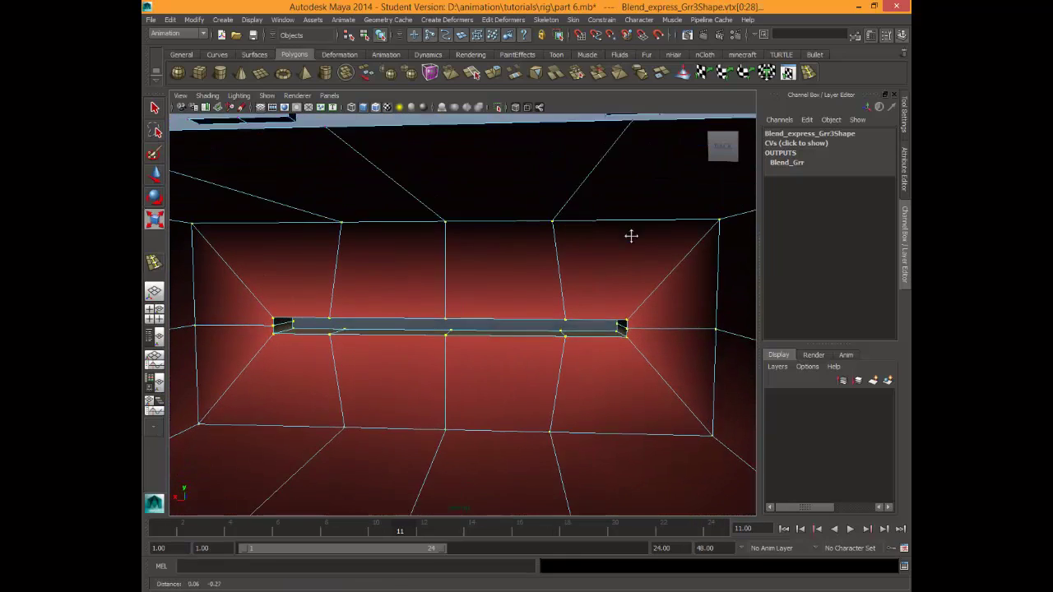
alt+drag(631, 238, 632, 238)
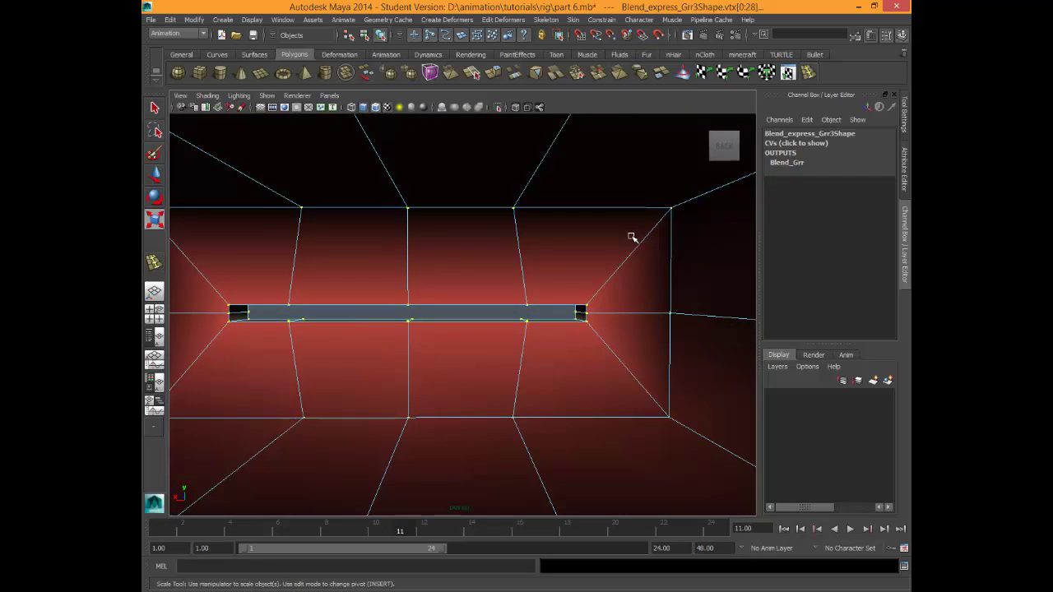
key(f)
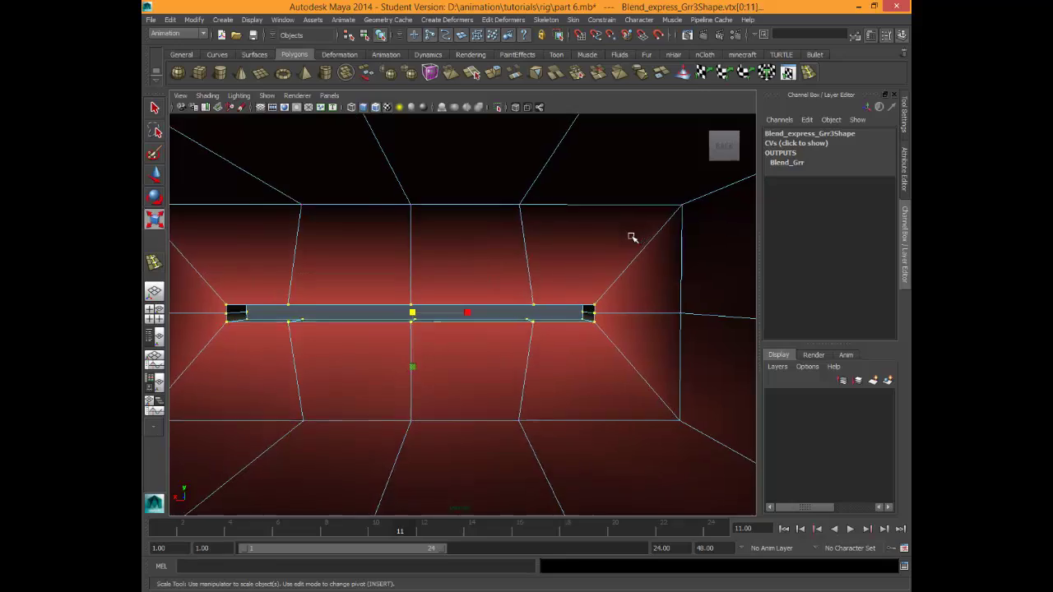
alt+drag(632, 237, 632, 238)
scroll(631, 237, down, 5)
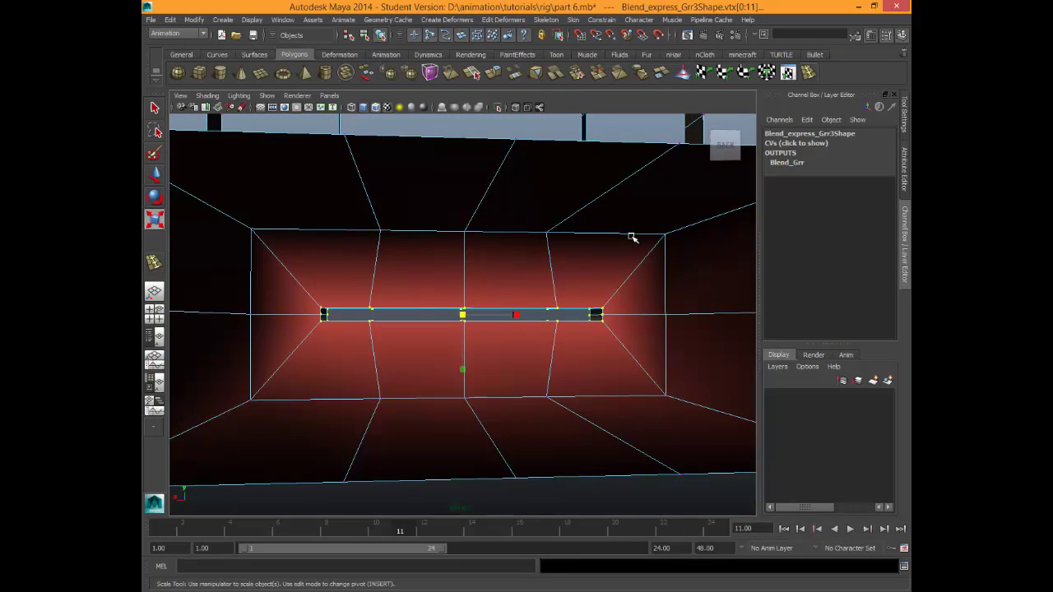
Scale the selected mouth vertices vertically to narrow the Grr3 head's mouth into a thin slit.
alt+drag(632, 238, 632, 237)
scroll(632, 236, down, 3)
scroll(632, 237, up, 8)
drag(462, 367, 462, 370)
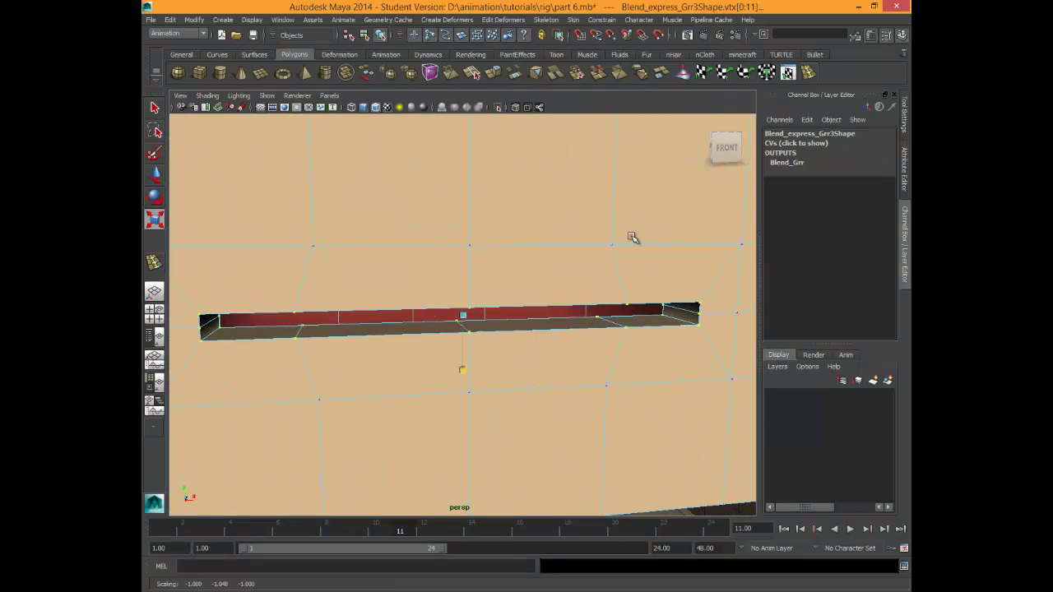
drag(632, 237, 632, 237)
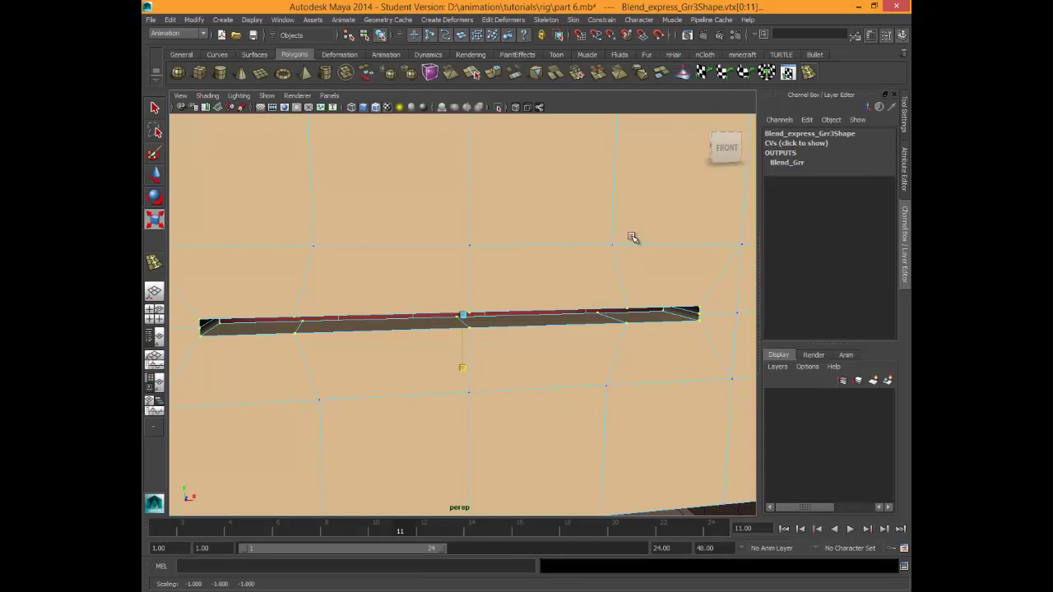
Examine the Grr3 head's narrowed mouth up close and the full arrangement of blend-shape heads.
scroll(632, 238, down, 10)
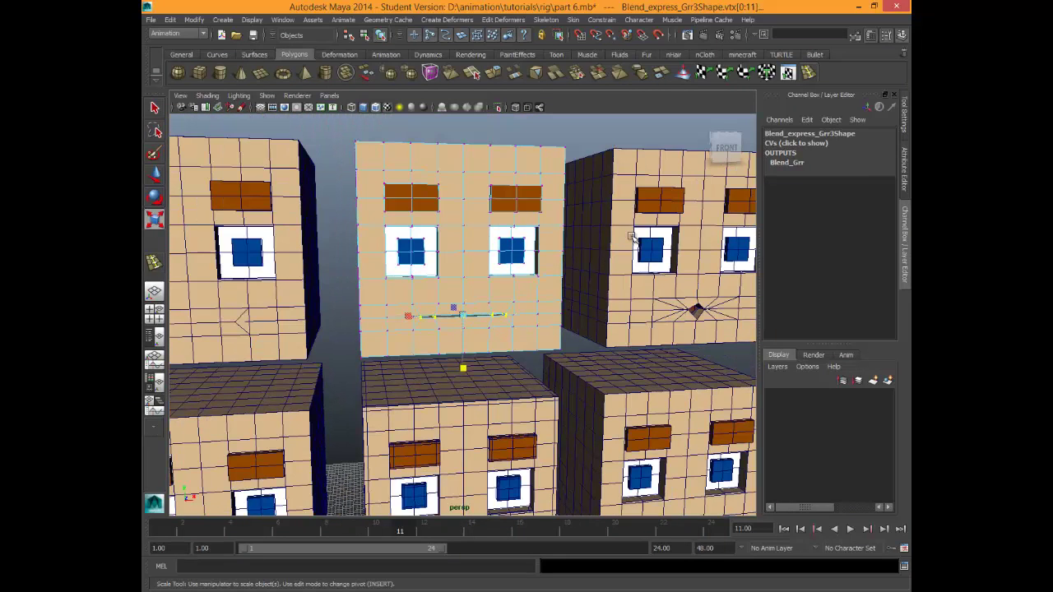
scroll(632, 238, up, 8)
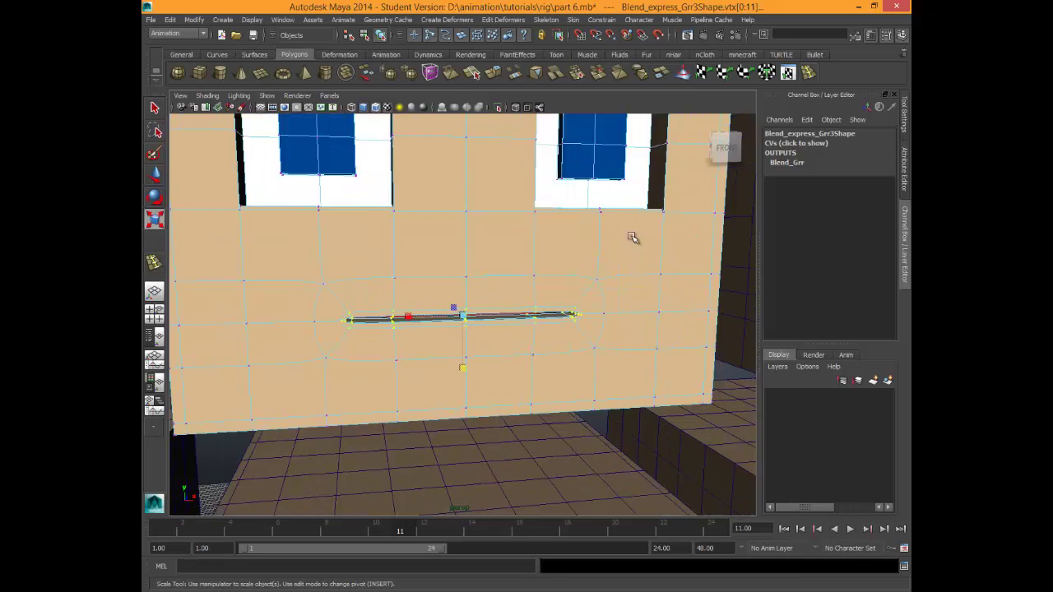
scroll(631, 237, up, 2)
scroll(632, 237, down, 8)
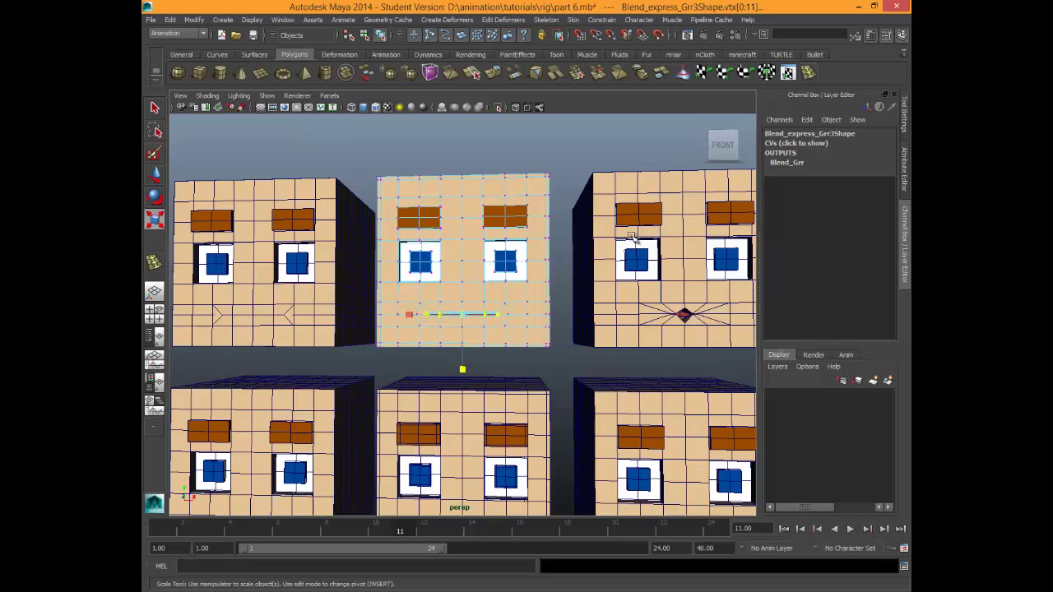
scroll(632, 238, down, 5)
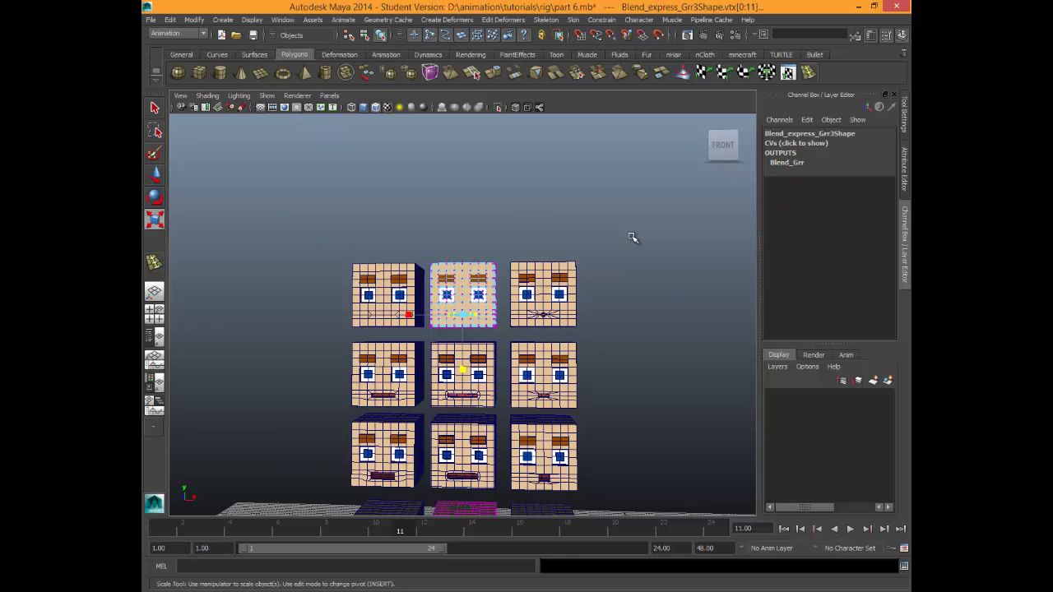
scroll(632, 237, down, 6)
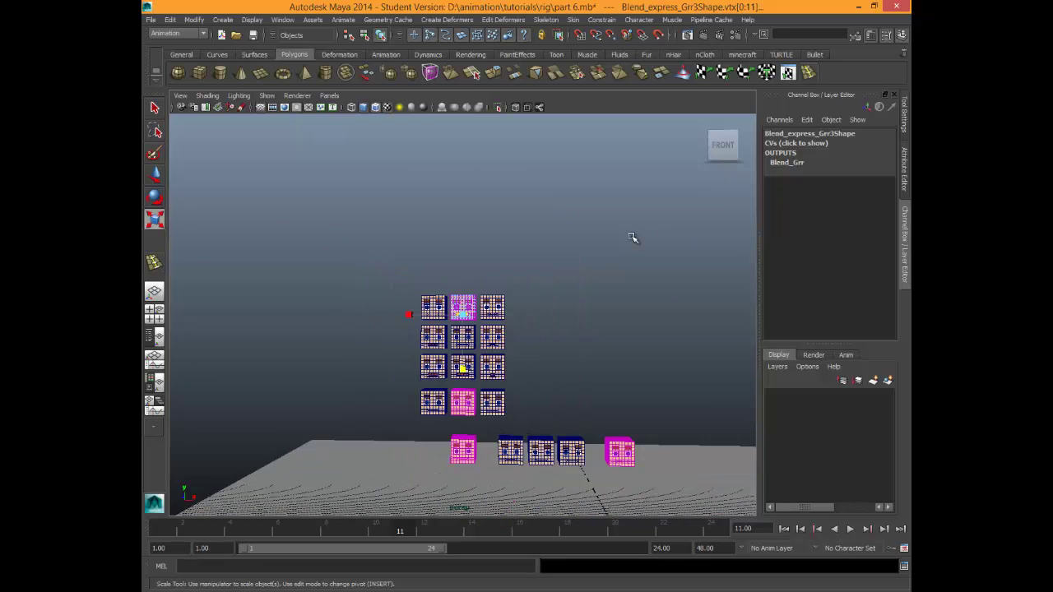
alt+drag(633, 238, 632, 236)
alt+middle_drag(633, 236, 535, 139)
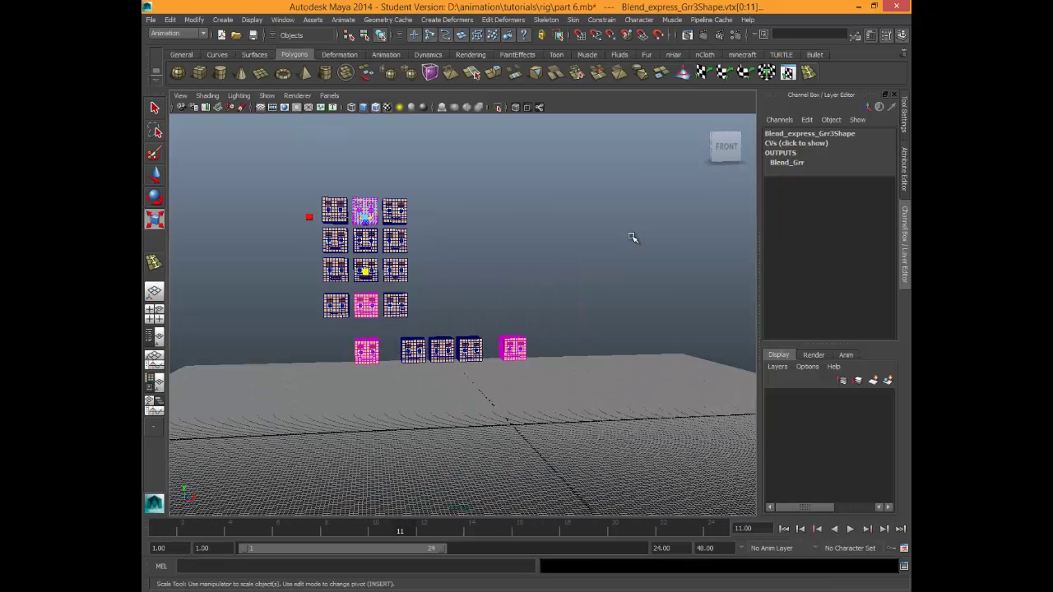
alt+drag(633, 237, 632, 236)
Switch to the char rig .mb scene, select the facial control board and frame it in the view.
key(alt+Tab)
key(alt+Tab)
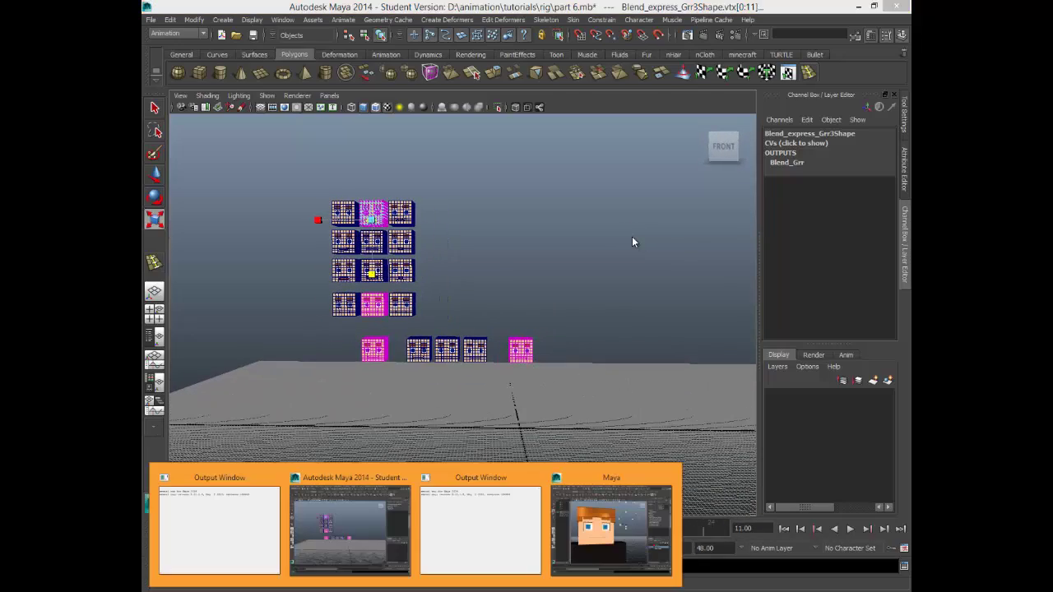
key(alt+Tab)
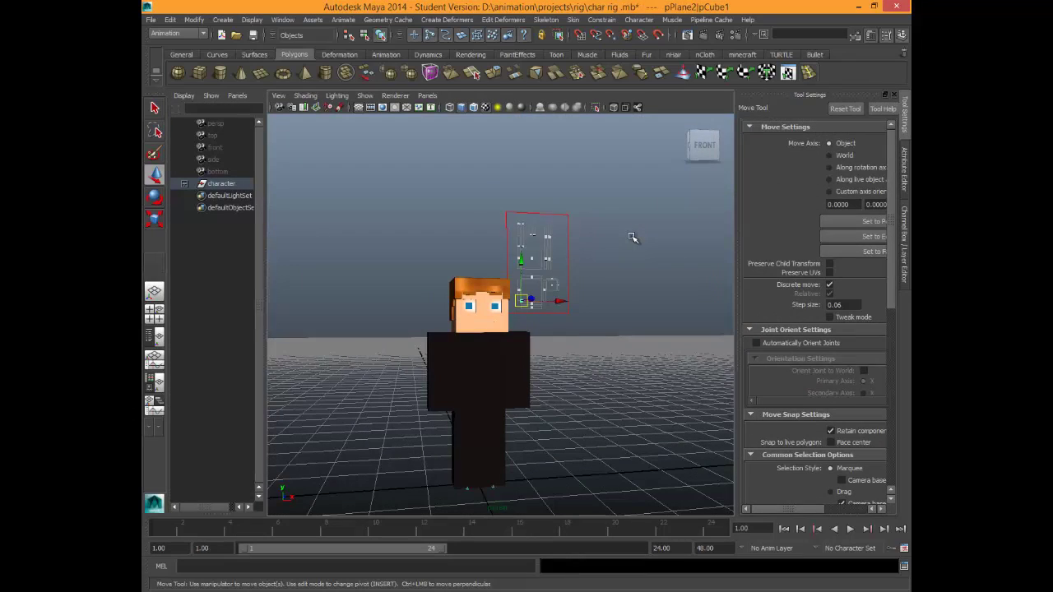
key(f)
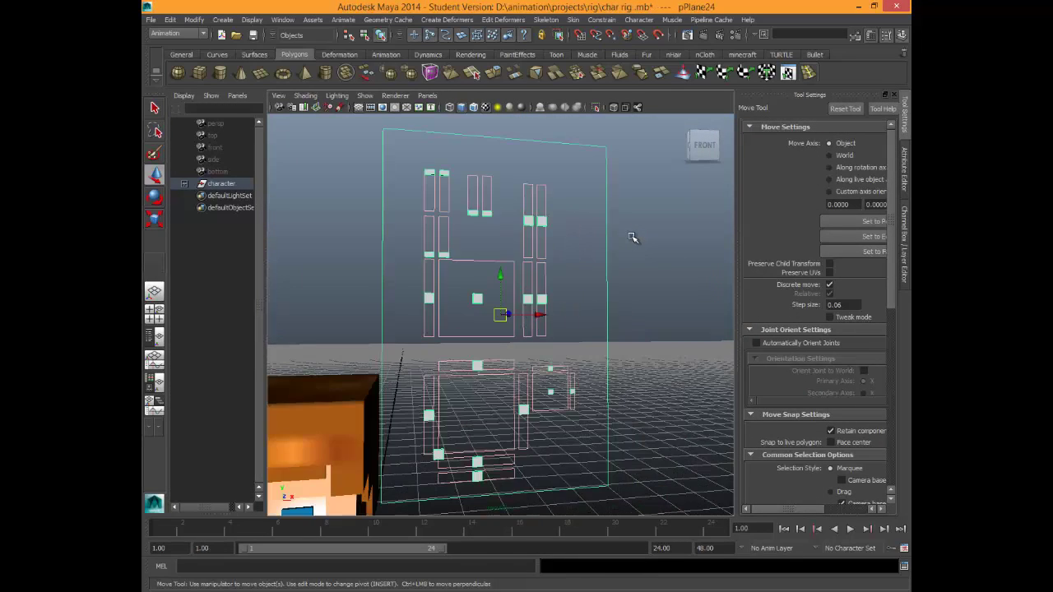
Move the mouth control from the lower-left to the upper-right corner of its square on the facial board to open the character's mouth.
alt+middle_drag(631, 237, 742, 73)
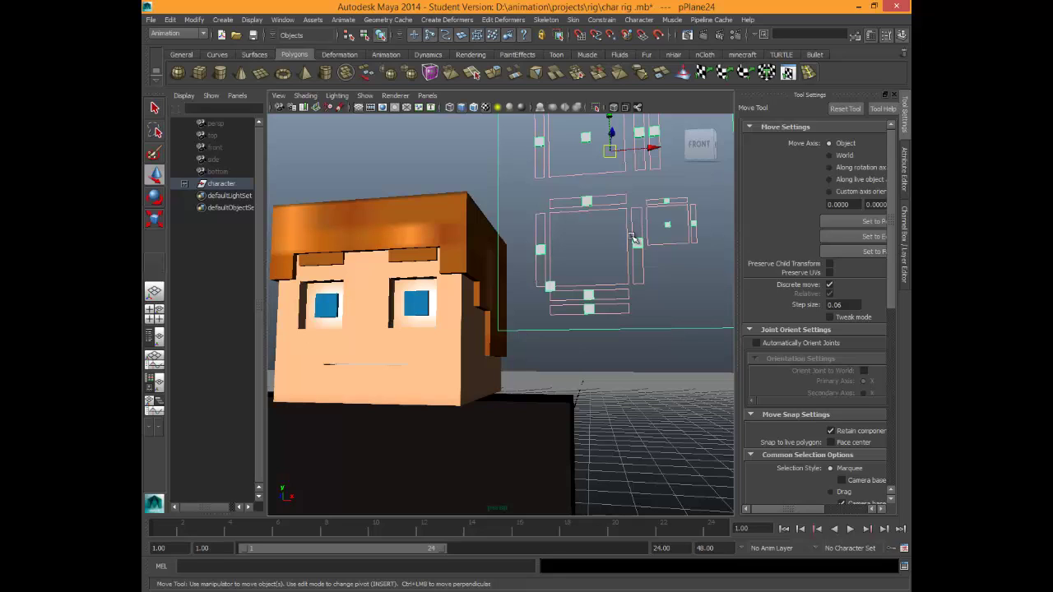
click(549, 285)
drag(549, 283, 626, 220)
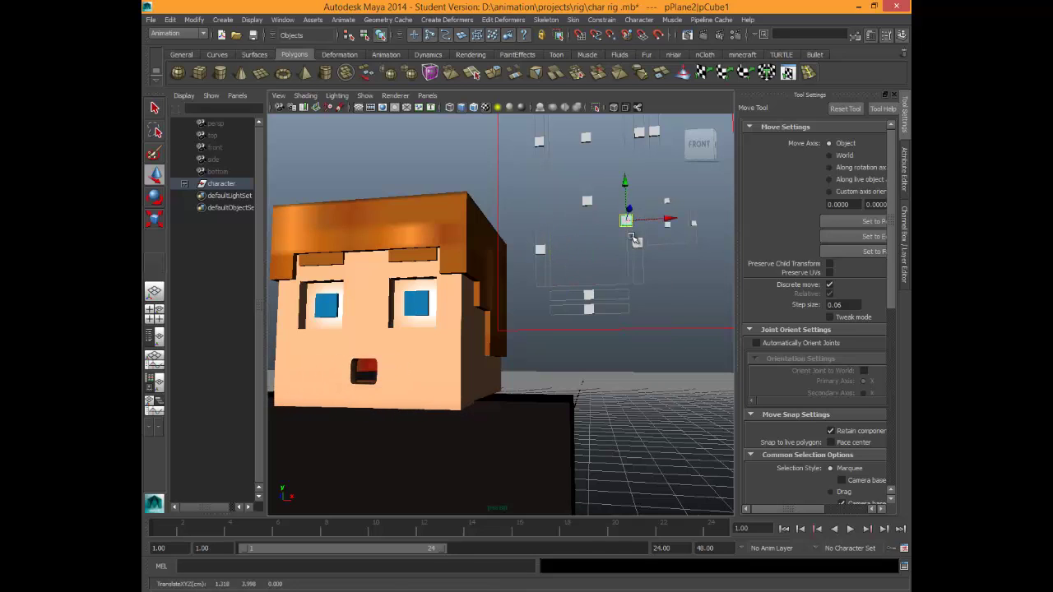
scroll(635, 240, down, 10)
scroll(632, 241, down, 4)
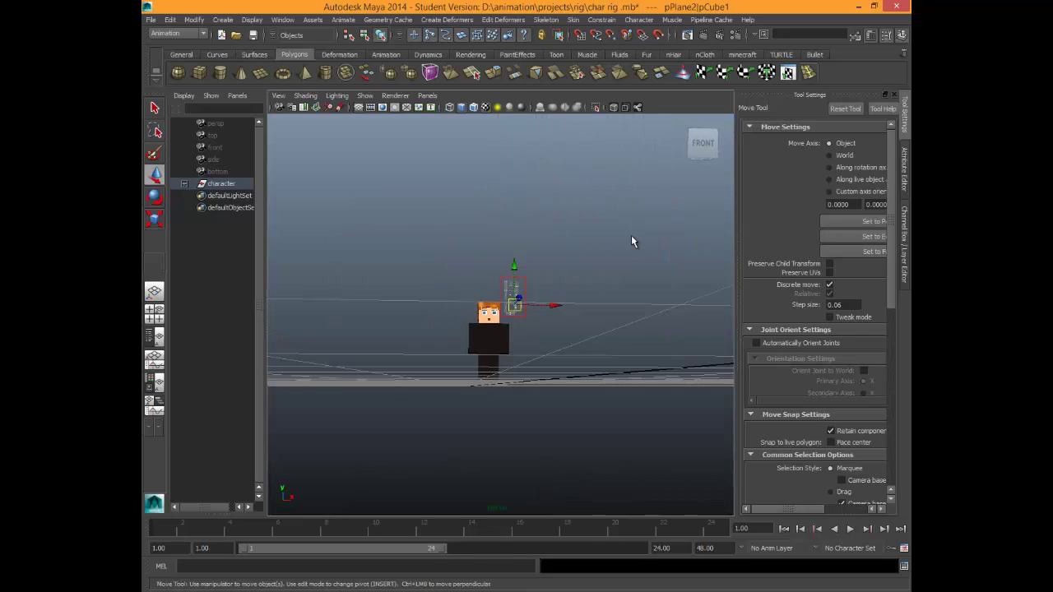
Turn on the visibility of the deformers group inside the character group.
key(ctrl+a)
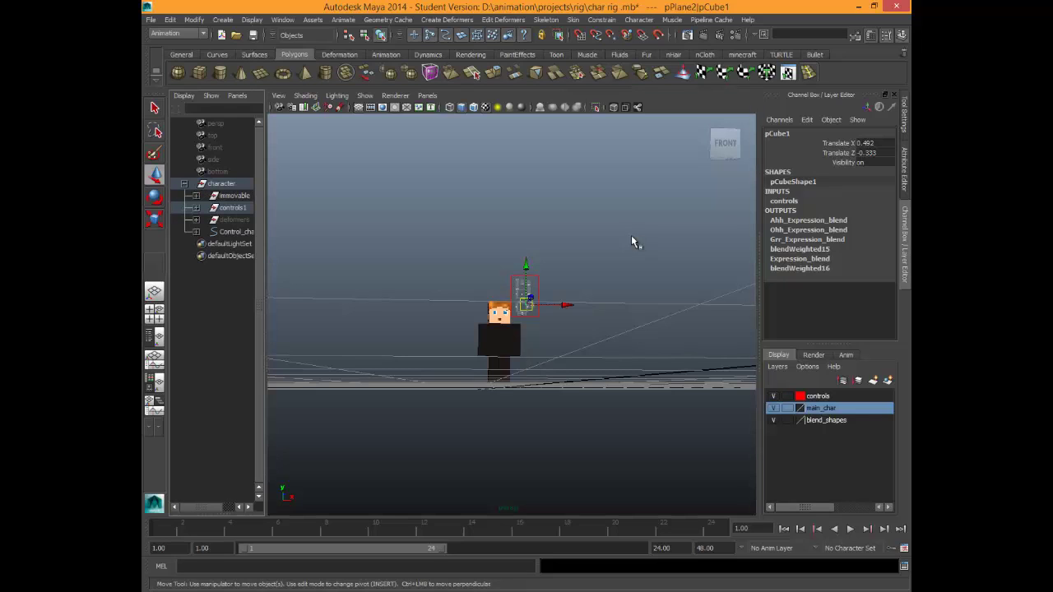
click(233, 220)
right_click(227, 217)
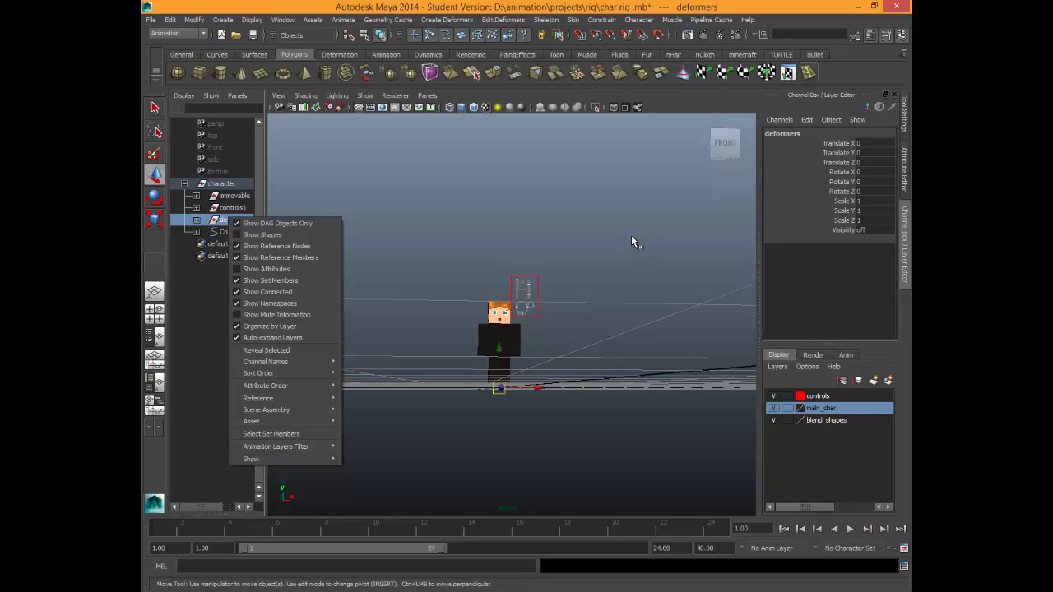
click(874, 229)
text(on)
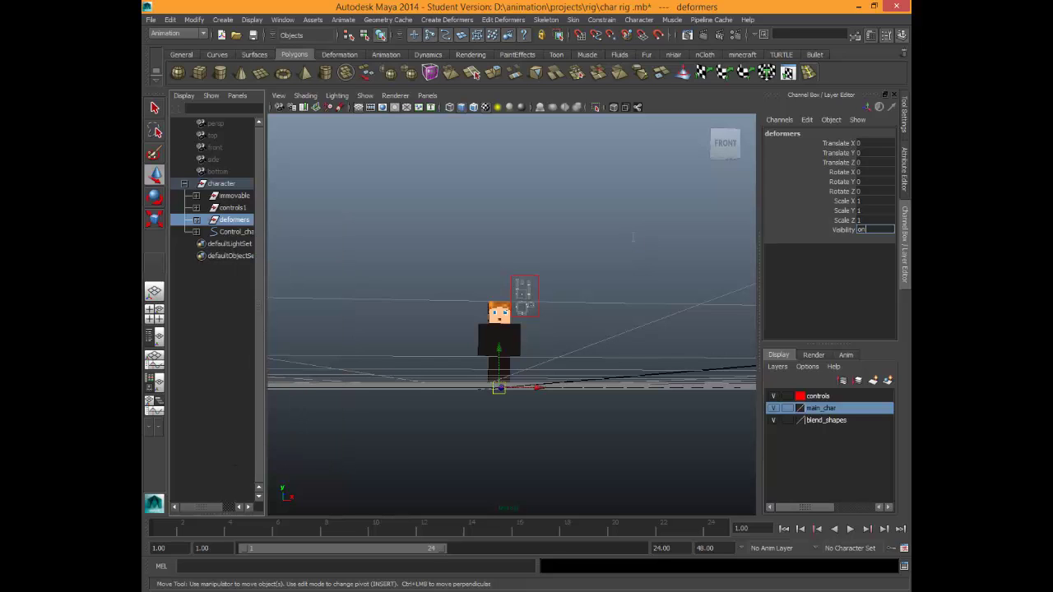
key(Return)
click(632, 236)
alt+drag(631, 236, 632, 237)
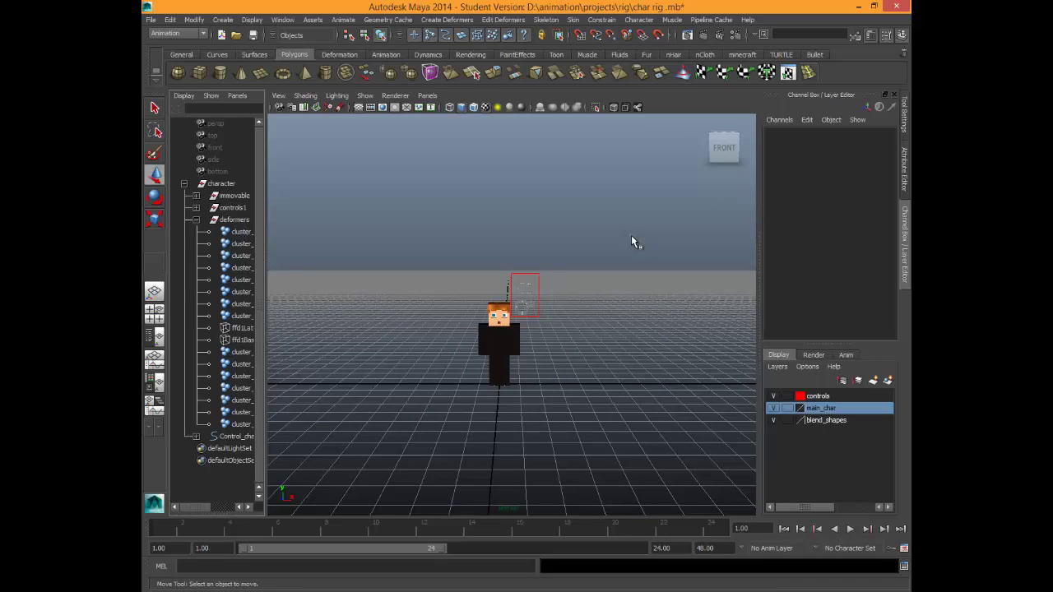
Turn on the visibility of the head and skin blend-shape groups inside the immovable group, and clear the selection.
click(241, 208)
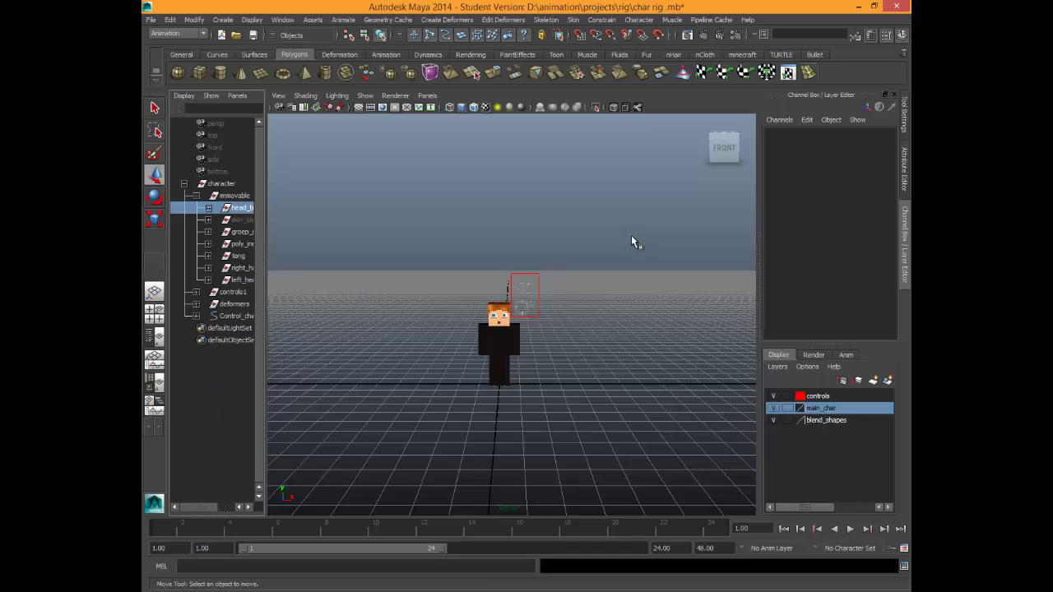
shift+click(241, 220)
click(873, 230)
text(on)
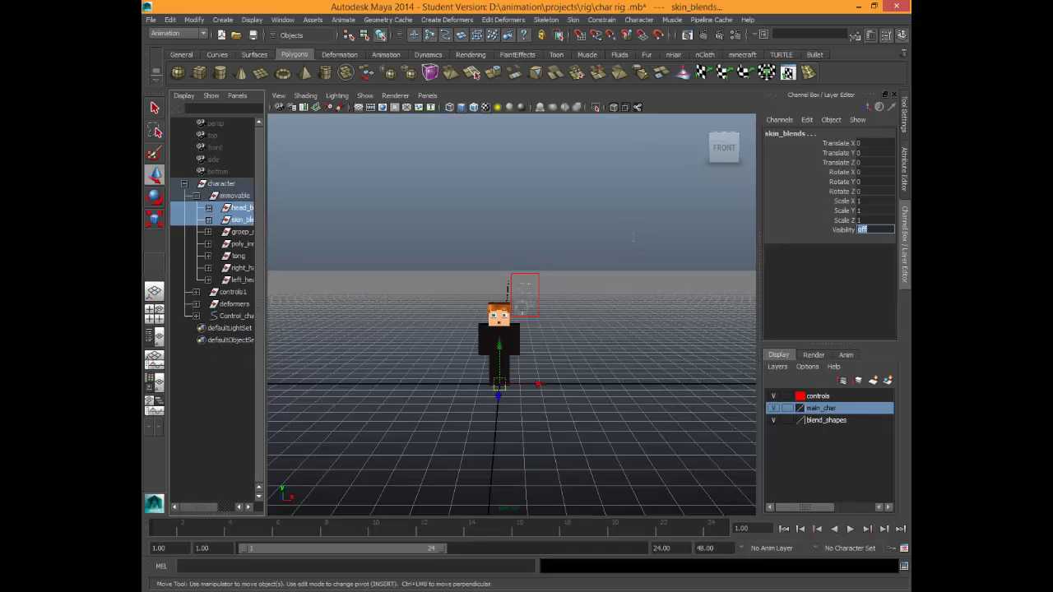
key(Return)
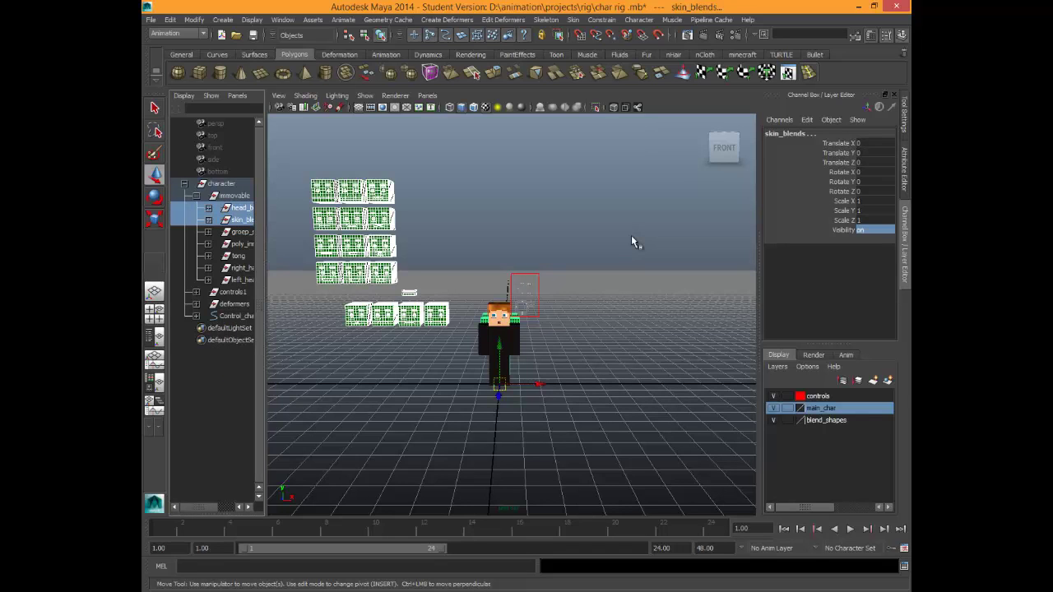
click(631, 239)
Examine the finished rig's grid of green blend-shape heads, selecting the Ohh3, Ohh1 and Ahh1 expressions to compare their mouths.
alt+middle_drag(633, 238, 632, 236)
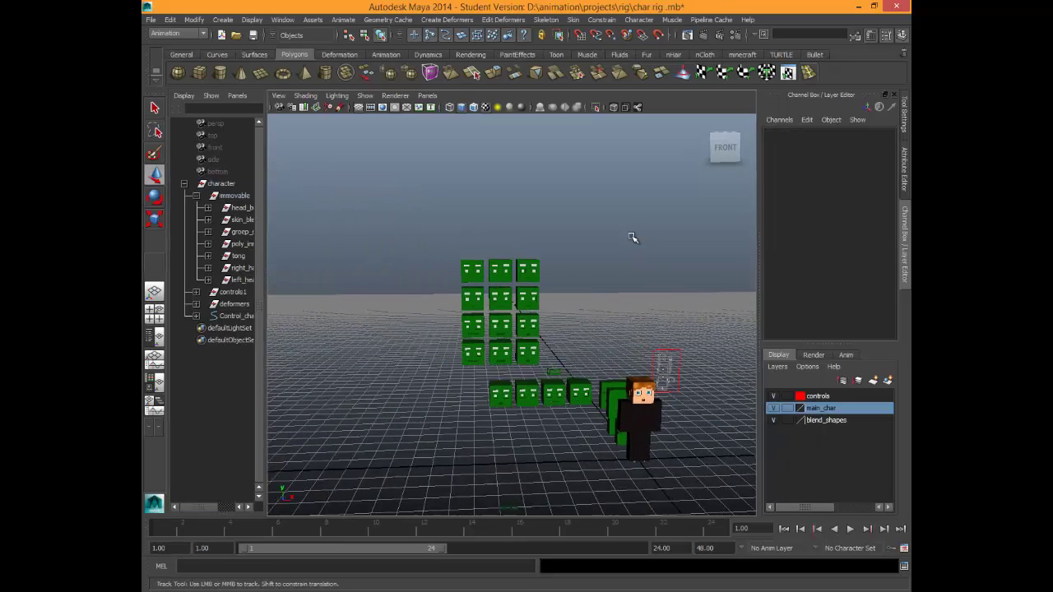
scroll(632, 236, up, 8)
alt+drag(632, 237, 631, 238)
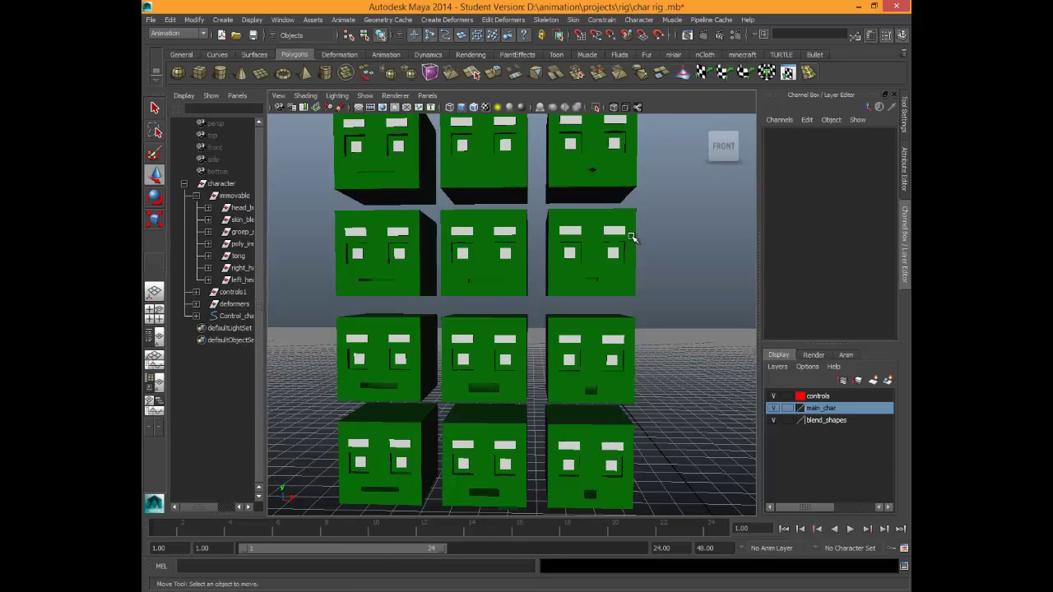
click(594, 165)
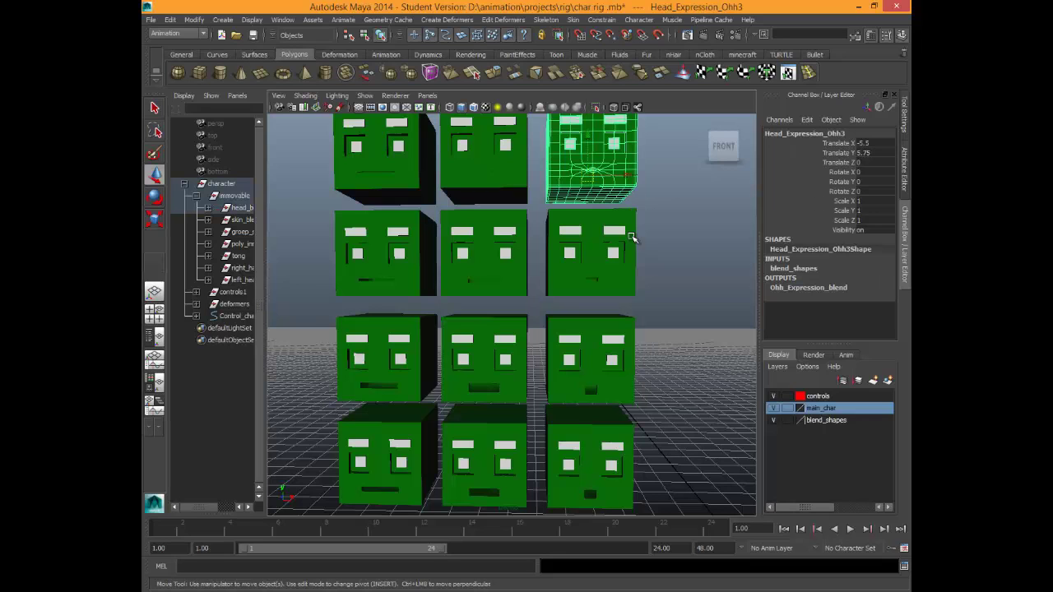
click(632, 237)
key(Left)
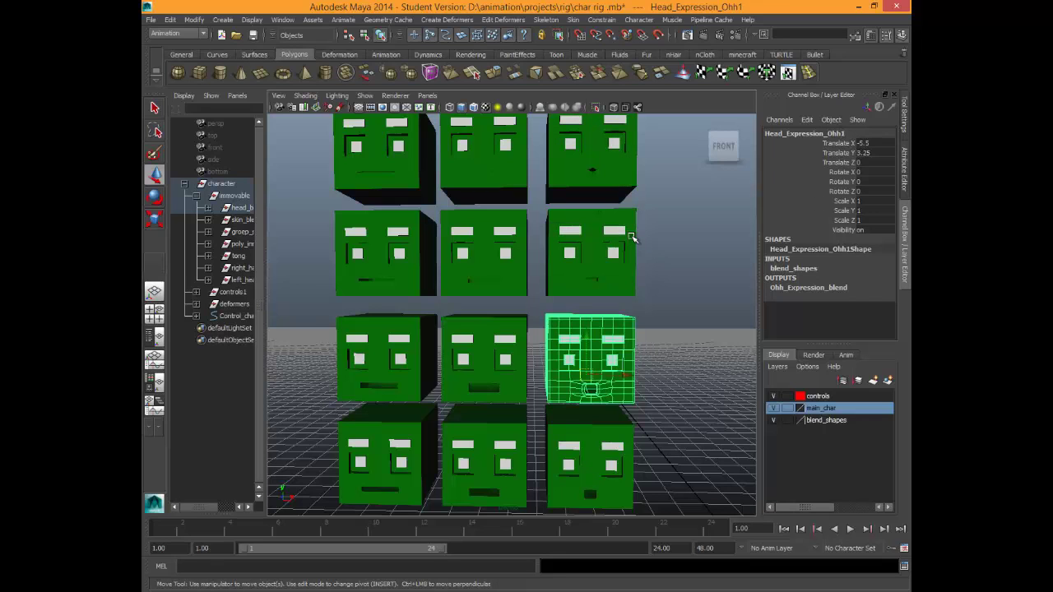
key(Left)
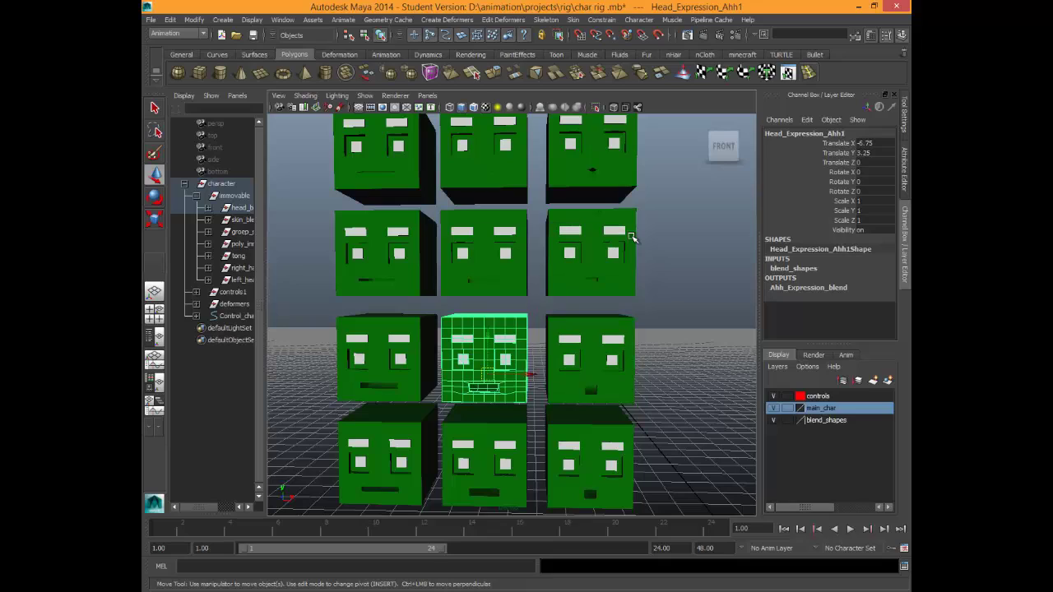
key(ctrl+z)
key(Up)
key(f)
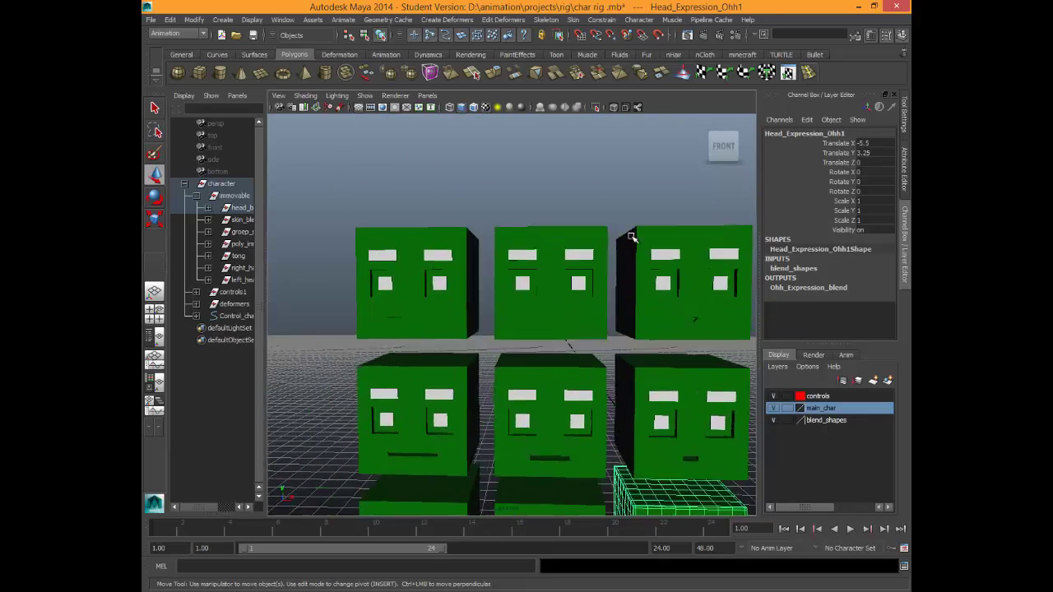
alt+drag(631, 236, 631, 236)
alt+right_drag(631, 236, 632, 237)
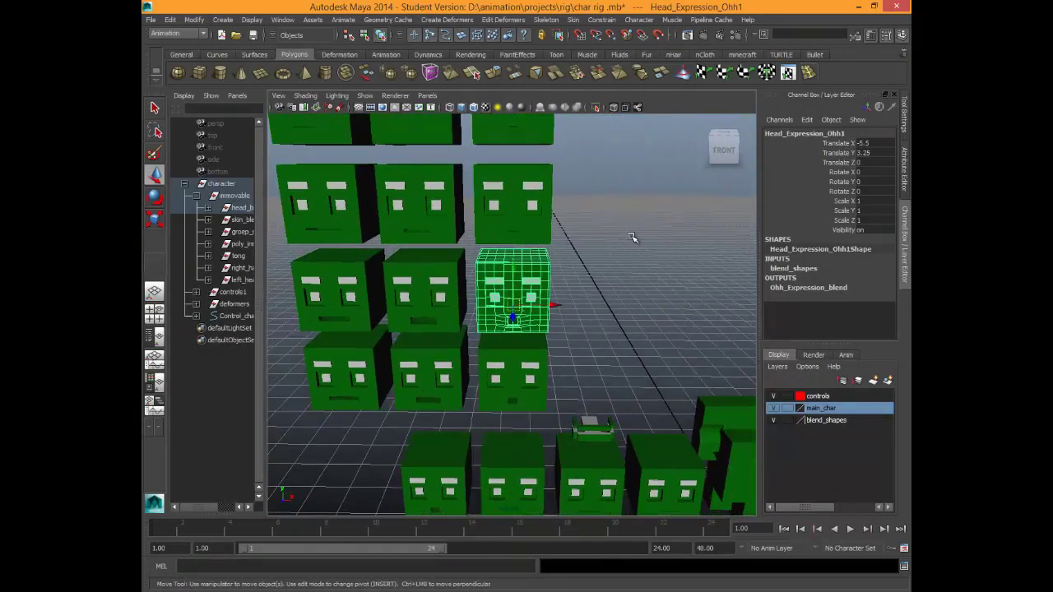
alt+middle_drag(632, 237, 628, 173)
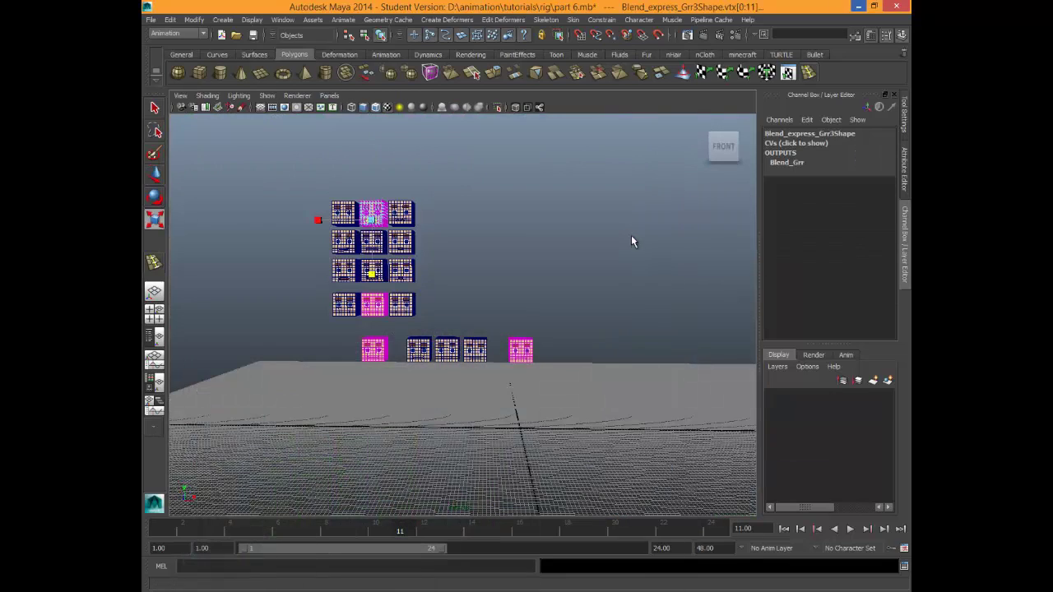
Switch back to the part 6.mb scene, clear the vertex selection and look over the full arrangement of blend-shape heads.
key(r)
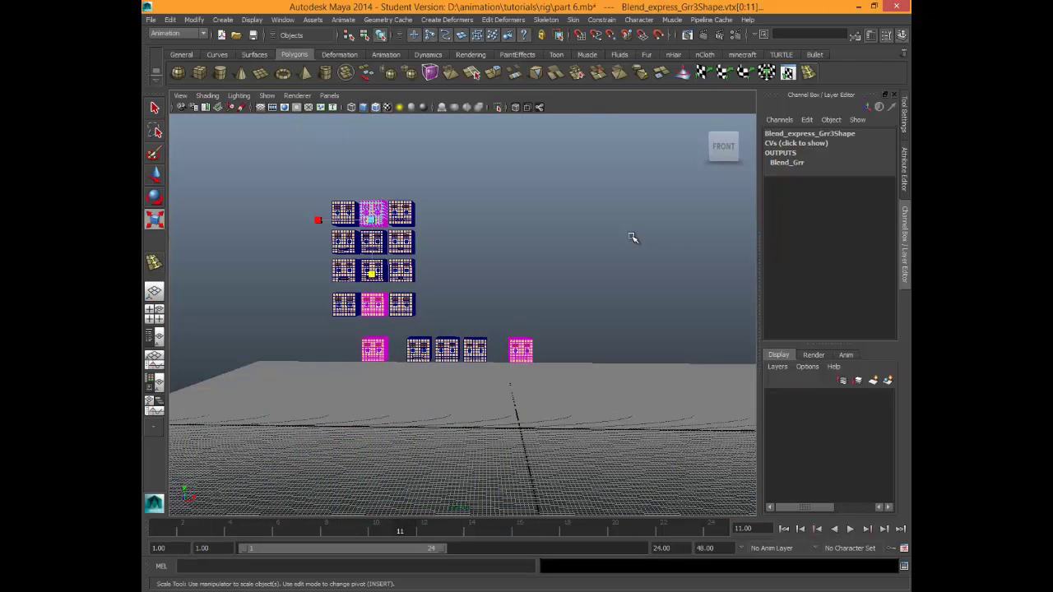
scroll(631, 238, down, 2)
click(631, 238)
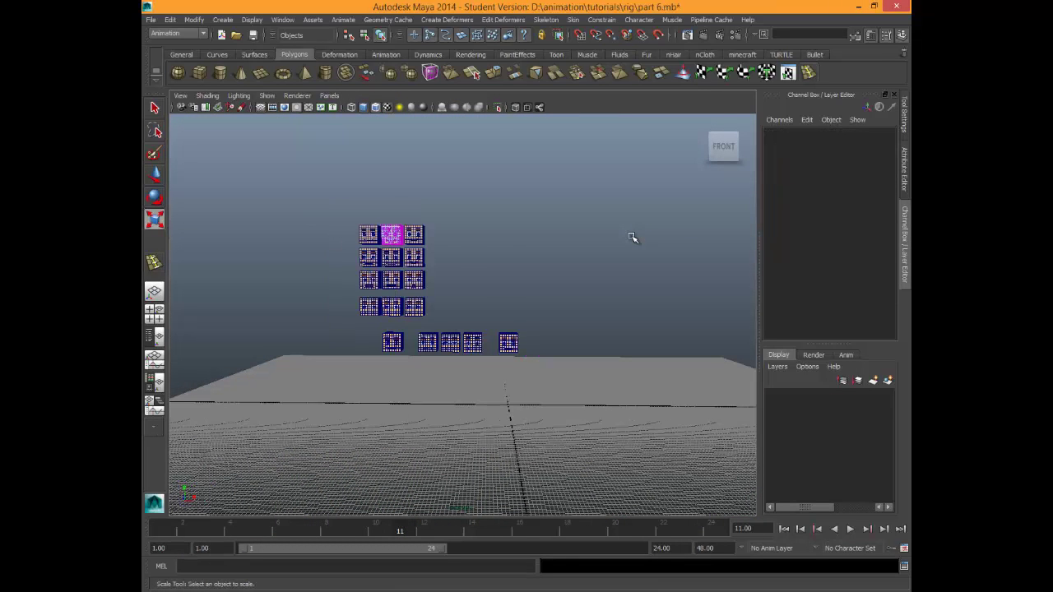
alt+drag(631, 237, 633, 237)
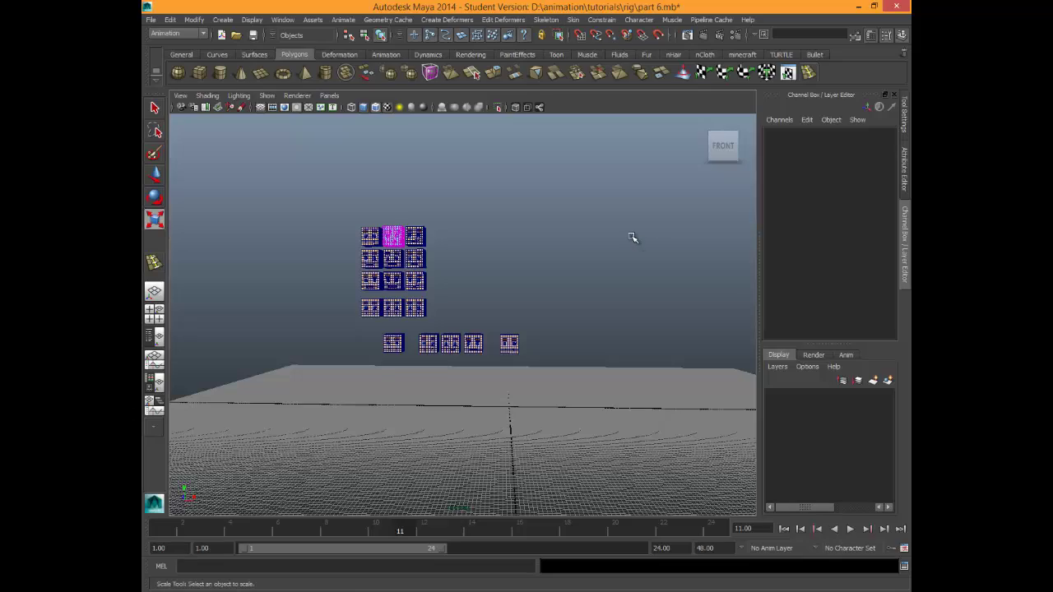
alt+drag(632, 238, 633, 238)
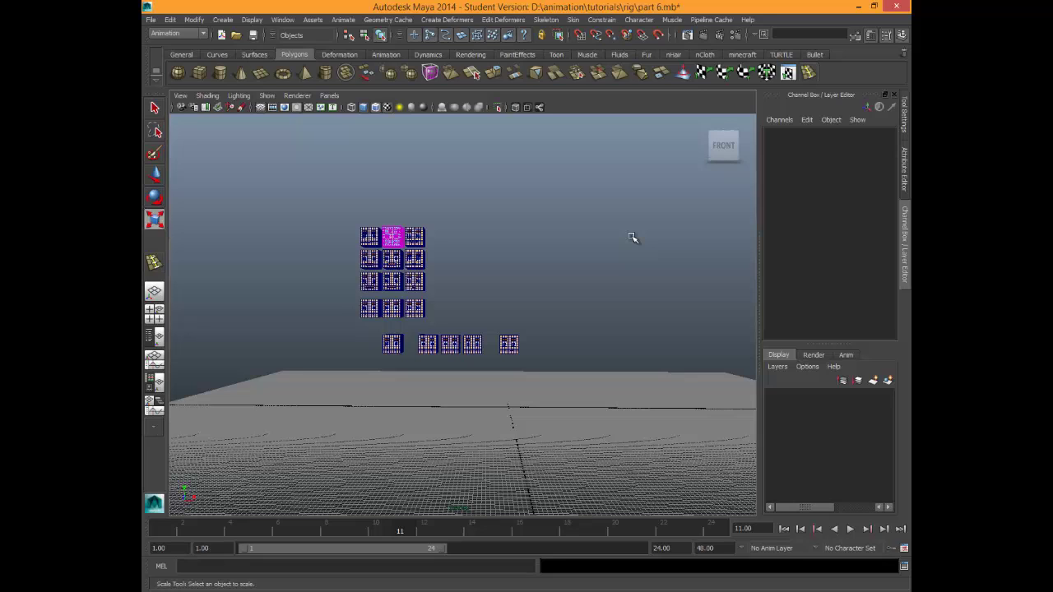
scroll(632, 238, up, 8)
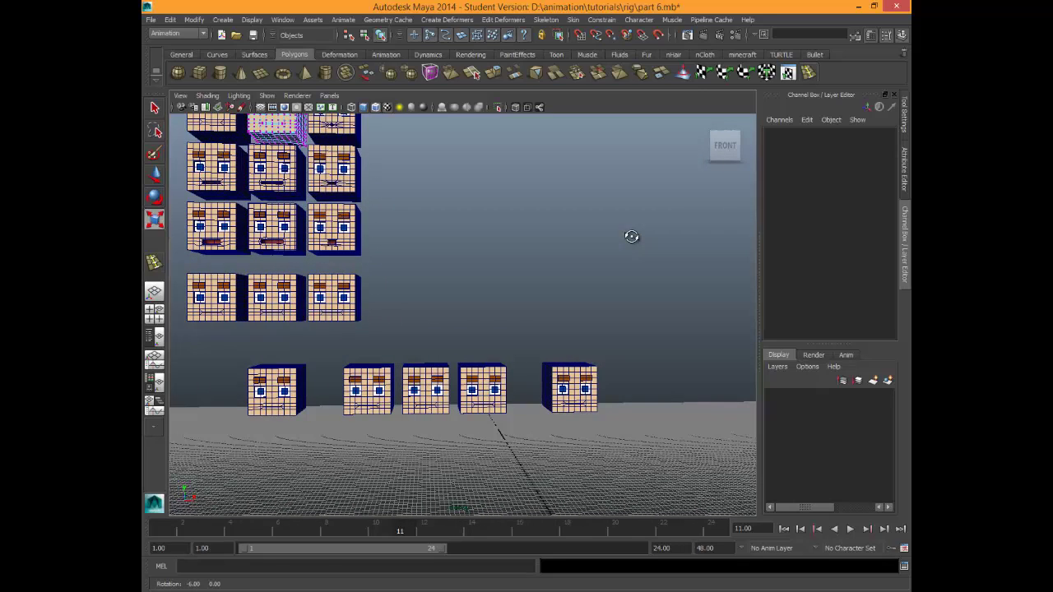
scroll(632, 237, down, 8)
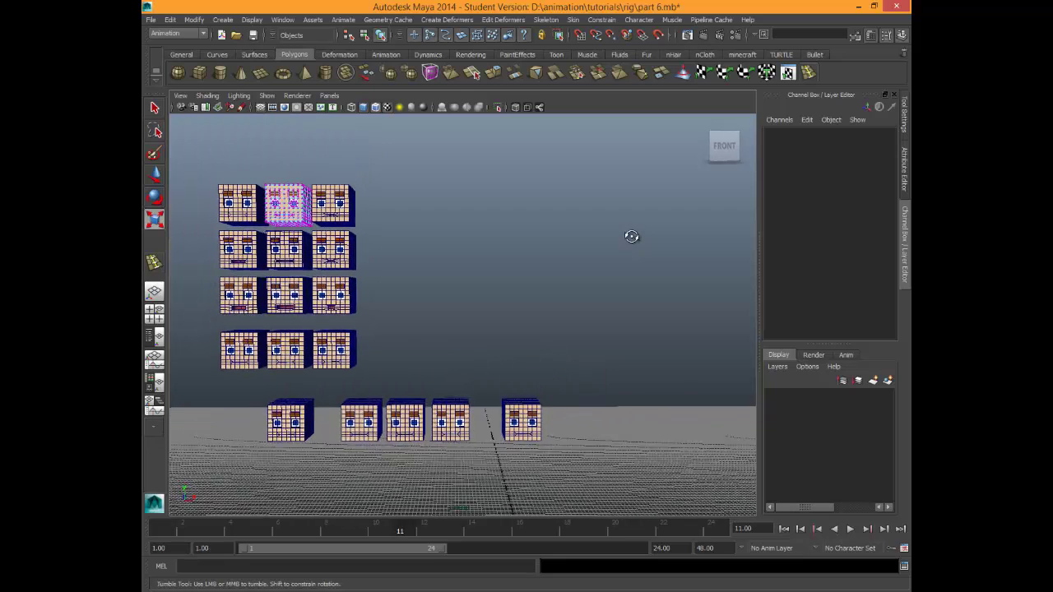
scroll(632, 237, down, 1)
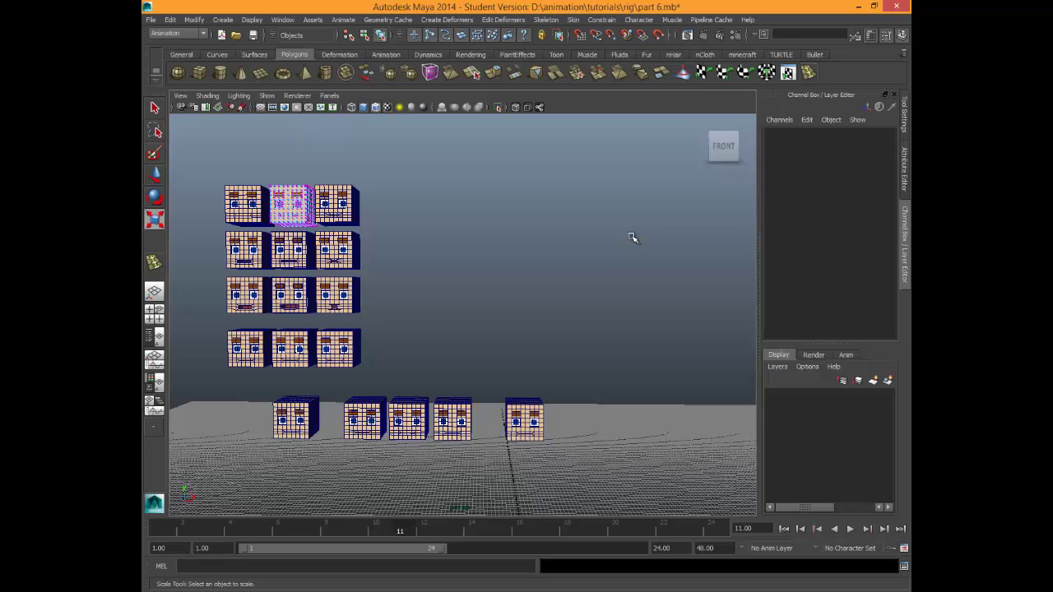
scroll(632, 238, down, 2)
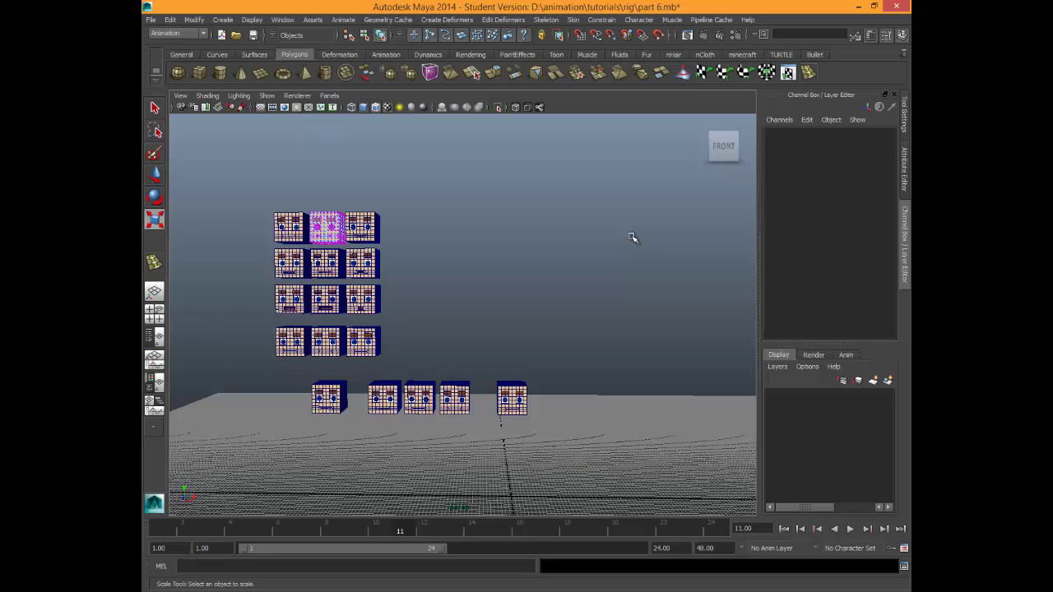
Frame the main head with its eyelids, eyes and eyebrows in the view, and leave nothing selected.
key(ctrl+z)
key(f)
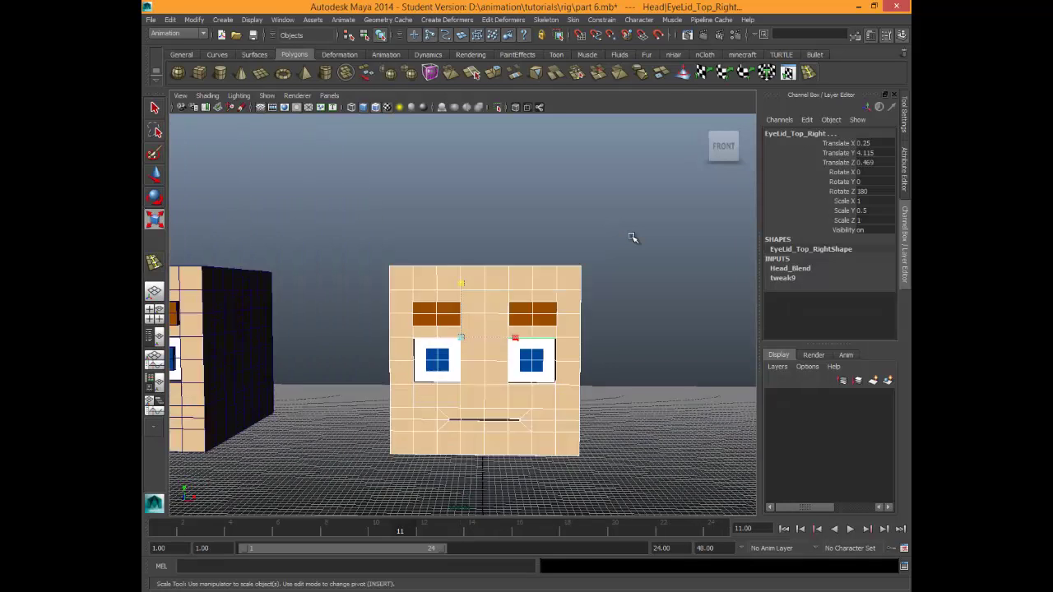
scroll(632, 238, down, 3)
click(632, 238)
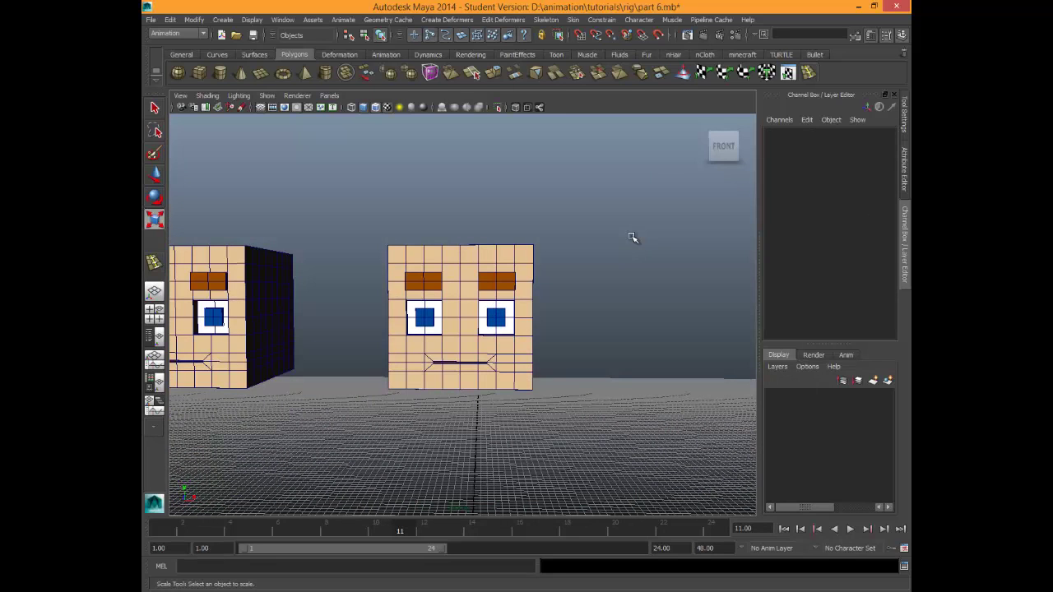